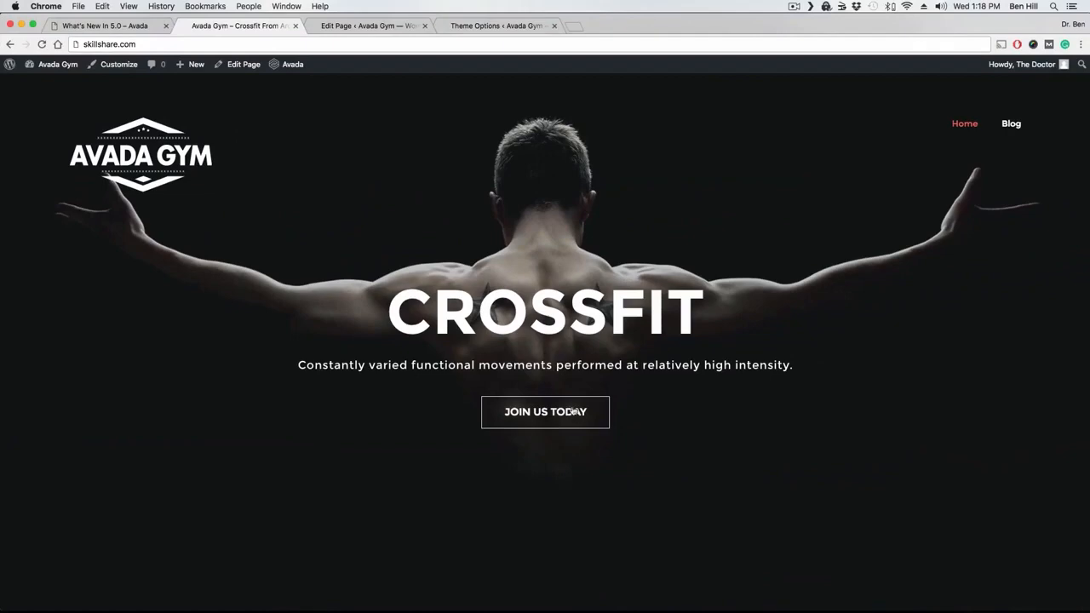
Step: Look through the Avada theme website's element list and feature pages, including Advanced Options
{"action": "left_click", "coordinate": [136, 27]}
{"action": "mouse_move", "coordinate": [716, 85]}
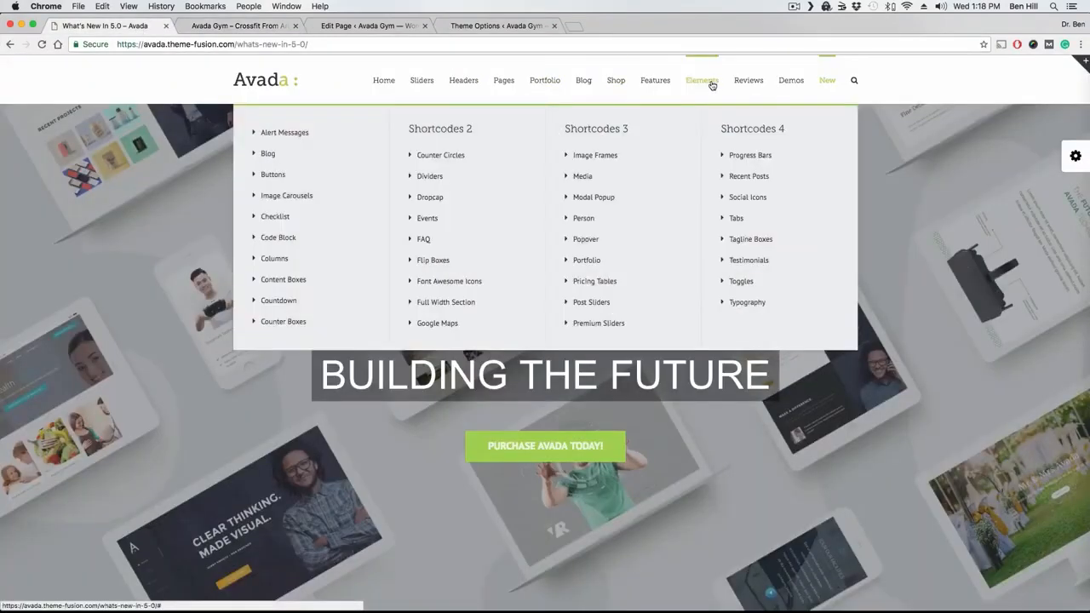
{"action": "mouse_move", "coordinate": [827, 80]}
{"action": "left_click", "coordinate": [458, 160]}
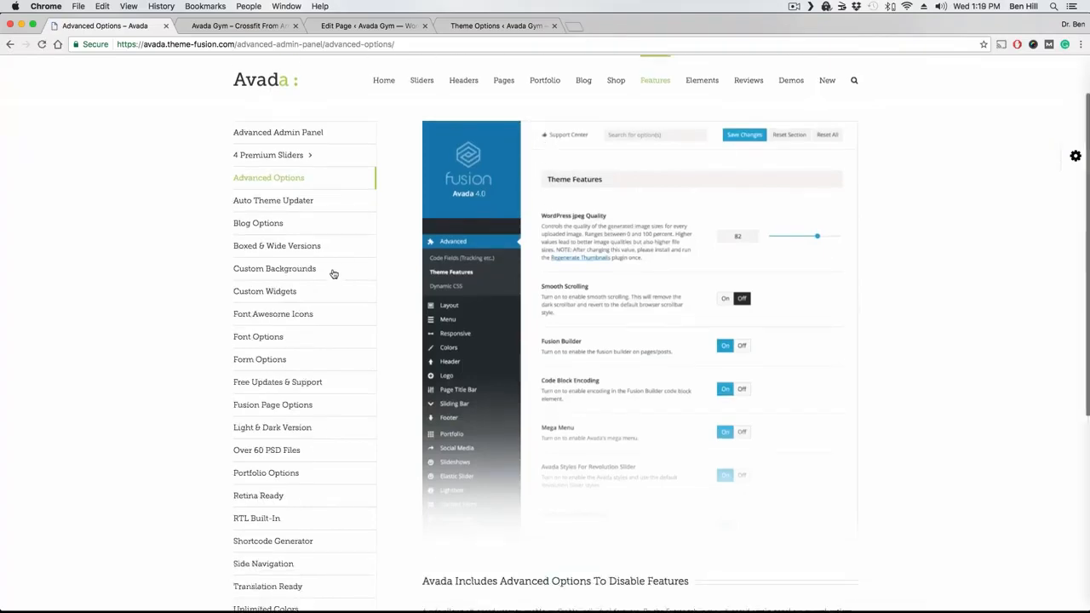
{"action": "left_click", "coordinate": [274, 290]}
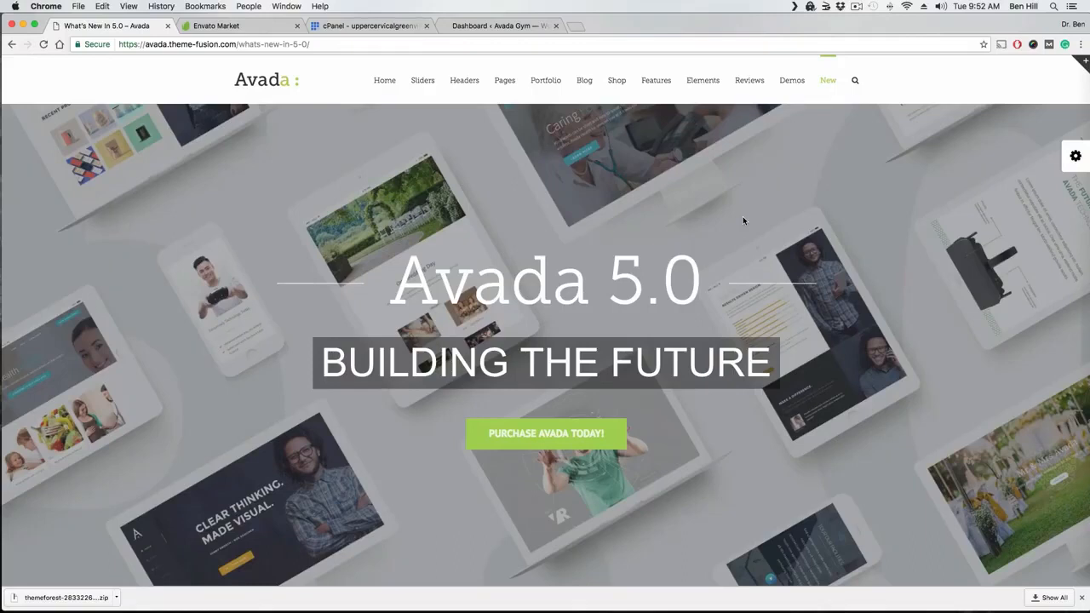
Step: Search Envato Market's Themes & Templates for "avada" and review the Avada | Responsive Multi-Purpose Theme item page
{"action": "left_click", "coordinate": [221, 26]}
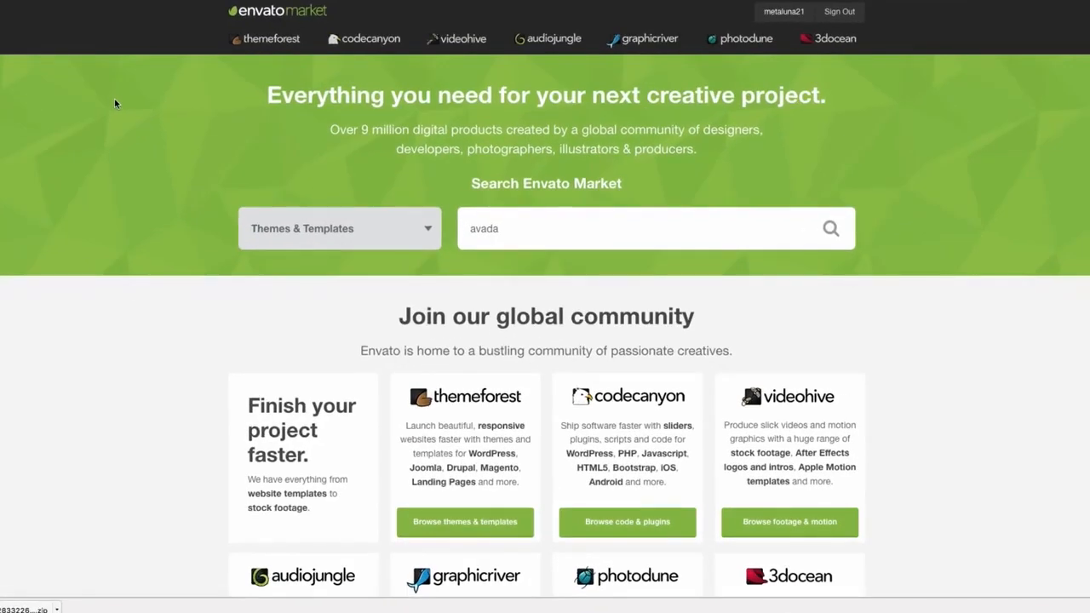
{"action": "left_click", "coordinate": [589, 240]}
{"action": "key", "text": "Return"}
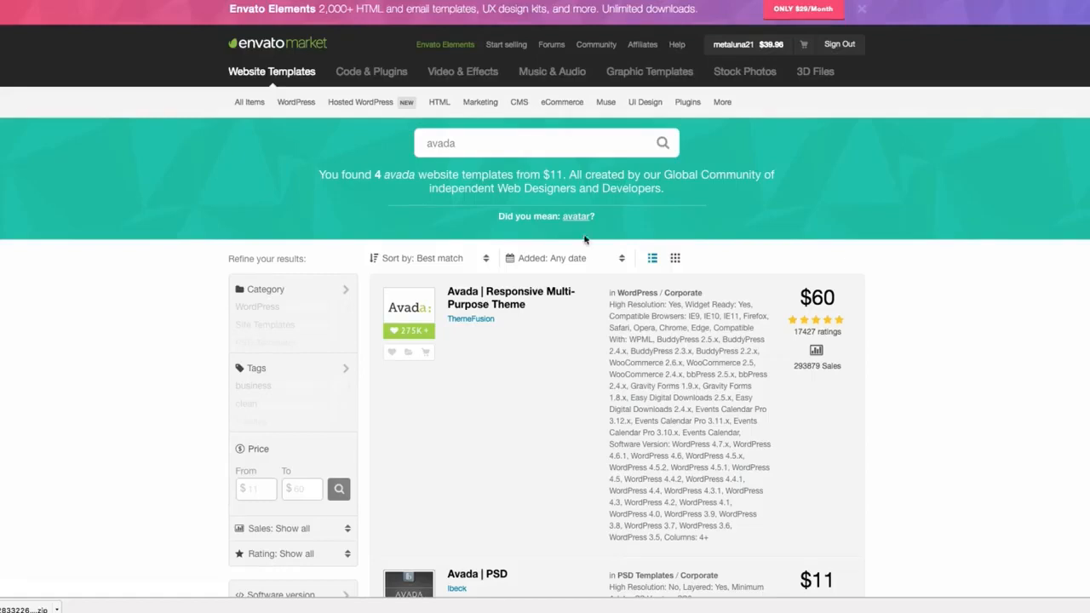
{"action": "scroll", "coordinate": [545, 326], "scroll_direction": "down", "scroll_amount": 1}
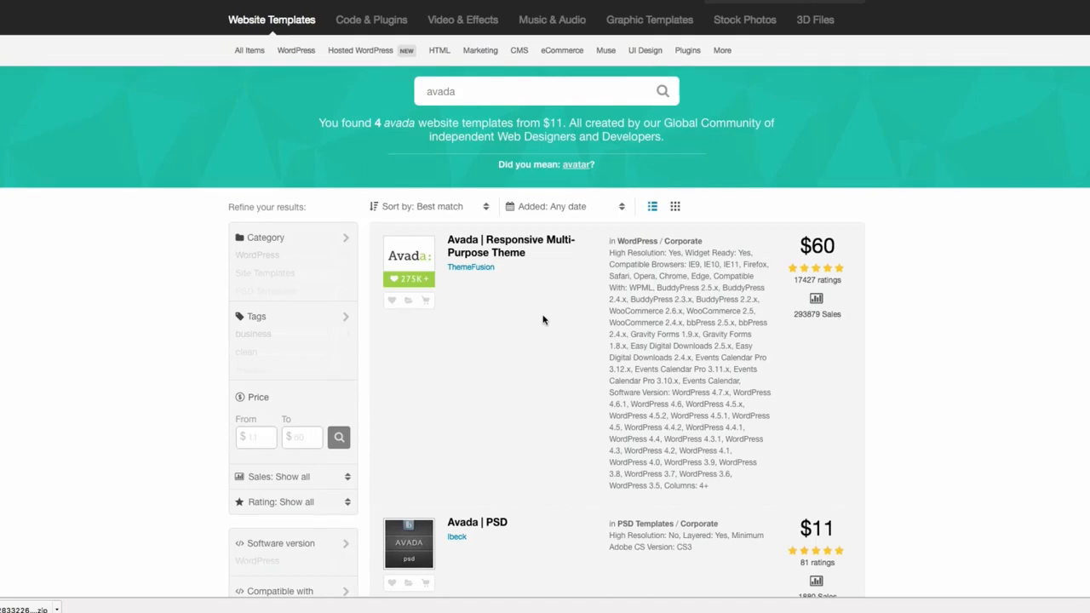
{"action": "left_click", "coordinate": [518, 253]}
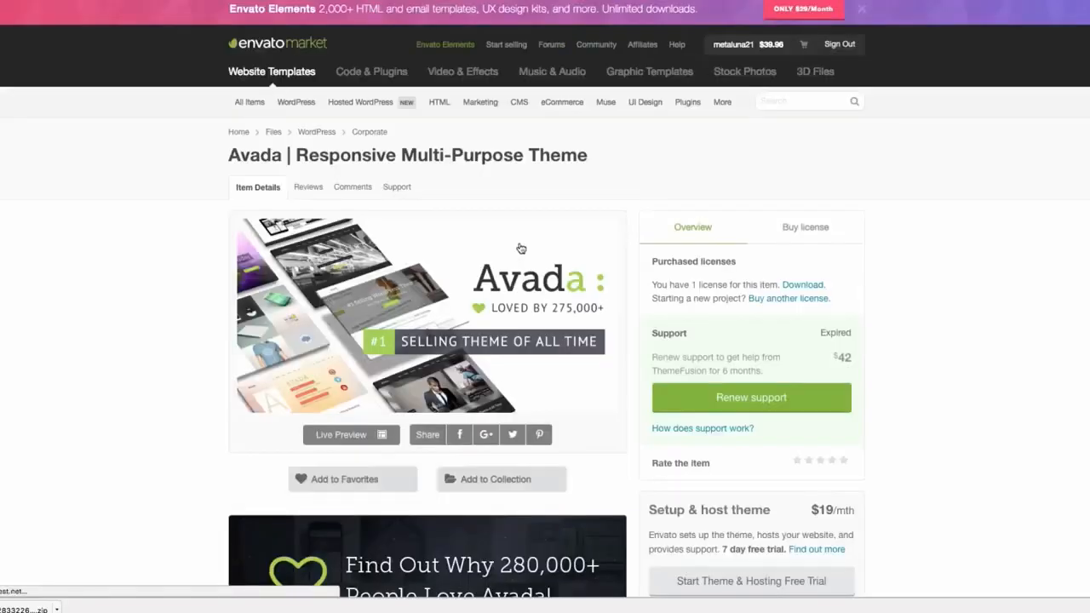
{"action": "scroll", "coordinate": [391, 243], "scroll_direction": "down", "scroll_amount": 2}
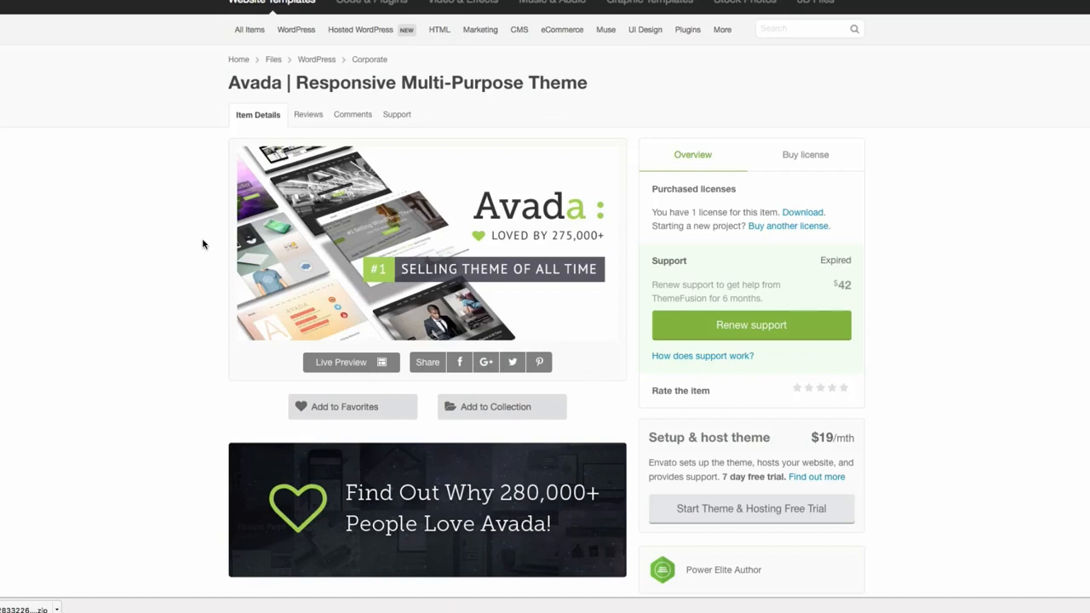
{"action": "scroll", "coordinate": [442, 243], "scroll_direction": "up", "scroll_amount": 2}
Step: Go to the account's purchased downloads and show the download options for Avada | Responsive Multi-Purpose Theme
{"action": "mouse_move", "coordinate": [775, 51]}
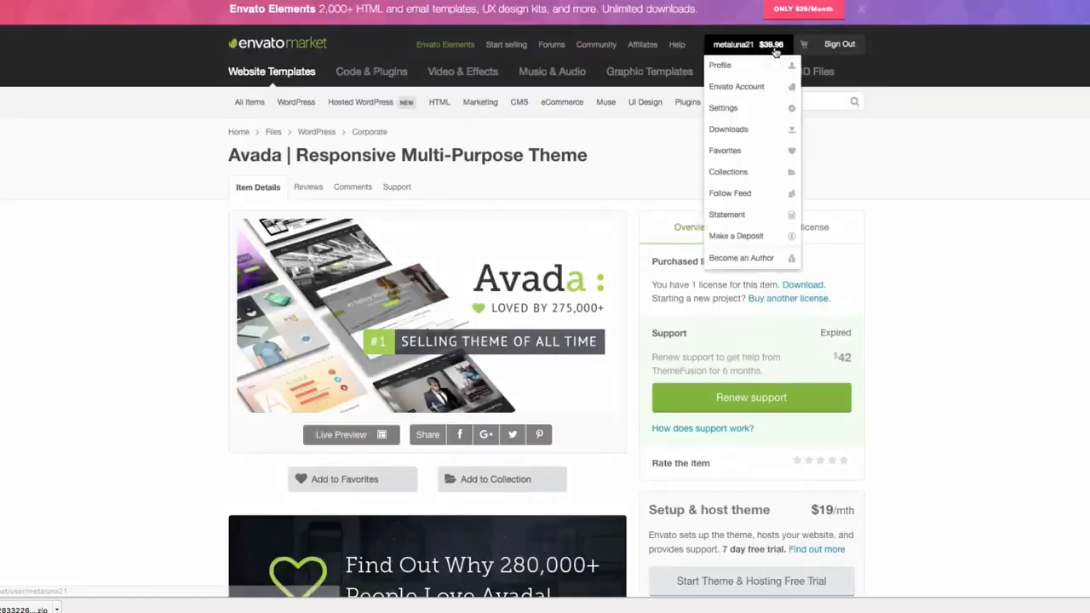
{"action": "left_click", "coordinate": [731, 135]}
{"action": "scroll", "coordinate": [139, 223], "scroll_direction": "down", "scroll_amount": 5}
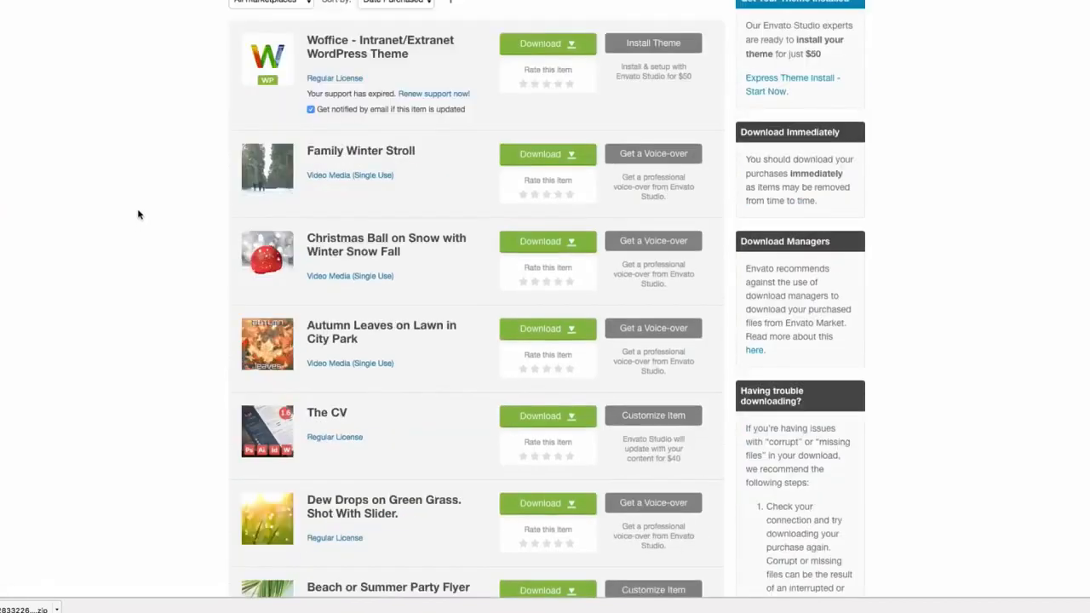
{"action": "scroll", "coordinate": [139, 214], "scroll_direction": "down", "scroll_amount": 10}
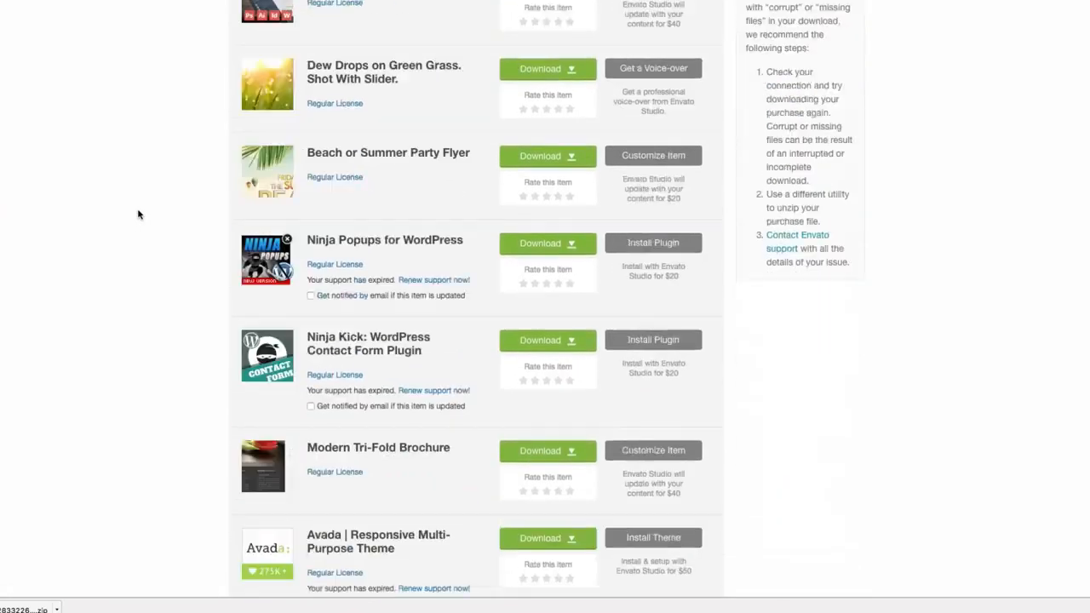
{"action": "scroll", "coordinate": [139, 215], "scroll_direction": "down", "scroll_amount": 6}
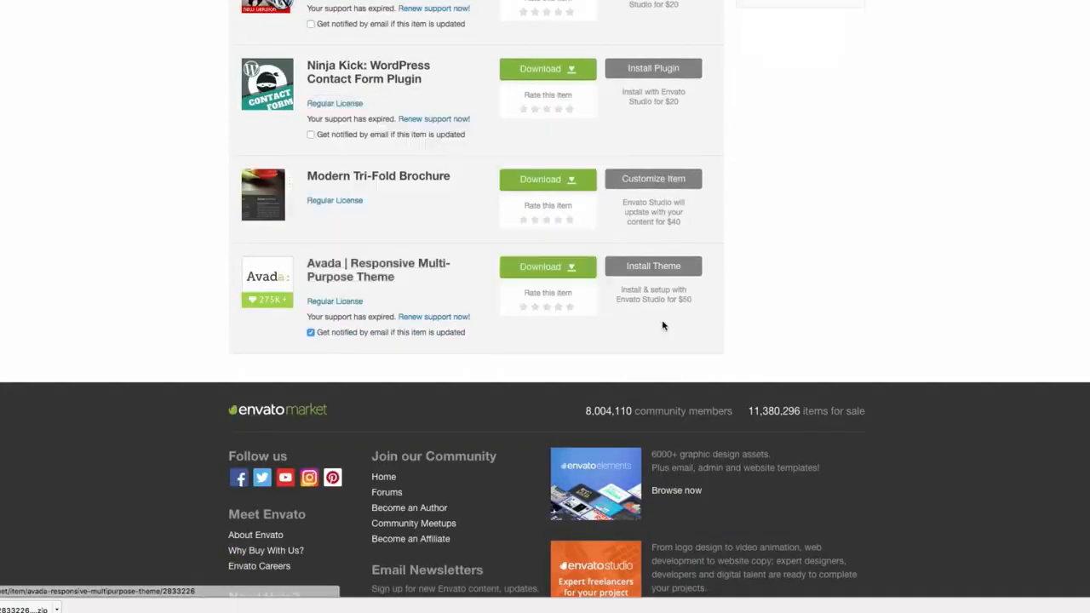
{"action": "left_click", "coordinate": [577, 277]}
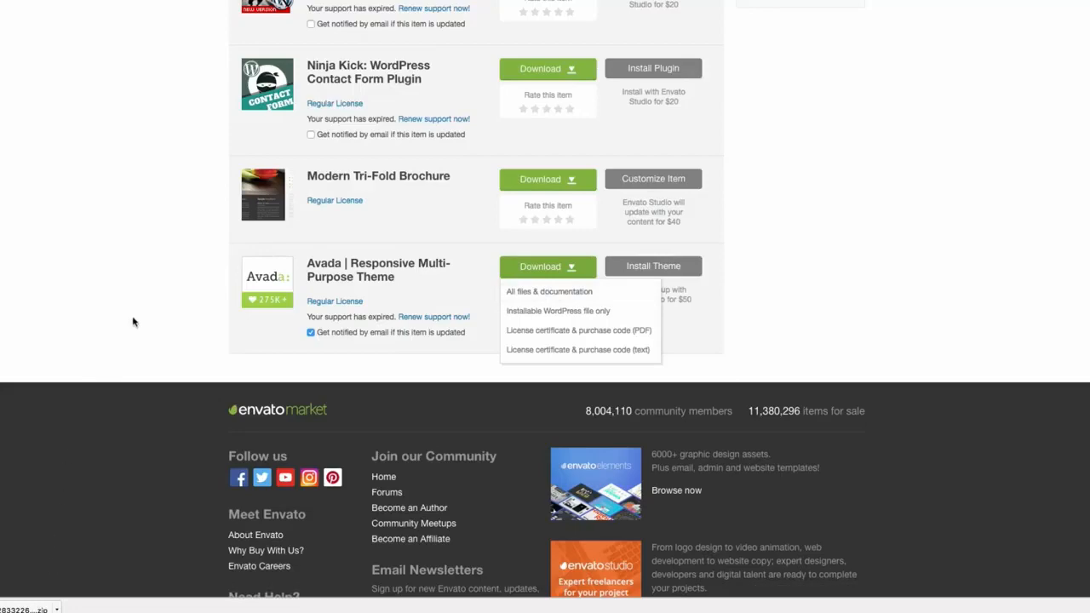
Step: Check the desktop for the themeforest Avada zip file, return to the downloads page and dismiss the download options
{"action": "key", "text": "F11"}
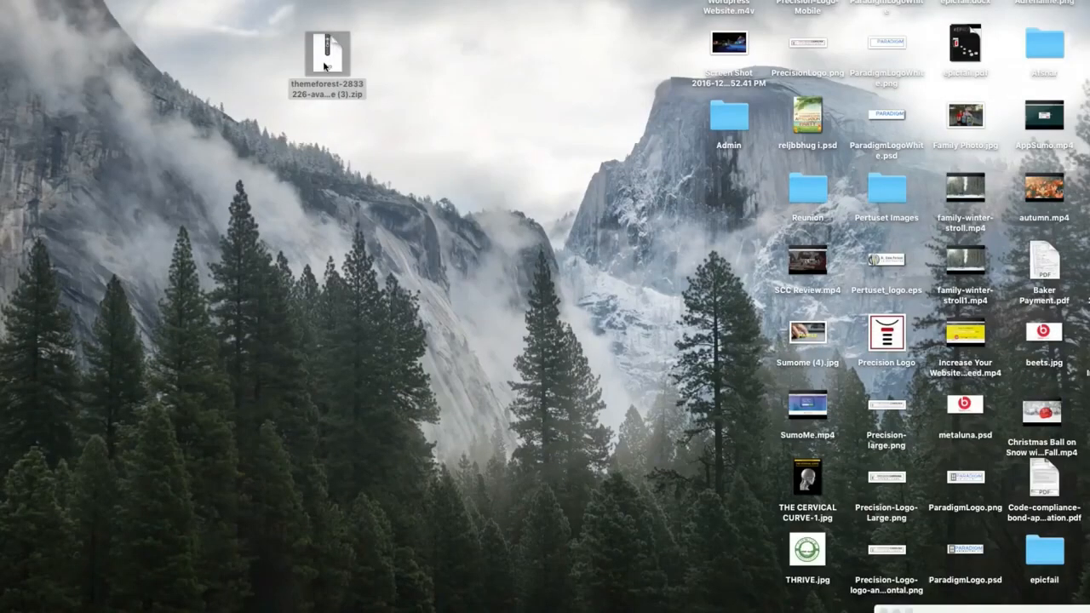
{"action": "key", "text": "F11"}
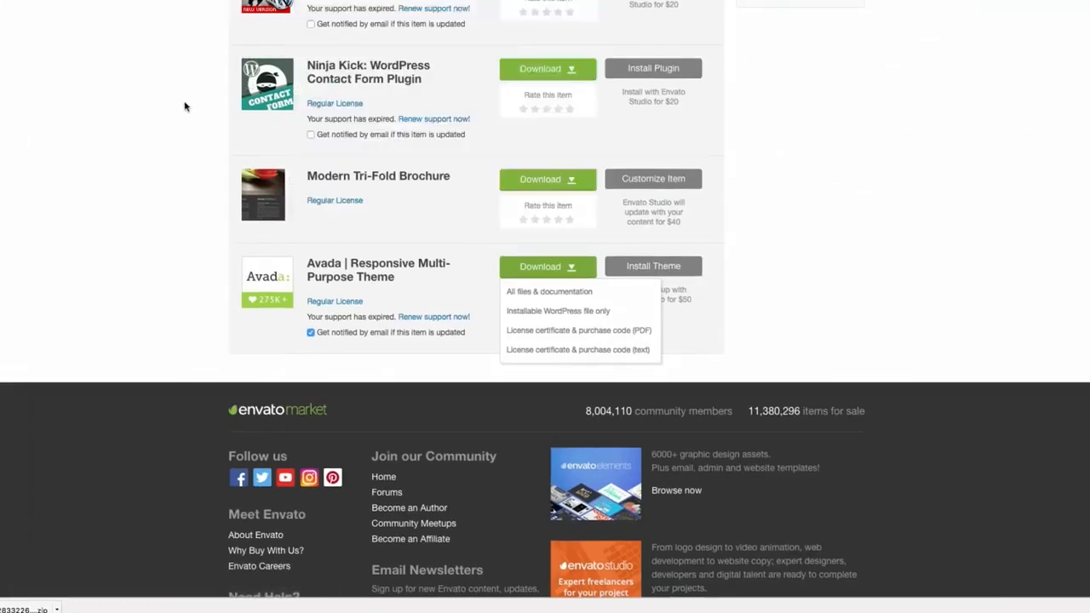
{"action": "left_click", "coordinate": [185, 106]}
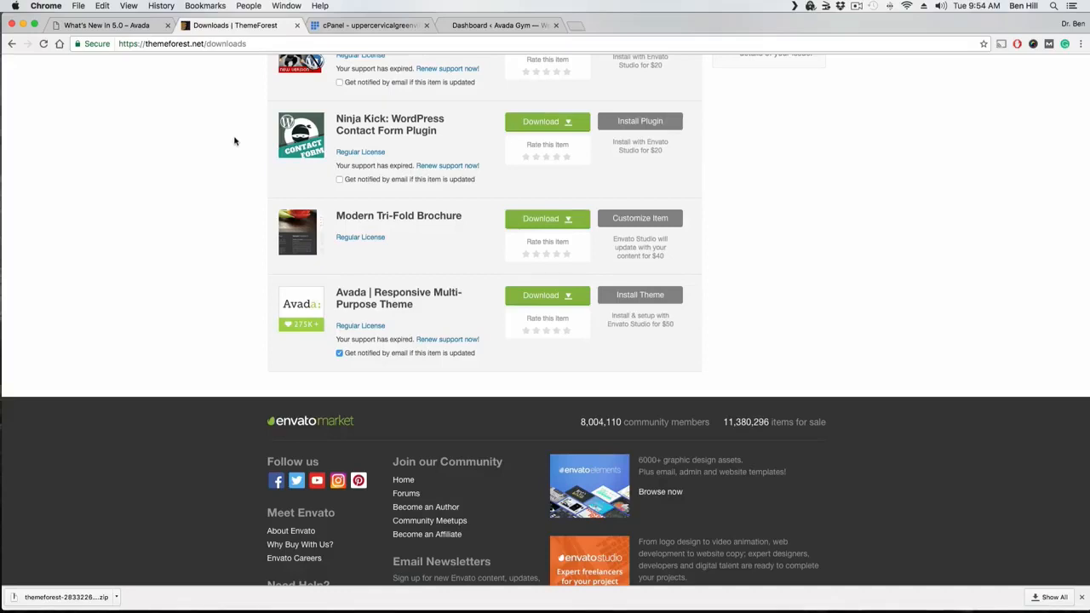
Step: View the Bluehost cPanel, open Bluehost's sign-up page and compare the basic, plus, prime and Go PRO hosting plans
{"action": "left_click", "coordinate": [374, 28]}
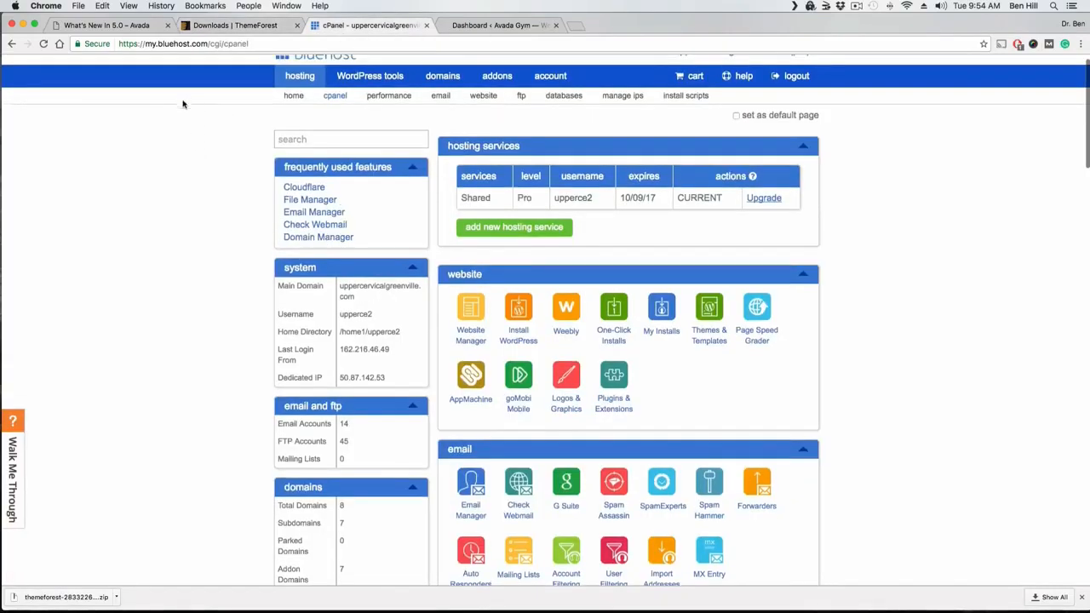
{"action": "scroll", "coordinate": [205, 155], "scroll_direction": "up", "scroll_amount": 1}
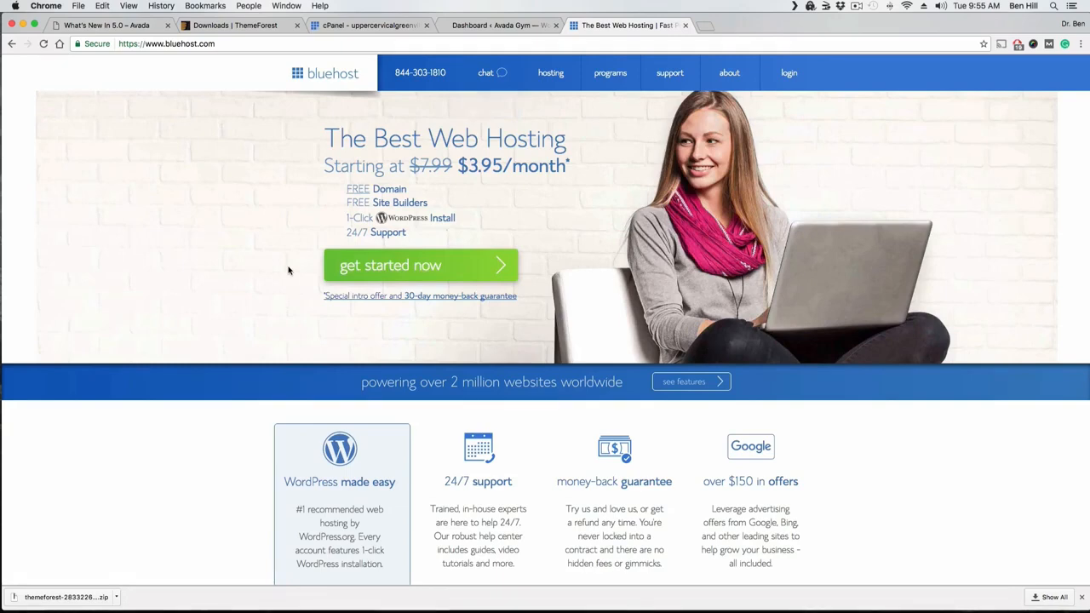
{"action": "left_click", "coordinate": [390, 276]}
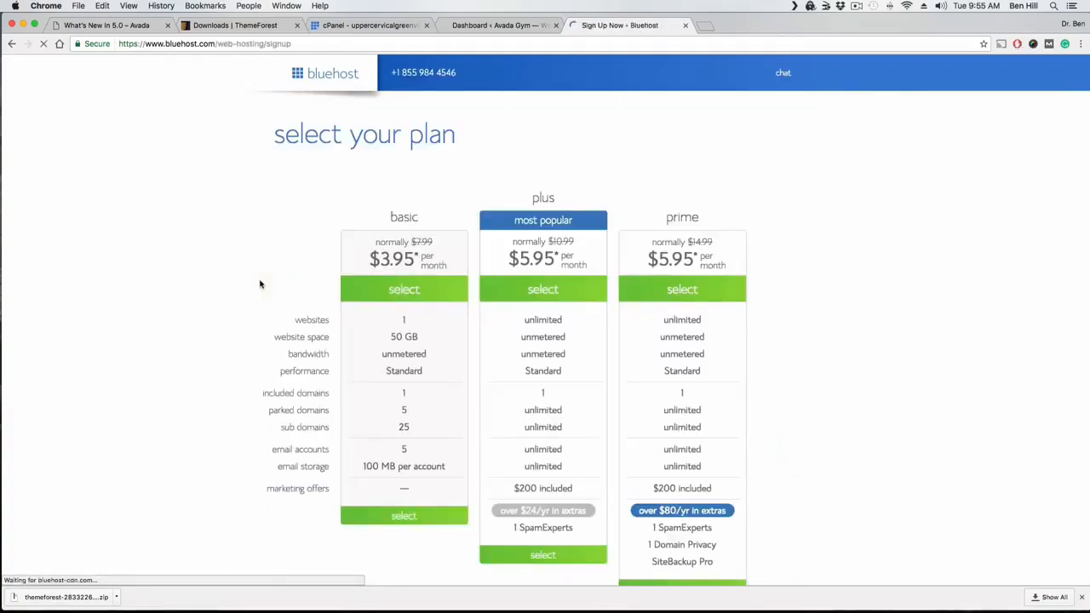
{"action": "scroll", "coordinate": [243, 269], "scroll_direction": "down", "scroll_amount": 1}
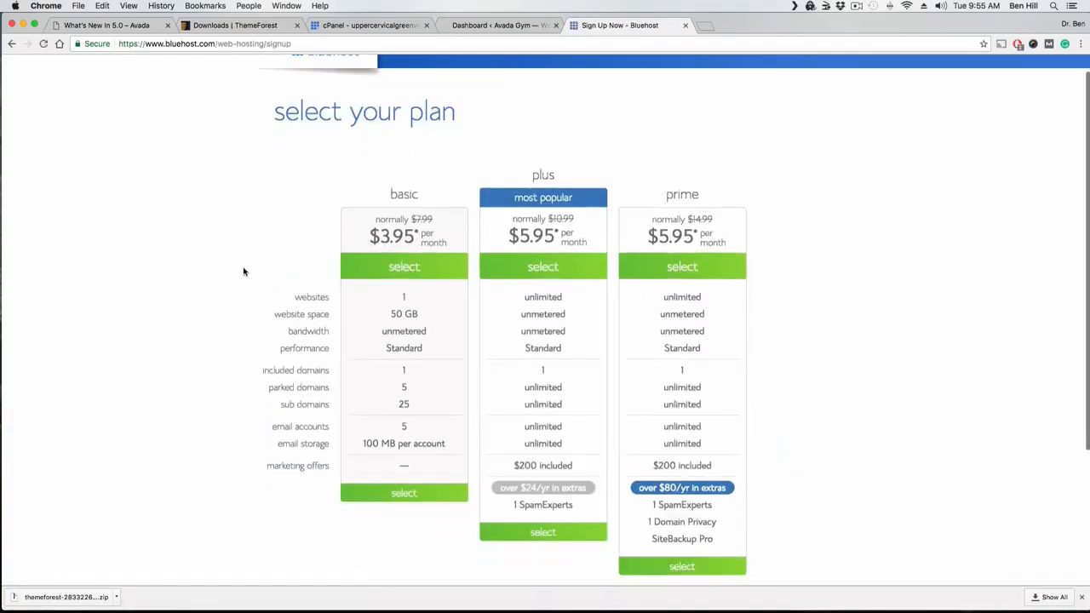
{"action": "scroll", "coordinate": [822, 261], "scroll_direction": "down", "scroll_amount": 5}
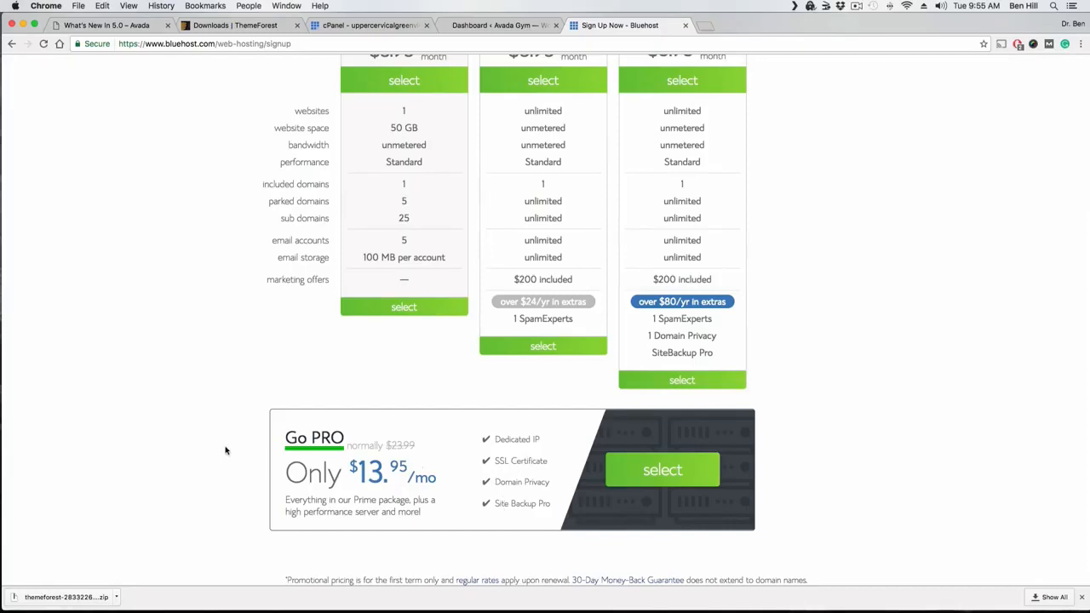
{"action": "scroll", "coordinate": [229, 432], "scroll_direction": "up", "scroll_amount": 4}
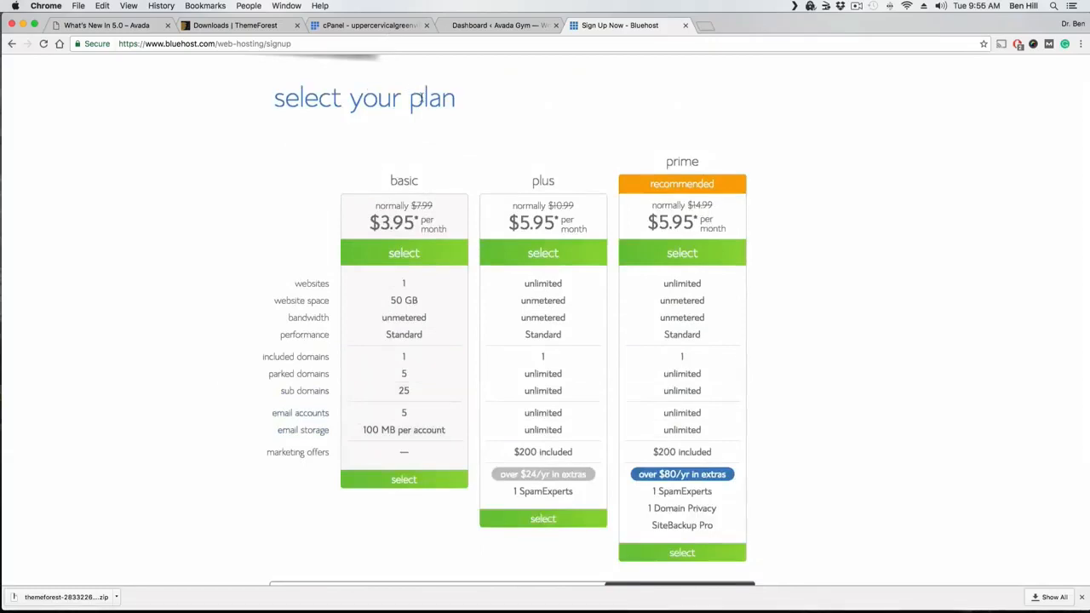
{"action": "left_click", "coordinate": [375, 25]}
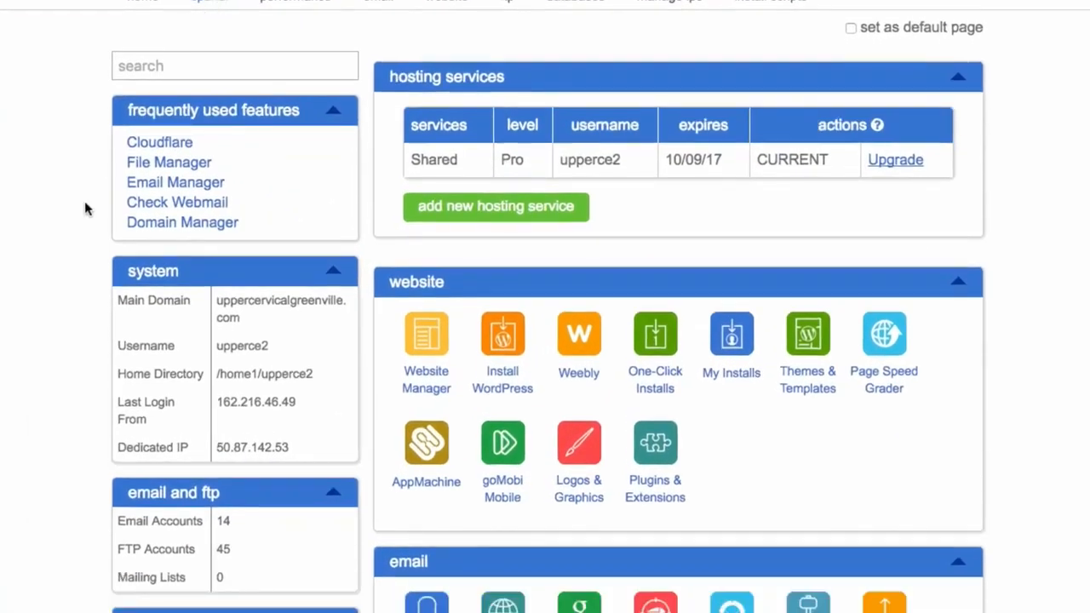
{"action": "scroll", "coordinate": [17, 230], "scroll_direction": "down", "scroll_amount": 1}
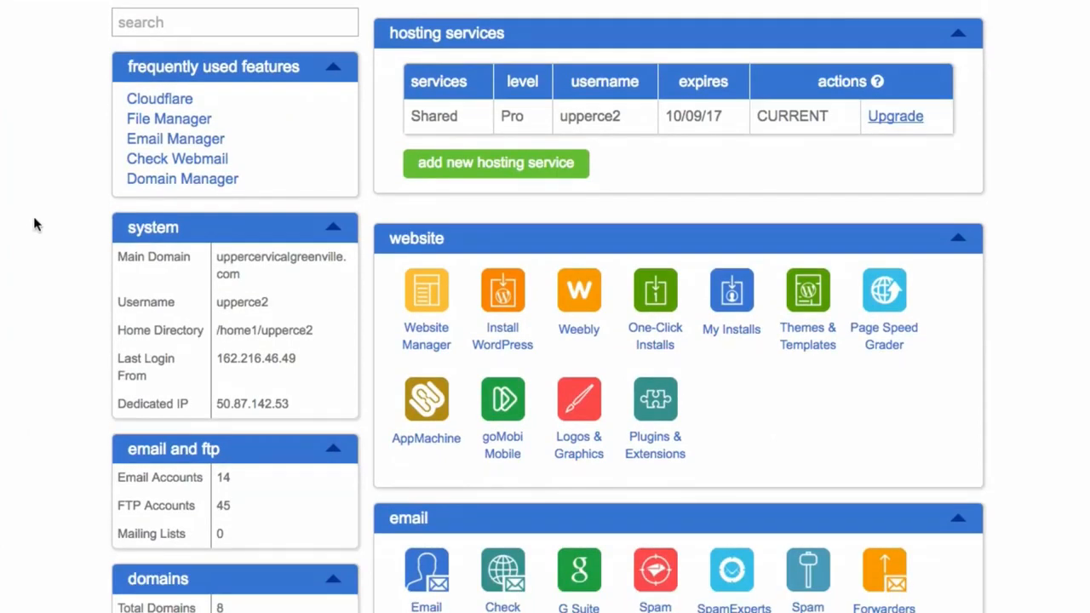
{"action": "left_click", "coordinate": [504, 305]}
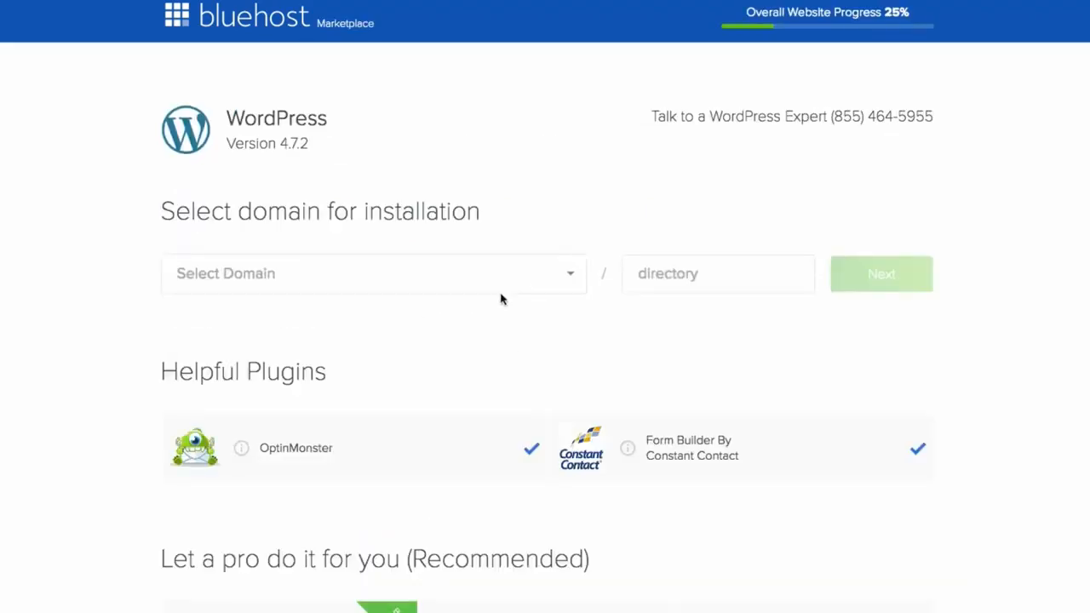
{"action": "left_click", "coordinate": [566, 281]}
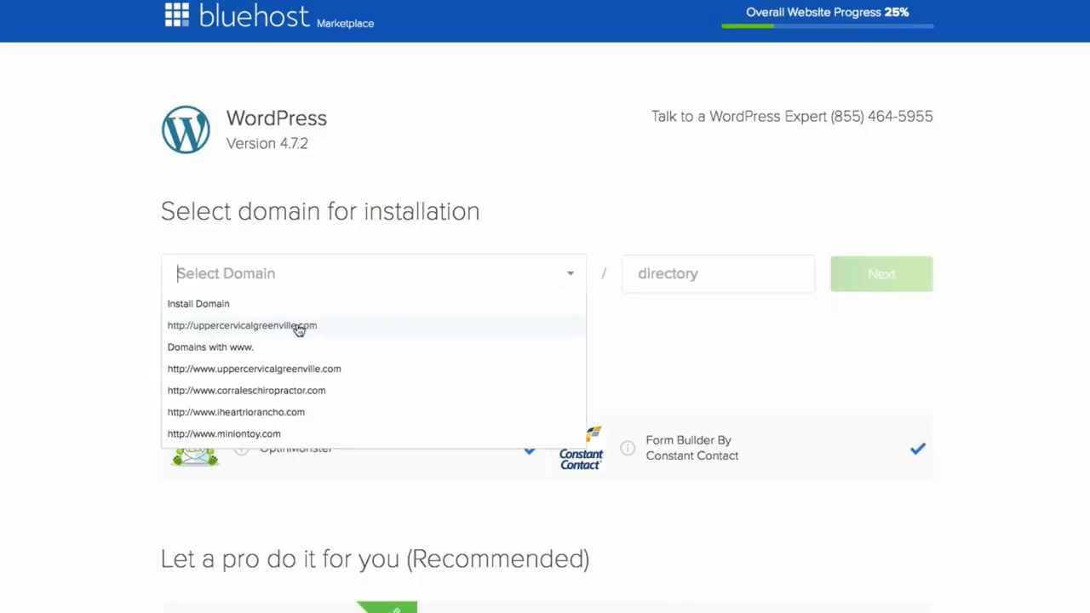
{"action": "scroll", "coordinate": [297, 331], "scroll_direction": "down", "scroll_amount": 3}
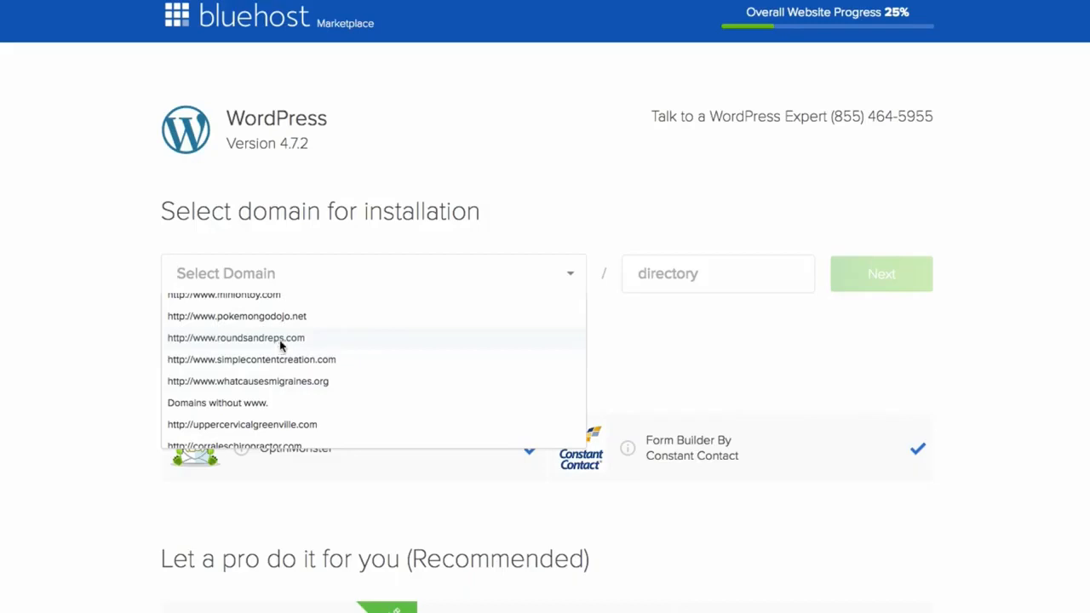
{"action": "left_click", "coordinate": [281, 344]}
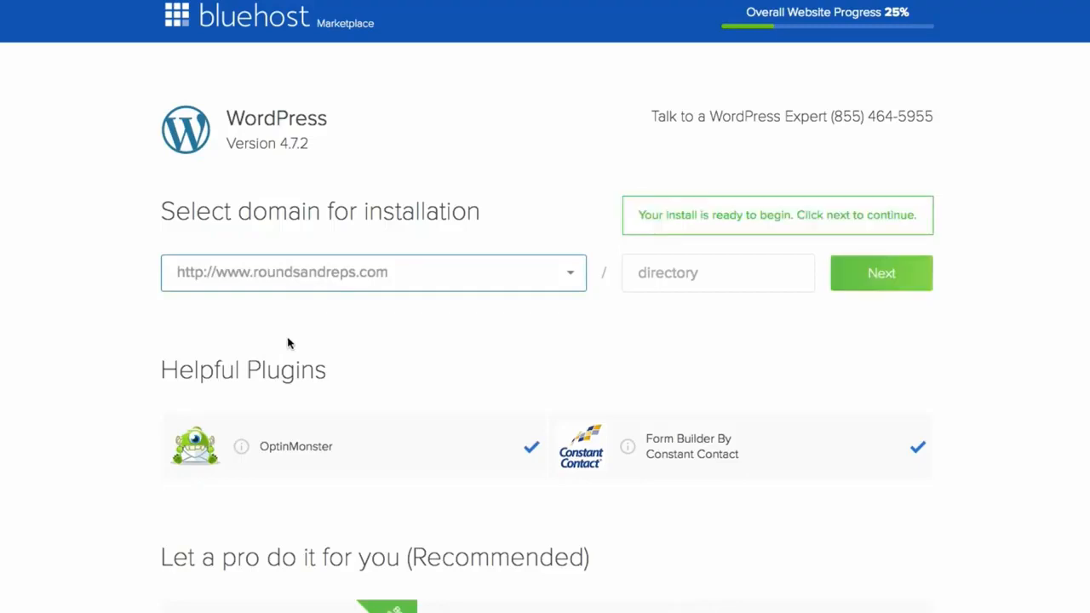
{"action": "left_click", "coordinate": [909, 281]}
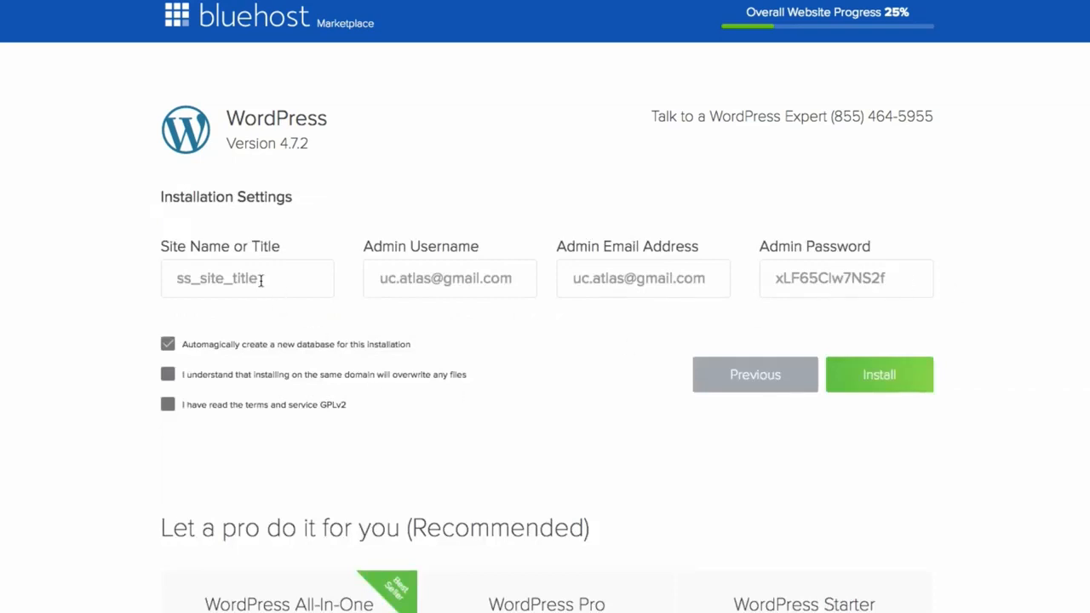
Step: Select the placeholder site title, accept overwriting of files on the same domain and agree to the GPLv2 terms
{"action": "left_click_drag", "start_coordinate": [263, 279], "coordinate": [122, 275]}
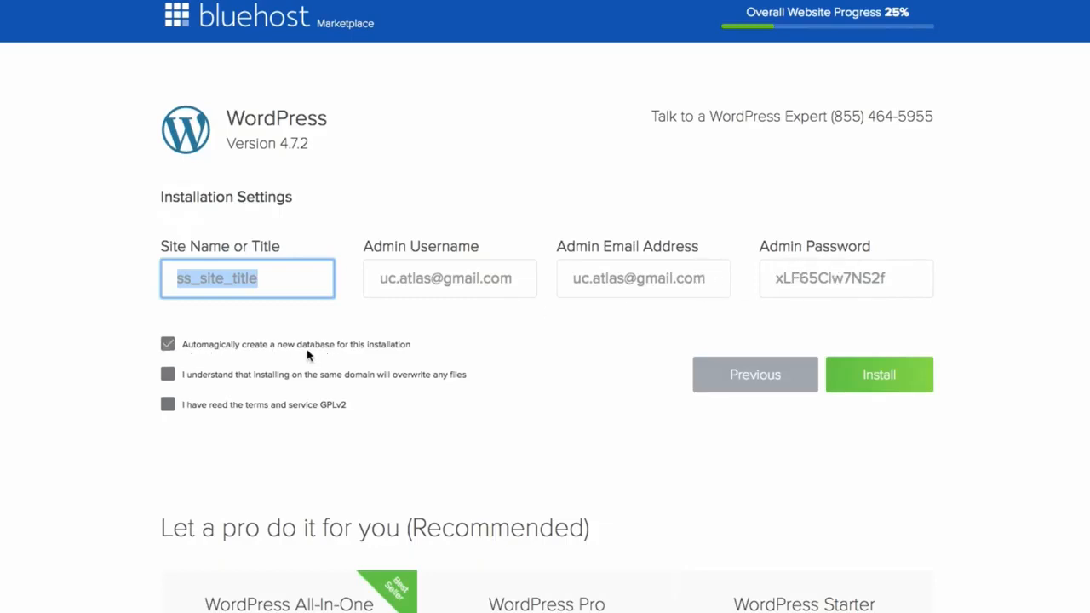
{"action": "left_click", "coordinate": [169, 378]}
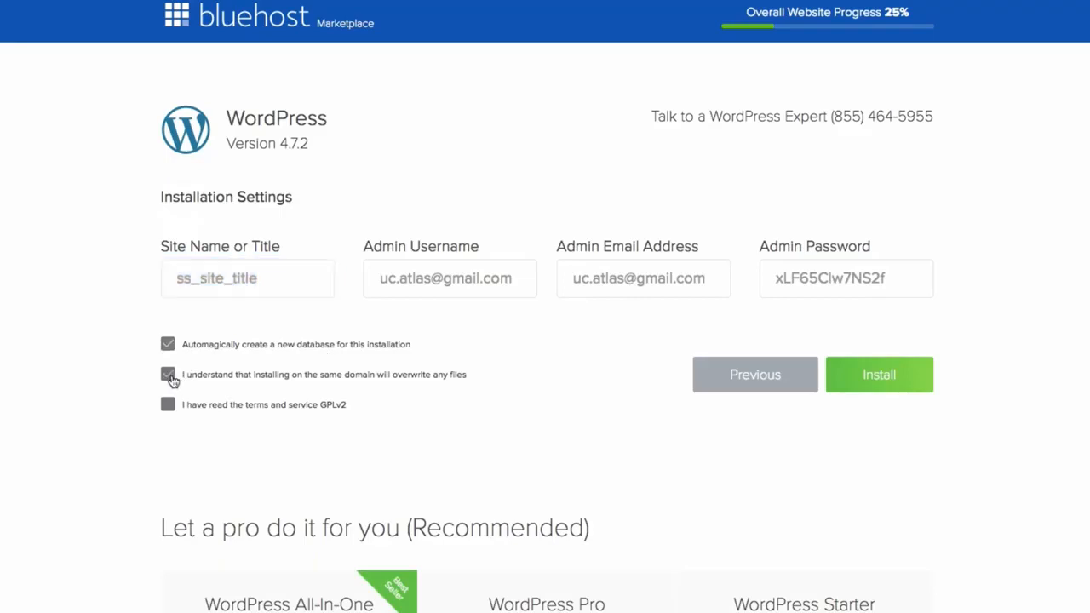
{"action": "left_click", "coordinate": [169, 408]}
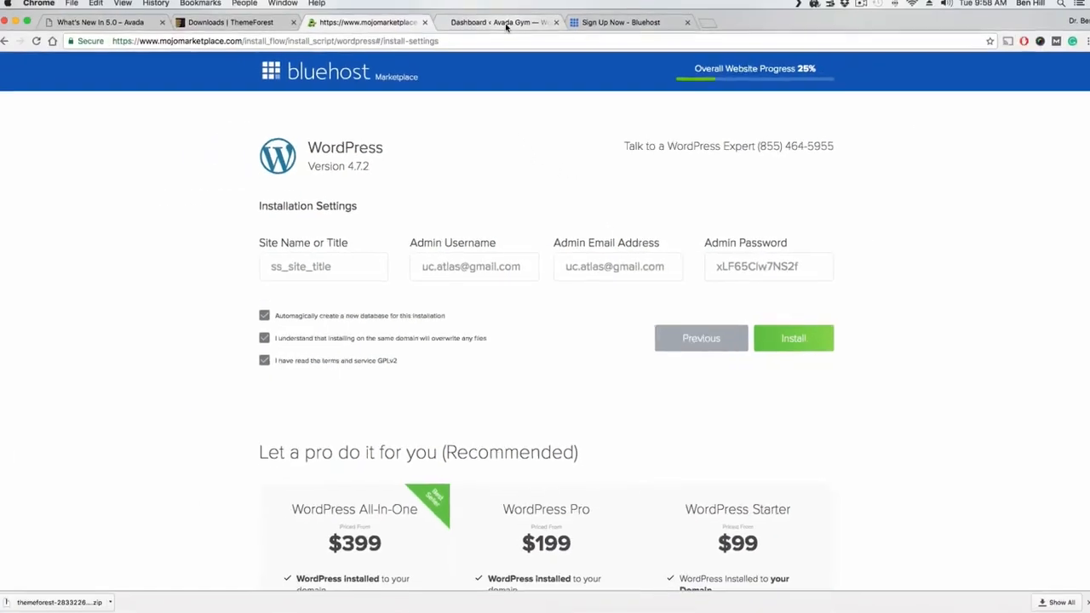
Step: Switch to the Avada Gym WordPress dashboard, then extract the themeforest Avada zip file stored on the desktop
{"action": "left_click", "coordinate": [506, 25]}
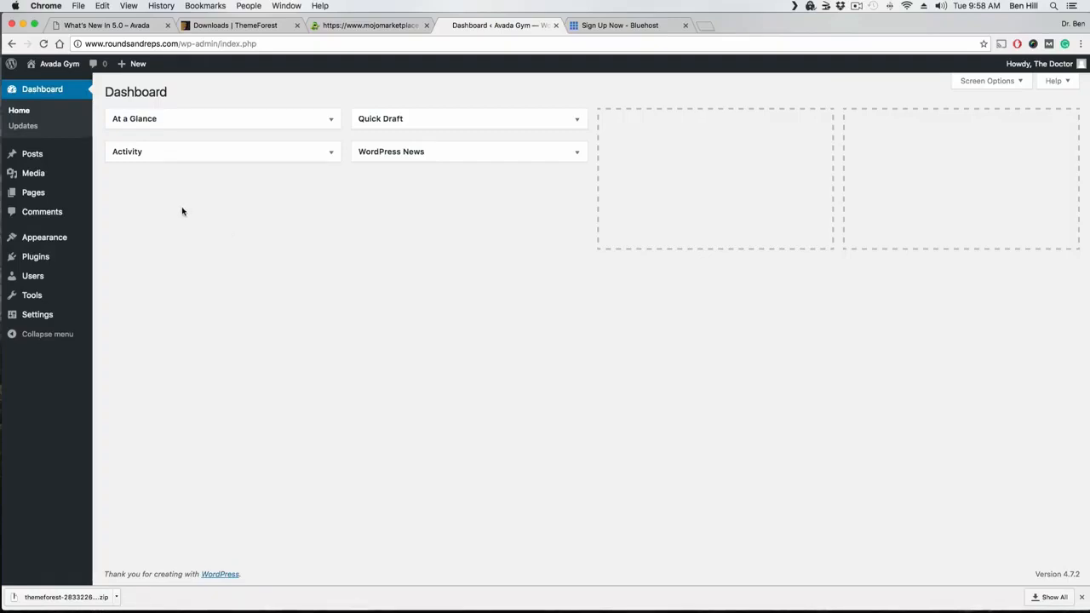
{"action": "key", "text": "F11"}
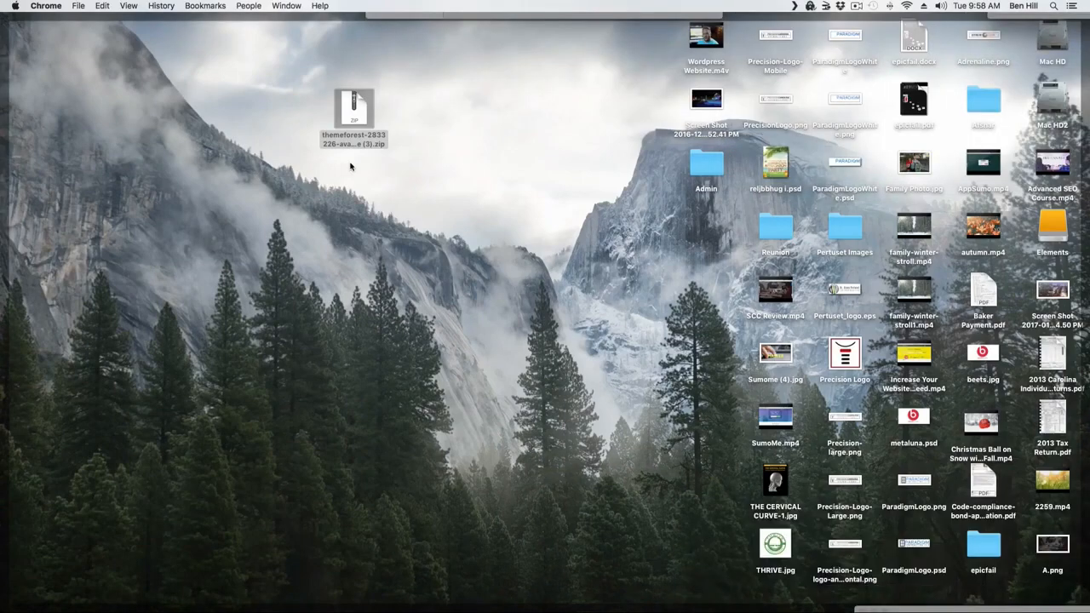
{"action": "double_click", "coordinate": [359, 122]}
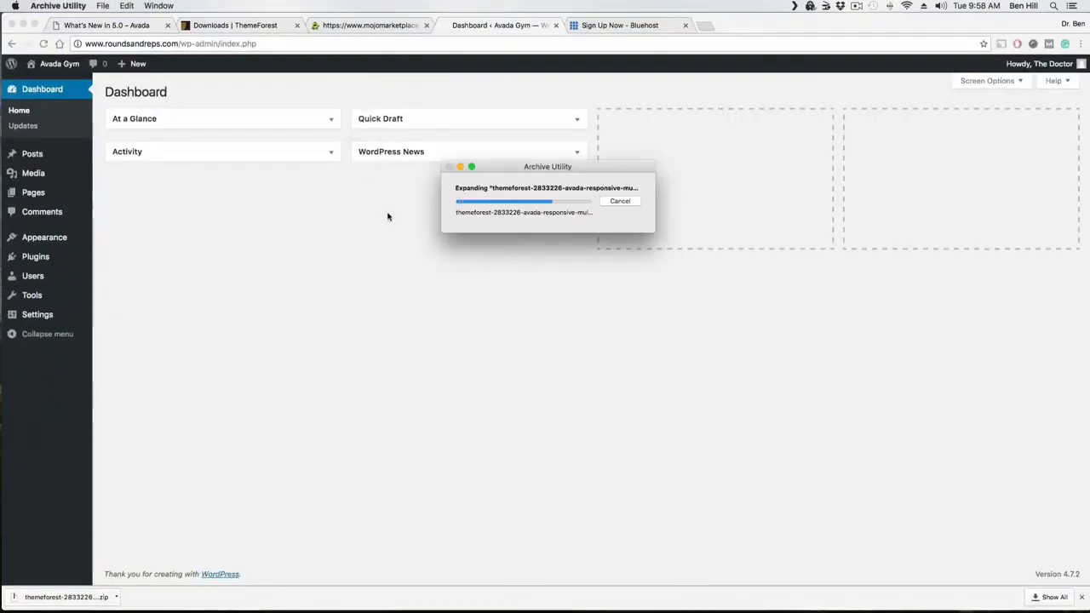
Step: Reveal the desktop, open the Avada_Full_Package folder and move Avada.zip from its Avada Theme subfolder onto the desktop
{"action": "key", "text": "F11"}
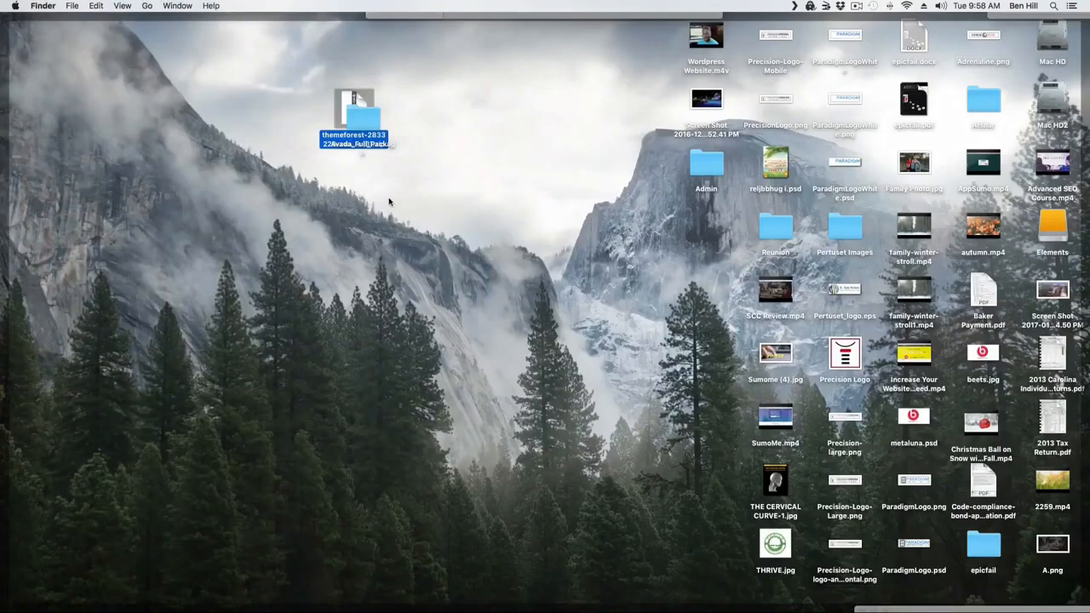
{"action": "left_click_drag", "start_coordinate": [364, 119], "coordinate": [498, 131]}
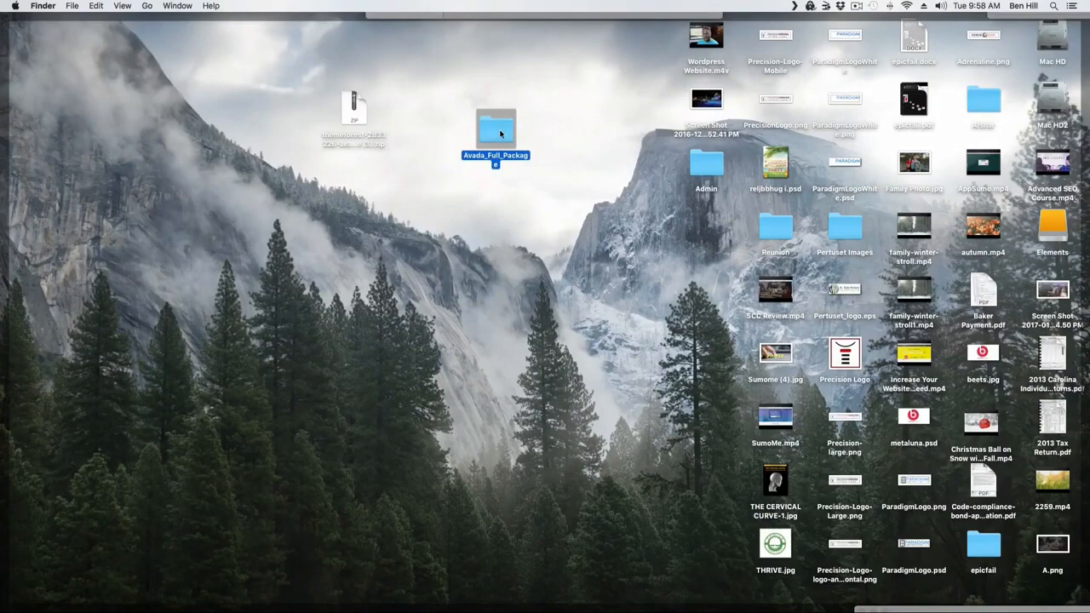
{"action": "double_click", "coordinate": [499, 130]}
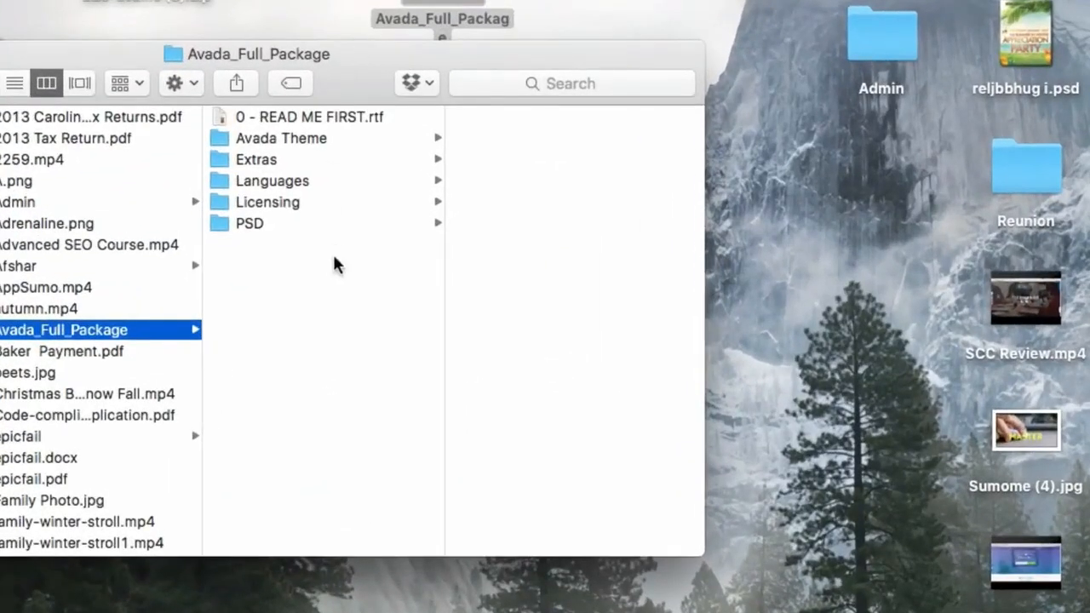
{"action": "left_click", "coordinate": [290, 140]}
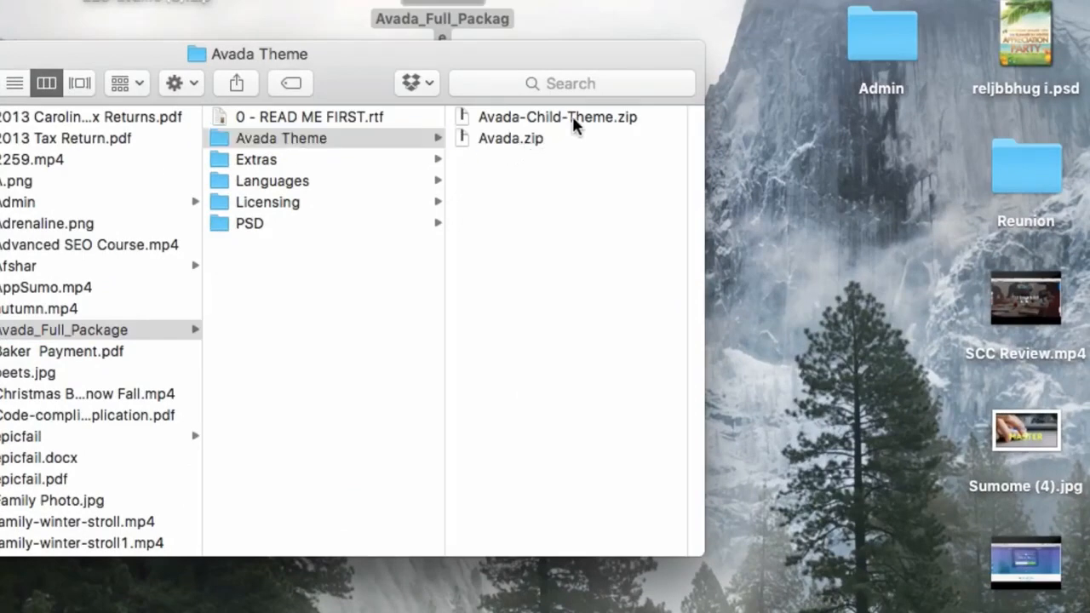
{"action": "left_click", "coordinate": [572, 117]}
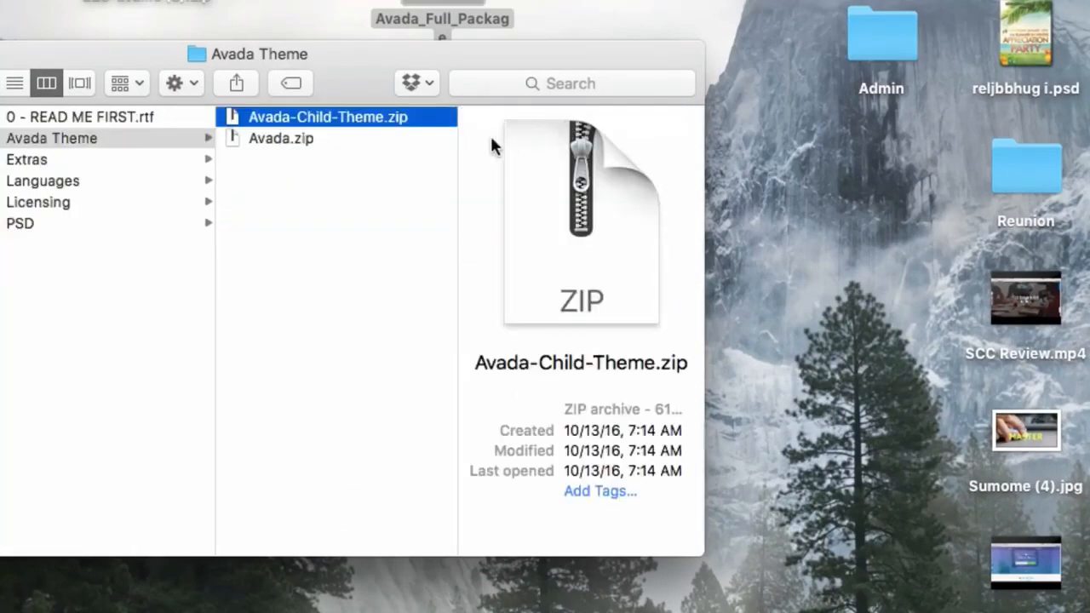
{"action": "left_click", "coordinate": [286, 141]}
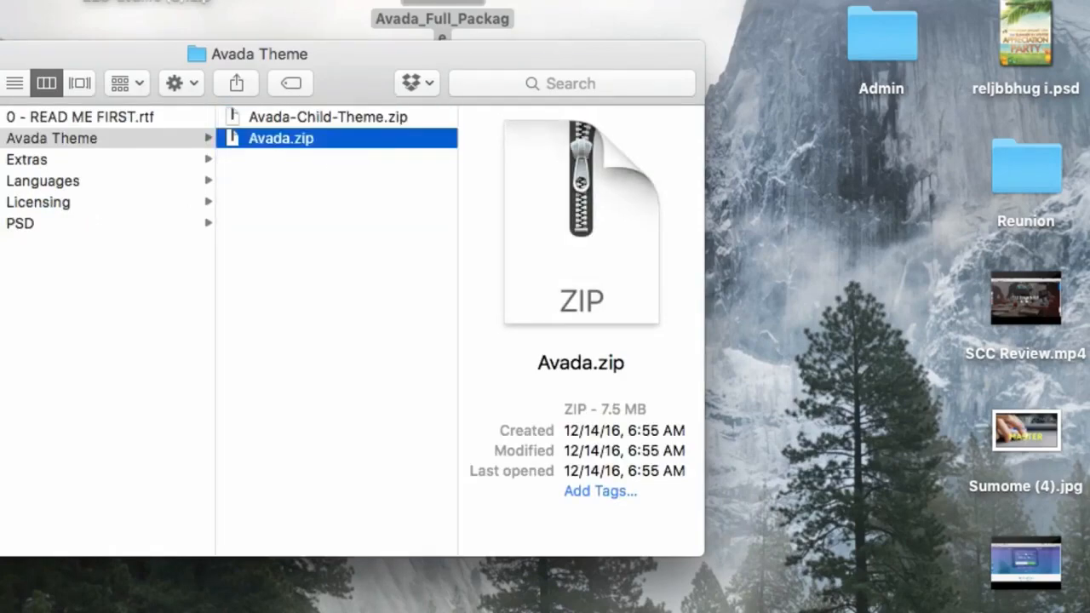
{"action": "left_click_drag", "start_coordinate": [283, 139], "coordinate": [585, 90]}
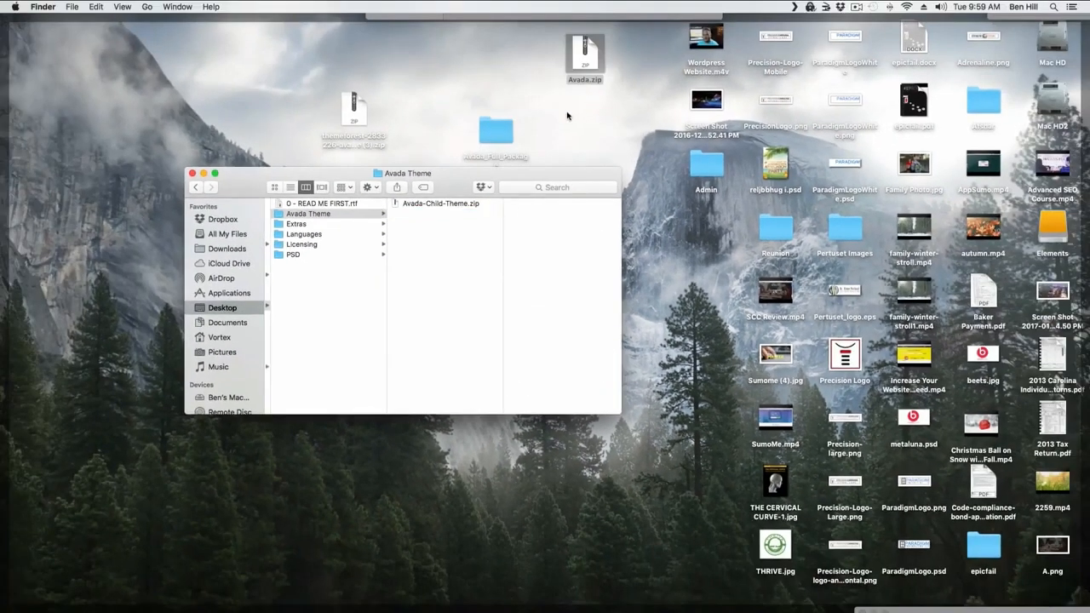
Step: Return to the WordPress dashboard in Chrome and open the theme upload form for adding a new theme
{"action": "key", "text": "F11"}
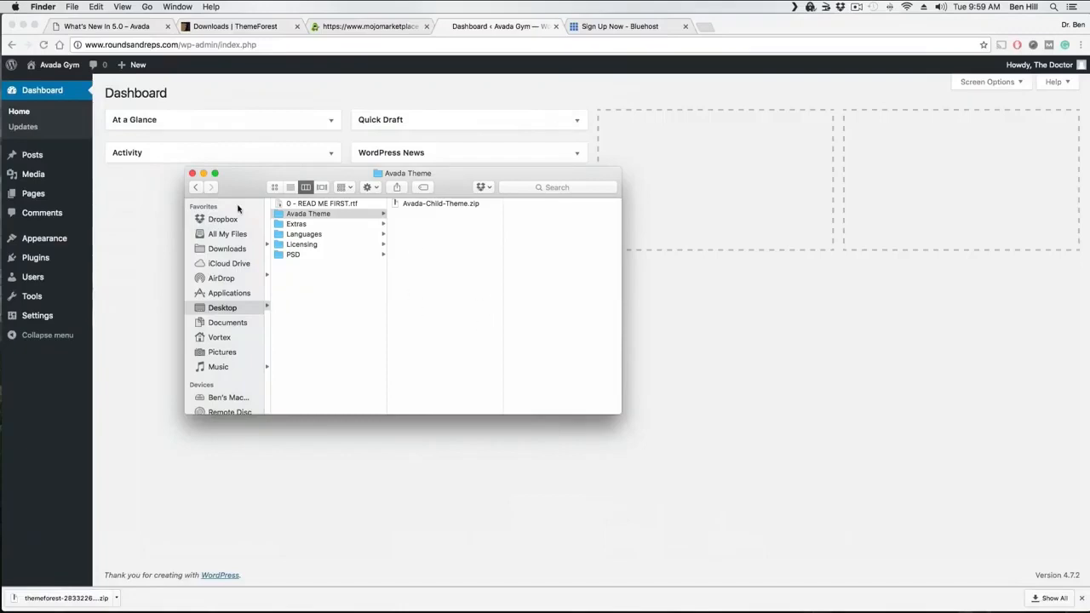
{"action": "left_click", "coordinate": [134, 234]}
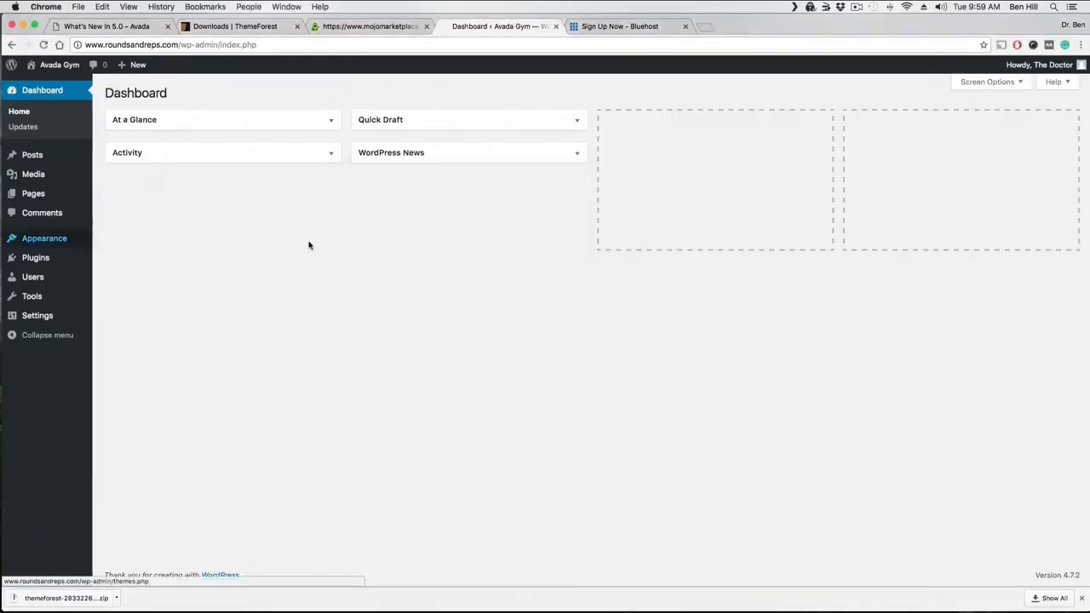
{"action": "mouse_move", "coordinate": [50, 244]}
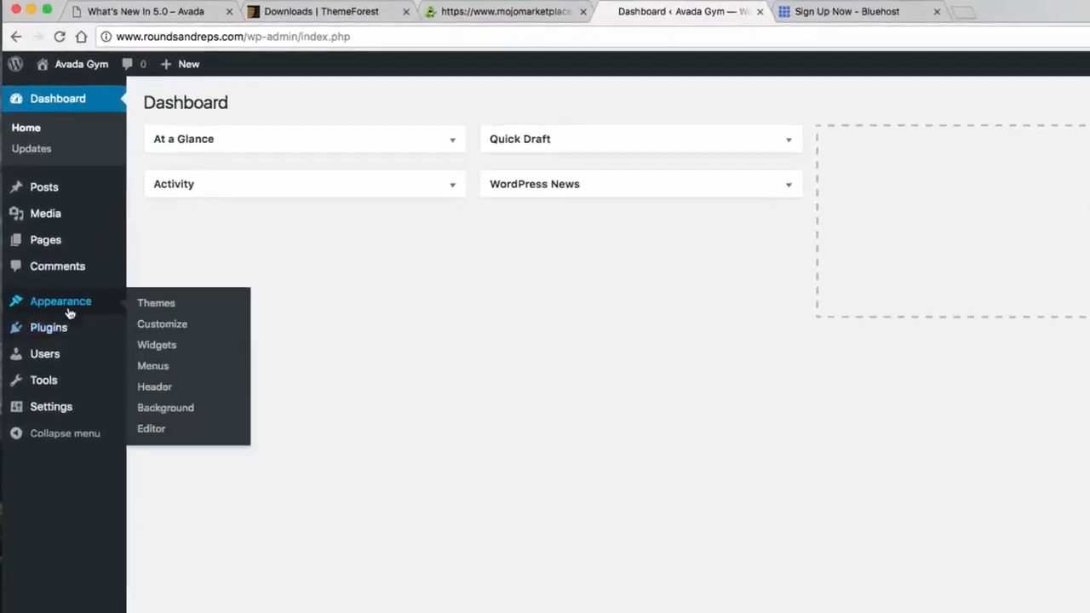
{"action": "left_click", "coordinate": [170, 310]}
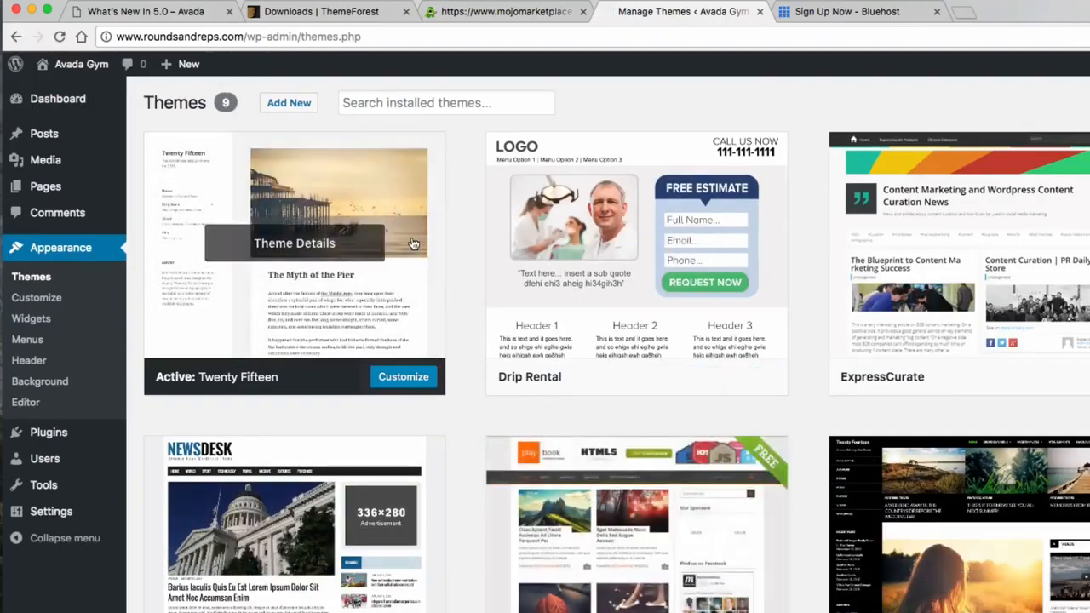
{"action": "left_click", "coordinate": [299, 112]}
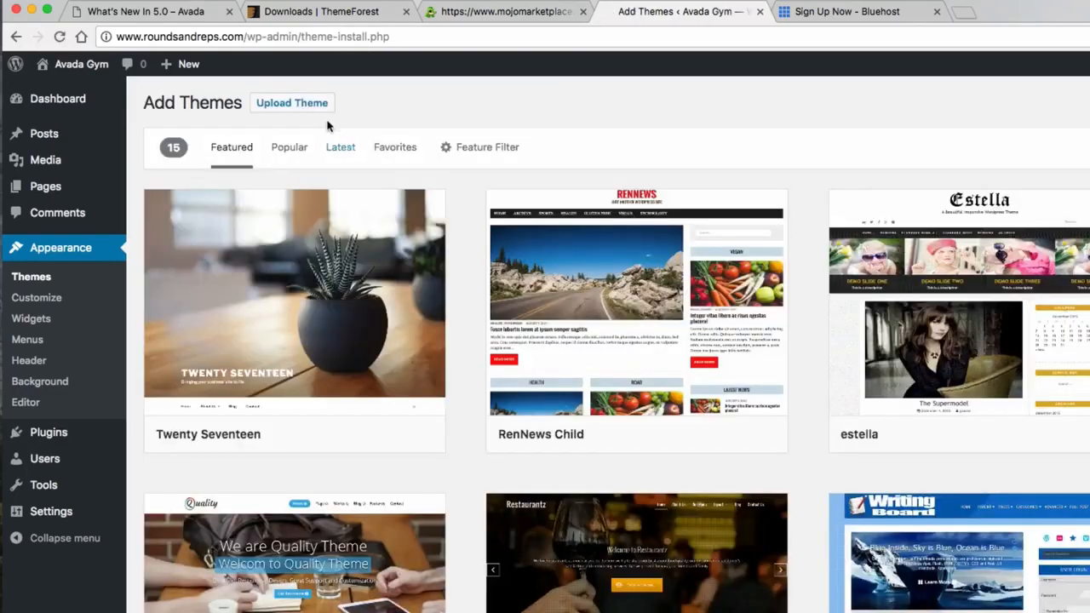
{"action": "left_click", "coordinate": [293, 103]}
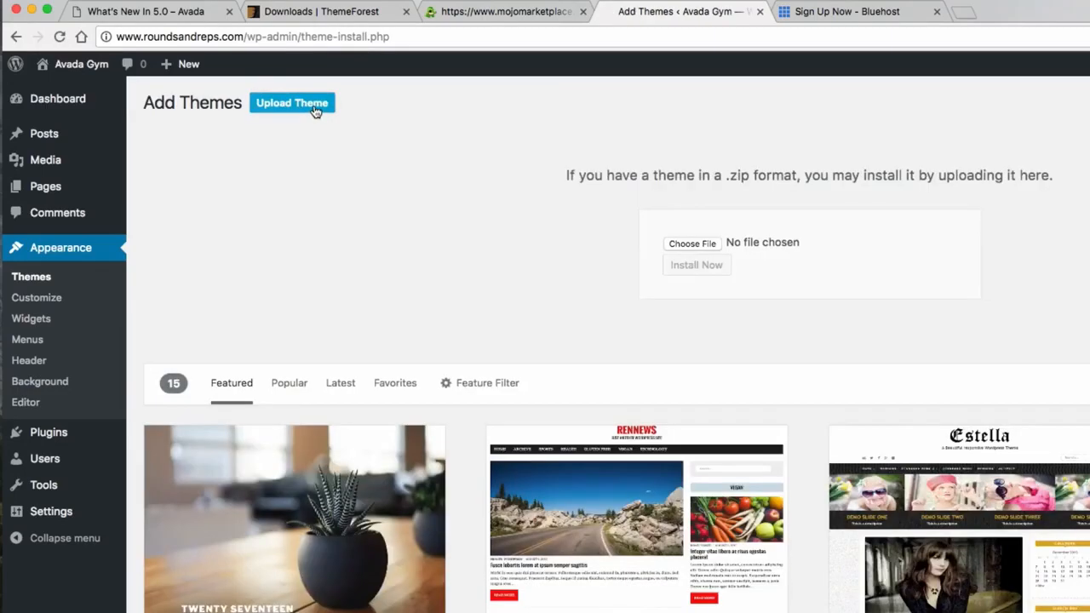
Step: Install the theme from Avada.zip on the desktop and activate it
{"action": "left_click", "coordinate": [677, 245]}
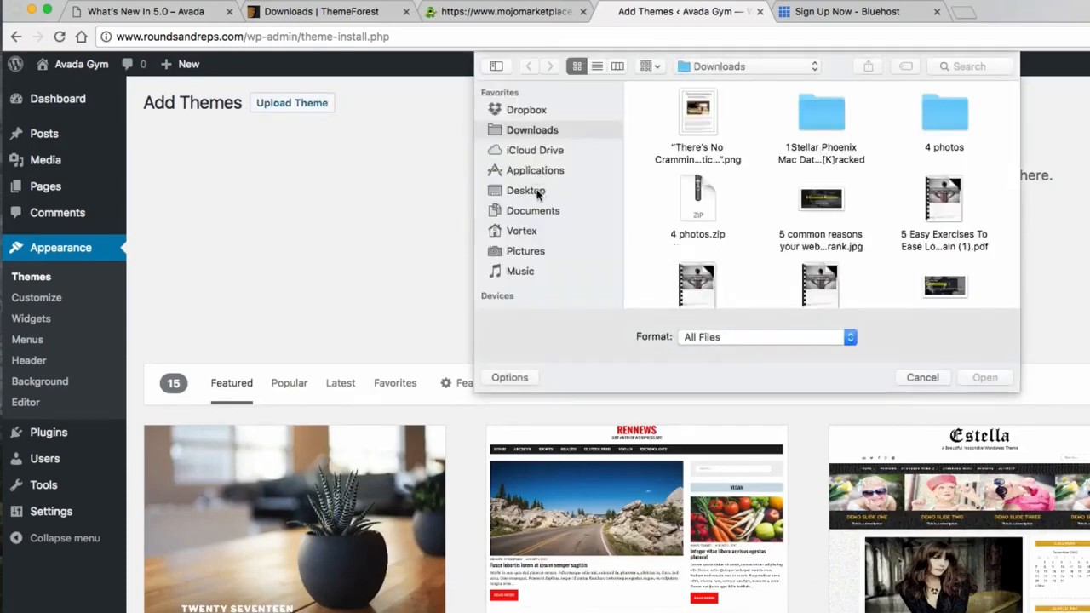
{"action": "left_click", "coordinate": [538, 191]}
{"action": "scroll", "coordinate": [685, 197], "scroll_direction": "down", "scroll_amount": 10}
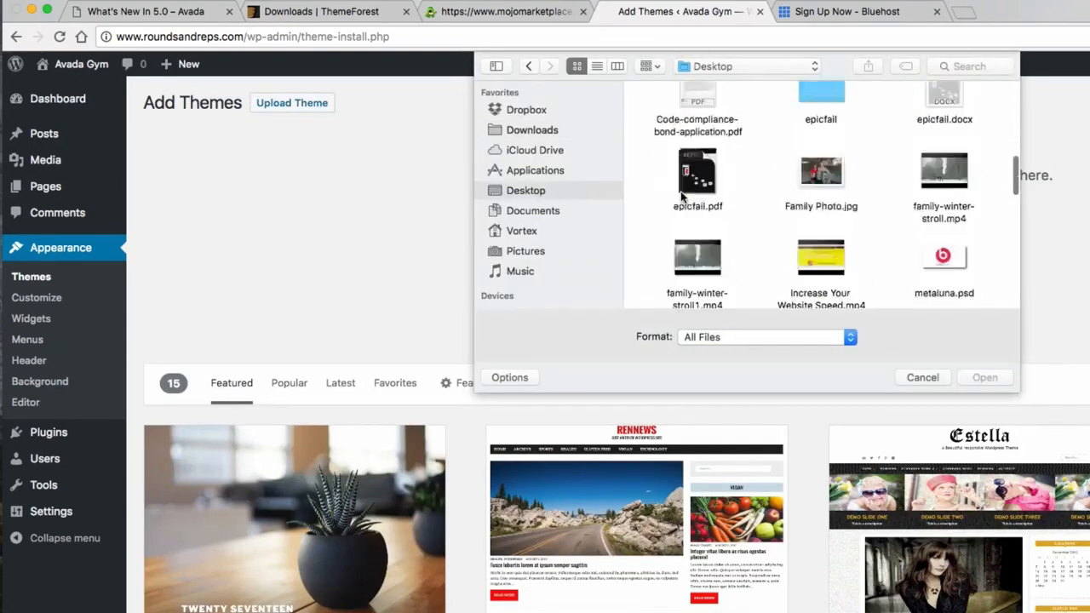
{"action": "scroll", "coordinate": [681, 198], "scroll_direction": "up", "scroll_amount": 5}
{"action": "scroll", "coordinate": [681, 194], "scroll_direction": "up", "scroll_amount": 3}
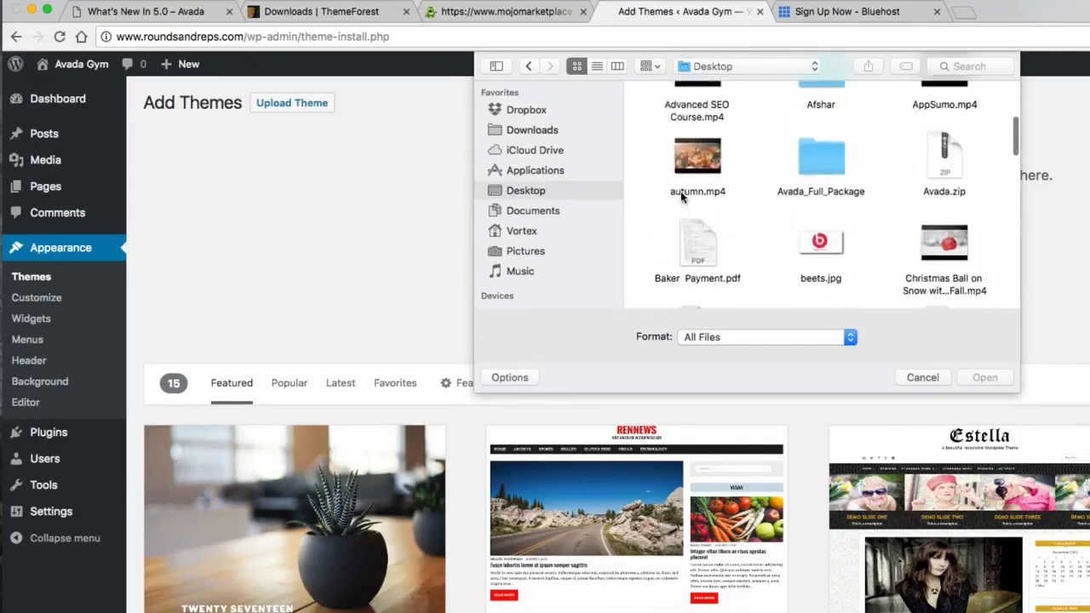
{"action": "left_click", "coordinate": [946, 183]}
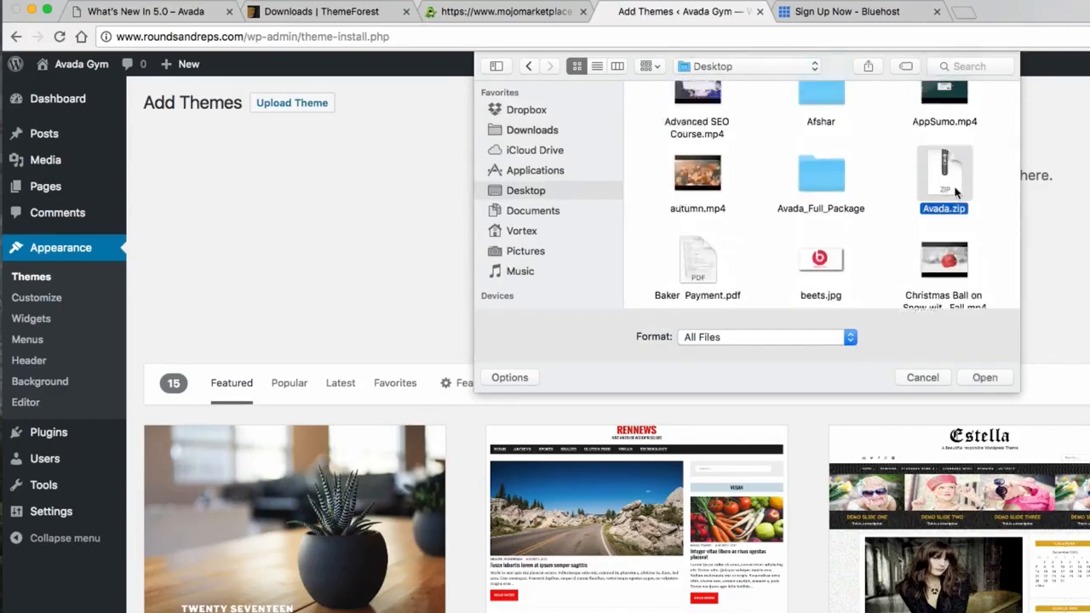
{"action": "left_click", "coordinate": [984, 377]}
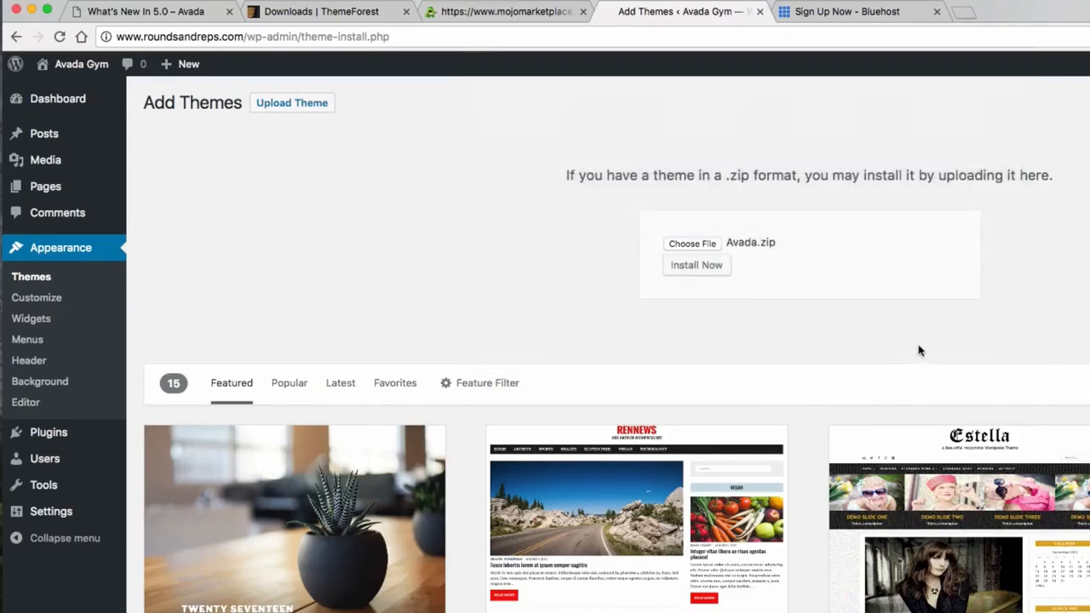
{"action": "left_click", "coordinate": [704, 267]}
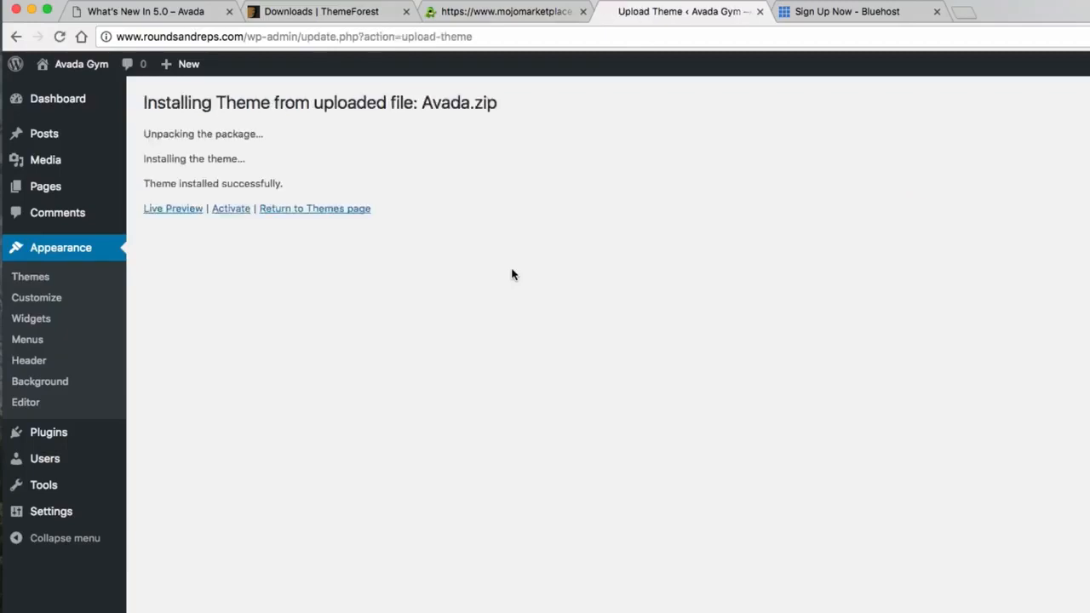
{"action": "left_click", "coordinate": [231, 210]}
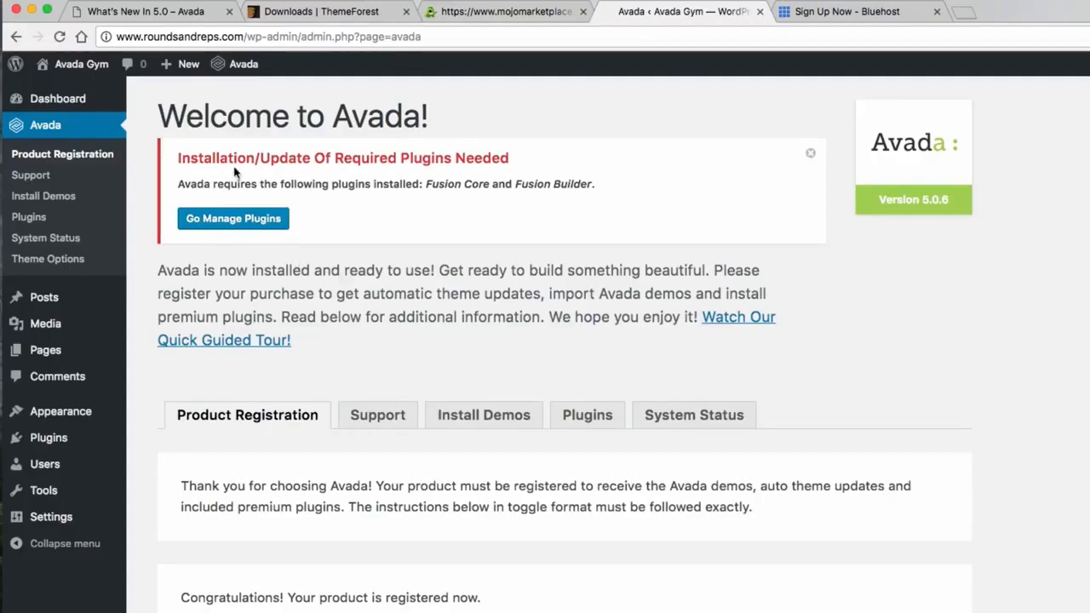
Step: Go to Avada's plugin management page and install the required Fusion Core plugin
{"action": "left_click", "coordinate": [231, 219]}
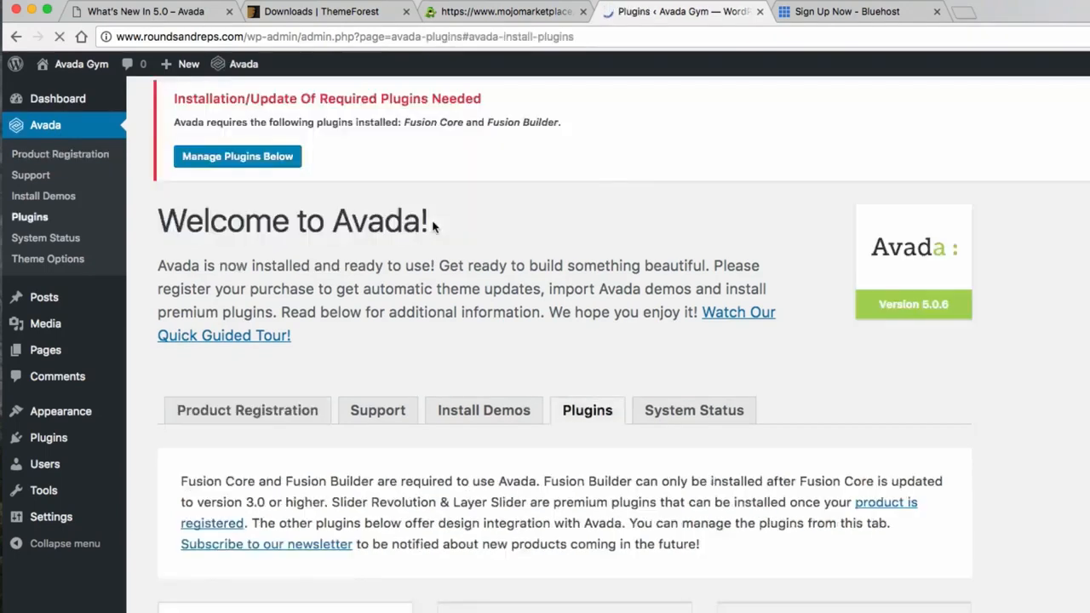
{"action": "scroll", "coordinate": [888, 316], "scroll_direction": "up", "scroll_amount": 5}
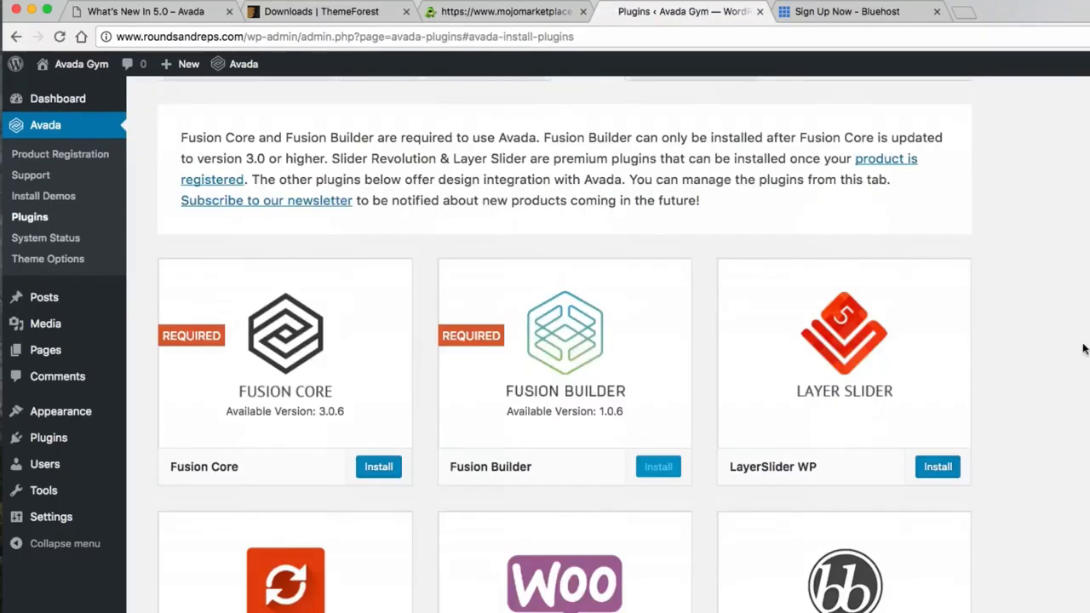
{"action": "scroll", "coordinate": [1049, 340], "scroll_direction": "down", "scroll_amount": 3}
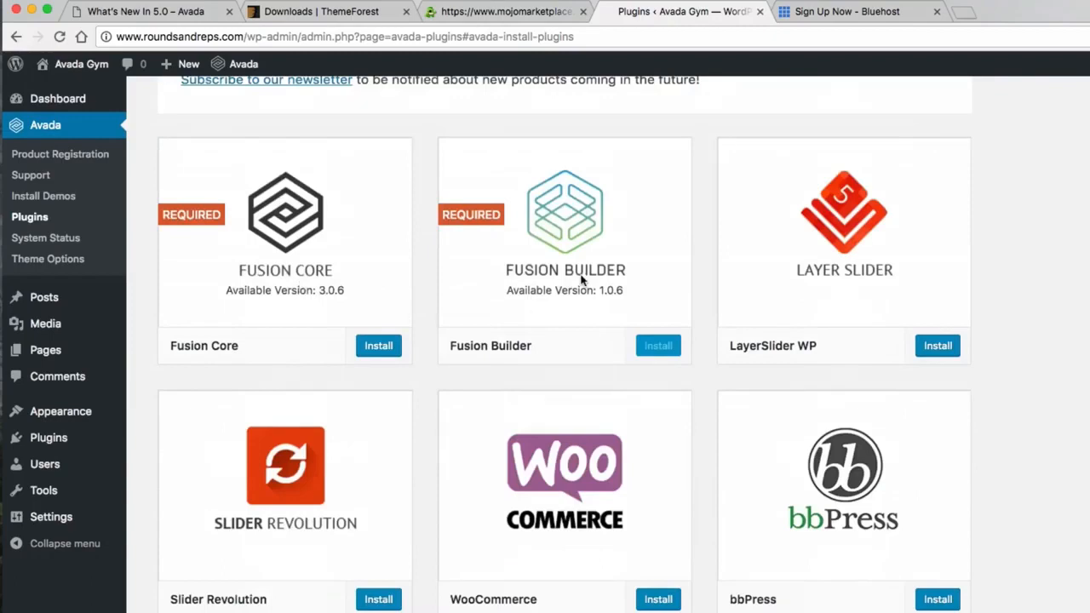
{"action": "scroll", "coordinate": [413, 289], "scroll_direction": "down", "scroll_amount": 4}
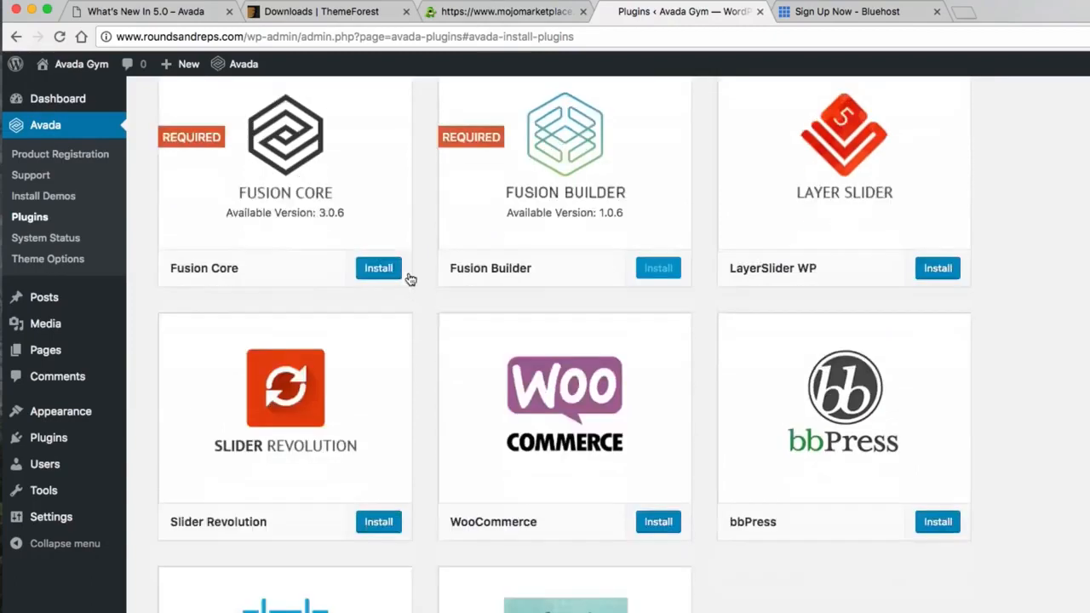
{"action": "scroll", "coordinate": [415, 280], "scroll_direction": "up", "scroll_amount": 2}
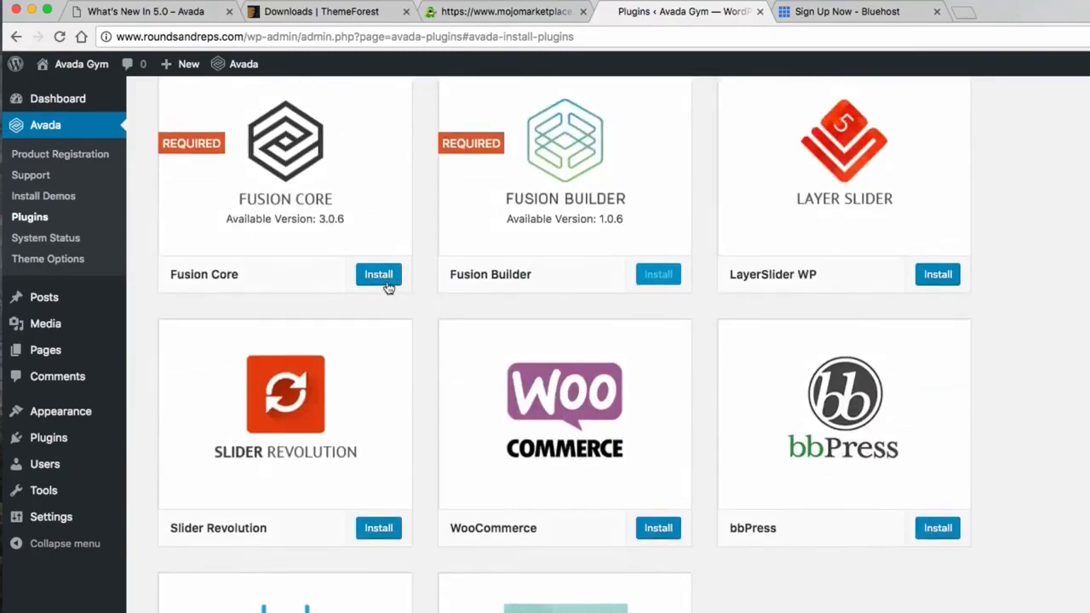
{"action": "left_click", "coordinate": [382, 280]}
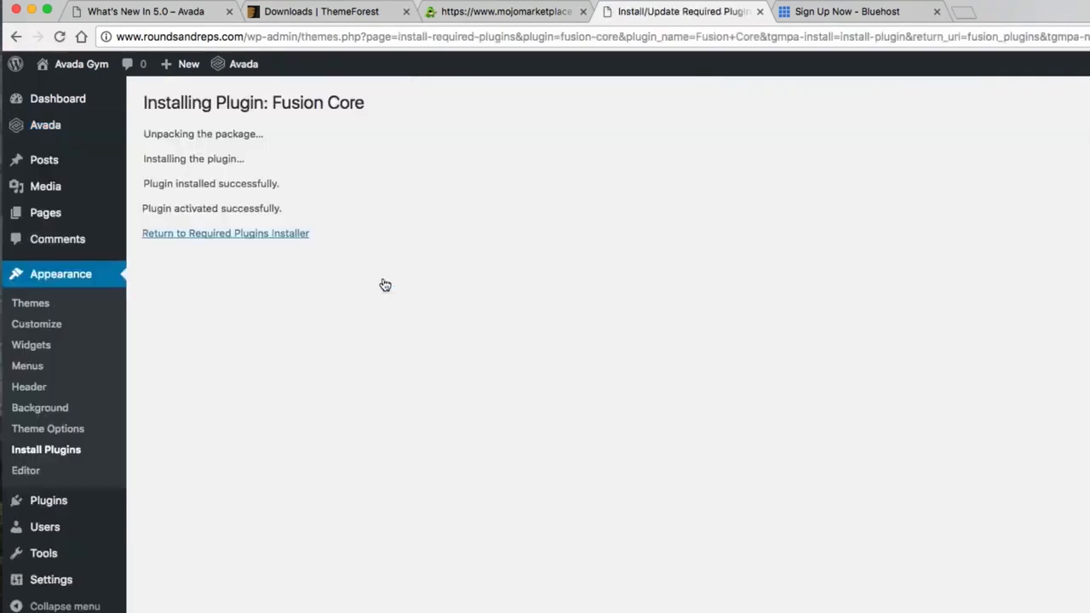
Step: Go back to the required plugins installer, install the Fusion Builder plugin and return to the Avada plugins page
{"action": "left_click", "coordinate": [255, 233]}
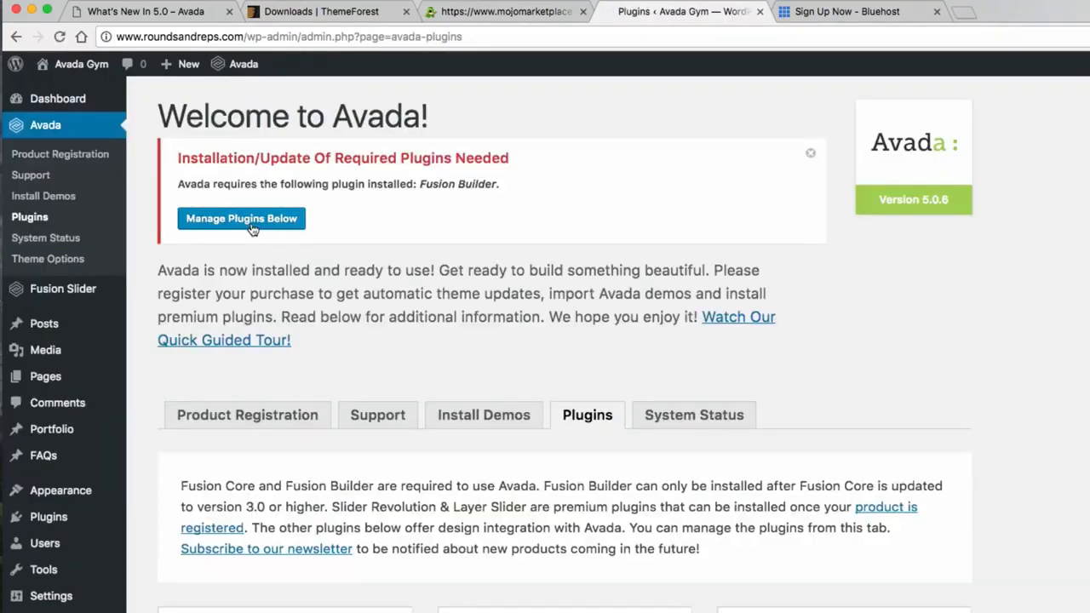
{"action": "scroll", "coordinate": [558, 388], "scroll_direction": "down", "scroll_amount": 10}
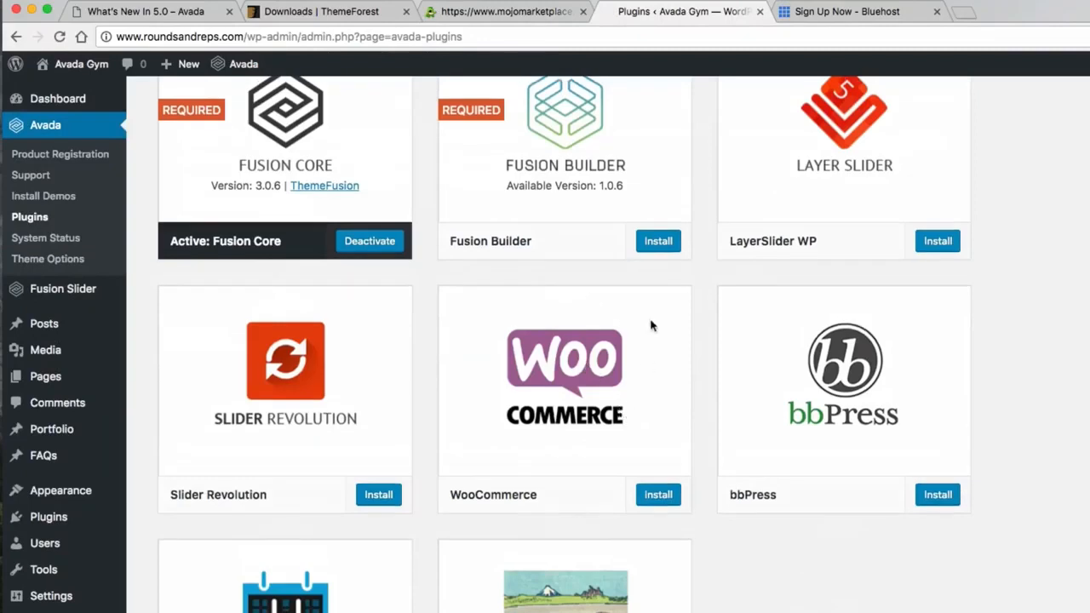
{"action": "left_click", "coordinate": [657, 241]}
{"action": "scroll", "coordinate": [535, 252], "scroll_direction": "up", "scroll_amount": 3}
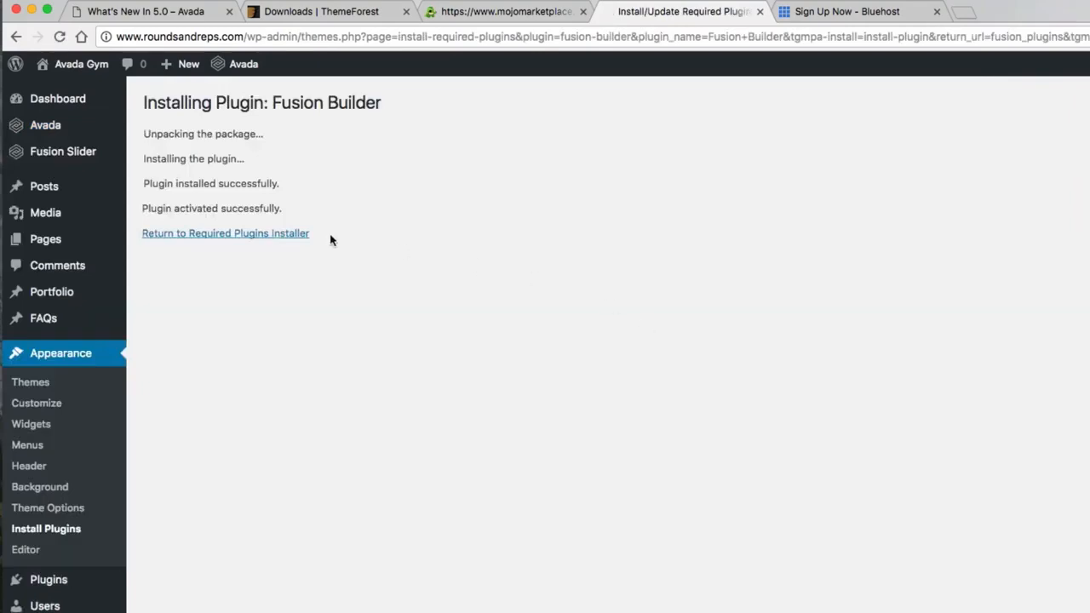
{"action": "left_click", "coordinate": [263, 235]}
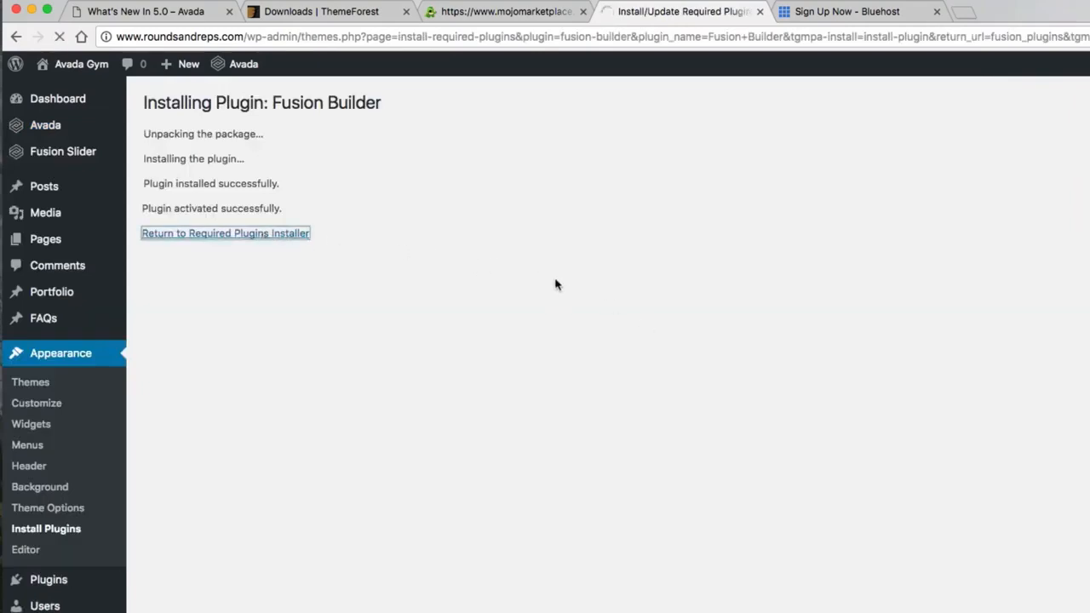
Step: Review the plugins offered with Avada, from the required Fusion plugins to the optional slider, shop, forum, calendar and contact form ones
{"action": "scroll", "coordinate": [866, 369], "scroll_direction": "down", "scroll_amount": 3}
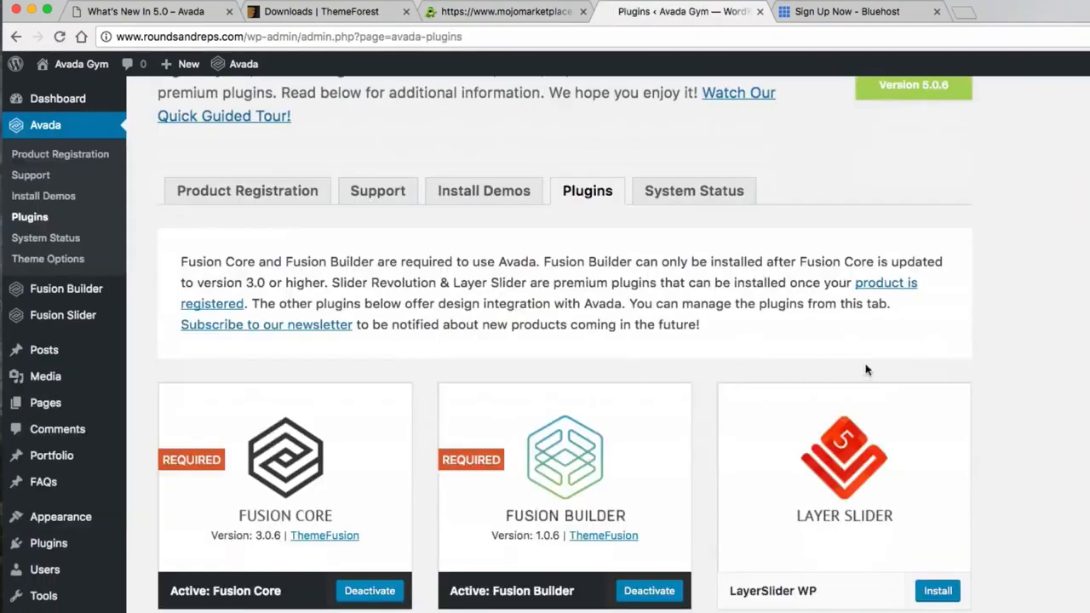
{"action": "scroll", "coordinate": [880, 438], "scroll_direction": "down", "scroll_amount": 6}
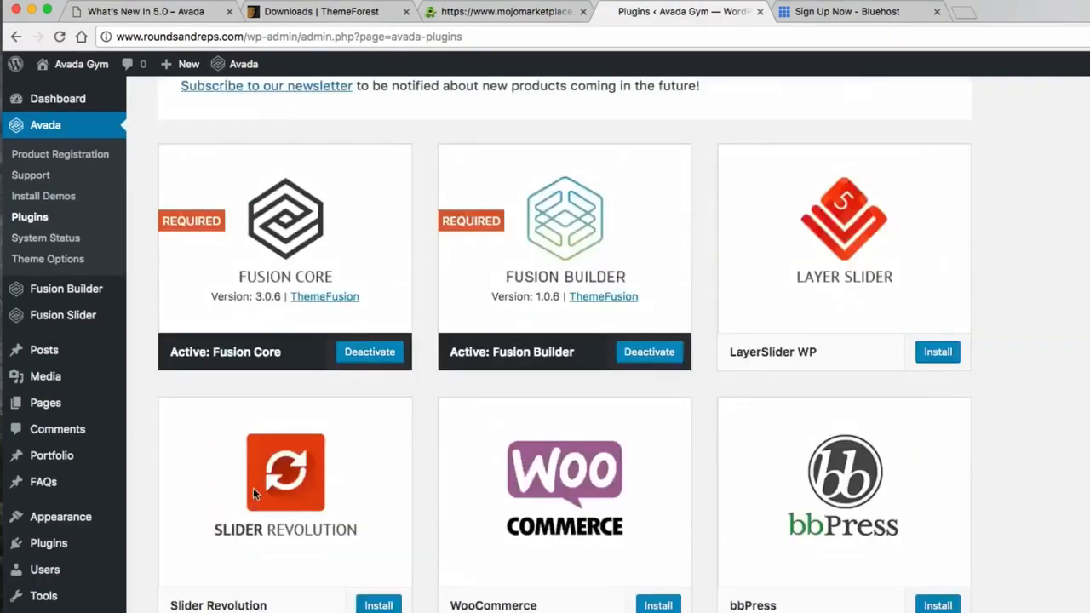
{"action": "scroll", "coordinate": [253, 487], "scroll_direction": "down", "scroll_amount": 2}
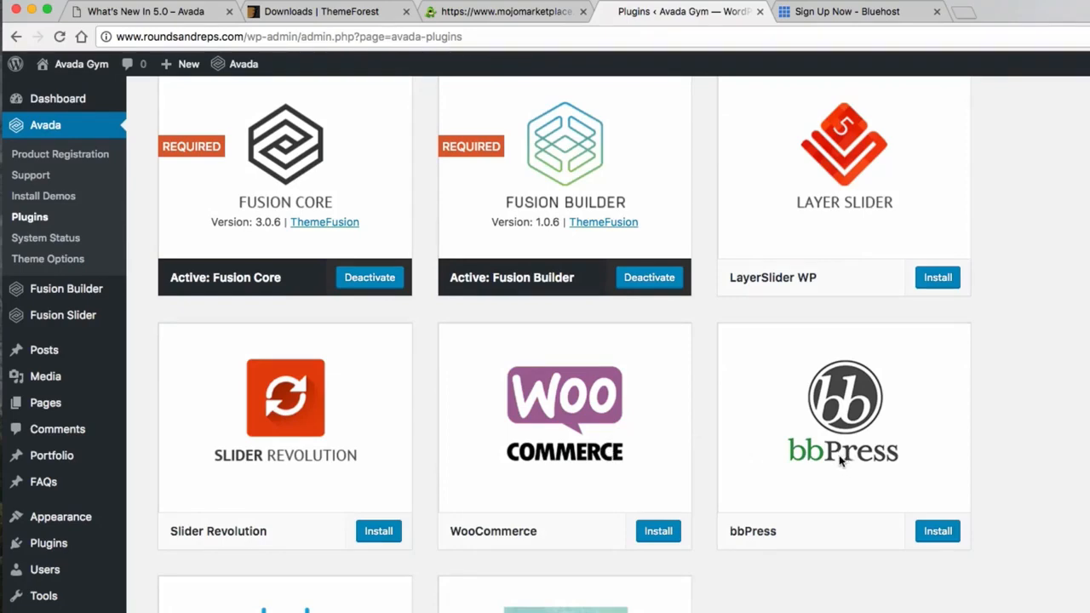
{"action": "scroll", "coordinate": [596, 409], "scroll_direction": "down", "scroll_amount": 2}
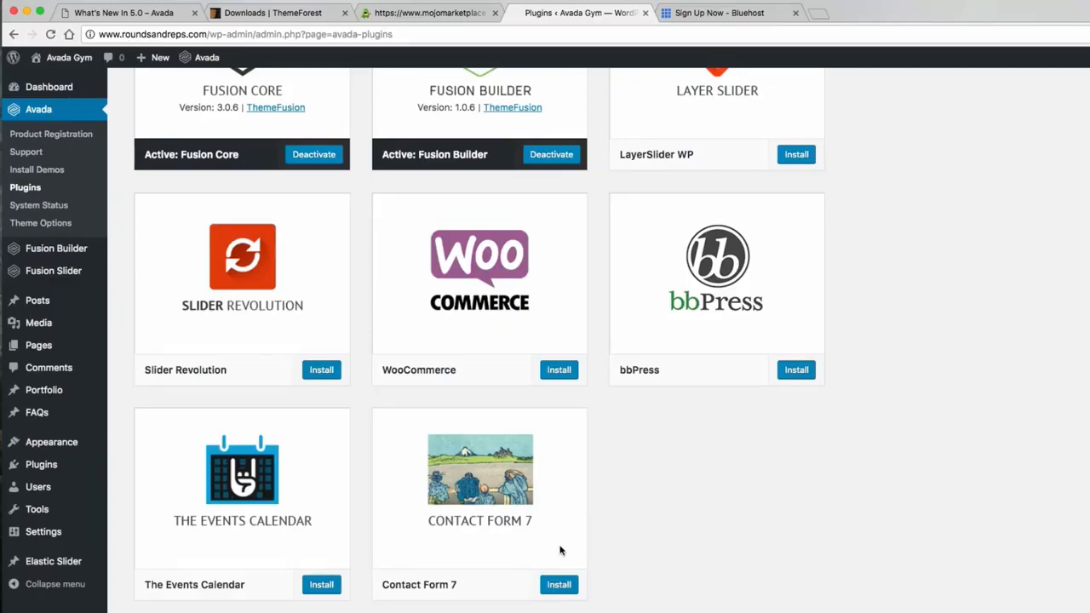
{"action": "scroll", "coordinate": [667, 526], "scroll_direction": "up", "scroll_amount": 5}
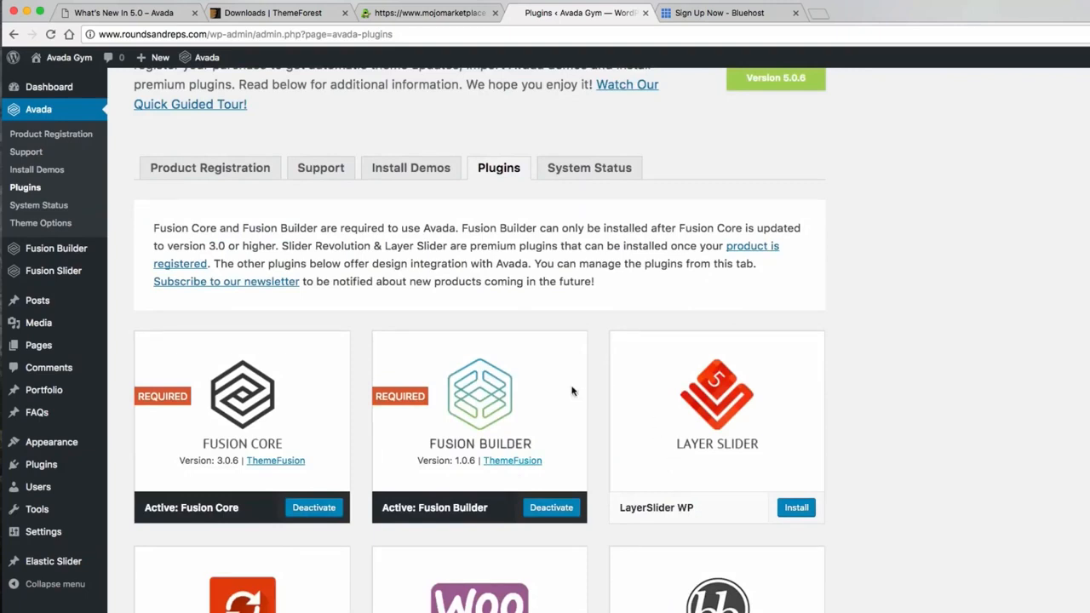
Step: Examine Avada's System Status page, including the version conversion options and the WordPress and server environment values
{"action": "scroll", "coordinate": [499, 369], "scroll_direction": "up", "scroll_amount": 2}
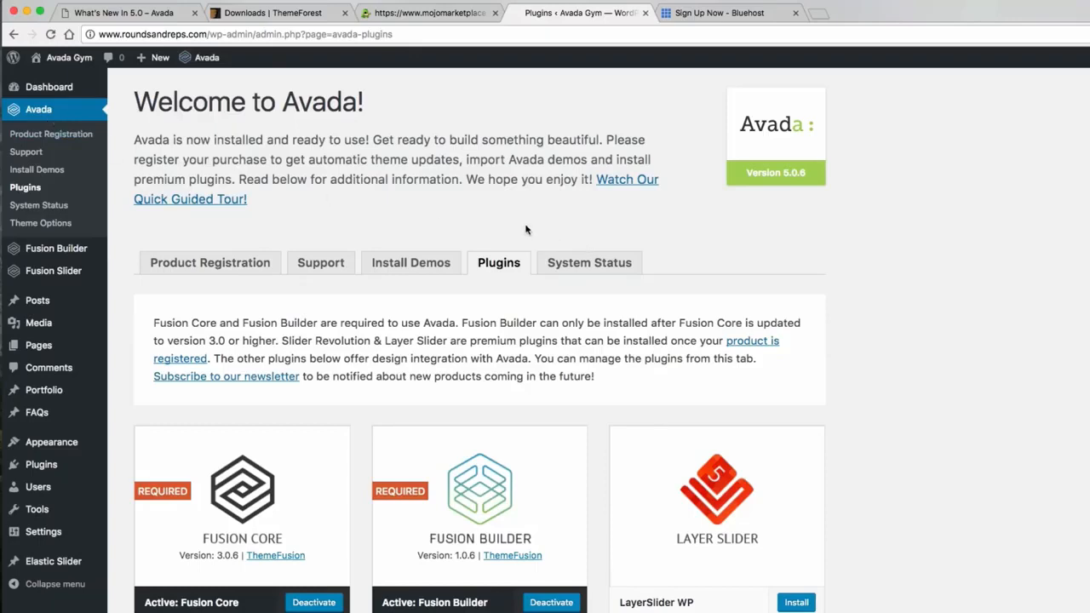
{"action": "left_click", "coordinate": [596, 262]}
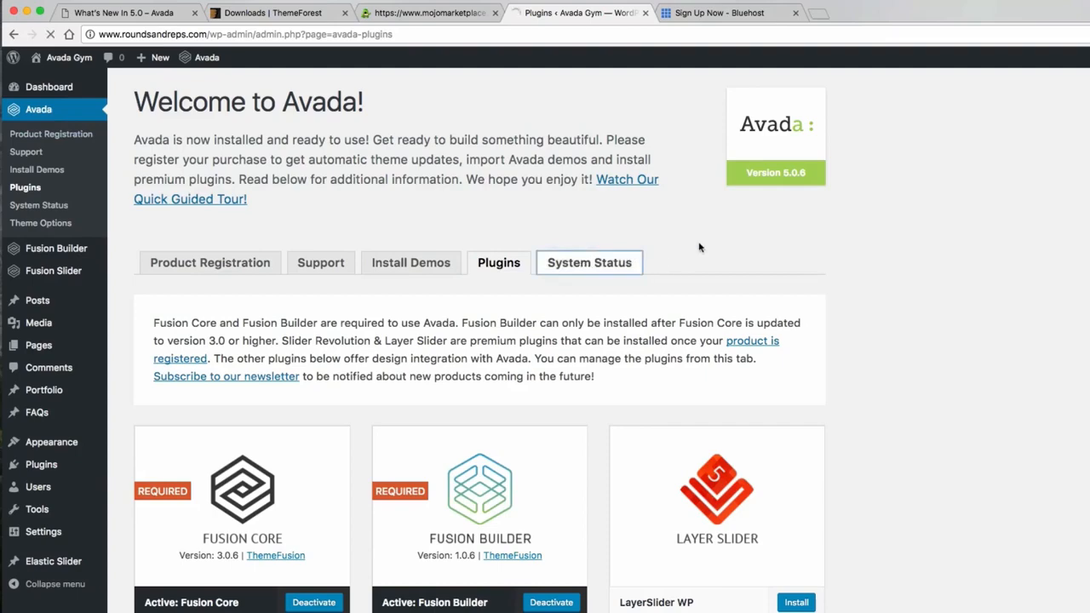
{"action": "scroll", "coordinate": [948, 314], "scroll_direction": "down", "scroll_amount": 5}
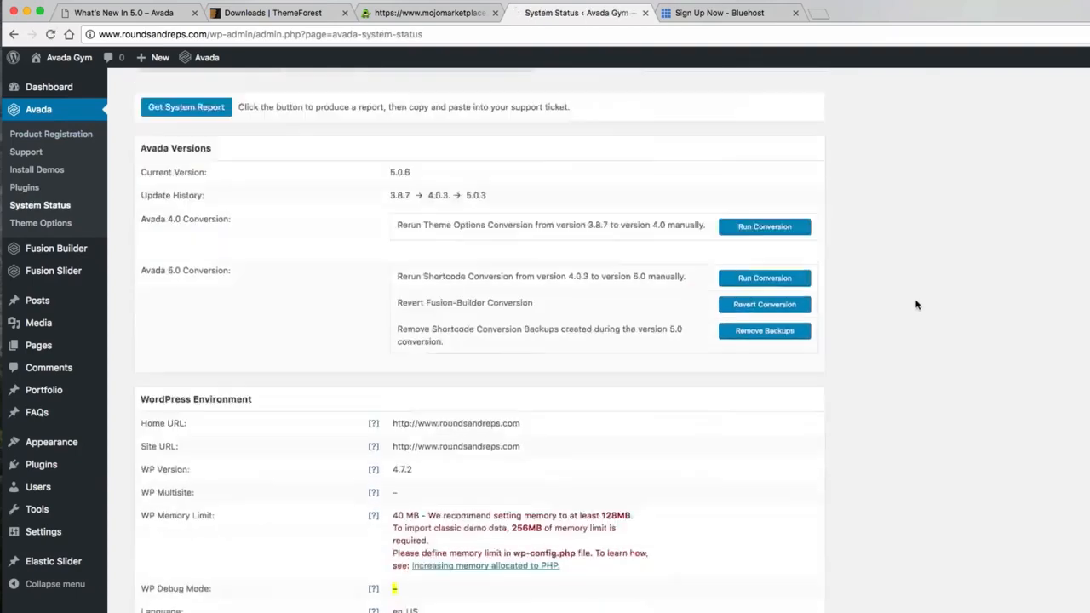
{"action": "scroll", "coordinate": [916, 305], "scroll_direction": "down", "scroll_amount": 3}
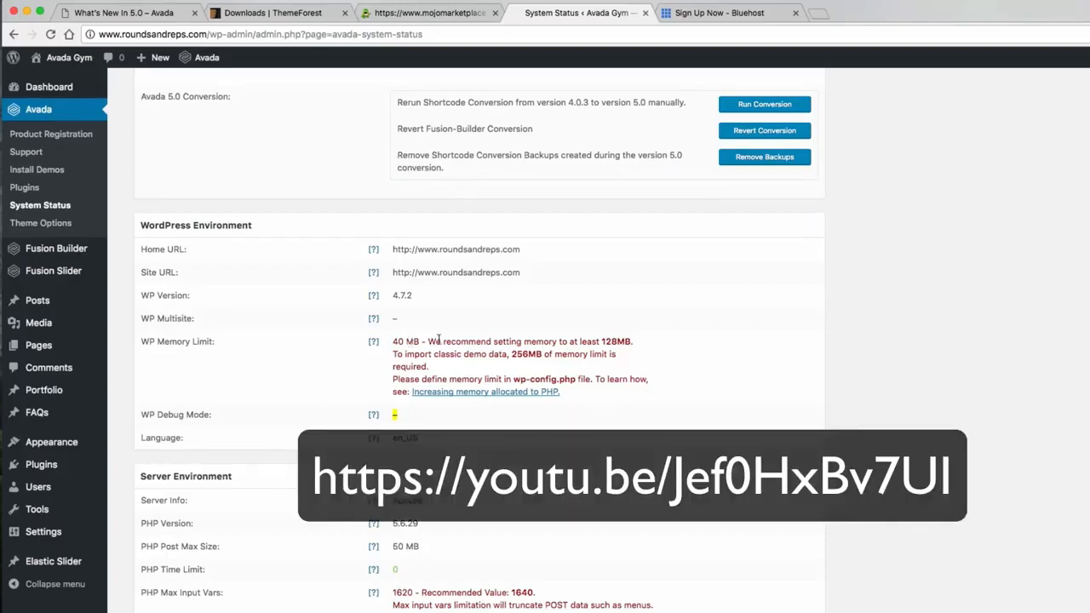
{"action": "scroll", "coordinate": [632, 378], "scroll_direction": "up", "scroll_amount": 5}
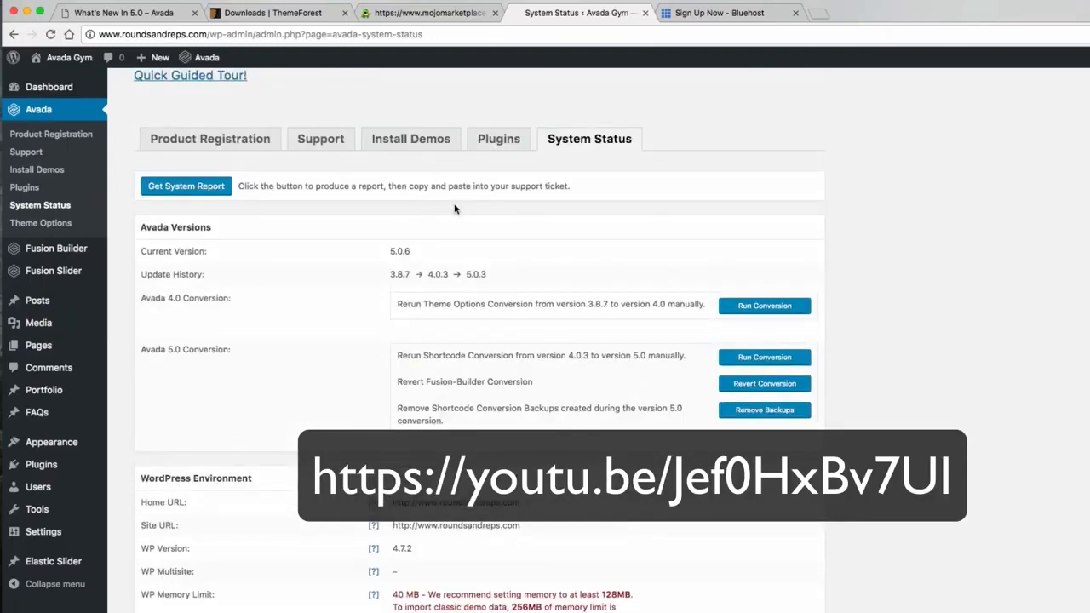
{"action": "scroll", "coordinate": [455, 210], "scroll_direction": "up", "scroll_amount": 1}
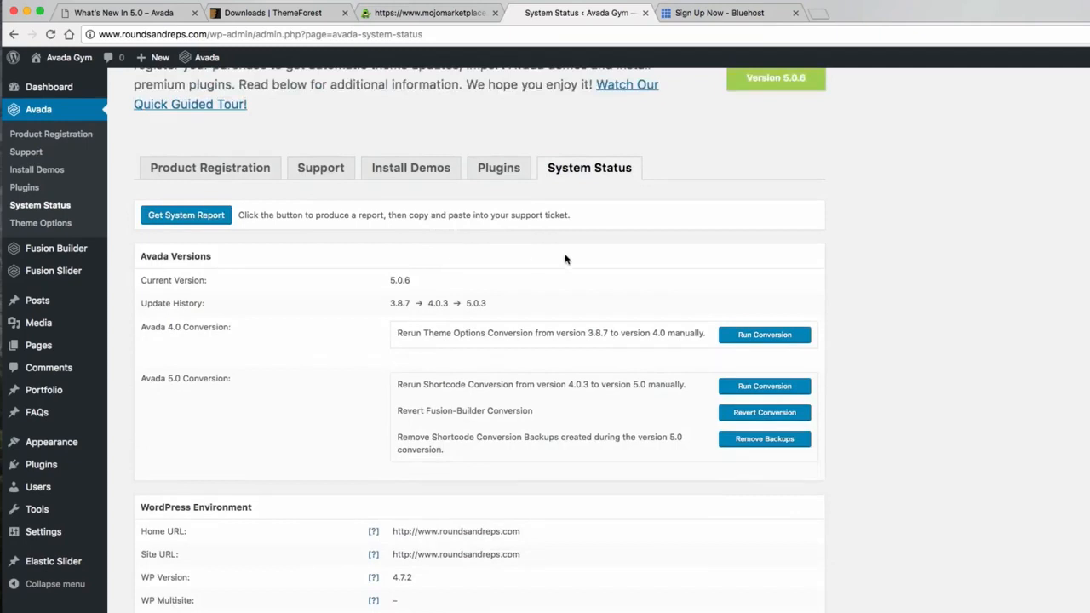
Step: Check Avada's product registration page and find the API keys section in the ThemeForest account settings, returning to the WordPress site
{"action": "left_click", "coordinate": [231, 178]}
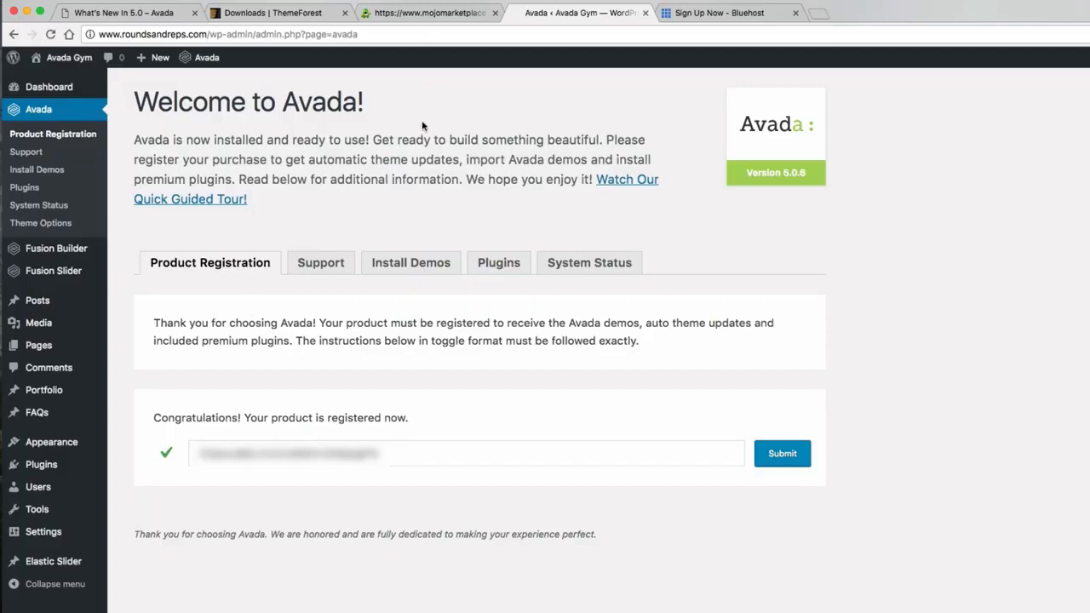
{"action": "left_click", "coordinate": [432, 13]}
{"action": "left_click", "coordinate": [283, 17]}
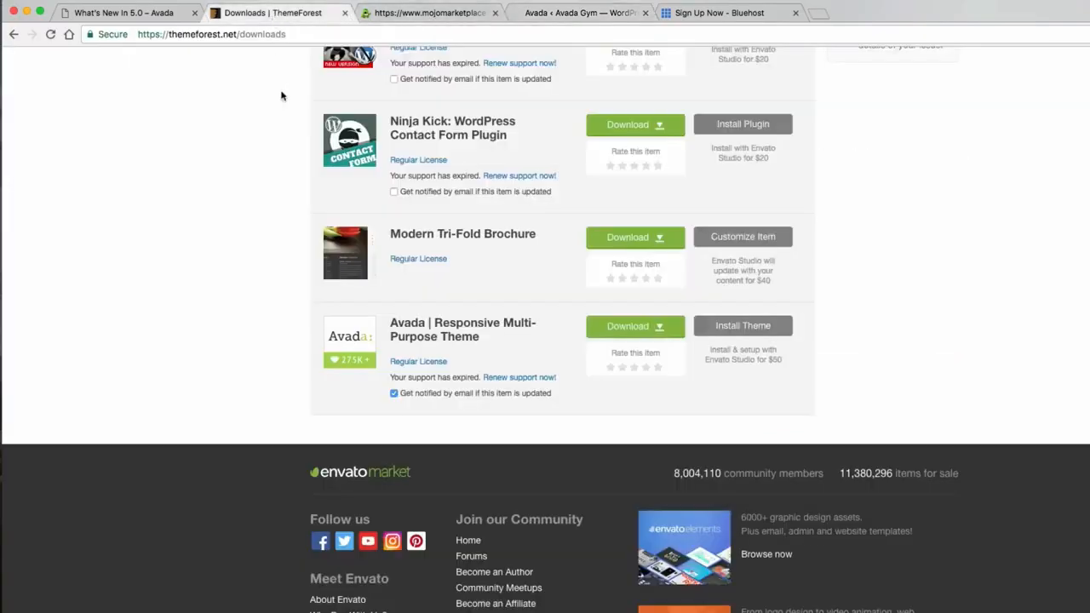
{"action": "scroll", "coordinate": [260, 148], "scroll_direction": "up", "scroll_amount": 20}
{"action": "mouse_move", "coordinate": [857, 100]}
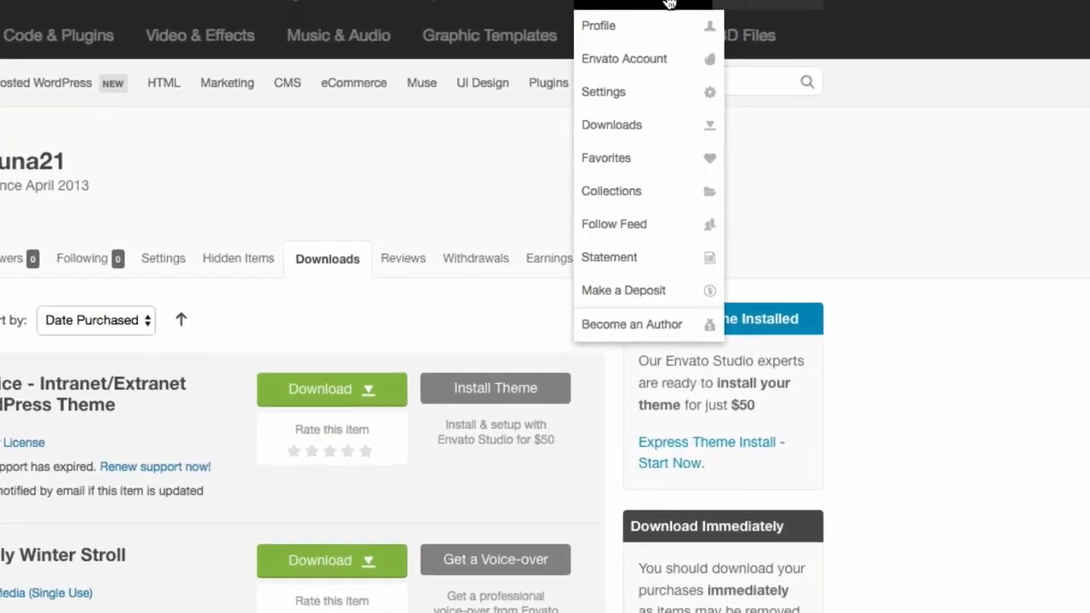
{"action": "left_click", "coordinate": [626, 100]}
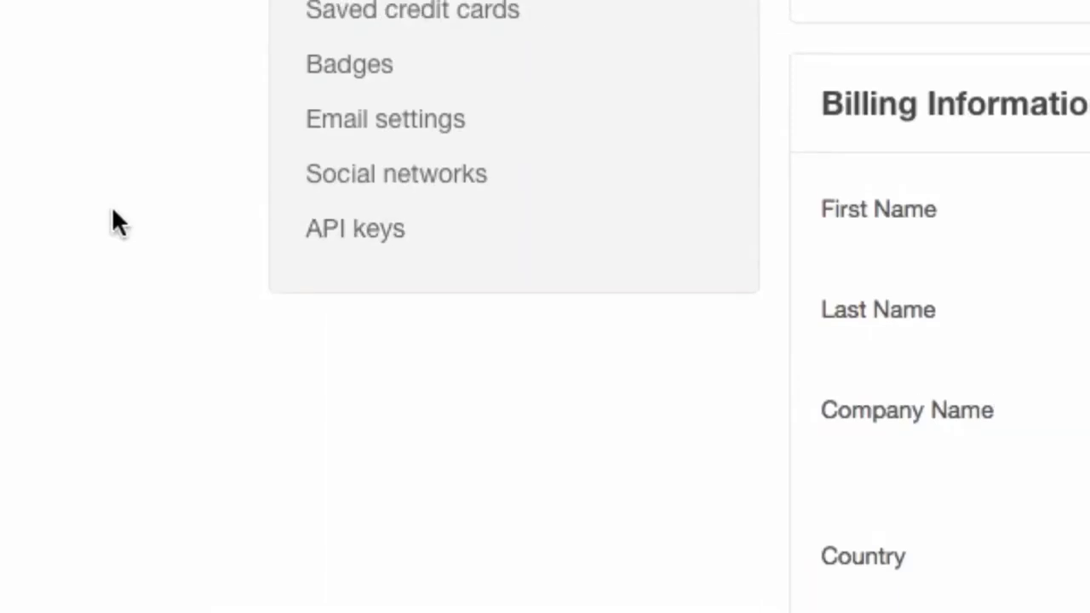
{"action": "scroll", "coordinate": [162, 113], "scroll_direction": "up", "scroll_amount": 3}
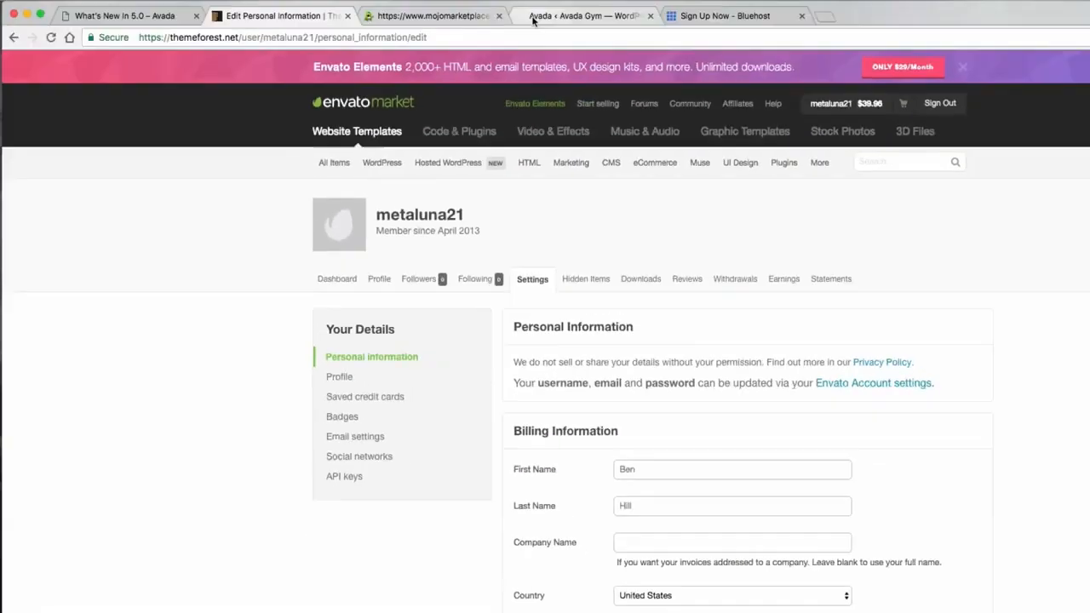
{"action": "left_click", "coordinate": [540, 21]}
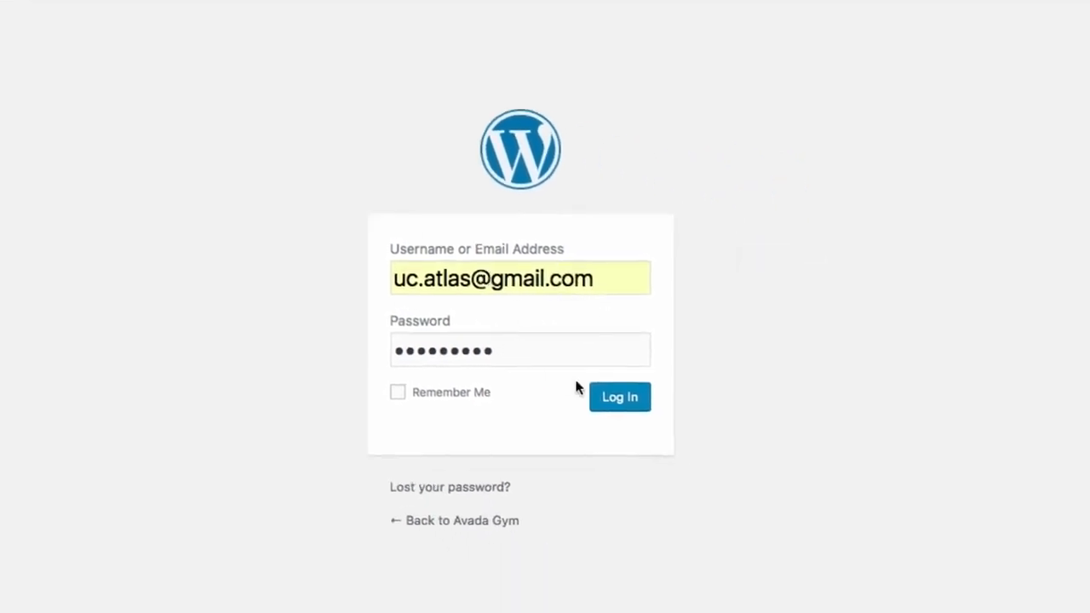
Step: Log in to the WordPress admin with the filled-in credentials and collapse the ThemeFusion News box on the dashboard
{"action": "left_click", "coordinate": [620, 398]}
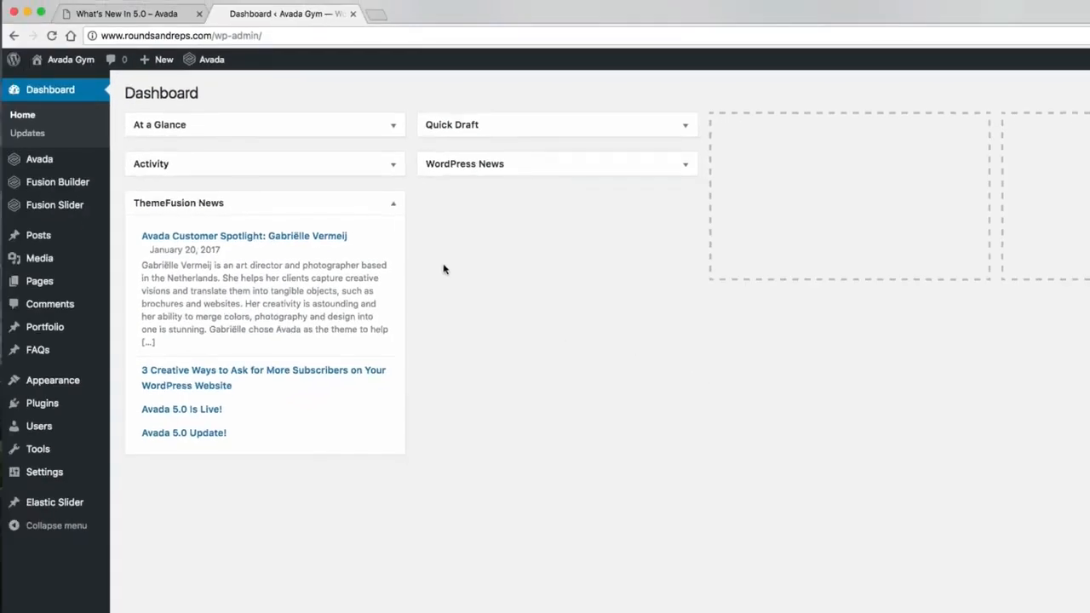
{"action": "left_click", "coordinate": [393, 204]}
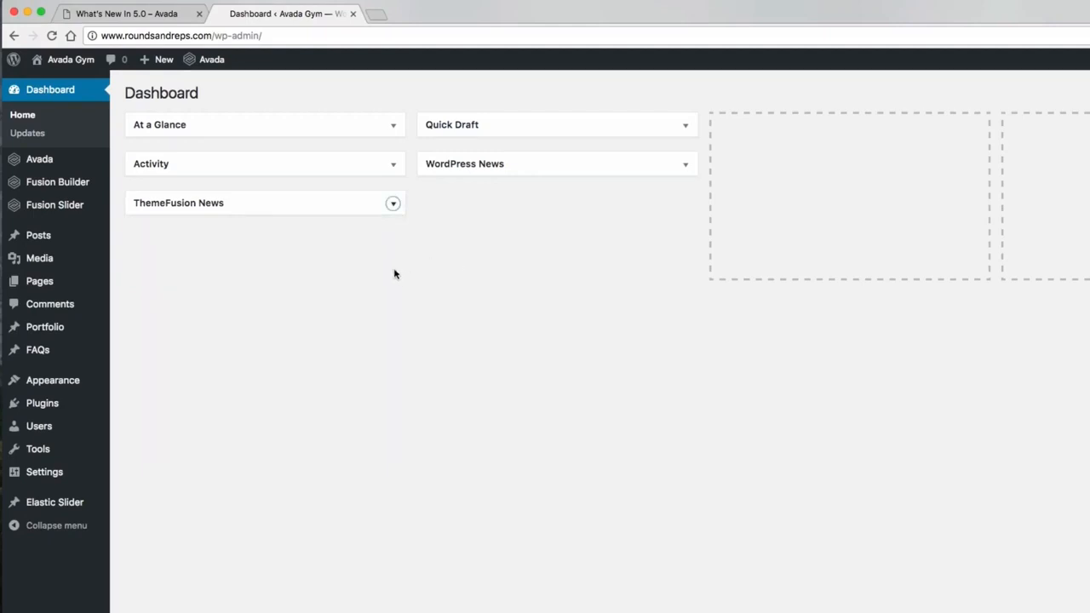
Step: Review the WordPress admin areas and their subentries, from Posts, Media and Pages through Appearance, Plugins, Users, Tools and Settings
{"action": "mouse_move", "coordinate": [218, 66]}
{"action": "mouse_move", "coordinate": [1056, 39]}
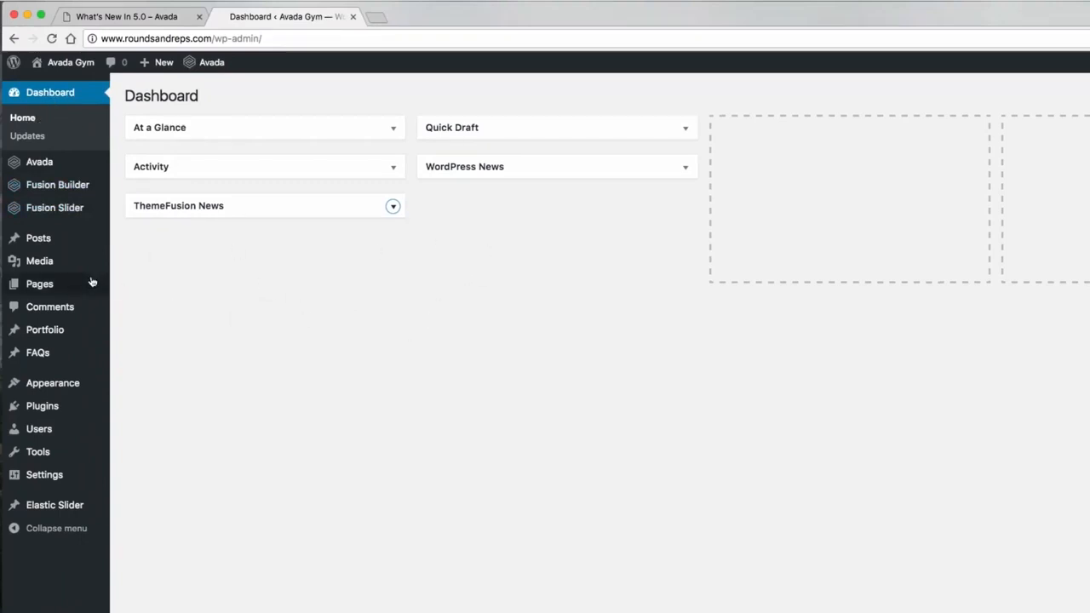
{"action": "mouse_move", "coordinate": [38, 244]}
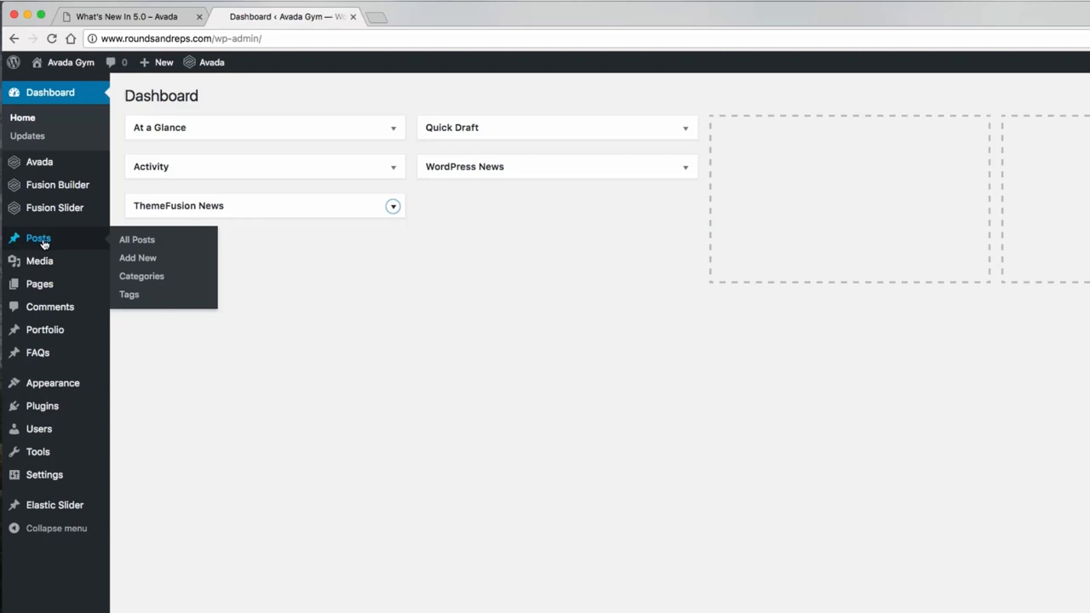
{"action": "mouse_move", "coordinate": [47, 267]}
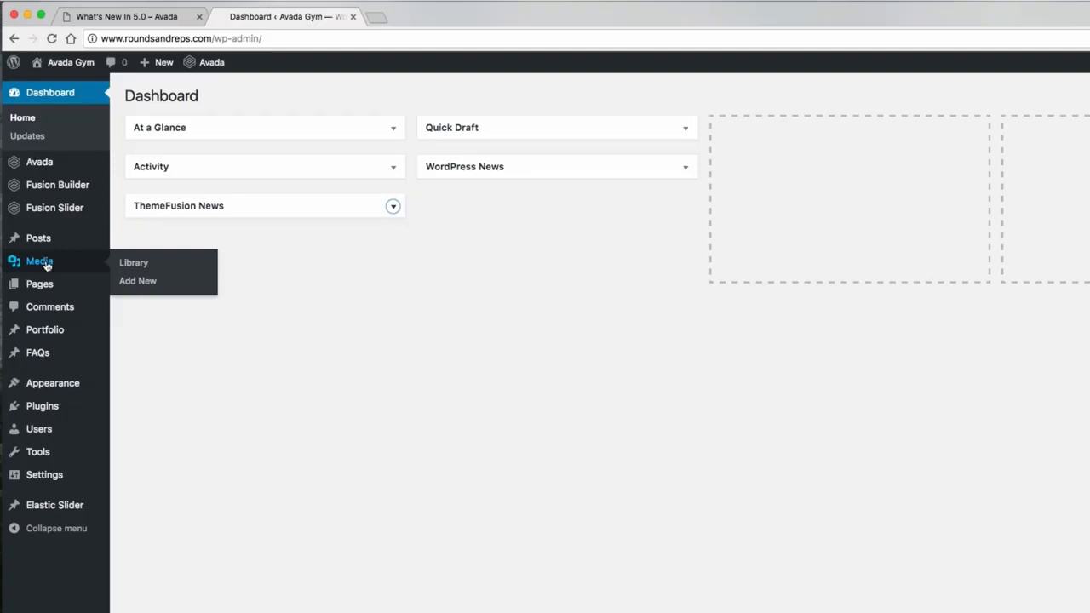
{"action": "mouse_move", "coordinate": [46, 289]}
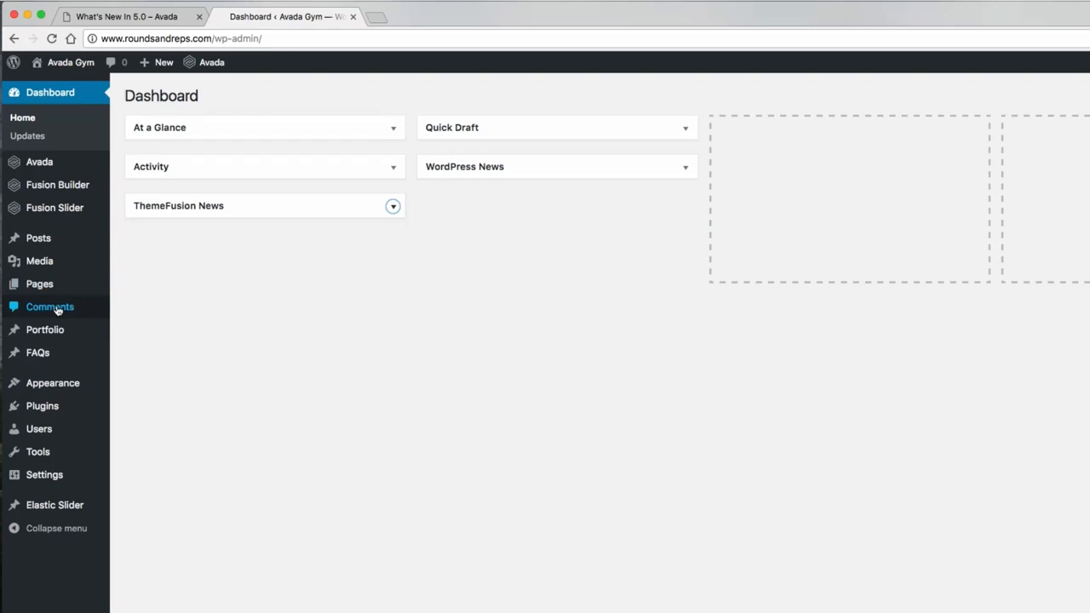
{"action": "mouse_move", "coordinate": [55, 336]}
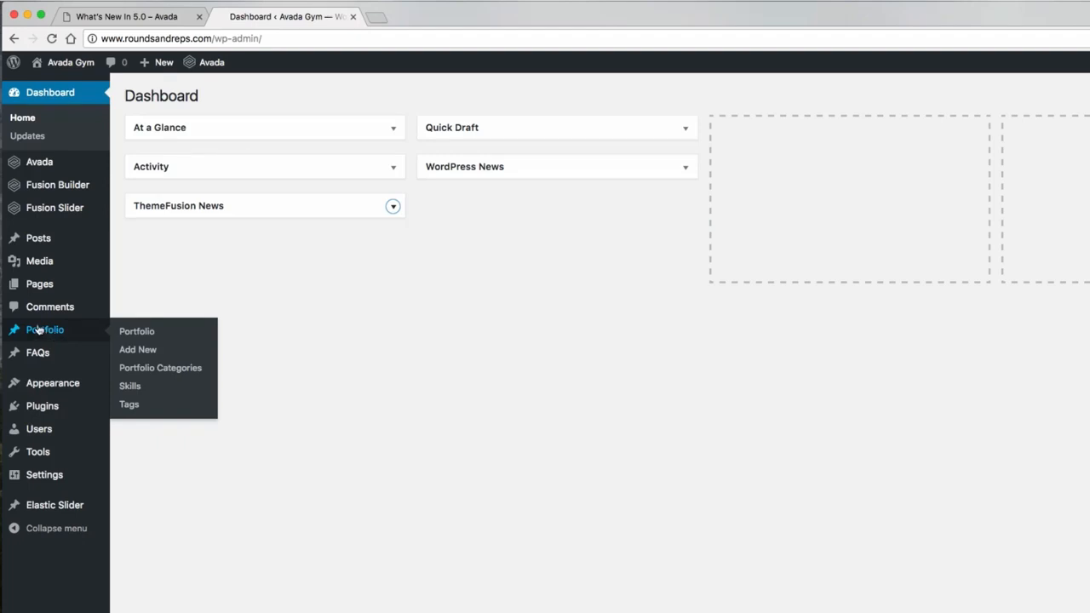
{"action": "mouse_move", "coordinate": [70, 394]}
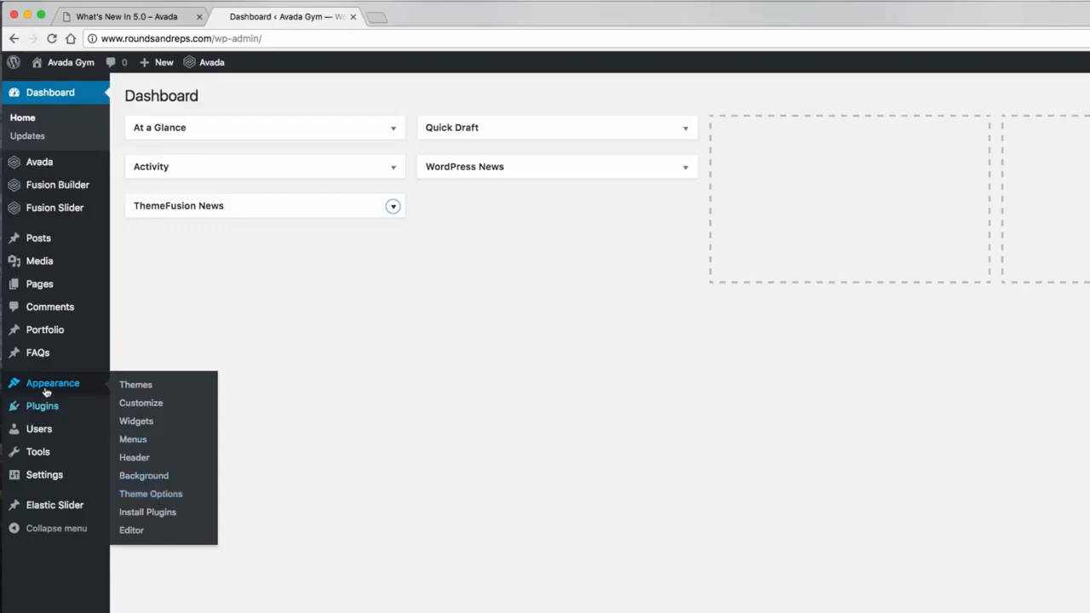
{"action": "mouse_move", "coordinate": [46, 409]}
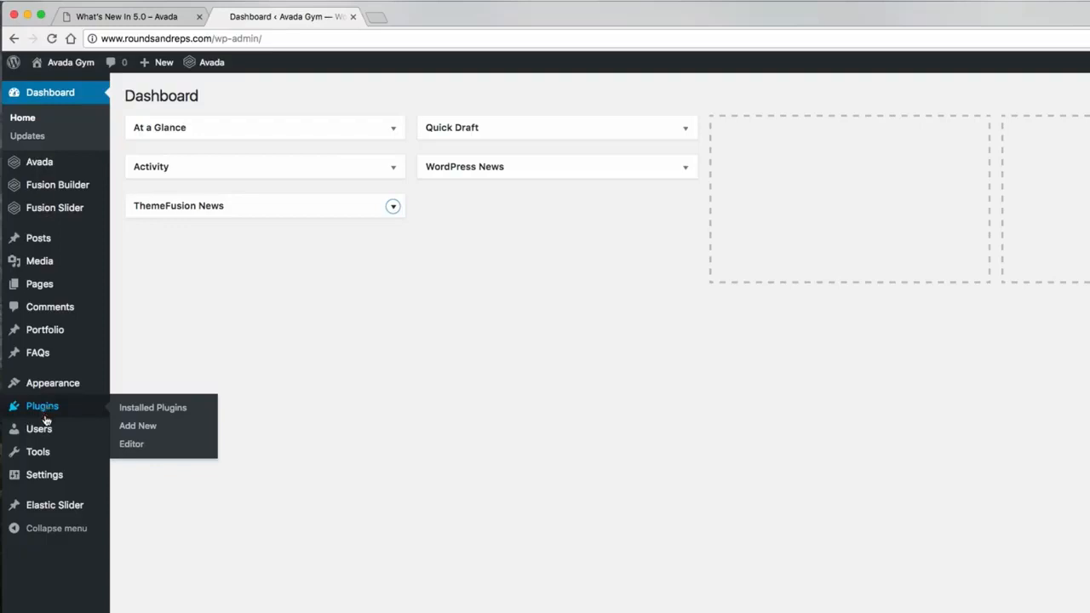
{"action": "mouse_move", "coordinate": [44, 428]}
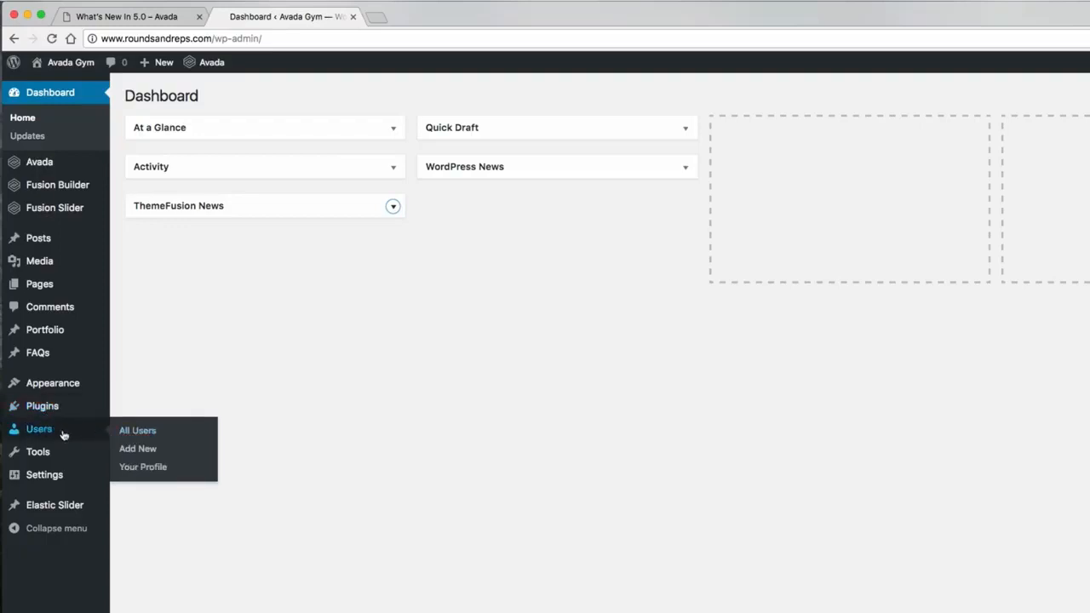
{"action": "mouse_move", "coordinate": [49, 458]}
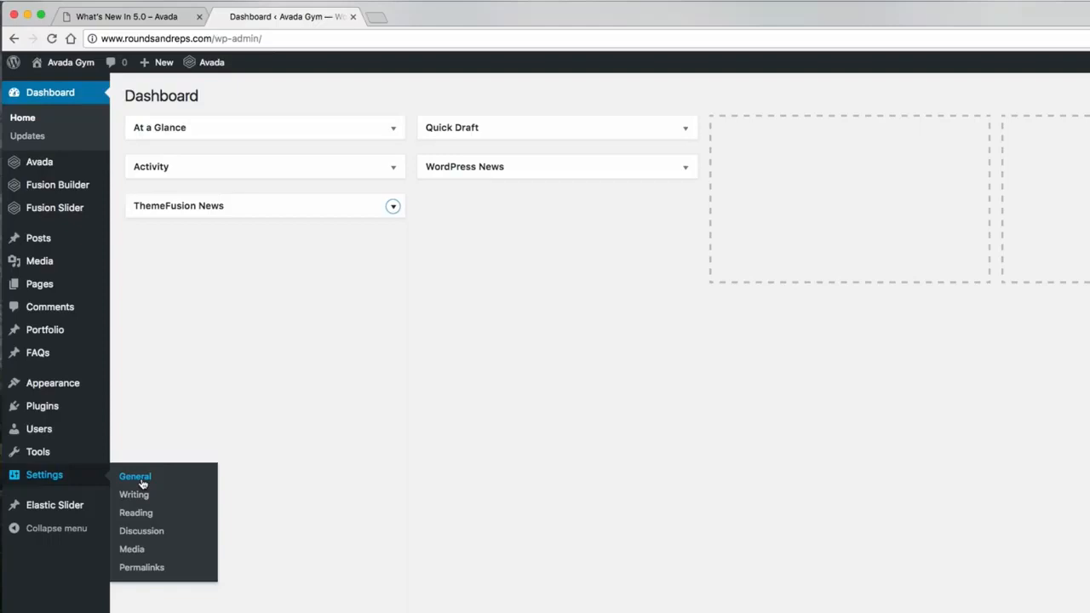
Step: Examine the URL structure options in the permalink settings and return to the dashboard
{"action": "left_click", "coordinate": [147, 569]}
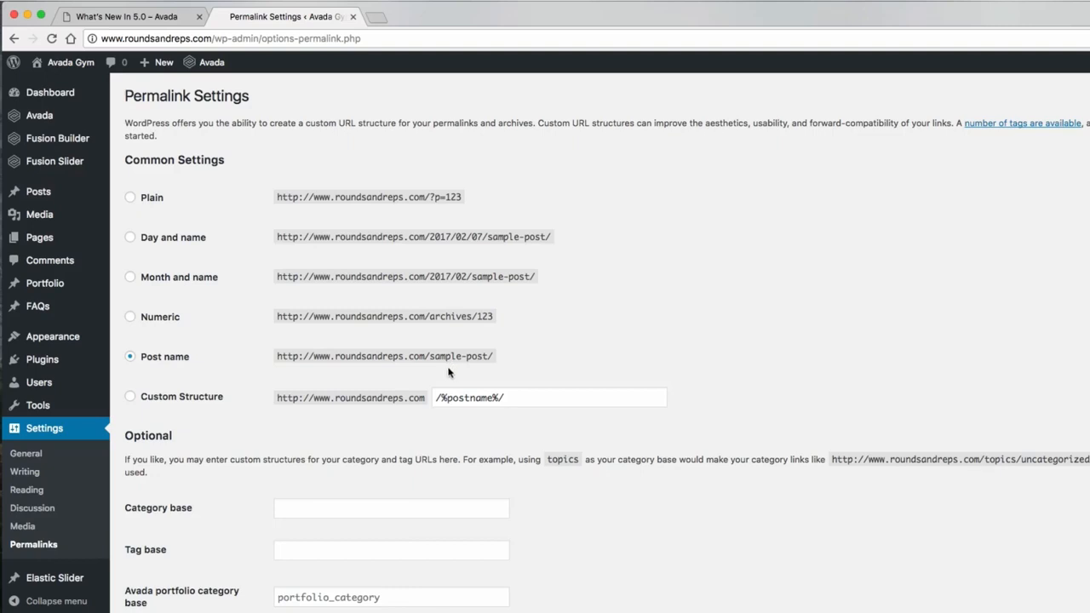
{"action": "scroll", "coordinate": [526, 379], "scroll_direction": "down", "scroll_amount": 2}
{"action": "scroll", "coordinate": [532, 372], "scroll_direction": "up", "scroll_amount": 1}
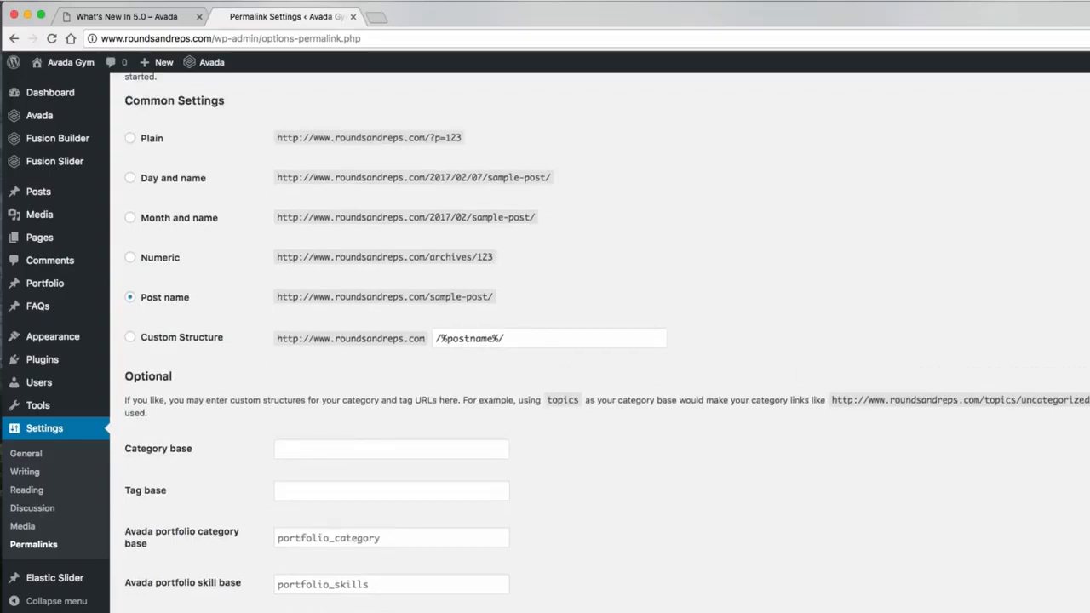
{"action": "scroll", "coordinate": [177, 239], "scroll_direction": "up", "scroll_amount": 2}
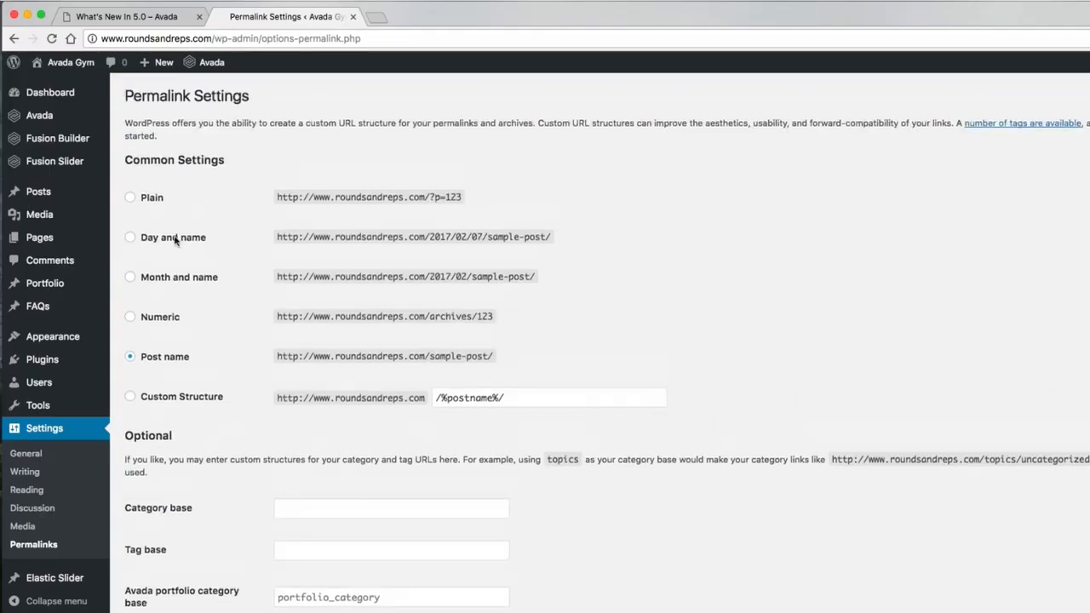
{"action": "left_click", "coordinate": [52, 99]}
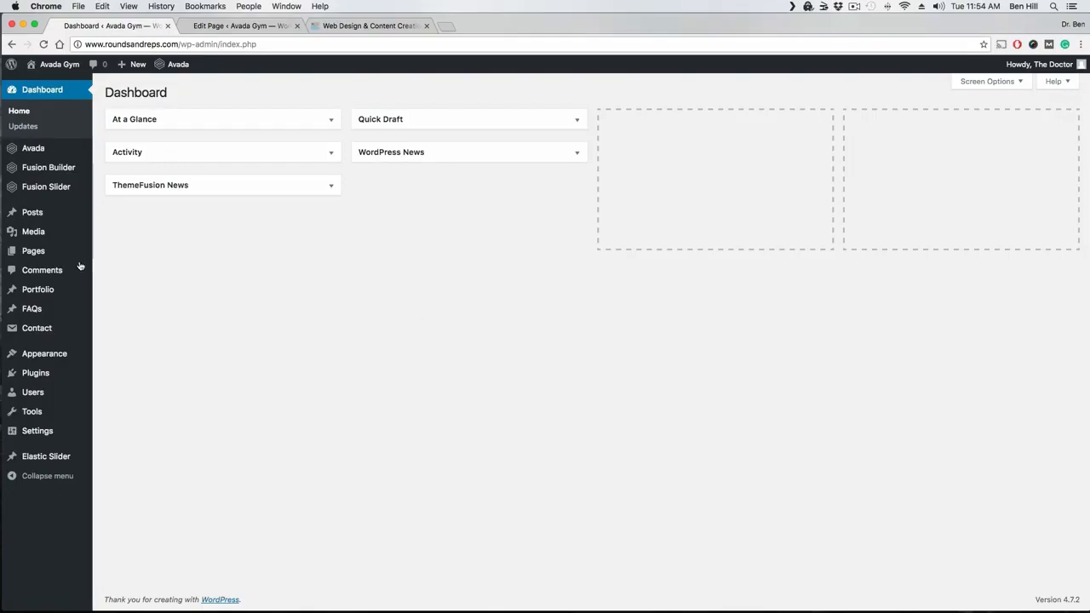
Step: Create a new page titled Home and publish it
{"action": "mouse_move", "coordinate": [42, 253]}
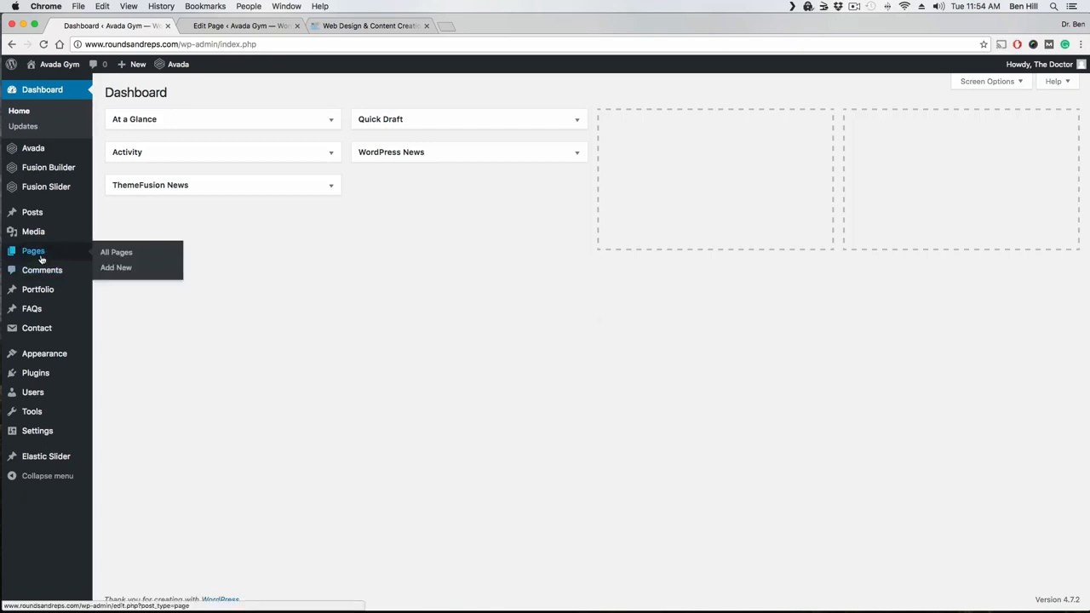
{"action": "left_click", "coordinate": [117, 273]}
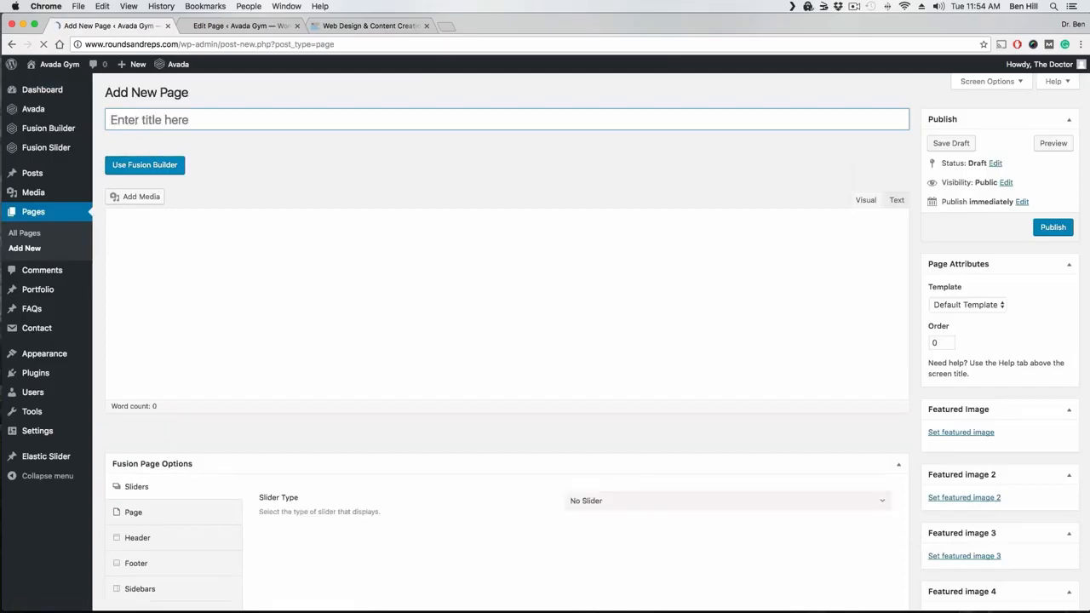
{"action": "type", "text": "Home"}
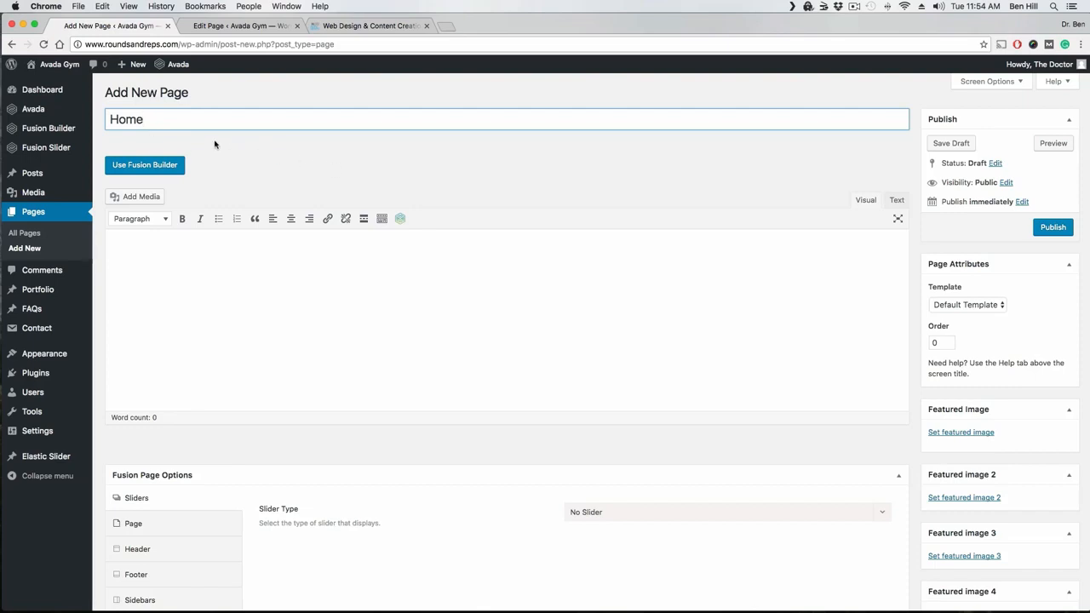
{"action": "left_click", "coordinate": [1053, 228]}
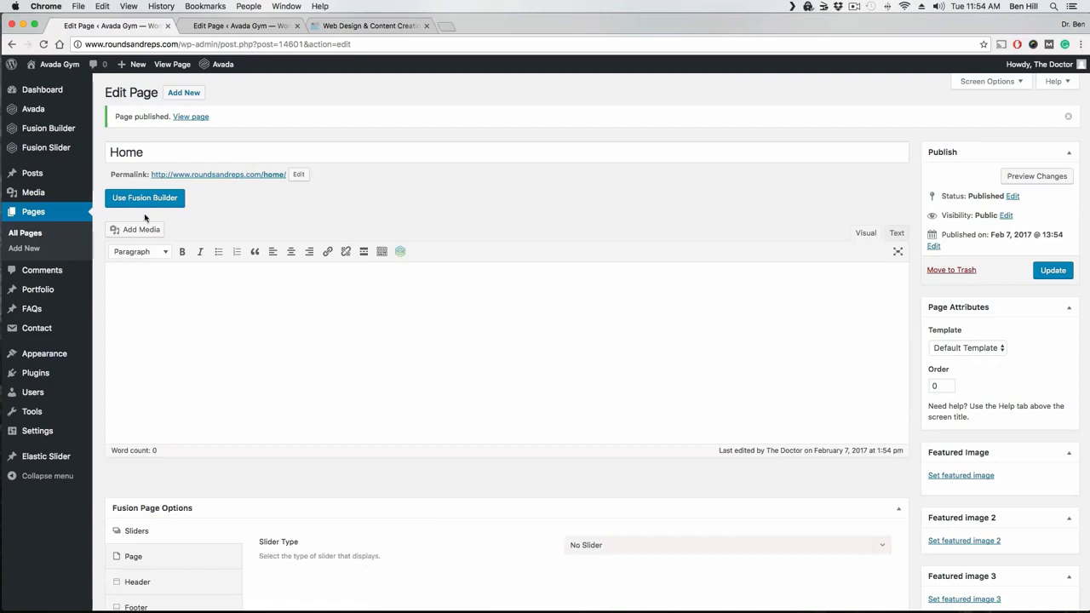
Step: Create and publish another page titled Blog, and show the list of all pages
{"action": "left_click", "coordinate": [36, 250]}
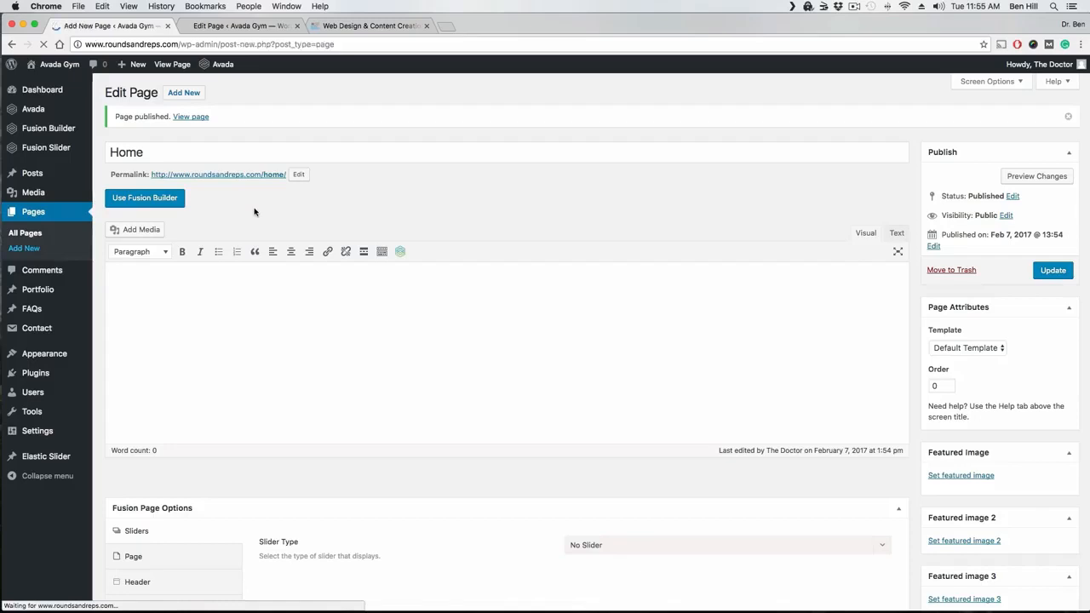
{"action": "type", "text": "Blog"}
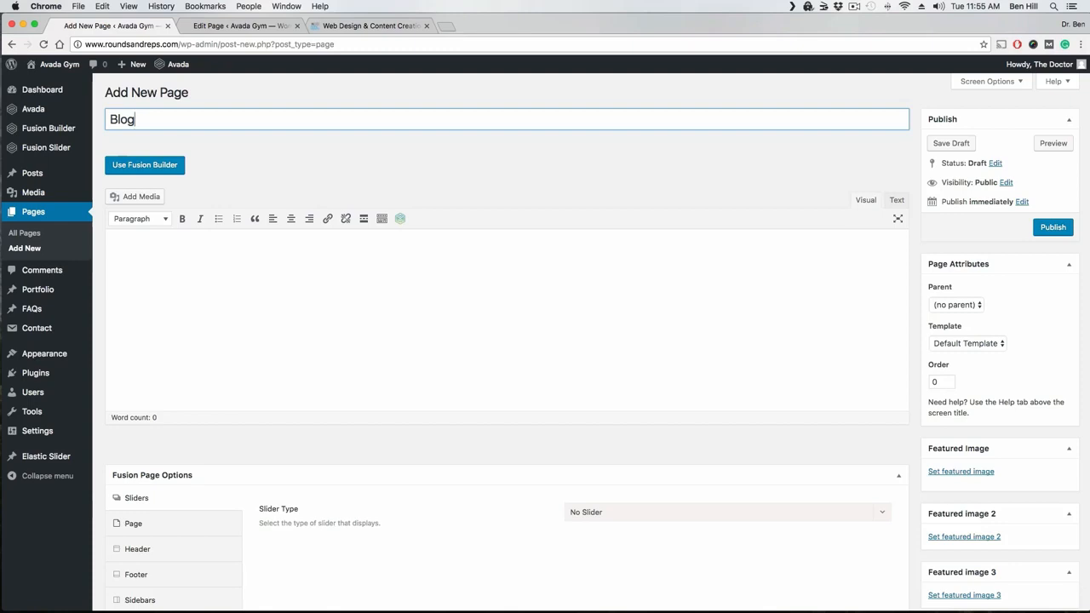
{"action": "left_click", "coordinate": [1056, 229]}
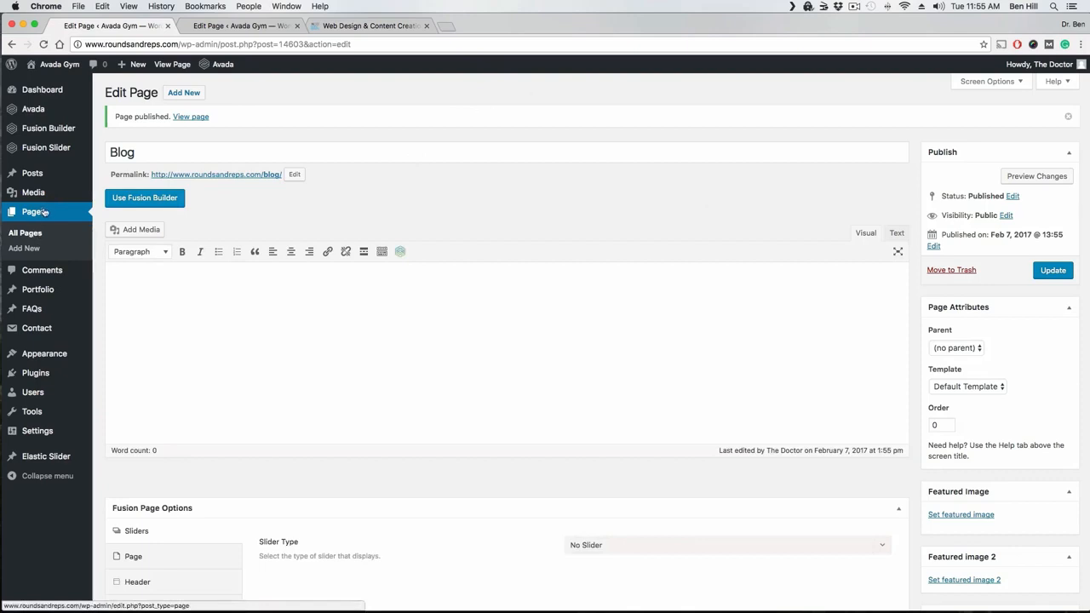
{"action": "left_click", "coordinate": [36, 235]}
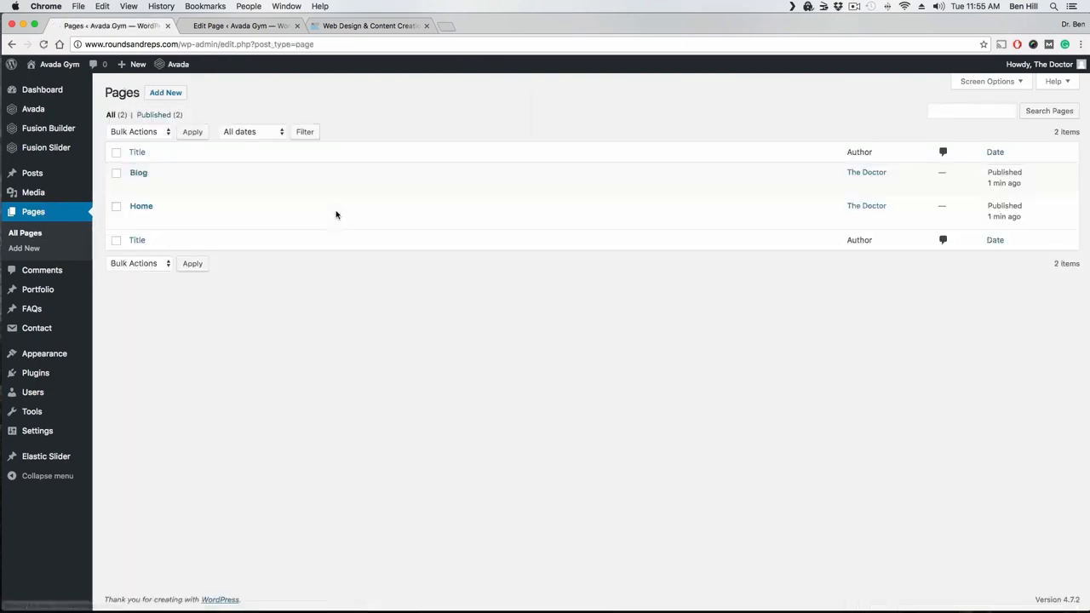
Step: In the theme customizer's static front page settings, choose a static page and assign Home as the front page
{"action": "mouse_move", "coordinate": [143, 179]}
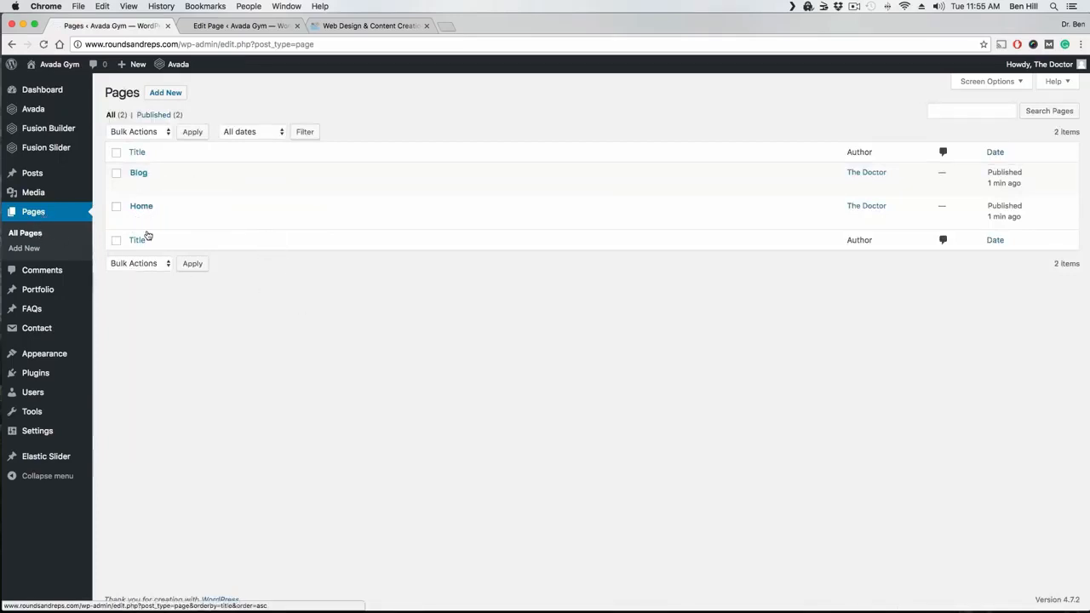
{"action": "mouse_move", "coordinate": [139, 208]}
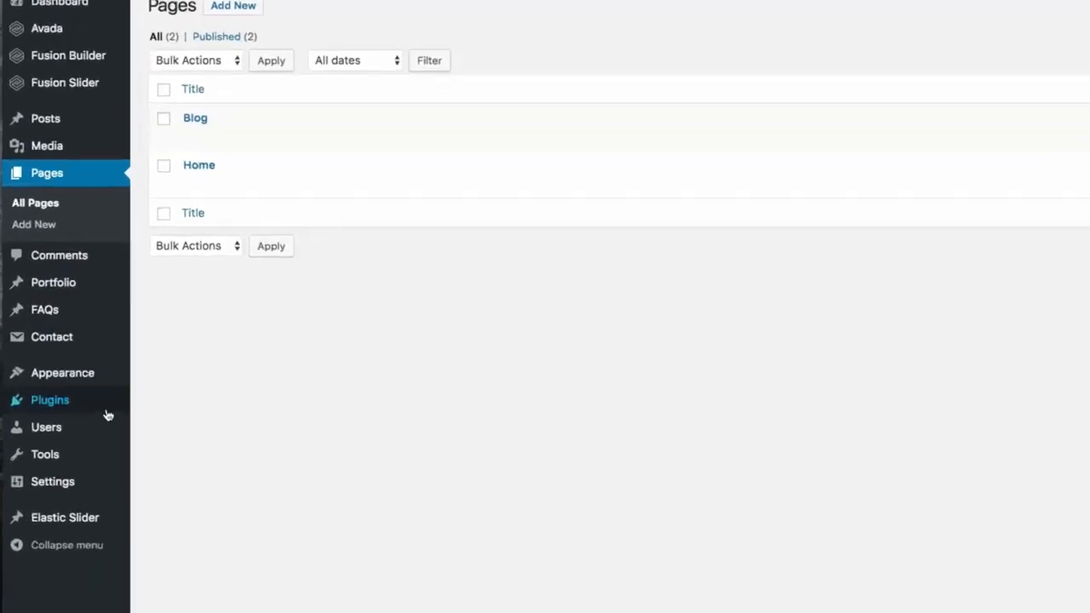
{"action": "mouse_move", "coordinate": [97, 386]}
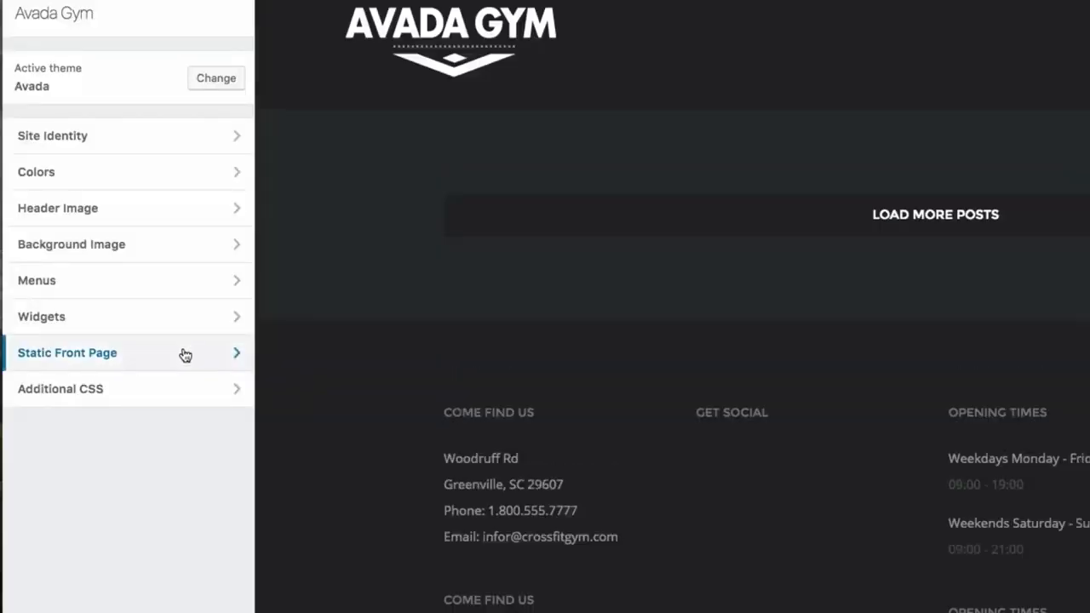
{"action": "left_click", "coordinate": [185, 354]}
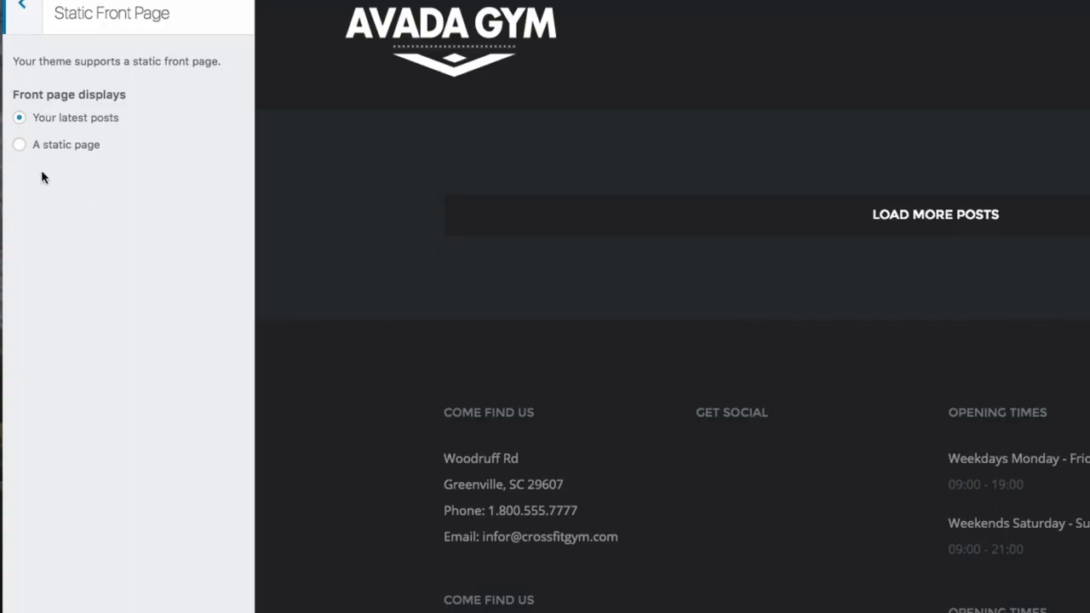
{"action": "left_click", "coordinate": [19, 145]}
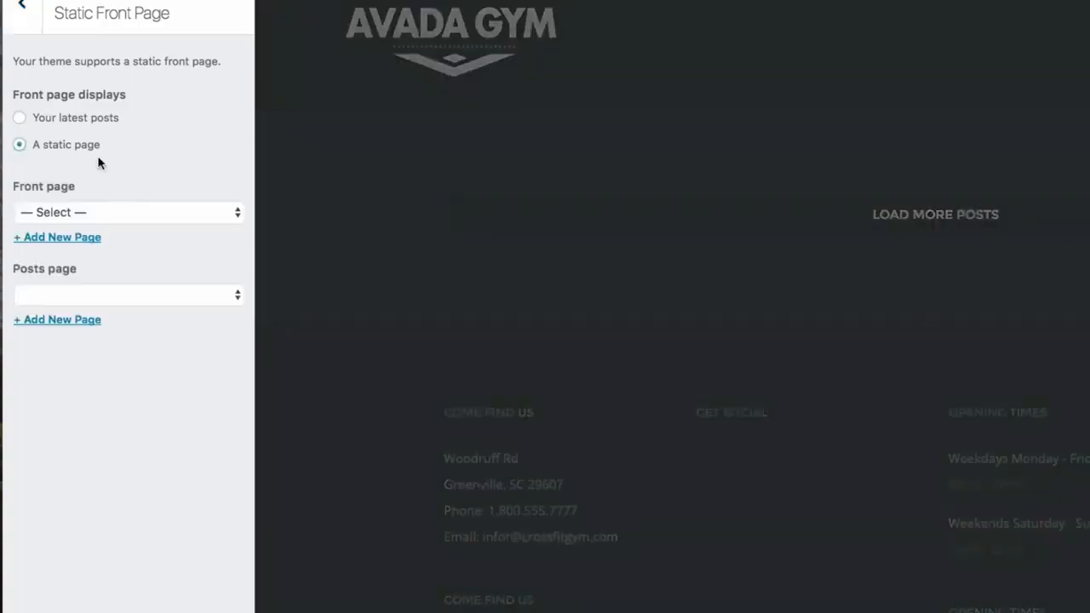
{"action": "left_click", "coordinate": [212, 214]}
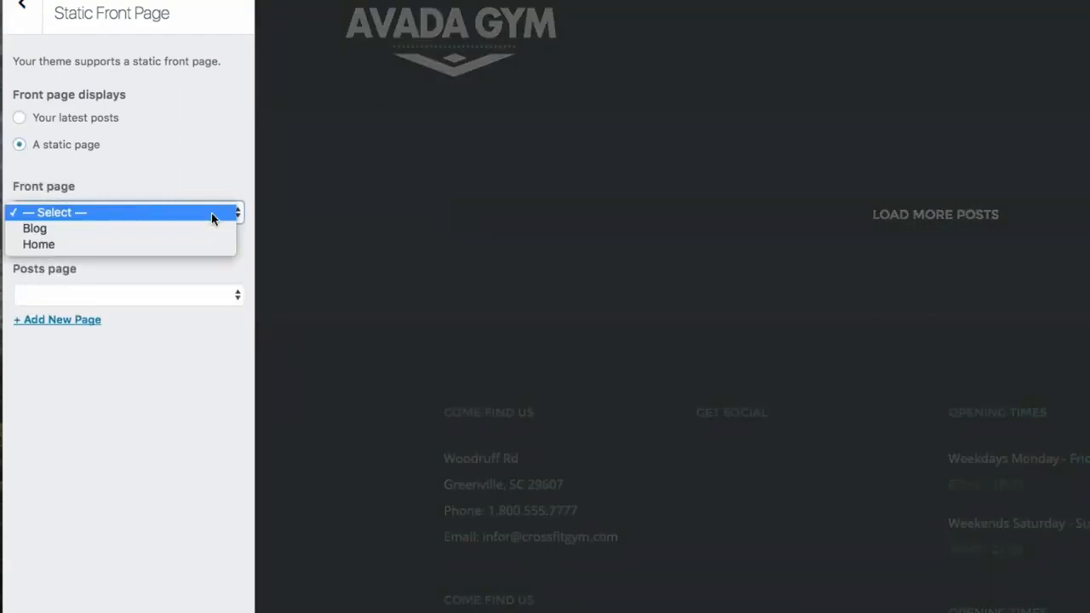
{"action": "left_click", "coordinate": [57, 243]}
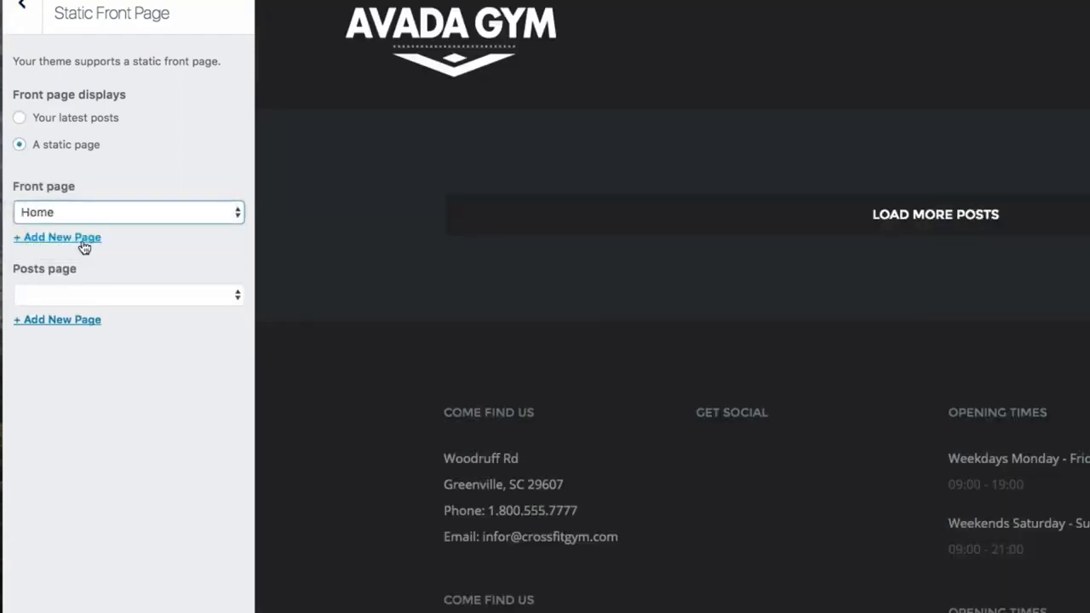
Step: Assign Blog as the posts page, save and publish the customization, and return to the dashboard
{"action": "left_click", "coordinate": [176, 298]}
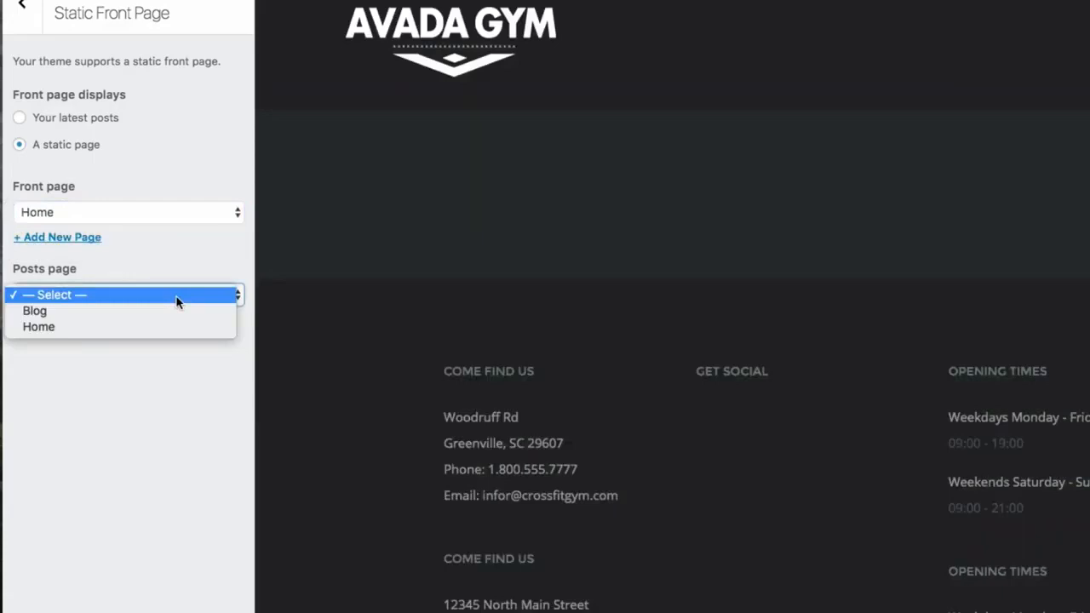
{"action": "left_click", "coordinate": [76, 311]}
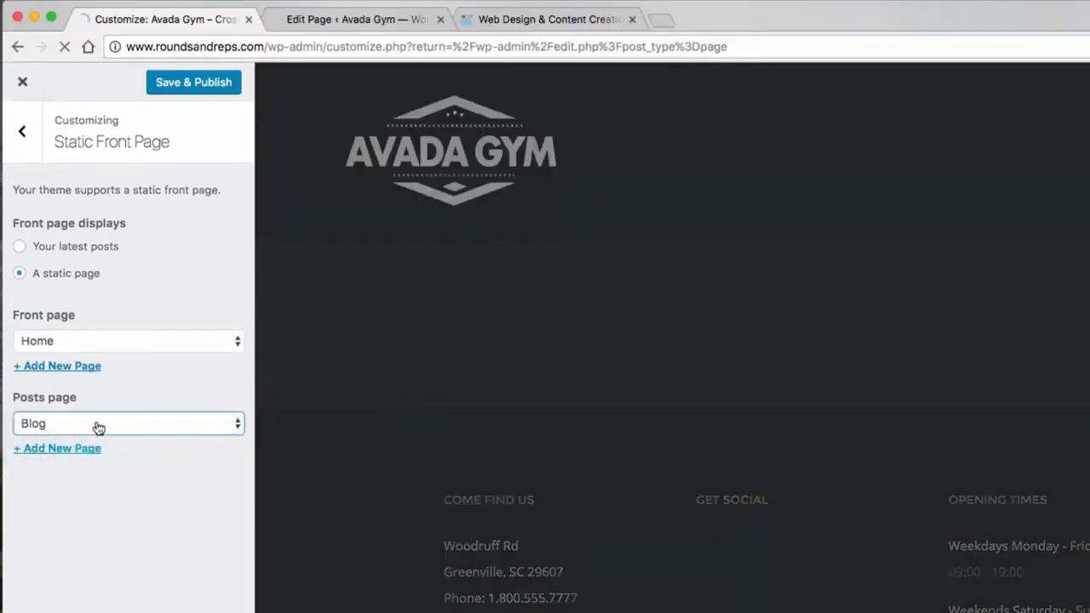
{"action": "left_click", "coordinate": [205, 90]}
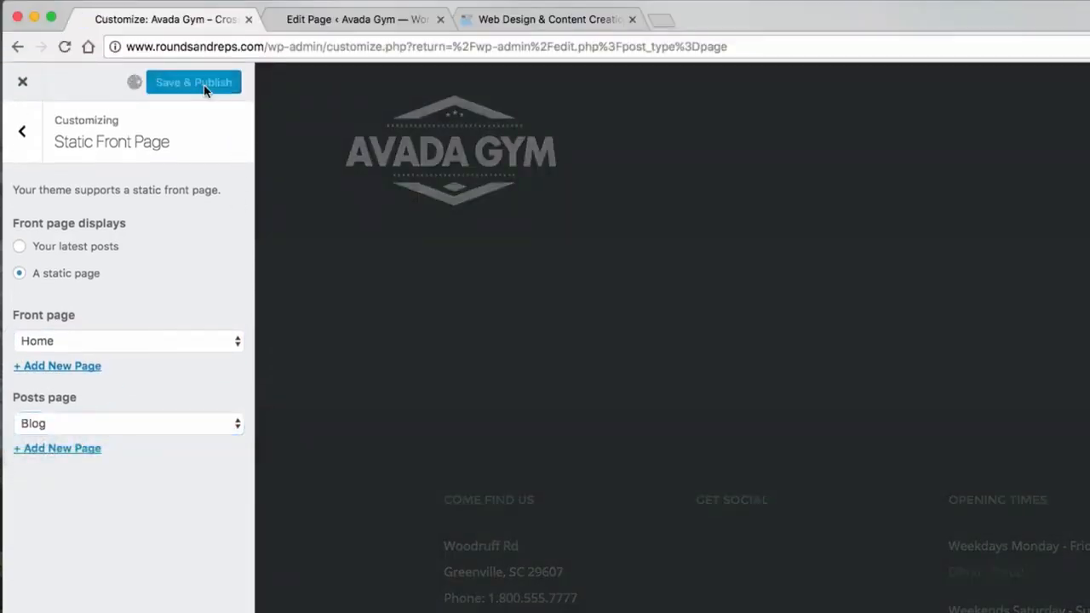
{"action": "left_click", "coordinate": [22, 81]}
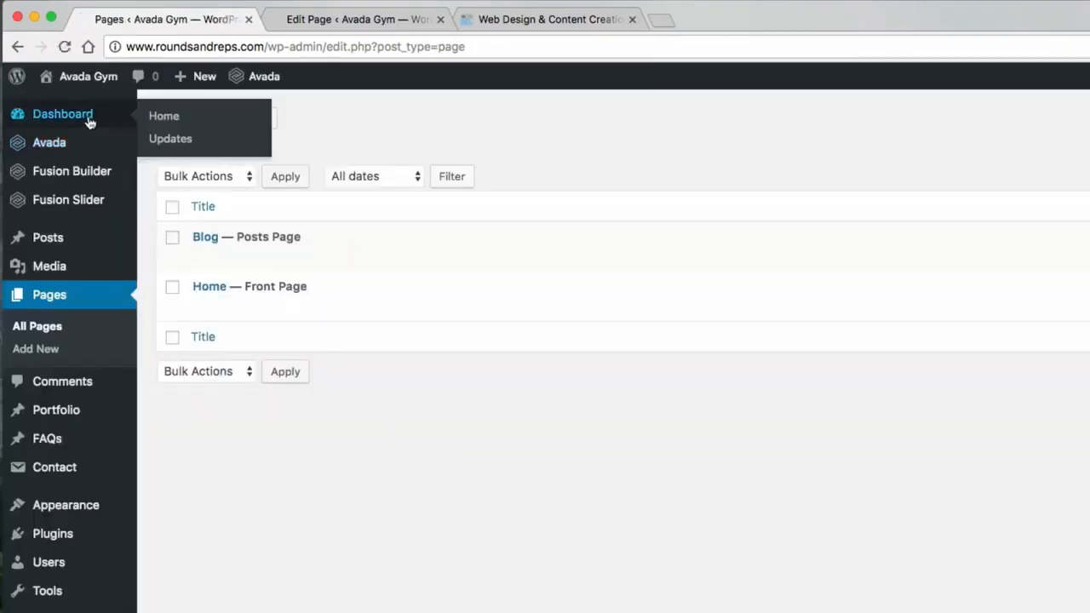
{"action": "left_click", "coordinate": [53, 115]}
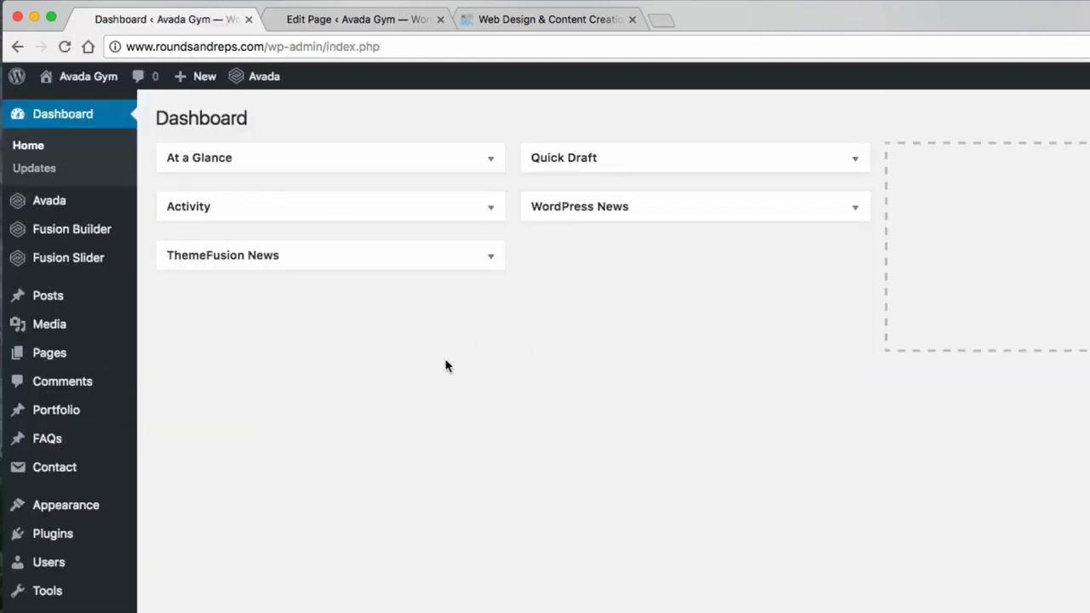
Step: Open the Avada theme options from the appearance settings and look over the available sections
{"action": "mouse_move", "coordinate": [46, 360]}
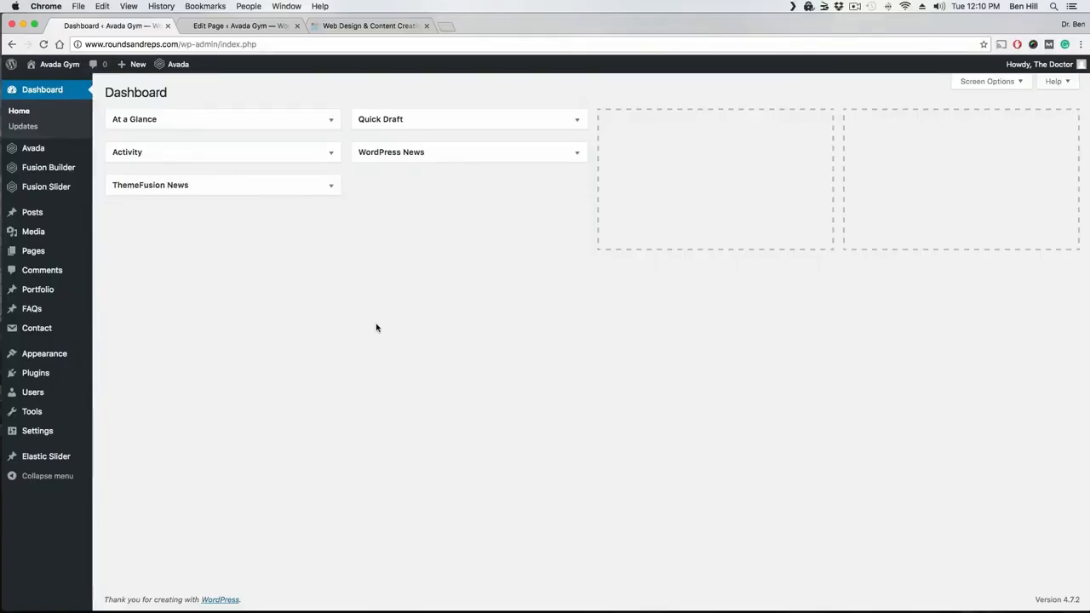
{"action": "mouse_move", "coordinate": [65, 355]}
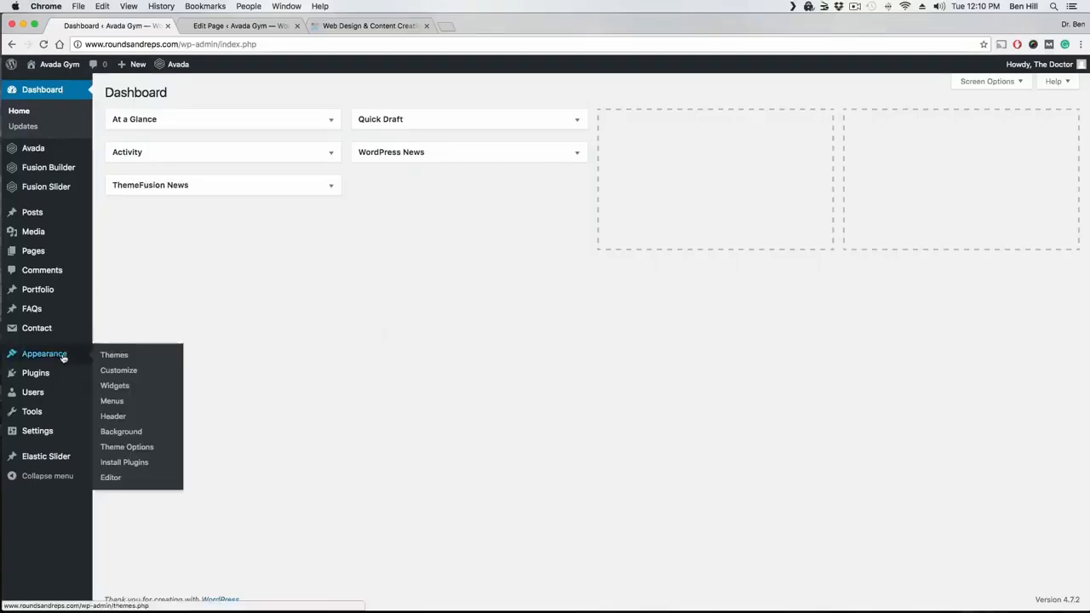
{"action": "left_click", "coordinate": [137, 448]}
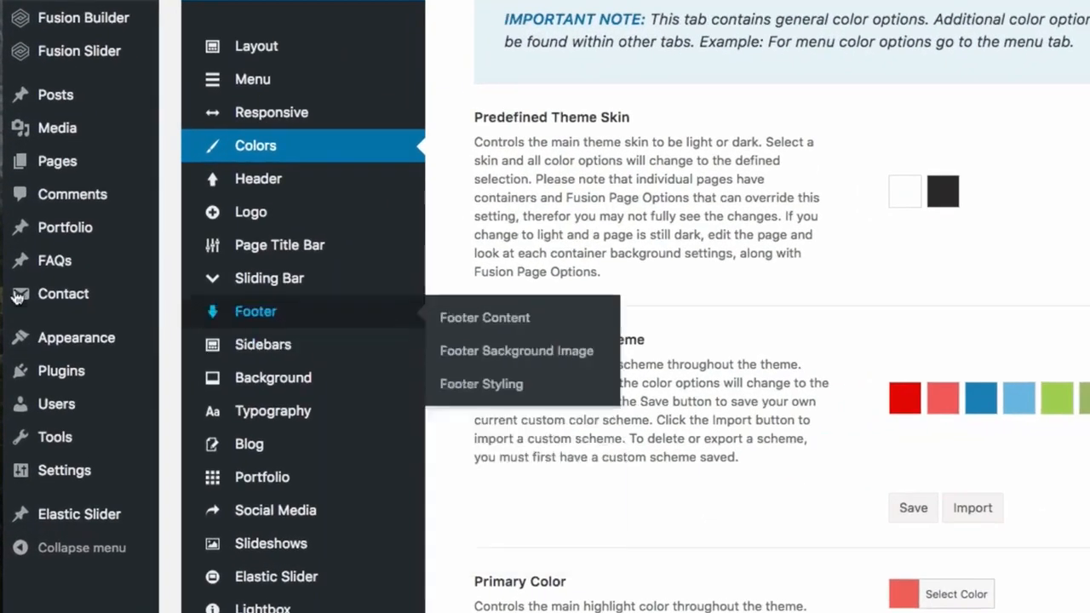
{"action": "mouse_move", "coordinate": [53, 423]}
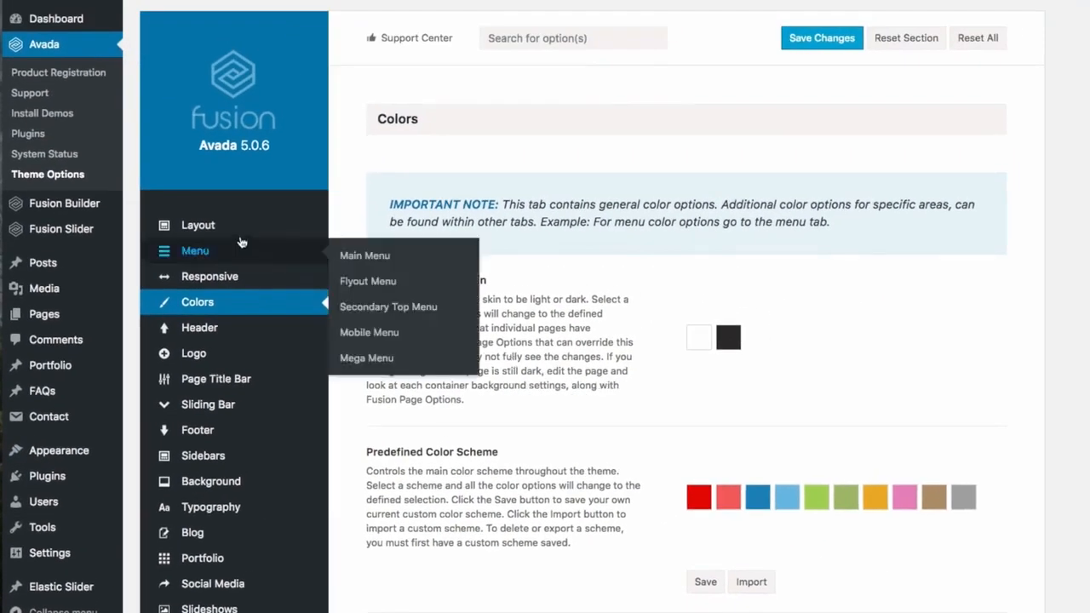
Step: Examine the simplecontentcreation.com home page from header to footer as a layout example
{"action": "left_click", "coordinate": [290, 53]}
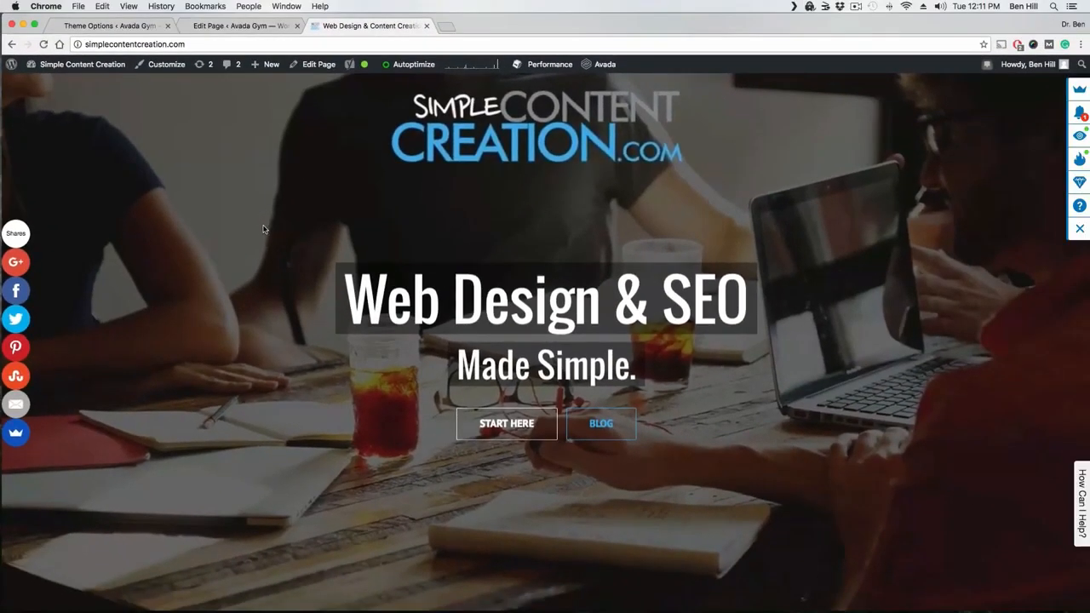
{"action": "scroll", "coordinate": [186, 226], "scroll_direction": "down", "scroll_amount": 5}
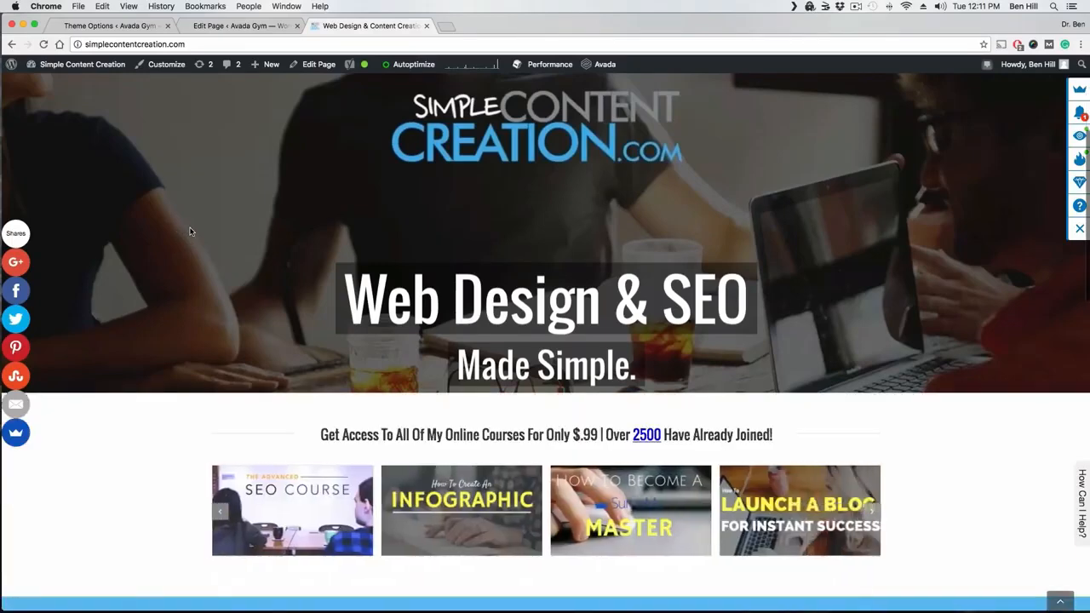
{"action": "scroll", "coordinate": [185, 231], "scroll_direction": "down", "scroll_amount": 5}
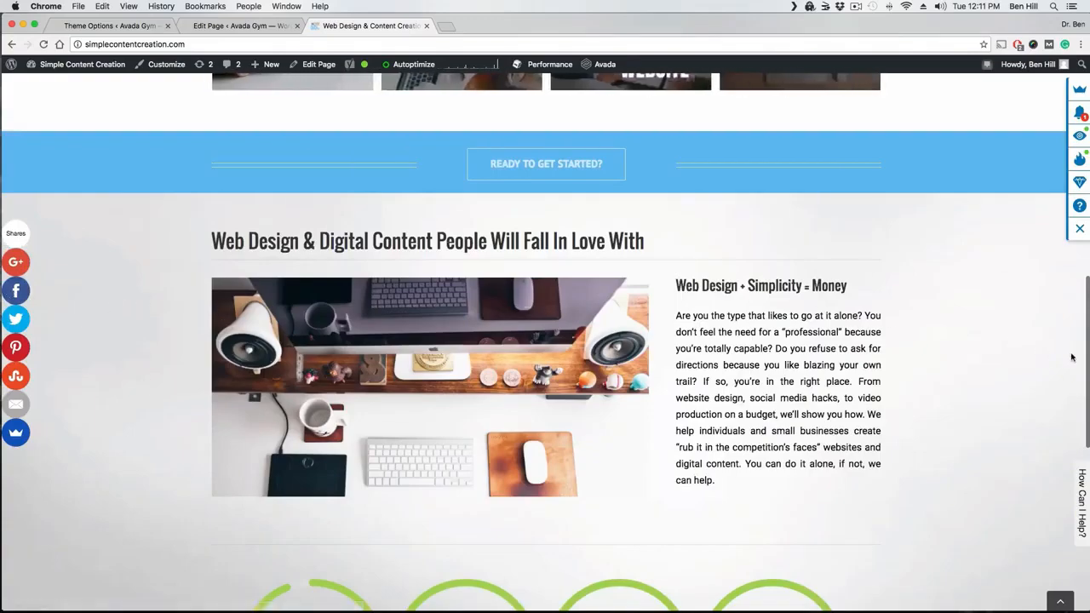
{"action": "scroll", "coordinate": [211, 271], "scroll_direction": "down", "scroll_amount": 5}
{"action": "scroll", "coordinate": [211, 271], "scroll_direction": "down", "scroll_amount": 5}
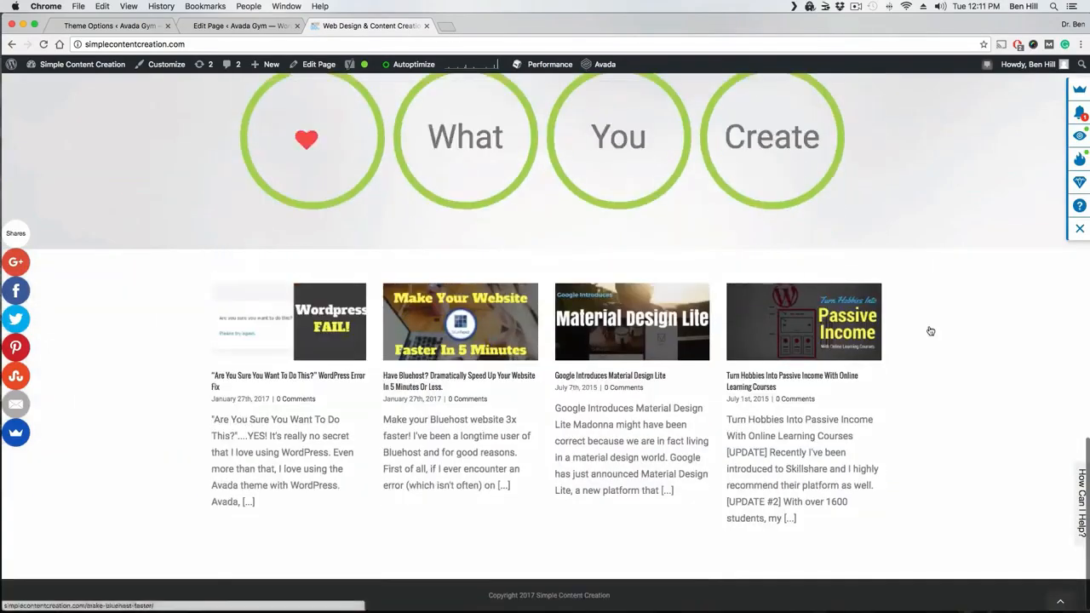
{"action": "scroll", "coordinate": [683, 342], "scroll_direction": "up", "scroll_amount": 15}
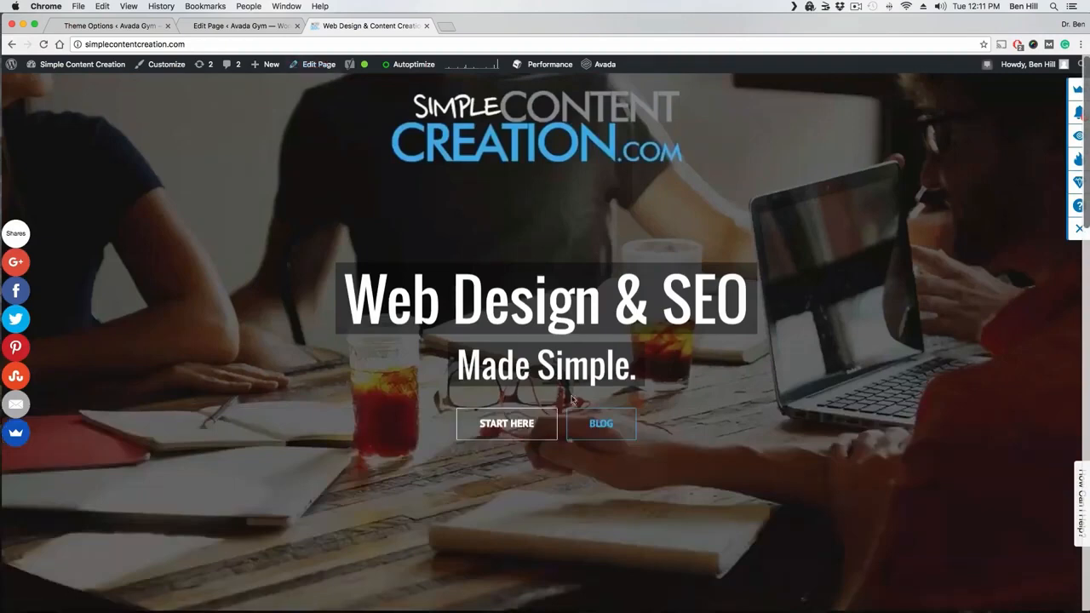
Step: Open the example site's Blog page and examine its boxed layout and sidebar
{"action": "left_click", "coordinate": [607, 425]}
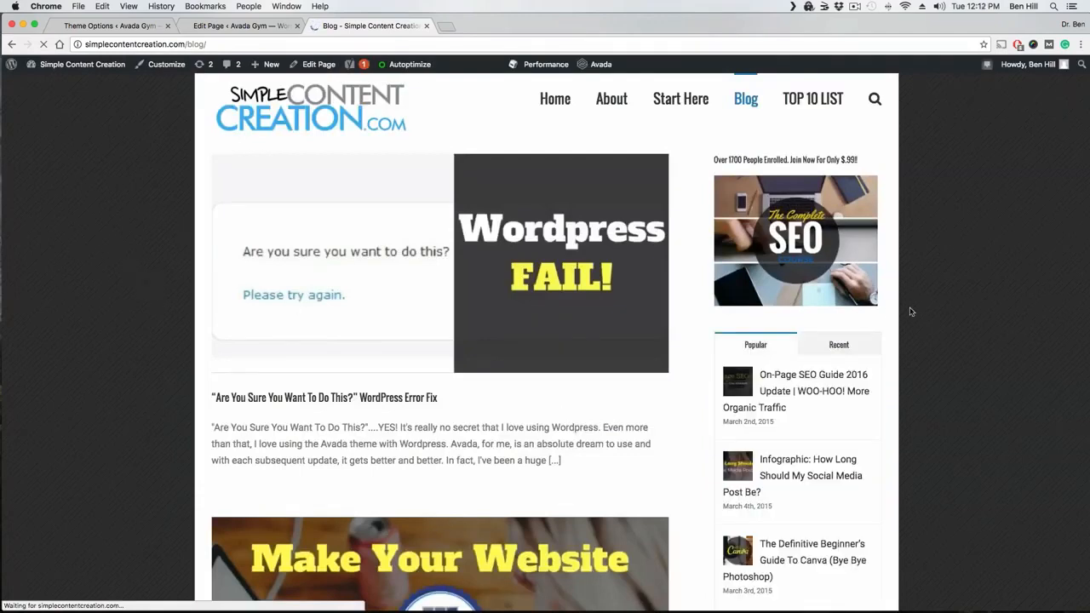
{"action": "scroll", "coordinate": [213, 161], "scroll_direction": "down", "scroll_amount": 3}
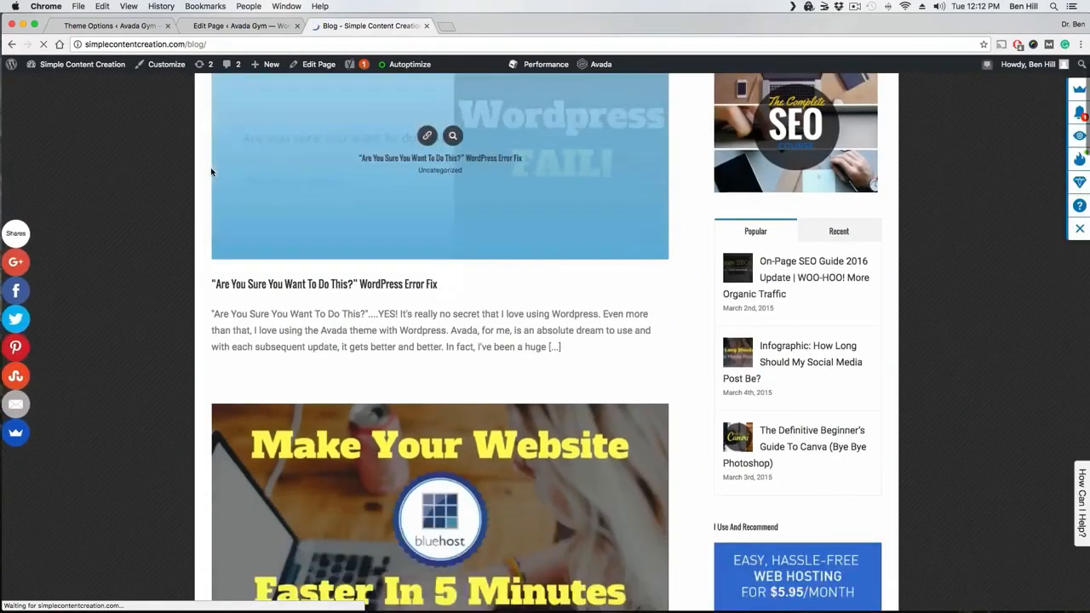
{"action": "left_click", "coordinate": [213, 29]}
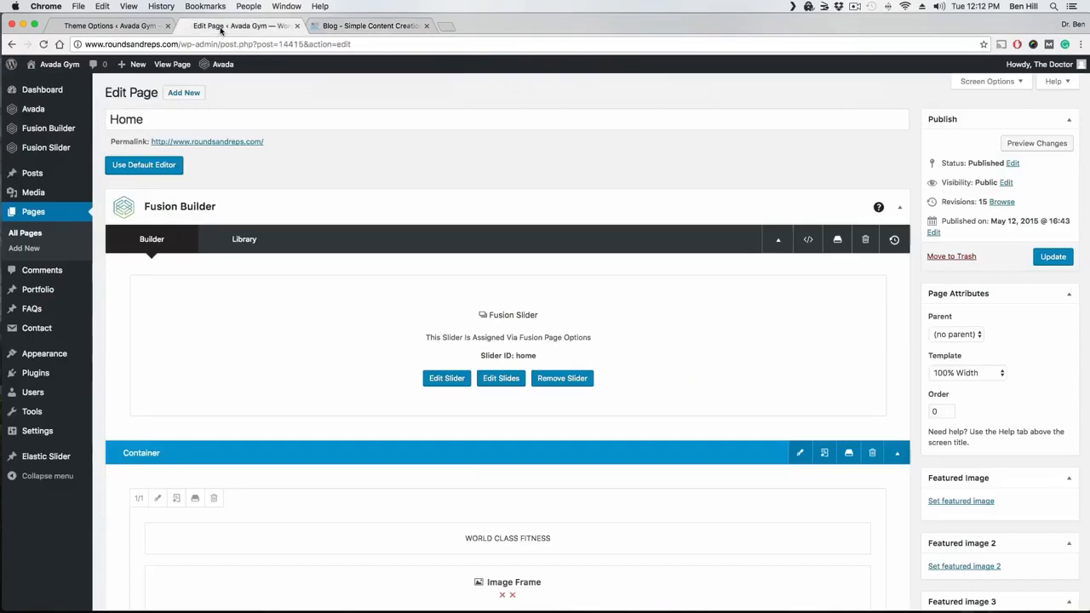
Step: Review the theme's layout options, including boxed or wide layout, site width, padding, column margins and sidebar widths
{"action": "left_click", "coordinate": [126, 28]}
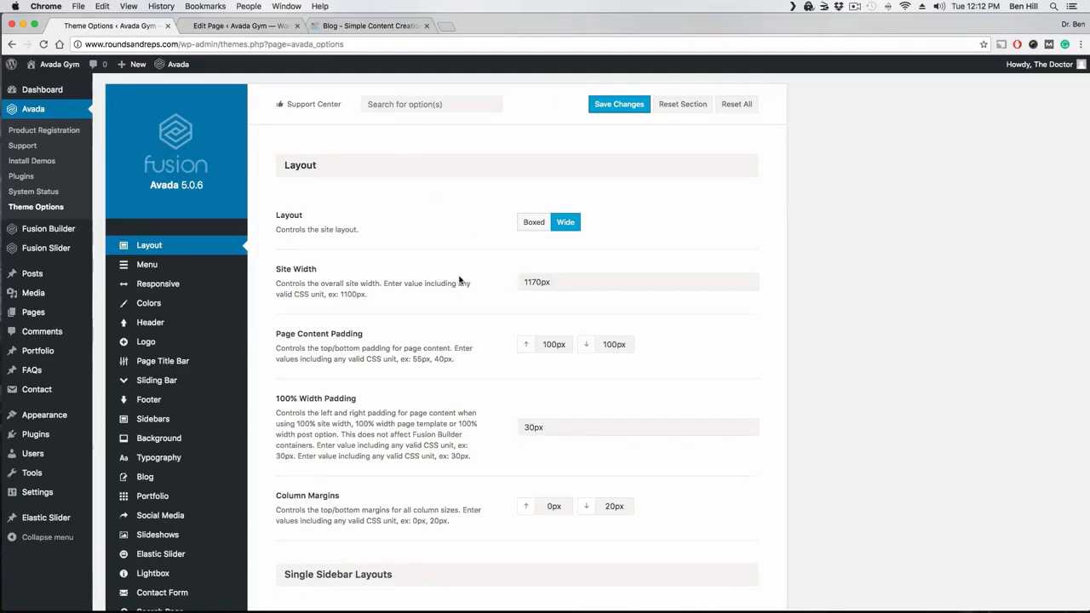
{"action": "scroll", "coordinate": [455, 277], "scroll_direction": "down", "scroll_amount": 4}
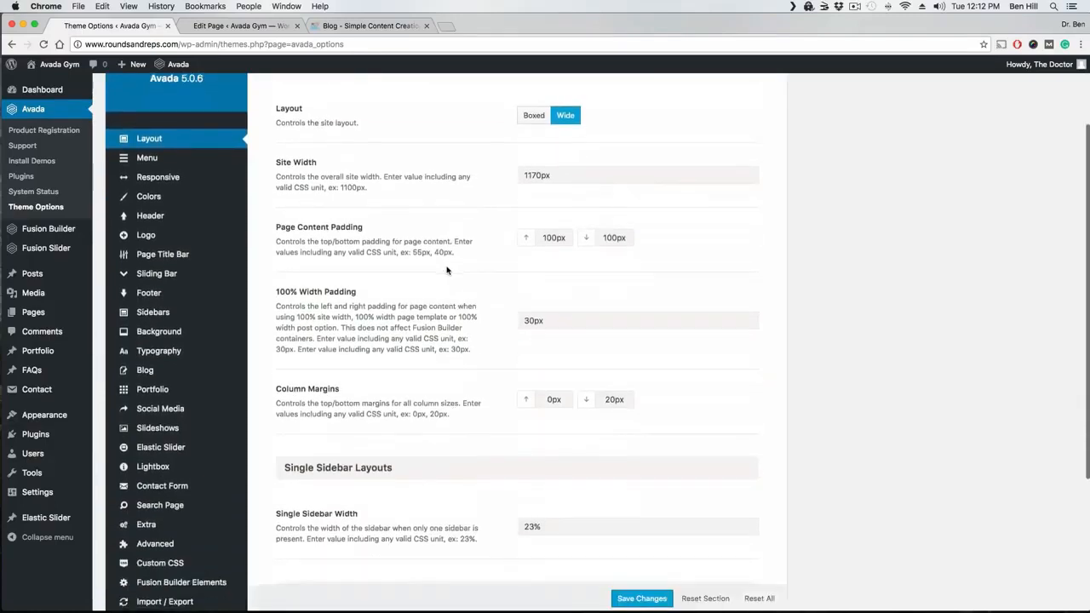
{"action": "scroll", "coordinate": [446, 270], "scroll_direction": "down", "scroll_amount": 7}
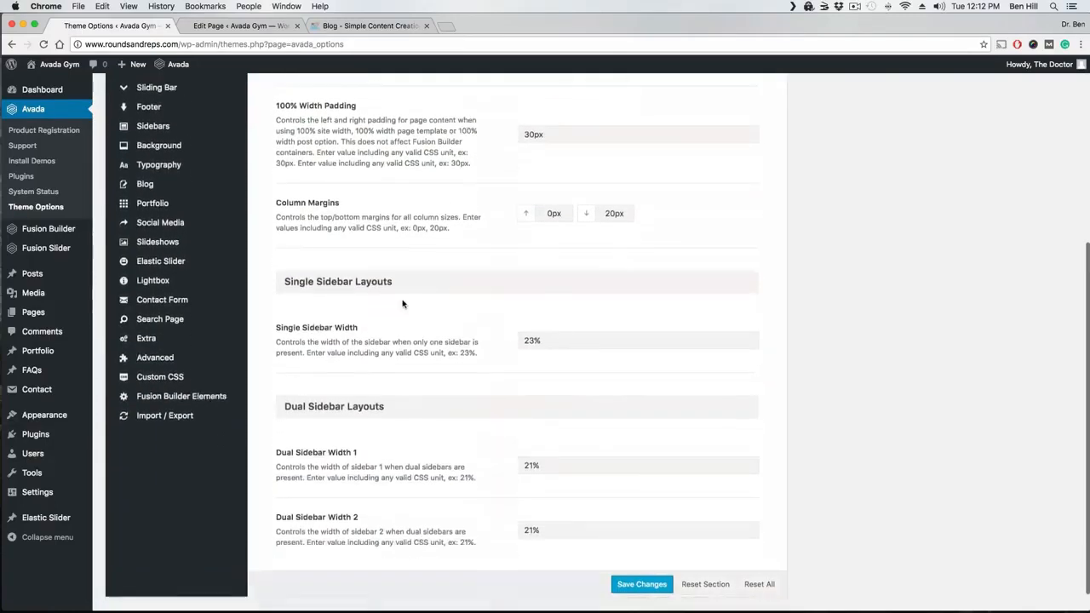
{"action": "scroll", "coordinate": [403, 304], "scroll_direction": "down", "scroll_amount": 1}
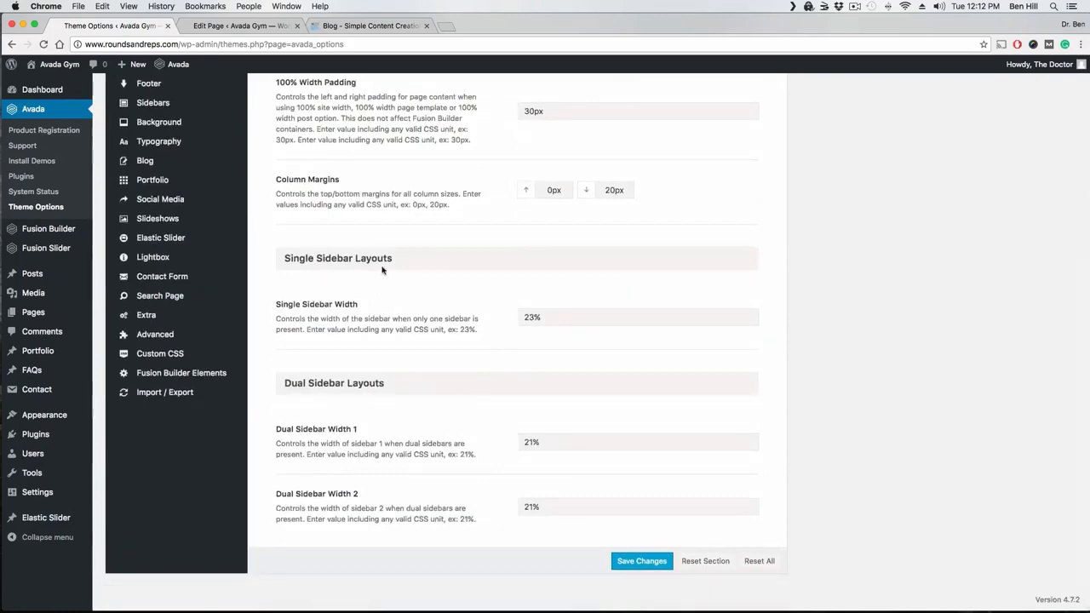
{"action": "scroll", "coordinate": [381, 269], "scroll_direction": "up", "scroll_amount": 8}
Step: Compare the example blog's sidebar with the single and dual sidebar options in the theme's layout settings
{"action": "left_click", "coordinate": [389, 26]}
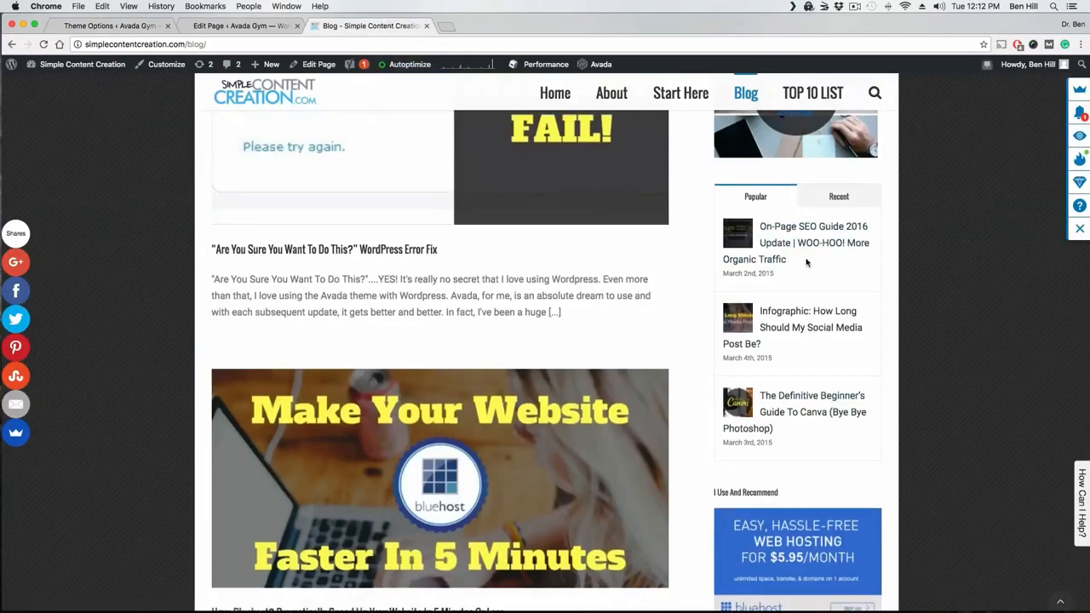
{"action": "scroll", "coordinate": [741, 236], "scroll_direction": "up", "scroll_amount": 3}
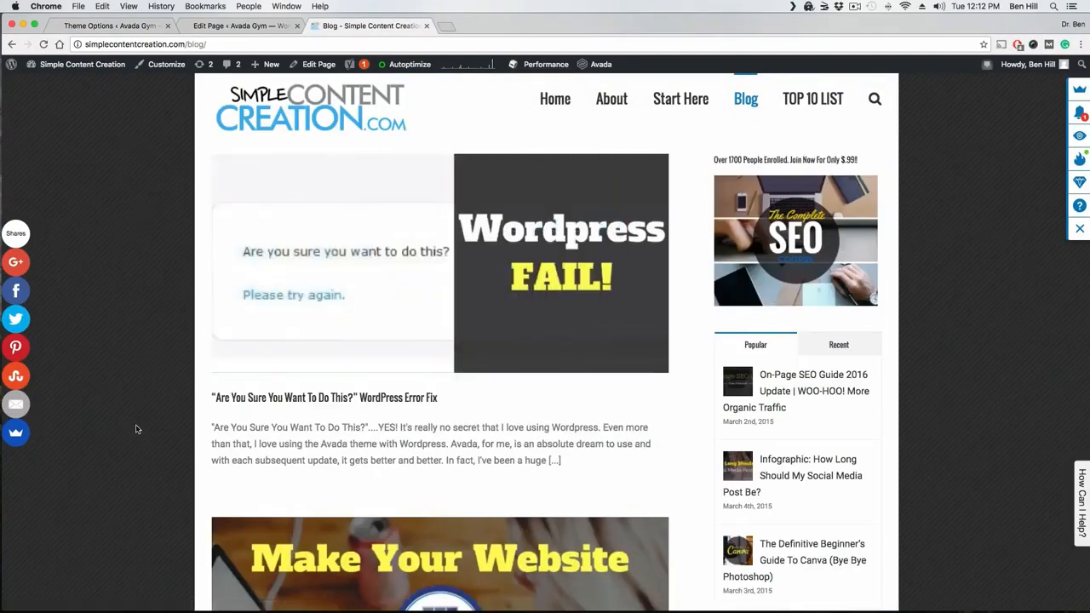
{"action": "left_click", "coordinate": [115, 25]}
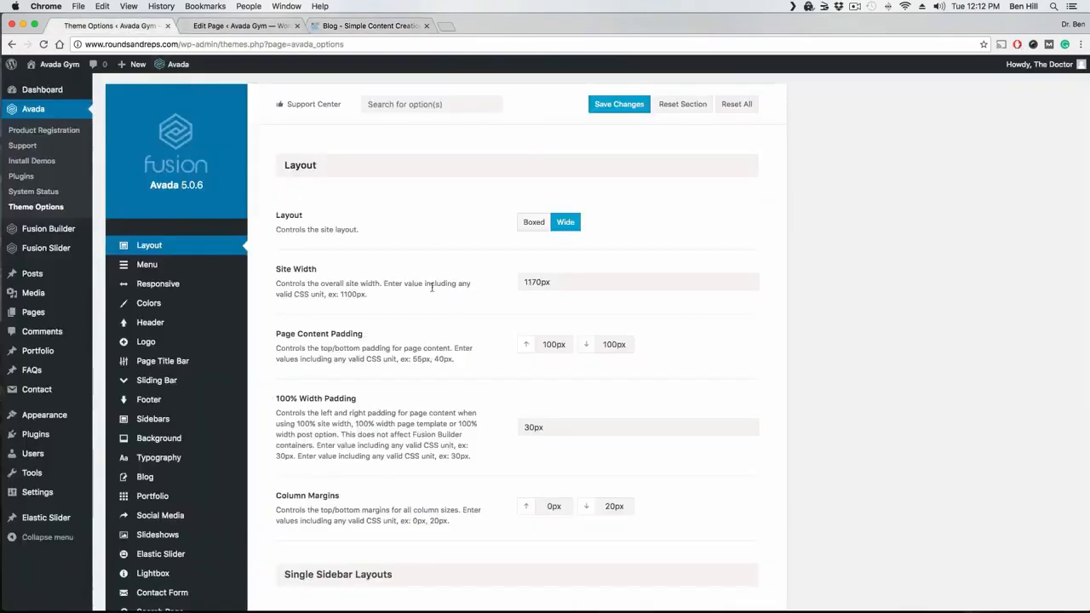
{"action": "scroll", "coordinate": [433, 305], "scroll_direction": "down", "scroll_amount": 5}
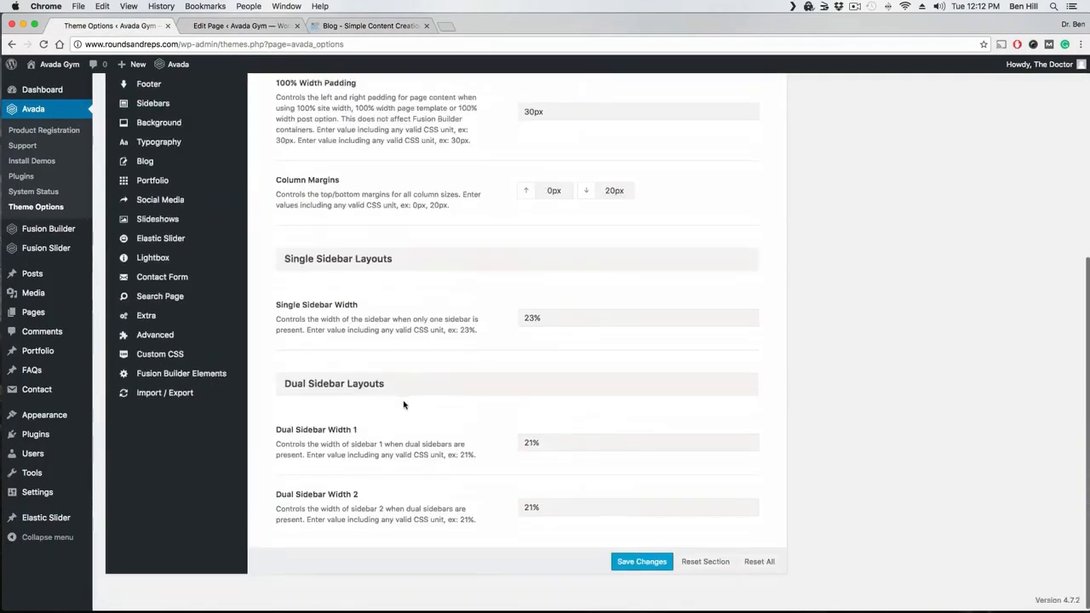
{"action": "scroll", "coordinate": [407, 400], "scroll_direction": "up", "scroll_amount": 4}
Step: Open the theme's main menu options and review them against the example site, including menu height and item padding
{"action": "left_click", "coordinate": [156, 180]}
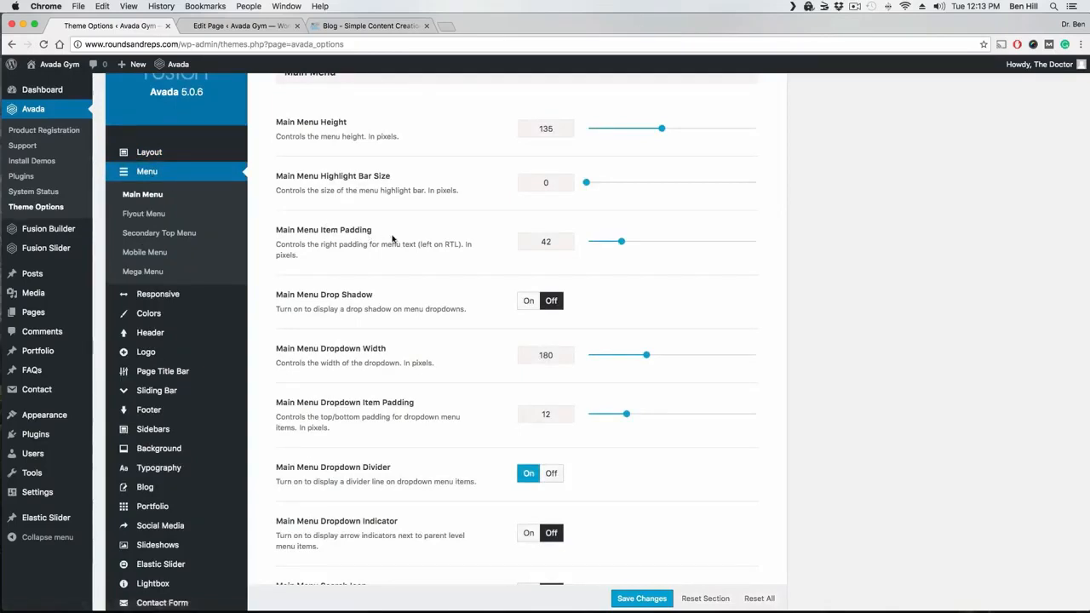
{"action": "scroll", "coordinate": [486, 194], "scroll_direction": "up", "scroll_amount": 2}
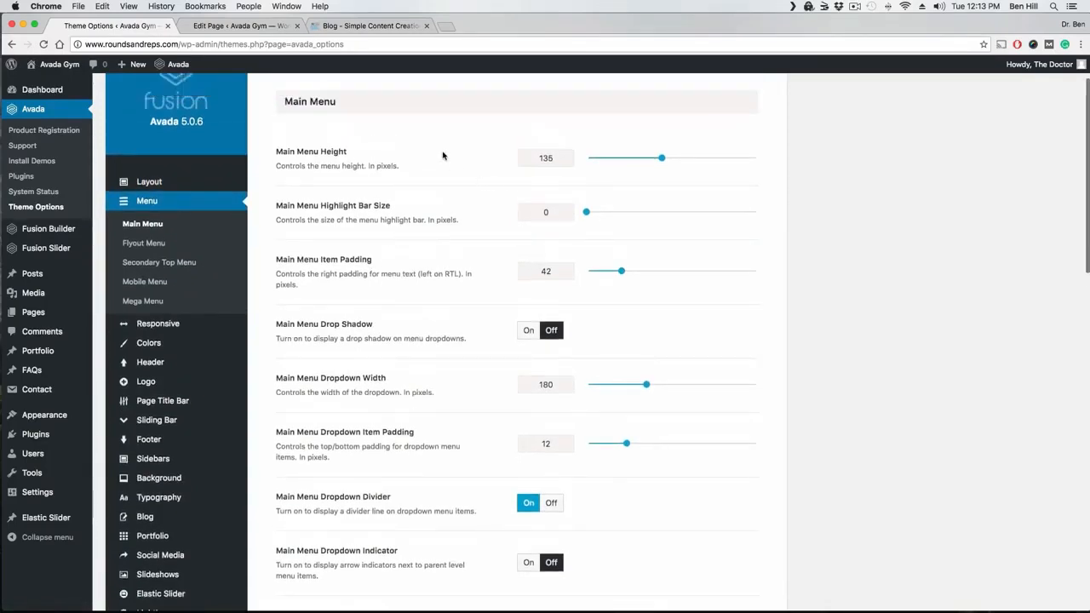
{"action": "left_click", "coordinate": [390, 27]}
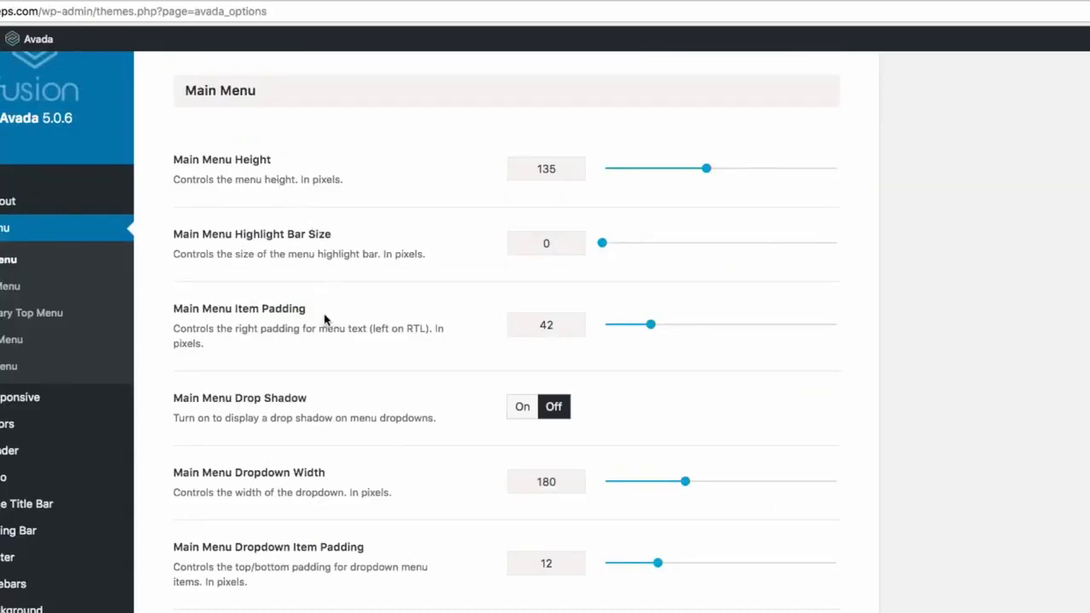
Step: Review the remaining main menu options, including drop shadow, dropdown width, divider, search icon and dropdown colors
{"action": "scroll", "coordinate": [341, 324], "scroll_direction": "down", "scroll_amount": 1}
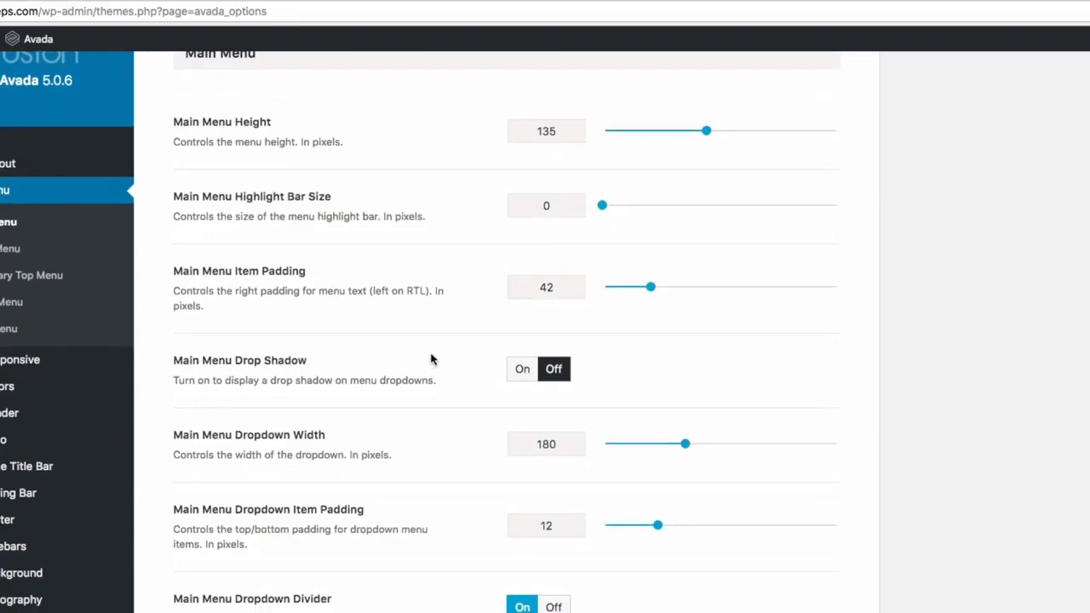
{"action": "scroll", "coordinate": [665, 554], "scroll_direction": "down", "scroll_amount": 1}
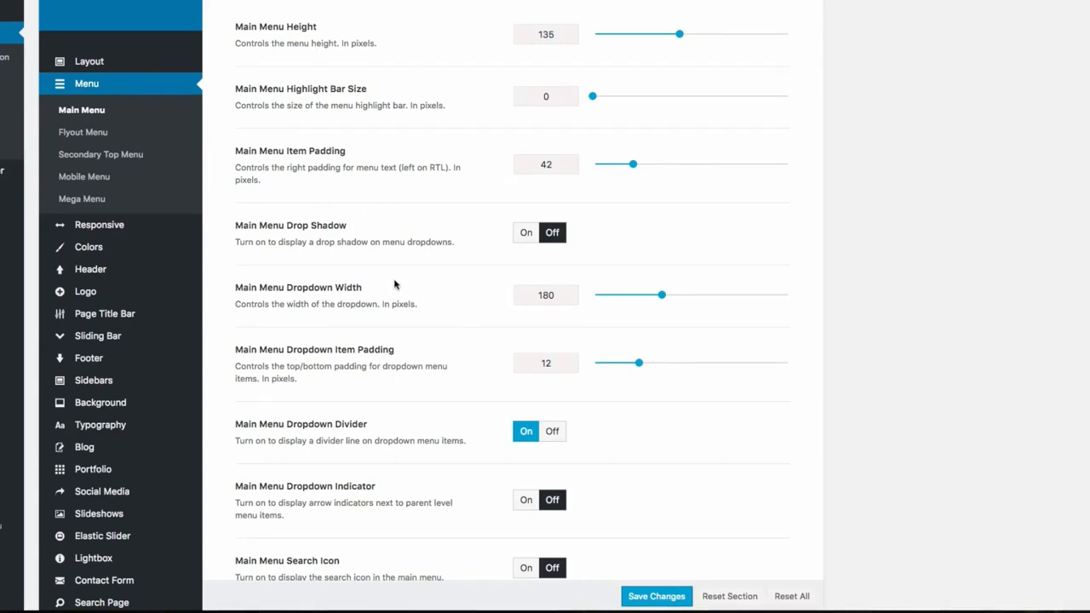
{"action": "scroll", "coordinate": [400, 290], "scroll_direction": "down", "scroll_amount": 1}
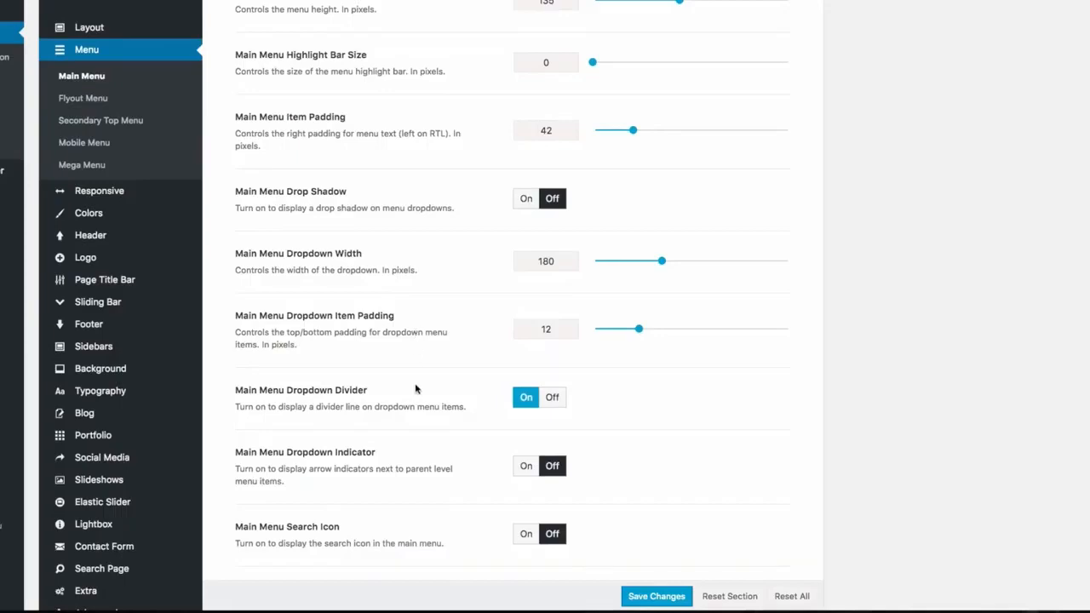
{"action": "scroll", "coordinate": [375, 402], "scroll_direction": "down", "scroll_amount": 5}
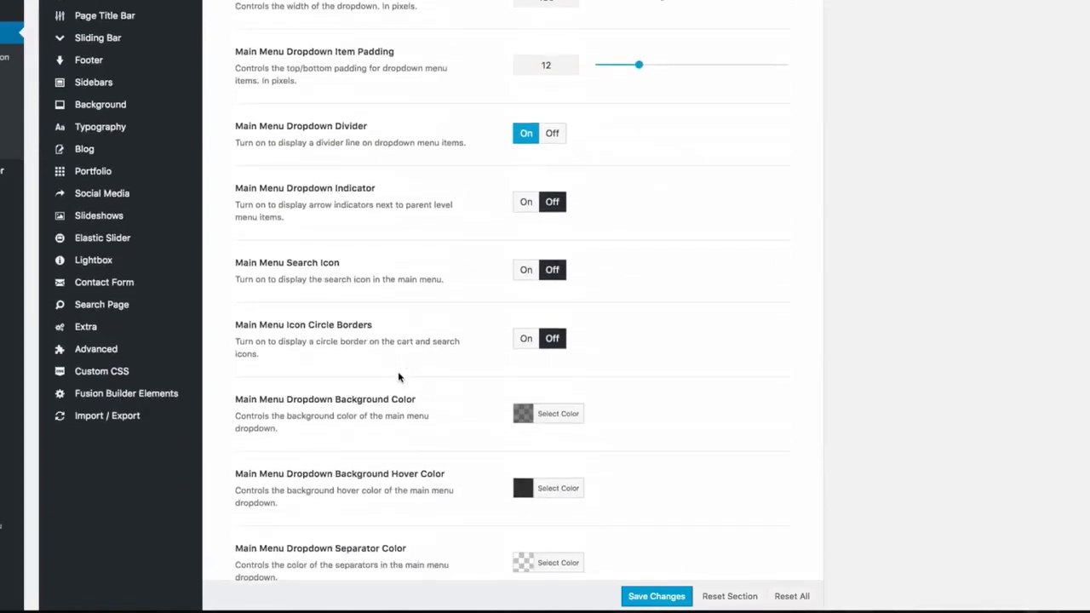
Step: Open the theme's mobile menu options, followed by the mega menu options, and review both sets
{"action": "scroll", "coordinate": [398, 371], "scroll_direction": "up", "scroll_amount": 9}
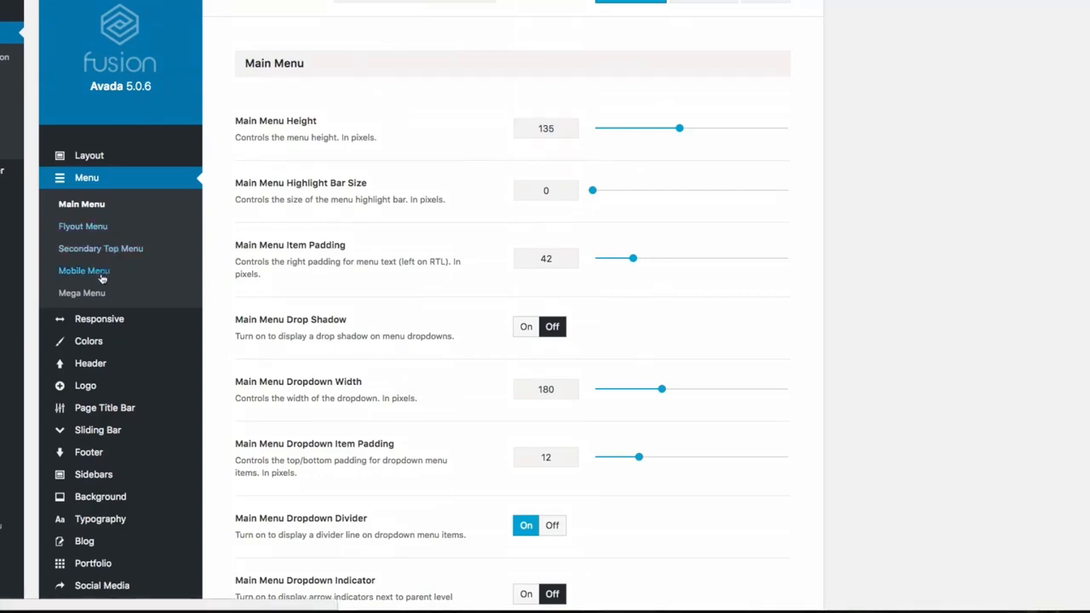
{"action": "left_click", "coordinate": [105, 271]}
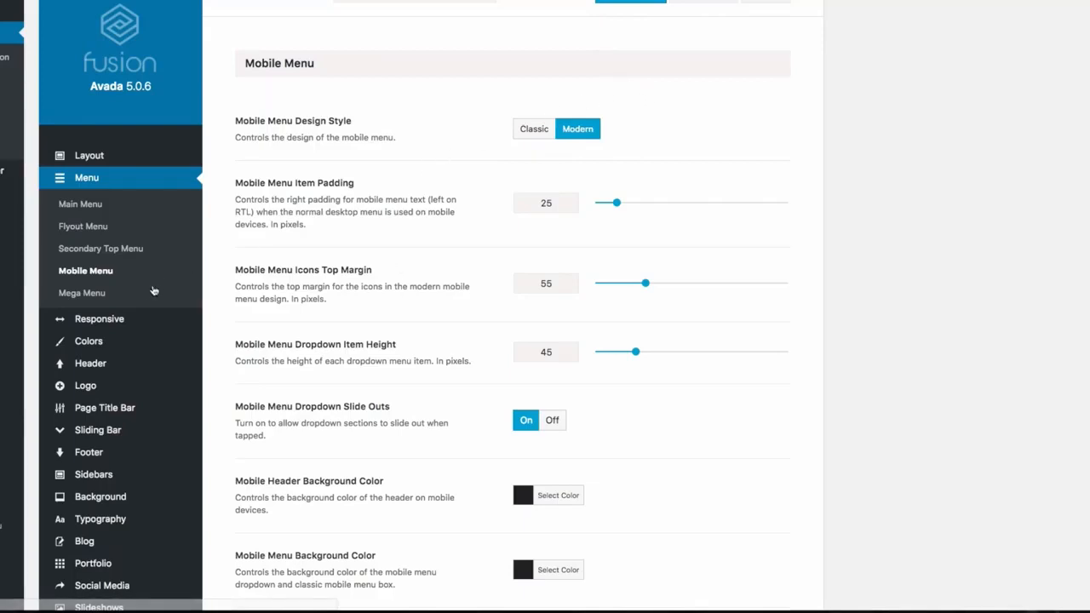
{"action": "left_click", "coordinate": [85, 295]}
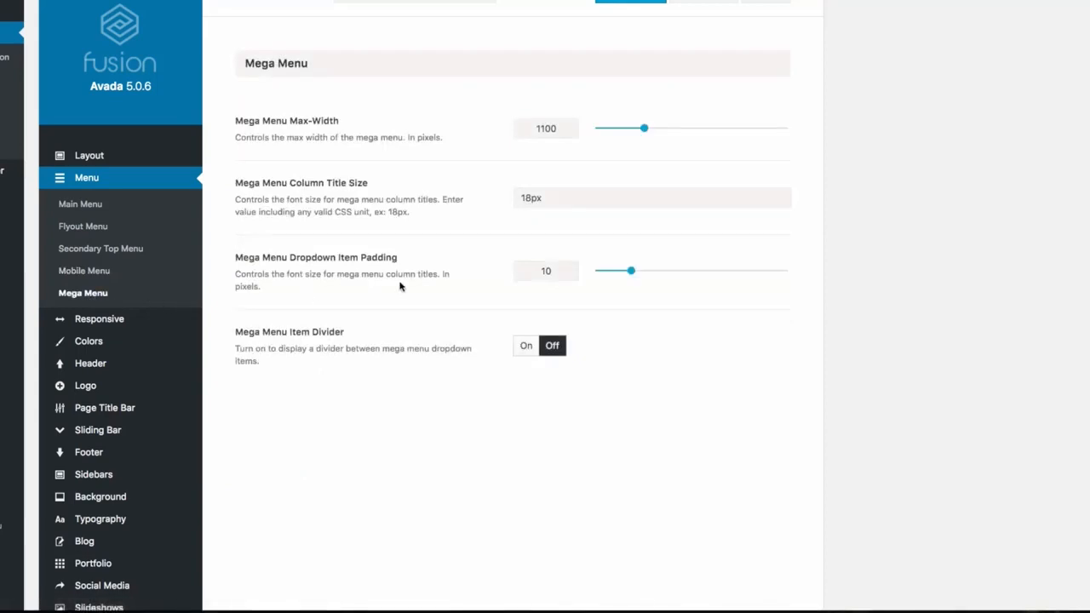
Step: Open the theme's responsive options and review the responsive design switch, breakpoints, mobile zoom and heading typography settings
{"action": "left_click", "coordinate": [114, 324]}
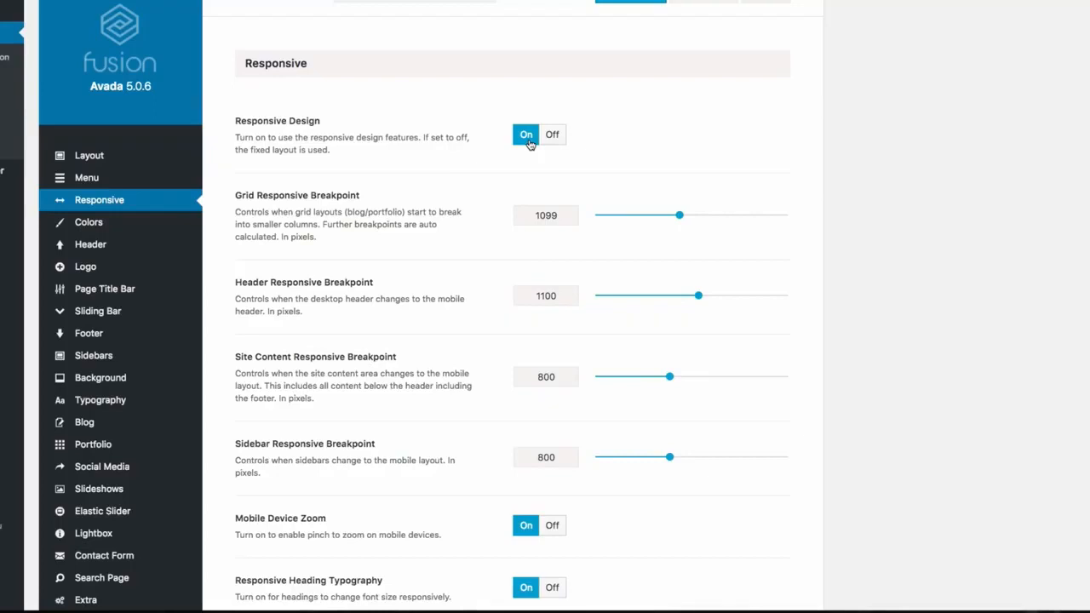
{"action": "scroll", "coordinate": [505, 195], "scroll_direction": "down", "scroll_amount": 3}
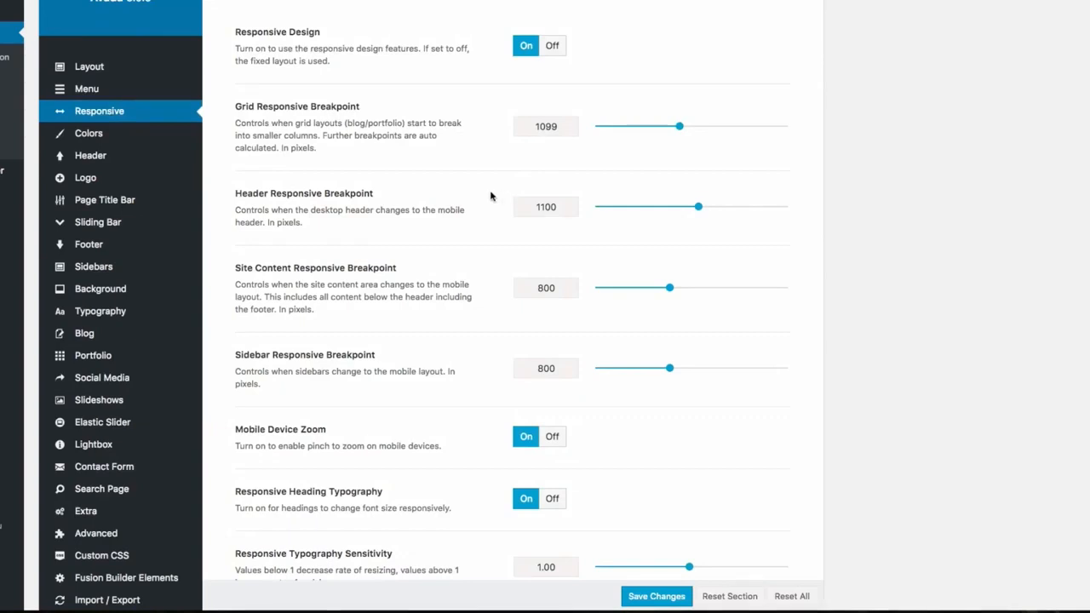
{"action": "scroll", "coordinate": [492, 197], "scroll_direction": "up", "scroll_amount": 3}
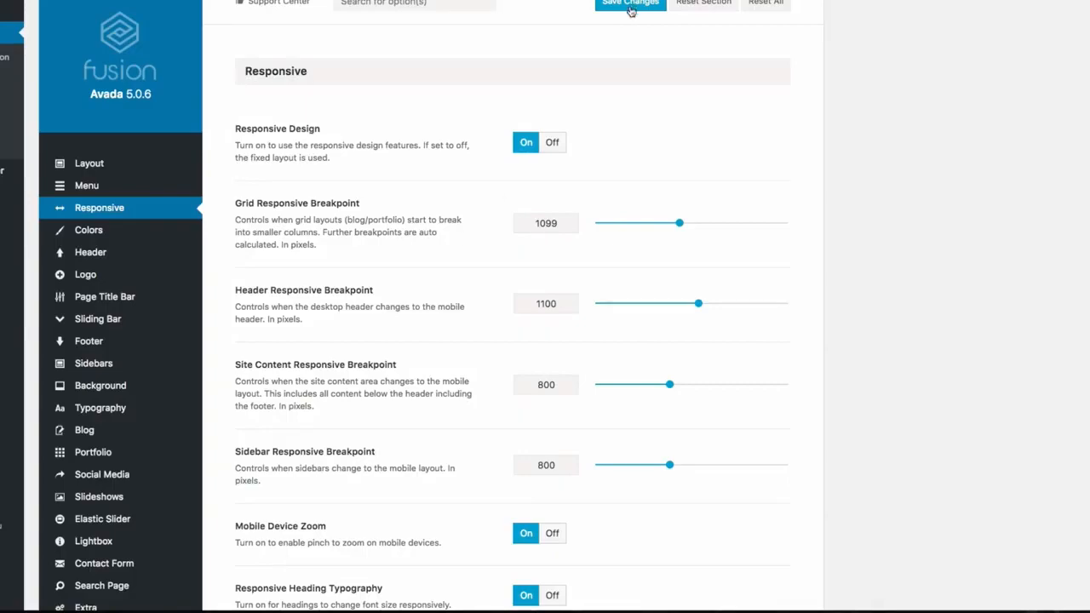
{"action": "scroll", "coordinate": [528, 151], "scroll_direction": "down", "scroll_amount": 3}
{"action": "scroll", "coordinate": [528, 151], "scroll_direction": "down", "scroll_amount": 3}
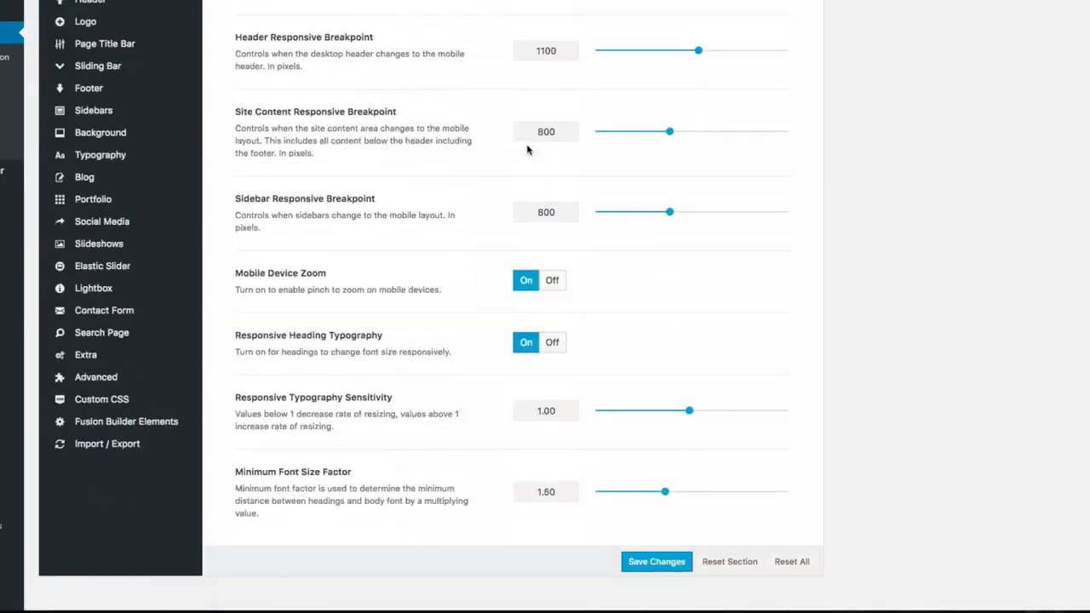
{"action": "scroll", "coordinate": [482, 238], "scroll_direction": "up", "scroll_amount": 6}
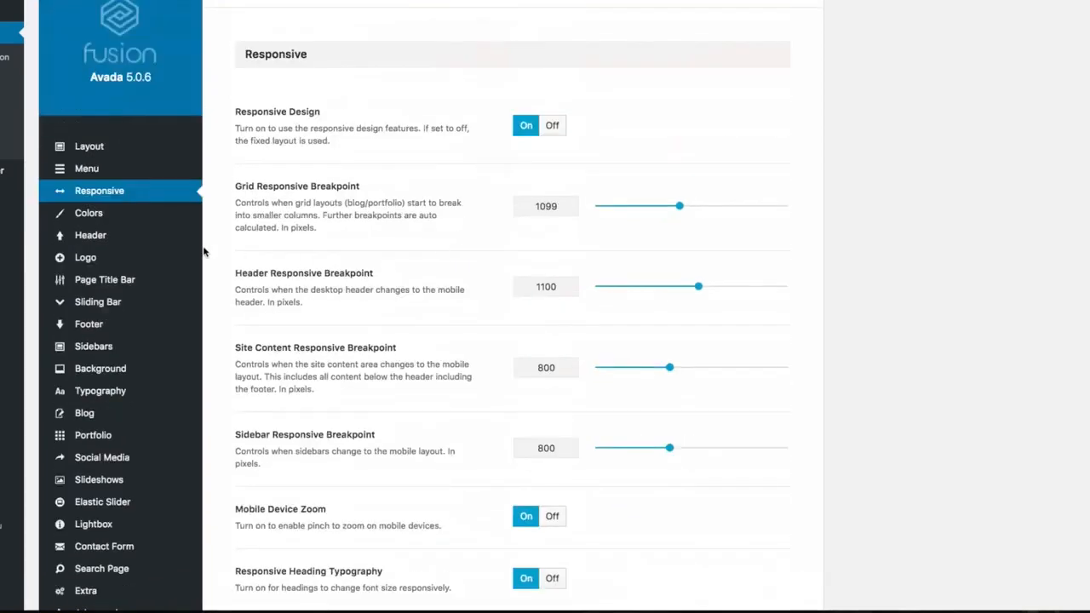
Step: Open the theme's color options and examine the dark skin on the Avada Gym site from header to footer
{"action": "left_click", "coordinate": [89, 213]}
{"action": "mouse_move", "coordinate": [90, 235]}
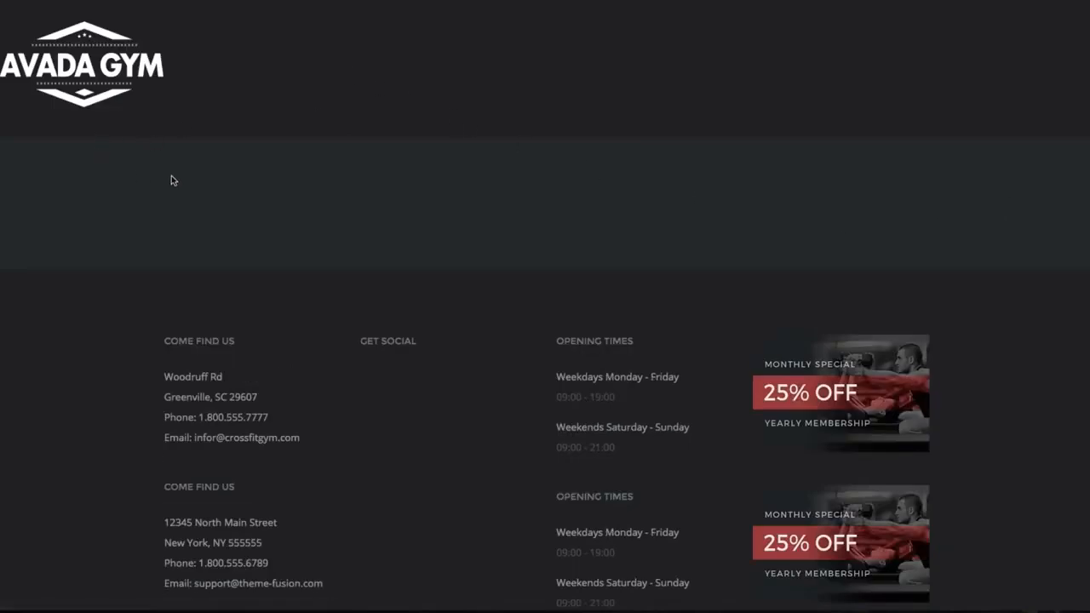
{"action": "scroll", "coordinate": [348, 146], "scroll_direction": "down", "scroll_amount": 2}
{"action": "scroll", "coordinate": [368, 159], "scroll_direction": "up", "scroll_amount": 2}
{"action": "scroll", "coordinate": [400, 274], "scroll_direction": "down", "scroll_amount": 3}
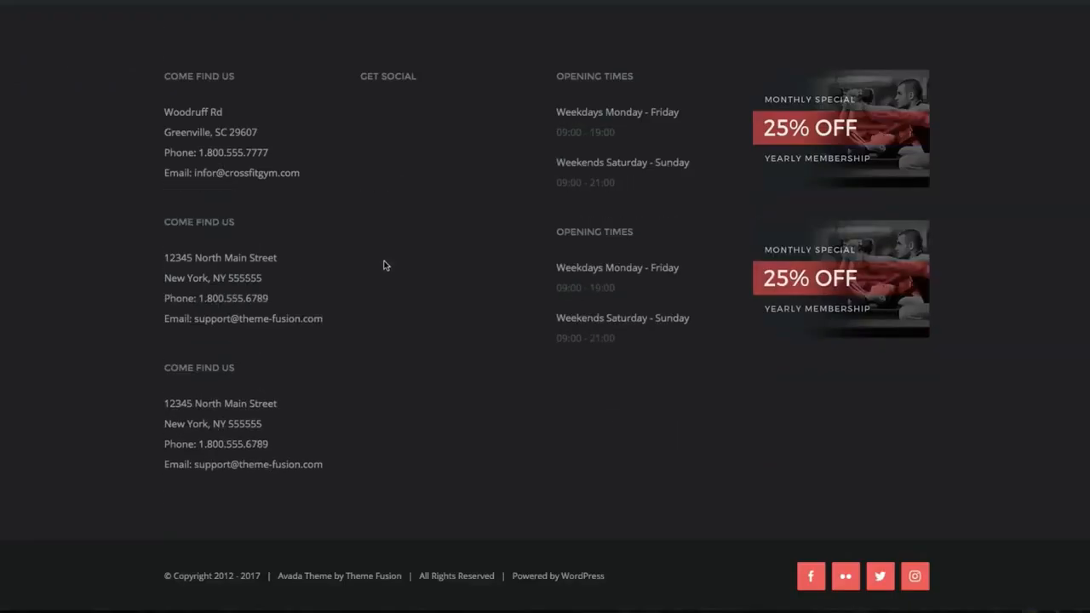
{"action": "scroll", "coordinate": [383, 266], "scroll_direction": "up", "scroll_amount": 3}
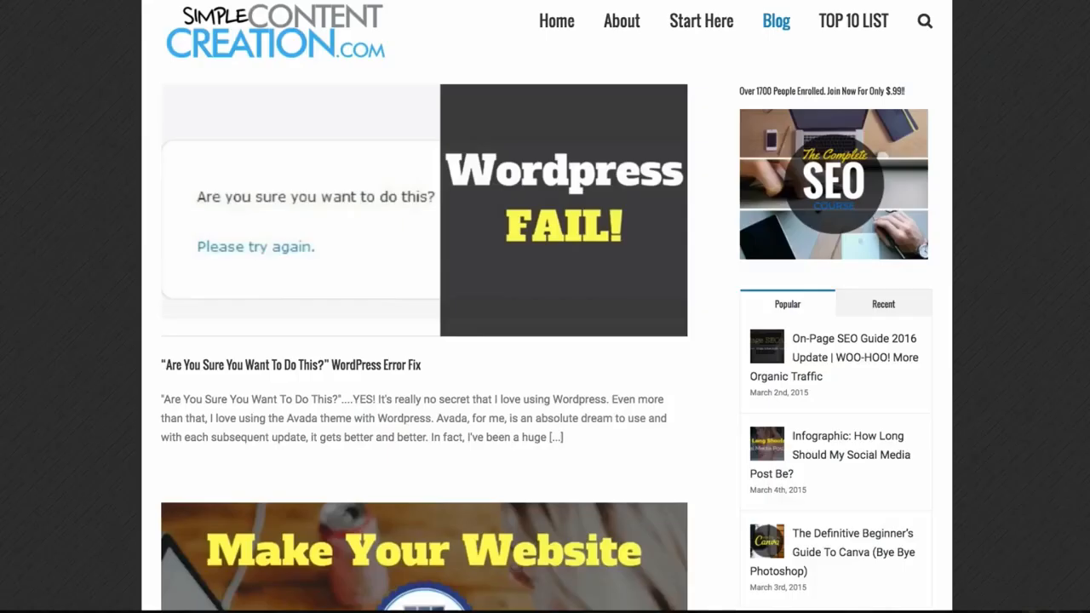
Step: Examine the light skin and highlight color on the example blog against the theme's skin, color scheme and primary color options
{"action": "scroll", "coordinate": [418, 213], "scroll_direction": "down", "scroll_amount": 3}
{"action": "scroll", "coordinate": [435, 227], "scroll_direction": "down", "scroll_amount": 6}
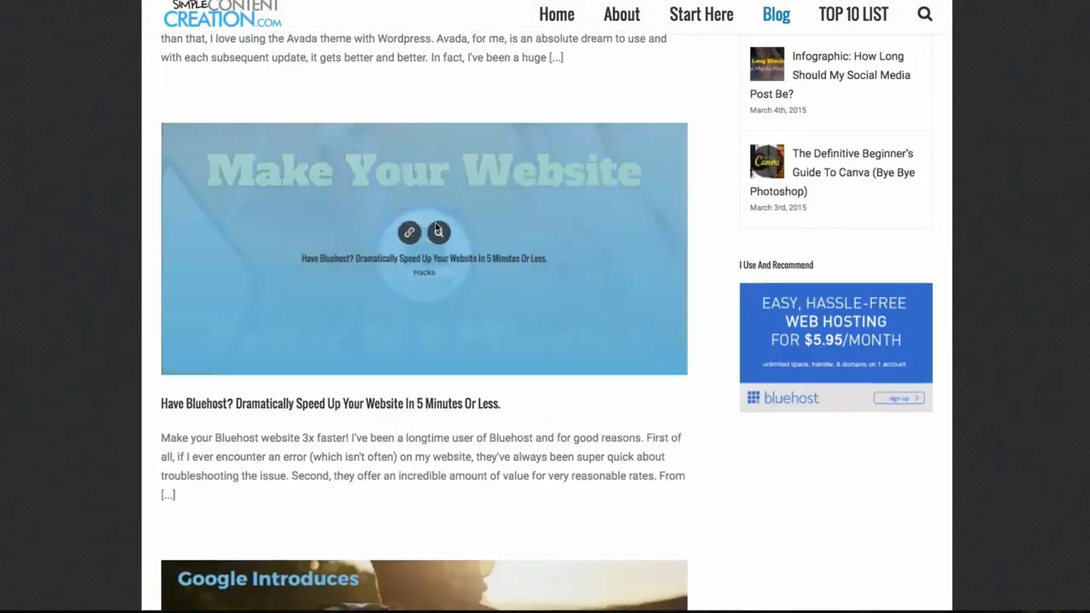
{"action": "scroll", "coordinate": [438, 226], "scroll_direction": "up", "scroll_amount": 4}
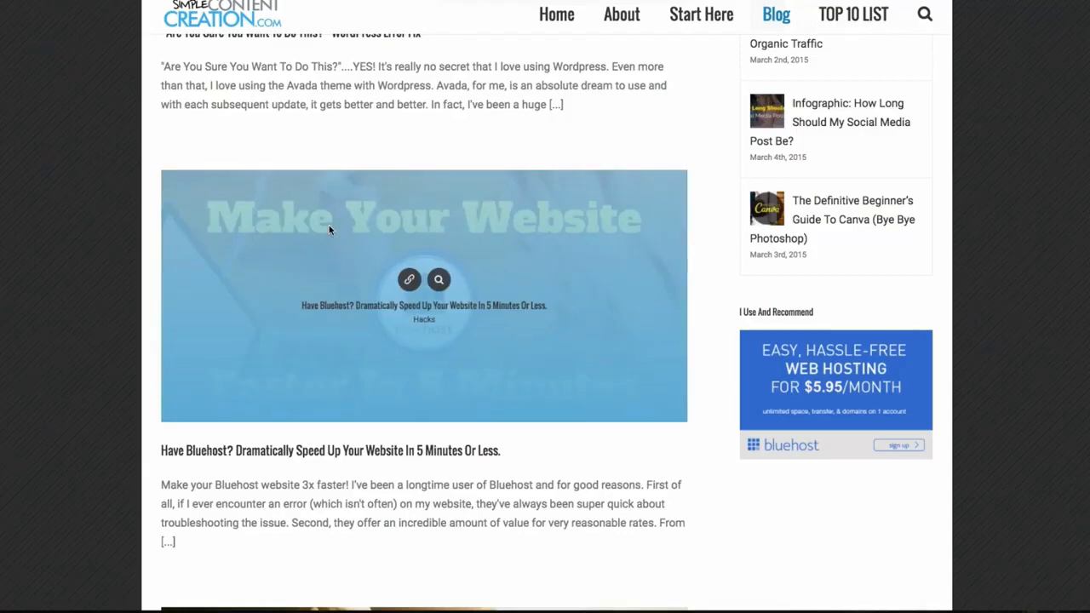
{"action": "scroll", "coordinate": [330, 226], "scroll_direction": "down", "scroll_amount": 5}
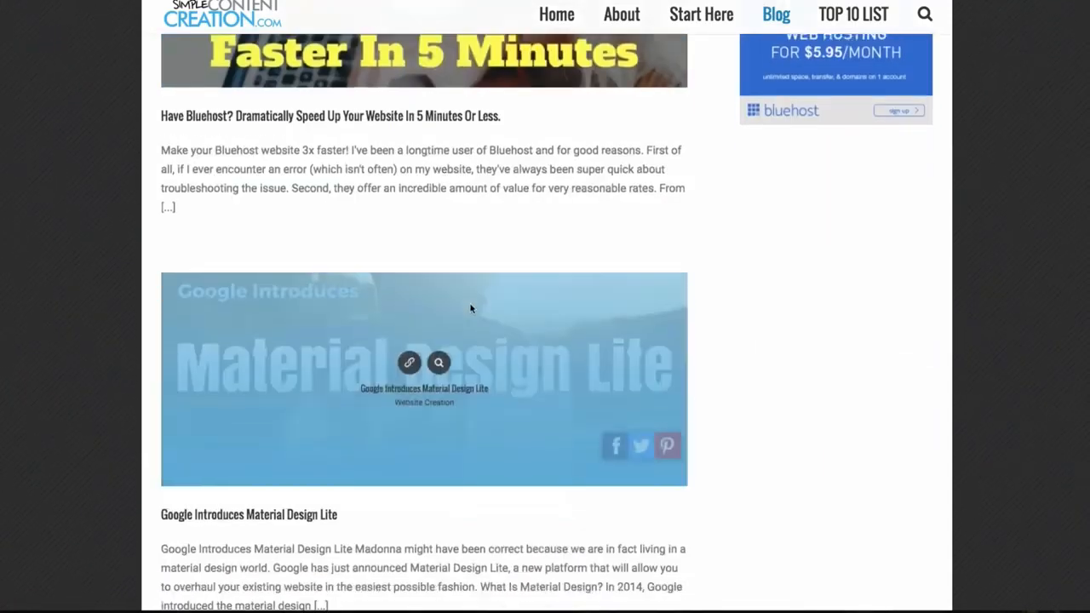
{"action": "scroll", "coordinate": [471, 308], "scroll_direction": "down", "scroll_amount": 2}
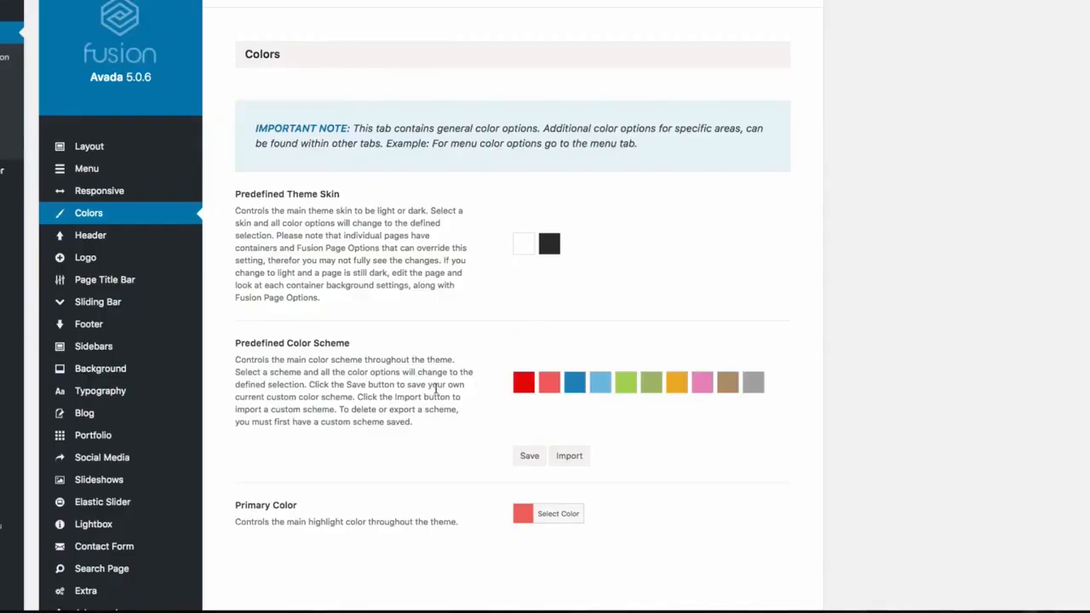
{"action": "scroll", "coordinate": [431, 387], "scroll_direction": "down", "scroll_amount": 2}
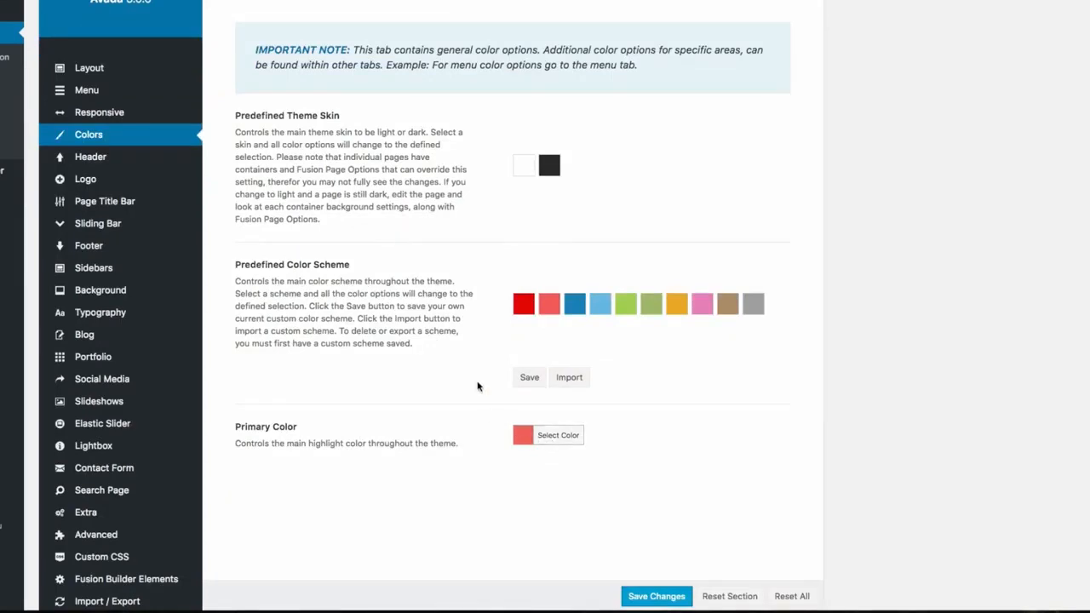
{"action": "scroll", "coordinate": [477, 383], "scroll_direction": "down", "scroll_amount": 1}
Step: Open the header content options and review the header position, header layouts and slider position against the example blog
{"action": "left_click", "coordinate": [104, 138]}
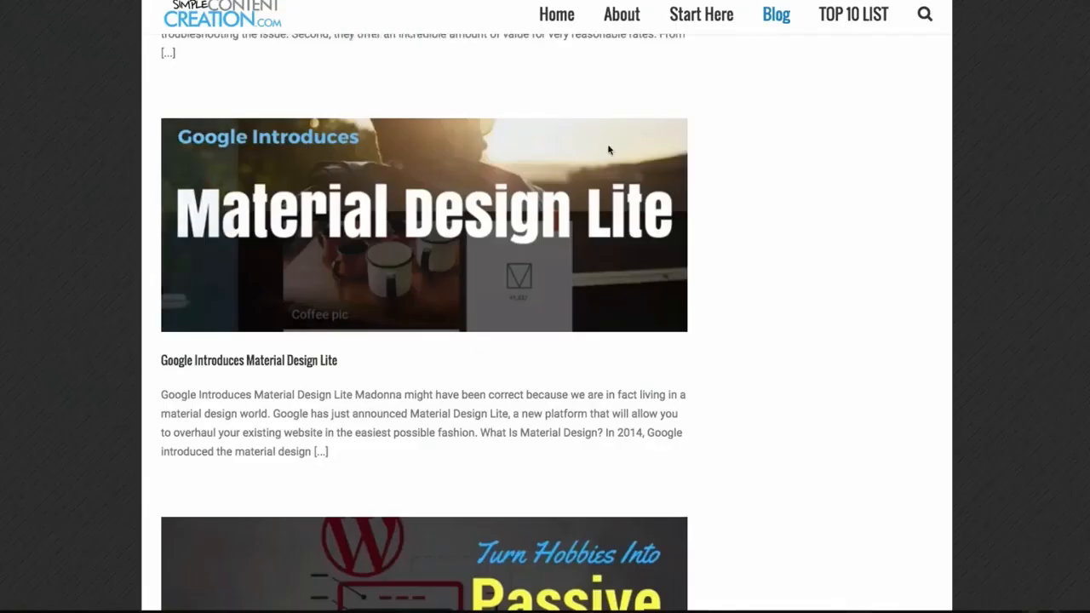
{"action": "scroll", "coordinate": [608, 151], "scroll_direction": "up", "scroll_amount": 5}
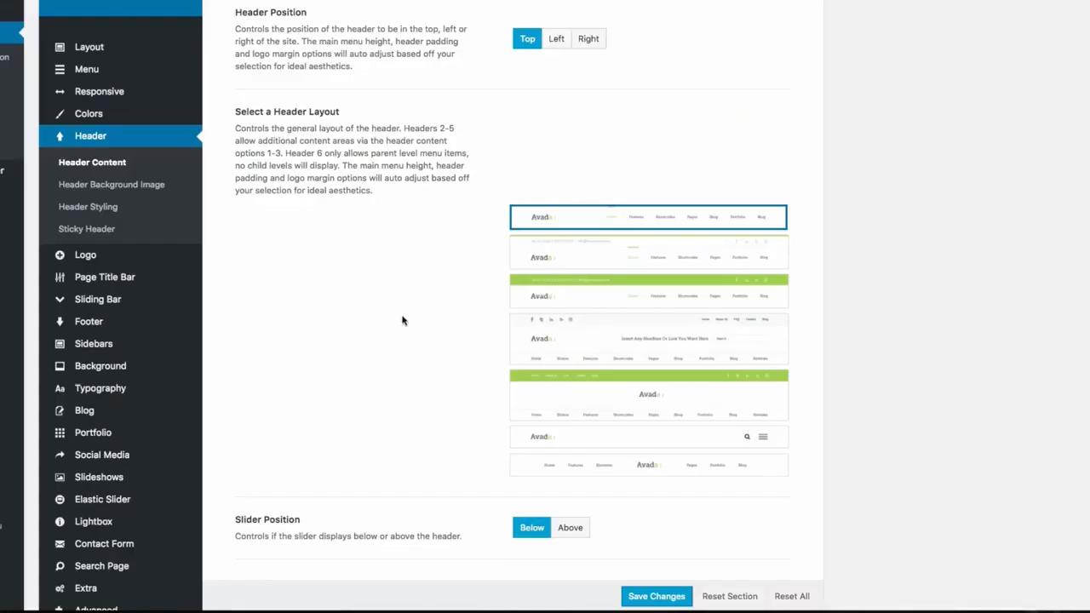
{"action": "scroll", "coordinate": [406, 317], "scroll_direction": "down", "scroll_amount": 1}
{"action": "mouse_move", "coordinate": [628, 214]}
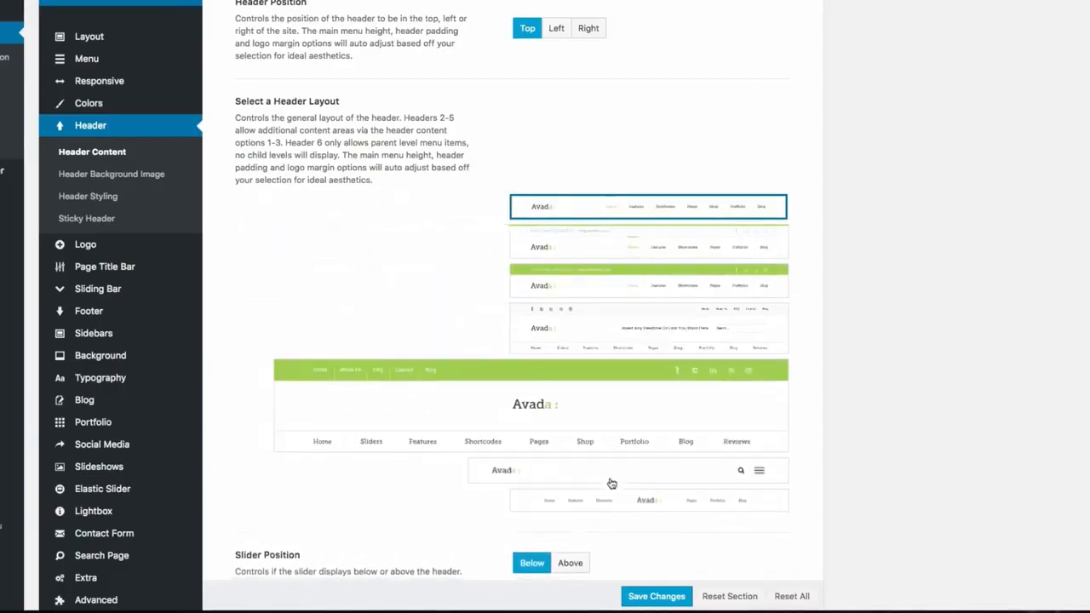
{"action": "scroll", "coordinate": [464, 362], "scroll_direction": "down", "scroll_amount": 3}
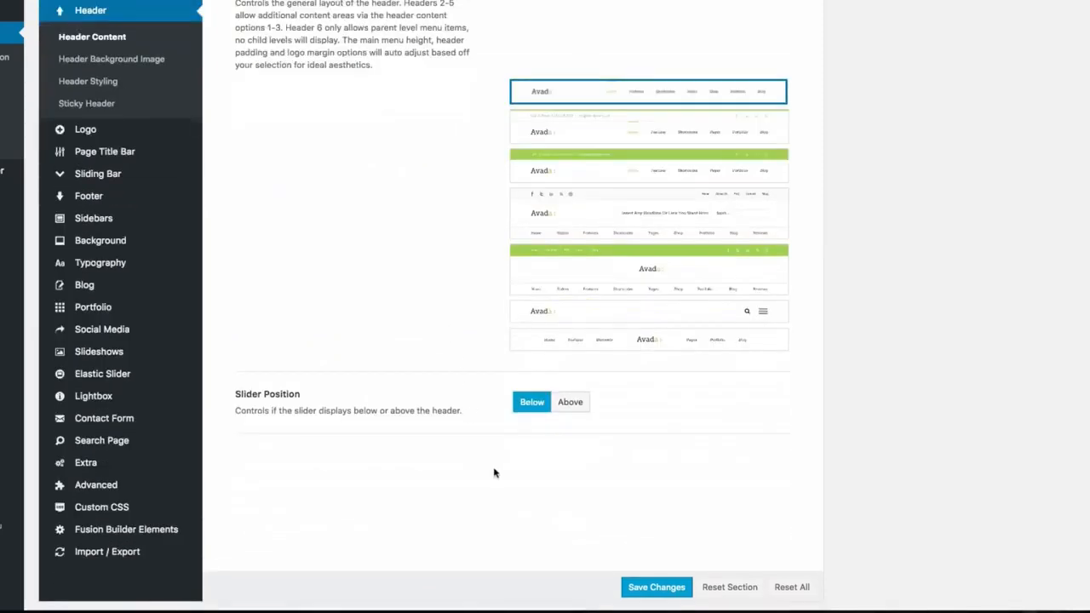
{"action": "scroll", "coordinate": [511, 379], "scroll_direction": "up", "scroll_amount": 6}
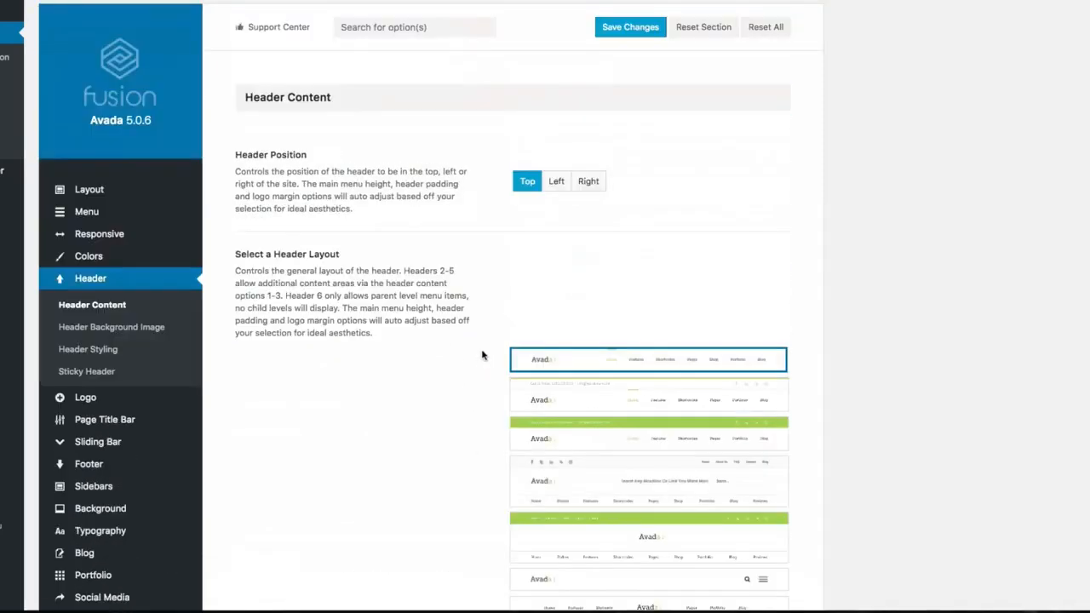
{"action": "scroll", "coordinate": [492, 361], "scroll_direction": "down", "scroll_amount": 1}
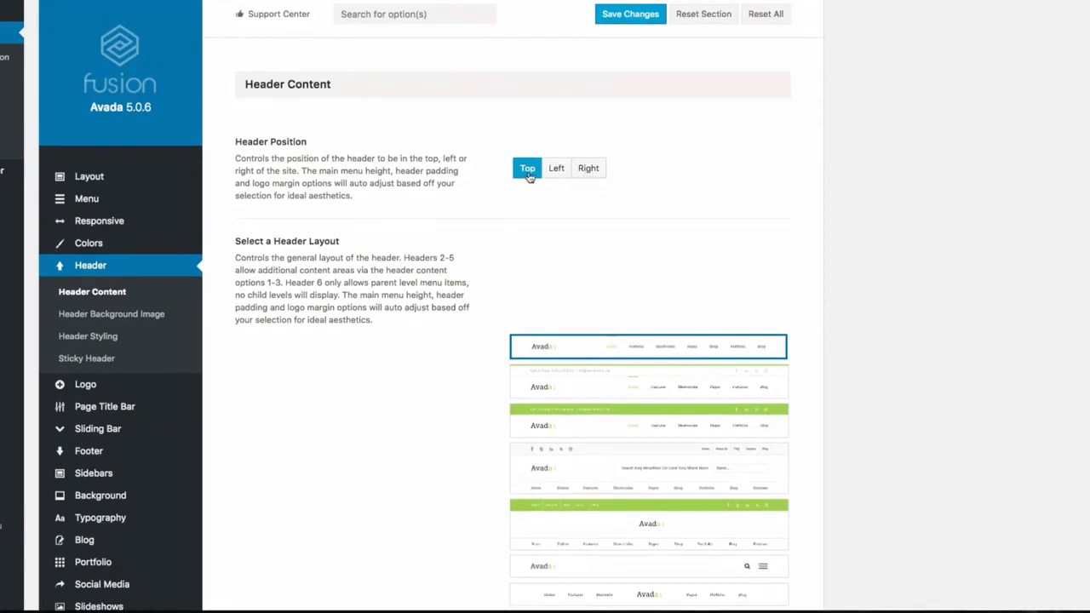
{"action": "scroll", "coordinate": [443, 258], "scroll_direction": "down", "scroll_amount": 2}
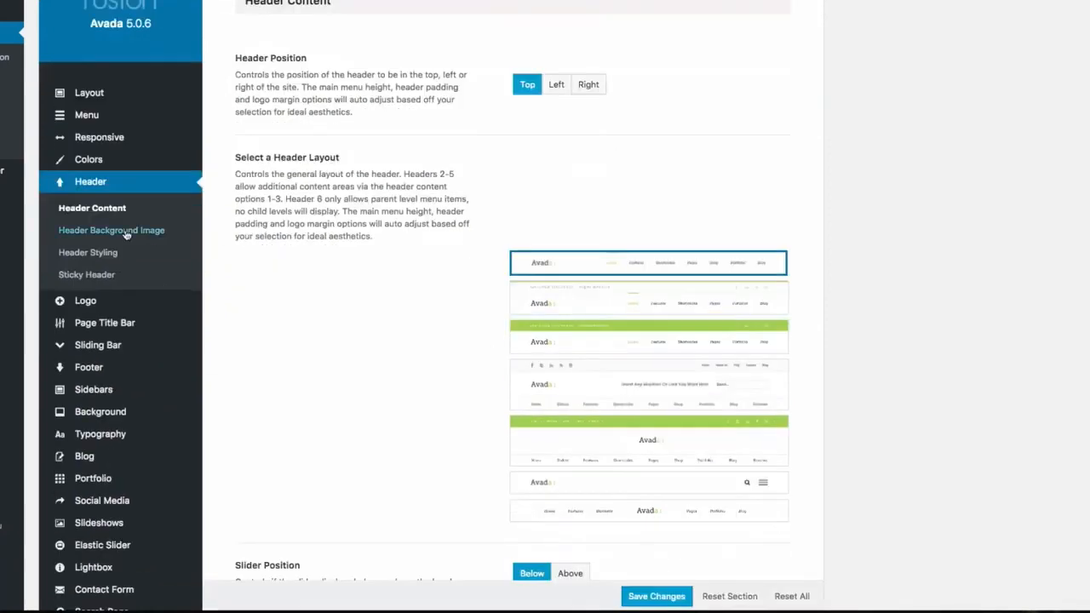
Step: Open the sticky header options and examine how the header behaves on the example blog while moving through the page
{"action": "left_click", "coordinate": [100, 275]}
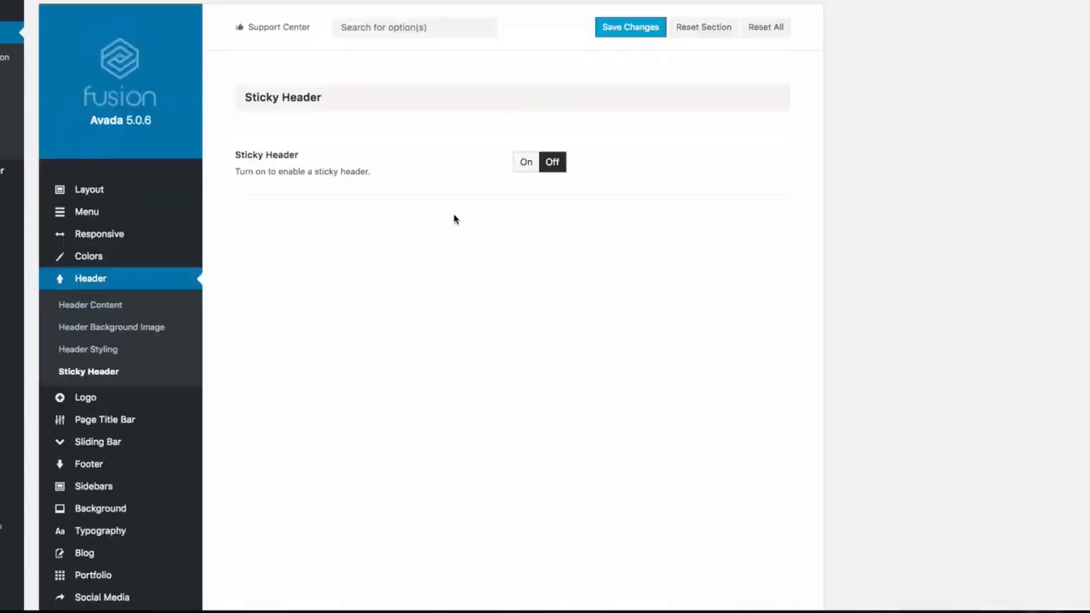
{"action": "scroll", "coordinate": [453, 214], "scroll_direction": "up", "scroll_amount": 2}
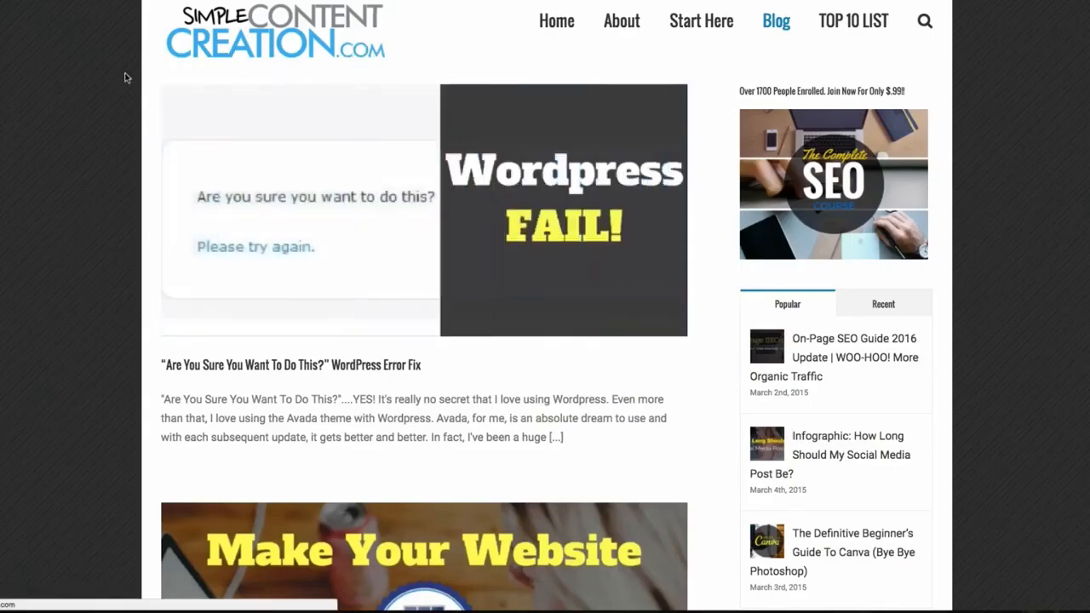
{"action": "scroll", "coordinate": [124, 74], "scroll_direction": "down", "scroll_amount": 2}
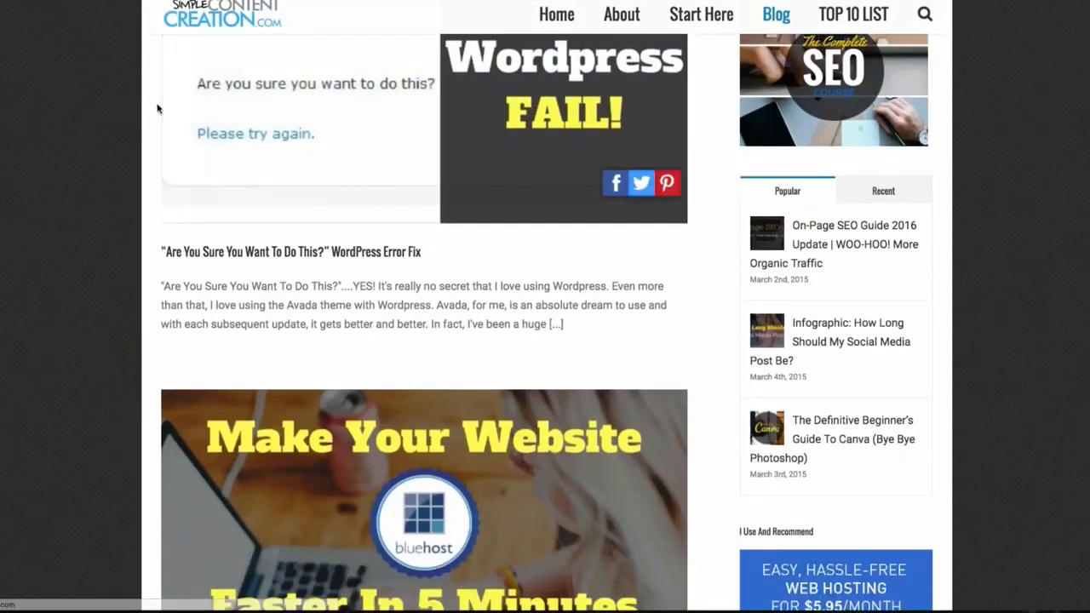
{"action": "scroll", "coordinate": [157, 105], "scroll_direction": "down", "scroll_amount": 4}
{"action": "scroll", "coordinate": [156, 104], "scroll_direction": "down", "scroll_amount": 10}
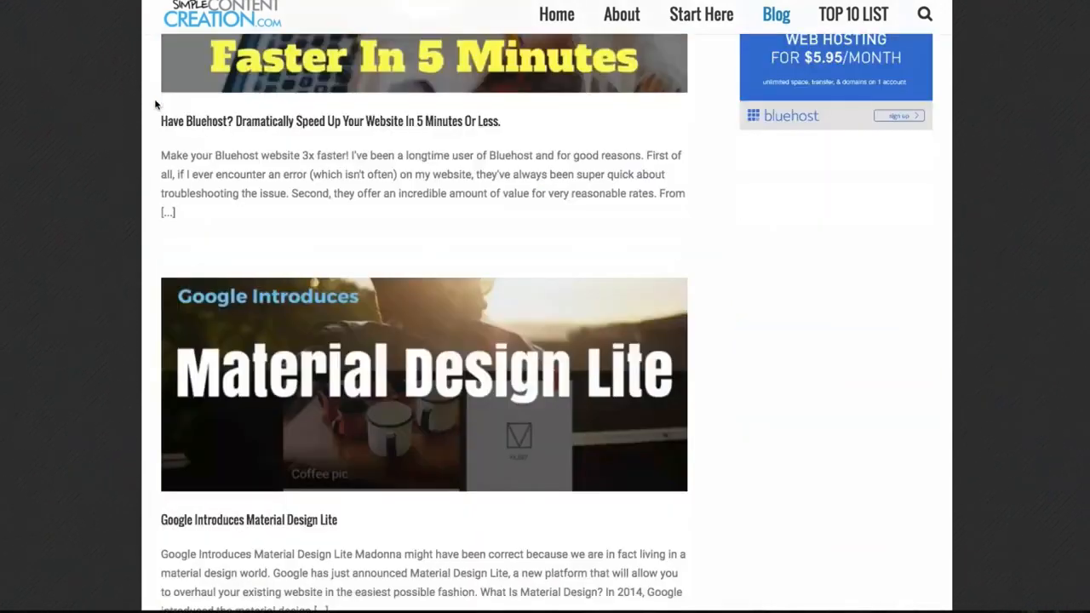
{"action": "scroll", "coordinate": [156, 104], "scroll_direction": "down", "scroll_amount": 3}
{"action": "scroll", "coordinate": [154, 102], "scroll_direction": "up", "scroll_amount": 15}
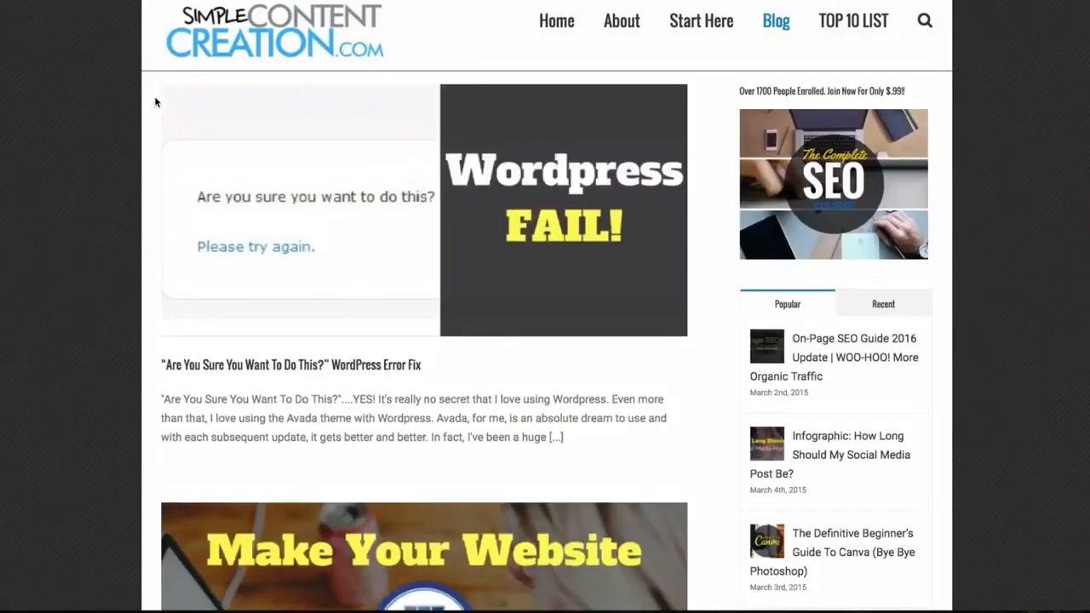
{"action": "scroll", "coordinate": [154, 103], "scroll_direction": "down", "scroll_amount": 6}
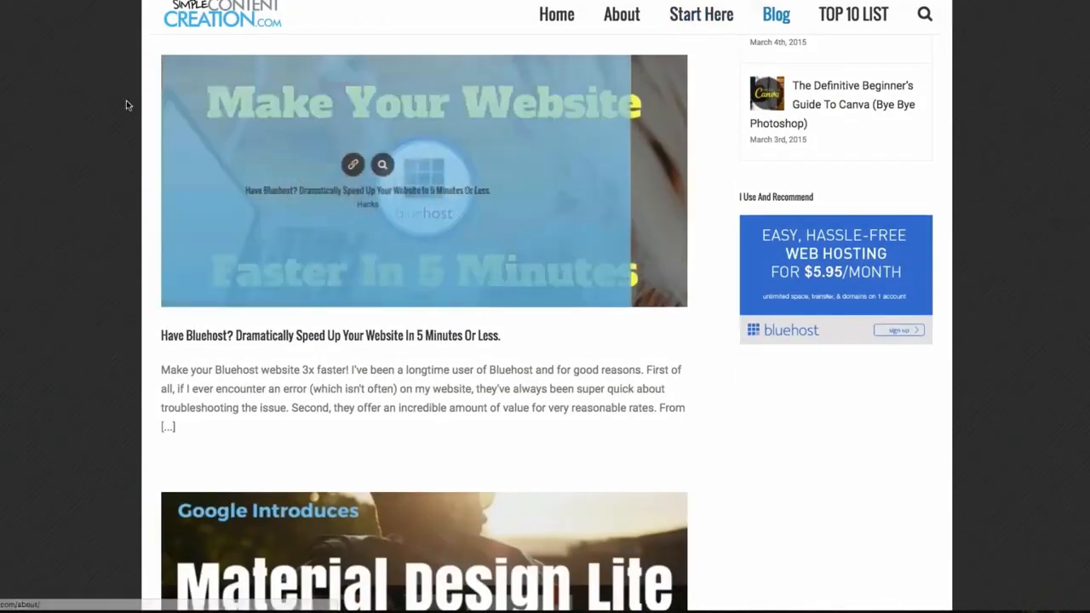
{"action": "scroll", "coordinate": [126, 101], "scroll_direction": "up", "scroll_amount": 8}
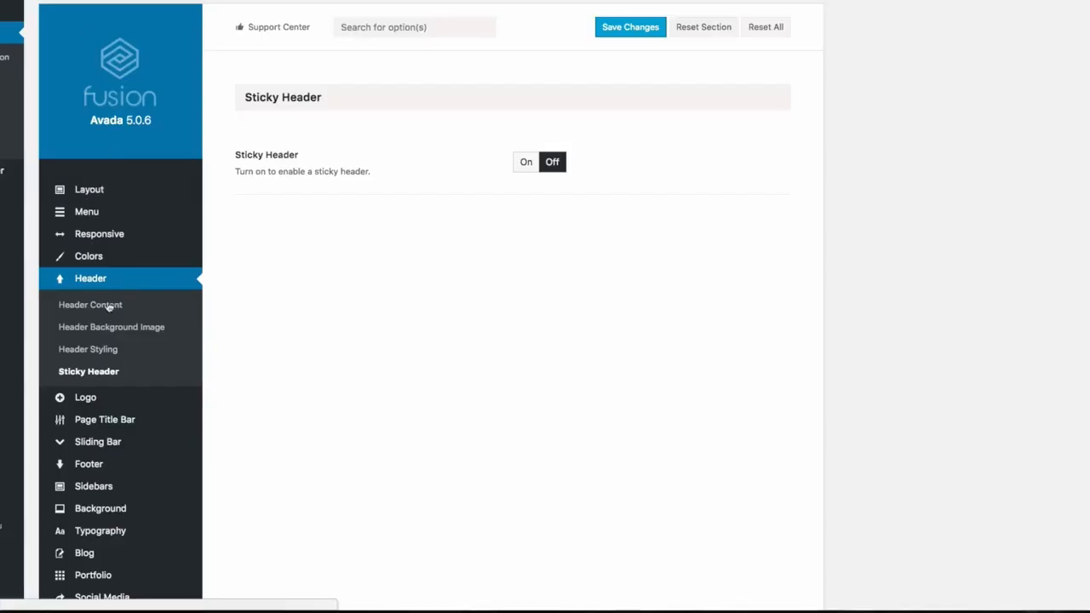
Step: Open the header styling options to review padding, shadow, 100% width and background color
{"action": "left_click", "coordinate": [111, 351]}
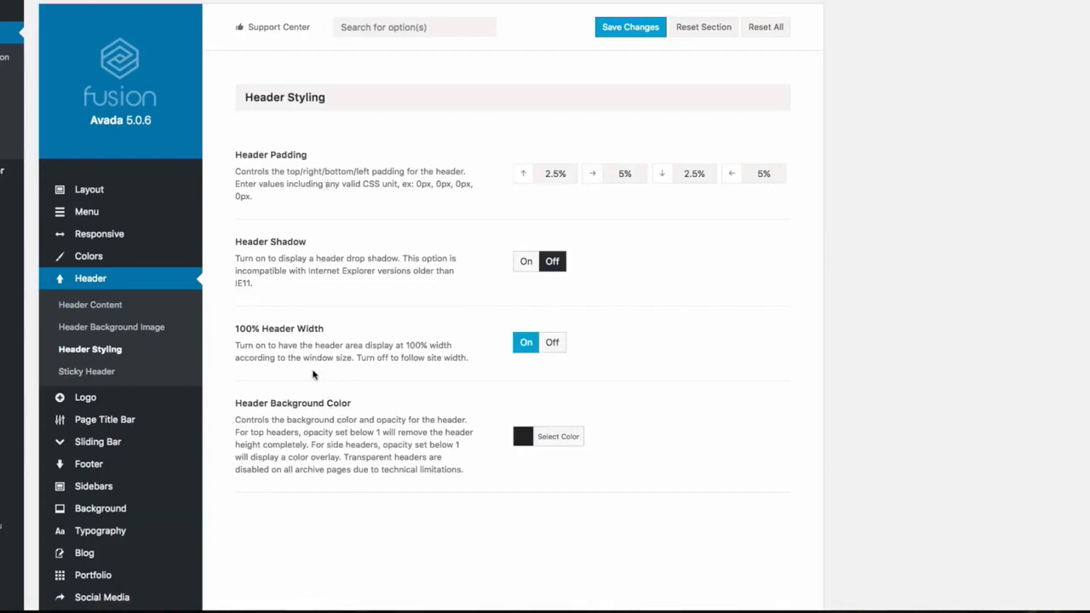
Step: Open the logo options to review alignment, margins and the default, sticky header and mobile logos, plus the favicon uploads
{"action": "scroll", "coordinate": [288, 354], "scroll_direction": "down", "scroll_amount": 2}
{"action": "left_click", "coordinate": [89, 329]}
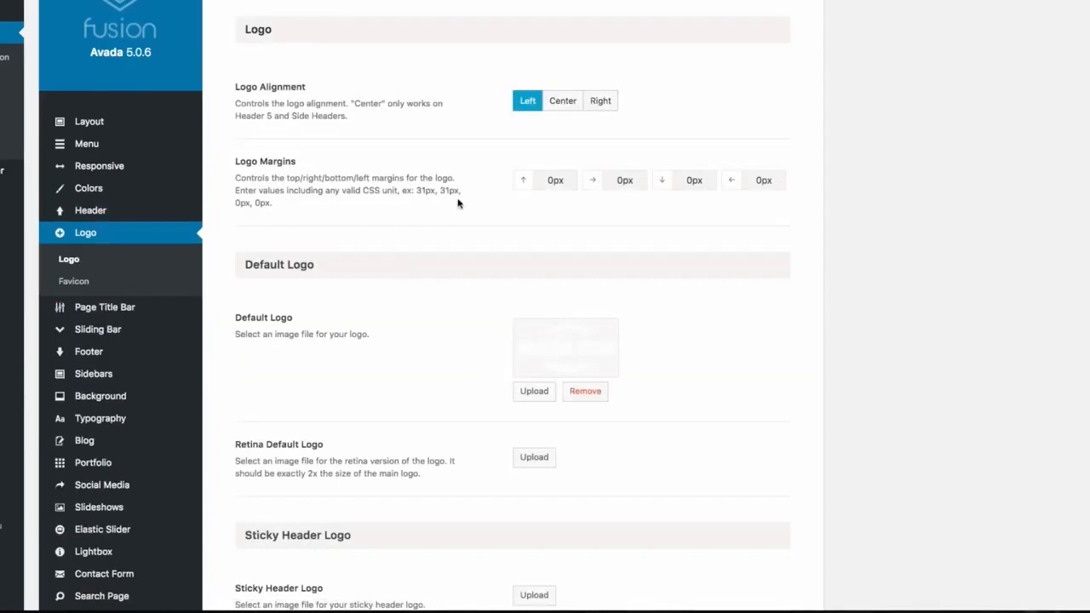
{"action": "scroll", "coordinate": [458, 202], "scroll_direction": "down", "scroll_amount": 2}
{"action": "scroll", "coordinate": [387, 311], "scroll_direction": "down", "scroll_amount": 3}
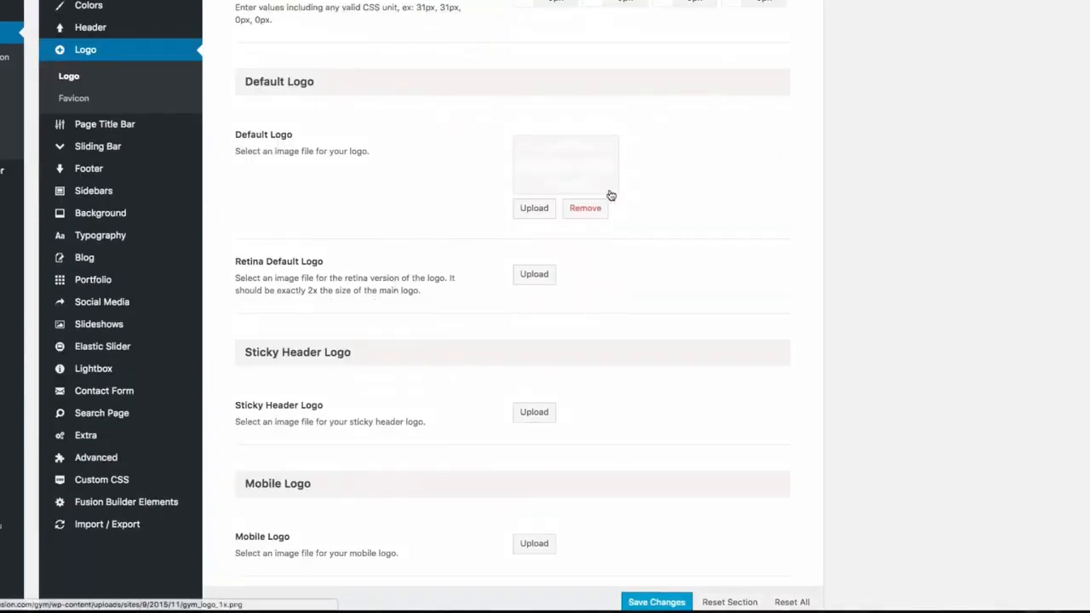
{"action": "scroll", "coordinate": [408, 177], "scroll_direction": "down", "scroll_amount": 1}
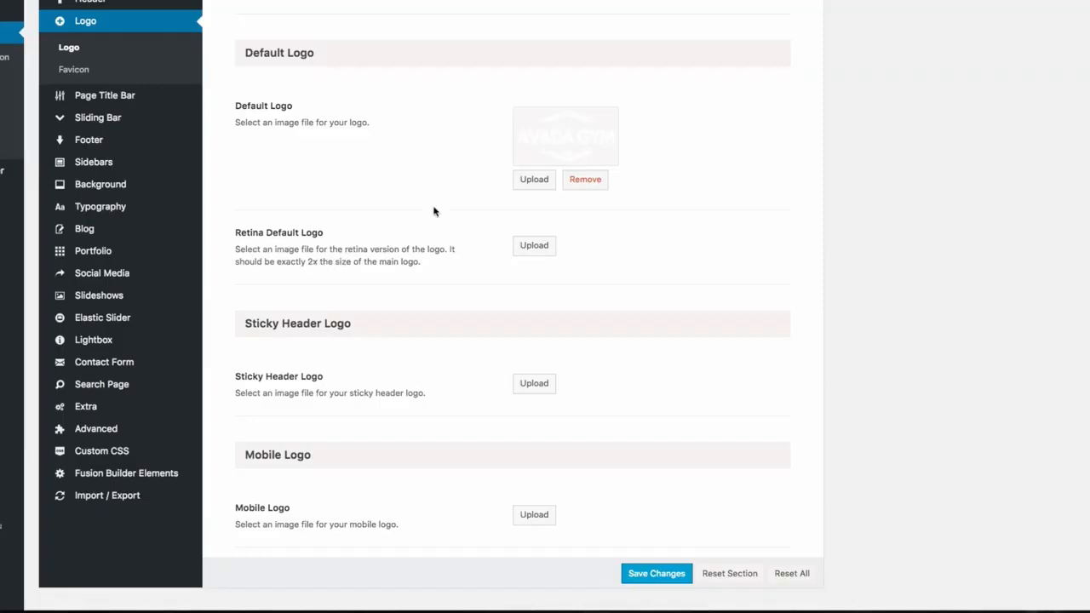
{"action": "scroll", "coordinate": [366, 264], "scroll_direction": "down", "scroll_amount": 1}
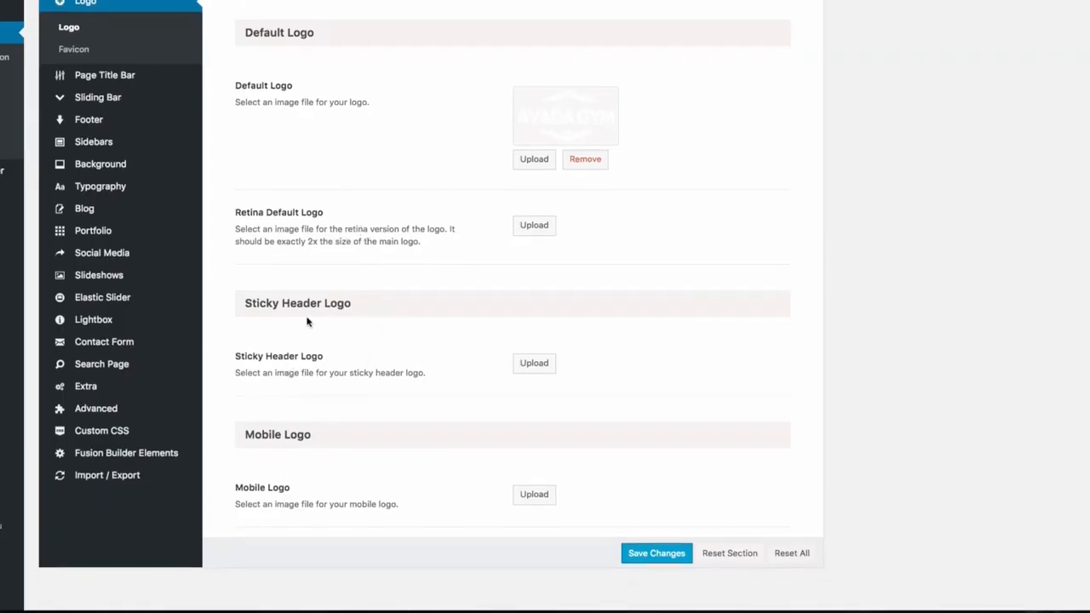
{"action": "scroll", "coordinate": [324, 289], "scroll_direction": "up", "scroll_amount": 5}
{"action": "scroll", "coordinate": [316, 309], "scroll_direction": "down", "scroll_amount": 2}
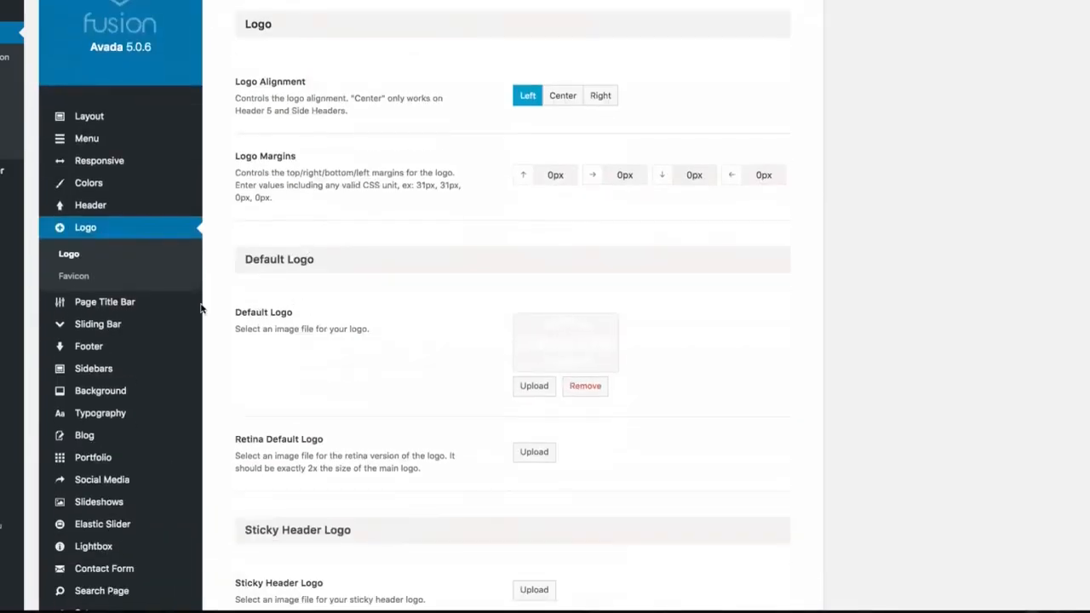
{"action": "left_click", "coordinate": [77, 279]}
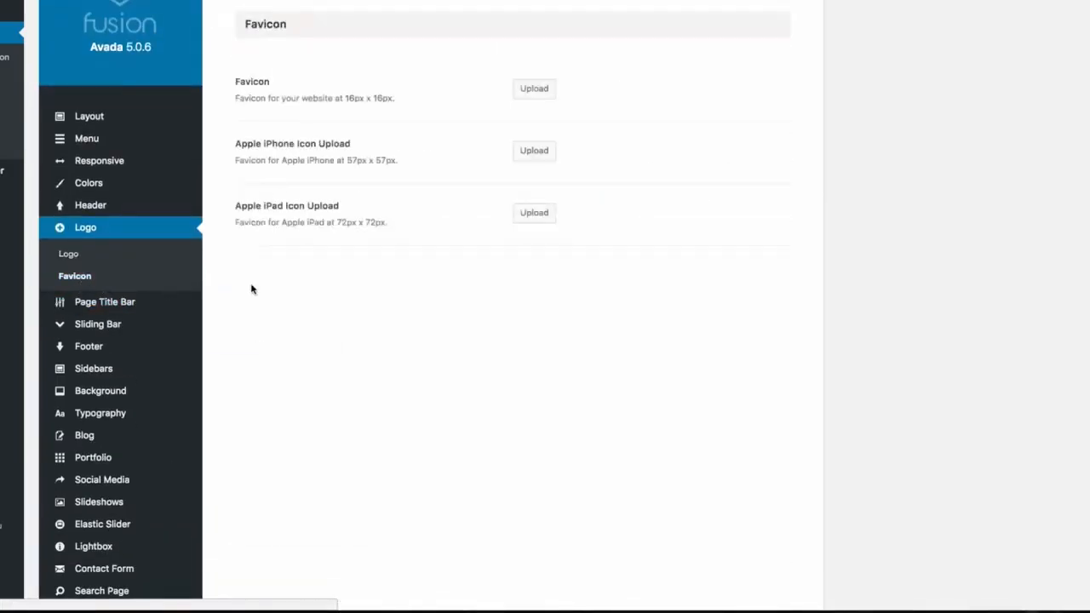
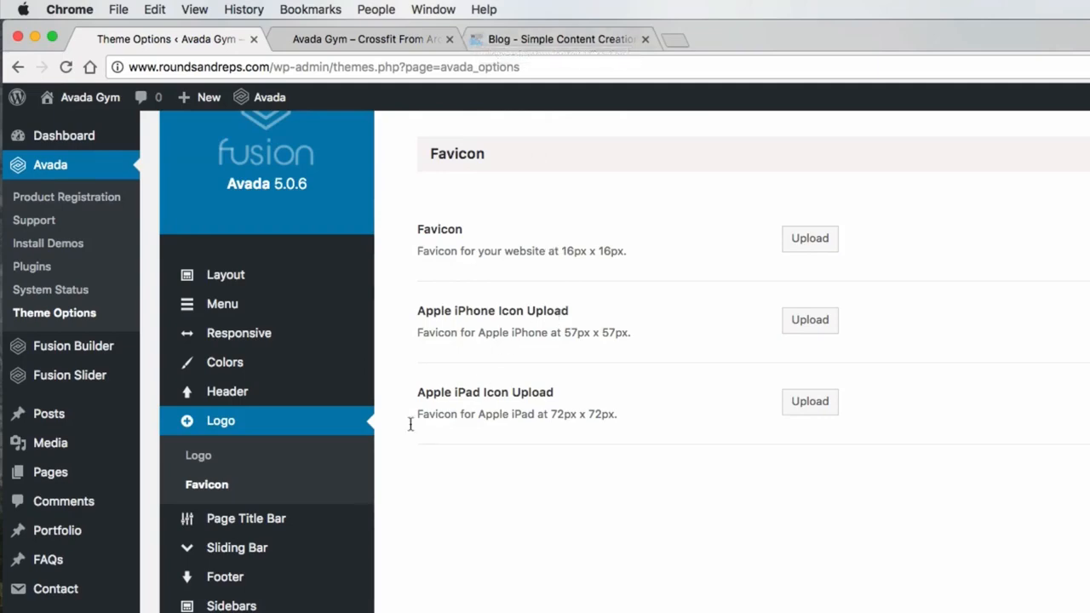
Step: Open the footer content options and review the widgets, columns, special effects and copyright settings against the example blog's footer
{"action": "left_click", "coordinate": [290, 519]}
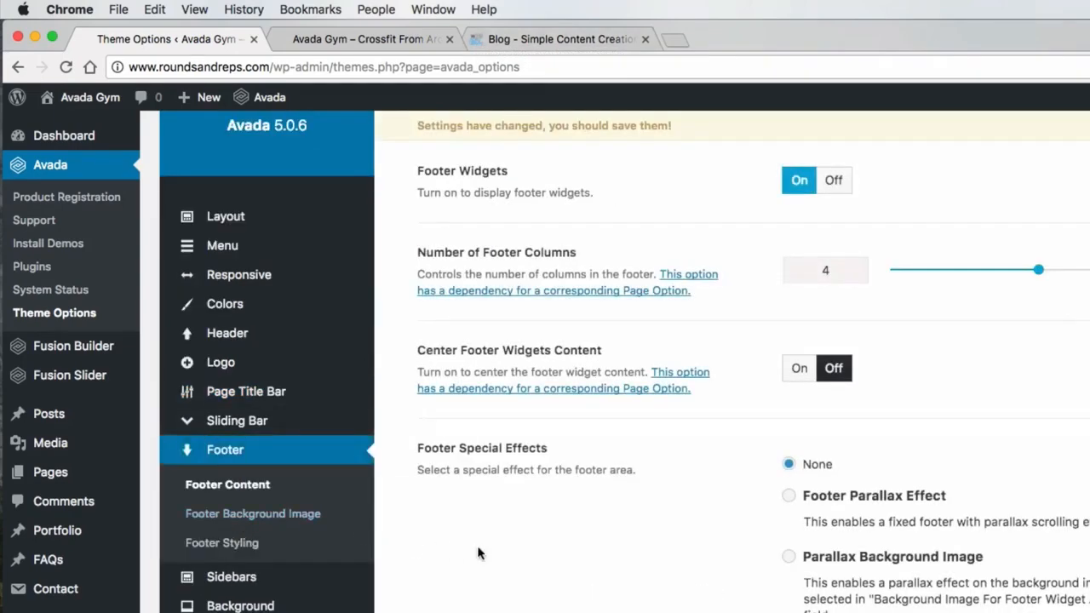
{"action": "left_click", "coordinate": [560, 40]}
{"action": "scroll", "coordinate": [452, 411], "scroll_direction": "down", "scroll_amount": 15}
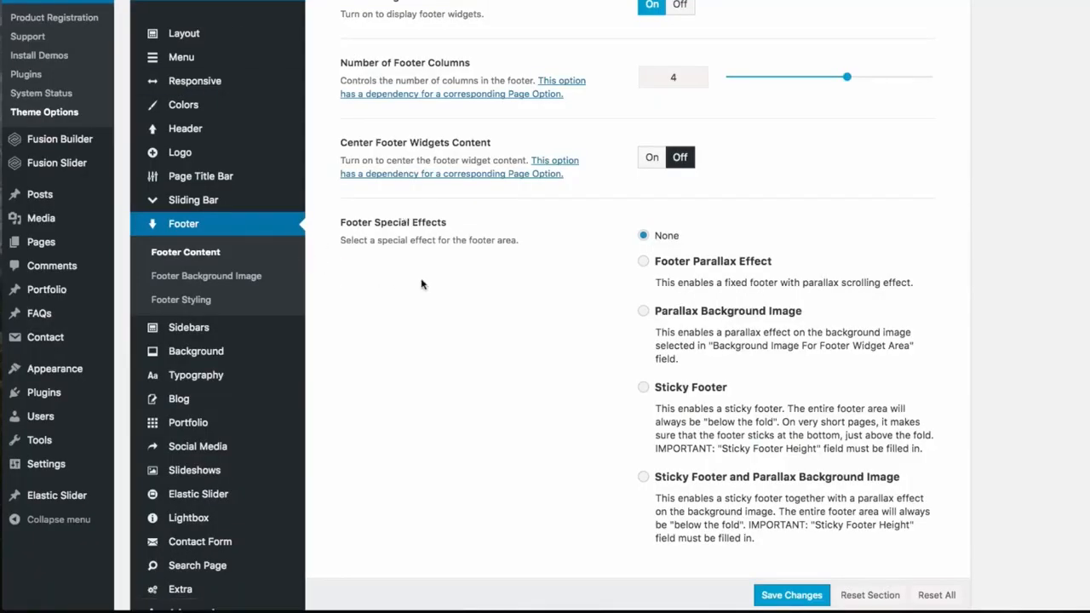
{"action": "scroll", "coordinate": [485, 293], "scroll_direction": "up", "scroll_amount": 3}
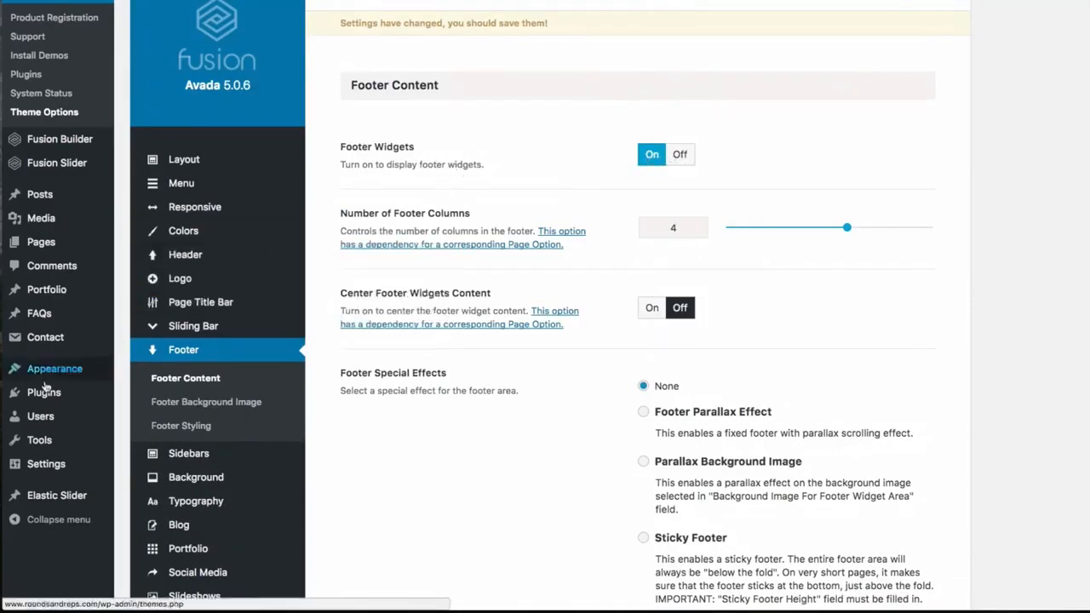
{"action": "mouse_move", "coordinate": [58, 379]}
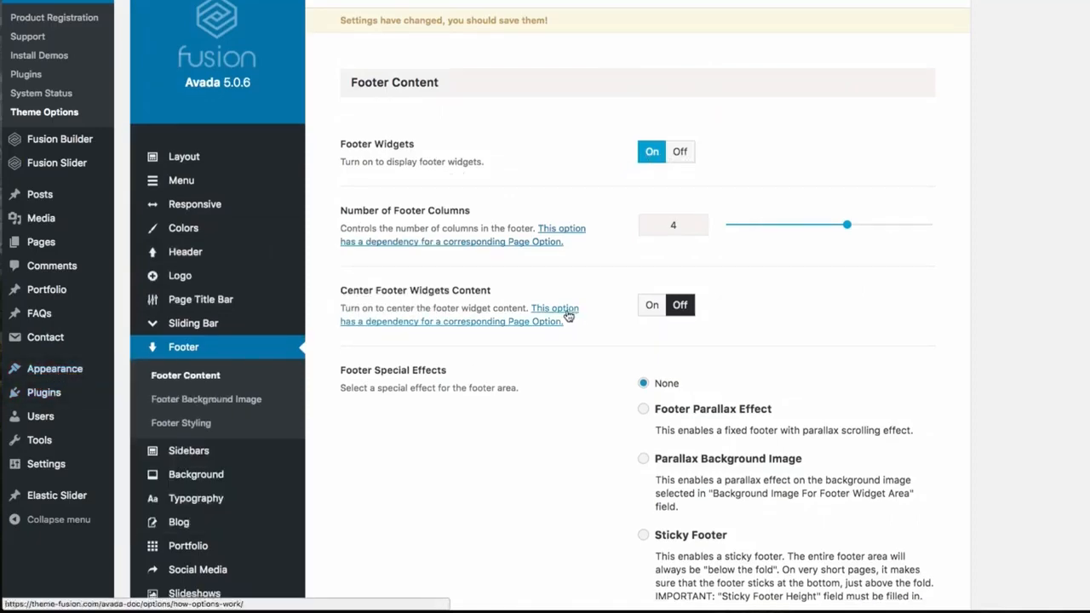
{"action": "scroll", "coordinate": [557, 295], "scroll_direction": "down", "scroll_amount": 5}
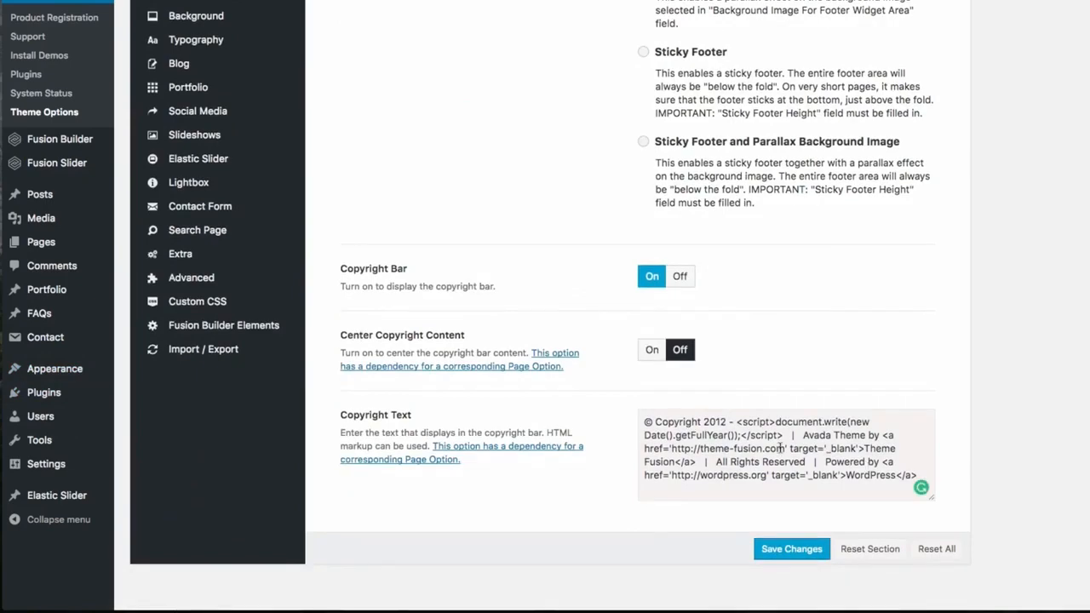
{"action": "scroll", "coordinate": [511, 158], "scroll_direction": "up", "scroll_amount": 3}
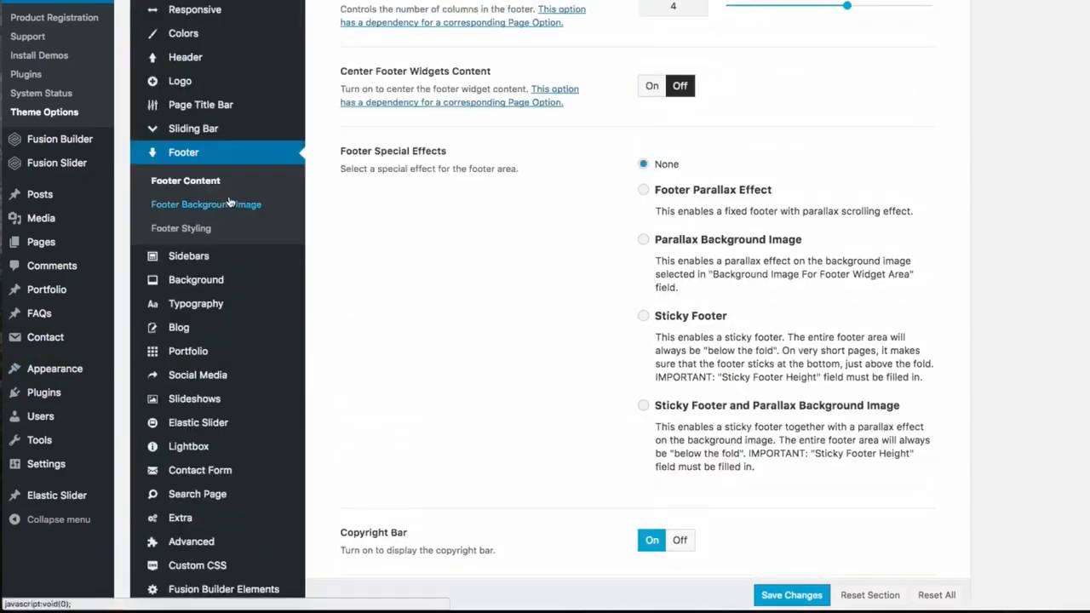
Step: Open the body typography options and examine the font family choices and other body text settings
{"action": "mouse_move", "coordinate": [253, 259]}
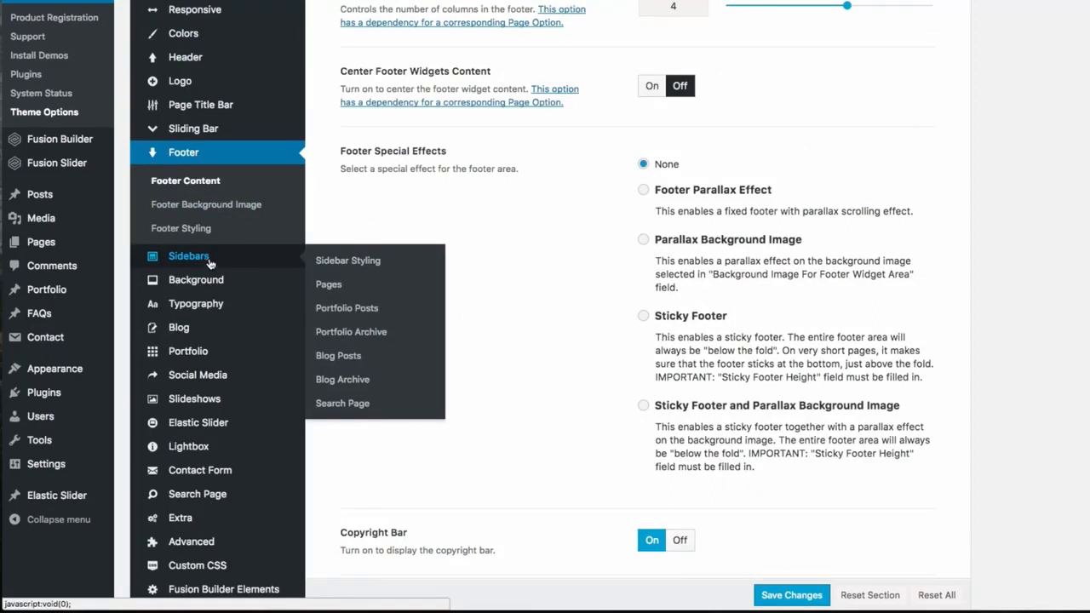
{"action": "mouse_move", "coordinate": [201, 283]}
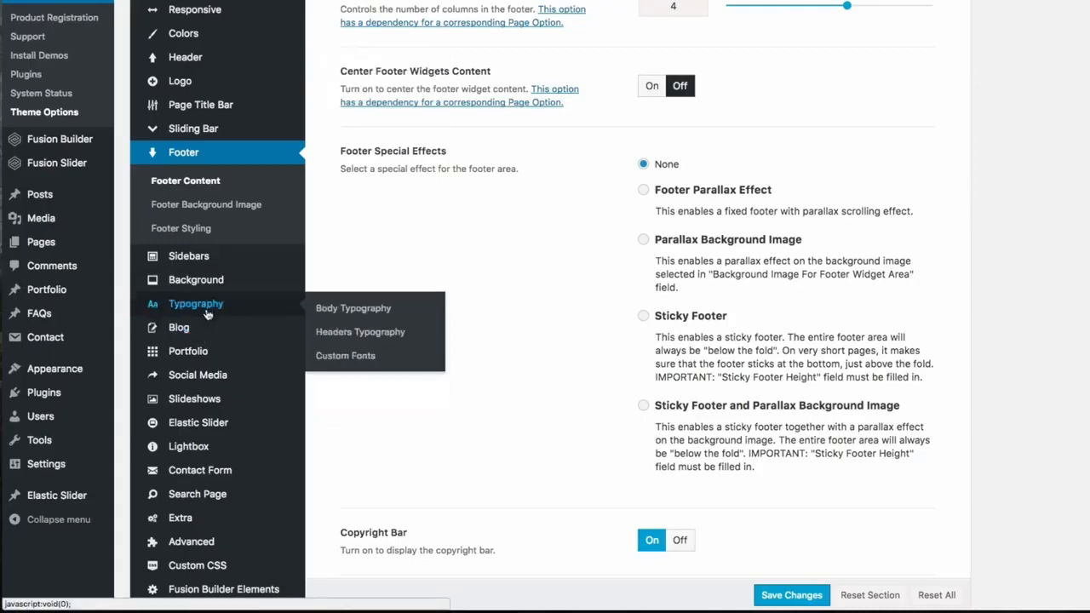
{"action": "left_click", "coordinate": [207, 313]}
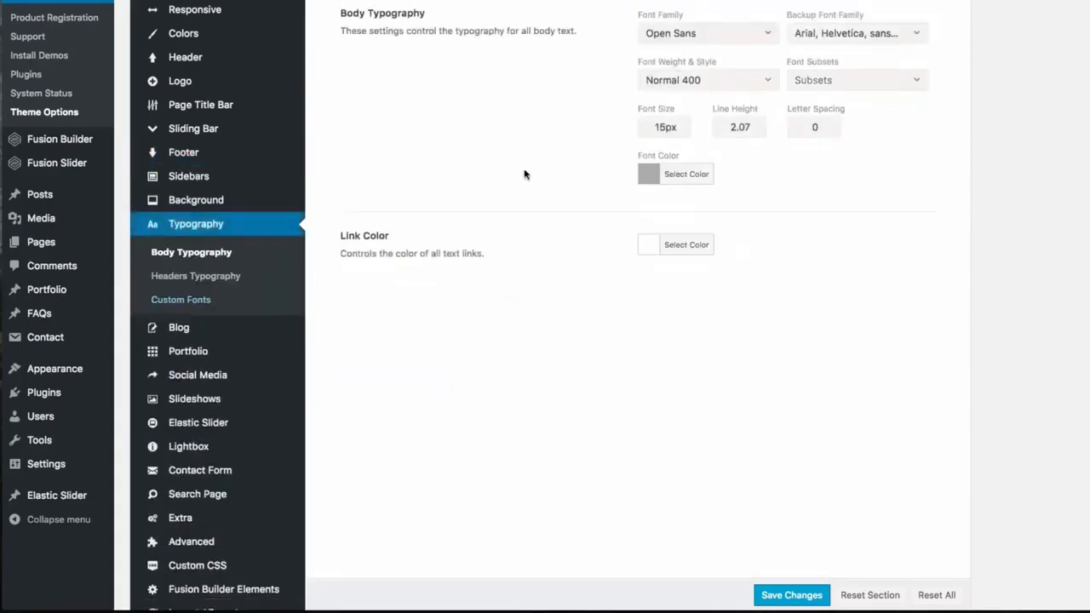
{"action": "scroll", "coordinate": [524, 174], "scroll_direction": "up", "scroll_amount": 5}
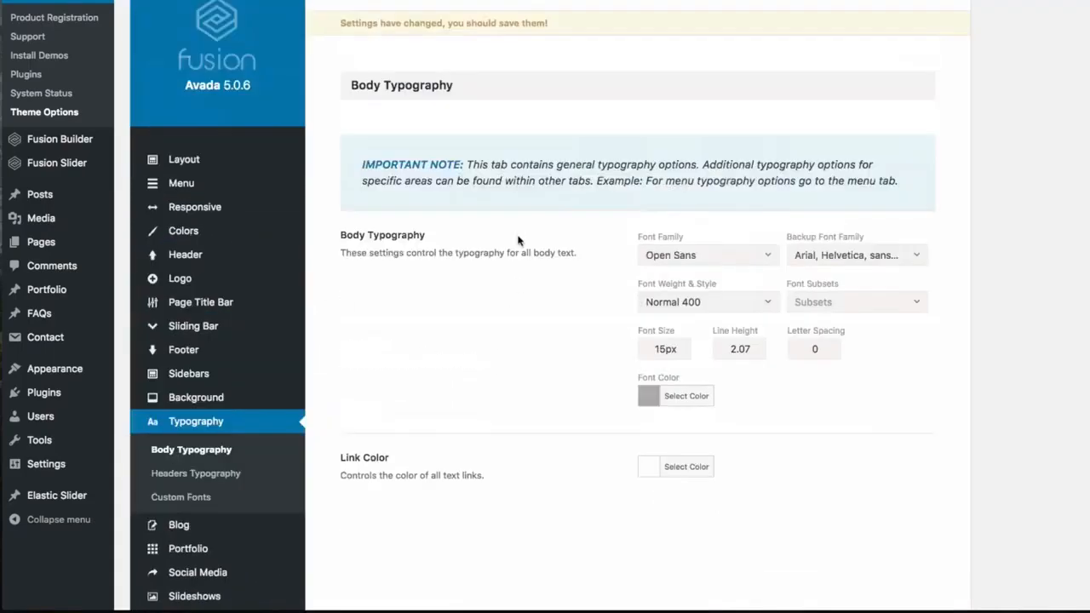
{"action": "left_click", "coordinate": [770, 261]}
{"action": "left_click", "coordinate": [545, 300]}
Step: Open the headers typography options to review the font settings for the H1 and H2 headers
{"action": "left_click", "coordinate": [218, 473]}
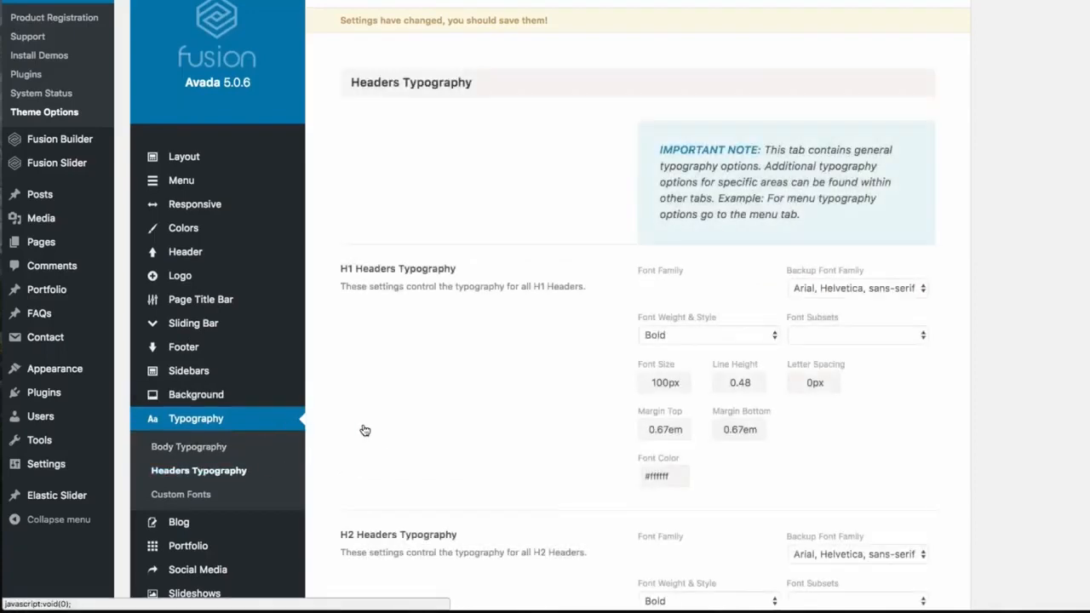
{"action": "scroll", "coordinate": [477, 315], "scroll_direction": "down", "scroll_amount": 3}
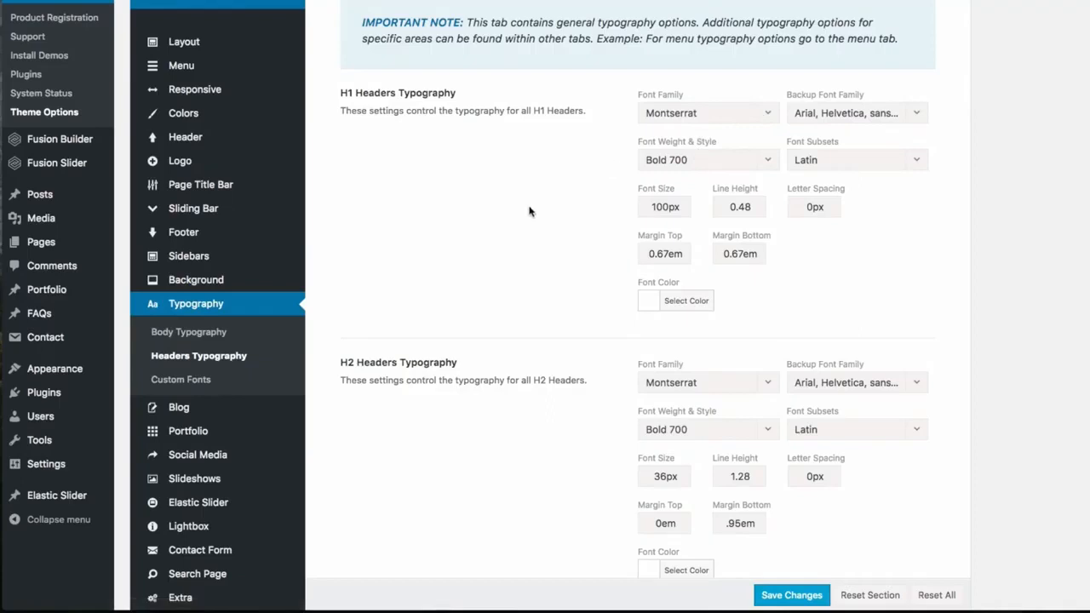
{"action": "scroll", "coordinate": [366, 332], "scroll_direction": "down", "scroll_amount": 1}
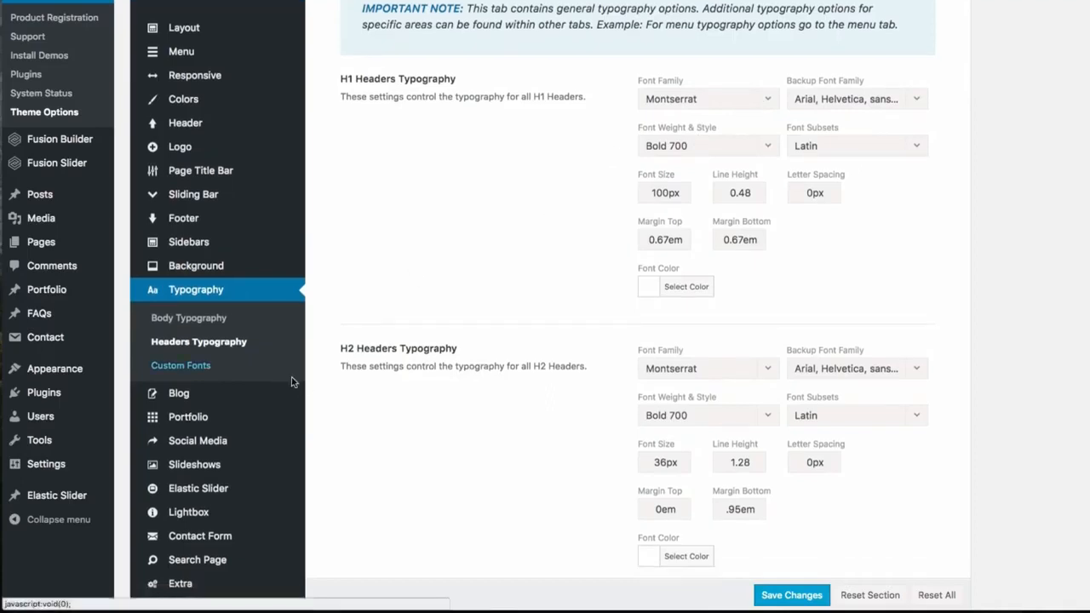
Step: Open the general blog options to review the page title bar, blog title, subtitle, layout and pagination settings
{"action": "scroll", "coordinate": [428, 255], "scroll_direction": "down", "scroll_amount": 2}
{"action": "left_click", "coordinate": [175, 342]}
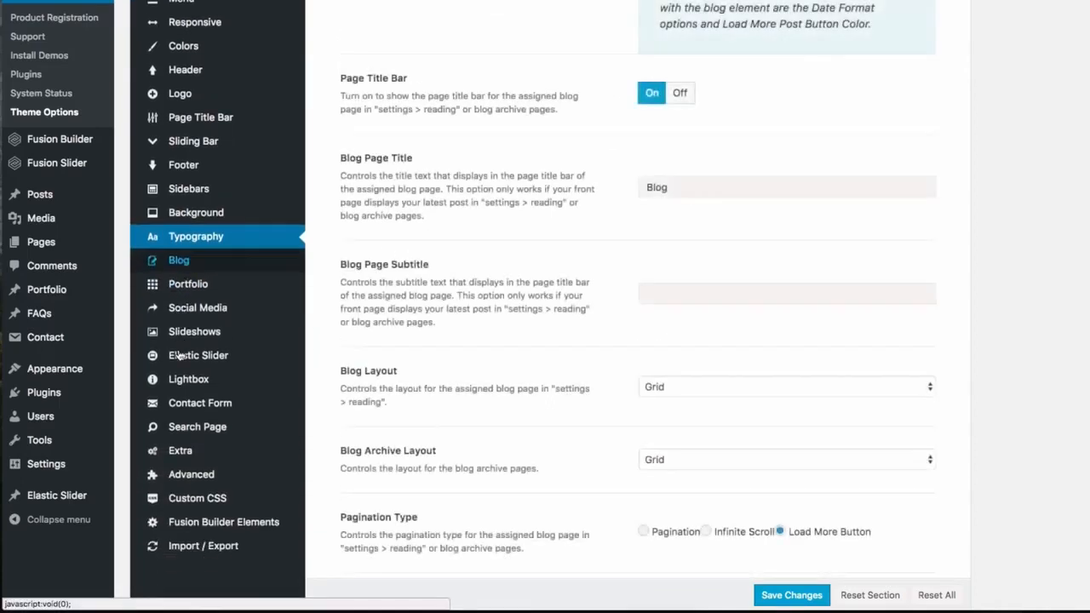
{"action": "scroll", "coordinate": [493, 206], "scroll_direction": "up", "scroll_amount": 3}
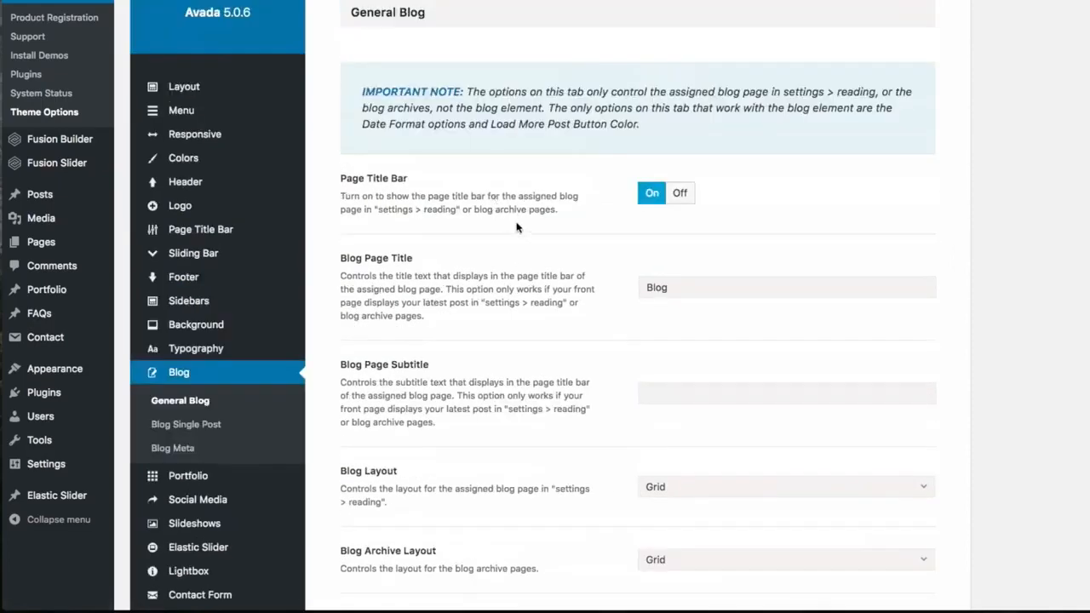
{"action": "scroll", "coordinate": [588, 235], "scroll_direction": "down", "scroll_amount": 2}
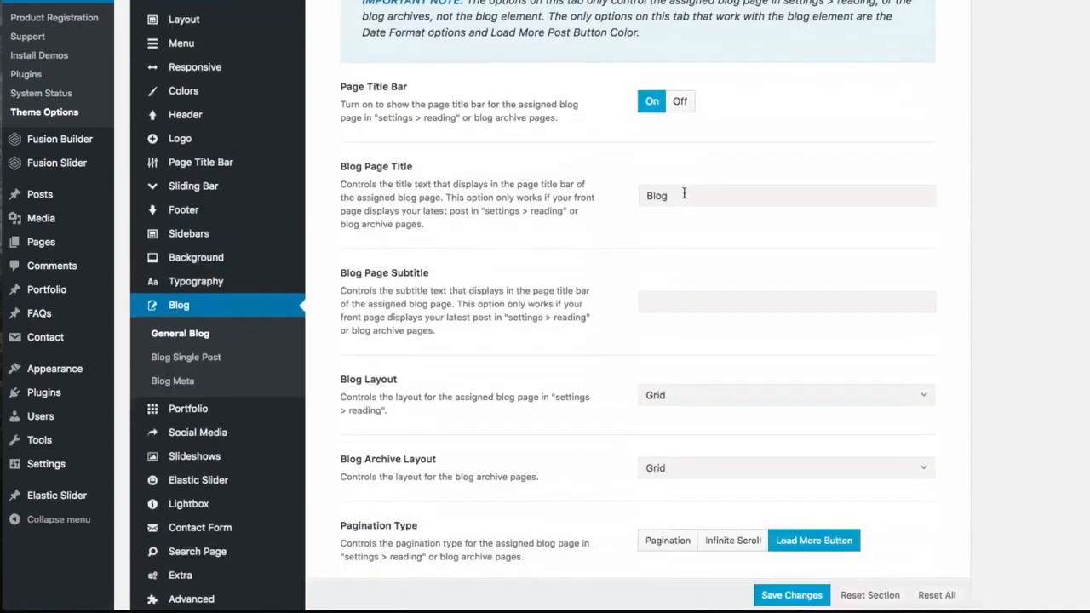
{"action": "scroll", "coordinate": [610, 213], "scroll_direction": "down", "scroll_amount": 4}
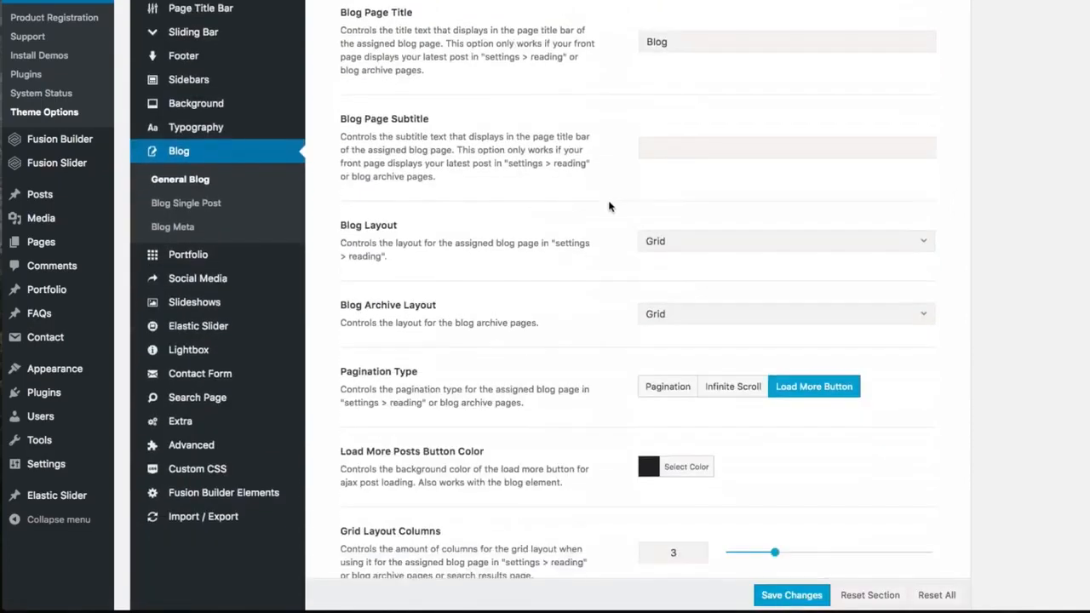
Step: Show the available blog layout choices and compare them with how posts are laid out on the example blog
{"action": "left_click", "coordinate": [915, 245]}
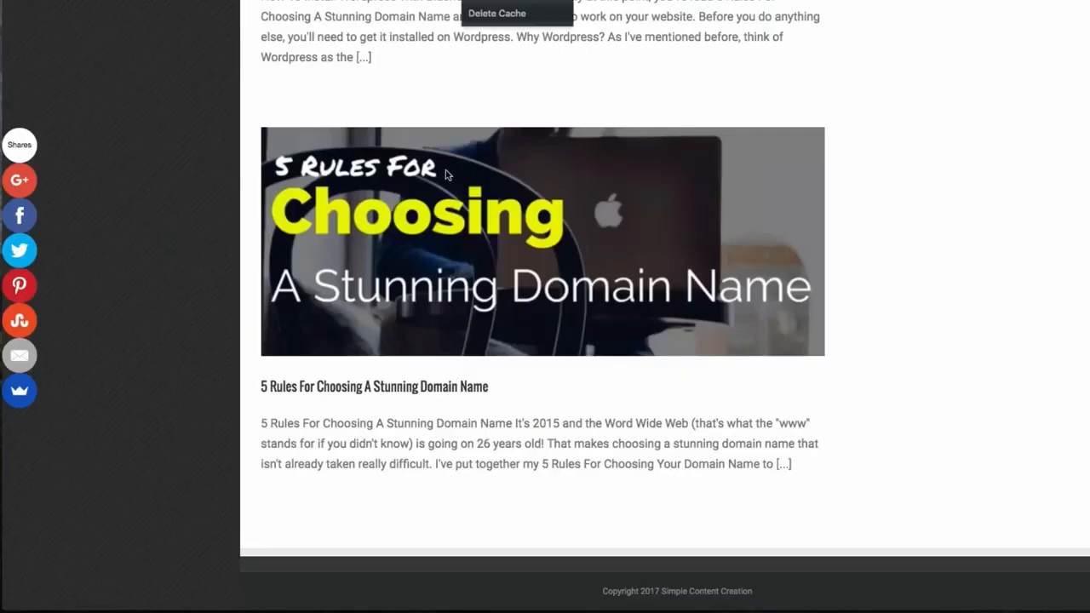
{"action": "scroll", "coordinate": [735, 261], "scroll_direction": "up", "scroll_amount": 15}
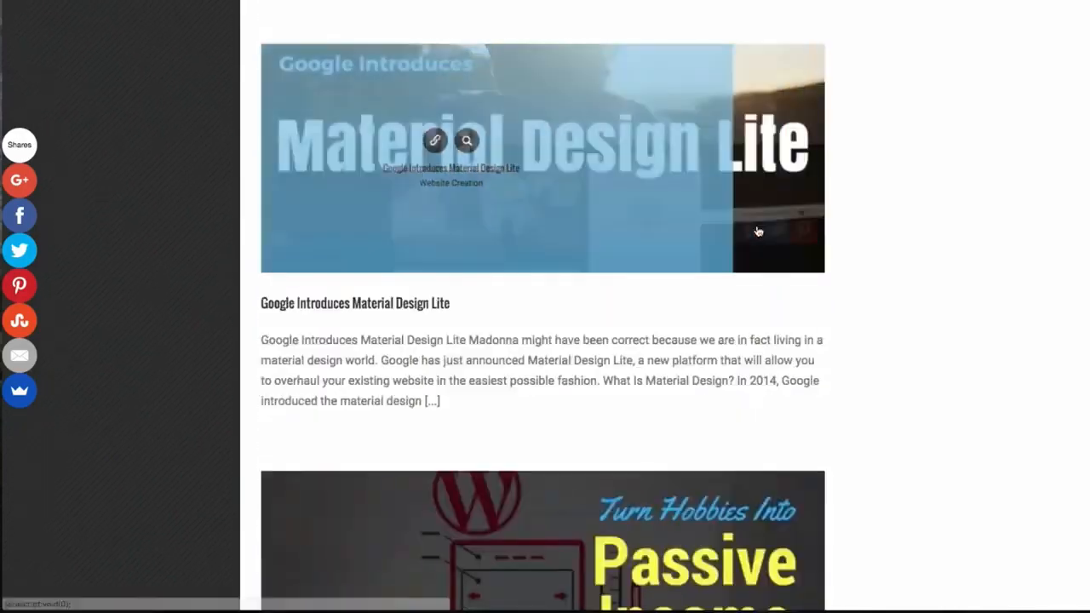
{"action": "scroll", "coordinate": [758, 231], "scroll_direction": "up", "scroll_amount": 10}
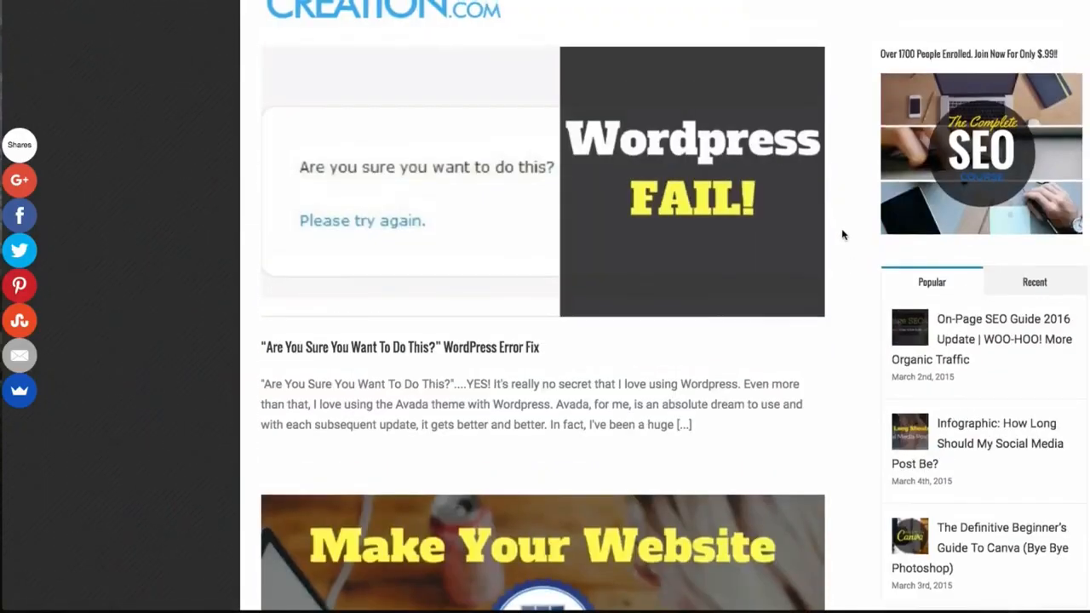
{"action": "scroll", "coordinate": [833, 266], "scroll_direction": "down", "scroll_amount": 3}
{"action": "scroll", "coordinate": [830, 262], "scroll_direction": "down", "scroll_amount": 2}
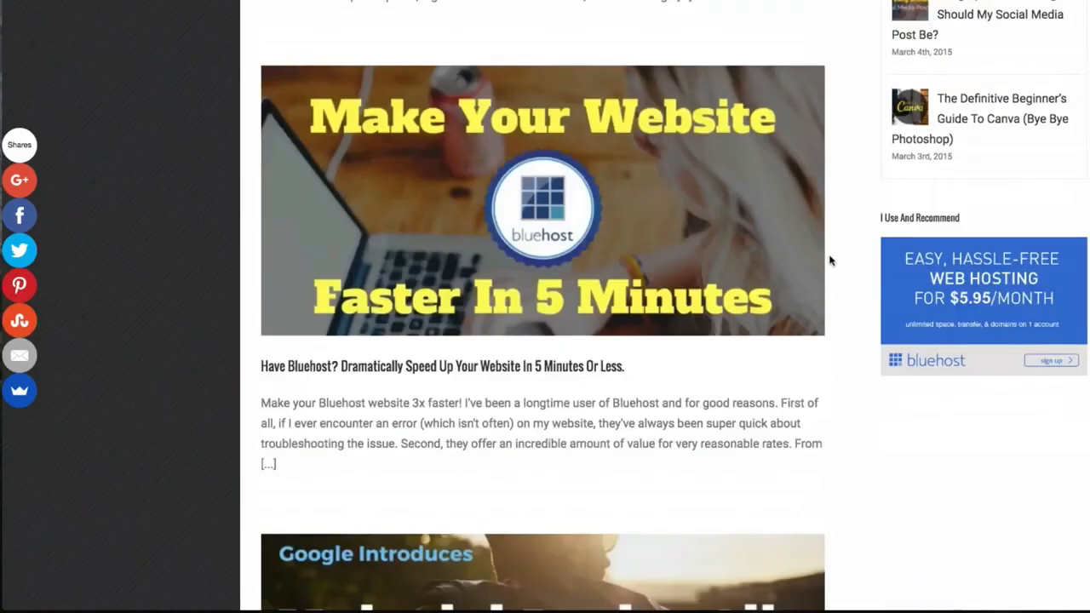
{"action": "mouse_move", "coordinate": [644, 246]}
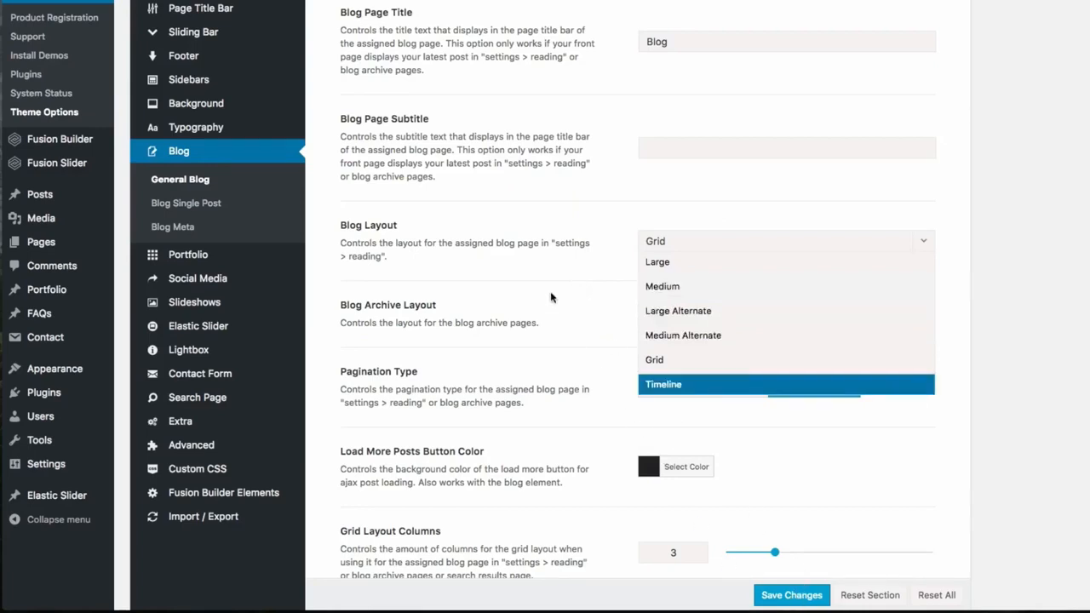
{"action": "scroll", "coordinate": [551, 297], "scroll_direction": "down", "scroll_amount": 1}
Step: Open the social media icons options to review the Facebook, Flickr, Twitter and Instagram link entries
{"action": "mouse_move", "coordinate": [197, 218]}
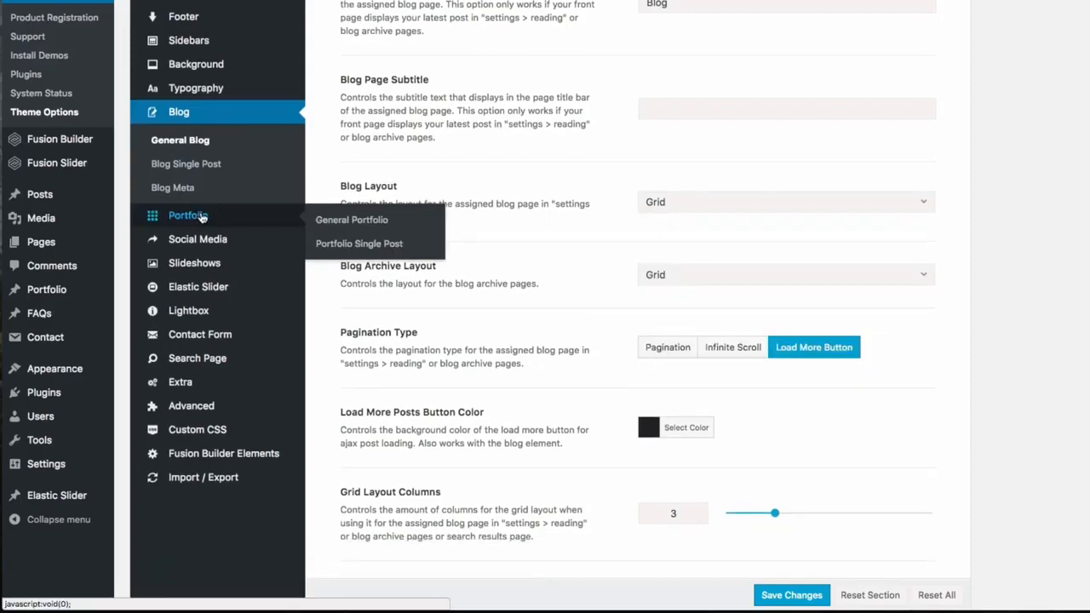
{"action": "mouse_move", "coordinate": [205, 248]}
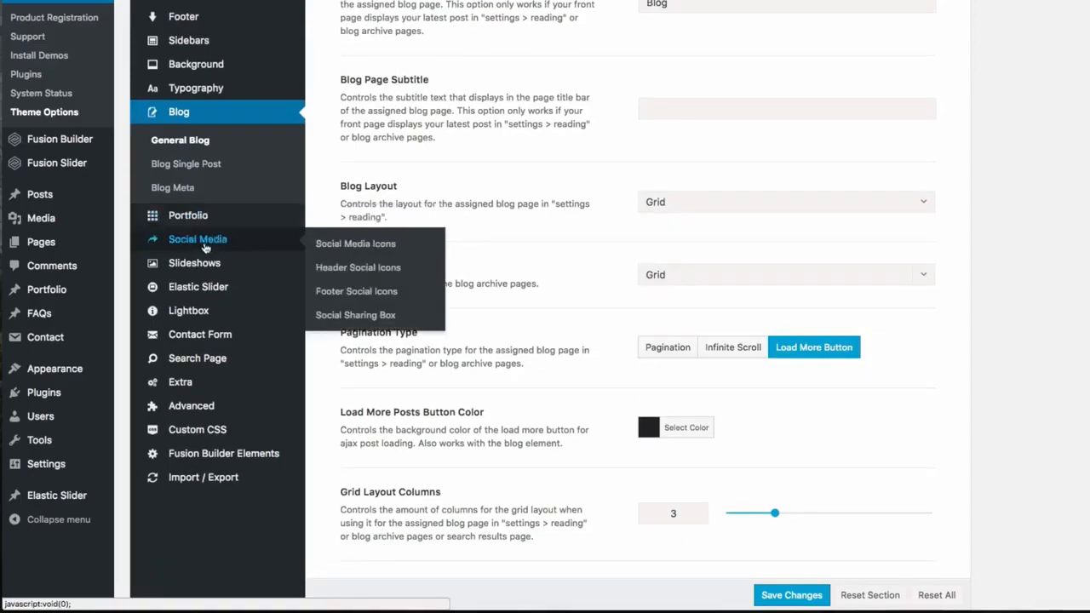
{"action": "left_click", "coordinate": [379, 247]}
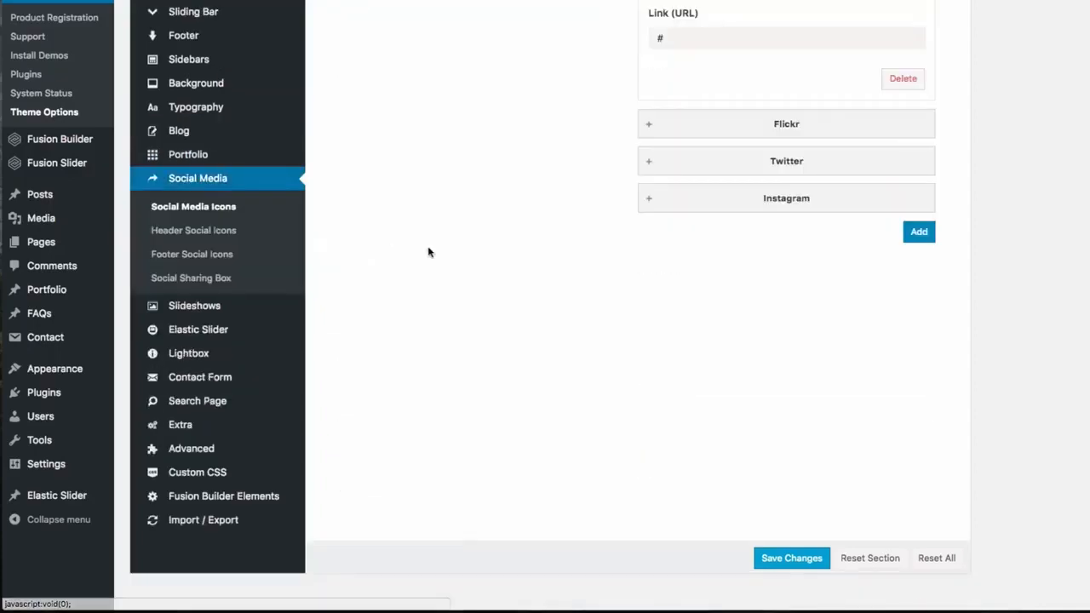
{"action": "scroll", "coordinate": [518, 297], "scroll_direction": "up", "scroll_amount": 3}
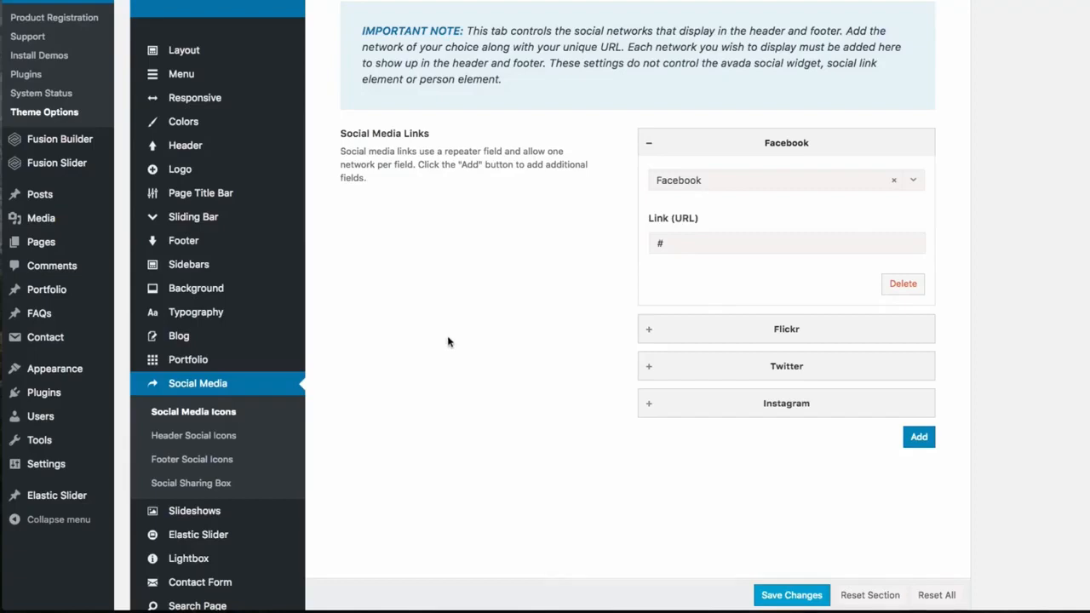
{"action": "scroll", "coordinate": [392, 400], "scroll_direction": "down", "scroll_amount": 3}
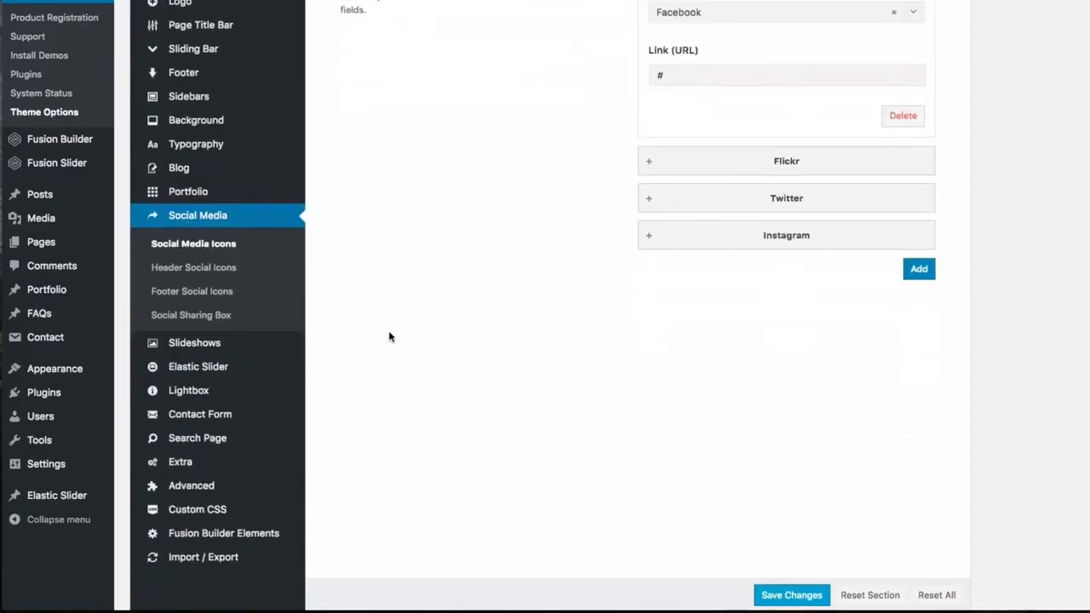
{"action": "mouse_move", "coordinate": [205, 386]}
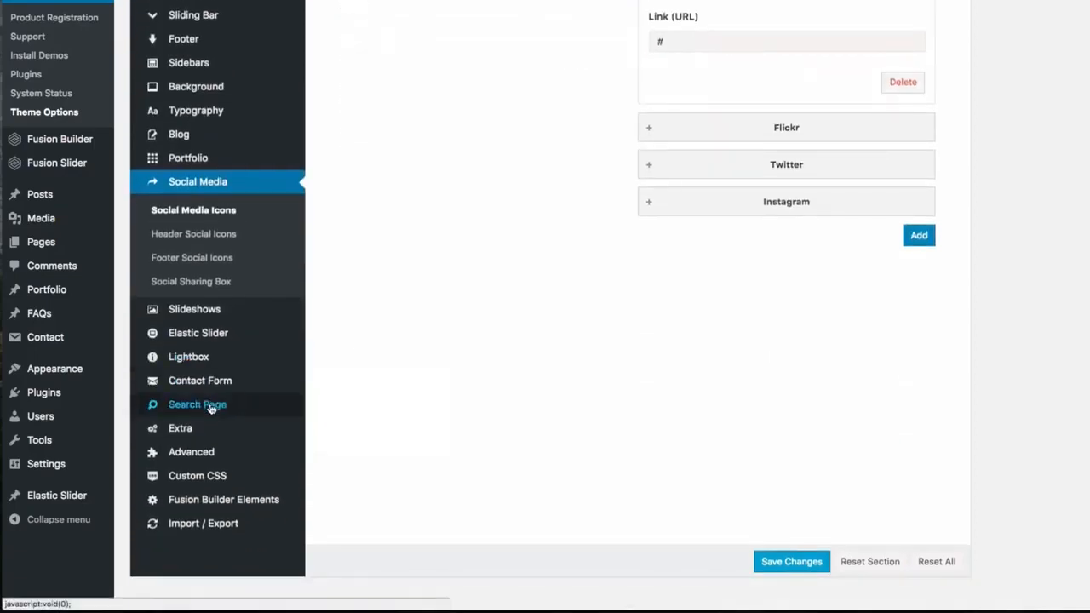
Step: Open the search page options to review the results layout, content, excerpt, results per page and search field position settings
{"action": "left_click", "coordinate": [214, 407]}
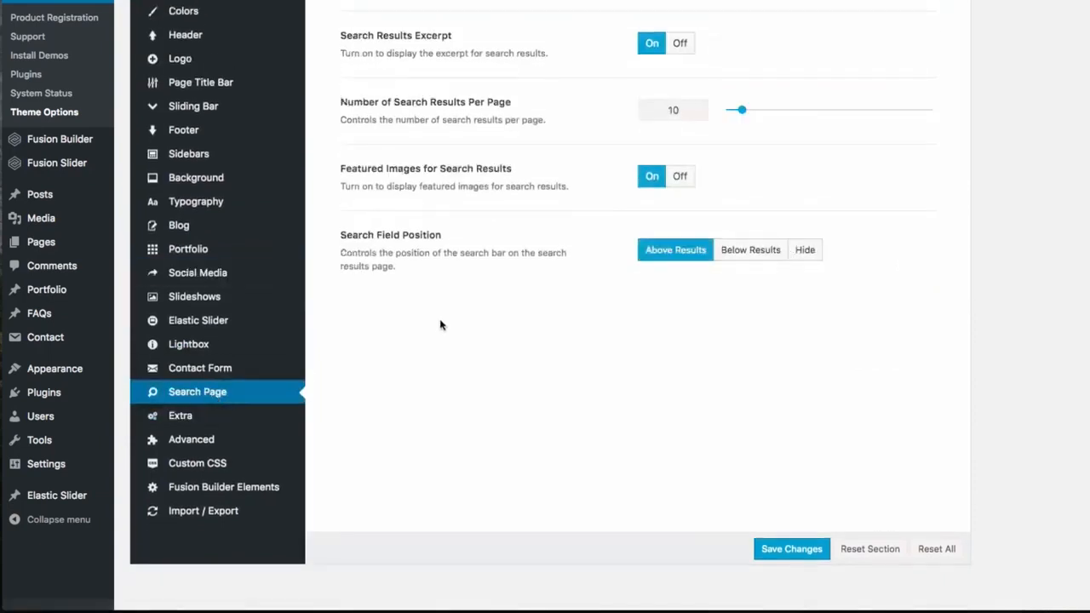
{"action": "scroll", "coordinate": [524, 314], "scroll_direction": "up", "scroll_amount": 3}
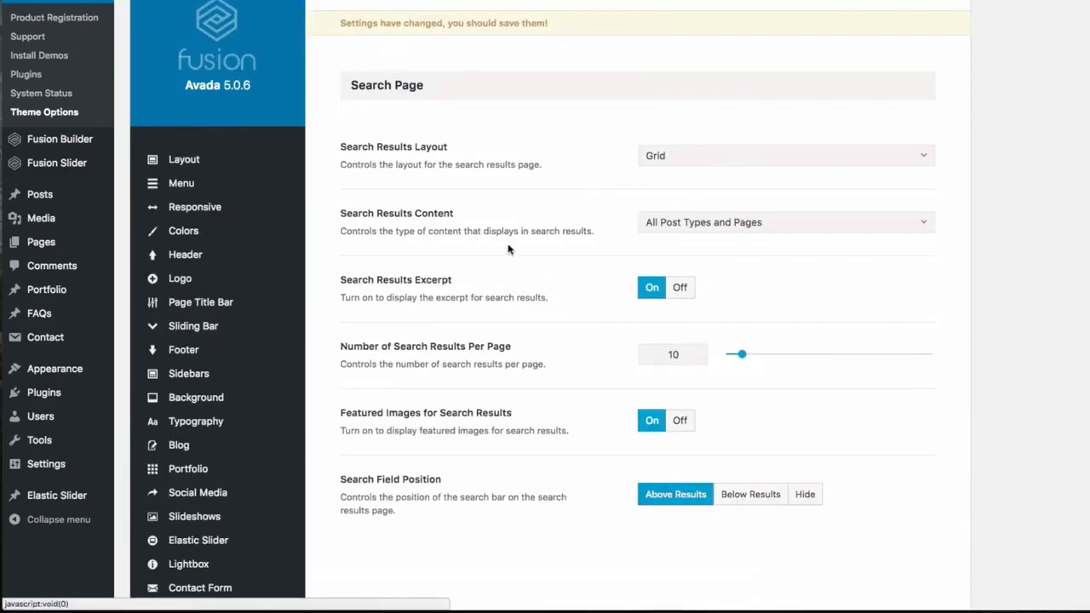
{"action": "scroll", "coordinate": [494, 236], "scroll_direction": "down", "scroll_amount": 3}
{"action": "scroll", "coordinate": [481, 232], "scroll_direction": "down", "scroll_amount": 1}
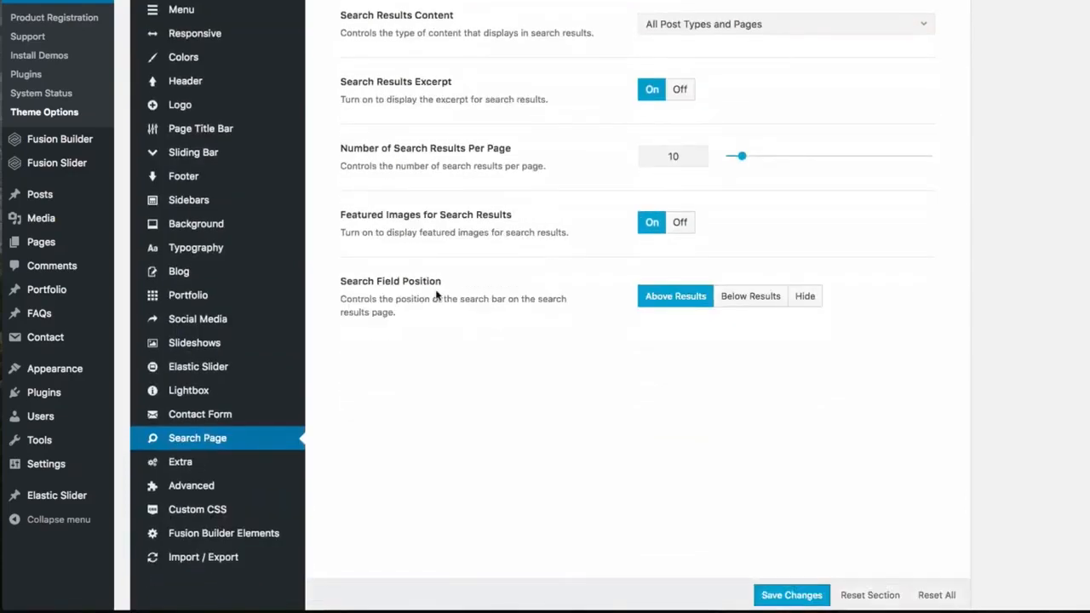
Step: Open the advanced code fields options to review the tracking code, space before </head> and space before </body> fields
{"action": "mouse_move", "coordinate": [181, 473]}
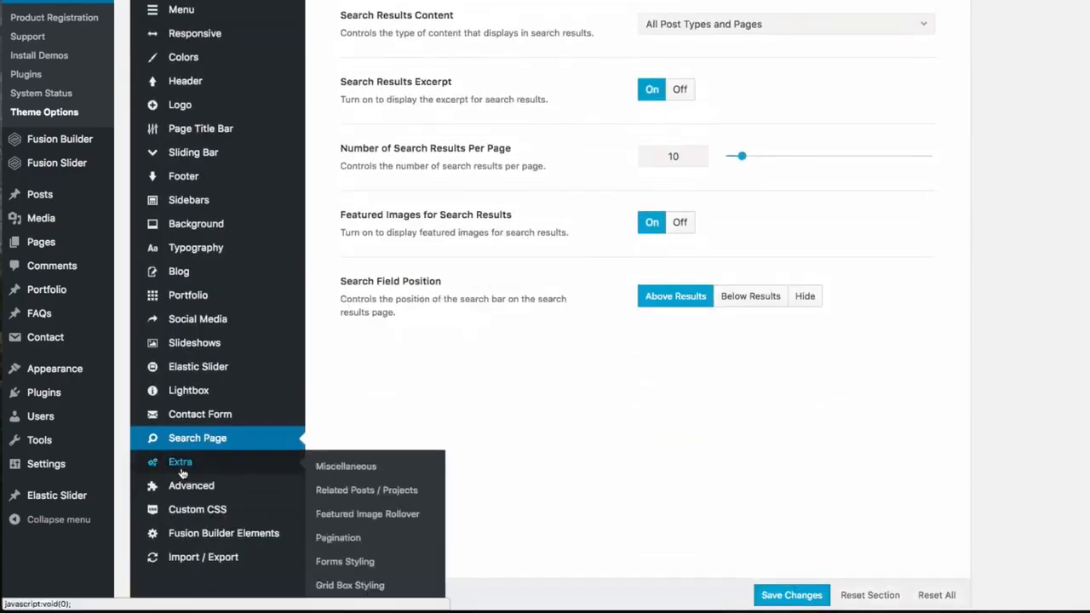
{"action": "mouse_move", "coordinate": [194, 495]}
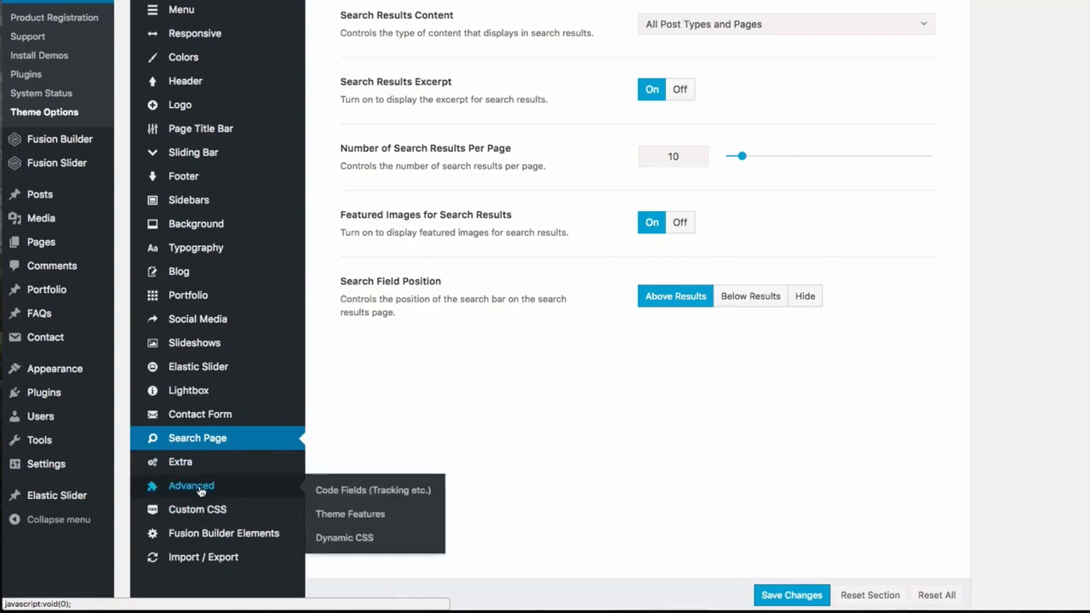
{"action": "left_click", "coordinate": [201, 493]}
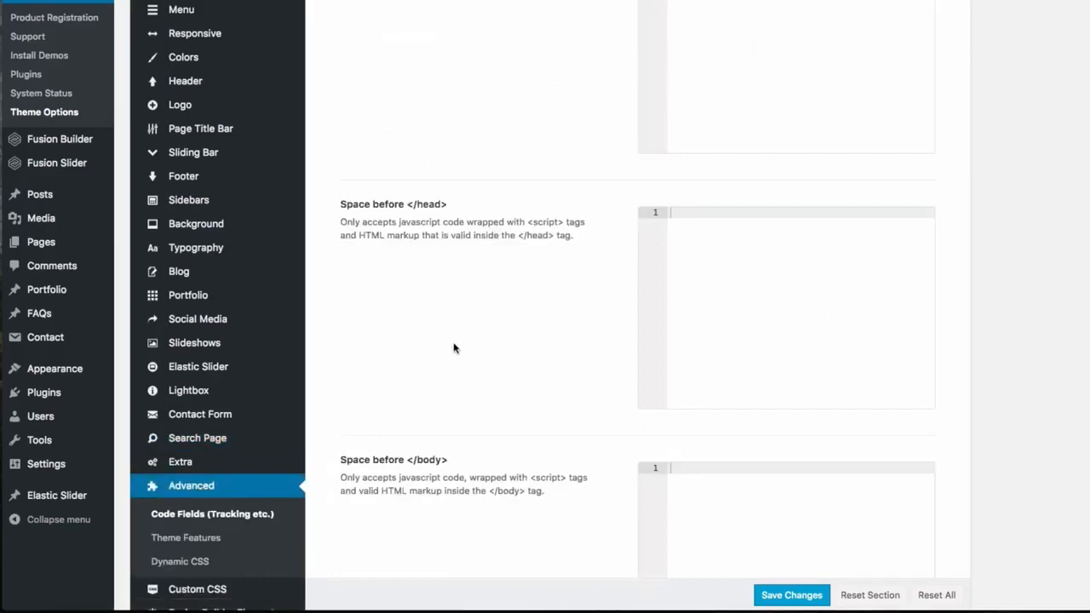
{"action": "scroll", "coordinate": [454, 345], "scroll_direction": "up", "scroll_amount": 1}
{"action": "scroll", "coordinate": [453, 341], "scroll_direction": "up", "scroll_amount": 2}
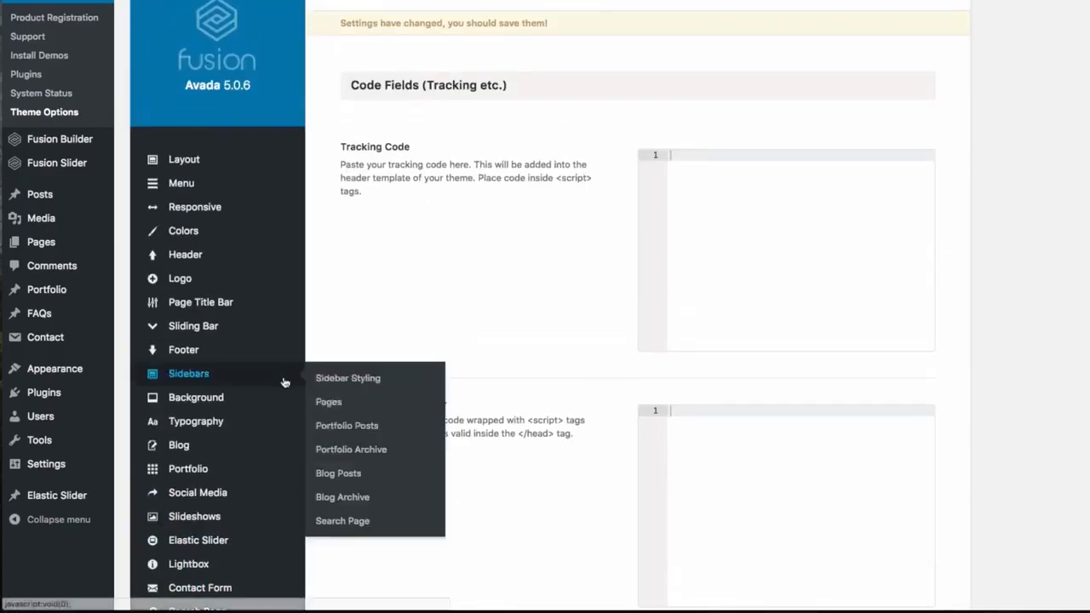
{"action": "scroll", "coordinate": [216, 319], "scroll_direction": "down", "scroll_amount": 3}
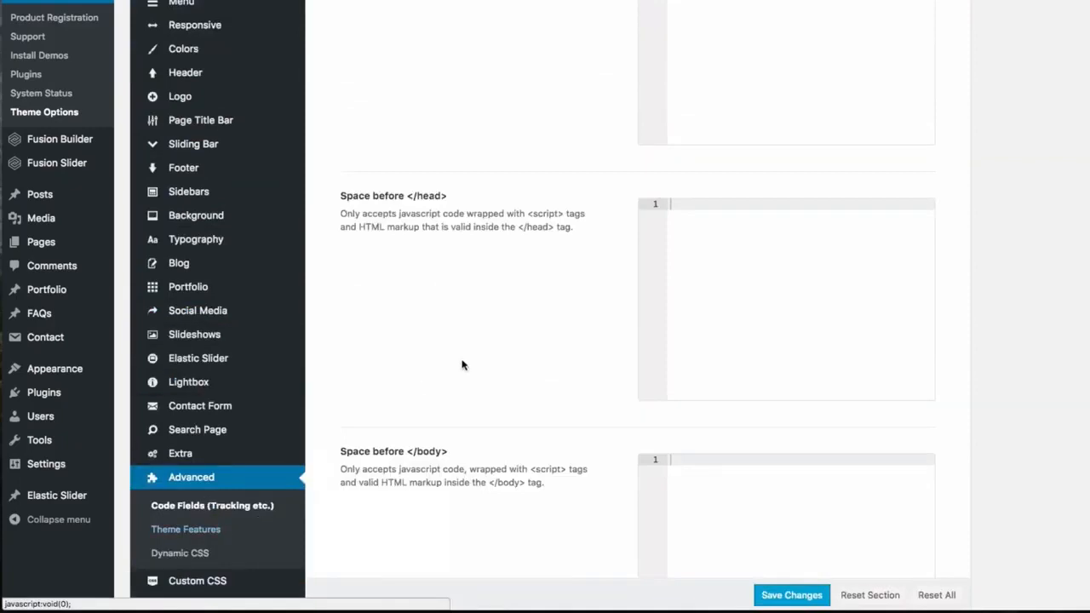
{"action": "scroll", "coordinate": [579, 212], "scroll_direction": "up", "scroll_amount": 3}
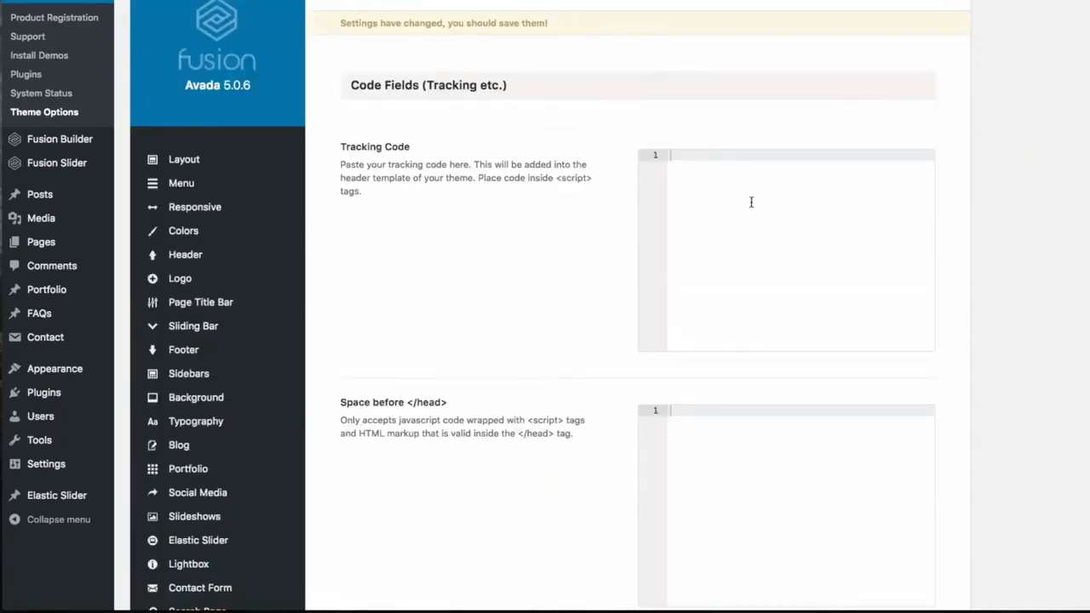
{"action": "scroll", "coordinate": [465, 199], "scroll_direction": "down", "scroll_amount": 5}
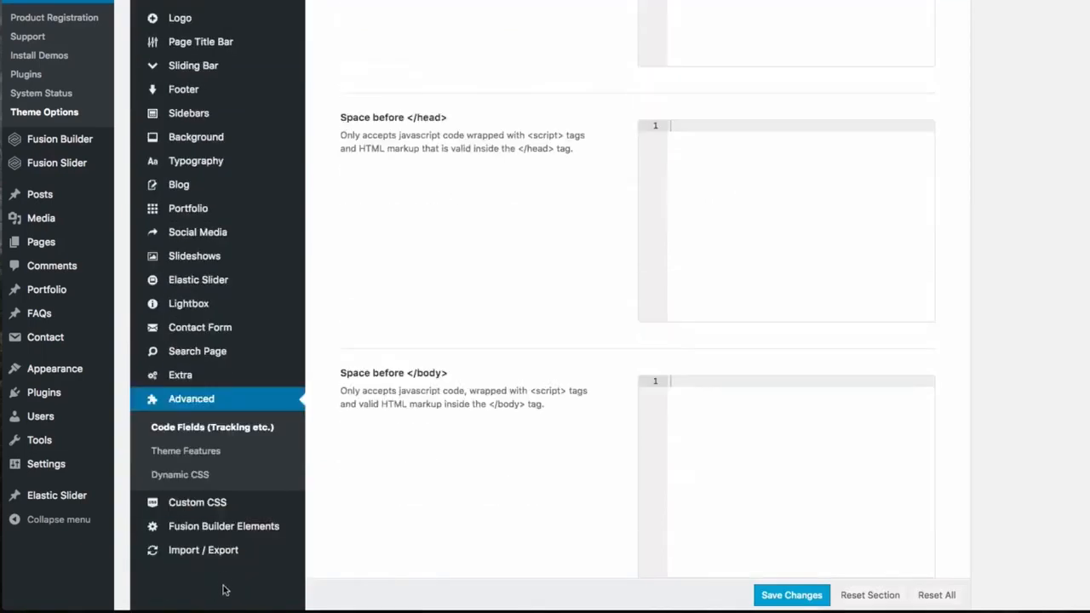
Step: Open the import/export options to review how theme option settings can be imported, copied or downloaded as a backup
{"action": "left_click", "coordinate": [224, 552]}
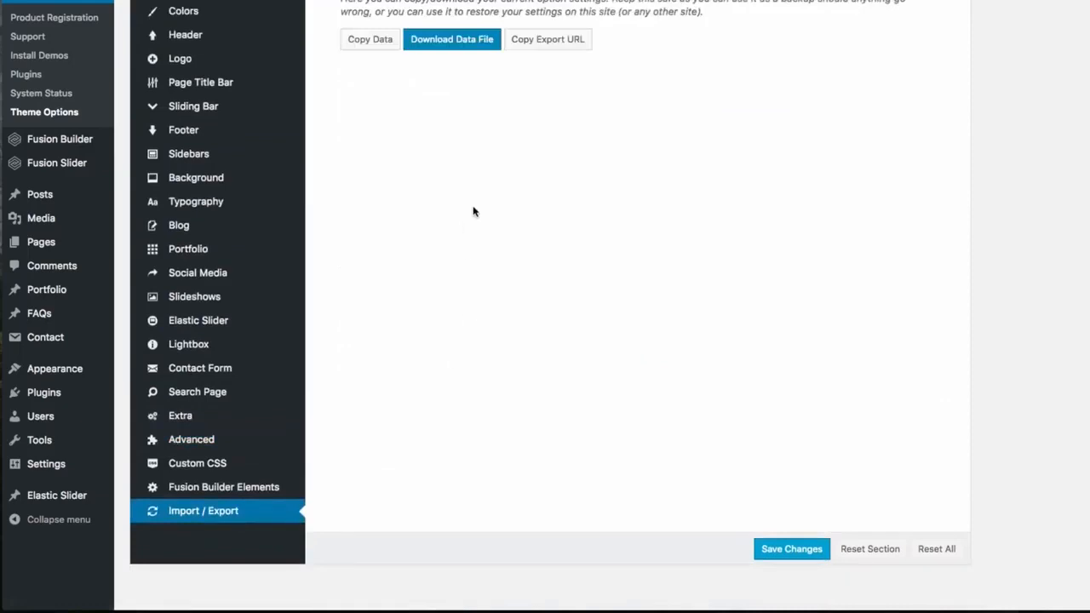
{"action": "scroll", "coordinate": [457, 201], "scroll_direction": "up", "scroll_amount": 2}
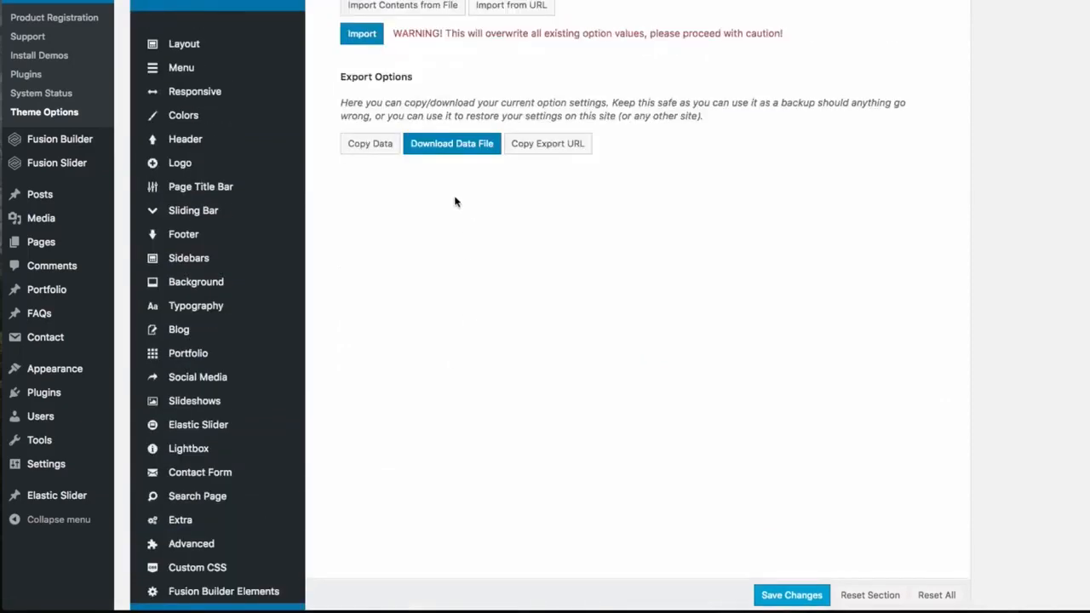
{"action": "scroll", "coordinate": [457, 198], "scroll_direction": "up", "scroll_amount": 3}
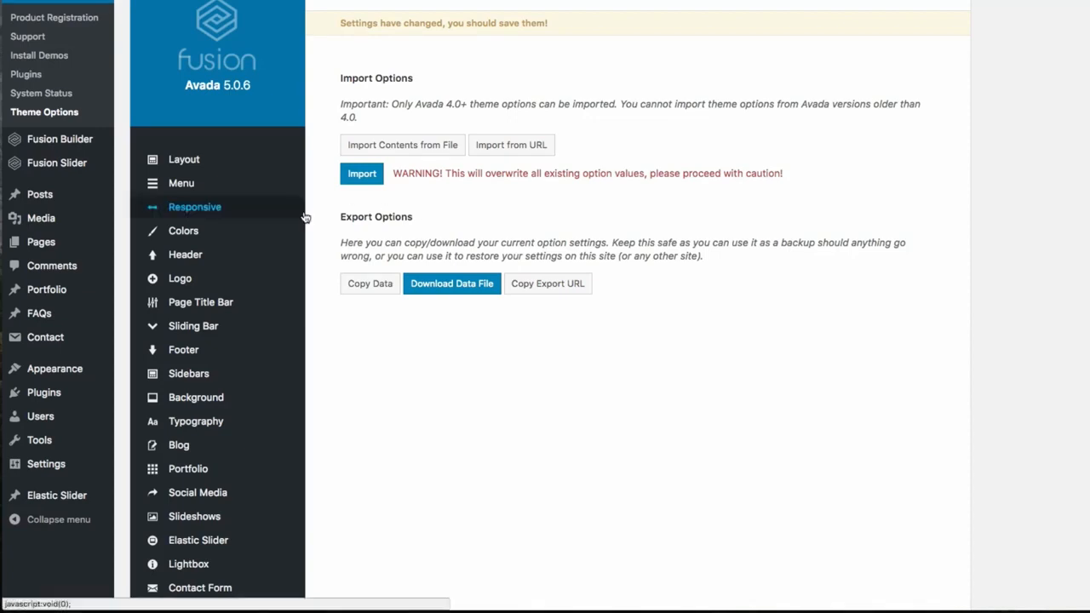
{"action": "mouse_move", "coordinate": [264, 261]}
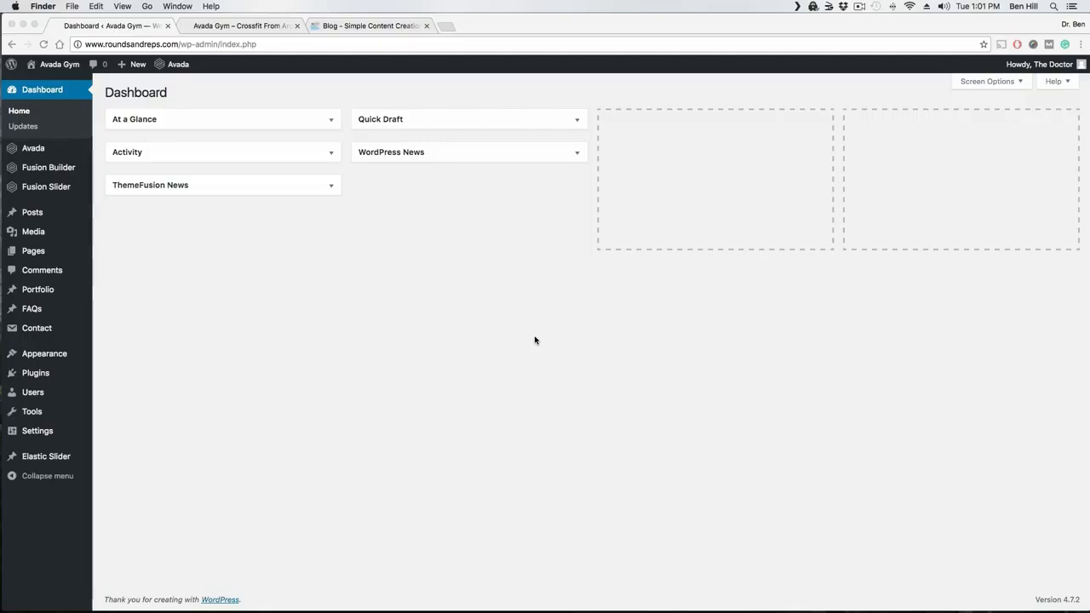
Step: Open Avada's demo installation page from the dashboard and browse the available demo sites
{"action": "left_click", "coordinate": [176, 65]}
{"action": "mouse_move", "coordinate": [177, 64]}
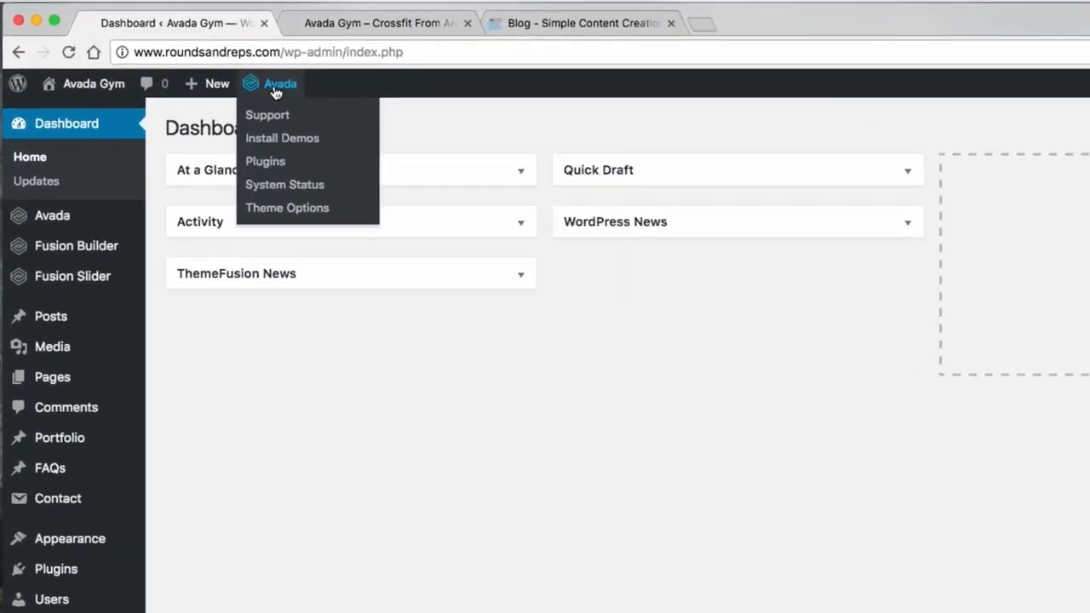
{"action": "left_click", "coordinate": [293, 147]}
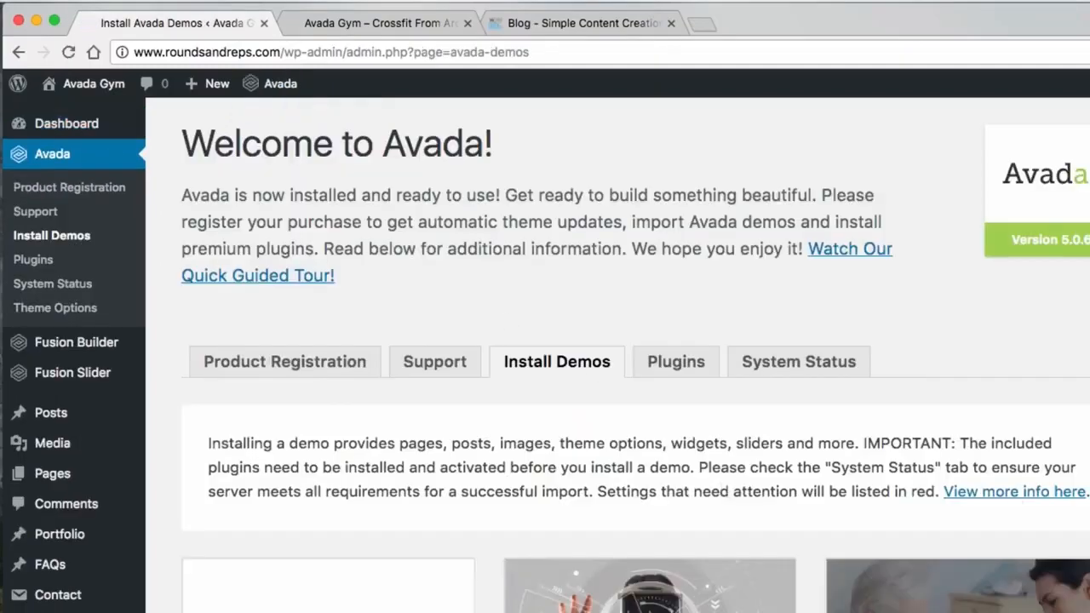
{"action": "scroll", "coordinate": [898, 379], "scroll_direction": "down", "scroll_amount": 1}
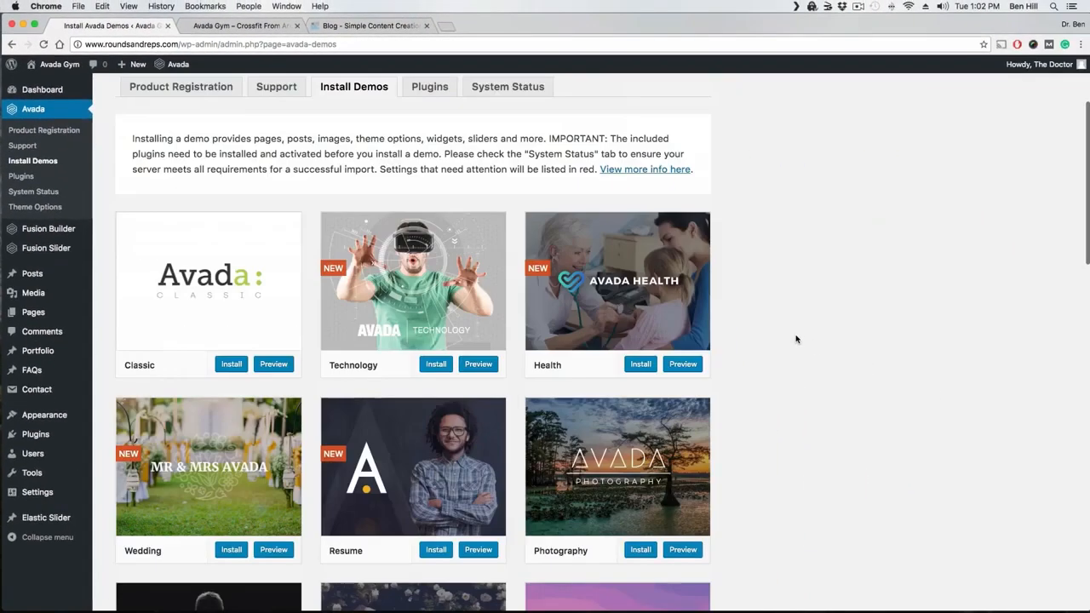
{"action": "scroll", "coordinate": [899, 379], "scroll_direction": "down", "scroll_amount": 3}
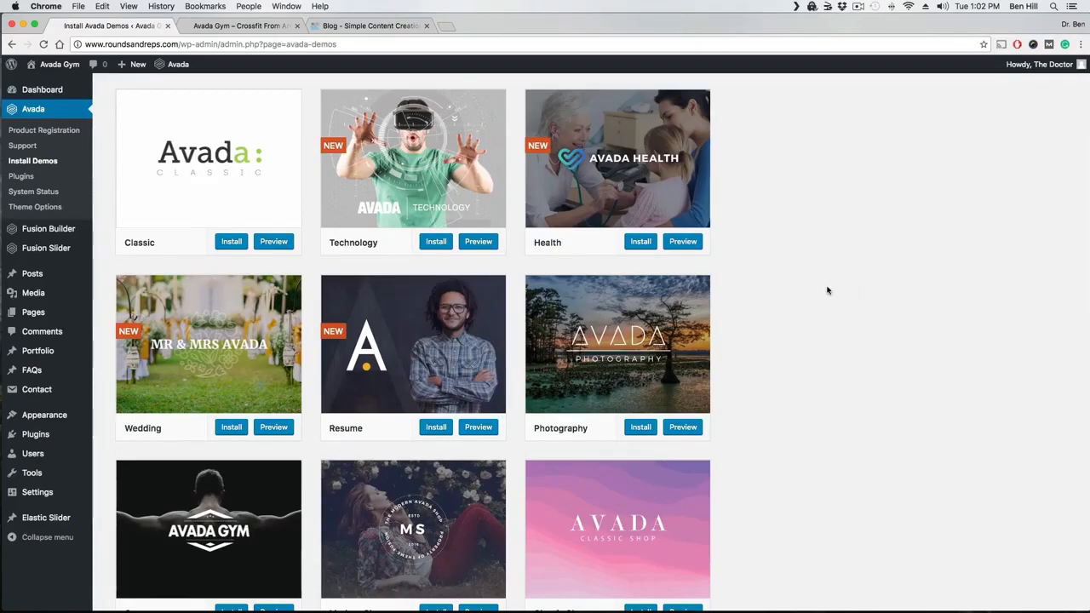
{"action": "scroll", "coordinate": [822, 284], "scroll_direction": "down", "scroll_amount": 3}
{"action": "scroll", "coordinate": [818, 280], "scroll_direction": "down", "scroll_amount": 6}
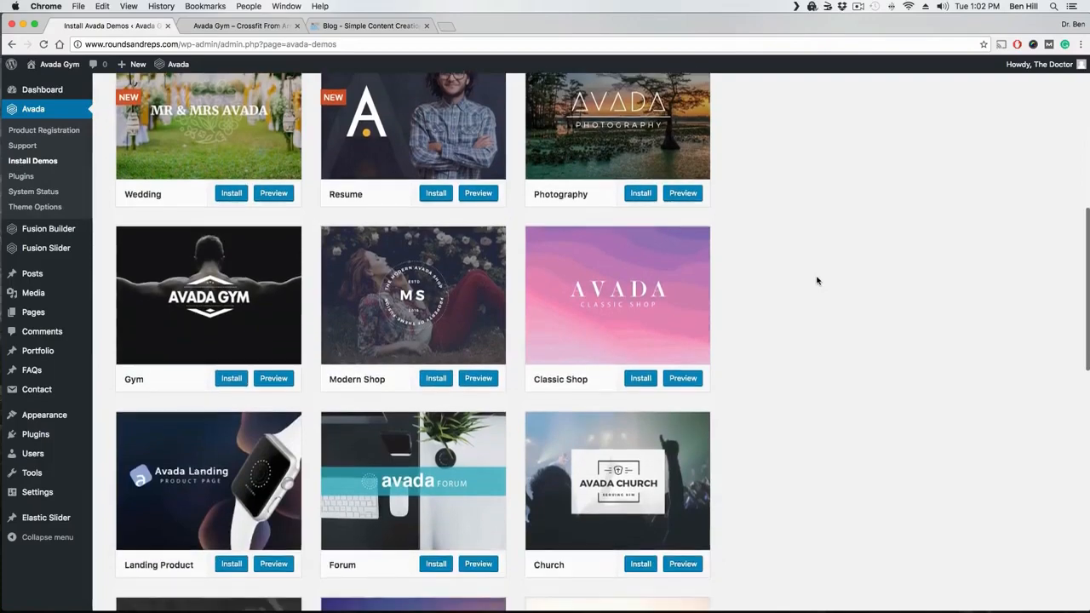
{"action": "scroll", "coordinate": [817, 280], "scroll_direction": "down", "scroll_amount": 7}
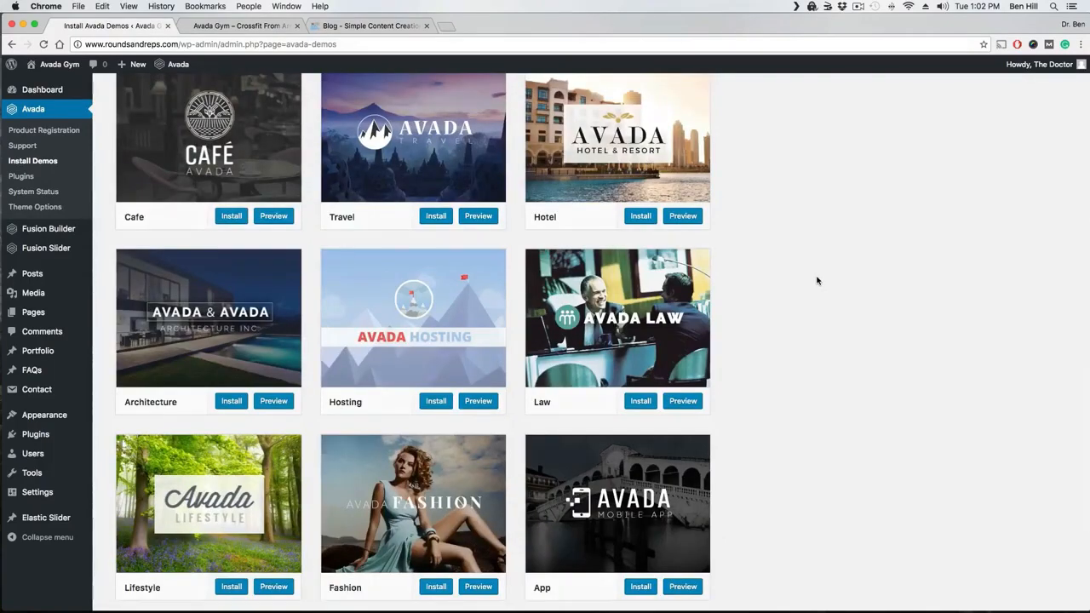
{"action": "scroll", "coordinate": [817, 280], "scroll_direction": "up", "scroll_amount": 12}
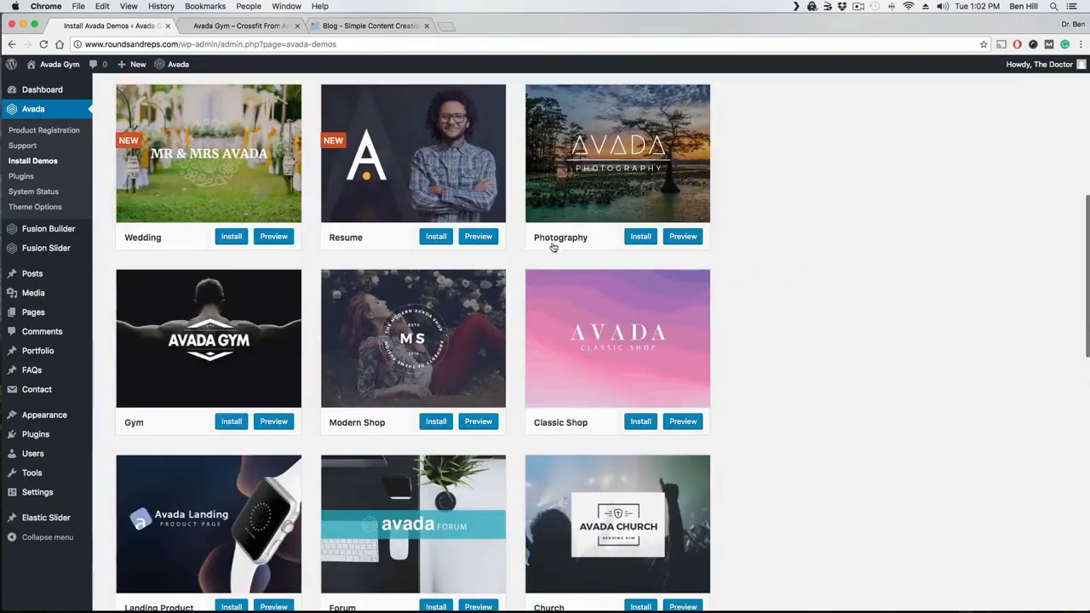
Step: Preview the Gym demo and look through its home page from the banner to the testimonials
{"action": "left_click", "coordinate": [274, 421]}
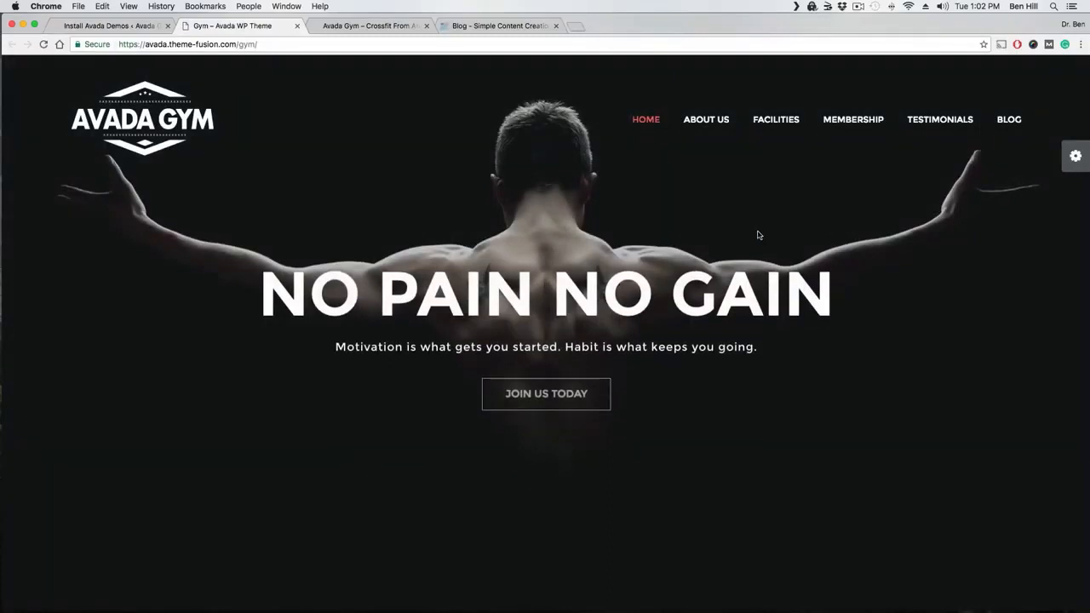
{"action": "scroll", "coordinate": [751, 232], "scroll_direction": "down", "scroll_amount": 8}
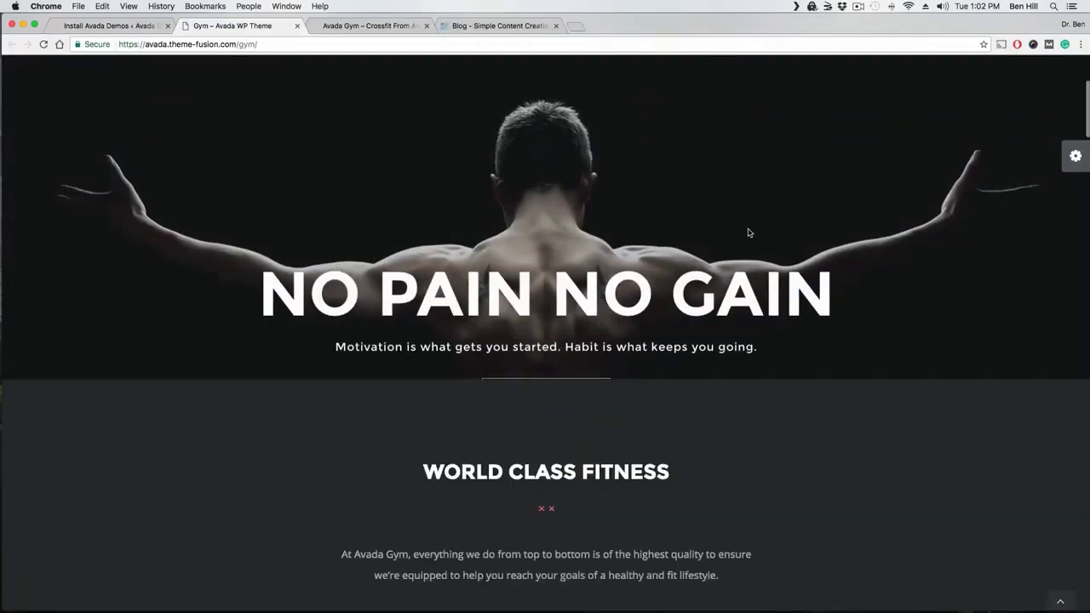
{"action": "scroll", "coordinate": [749, 232], "scroll_direction": "down", "scroll_amount": 5}
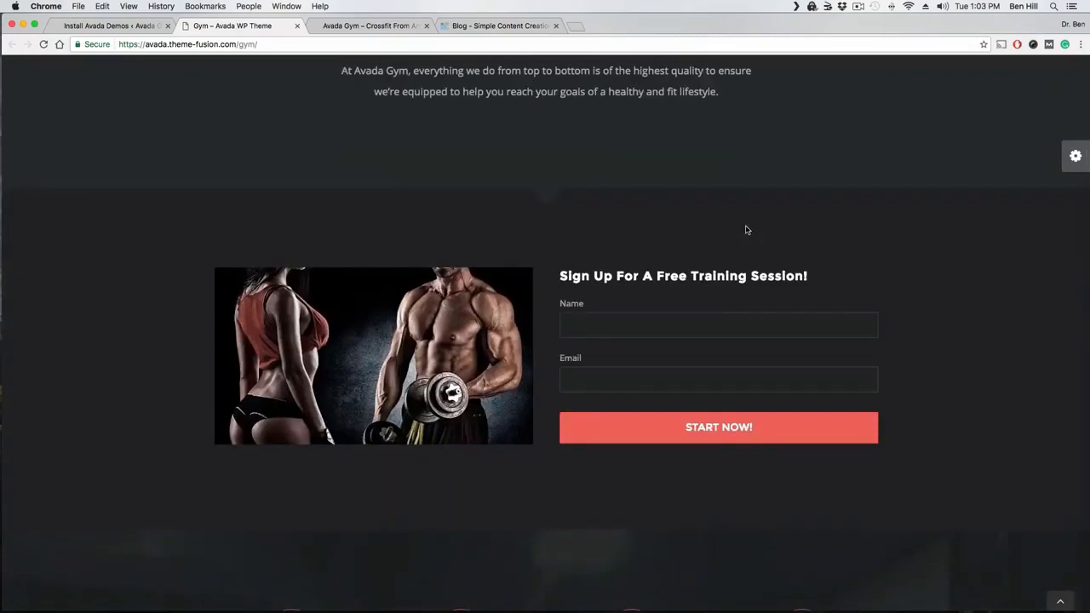
{"action": "scroll", "coordinate": [746, 230], "scroll_direction": "down", "scroll_amount": 4}
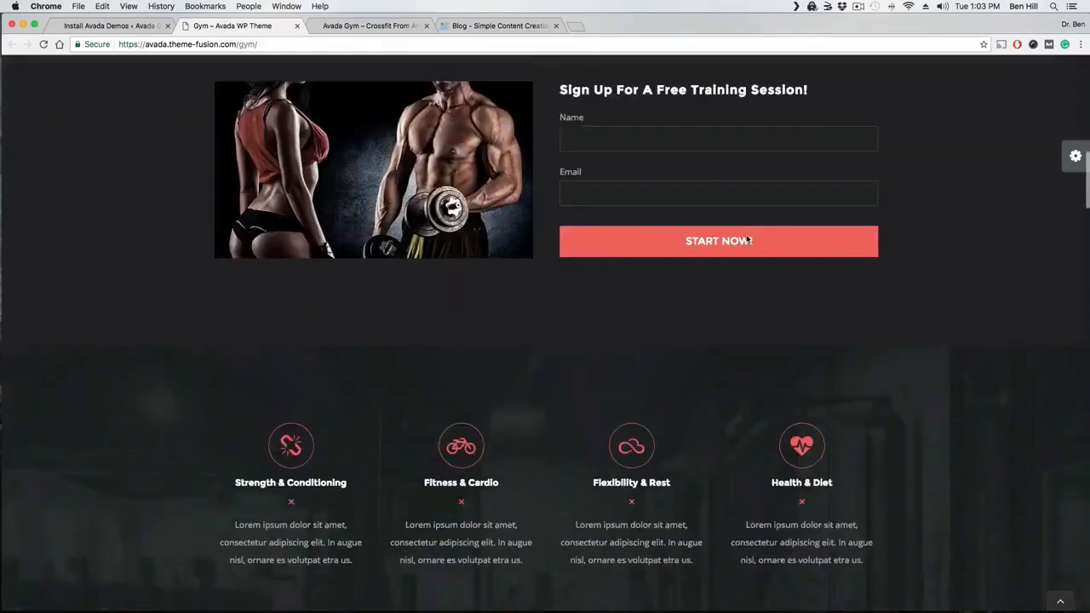
{"action": "scroll", "coordinate": [747, 240], "scroll_direction": "down", "scroll_amount": 2}
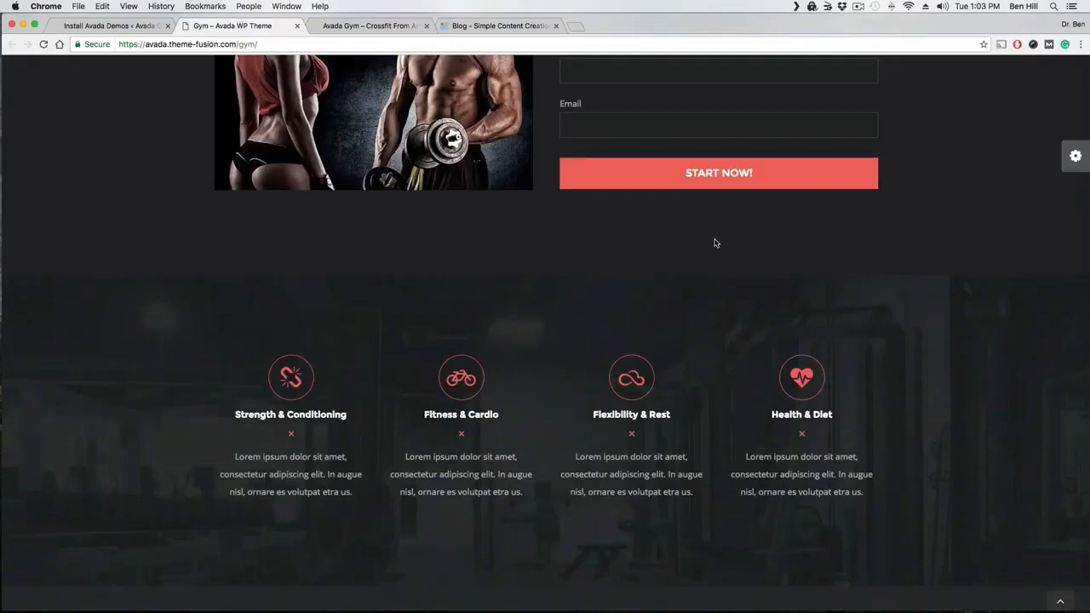
{"action": "scroll", "coordinate": [669, 253], "scroll_direction": "down", "scroll_amount": 5}
{"action": "scroll", "coordinate": [667, 256], "scroll_direction": "down", "scroll_amount": 5}
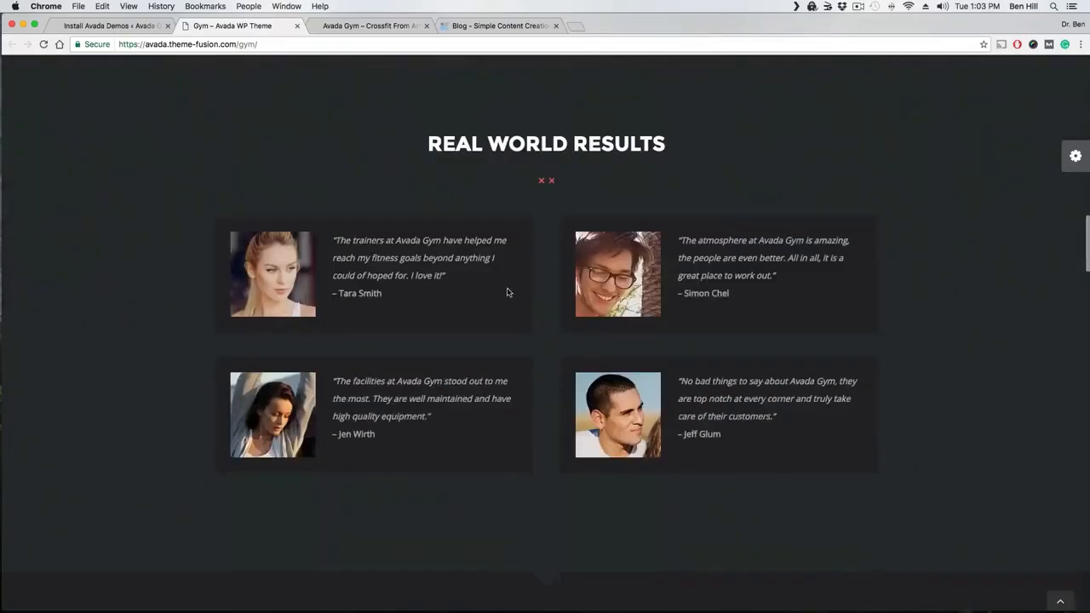
{"action": "scroll", "coordinate": [508, 292], "scroll_direction": "up", "scroll_amount": 15}
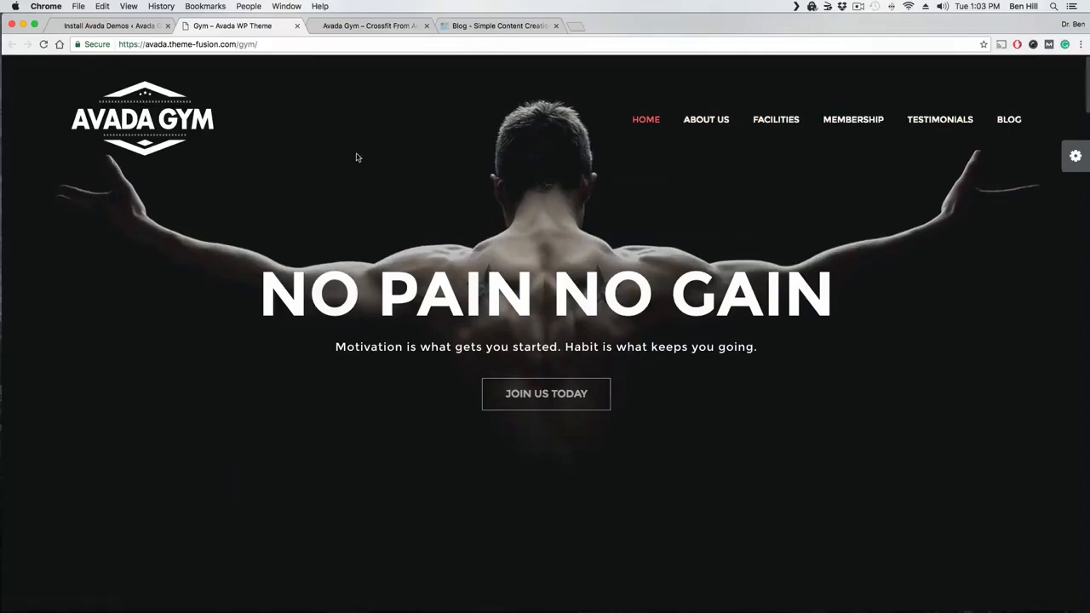
Step: Return to the demo list and install the Gym demo, accepting the replacement of current theme options and widgets
{"action": "left_click", "coordinate": [128, 25]}
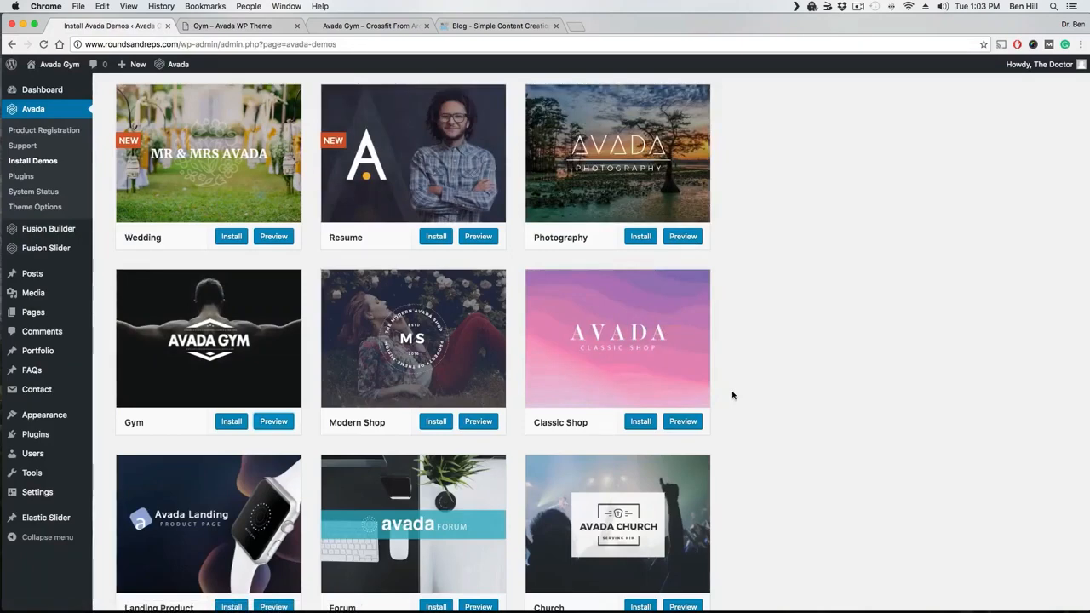
{"action": "left_click", "coordinate": [231, 422]}
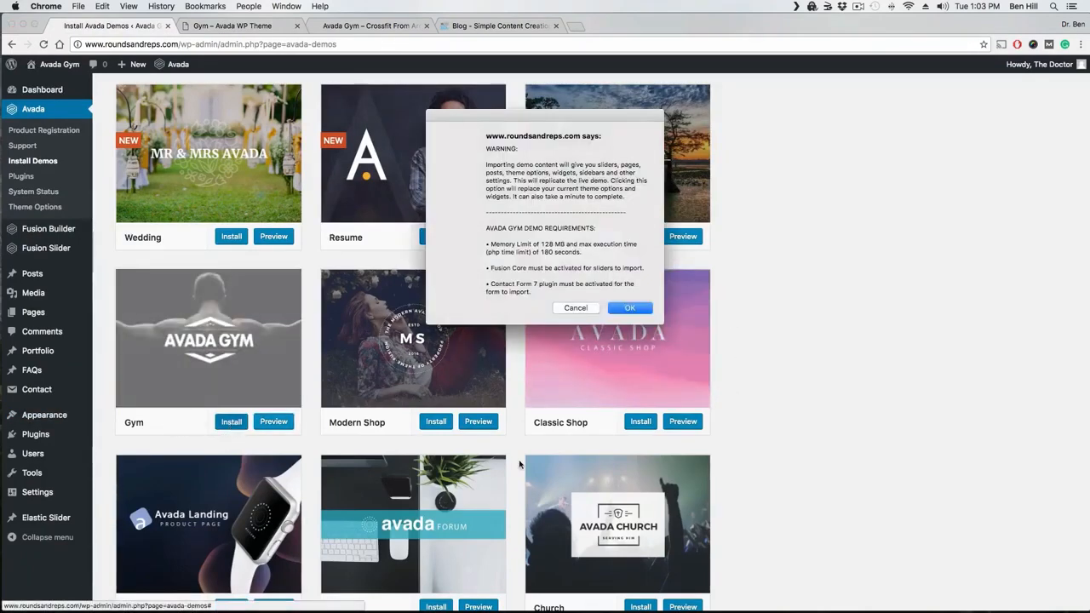
{"action": "left_click", "coordinate": [630, 307]}
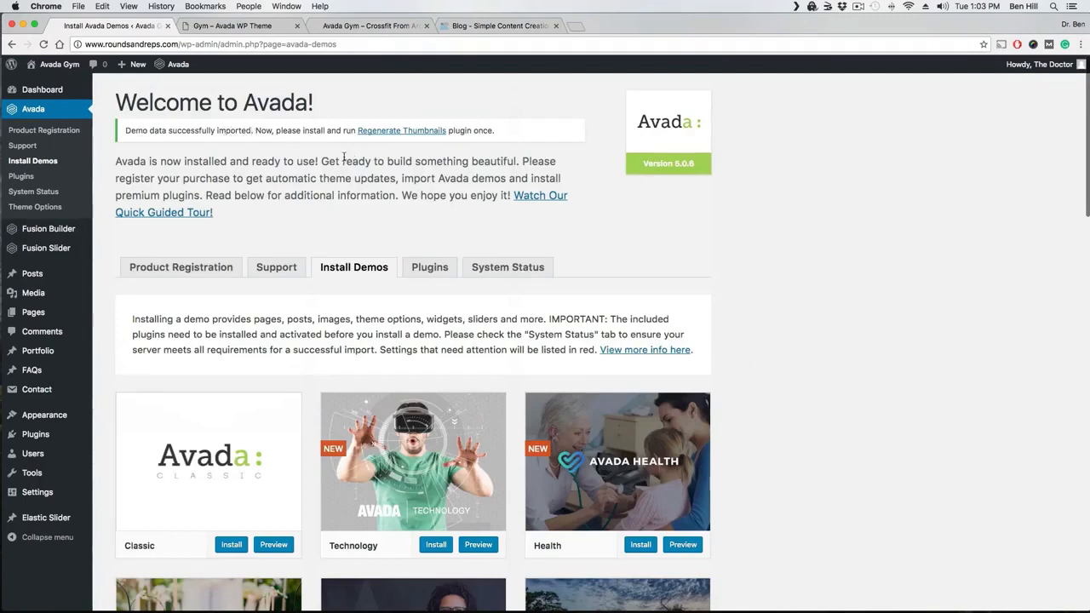
Step: Check the Regenerate Thumbnails plugin details, and view the live site with the imported Gym demo
{"action": "left_click", "coordinate": [417, 132]}
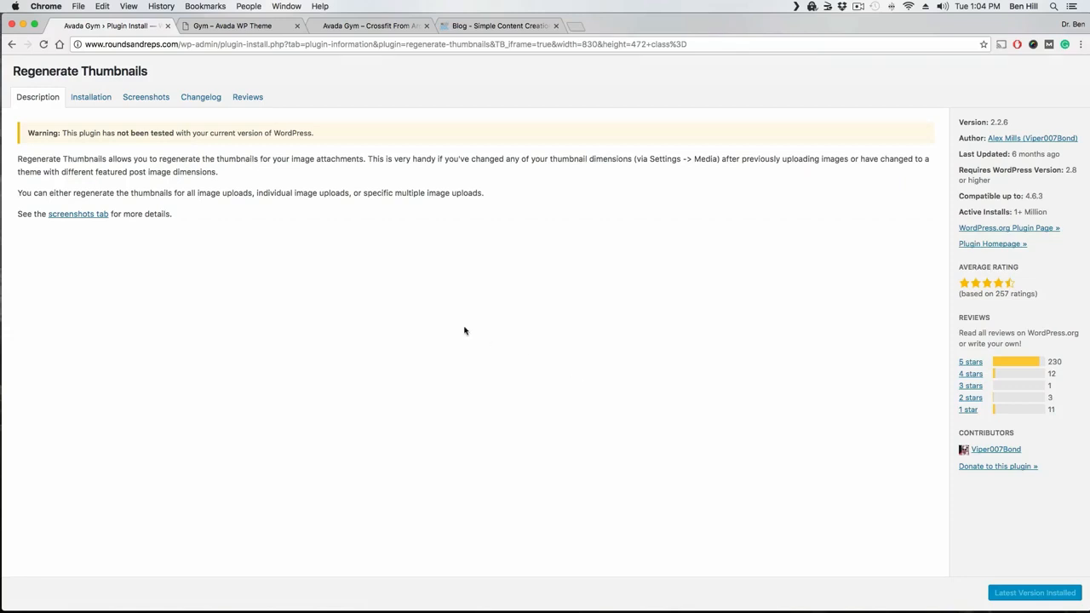
{"action": "left_click", "coordinate": [11, 45]}
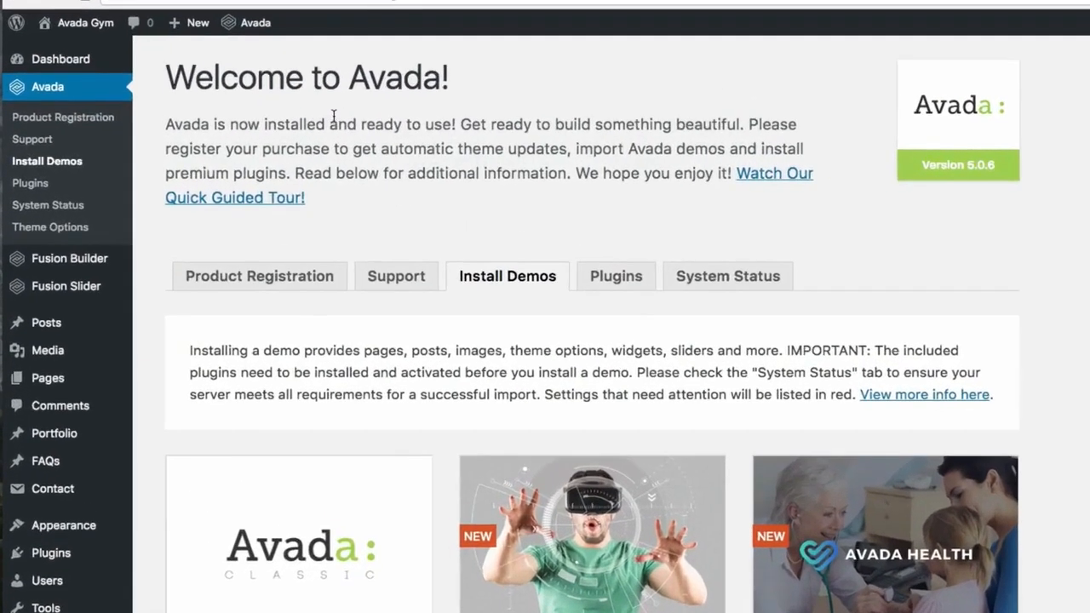
{"action": "mouse_move", "coordinate": [64, 70]}
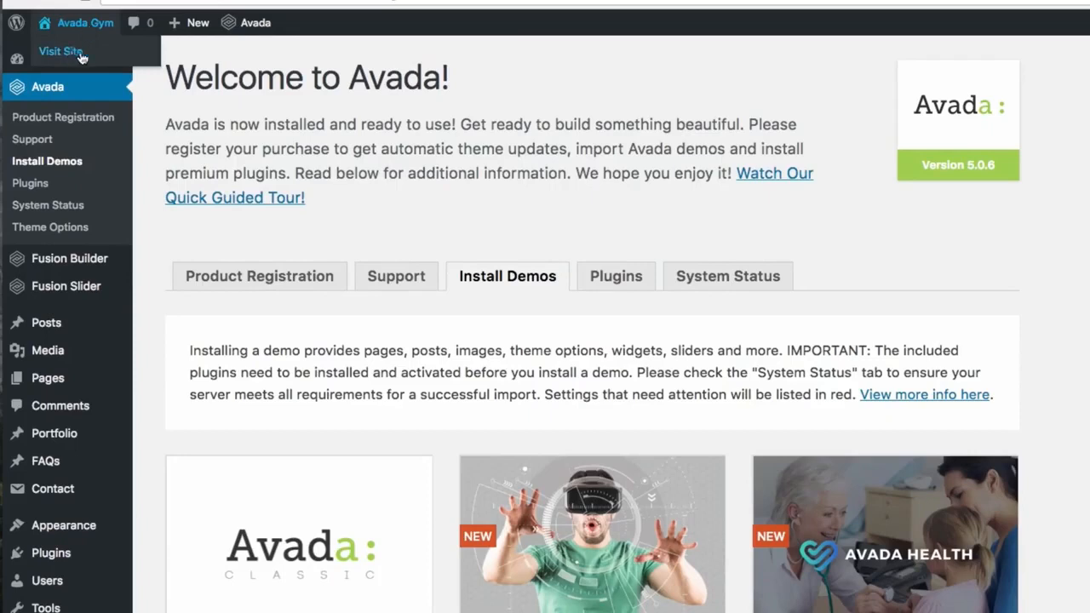
{"action": "mouse_move", "coordinate": [249, 22]}
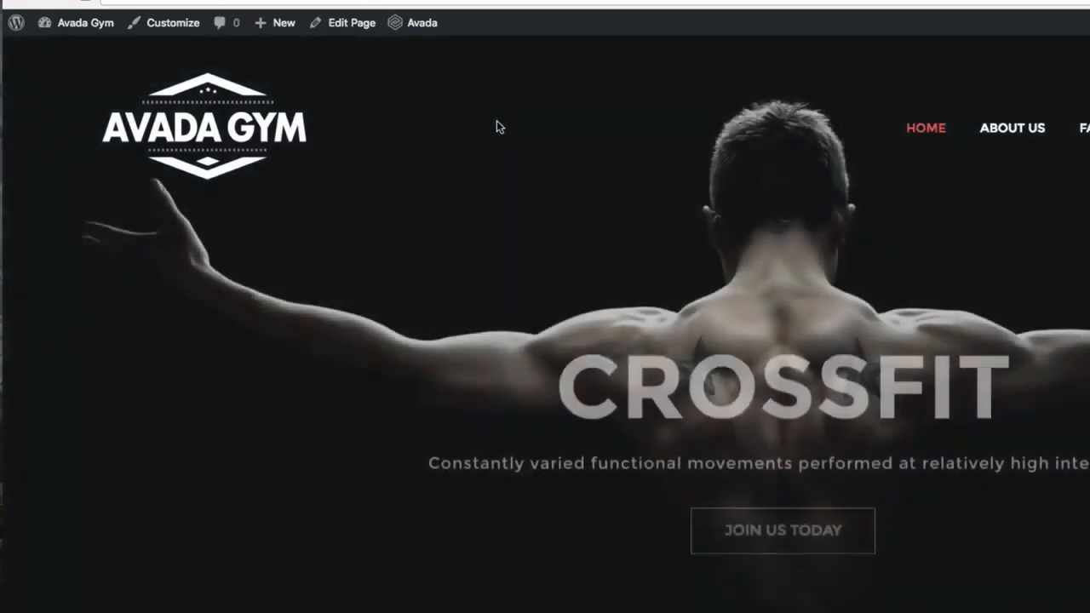
Step: Look through the live home page of the imported Gym site, from the CROSSFIT banner to the facilities gallery
{"action": "scroll", "coordinate": [425, 138], "scroll_direction": "down", "scroll_amount": 2}
{"action": "scroll", "coordinate": [296, 145], "scroll_direction": "down", "scroll_amount": 4}
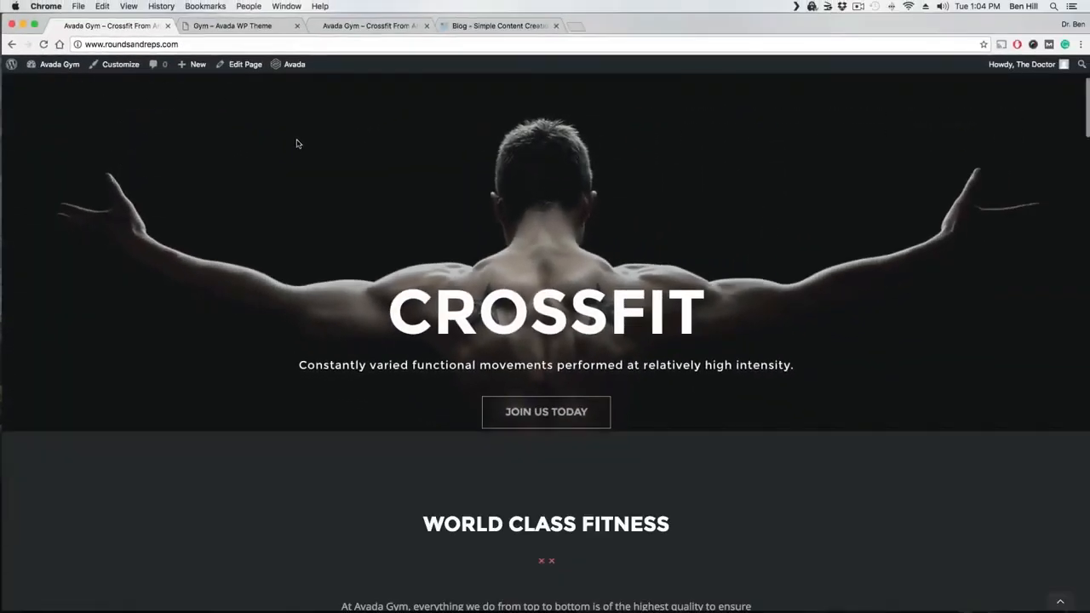
{"action": "scroll", "coordinate": [298, 143], "scroll_direction": "down", "scroll_amount": 2}
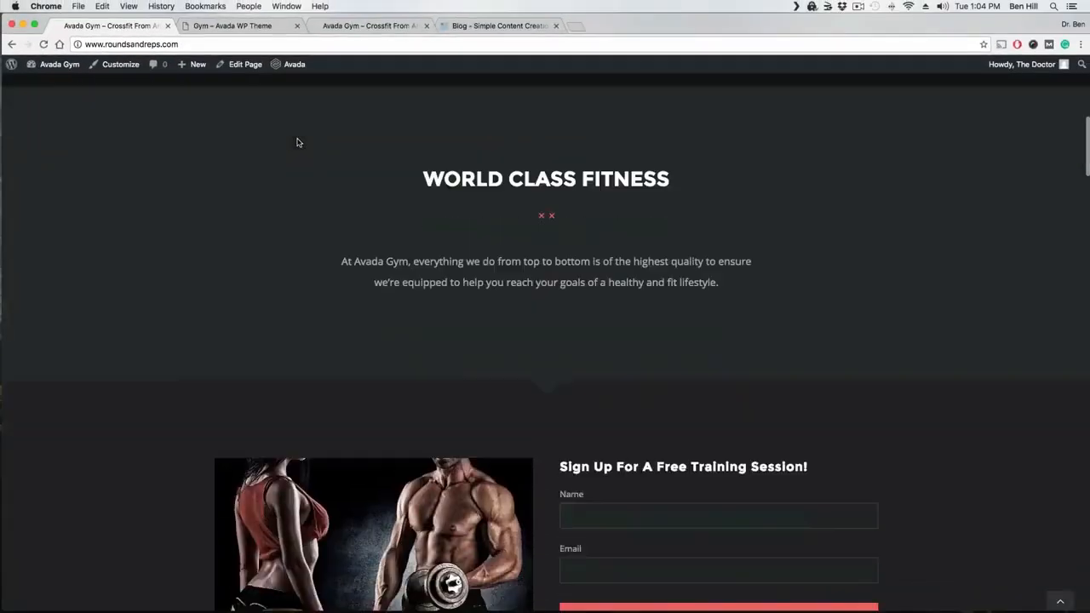
{"action": "scroll", "coordinate": [301, 143], "scroll_direction": "up", "scroll_amount": 7}
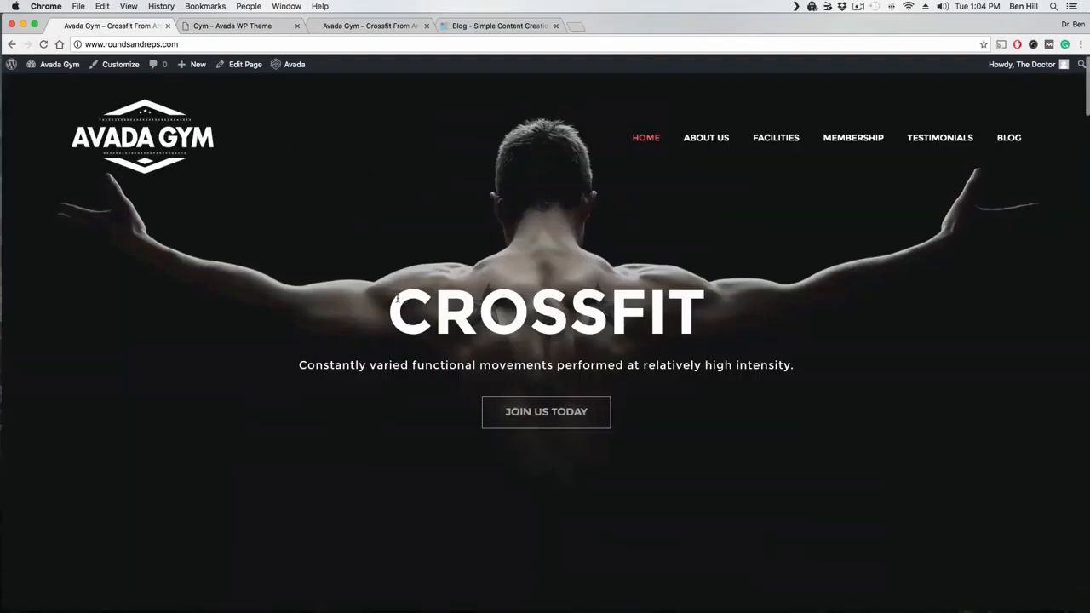
{"action": "scroll", "coordinate": [387, 290], "scroll_direction": "down", "scroll_amount": 10}
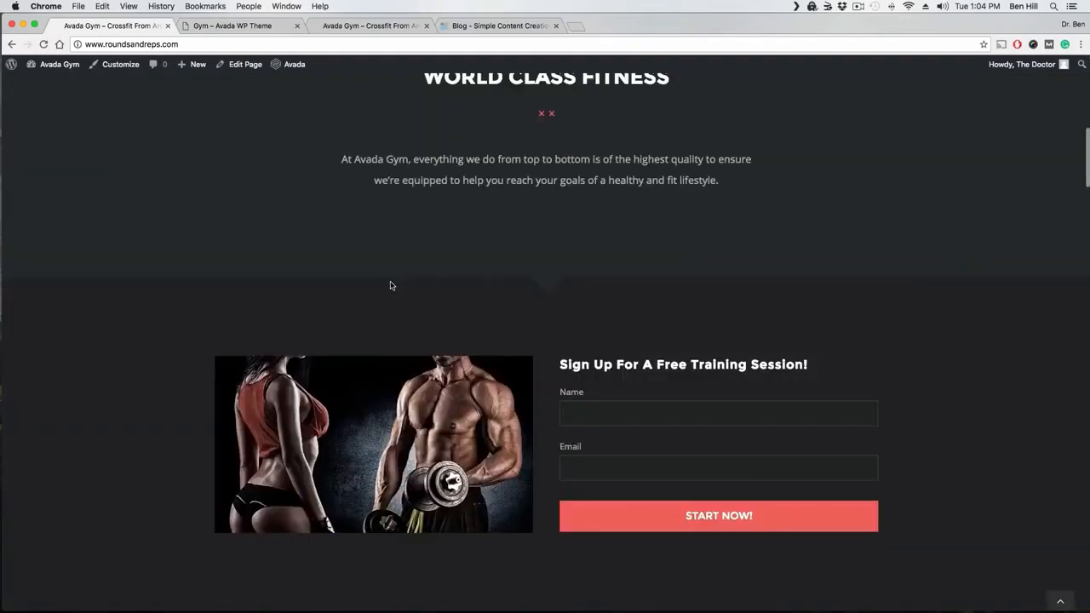
{"action": "scroll", "coordinate": [390, 285], "scroll_direction": "down", "scroll_amount": 10}
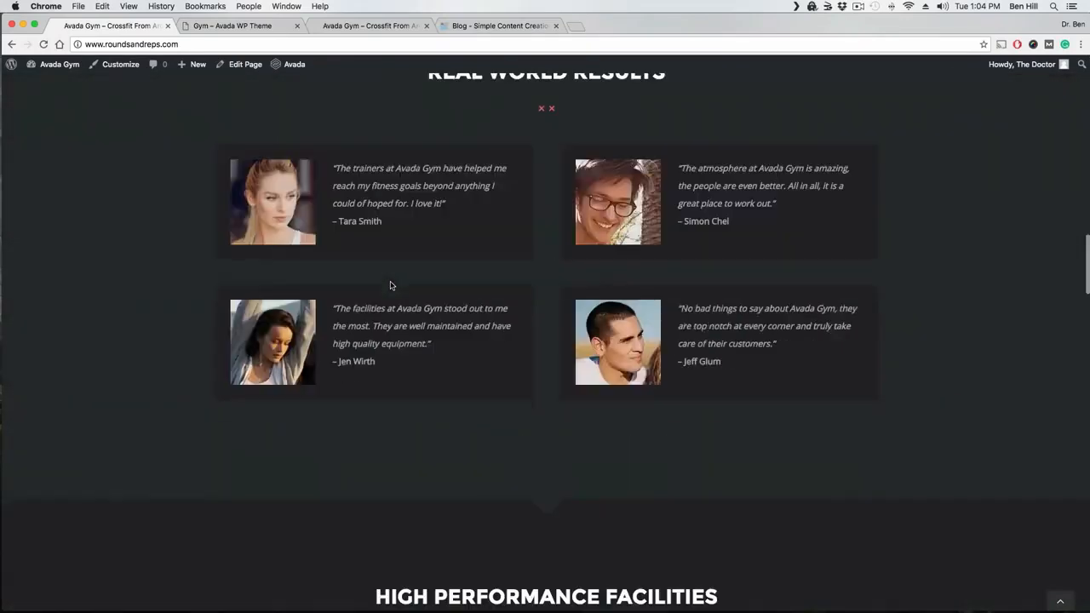
{"action": "scroll", "coordinate": [390, 286], "scroll_direction": "down", "scroll_amount": 5}
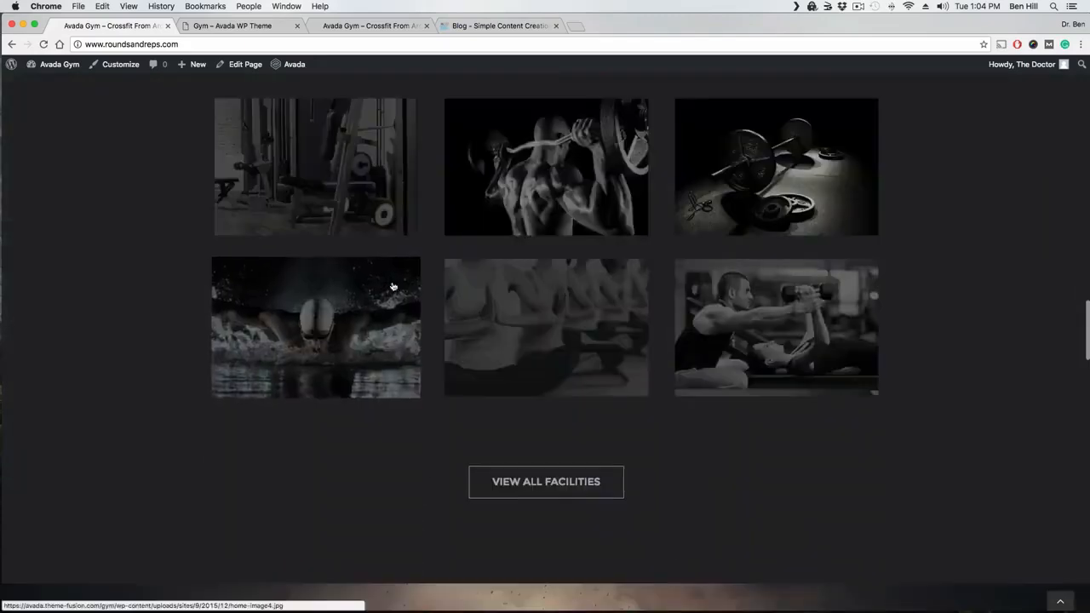
{"action": "scroll", "coordinate": [393, 286], "scroll_direction": "up", "scroll_amount": 10}
{"action": "scroll", "coordinate": [393, 286], "scroll_direction": "up", "scroll_amount": 10}
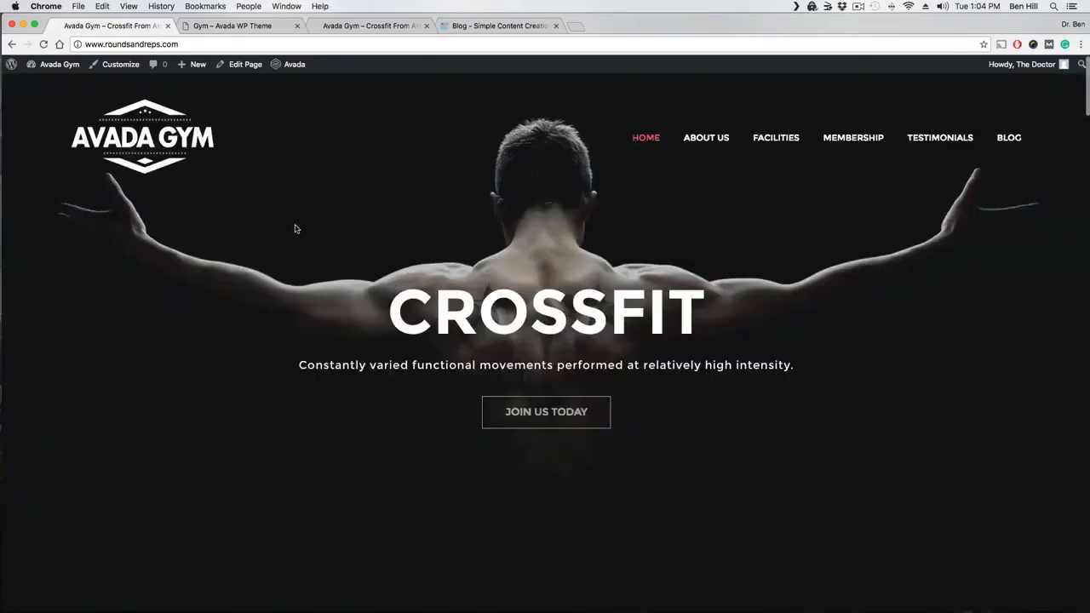
Step: Return to the WordPress dashboard and open the list of all pages
{"action": "left_click", "coordinate": [13, 44]}
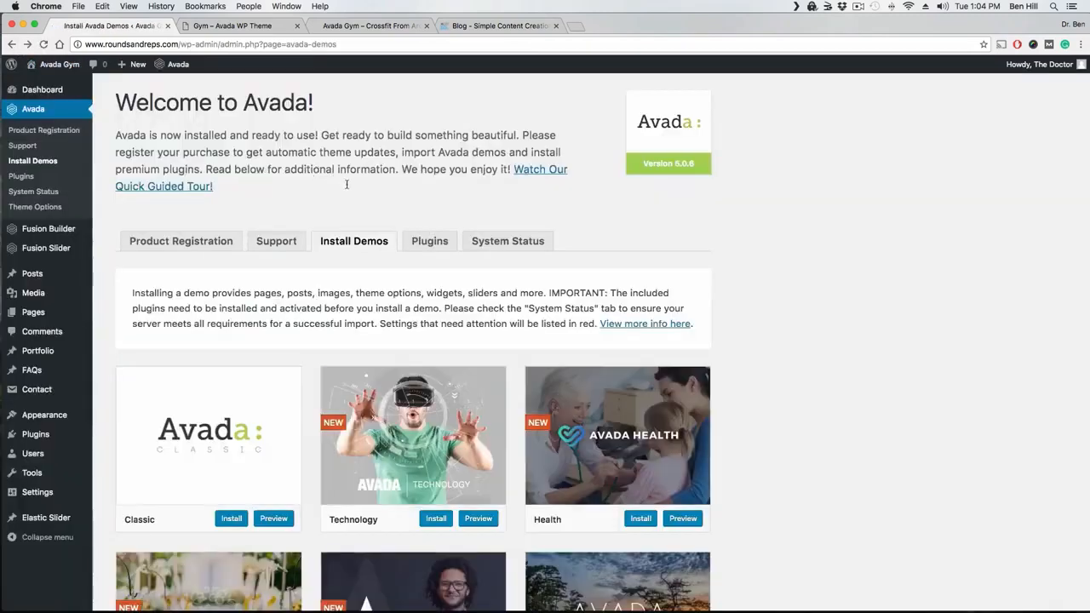
{"action": "mouse_move", "coordinate": [39, 316]}
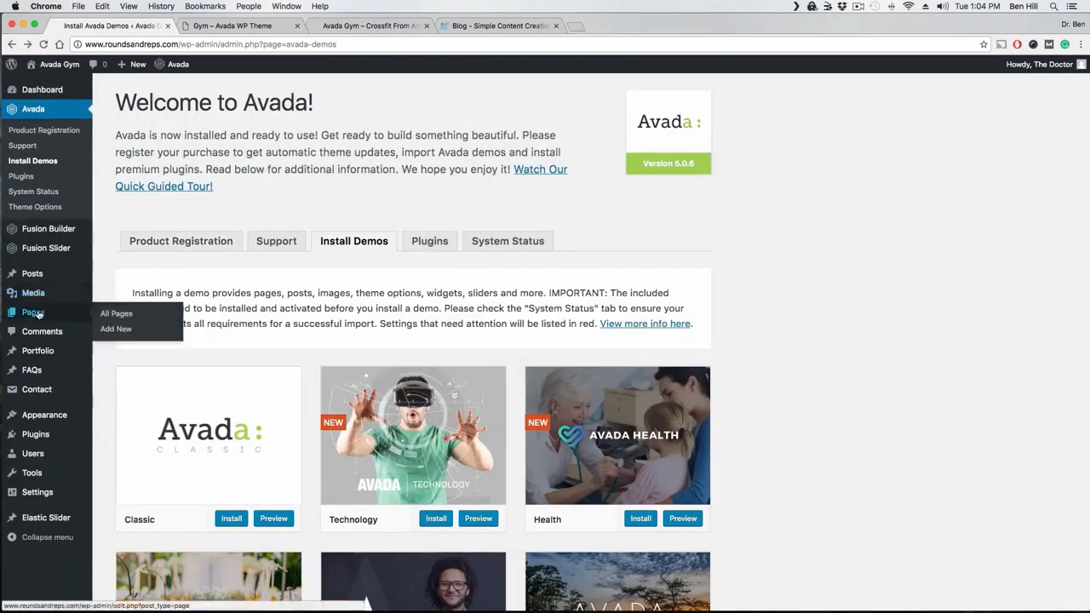
{"action": "left_click", "coordinate": [106, 316]}
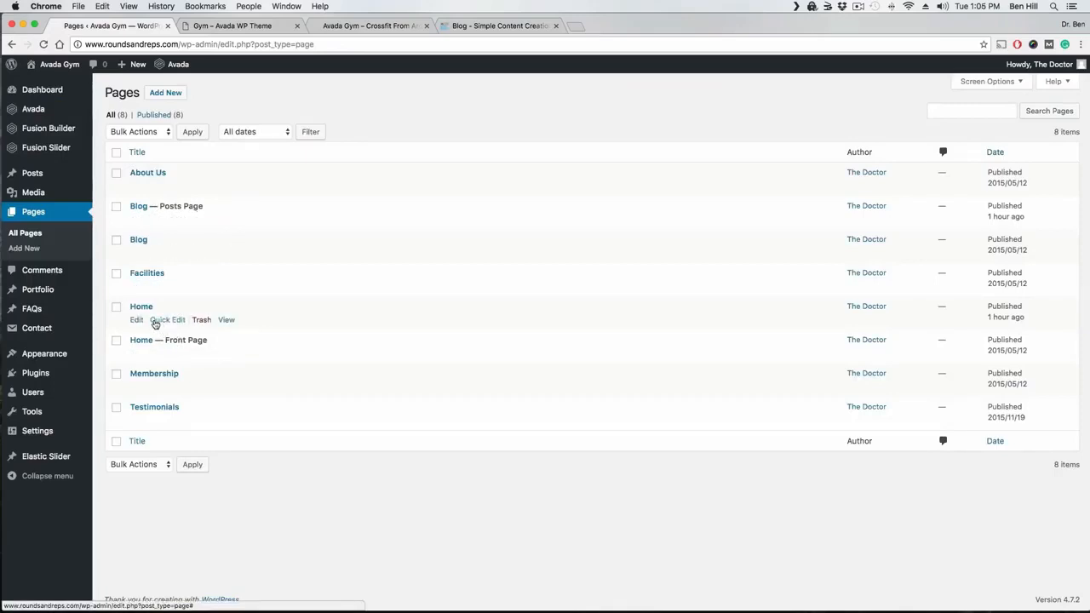
Step: Check the editor of the older Home page, and open the Home page marked as Front Page for editing instead
{"action": "left_click", "coordinate": [136, 319]}
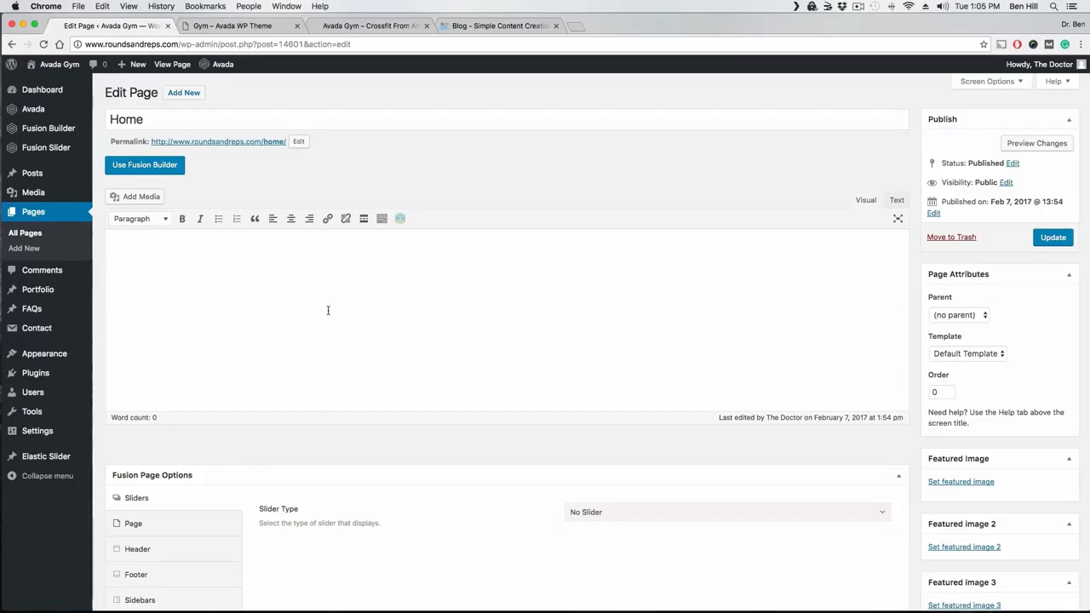
{"action": "scroll", "coordinate": [339, 281], "scroll_direction": "down", "scroll_amount": 2}
{"action": "scroll", "coordinate": [343, 272], "scroll_direction": "up", "scroll_amount": 2}
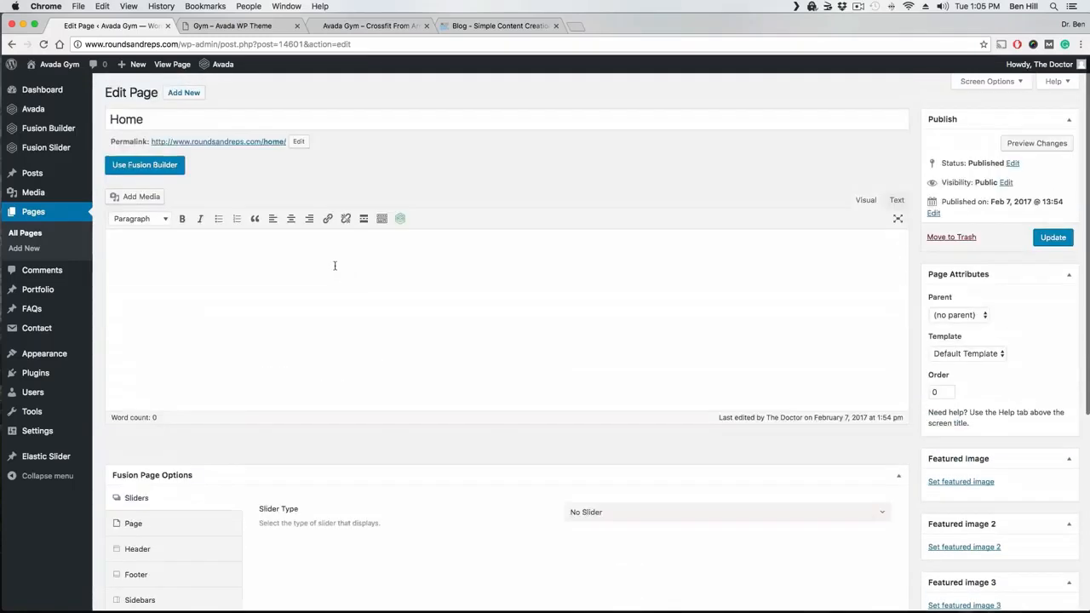
{"action": "left_click", "coordinate": [12, 44]}
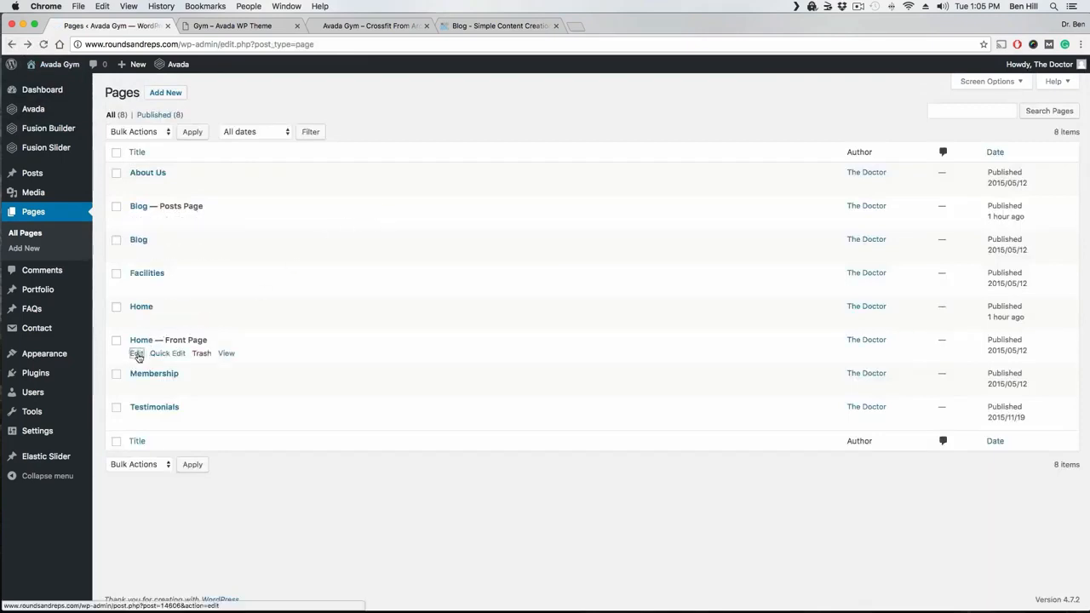
{"action": "left_click", "coordinate": [137, 353]}
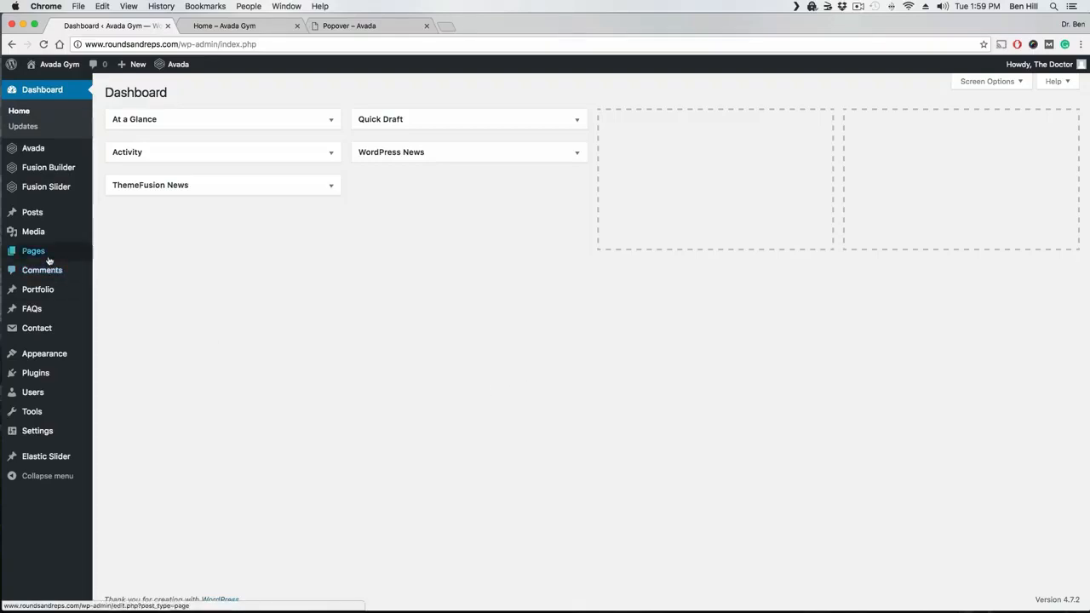
Step: Open the Home page for editing from the list of all pages
{"action": "mouse_move", "coordinate": [49, 253]}
{"action": "left_click", "coordinate": [111, 253]}
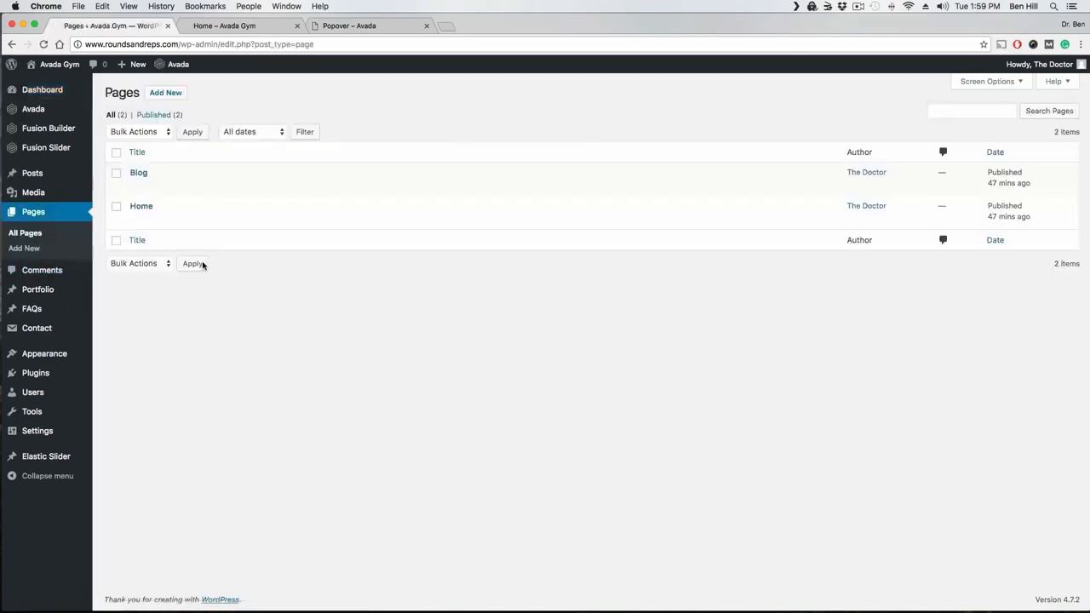
{"action": "mouse_move", "coordinate": [153, 225]}
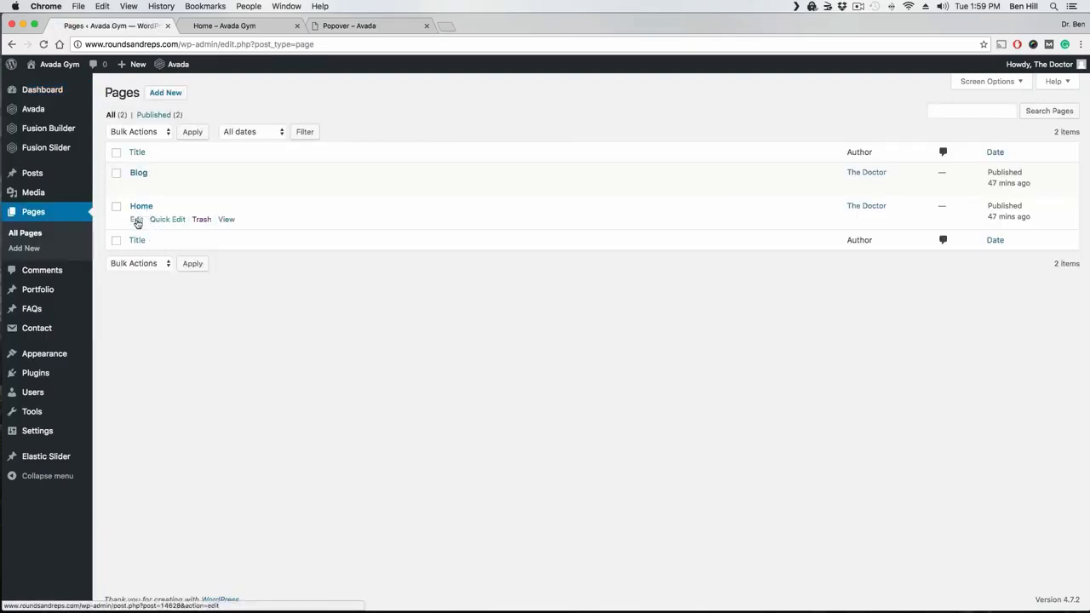
{"action": "left_click", "coordinate": [137, 220]}
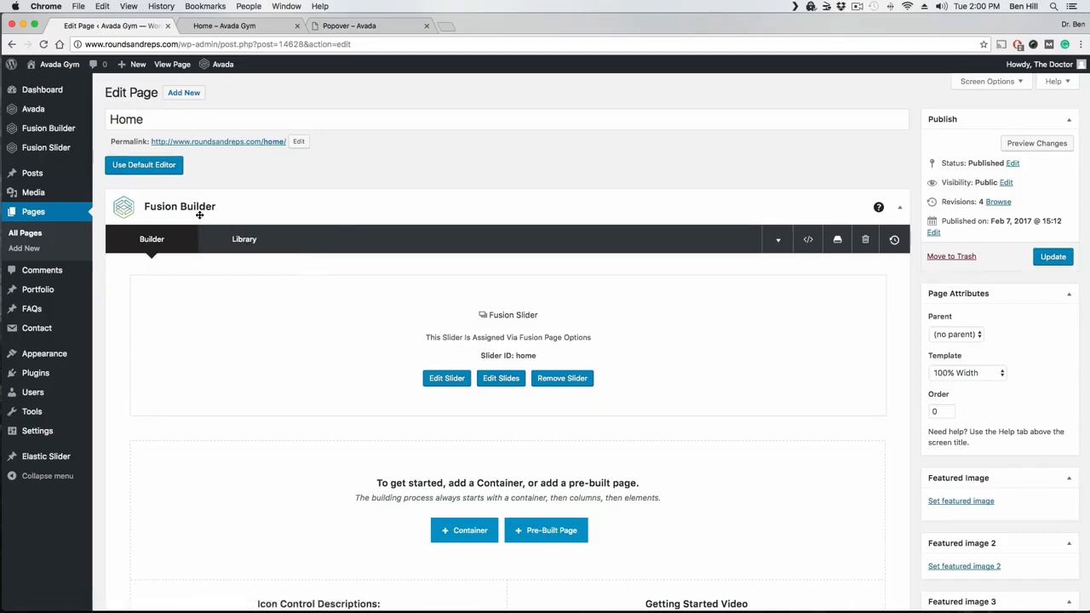
Step: Switch the Home page to the default editor and back to Fusion Builder
{"action": "left_click", "coordinate": [157, 171]}
{"action": "left_click", "coordinate": [157, 169]}
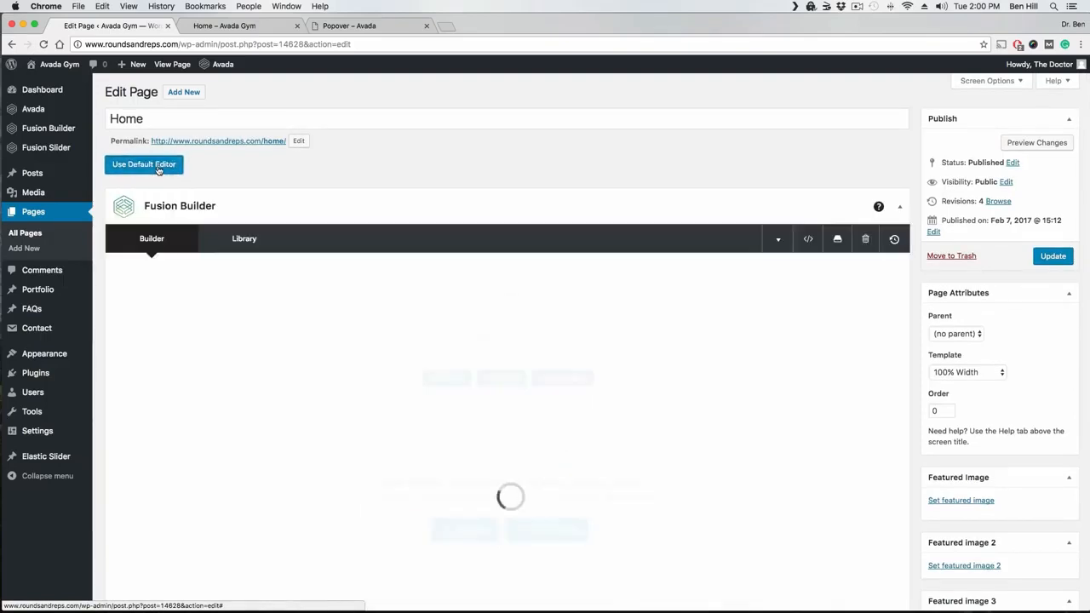
{"action": "left_click", "coordinate": [159, 170]}
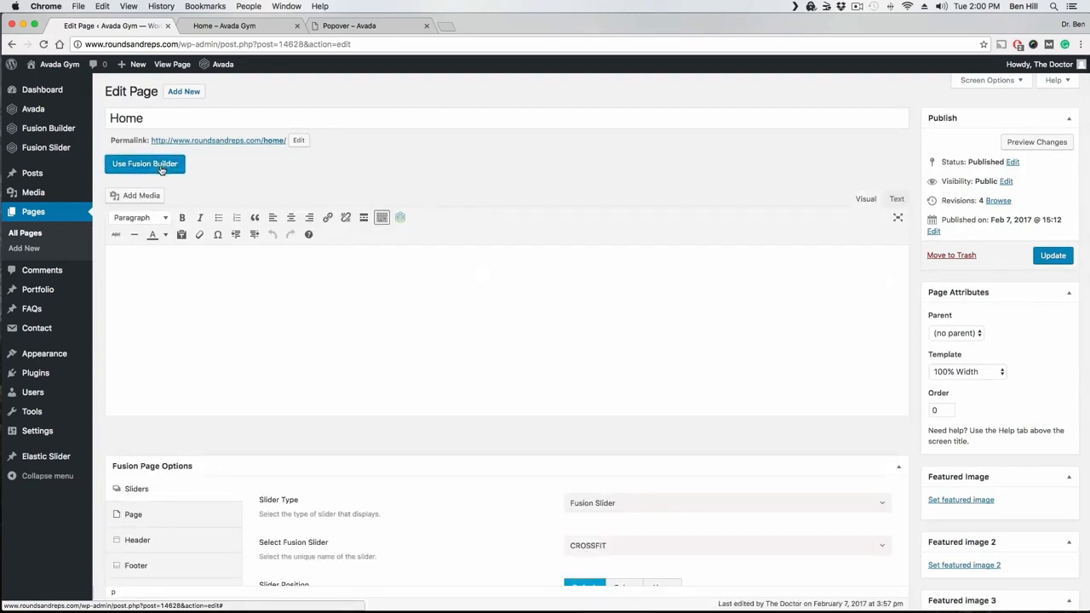
{"action": "left_click", "coordinate": [161, 169]}
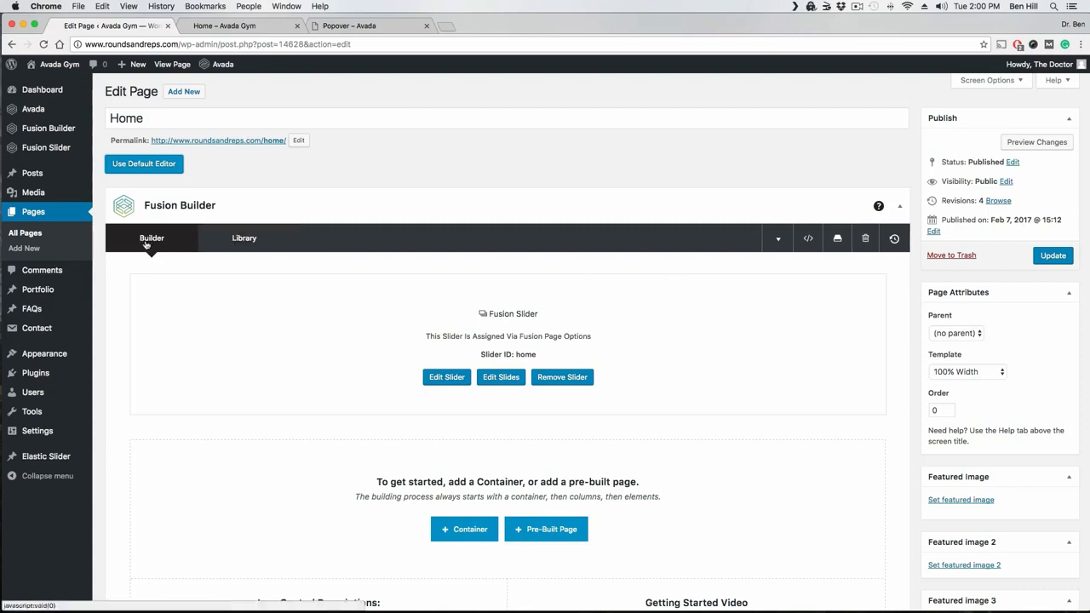
Step: Try the builder's section collapse control and view the template saving options in the Fusion Builder library
{"action": "left_click", "coordinate": [778, 240]}
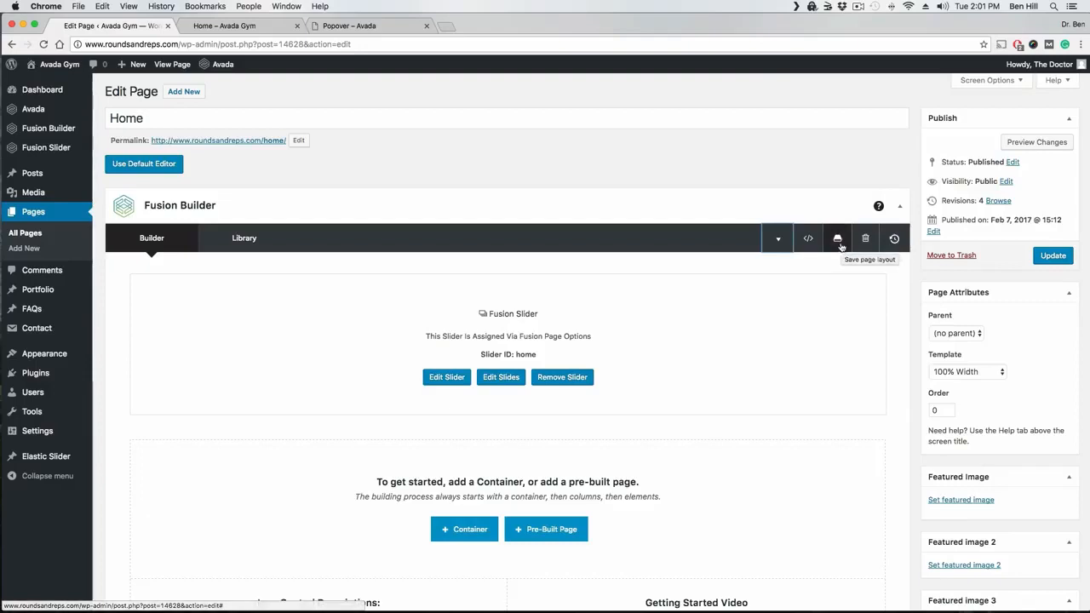
{"action": "left_click", "coordinate": [243, 240]}
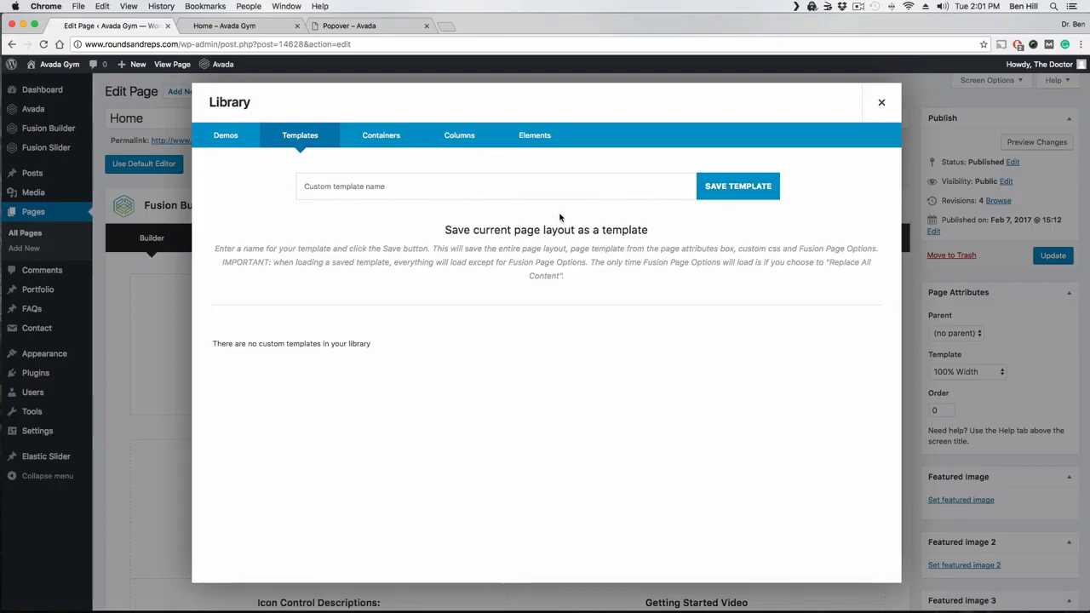
{"action": "left_click", "coordinate": [883, 103]}
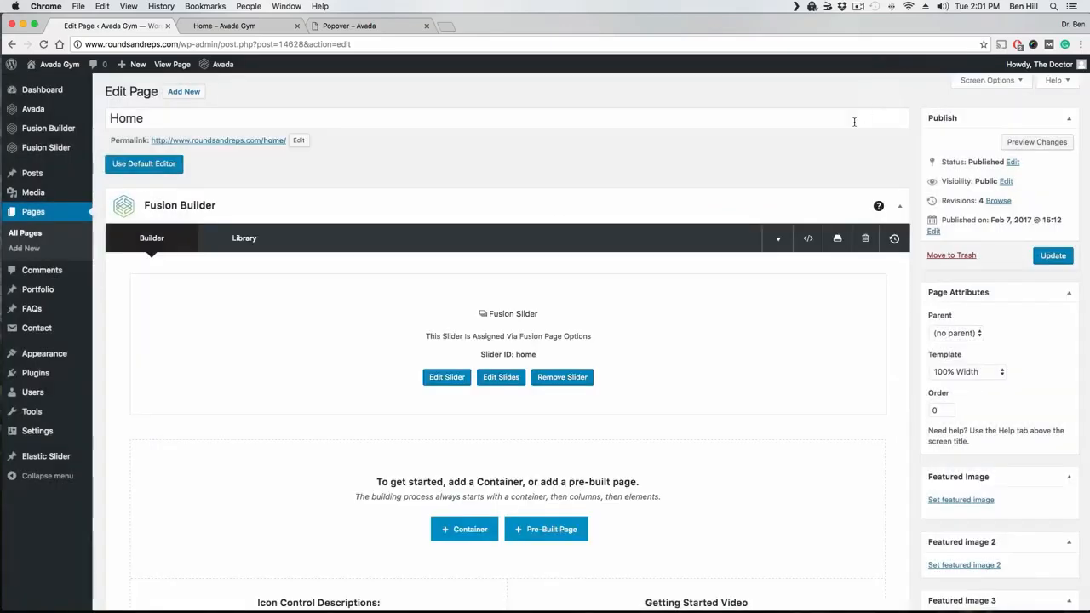
Step: Examine the builder's slider block, container and pre-built page options, and history states
{"action": "scroll", "coordinate": [630, 234], "scroll_direction": "down", "scroll_amount": 3}
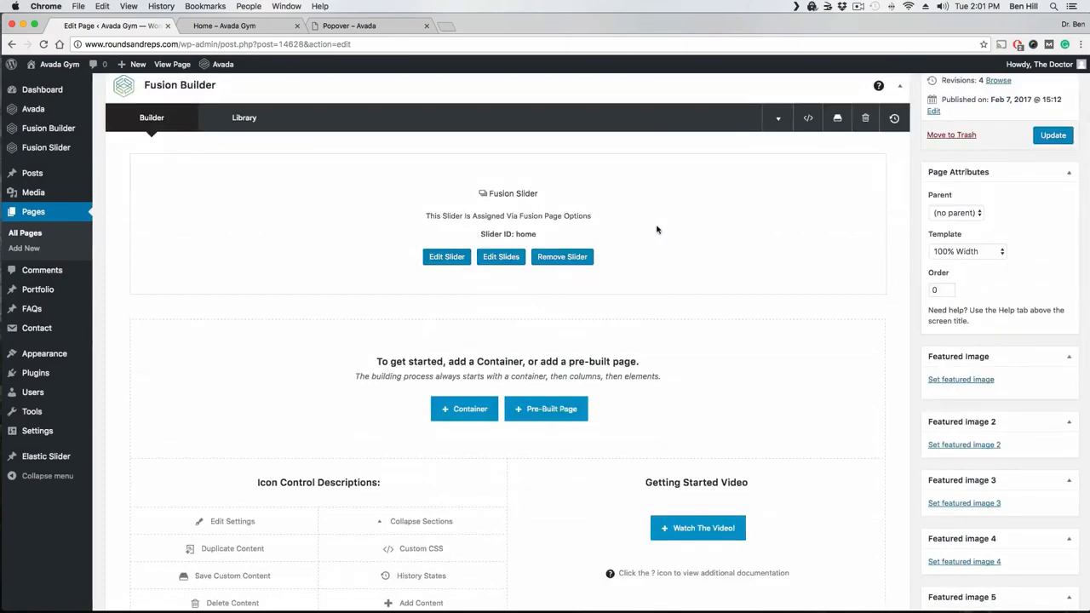
{"action": "scroll", "coordinate": [657, 230], "scroll_direction": "down", "scroll_amount": 1}
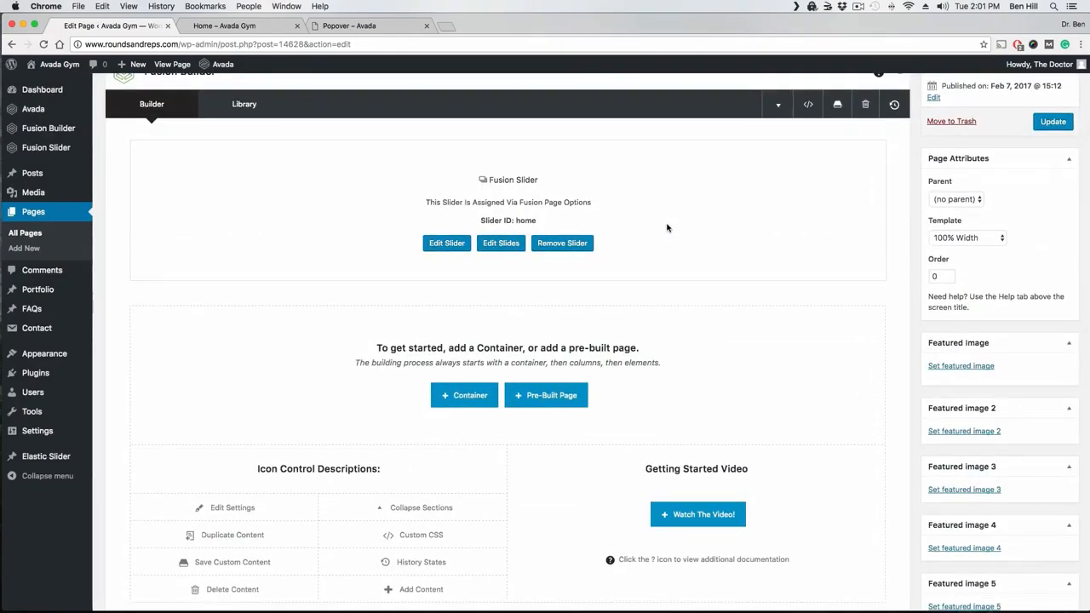
{"action": "scroll", "coordinate": [817, 196], "scroll_direction": "up", "scroll_amount": 3}
{"action": "mouse_move", "coordinate": [893, 195]}
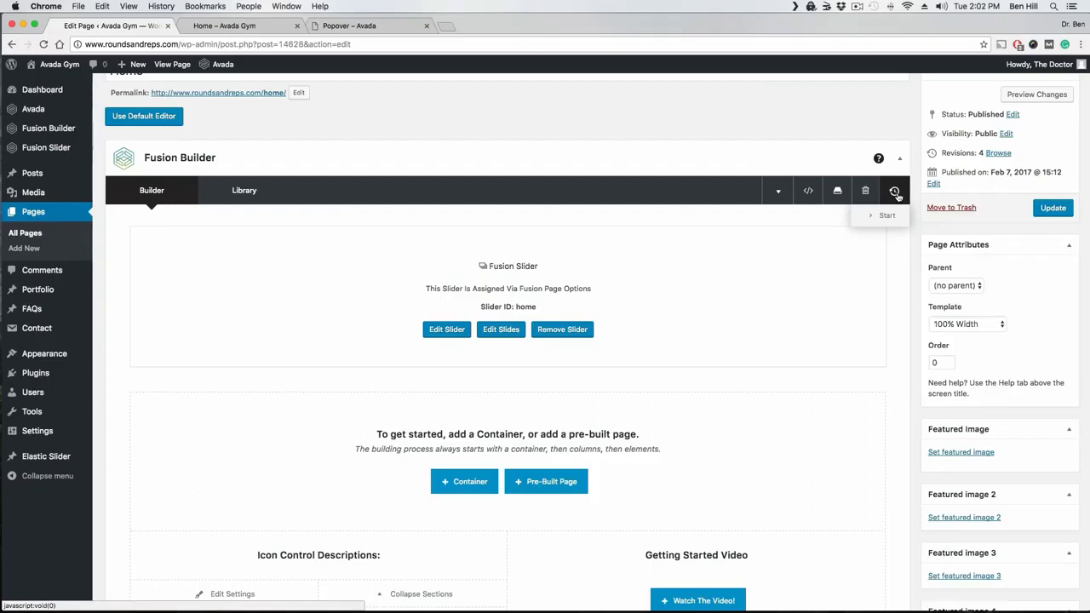
{"action": "scroll", "coordinate": [896, 189], "scroll_direction": "up", "scroll_amount": 1}
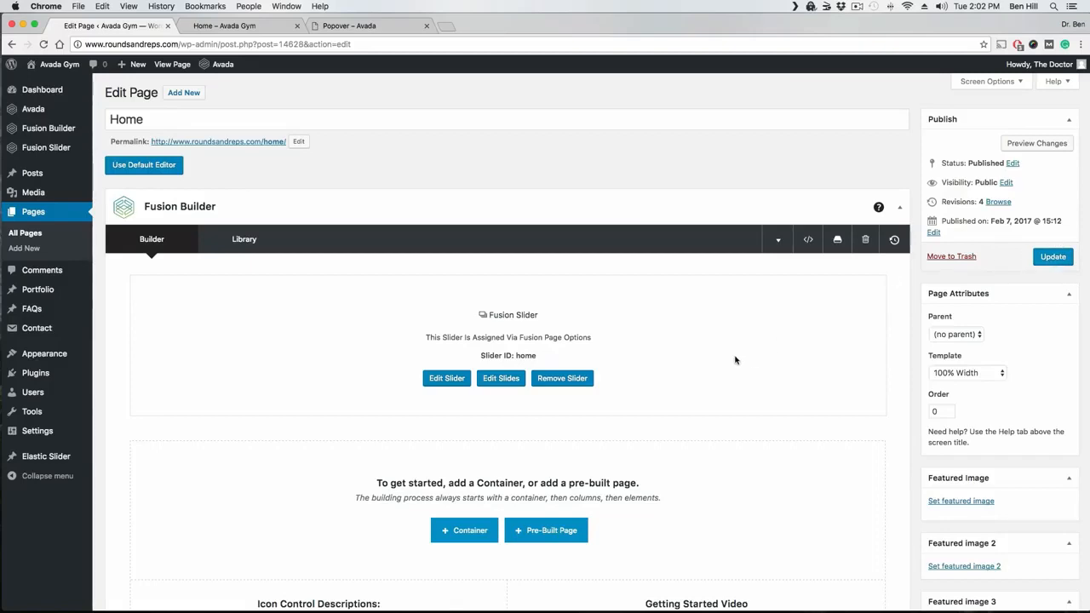
Step: Review the Home page's Fusion Page Options for sliders, page, header, footer, sidebars, background and page title bar
{"action": "scroll", "coordinate": [732, 358], "scroll_direction": "down", "scroll_amount": 2}
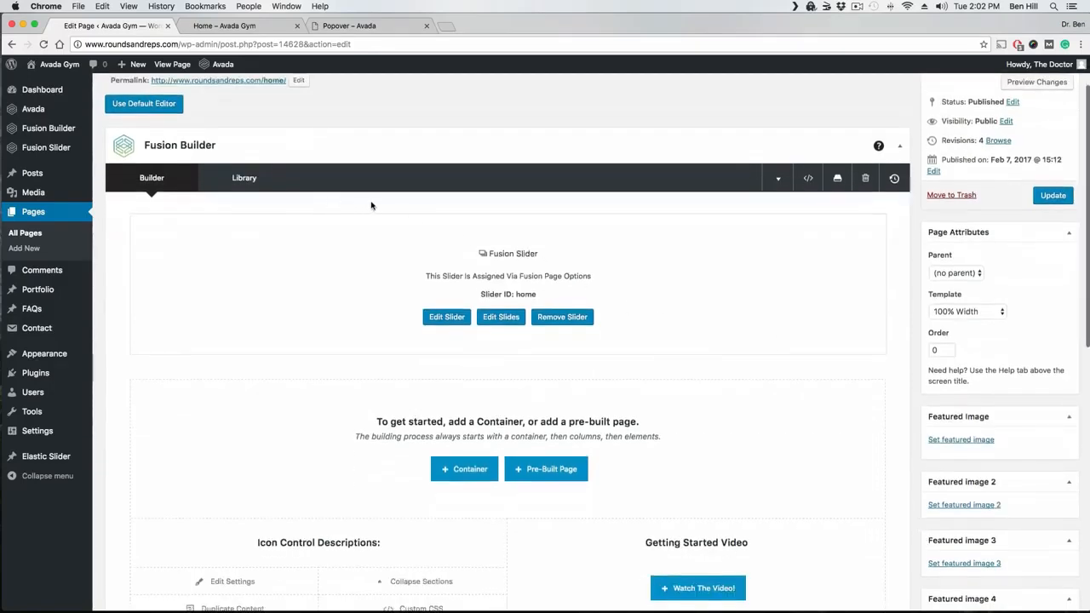
{"action": "scroll", "coordinate": [366, 200], "scroll_direction": "down", "scroll_amount": 5}
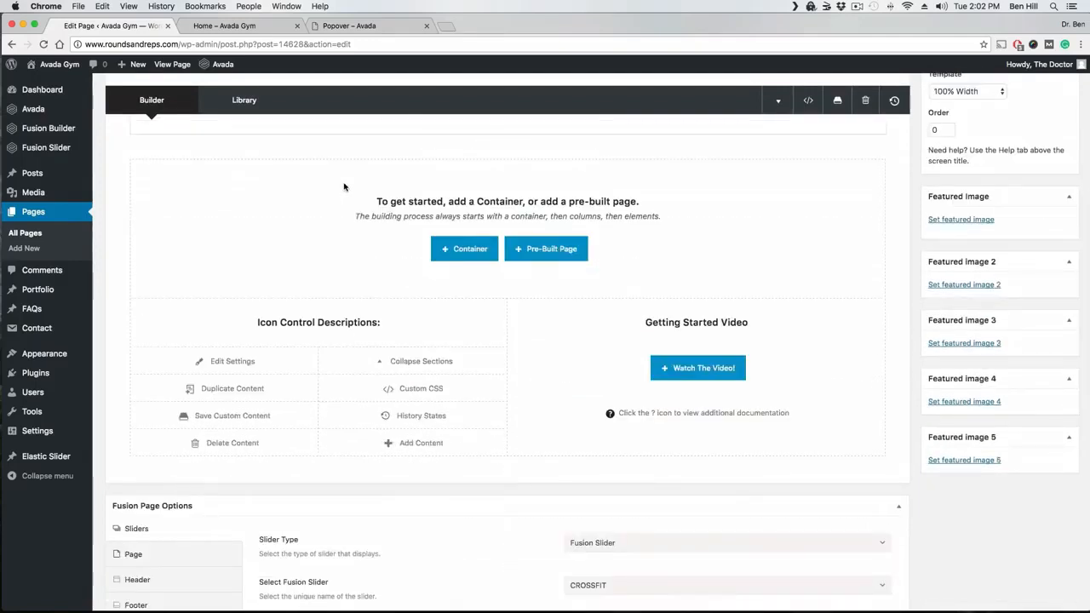
{"action": "scroll", "coordinate": [344, 187], "scroll_direction": "down", "scroll_amount": 3}
{"action": "scroll", "coordinate": [345, 186], "scroll_direction": "down", "scroll_amount": 1}
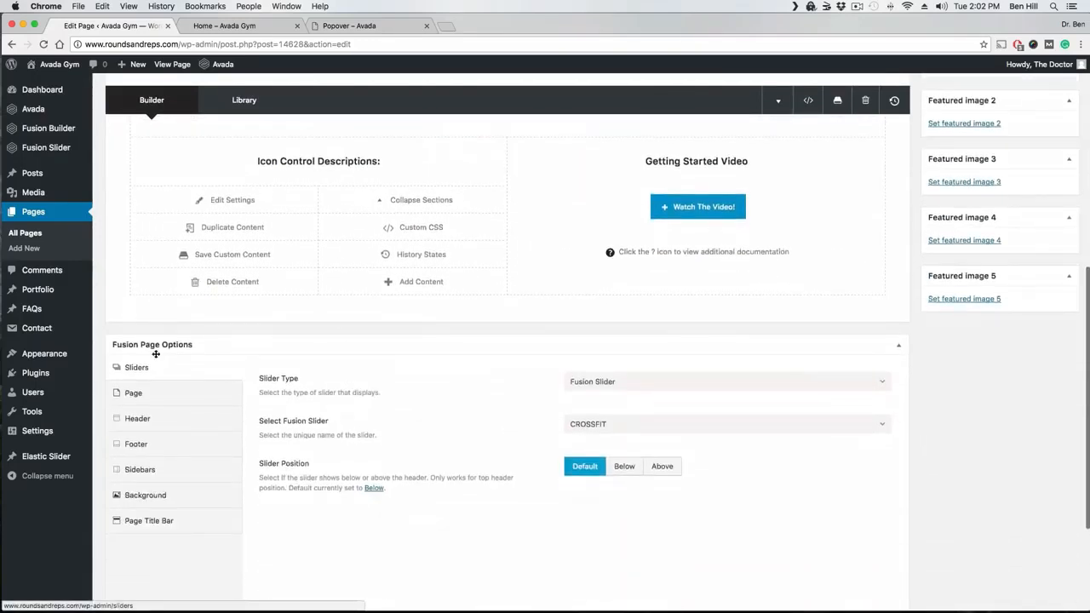
{"action": "scroll", "coordinate": [212, 347], "scroll_direction": "down", "scroll_amount": 1}
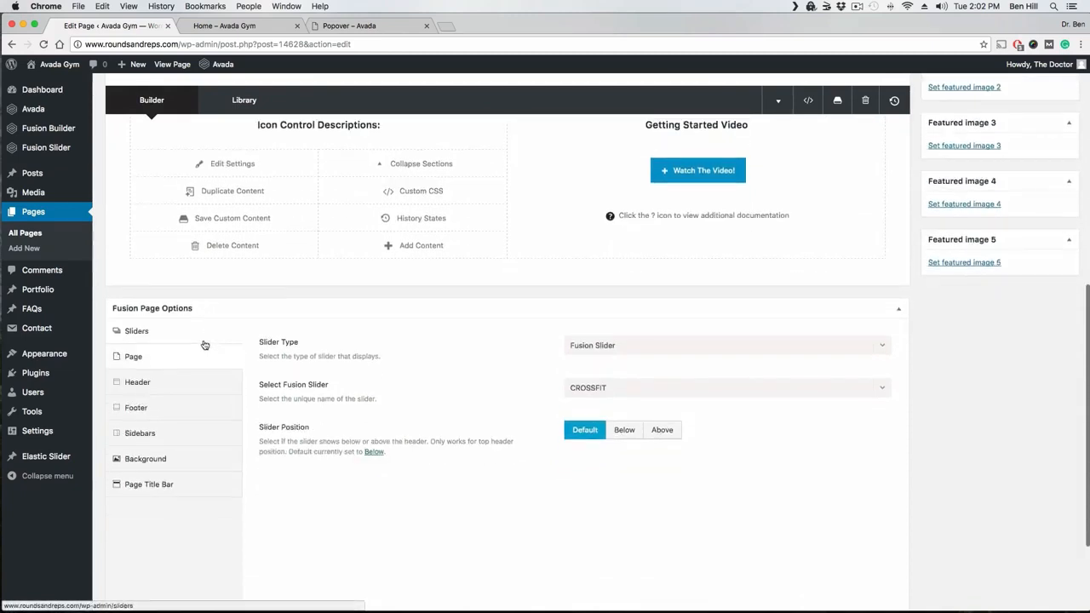
{"action": "left_click", "coordinate": [162, 359]}
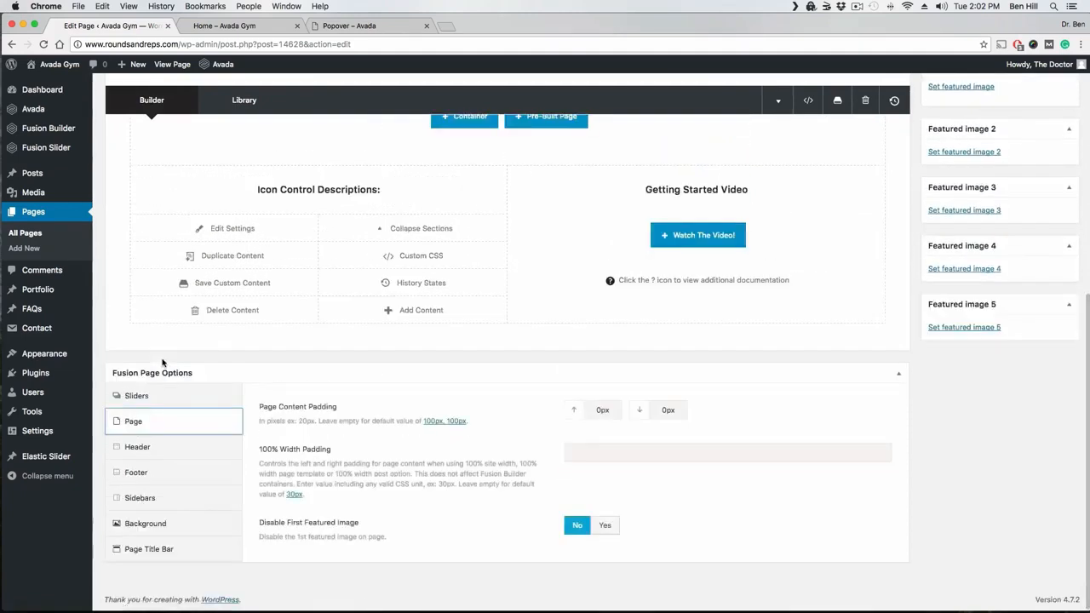
{"action": "left_click", "coordinate": [161, 449]}
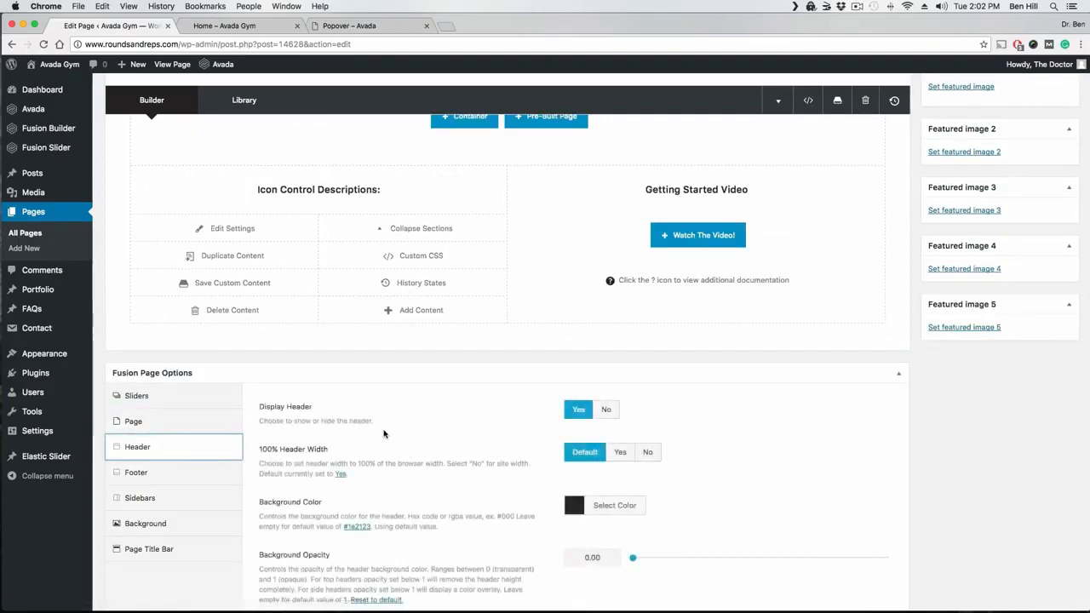
{"action": "left_click", "coordinate": [167, 482]}
{"action": "left_click", "coordinate": [165, 498]}
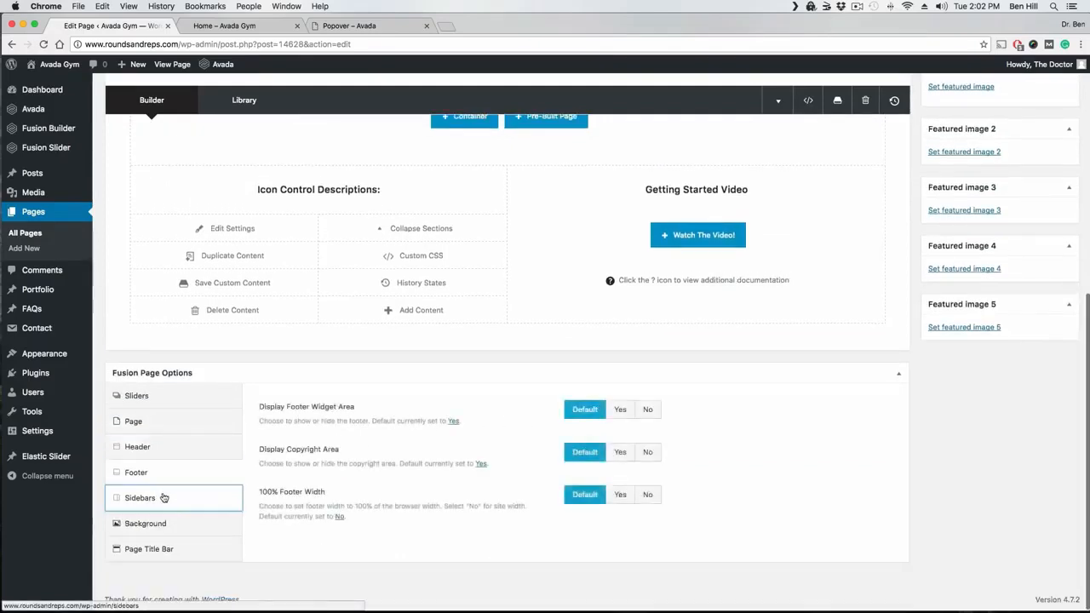
{"action": "left_click", "coordinate": [165, 522]}
{"action": "left_click", "coordinate": [175, 551]}
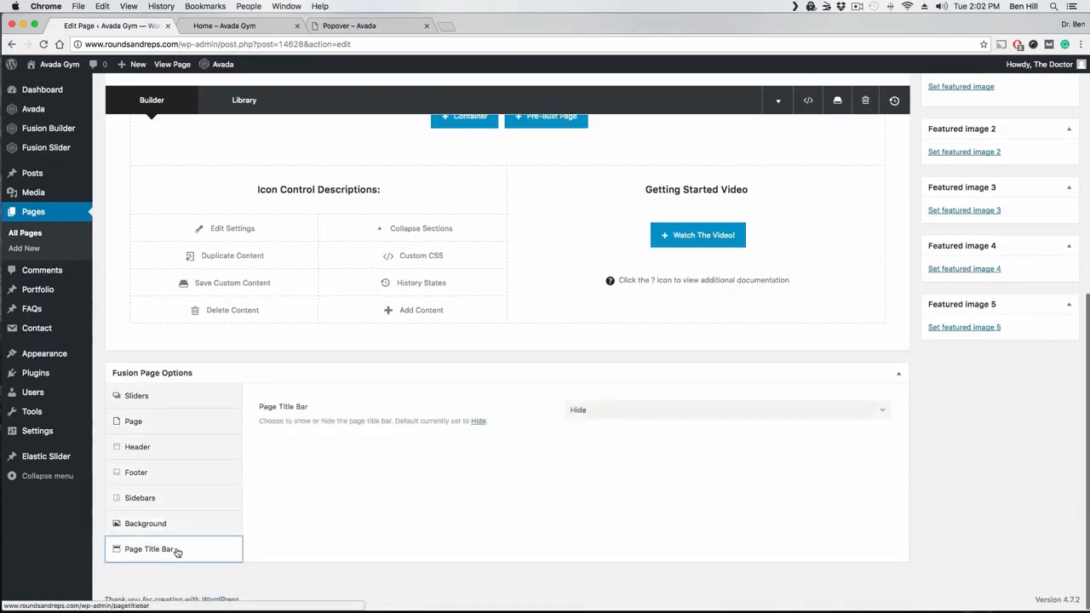
Step: Look back through the Fusion Page Options from Background to Sliders and the builder area above them
{"action": "left_click", "coordinate": [178, 523]}
{"action": "left_click", "coordinate": [179, 502]}
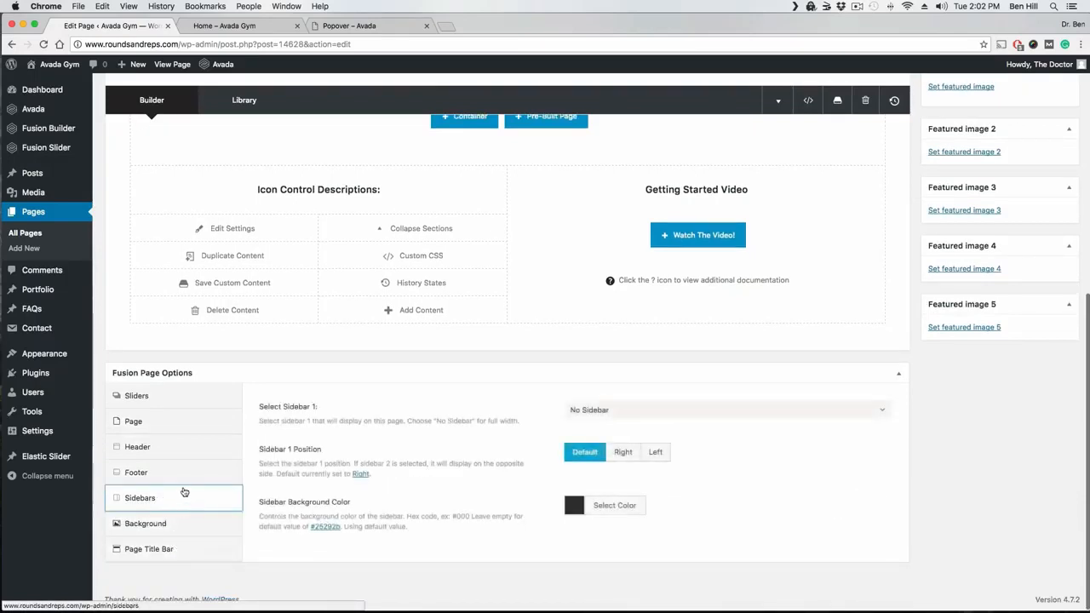
{"action": "left_click", "coordinate": [183, 473]}
{"action": "left_click", "coordinate": [192, 447]}
{"action": "left_click", "coordinate": [197, 423]}
{"action": "left_click", "coordinate": [201, 398]}
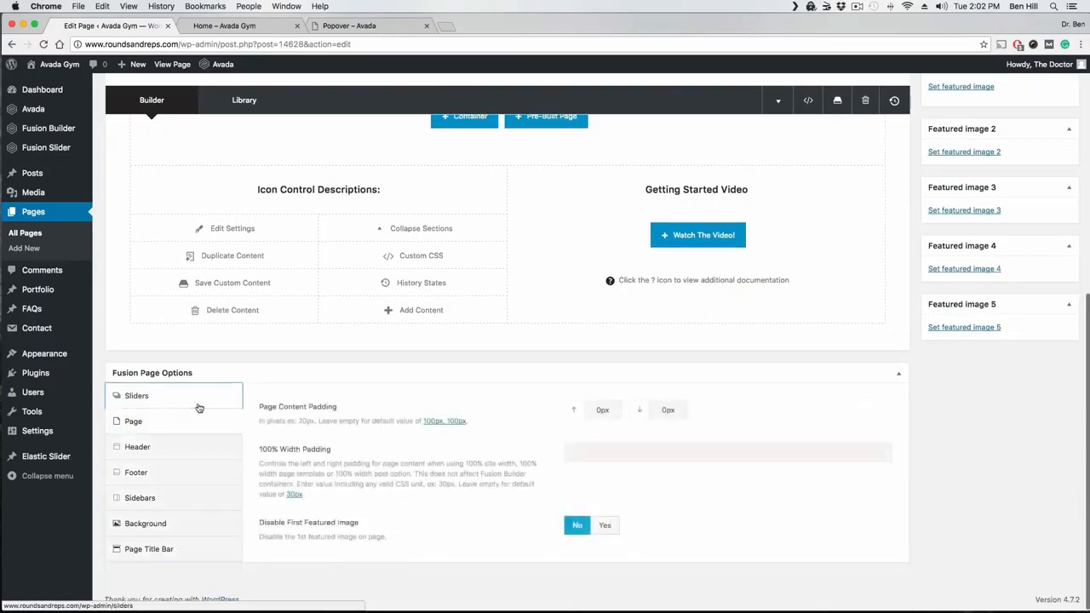
{"action": "scroll", "coordinate": [342, 457], "scroll_direction": "up", "scroll_amount": 6}
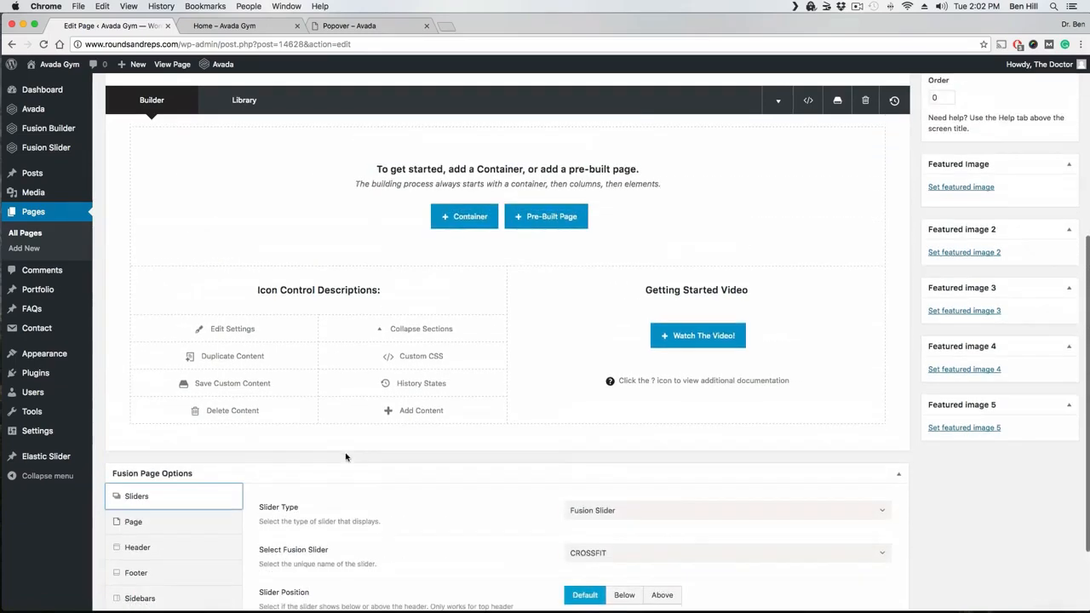
{"action": "scroll", "coordinate": [351, 456], "scroll_direction": "down", "scroll_amount": 5}
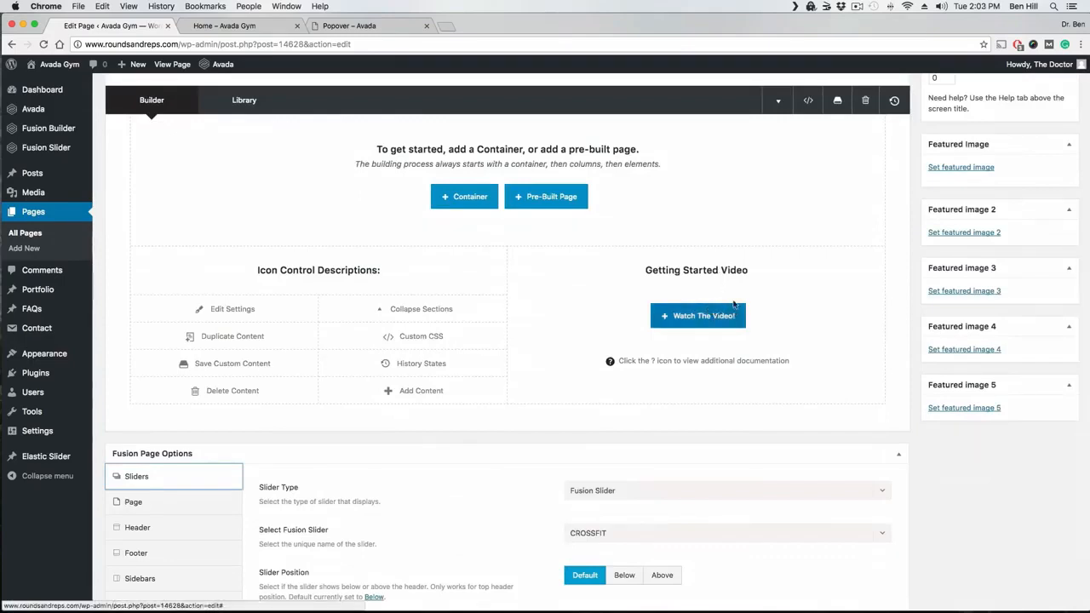
Step: View the importable pages of the Avada Gym demo in the pre-built page library, then close the library
{"action": "scroll", "coordinate": [734, 304], "scroll_direction": "up", "scroll_amount": 5}
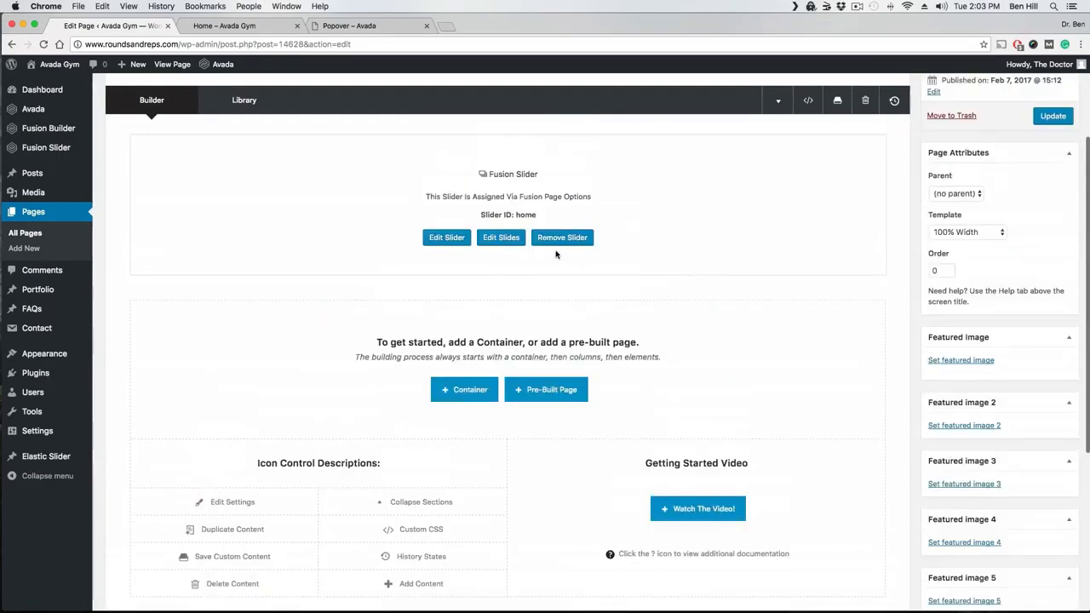
{"action": "scroll", "coordinate": [604, 290], "scroll_direction": "up", "scroll_amount": 2}
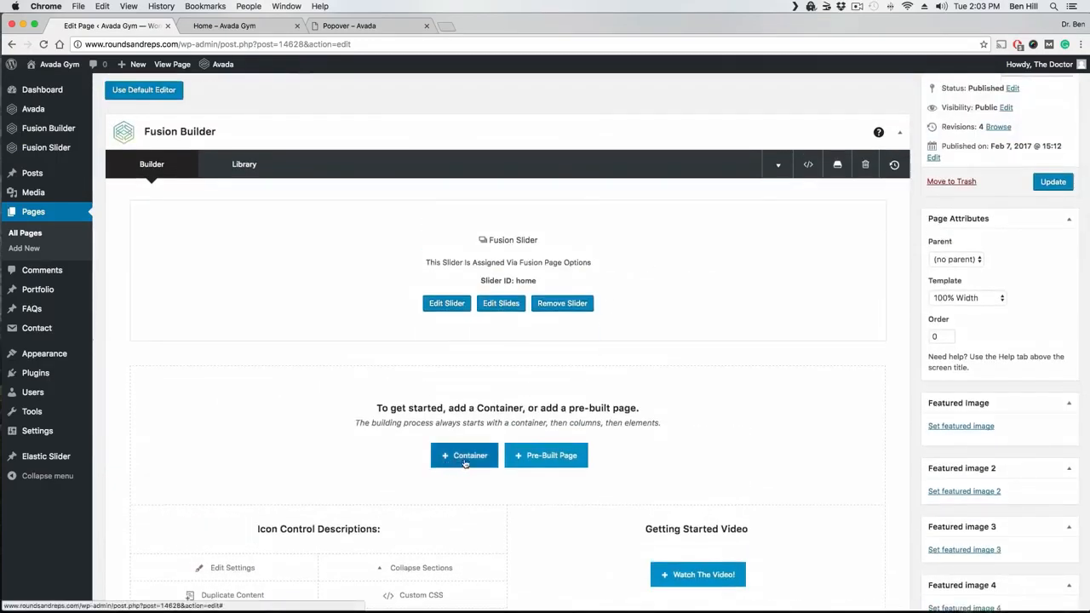
{"action": "left_click", "coordinate": [563, 462]}
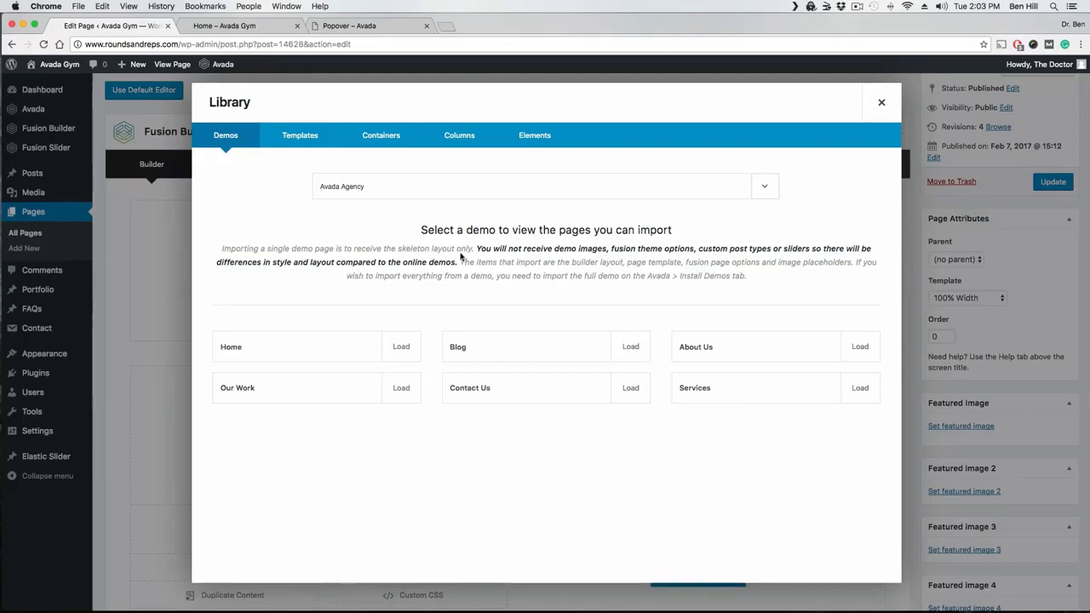
{"action": "left_click", "coordinate": [511, 190]}
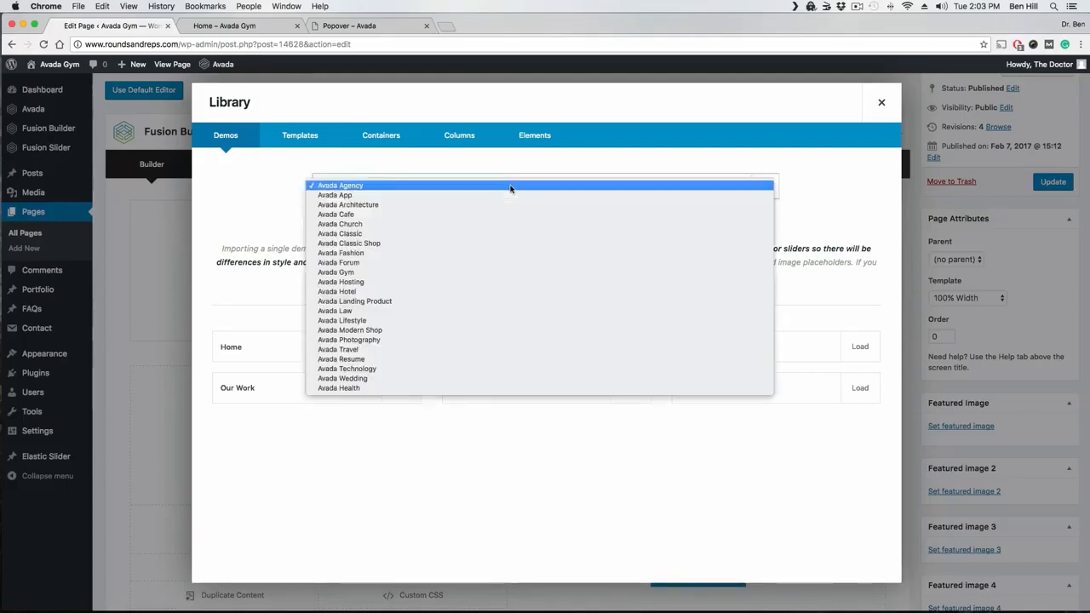
{"action": "left_click", "coordinate": [355, 273]}
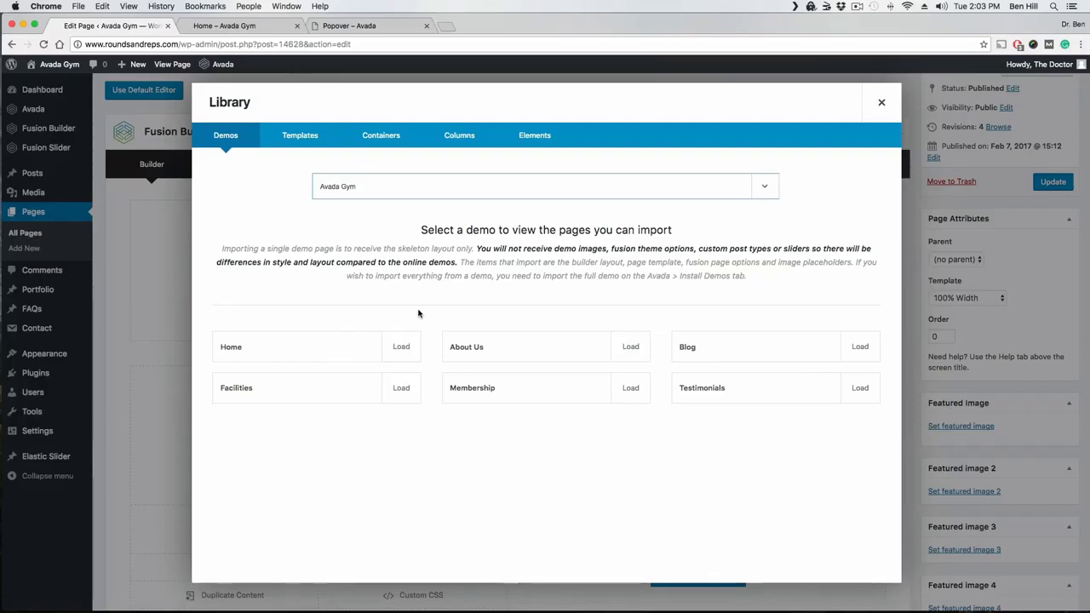
{"action": "left_click", "coordinate": [882, 103]}
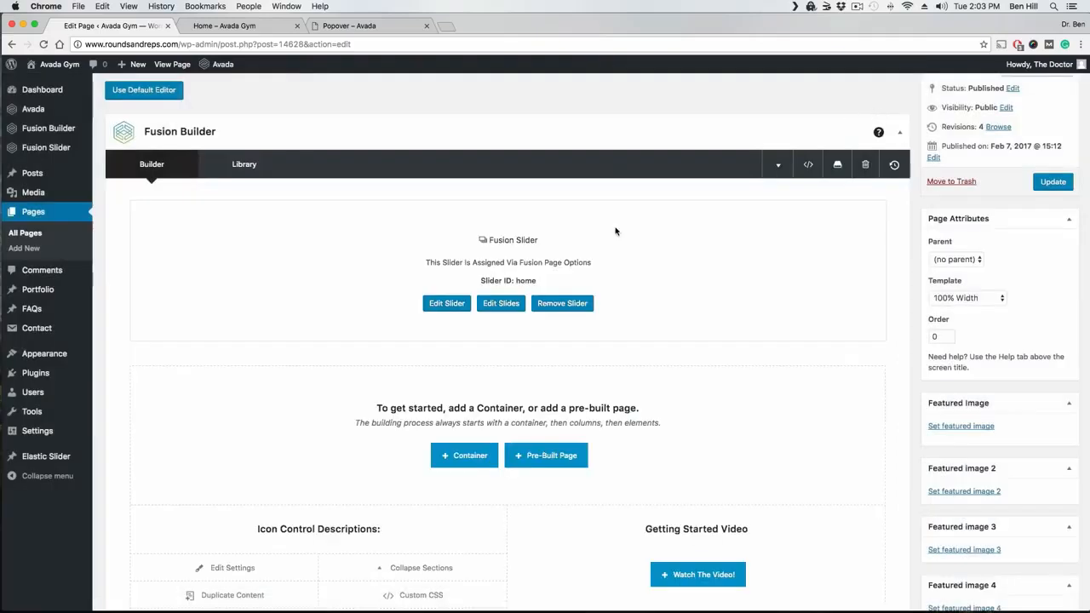
Step: Insert a container with a single full-width 1/1 column below the Fusion Slider block
{"action": "left_click", "coordinate": [461, 458]}
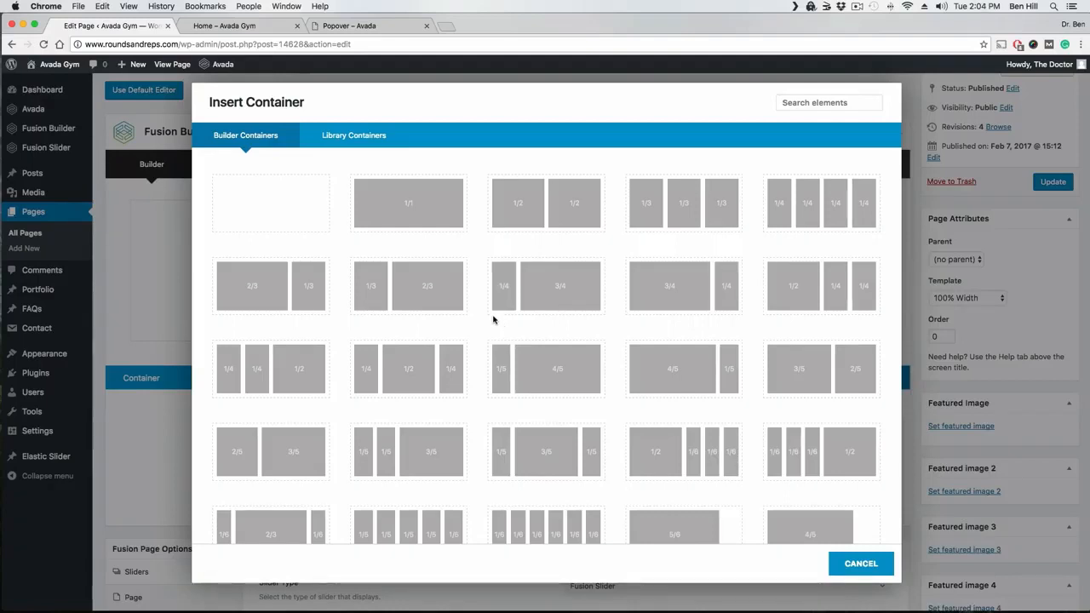
{"action": "left_click", "coordinate": [441, 227]}
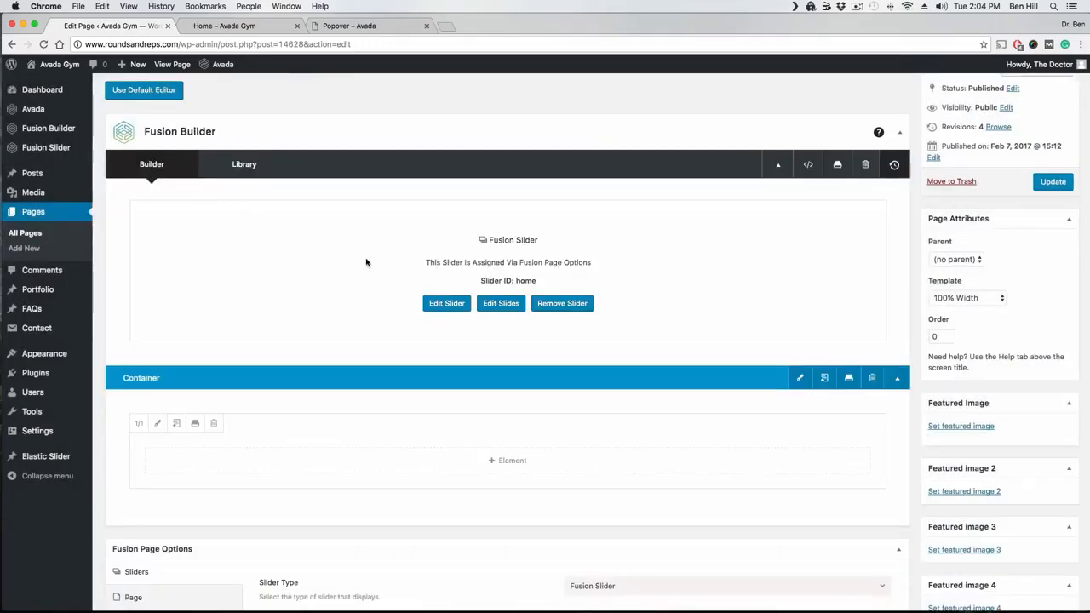
{"action": "scroll", "coordinate": [367, 260], "scroll_direction": "down", "scroll_amount": 1}
{"action": "scroll", "coordinate": [351, 275], "scroll_direction": "down", "scroll_amount": 3}
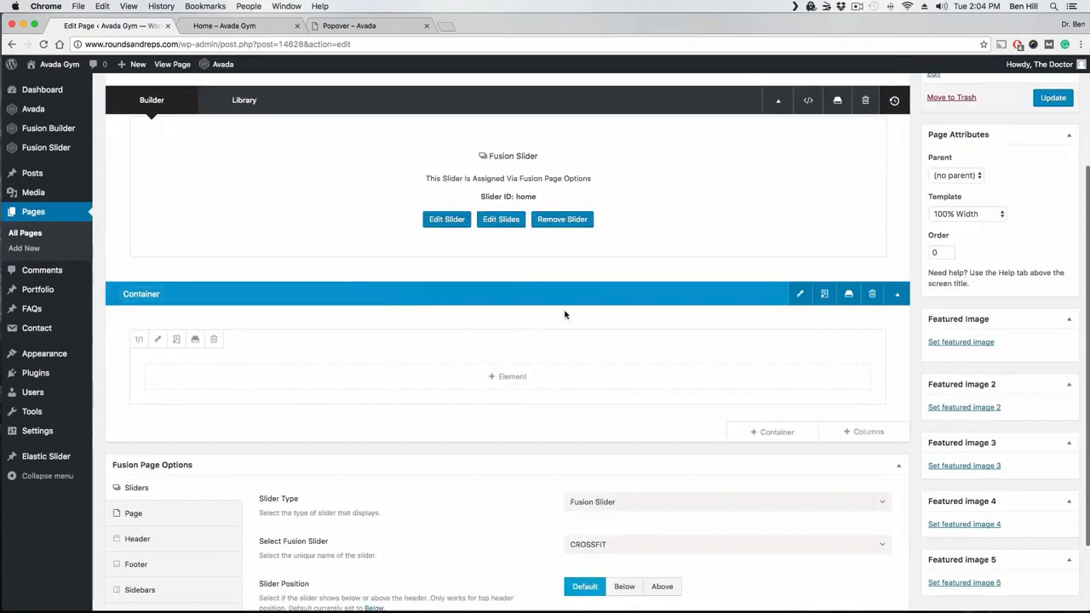
Step: Examine the World Class Fitness section in the Home page preview and return to the page editor
{"action": "left_click", "coordinate": [247, 26]}
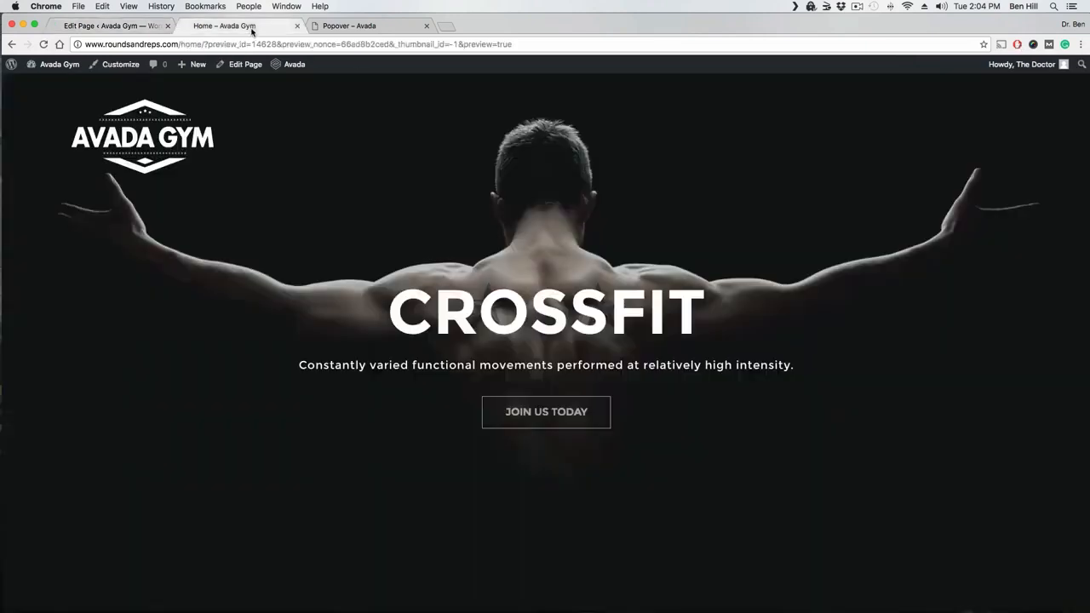
{"action": "scroll", "coordinate": [232, 196], "scroll_direction": "down", "scroll_amount": 10}
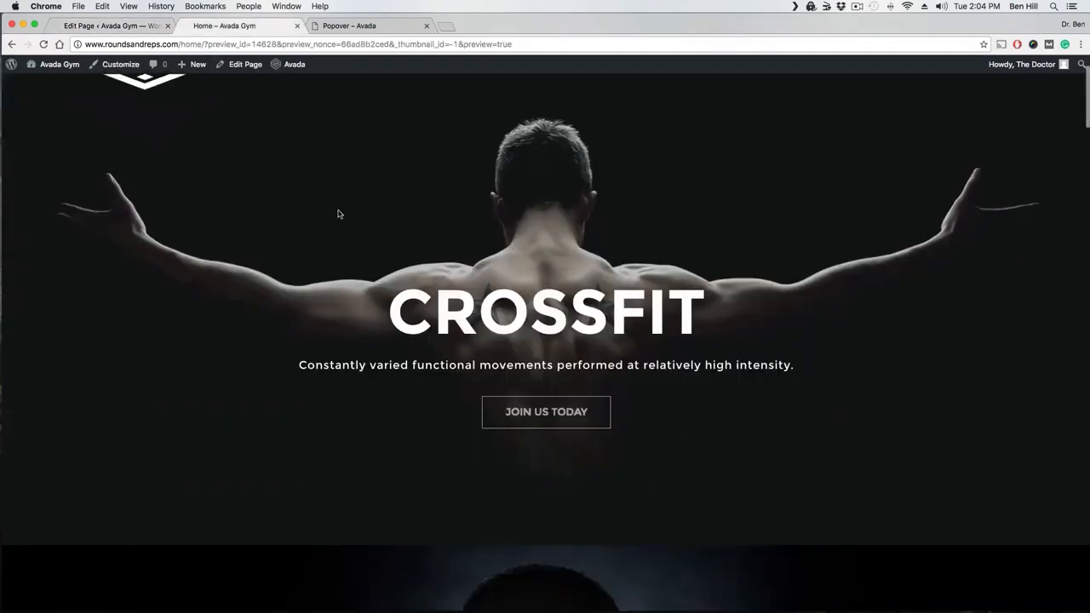
{"action": "scroll", "coordinate": [255, 204], "scroll_direction": "down", "scroll_amount": 2}
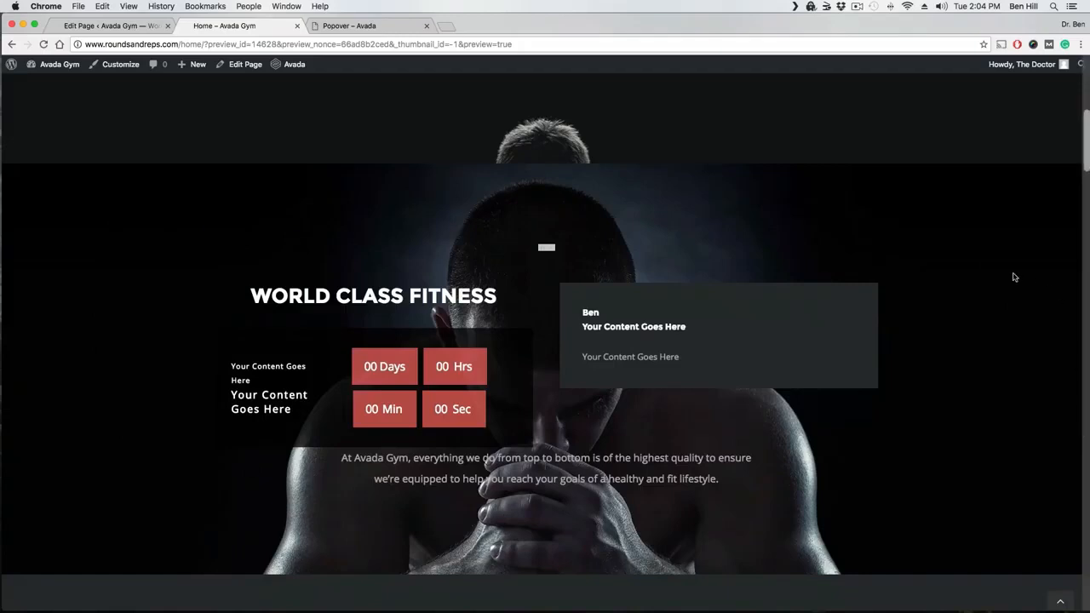
{"action": "scroll", "coordinate": [1013, 276], "scroll_direction": "down", "scroll_amount": 1}
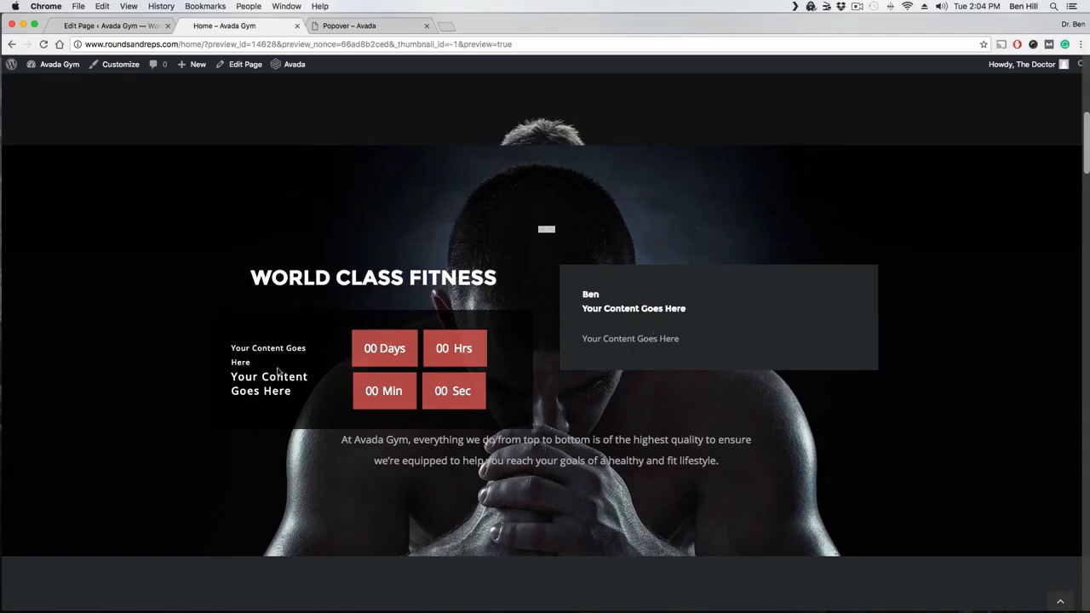
{"action": "left_click", "coordinate": [119, 25]}
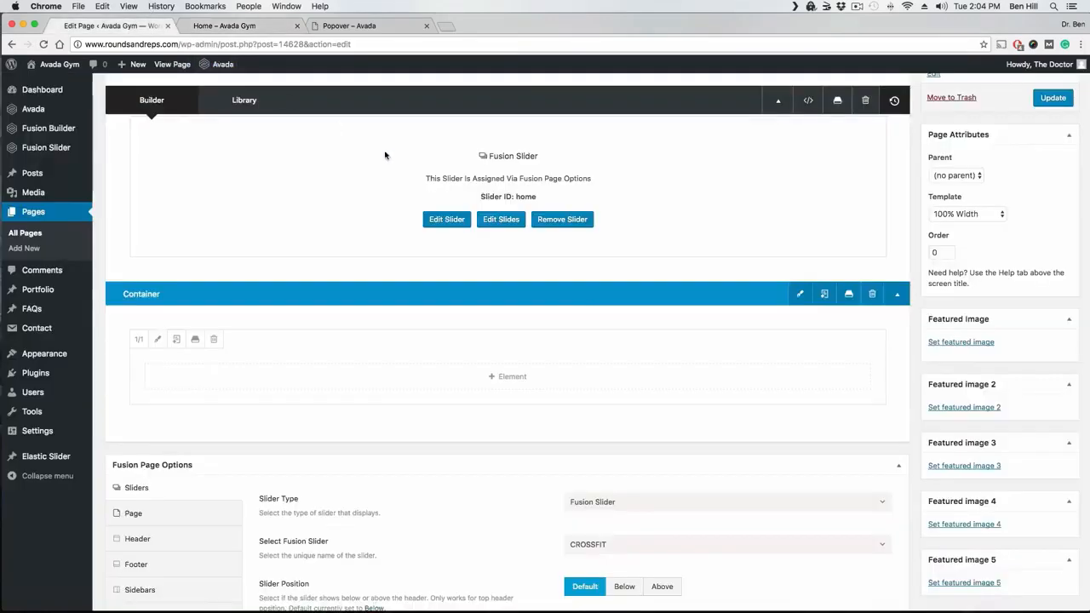
Step: Set the container's background image to 75.jpg from the media library at full size
{"action": "left_click", "coordinate": [800, 295]}
{"action": "left_click", "coordinate": [303, 141]}
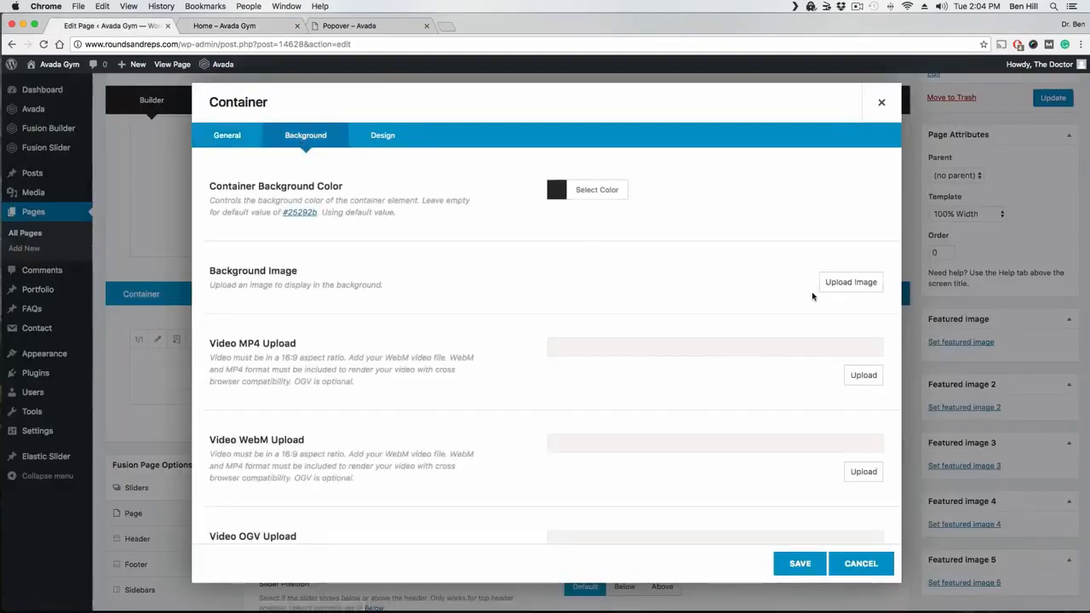
{"action": "left_click", "coordinate": [846, 285]}
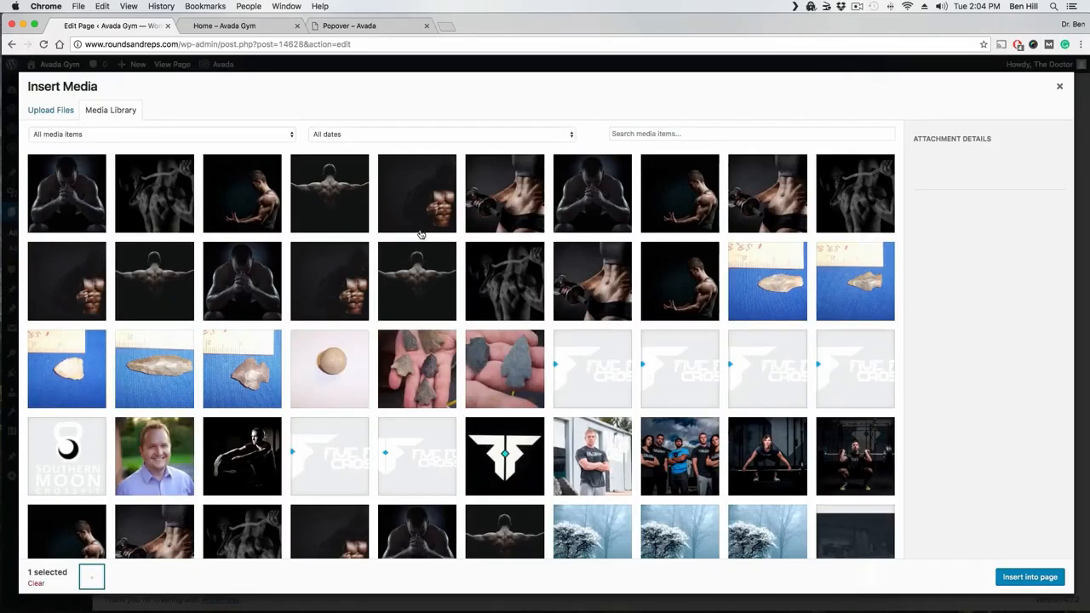
{"action": "left_click", "coordinate": [58, 114]}
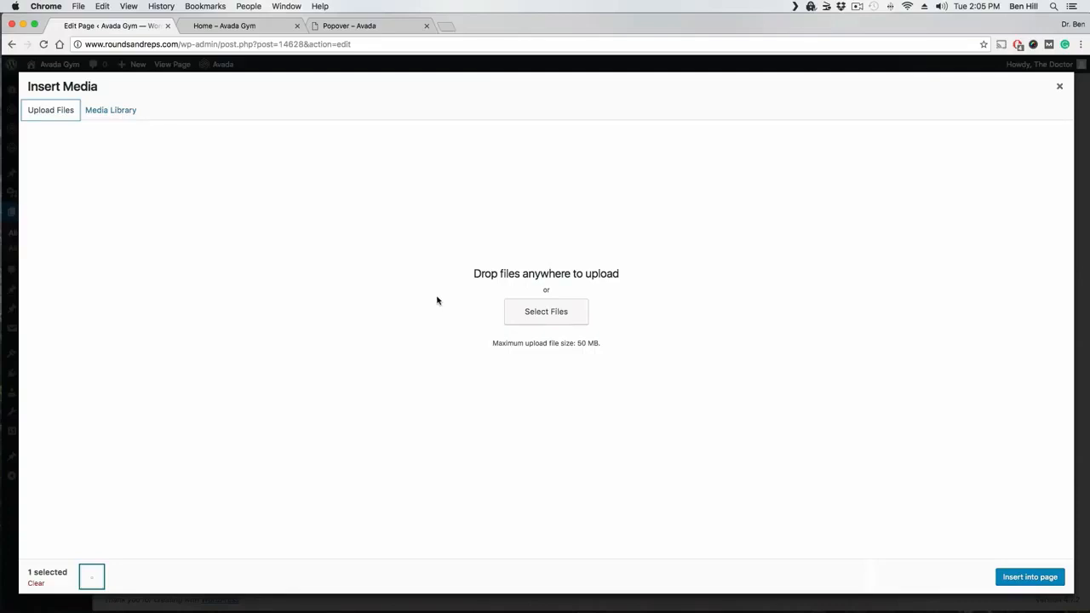
{"action": "left_click", "coordinate": [129, 115]}
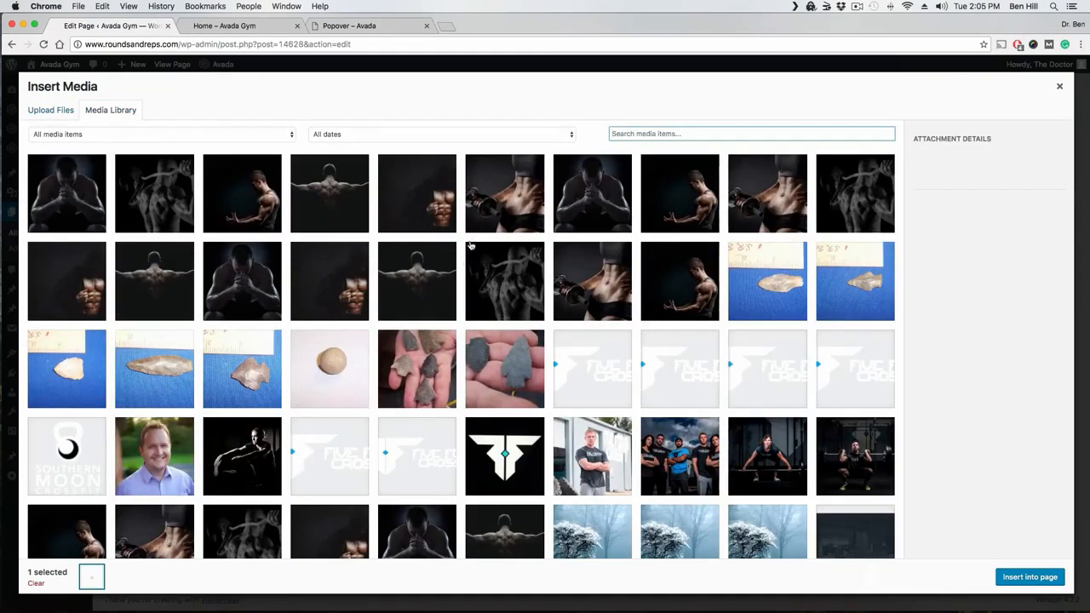
{"action": "left_click", "coordinate": [684, 203]}
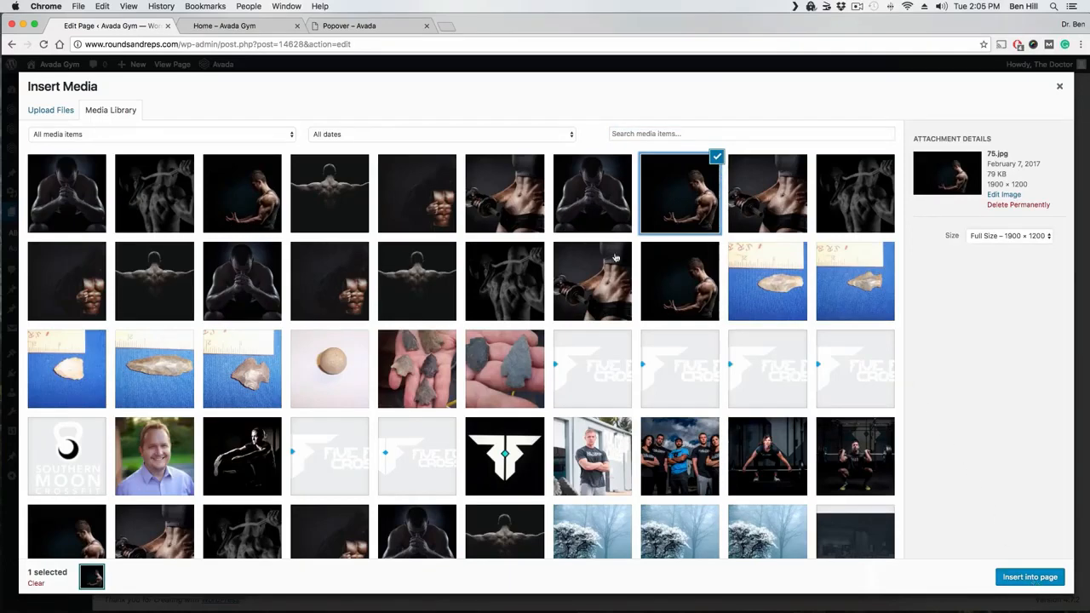
{"action": "left_click", "coordinate": [1030, 577]}
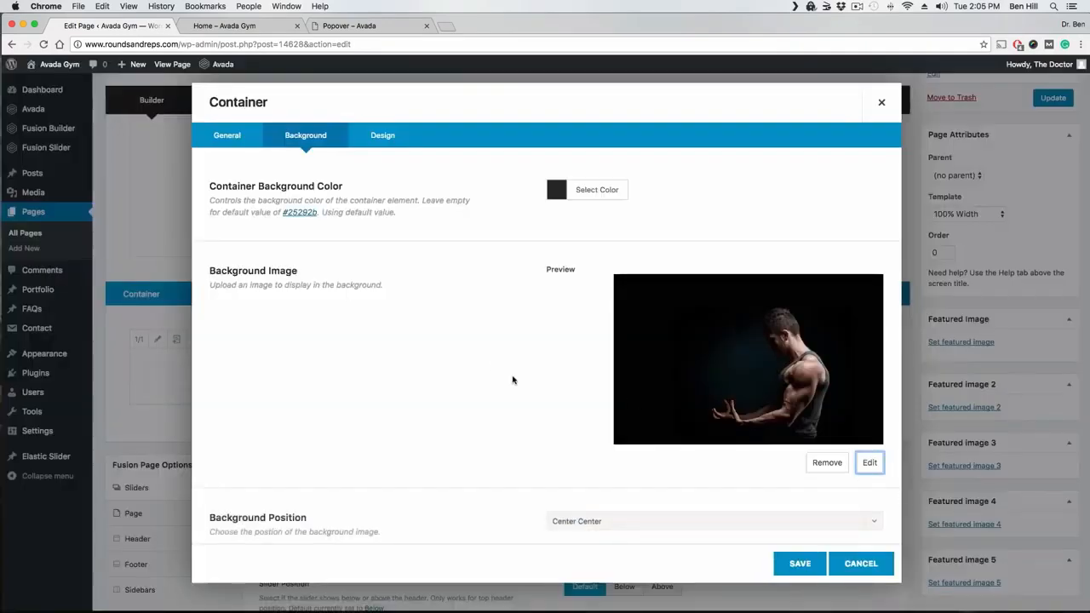
Step: Review the container's background, design and general settings, and save the container
{"action": "scroll", "coordinate": [460, 337], "scroll_direction": "down", "scroll_amount": 1}
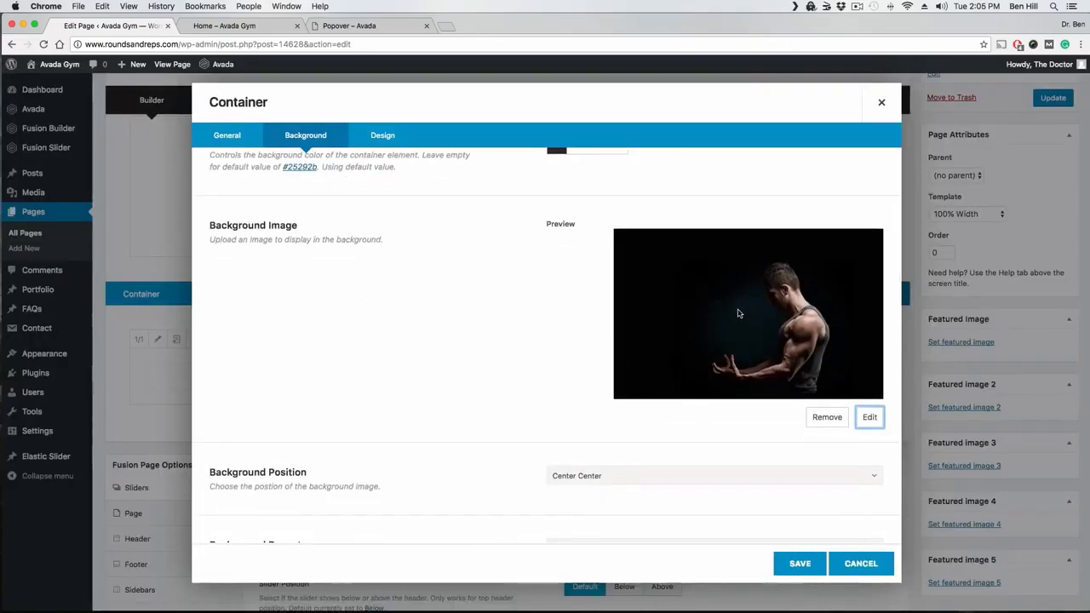
{"action": "scroll", "coordinate": [444, 308], "scroll_direction": "up", "scroll_amount": 1}
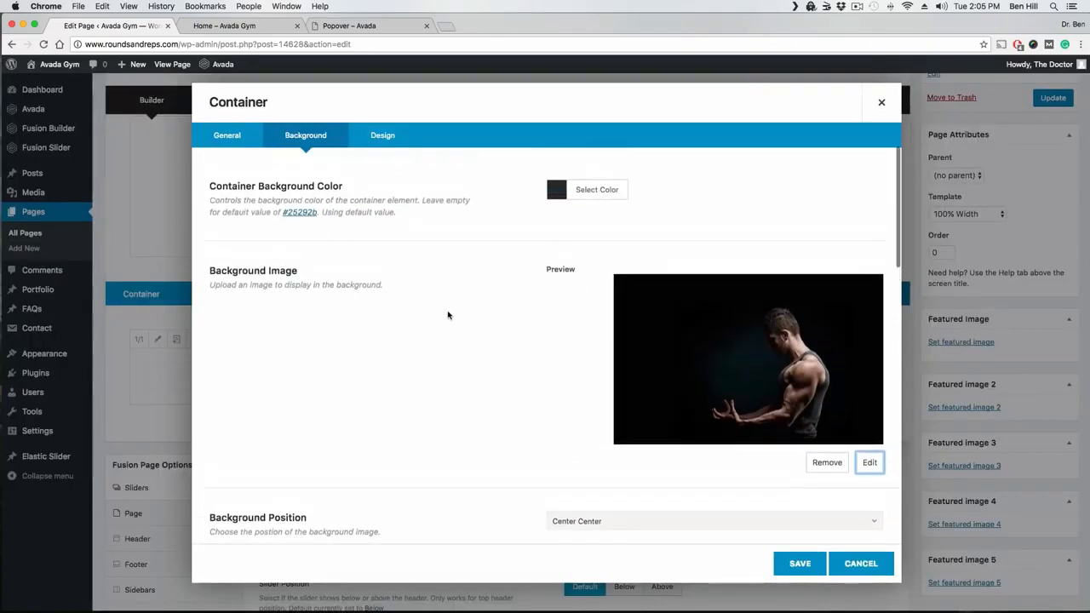
{"action": "scroll", "coordinate": [430, 317], "scroll_direction": "down", "scroll_amount": 1}
{"action": "scroll", "coordinate": [430, 318], "scroll_direction": "down", "scroll_amount": 5}
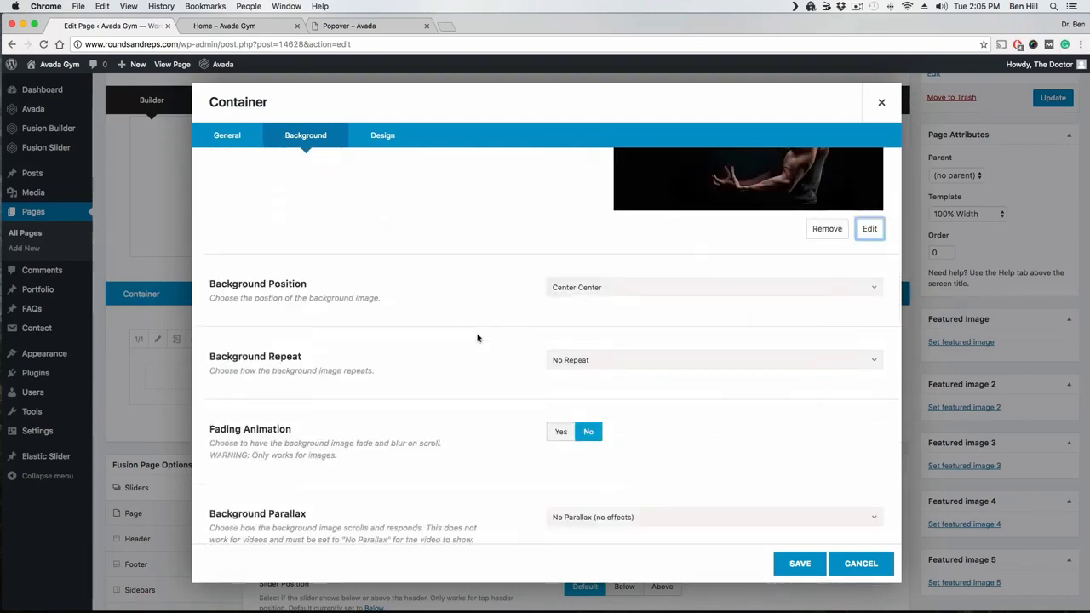
{"action": "scroll", "coordinate": [476, 336], "scroll_direction": "down", "scroll_amount": 2}
{"action": "scroll", "coordinate": [415, 341], "scroll_direction": "down", "scroll_amount": 2}
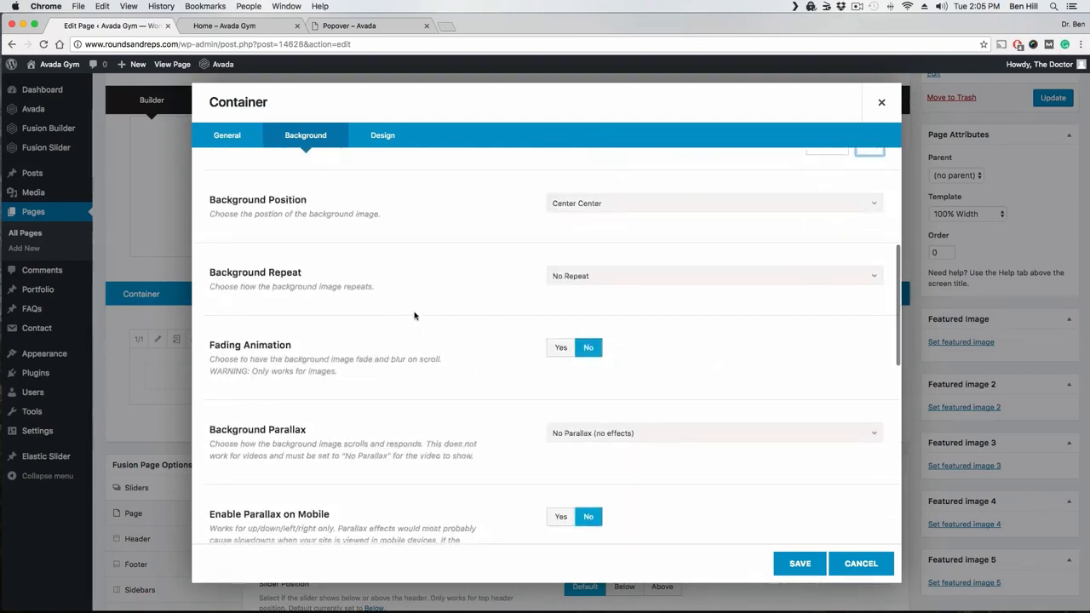
{"action": "left_click", "coordinate": [384, 138]}
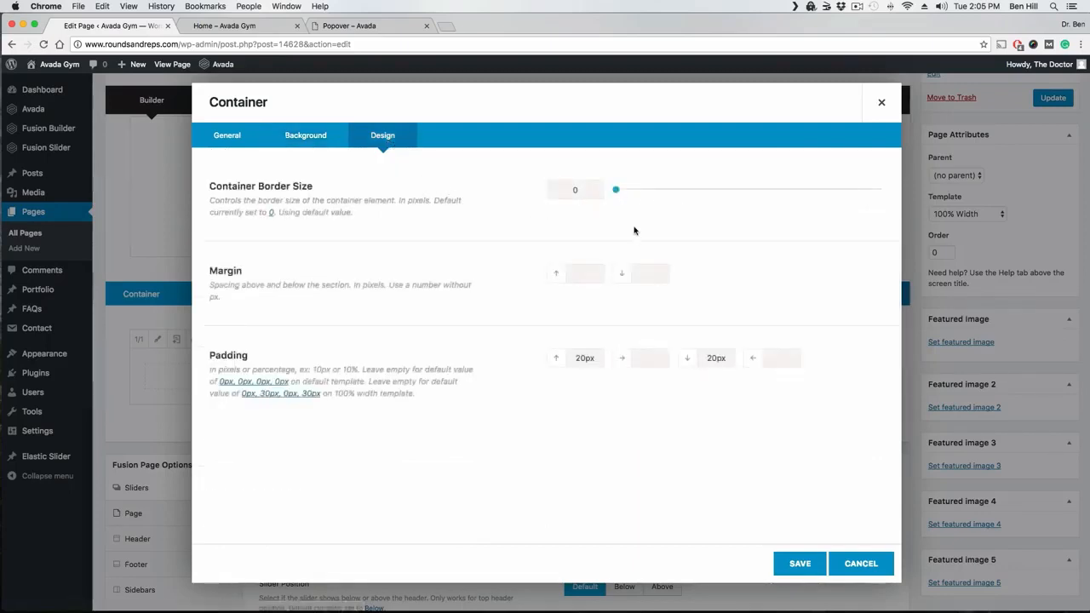
{"action": "left_click", "coordinate": [228, 138]}
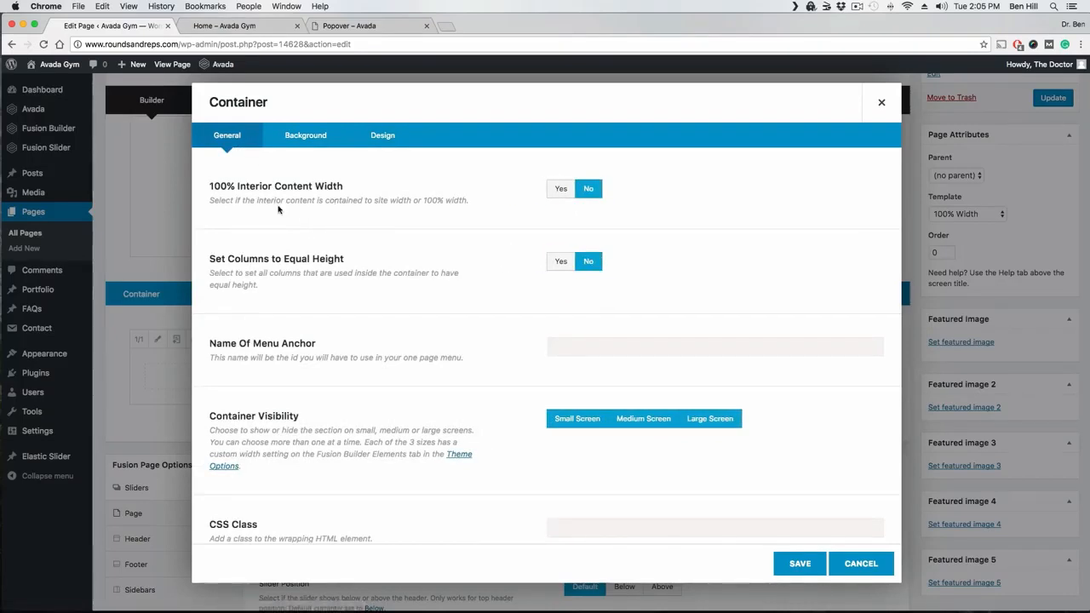
{"action": "scroll", "coordinate": [305, 220], "scroll_direction": "down", "scroll_amount": 3}
{"action": "left_click", "coordinate": [861, 564]}
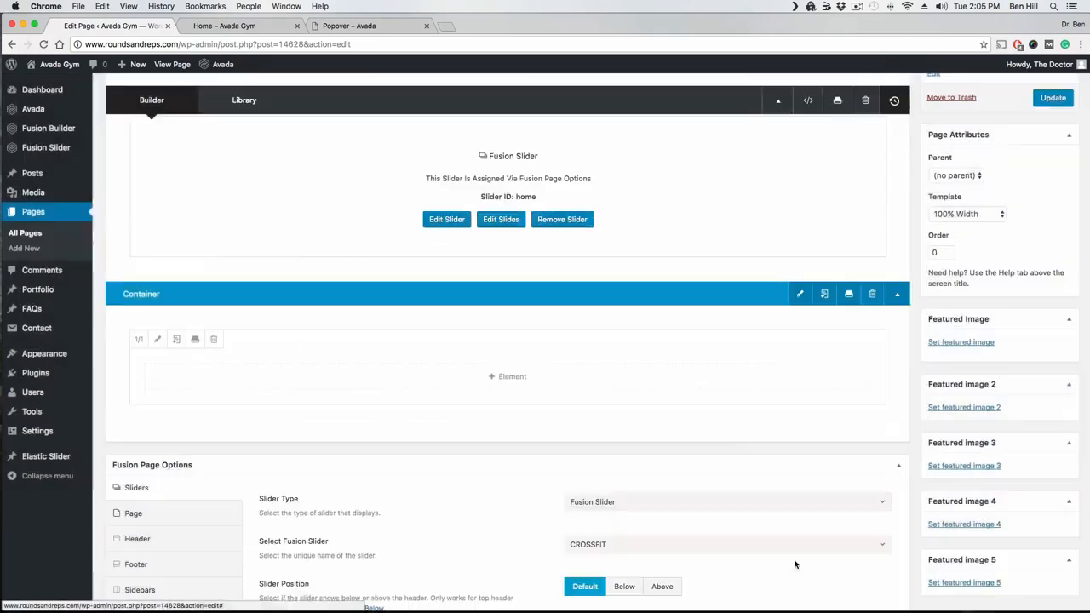
Step: Preview the Home page changes and examine the new container between the slider and the footer
{"action": "scroll", "coordinate": [862, 378], "scroll_direction": "up", "scroll_amount": 3}
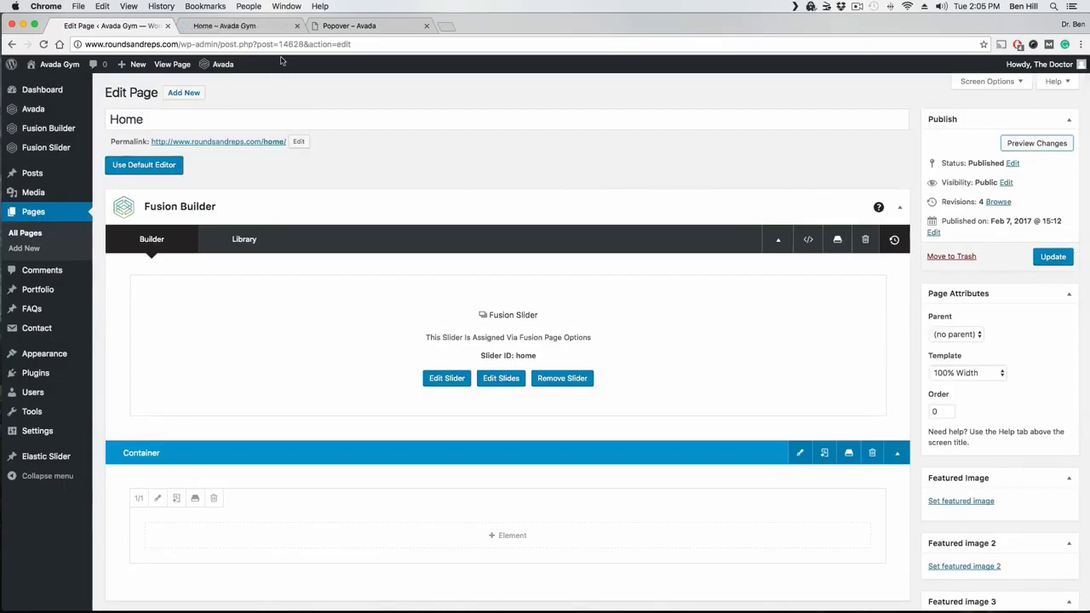
{"action": "left_click", "coordinate": [259, 27]}
{"action": "scroll", "coordinate": [170, 221], "scroll_direction": "down", "scroll_amount": 5}
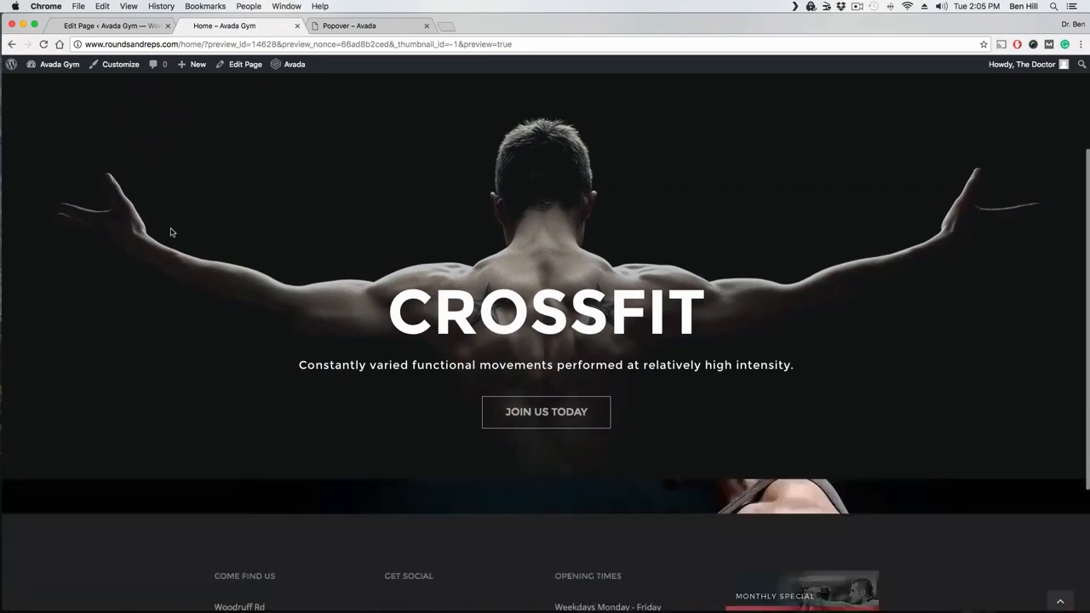
{"action": "scroll", "coordinate": [170, 232], "scroll_direction": "down", "scroll_amount": 1}
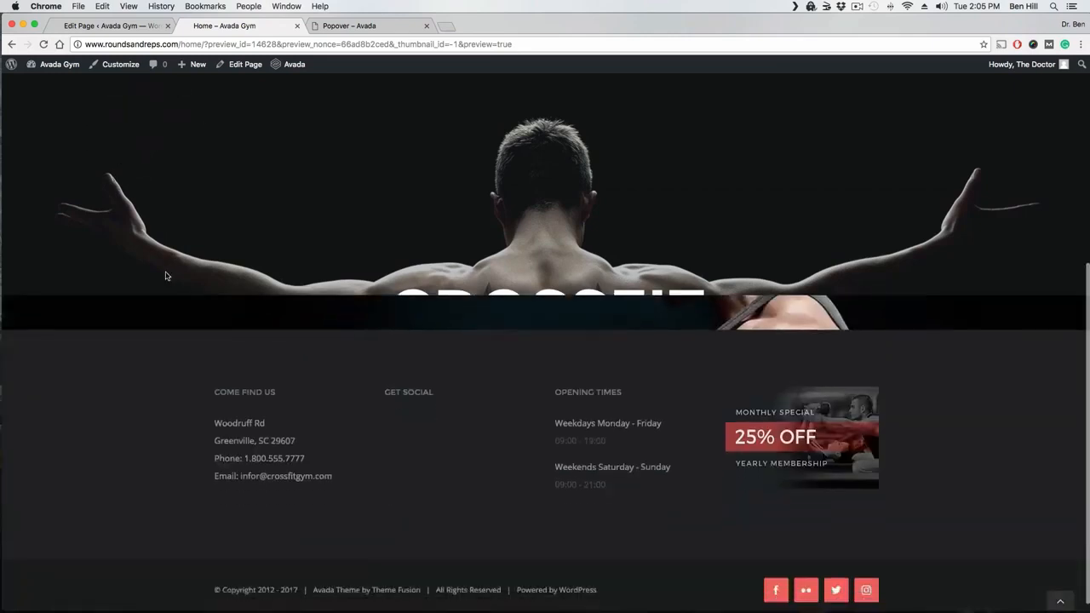
{"action": "scroll", "coordinate": [168, 273], "scroll_direction": "down", "scroll_amount": 1}
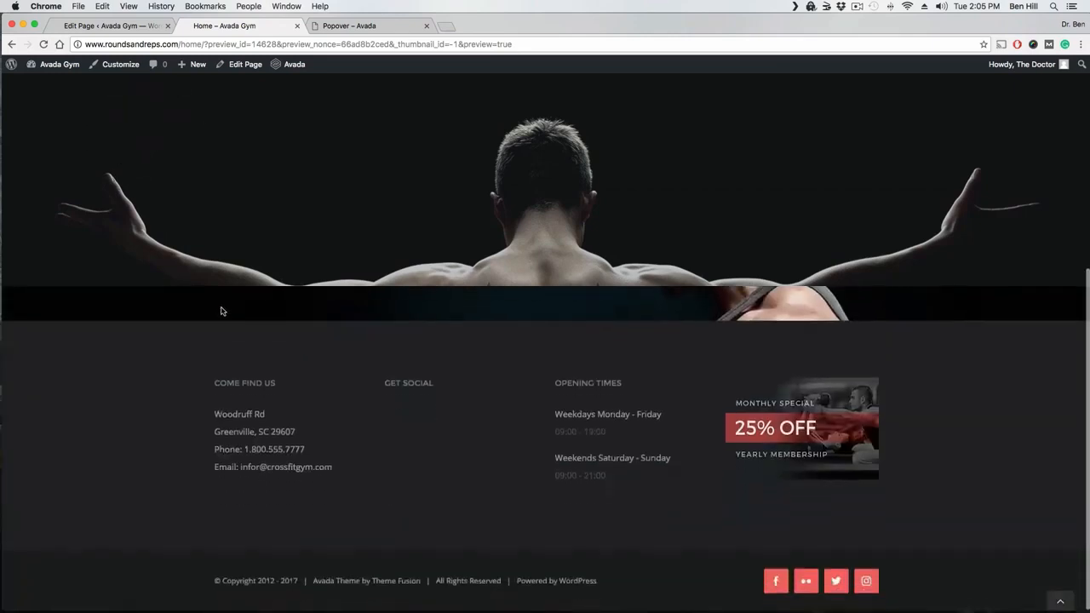
Step: Set the container's top padding to 500px in its design settings and save the container
{"action": "left_click", "coordinate": [135, 28]}
{"action": "scroll", "coordinate": [326, 328], "scroll_direction": "down", "scroll_amount": 2}
{"action": "scroll", "coordinate": [326, 328], "scroll_direction": "down", "scroll_amount": 2}
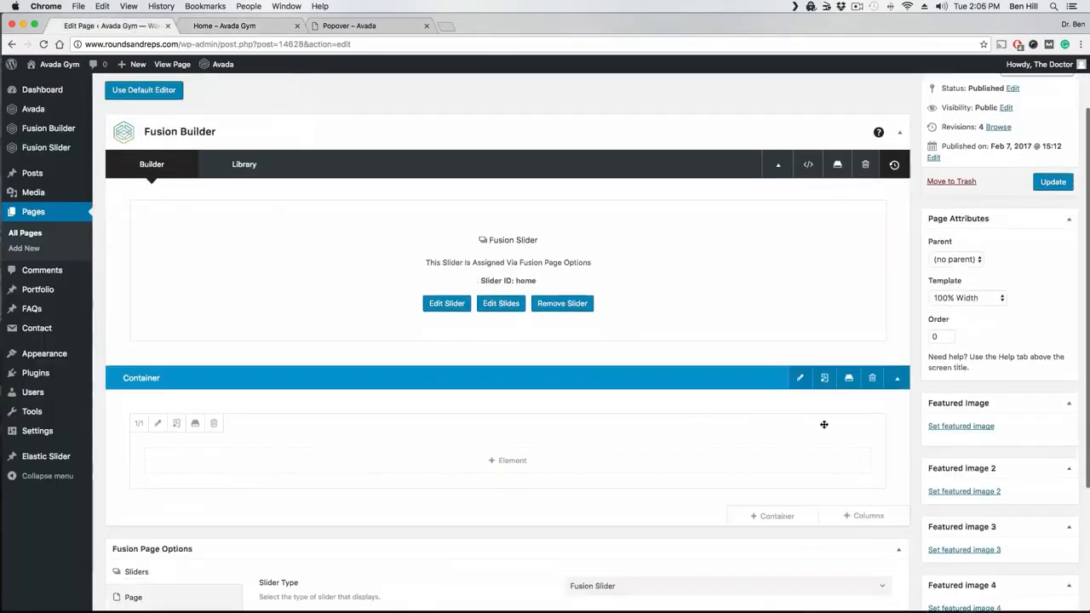
{"action": "left_click", "coordinate": [800, 377]}
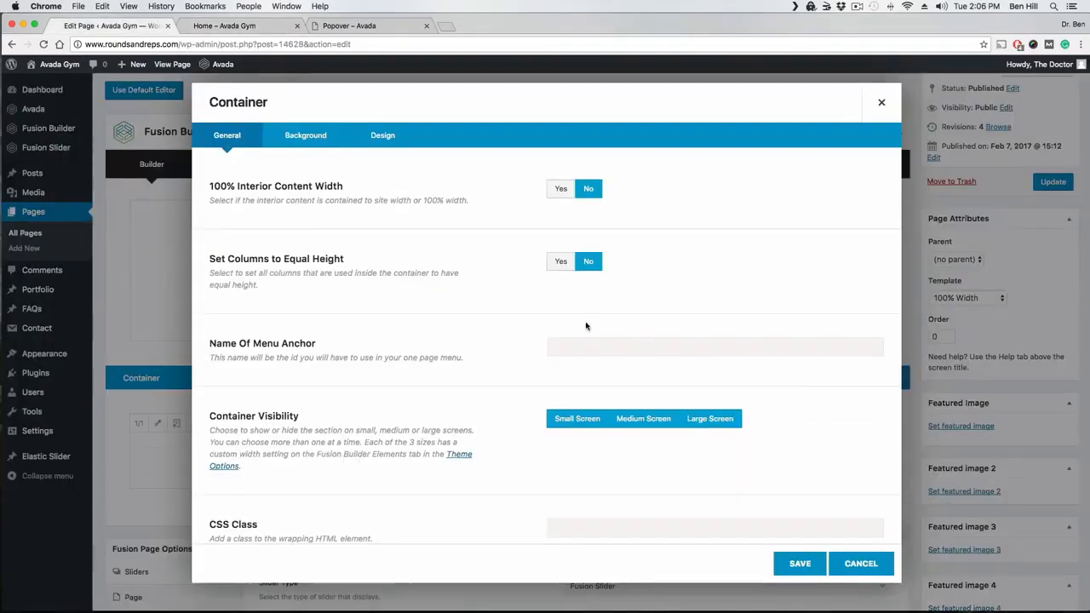
{"action": "scroll", "coordinate": [477, 286], "scroll_direction": "down", "scroll_amount": 3}
{"action": "scroll", "coordinate": [470, 280], "scroll_direction": "down", "scroll_amount": 1}
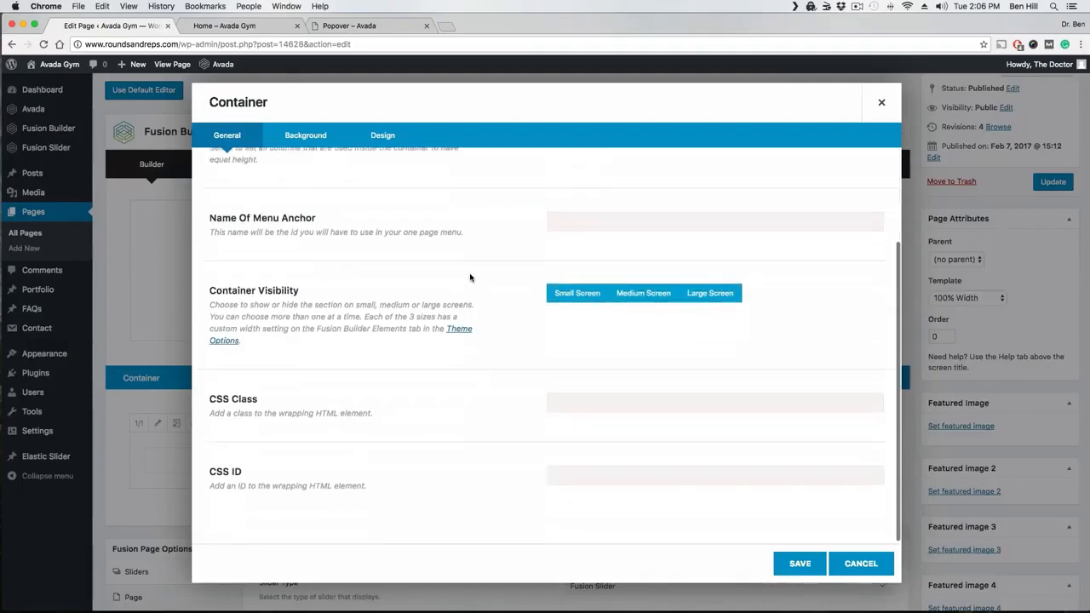
{"action": "left_click", "coordinate": [382, 135]}
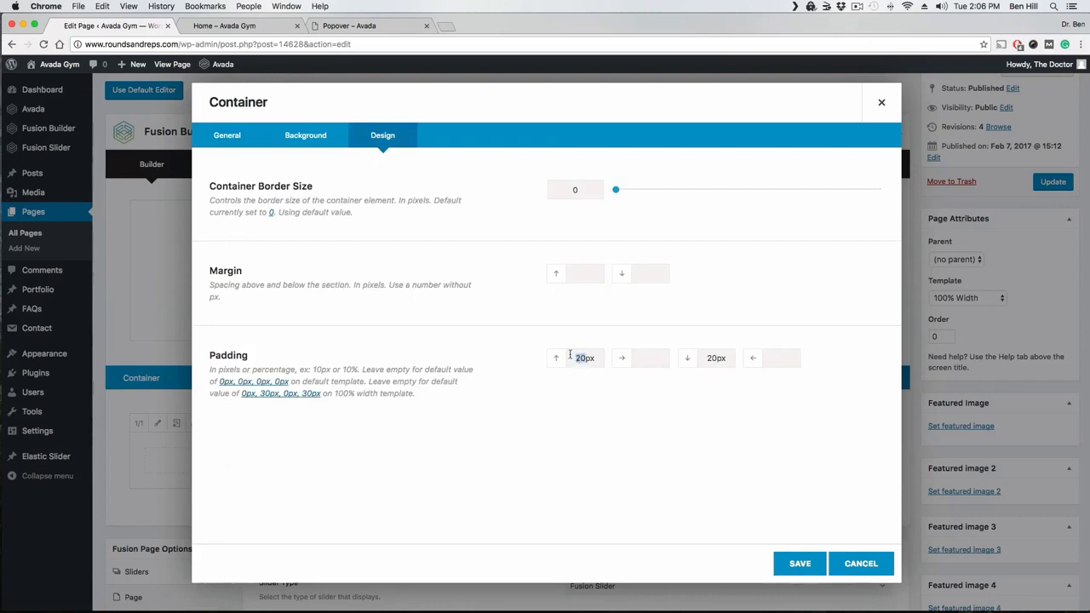
{"action": "type", "text": "500"}
{"action": "left_click", "coordinate": [799, 564]}
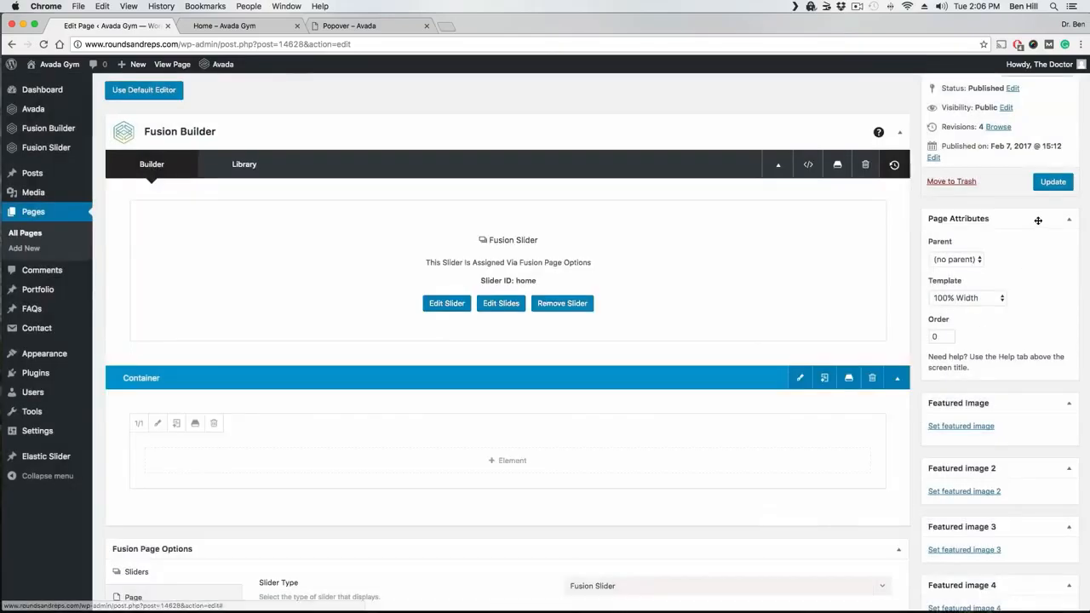
Step: Preview the Home page changes and examine the container's height below the CROSSFIT slider
{"action": "left_click", "coordinate": [1039, 143]}
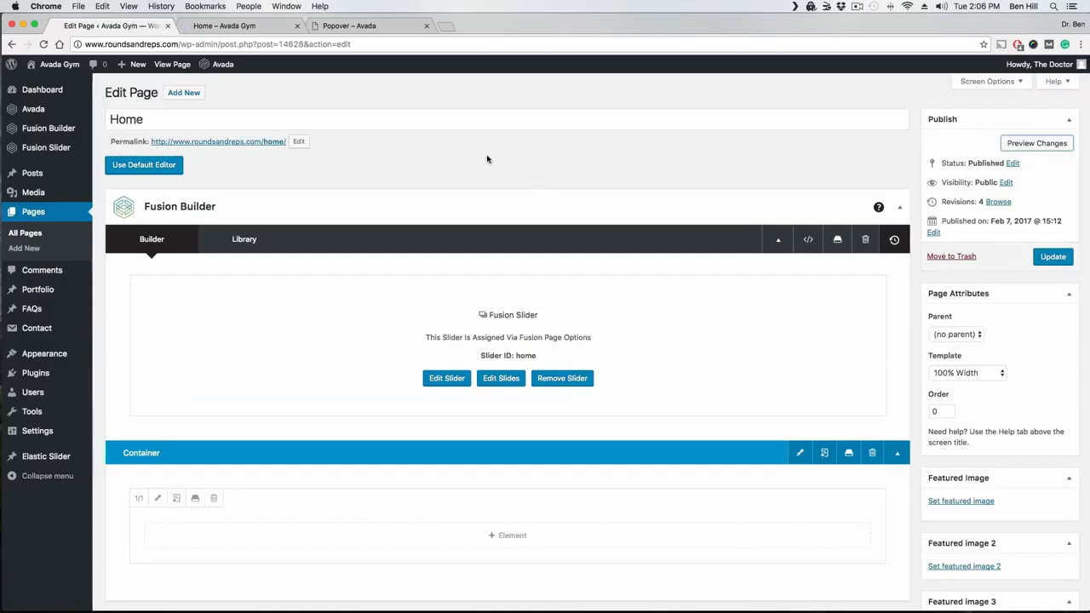
{"action": "left_click", "coordinate": [251, 32]}
{"action": "scroll", "coordinate": [279, 211], "scroll_direction": "down", "scroll_amount": 5}
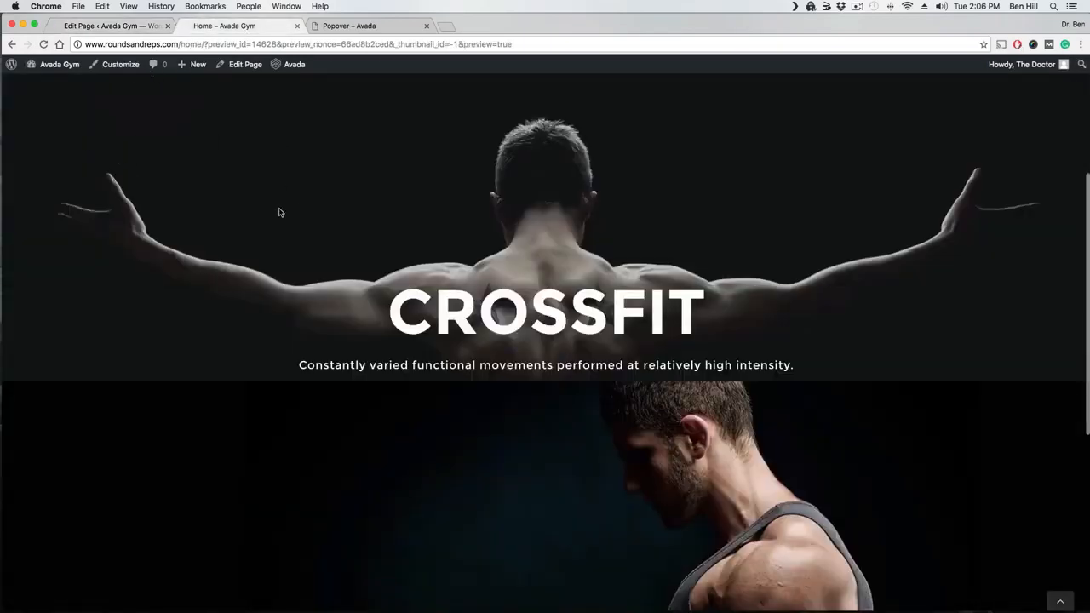
{"action": "scroll", "coordinate": [279, 211], "scroll_direction": "down", "scroll_amount": 2}
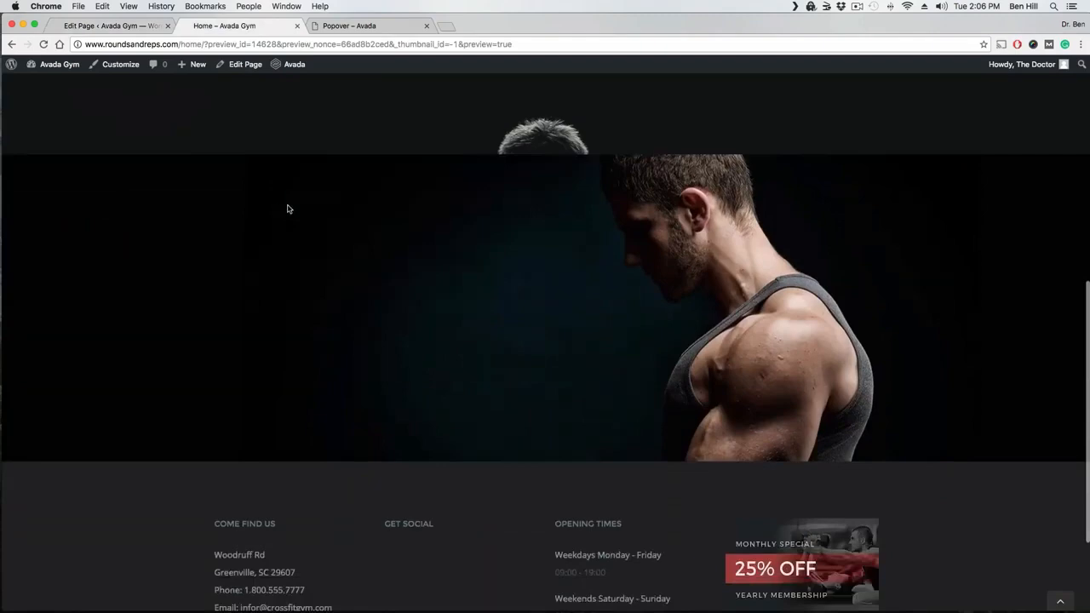
{"action": "scroll", "coordinate": [281, 204], "scroll_direction": "up", "scroll_amount": 5}
{"action": "scroll", "coordinate": [271, 212], "scroll_direction": "down", "scroll_amount": 5}
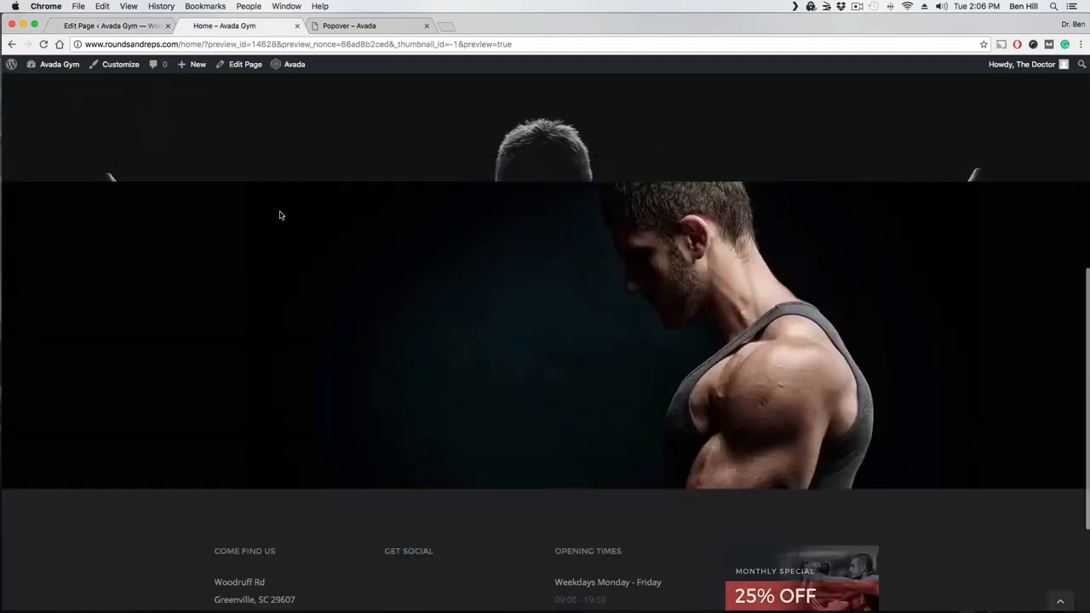
Step: Set the container's bottom padding to 200px after checking the preview, and save the container
{"action": "left_click", "coordinate": [143, 27]}
{"action": "scroll", "coordinate": [371, 337], "scroll_direction": "down", "scroll_amount": 5}
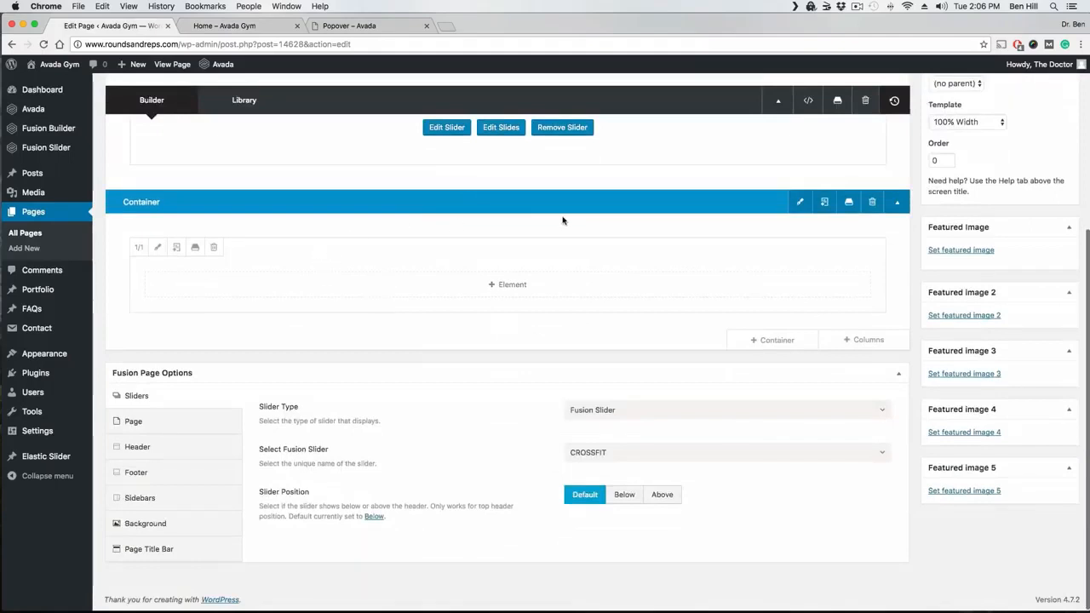
{"action": "left_click", "coordinate": [799, 202]}
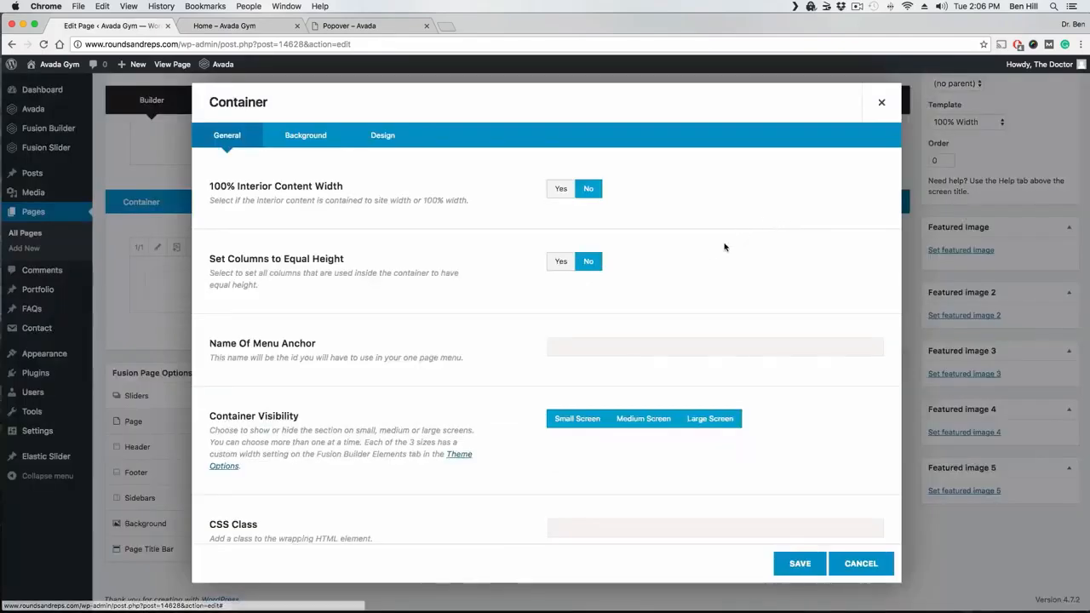
{"action": "left_click", "coordinate": [379, 138]}
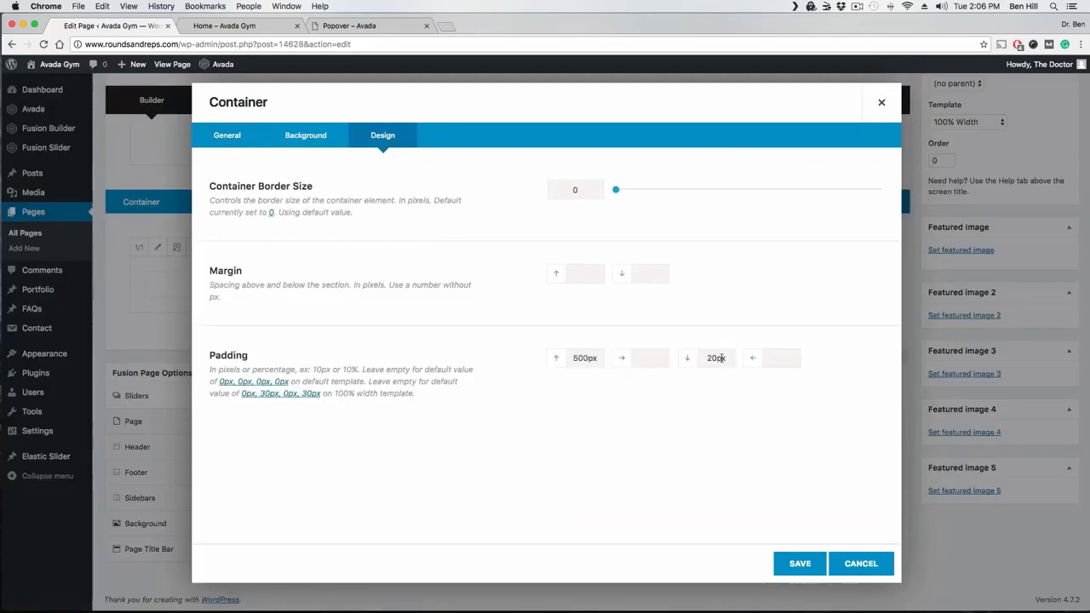
{"action": "left_click", "coordinate": [242, 26]}
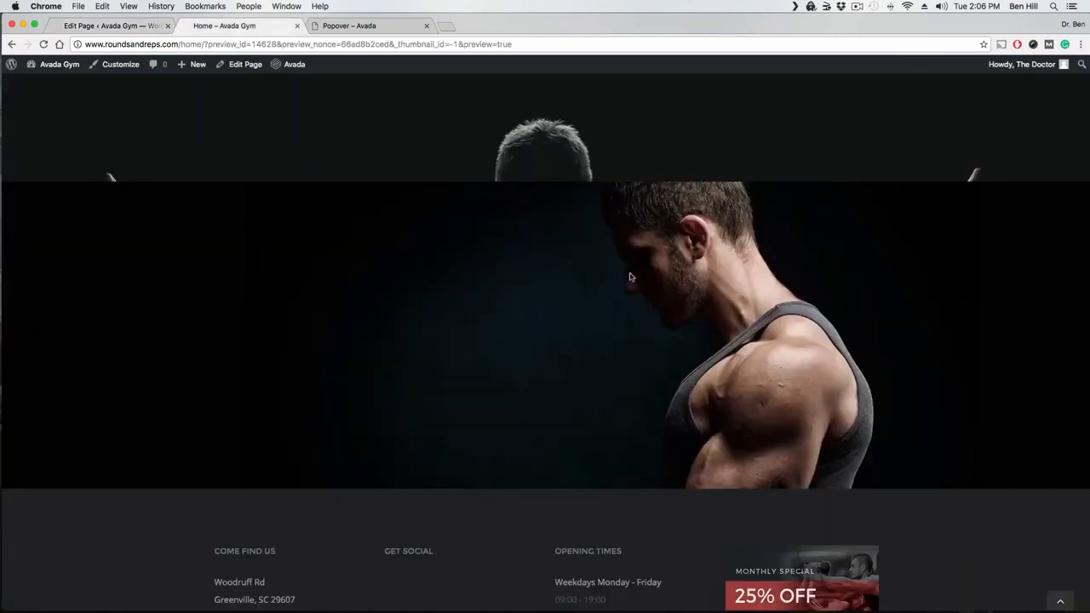
{"action": "left_click", "coordinate": [111, 26]}
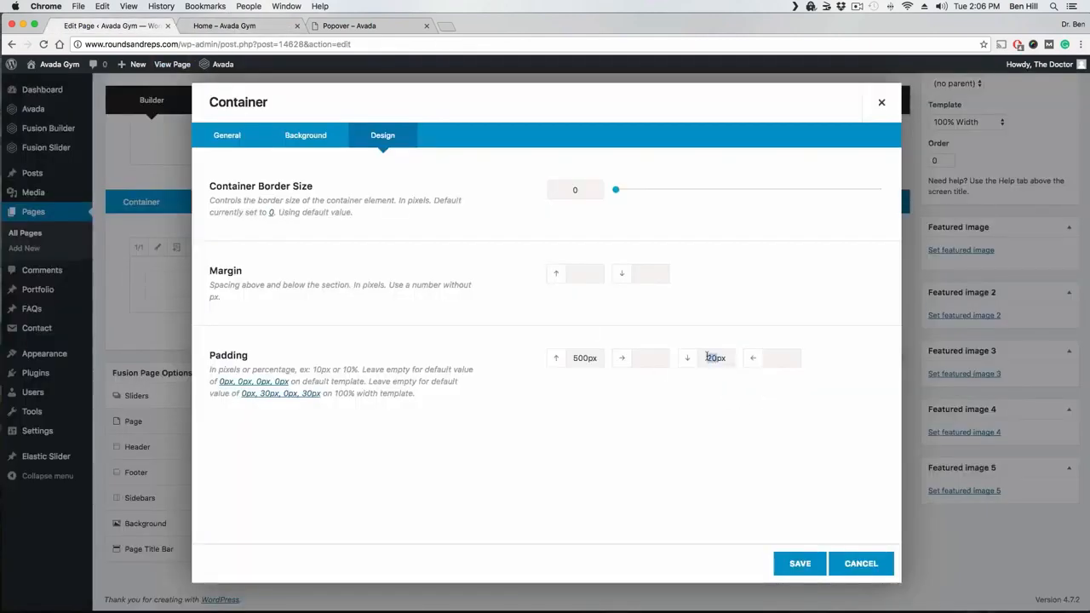
{"action": "type", "text": "00"}
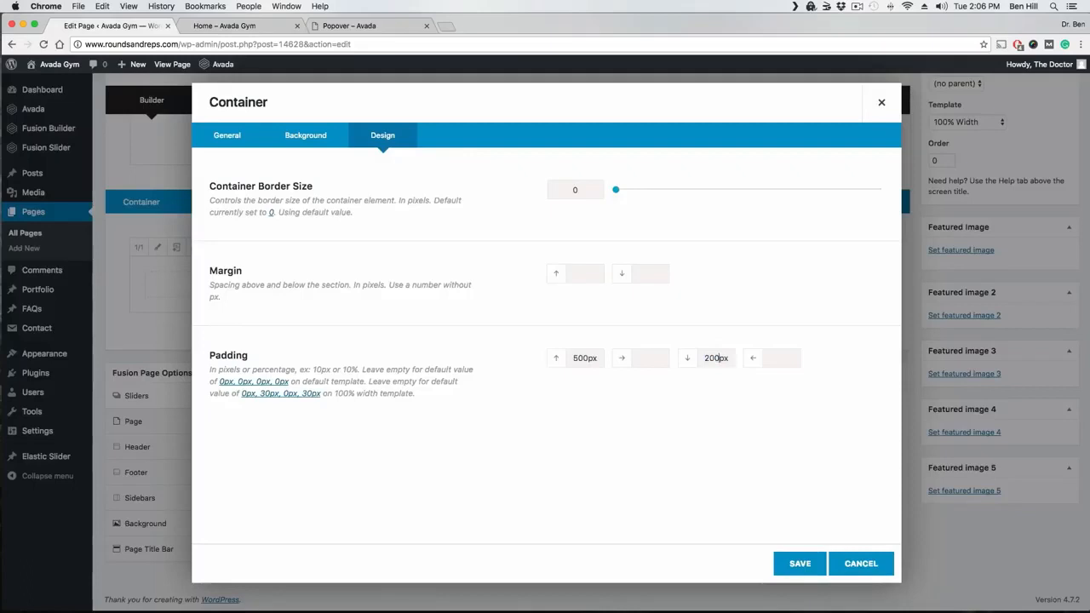
{"action": "left_click", "coordinate": [800, 563]}
Step: Preview the updated Home page and examine how much of the container's background image is displayed
{"action": "scroll", "coordinate": [1055, 236], "scroll_direction": "up", "scroll_amount": 2}
{"action": "scroll", "coordinate": [1055, 236], "scroll_direction": "up", "scroll_amount": 1}
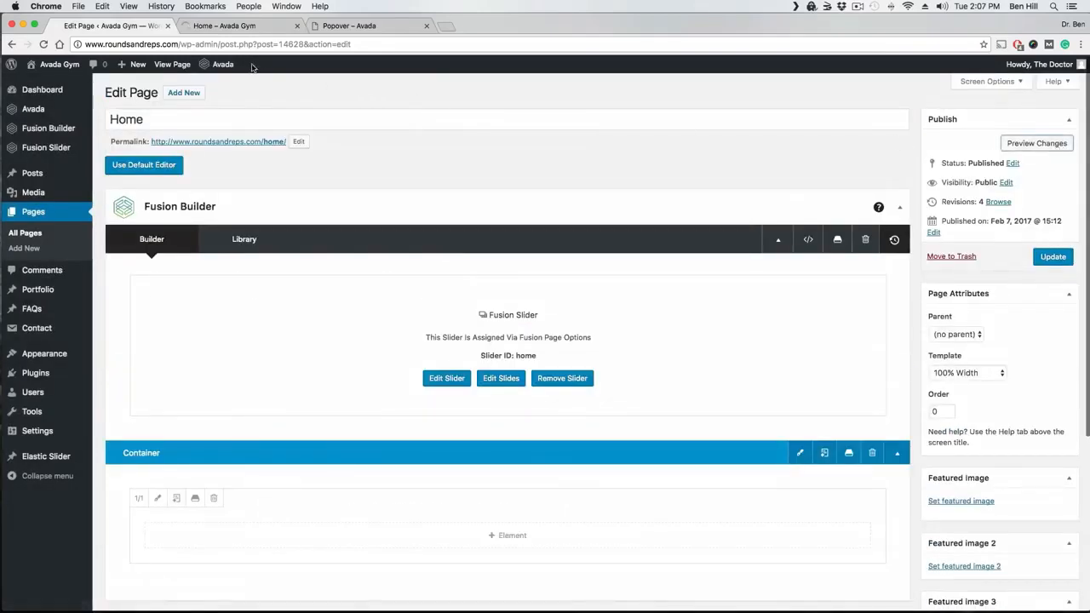
{"action": "left_click", "coordinate": [224, 26]}
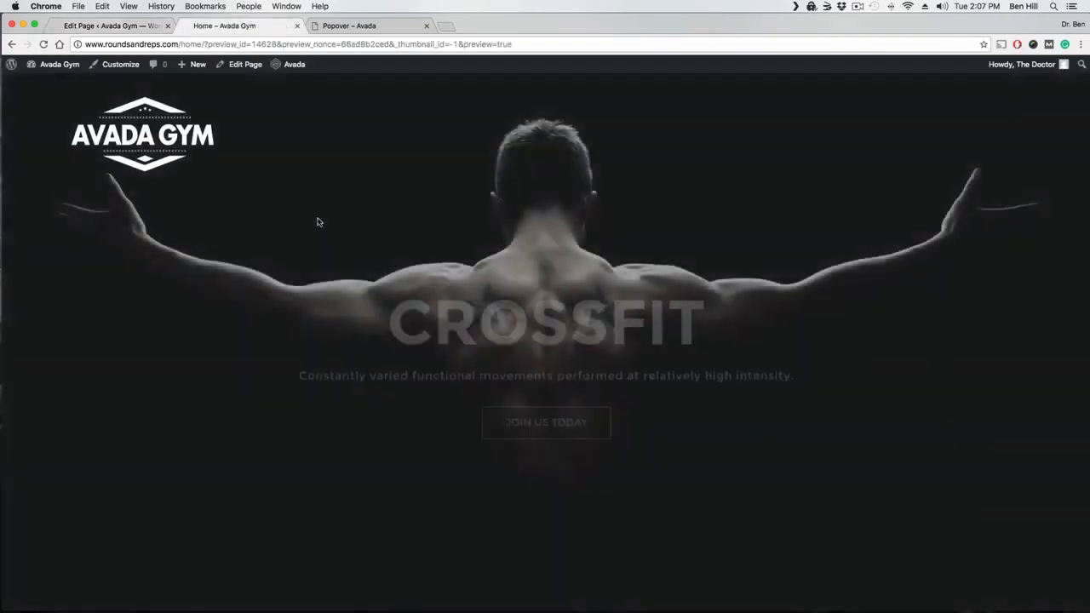
{"action": "scroll", "coordinate": [322, 216], "scroll_direction": "down", "scroll_amount": 5}
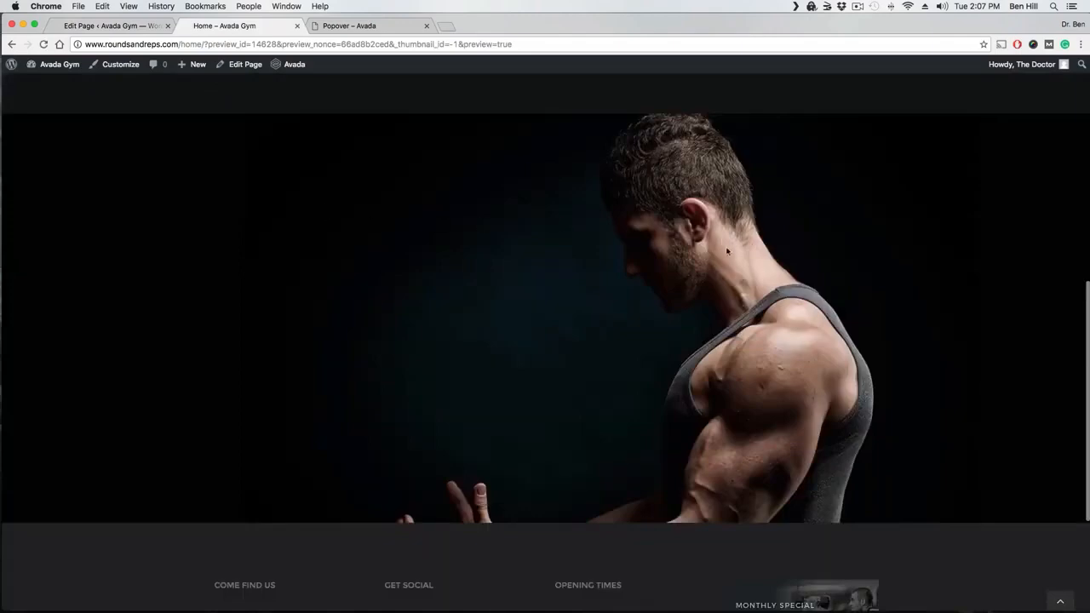
{"action": "scroll", "coordinate": [684, 296], "scroll_direction": "up", "scroll_amount": 3}
{"action": "scroll", "coordinate": [655, 314], "scroll_direction": "down", "scroll_amount": 1}
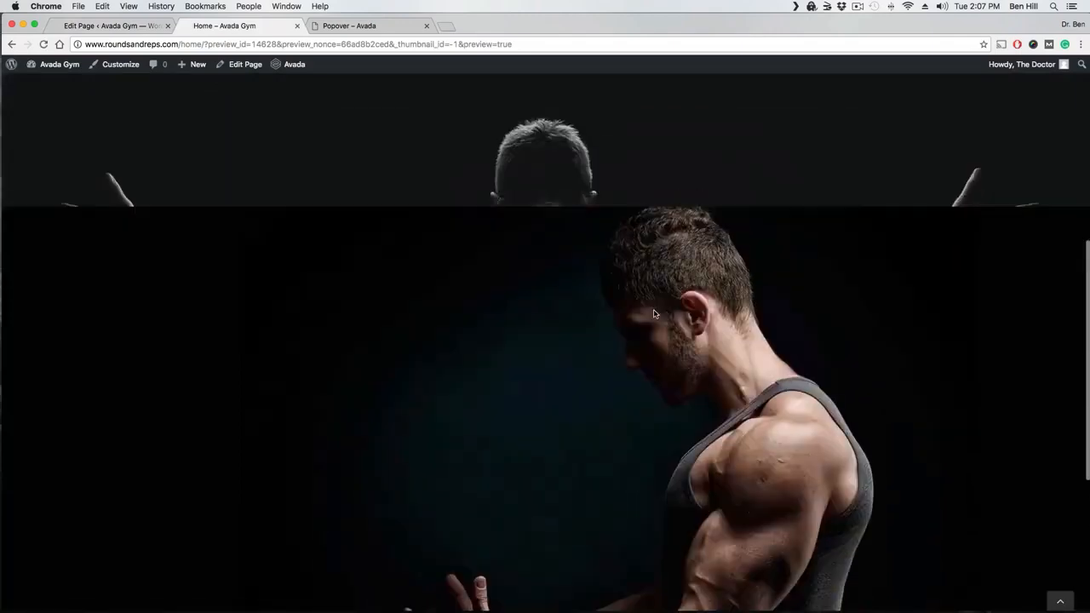
{"action": "scroll", "coordinate": [597, 299], "scroll_direction": "up", "scroll_amount": 1}
Step: Add a Content Boxes element to the container's 1/1 column in the Home page editor
{"action": "left_click", "coordinate": [54, 23]}
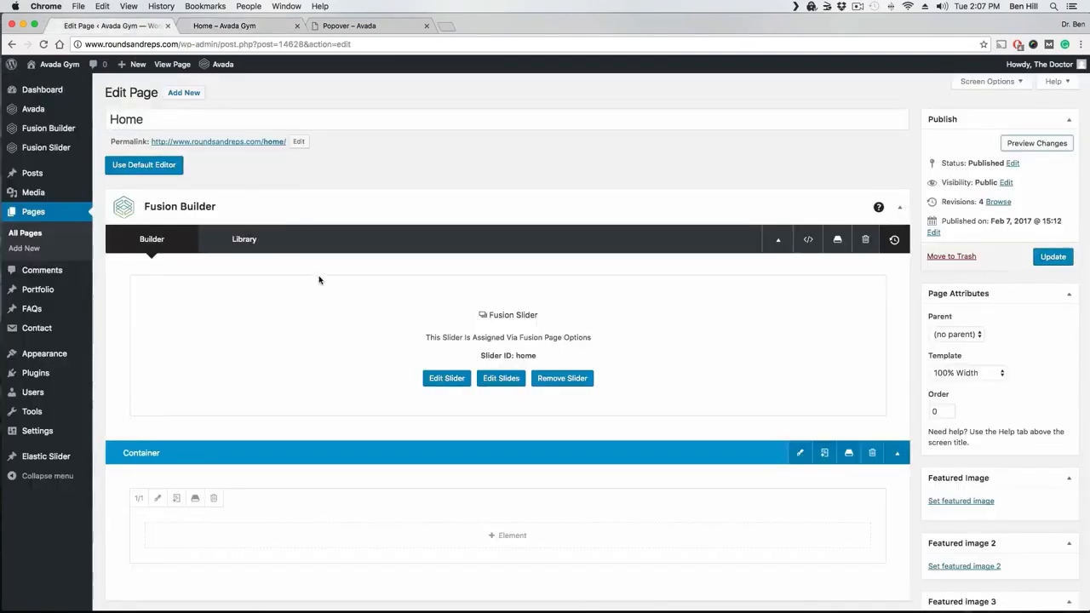
{"action": "scroll", "coordinate": [324, 273], "scroll_direction": "down", "scroll_amount": 3}
{"action": "scroll", "coordinate": [329, 270], "scroll_direction": "down", "scroll_amount": 2}
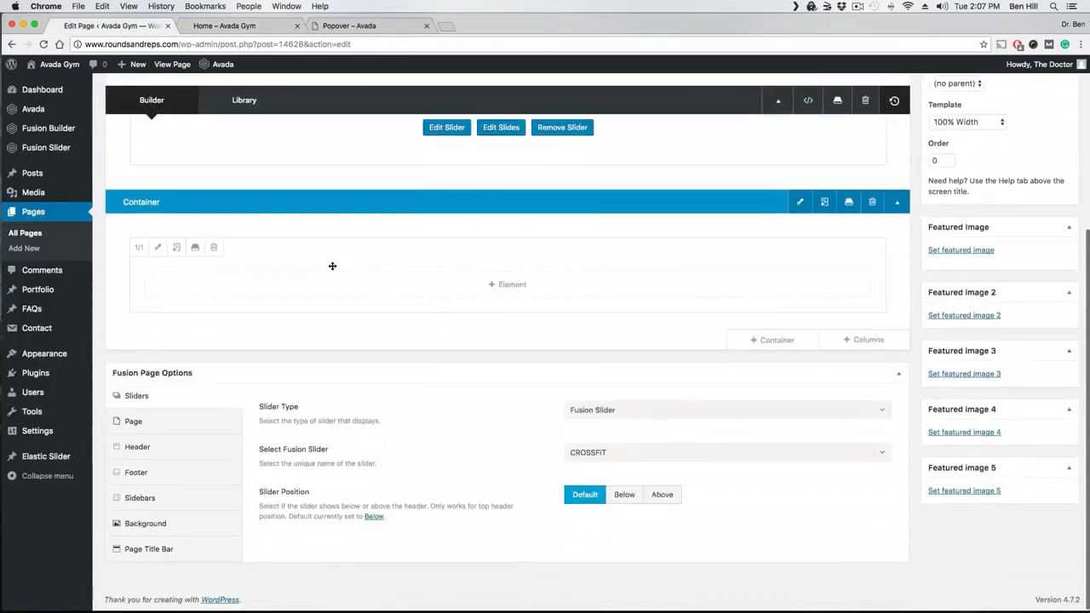
{"action": "left_click", "coordinate": [523, 287]}
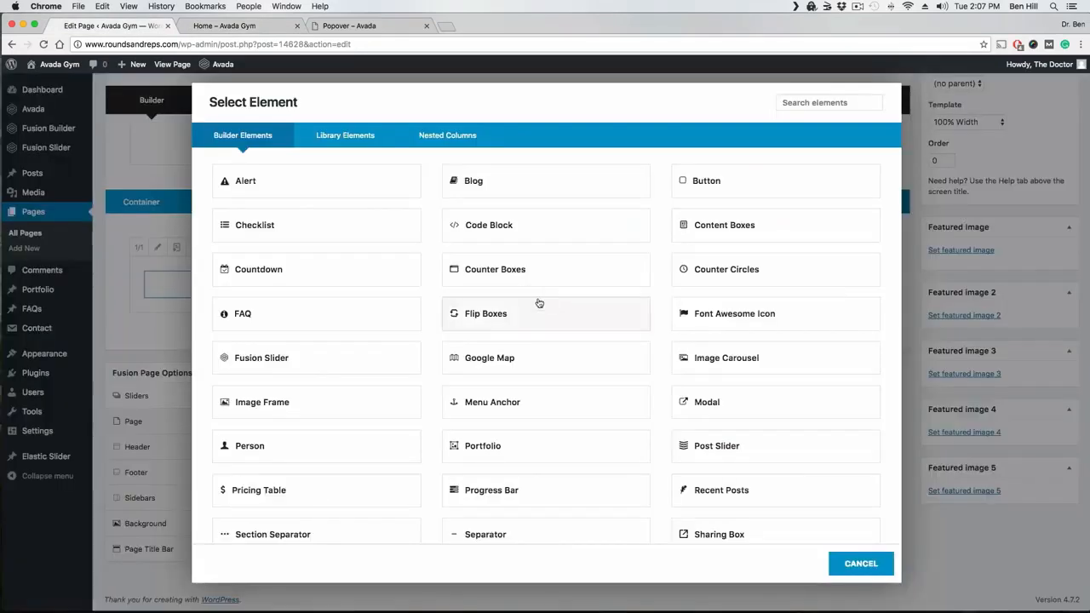
{"action": "left_click", "coordinate": [736, 237]}
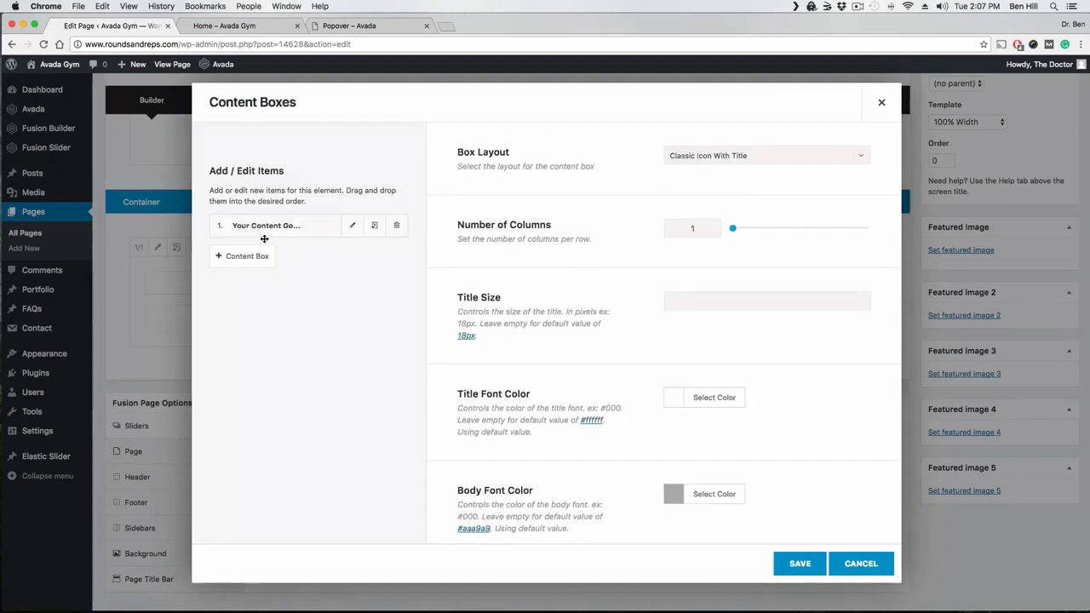
Step: Title the first content box "Hello This is a Box" and give it the leaf icon
{"action": "left_click", "coordinate": [352, 226]}
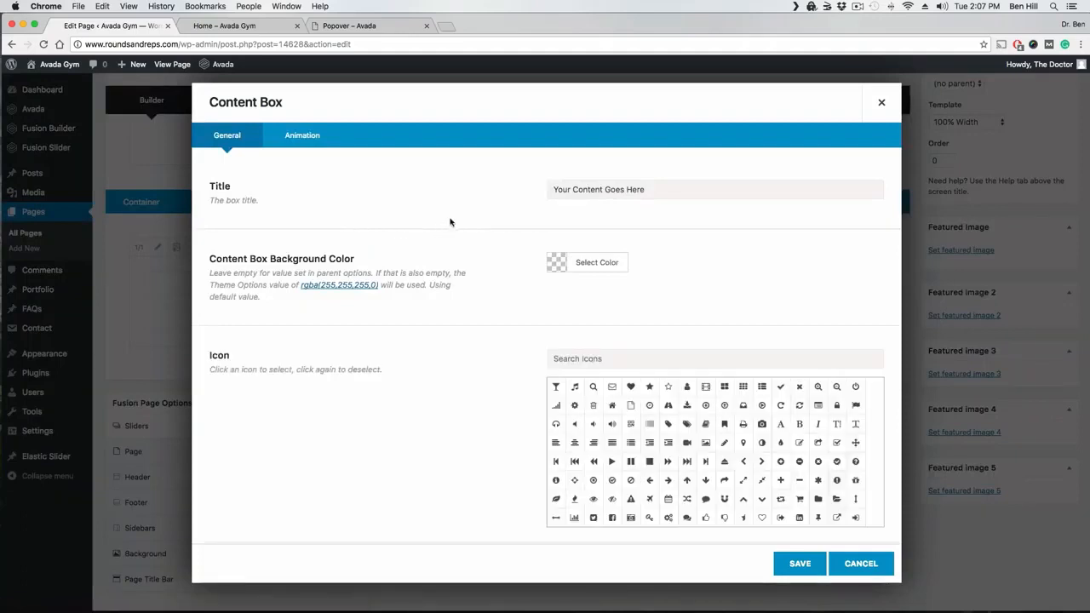
{"action": "left_click", "coordinate": [668, 190]}
{"action": "type", "text": "Hello This is a Box"}
{"action": "scroll", "coordinate": [451, 292], "scroll_direction": "down", "scroll_amount": 3}
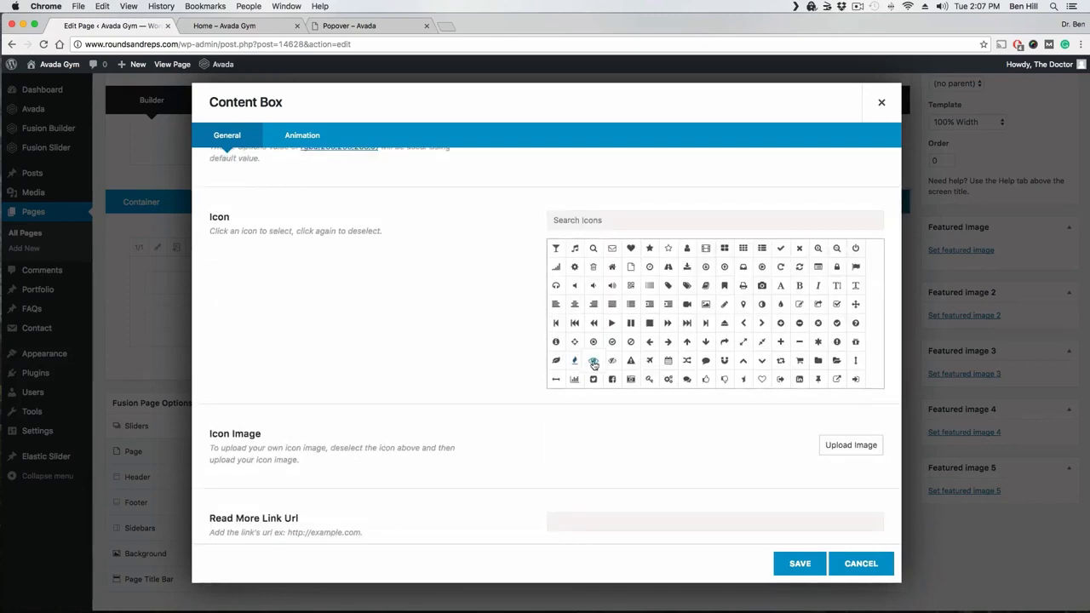
{"action": "left_click", "coordinate": [555, 362]}
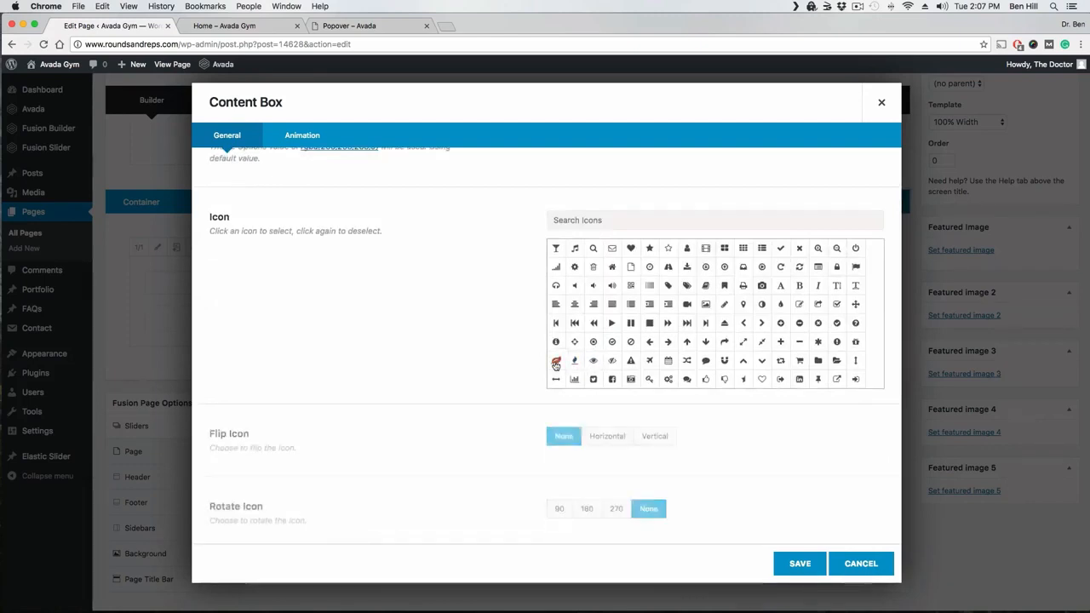
Step: Review the icon settings, replace the content box's placeholder content with "Thank you for viewing our website!" and save the box
{"action": "scroll", "coordinate": [465, 316], "scroll_direction": "down", "scroll_amount": 5}
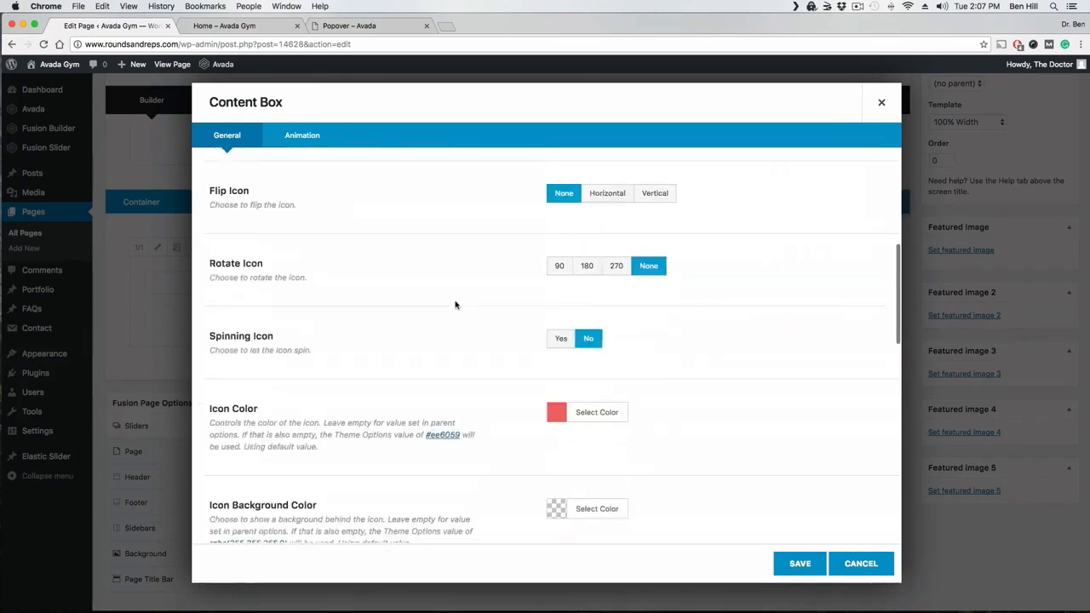
{"action": "scroll", "coordinate": [454, 282], "scroll_direction": "down", "scroll_amount": 1}
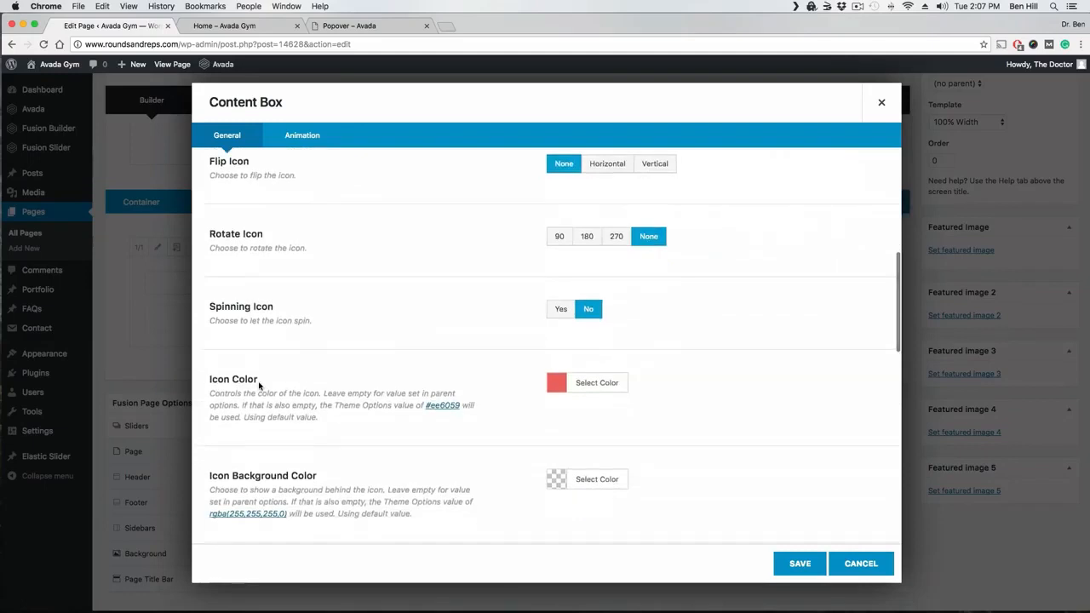
{"action": "scroll", "coordinate": [460, 320], "scroll_direction": "down", "scroll_amount": 4}
{"action": "scroll", "coordinate": [447, 315], "scroll_direction": "down", "scroll_amount": 7}
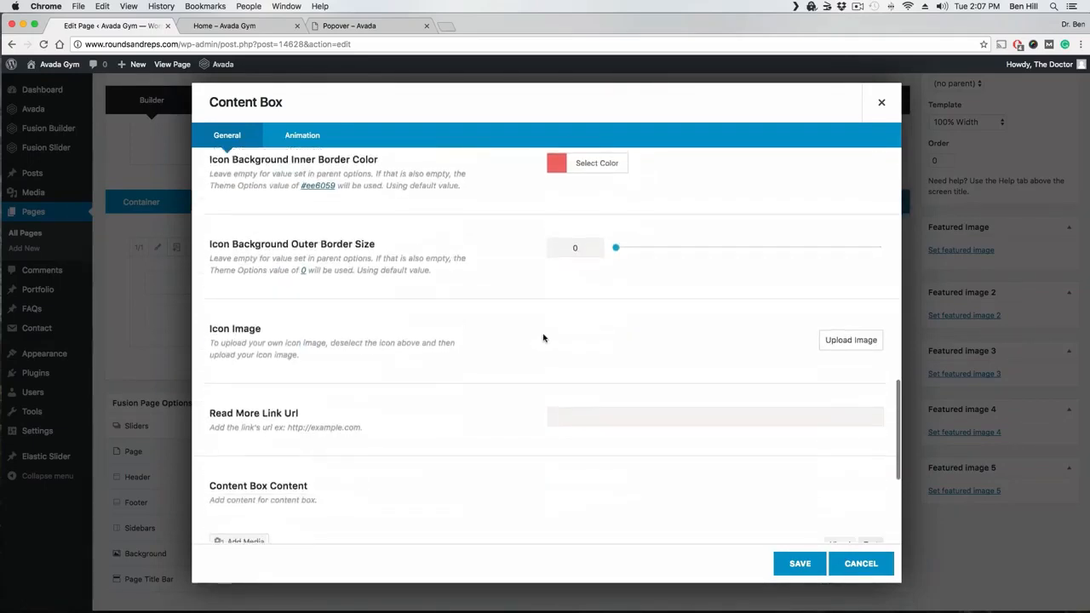
{"action": "scroll", "coordinate": [496, 323], "scroll_direction": "down", "scroll_amount": 1}
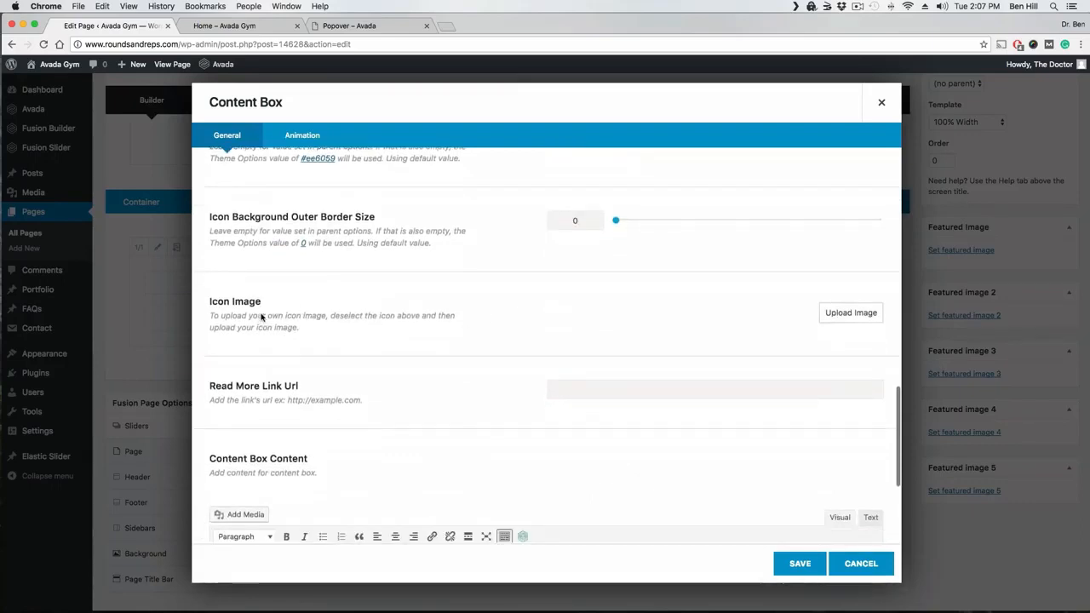
{"action": "scroll", "coordinate": [294, 430], "scroll_direction": "down", "scroll_amount": 4}
{"action": "triple_click", "coordinate": [304, 396]}
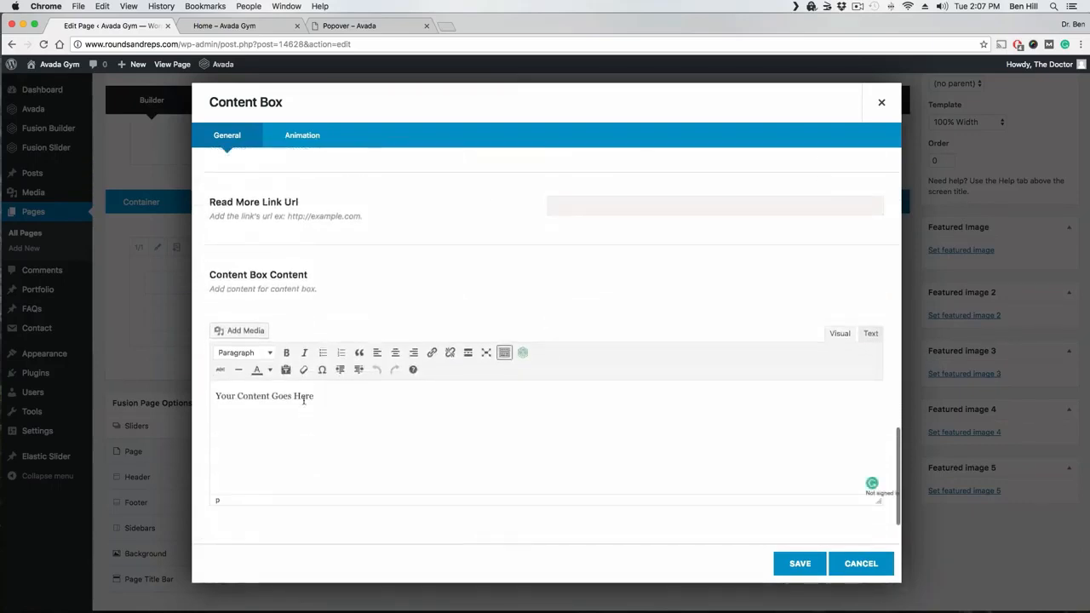
{"action": "key", "text": "BackSpace"}
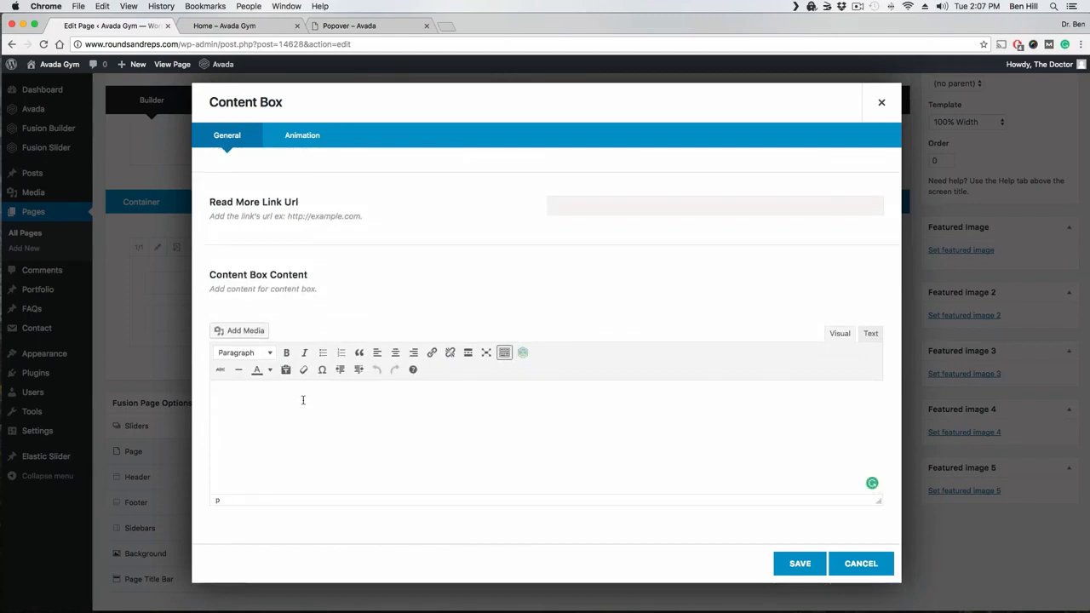
{"action": "type", "text": "Thank you for vie"}
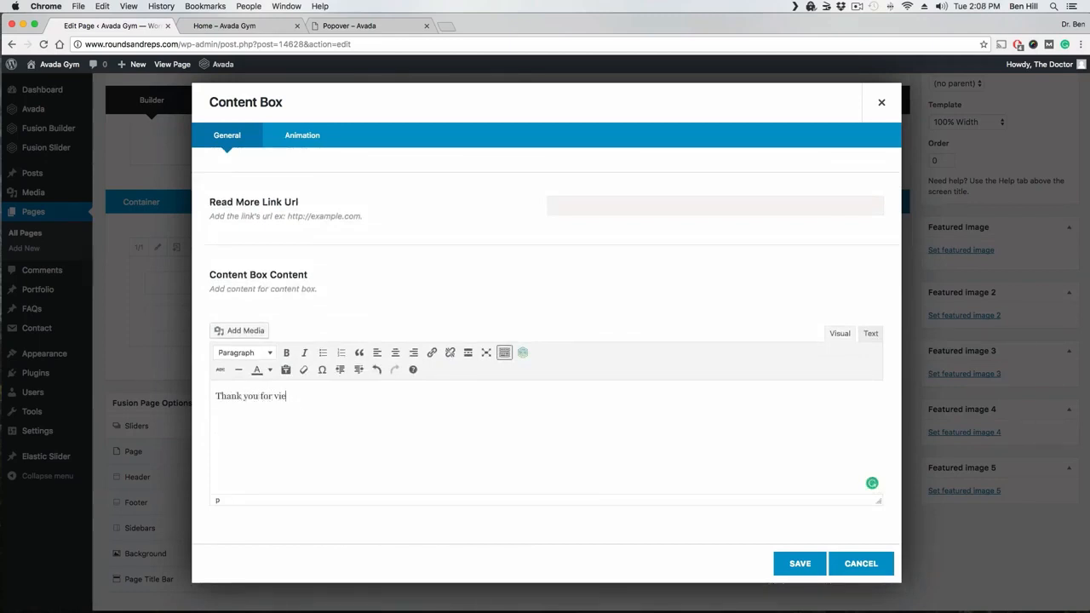
{"action": "type", "text": "wing our website!"}
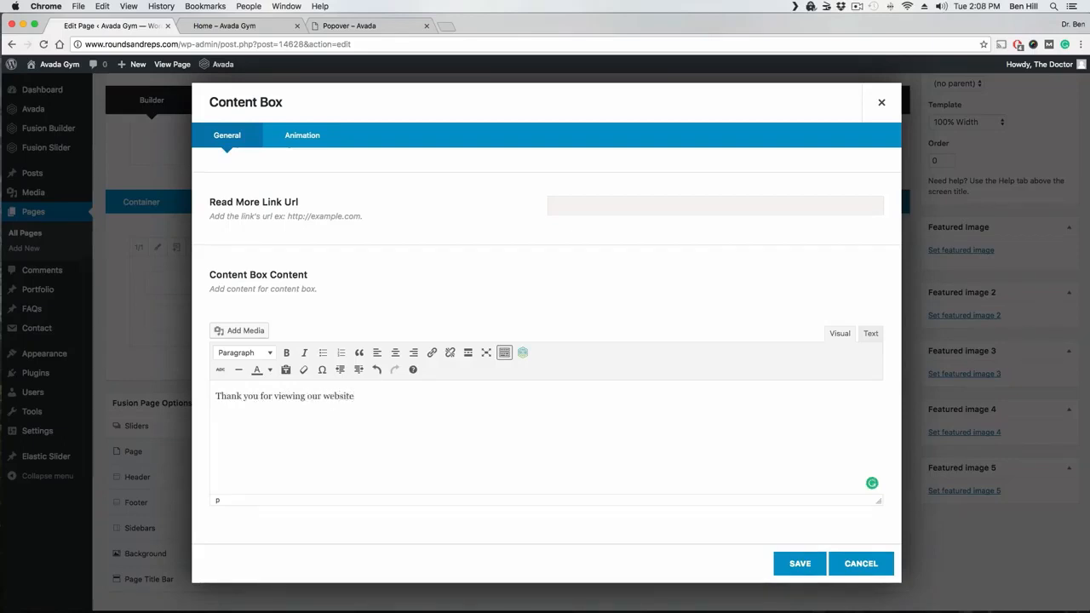
{"action": "left_click", "coordinate": [800, 563]}
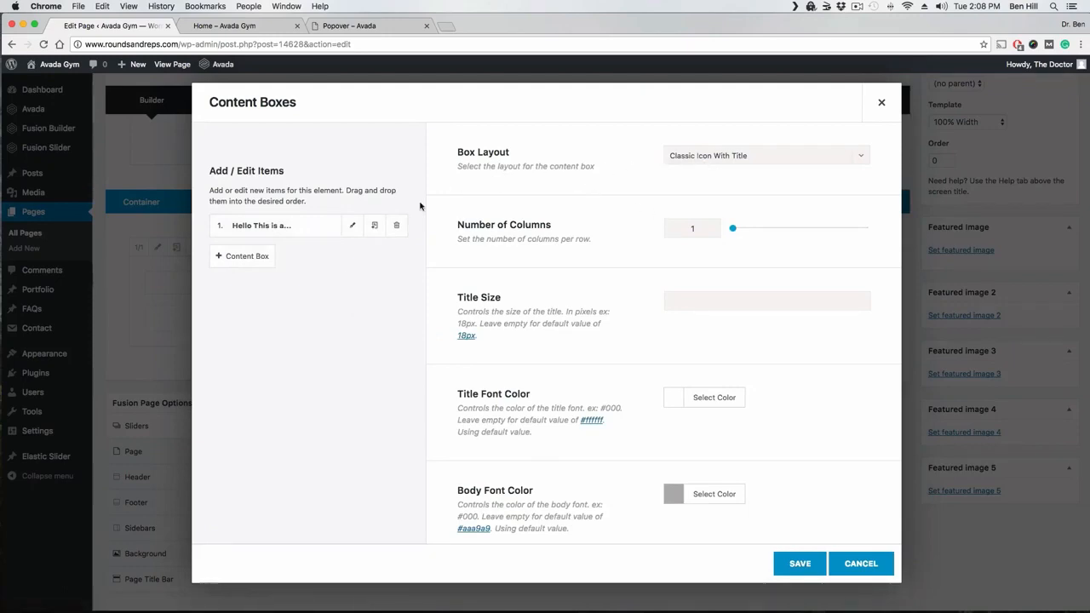
Step: Save the Content Boxes element and preview the Home page to examine the content box over the container's background
{"action": "left_click", "coordinate": [801, 564]}
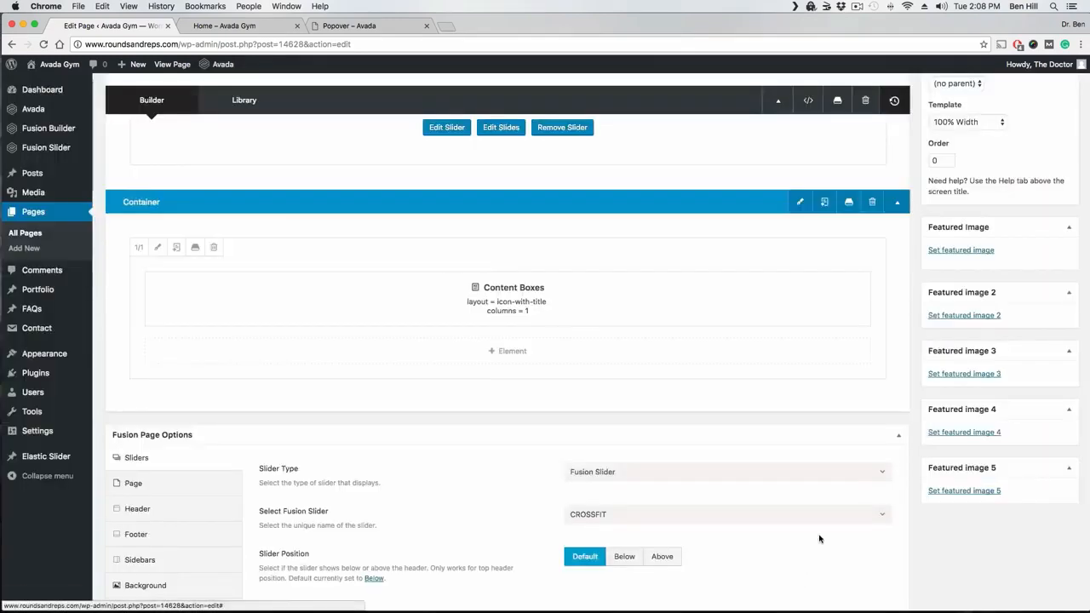
{"action": "scroll", "coordinate": [953, 281], "scroll_direction": "up", "scroll_amount": 5}
{"action": "left_click", "coordinate": [1046, 150]}
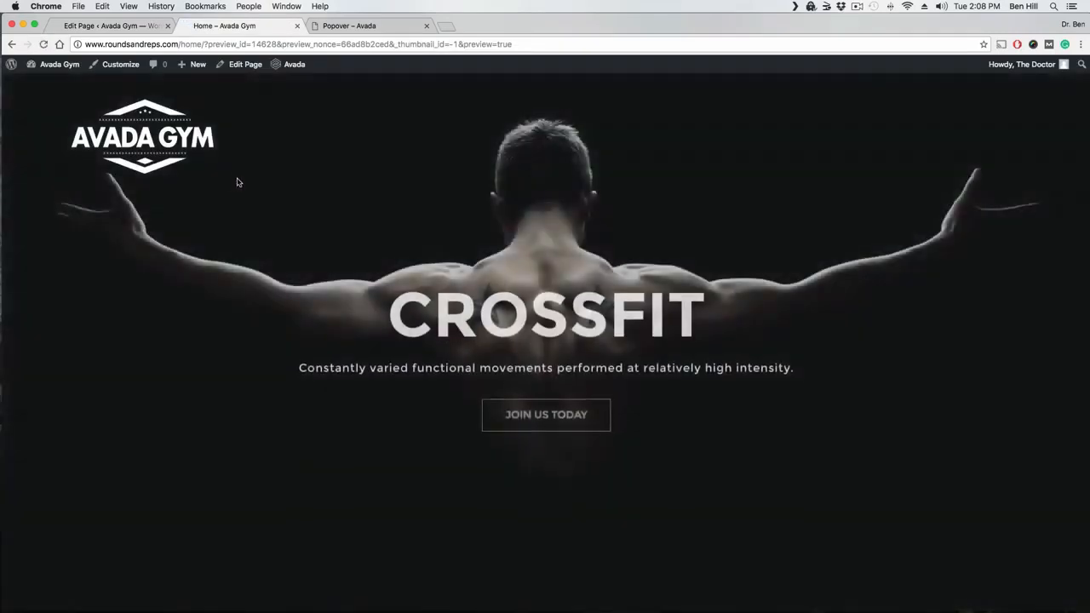
{"action": "scroll", "coordinate": [264, 191], "scroll_direction": "down", "scroll_amount": 5}
{"action": "scroll", "coordinate": [261, 191], "scroll_direction": "down", "scroll_amount": 3}
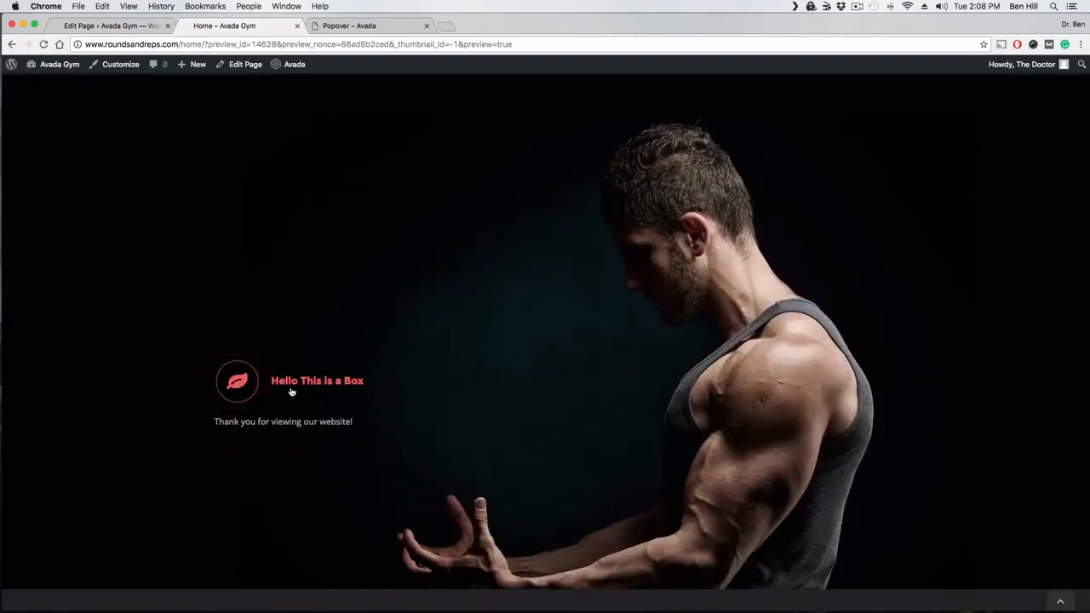
Step: Add three more content boxes to the Content Boxes element and set its box layout to Classic Icon On Top
{"action": "left_click", "coordinate": [111, 26]}
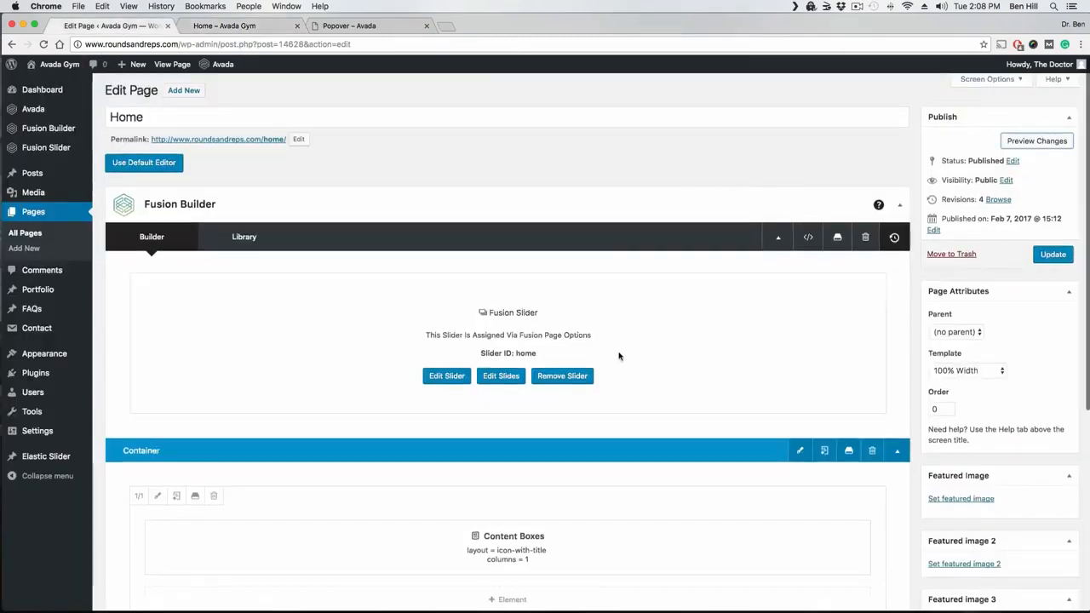
{"action": "scroll", "coordinate": [619, 356], "scroll_direction": "down", "scroll_amount": 3}
{"action": "left_click", "coordinate": [483, 311]}
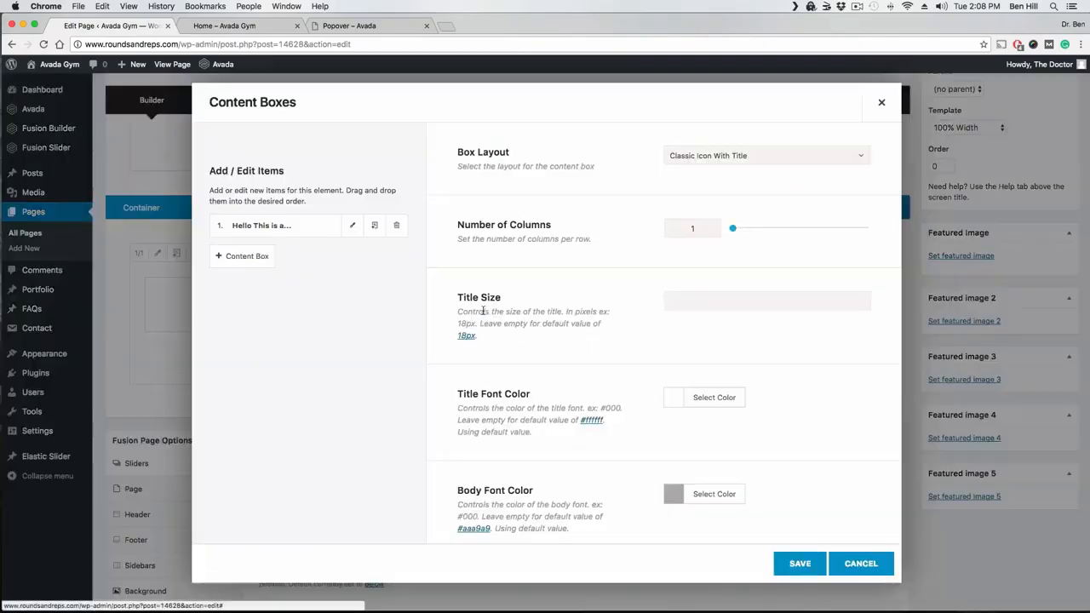
{"action": "left_click", "coordinate": [252, 260]}
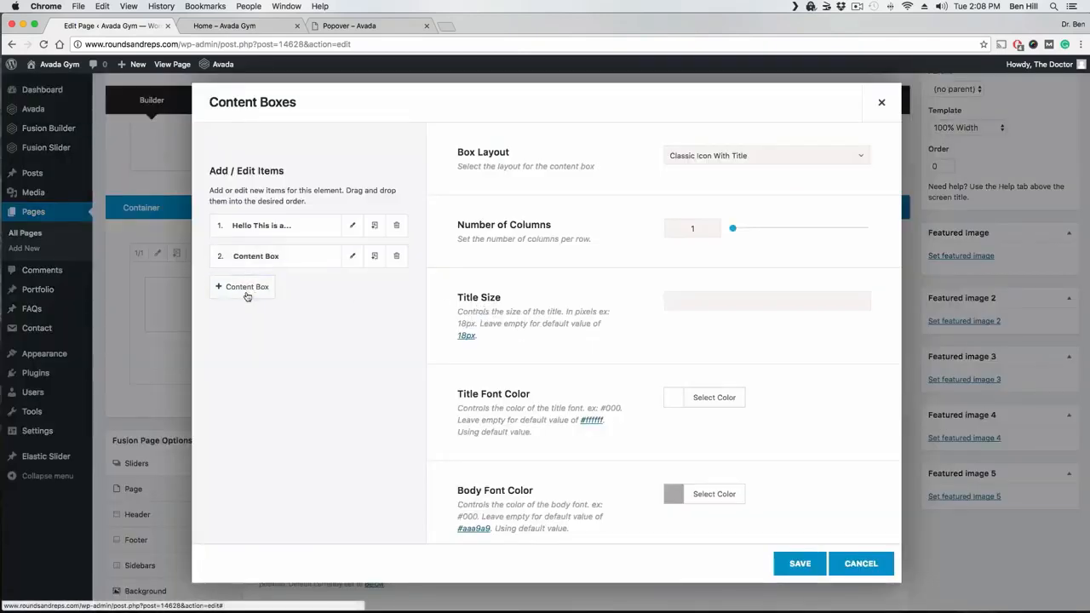
{"action": "left_click", "coordinate": [247, 295]}
{"action": "left_click", "coordinate": [249, 317]}
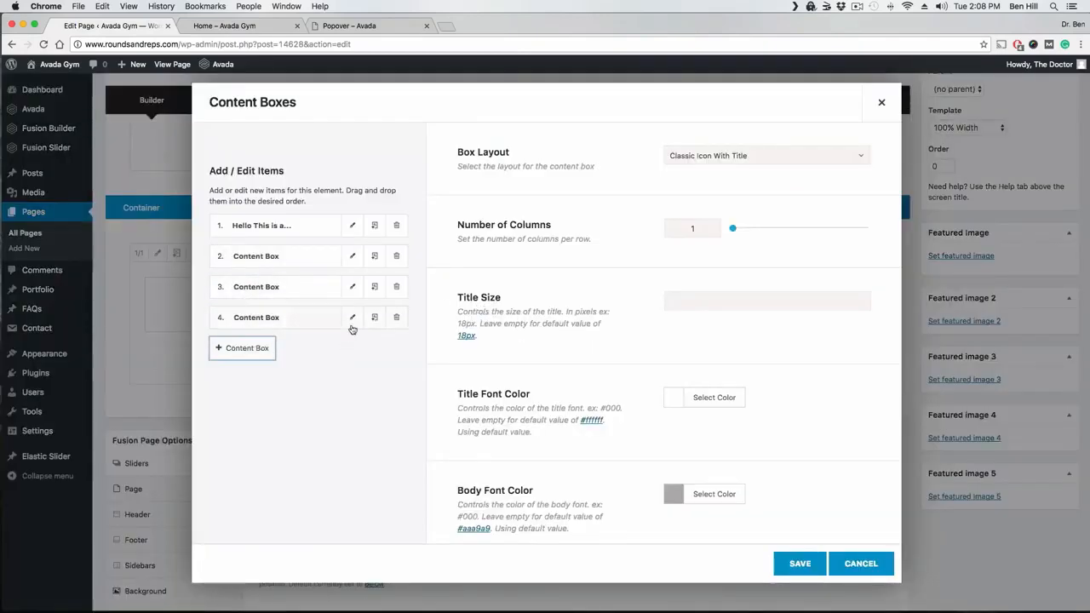
{"action": "left_click", "coordinate": [861, 161]}
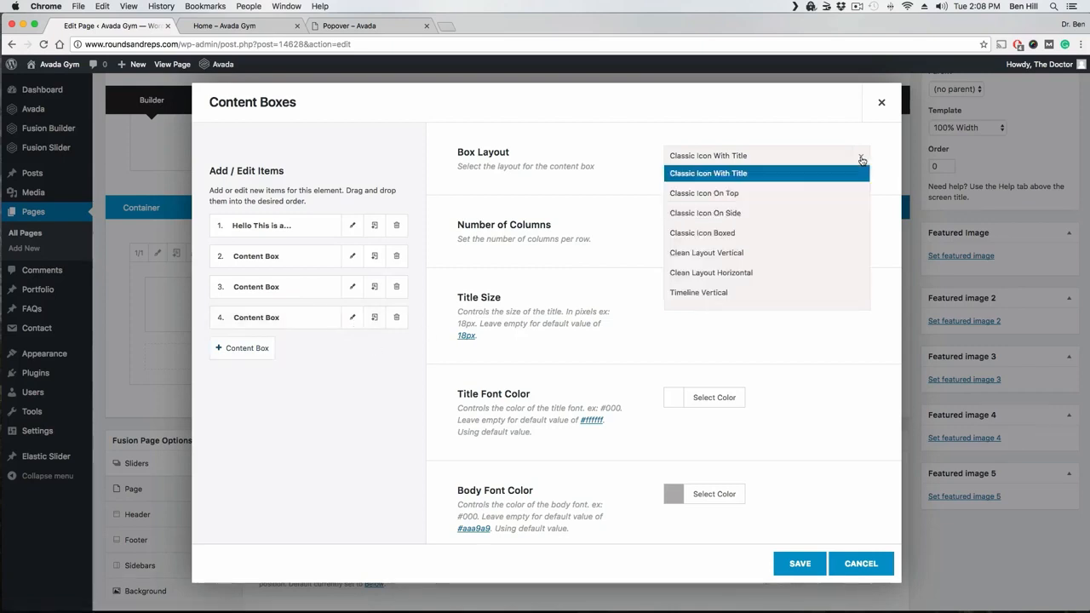
{"action": "left_click", "coordinate": [713, 199]}
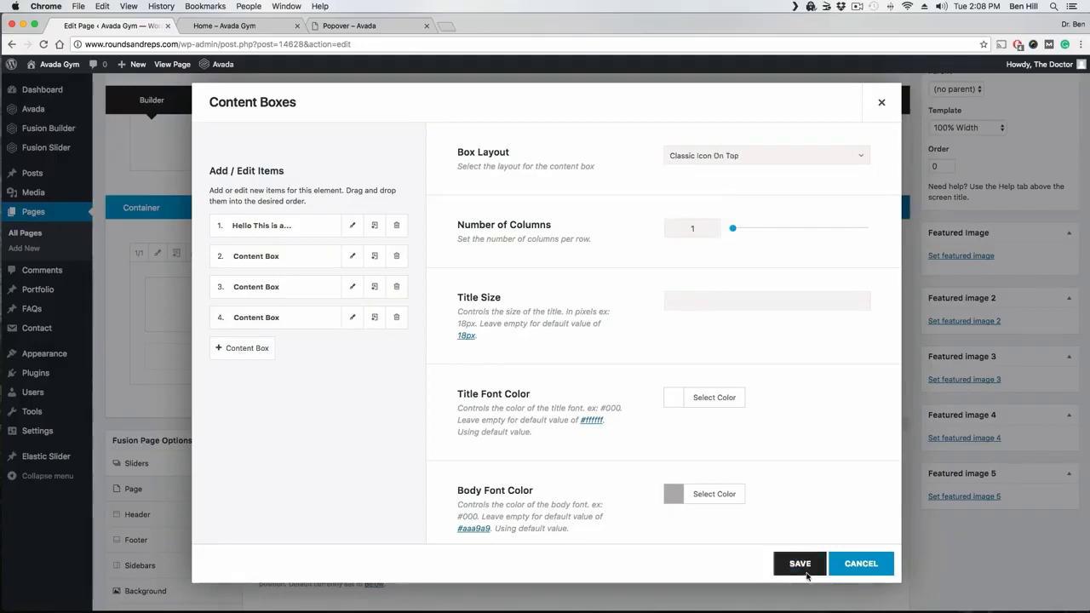
Step: Give the second, third and fourth content boxes the video camera, shopping cart and heart icons, and save the Content Boxes element
{"action": "left_click", "coordinate": [353, 258]}
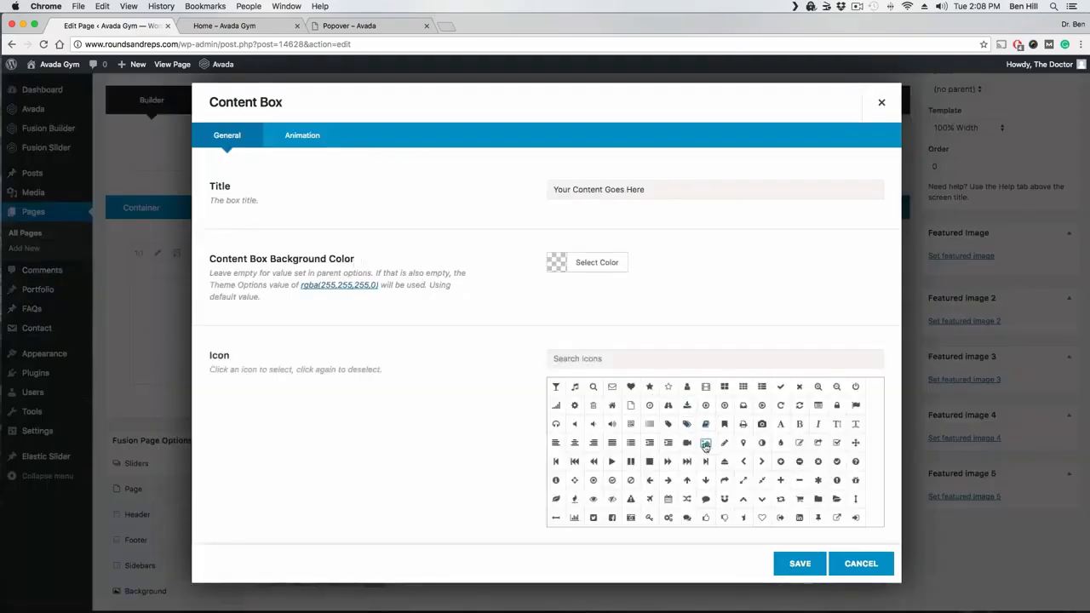
{"action": "left_click", "coordinate": [805, 567]}
{"action": "left_click", "coordinate": [399, 310]}
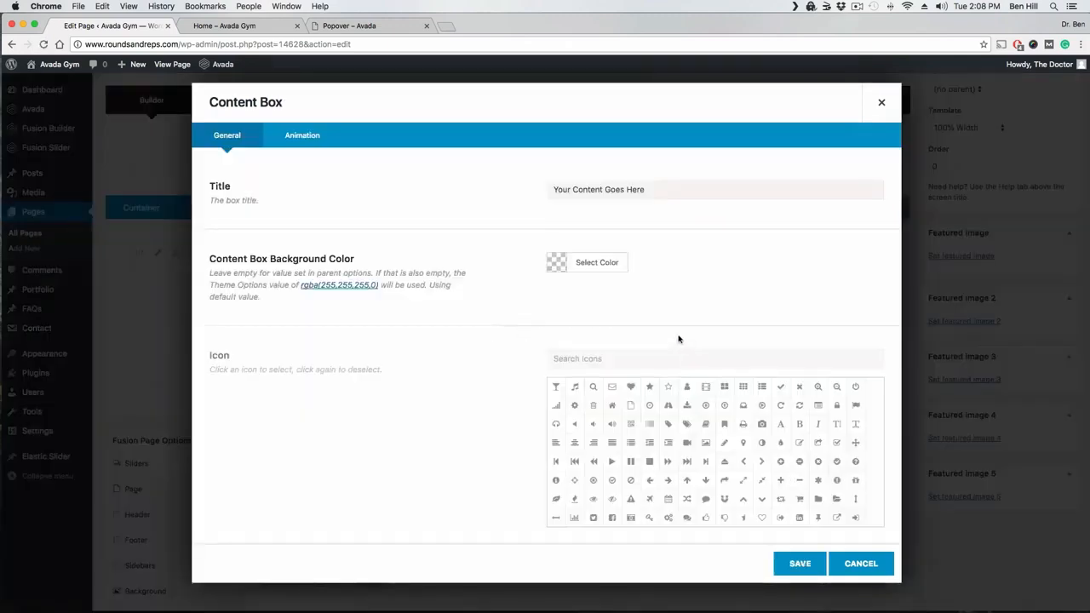
{"action": "left_click", "coordinate": [799, 500]}
{"action": "left_click", "coordinate": [800, 566]}
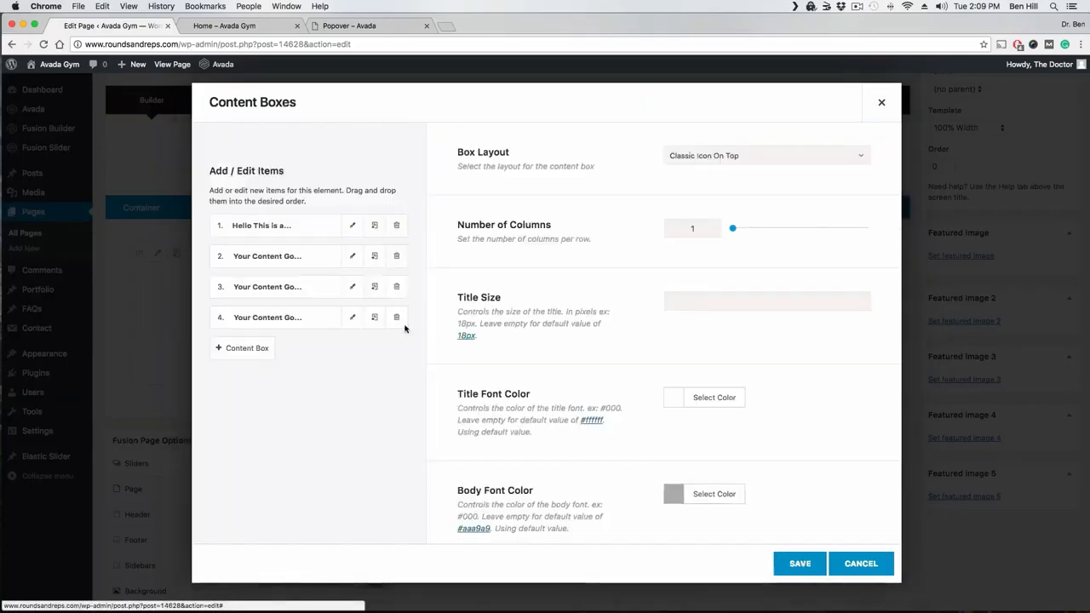
{"action": "left_click", "coordinate": [397, 318]}
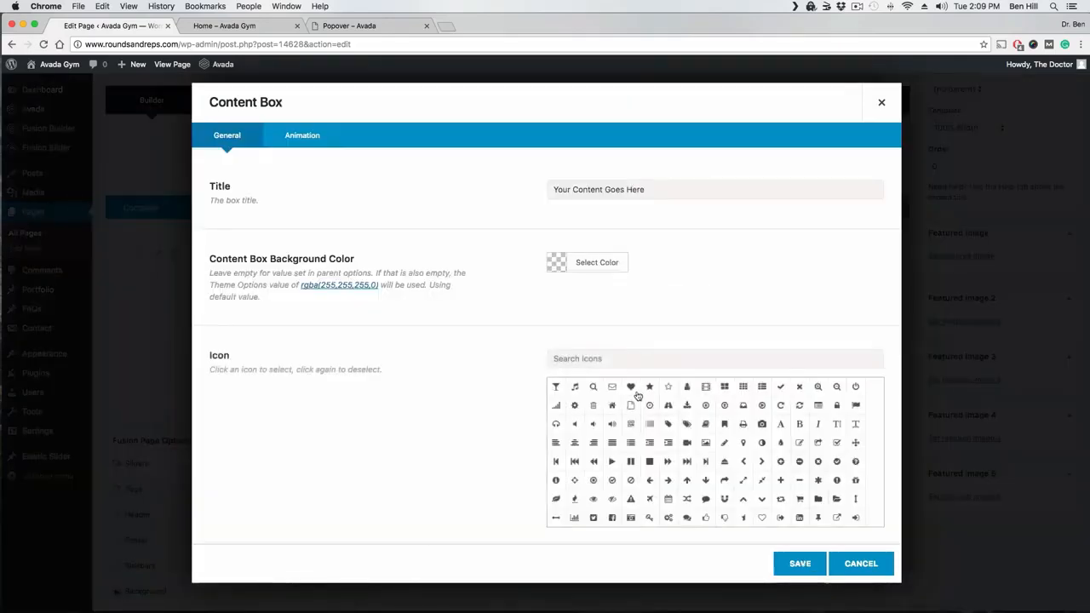
{"action": "left_click", "coordinate": [631, 388]}
{"action": "left_click", "coordinate": [801, 563]}
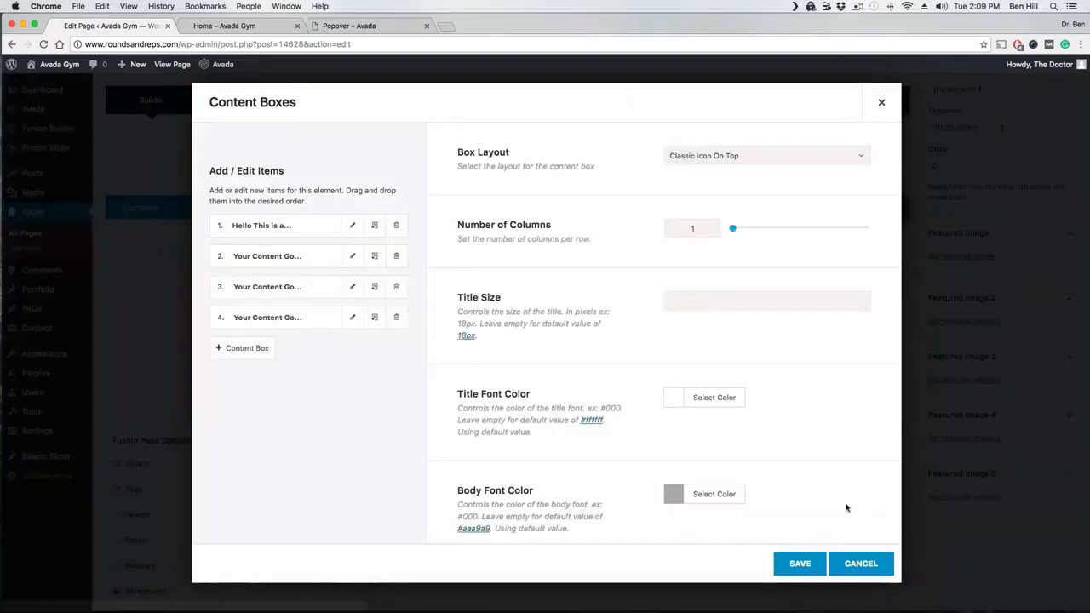
{"action": "left_click", "coordinate": [801, 565]}
Step: Preview the updated Home page and examine how the four content boxes are arranged over the background image
{"action": "scroll", "coordinate": [1007, 200], "scroll_direction": "up", "scroll_amount": 3}
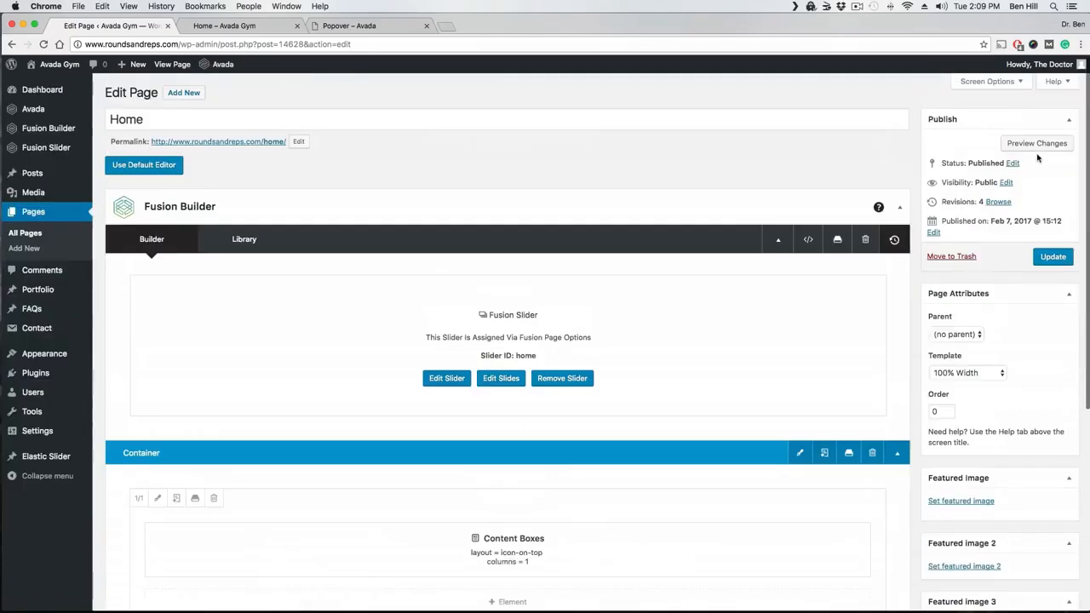
{"action": "left_click", "coordinate": [255, 28]}
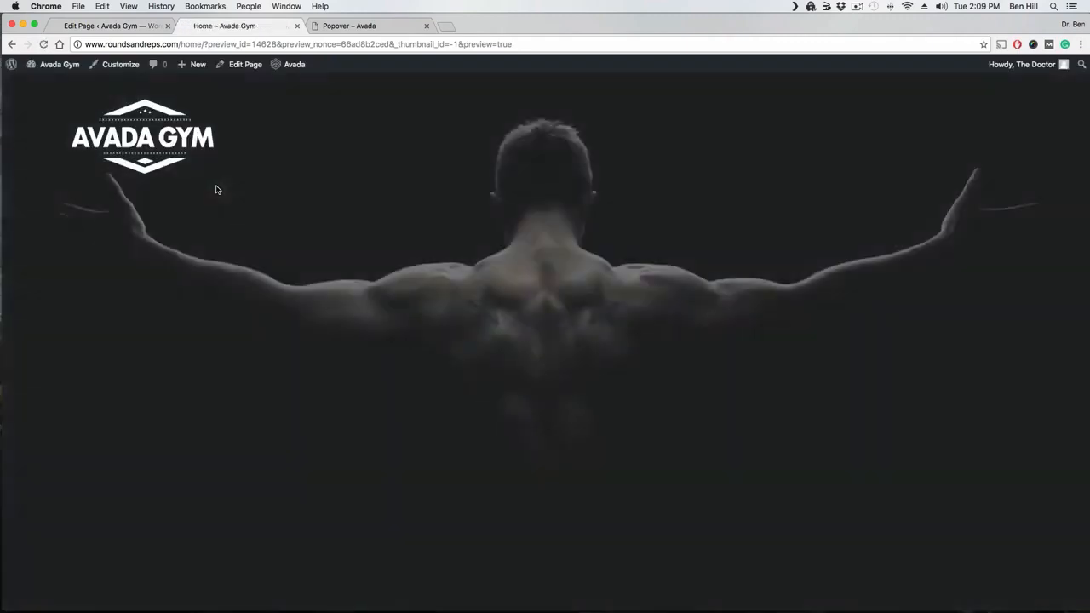
{"action": "scroll", "coordinate": [208, 267], "scroll_direction": "down", "scroll_amount": 10}
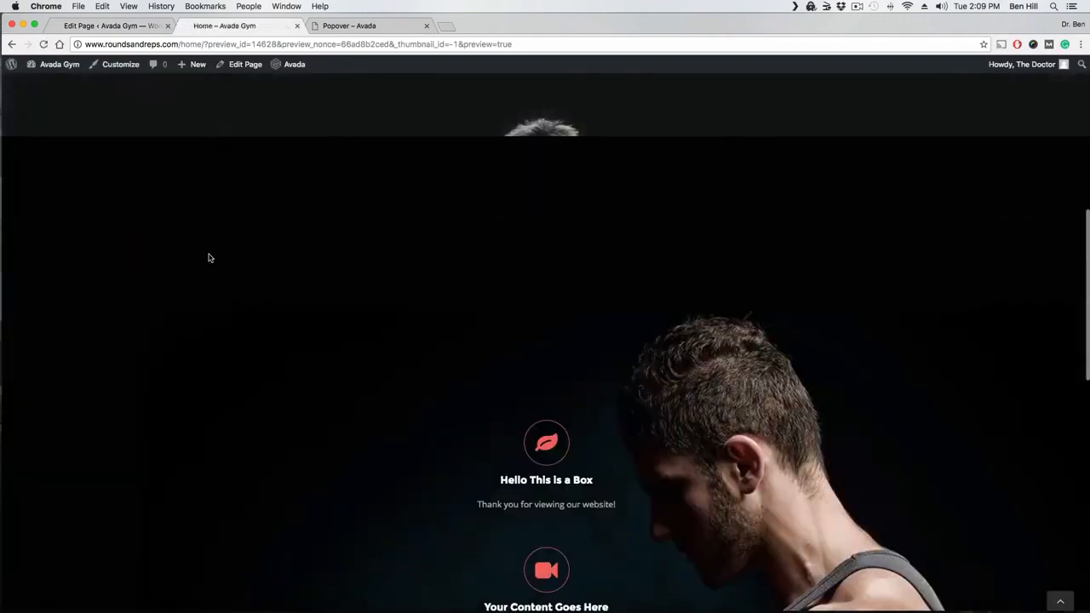
{"action": "scroll", "coordinate": [208, 255], "scroll_direction": "down", "scroll_amount": 4}
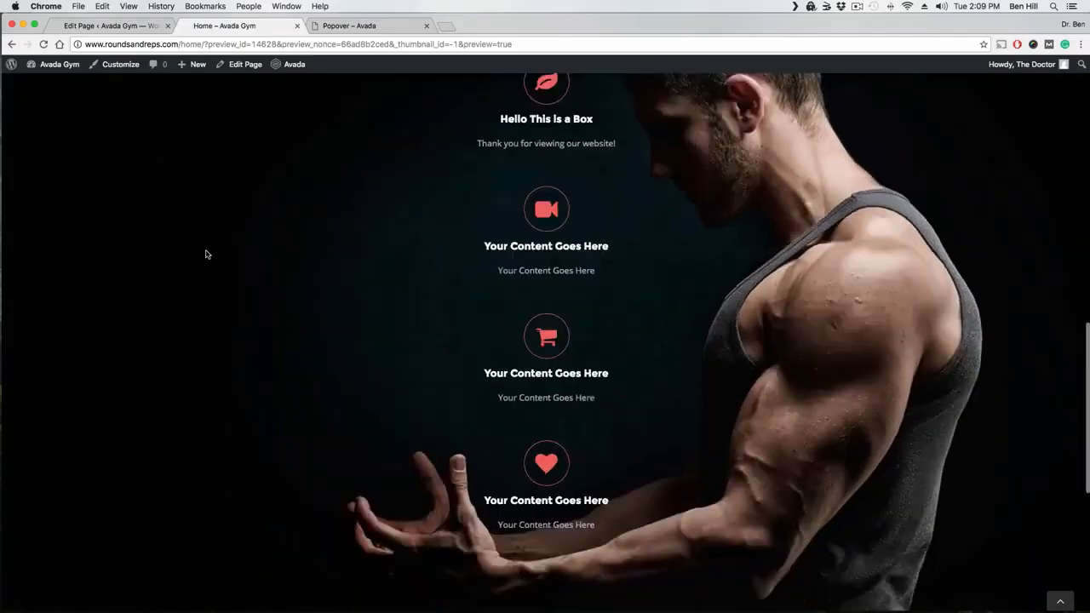
{"action": "scroll", "coordinate": [219, 255], "scroll_direction": "up", "scroll_amount": 6}
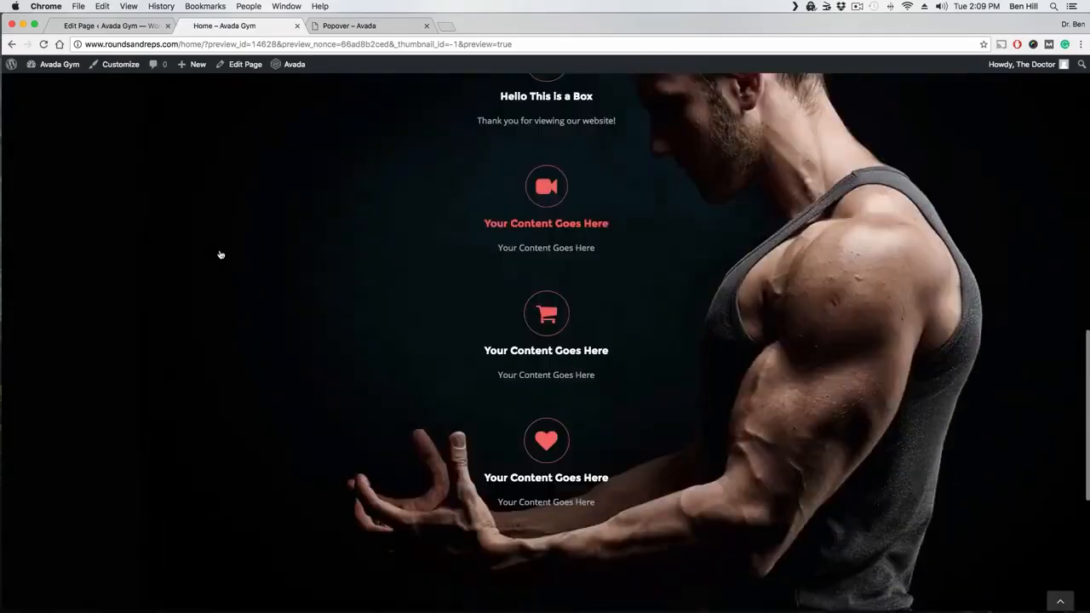
{"action": "scroll", "coordinate": [388, 232], "scroll_direction": "down", "scroll_amount": 1}
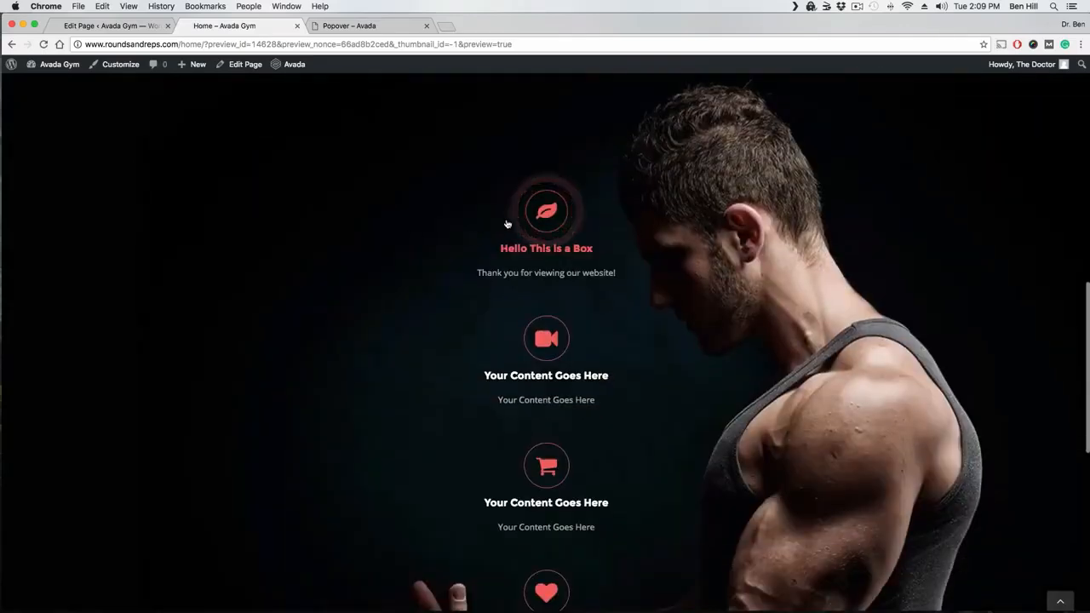
{"action": "scroll", "coordinate": [490, 276], "scroll_direction": "down", "scroll_amount": 3}
{"action": "scroll", "coordinate": [500, 290], "scroll_direction": "up", "scroll_amount": 1}
{"action": "scroll", "coordinate": [501, 291], "scroll_direction": "up", "scroll_amount": 3}
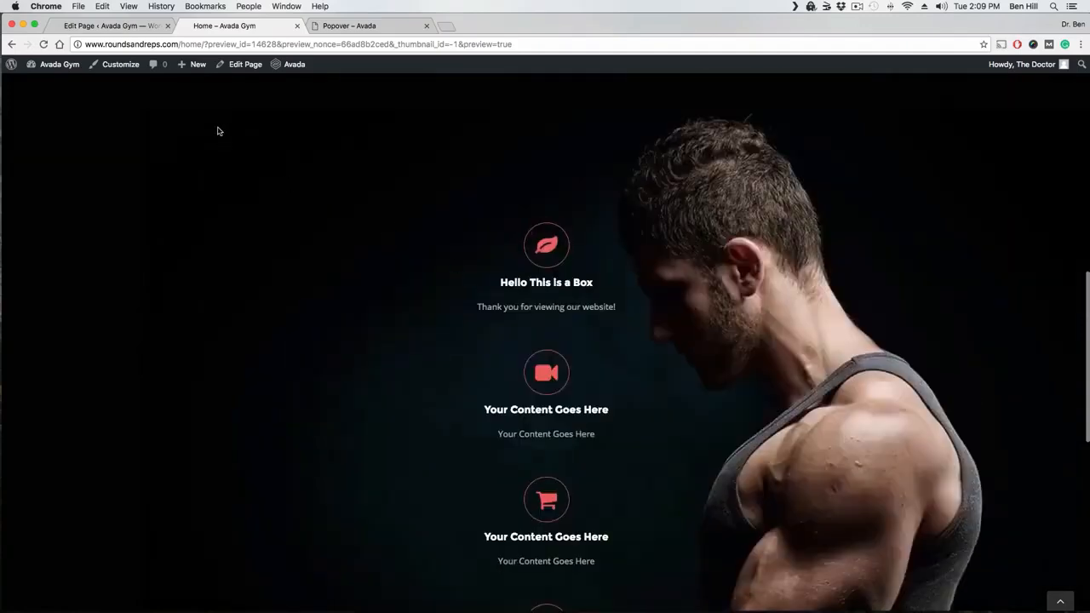
Step: Return to the Home page editor and check the Content Boxes element's settings without changing them
{"action": "left_click", "coordinate": [110, 27]}
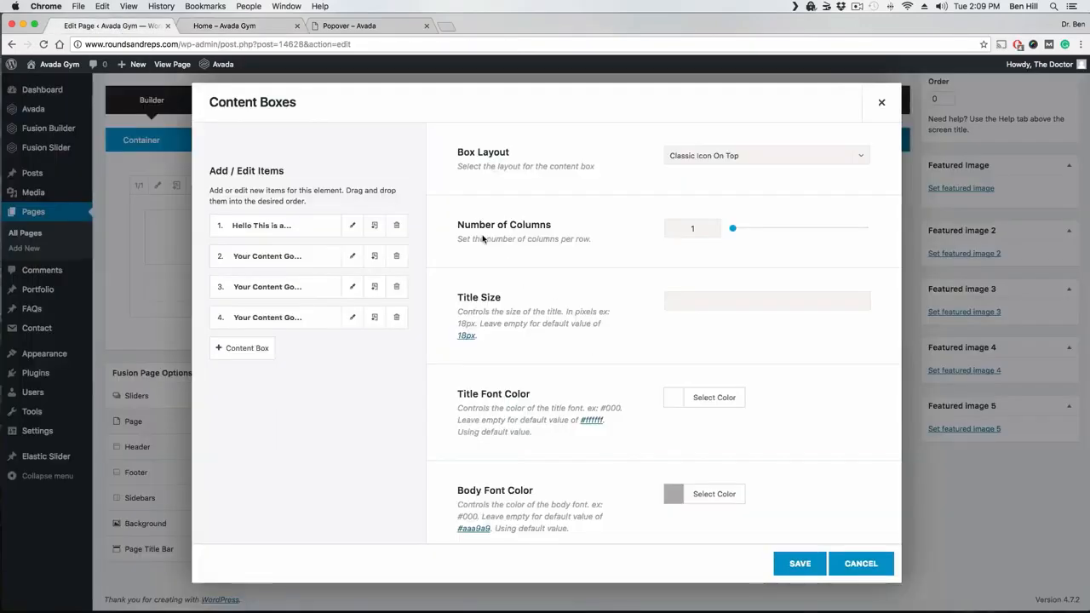
{"action": "left_click", "coordinate": [860, 565]}
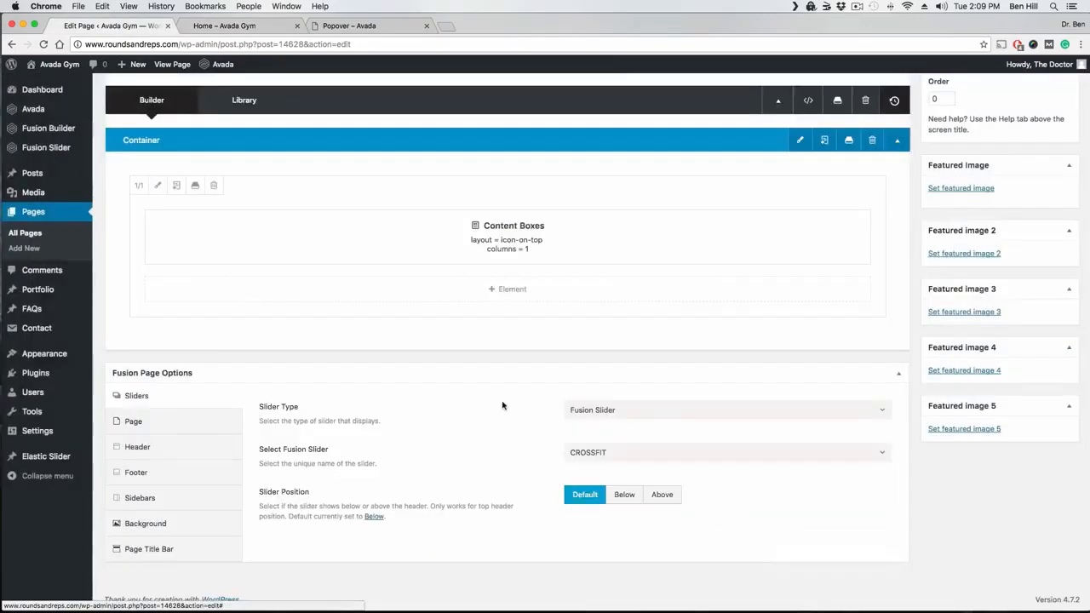
Step: Set the Content Boxes element's number of columns to 4 and save the element
{"action": "left_click", "coordinate": [480, 237]}
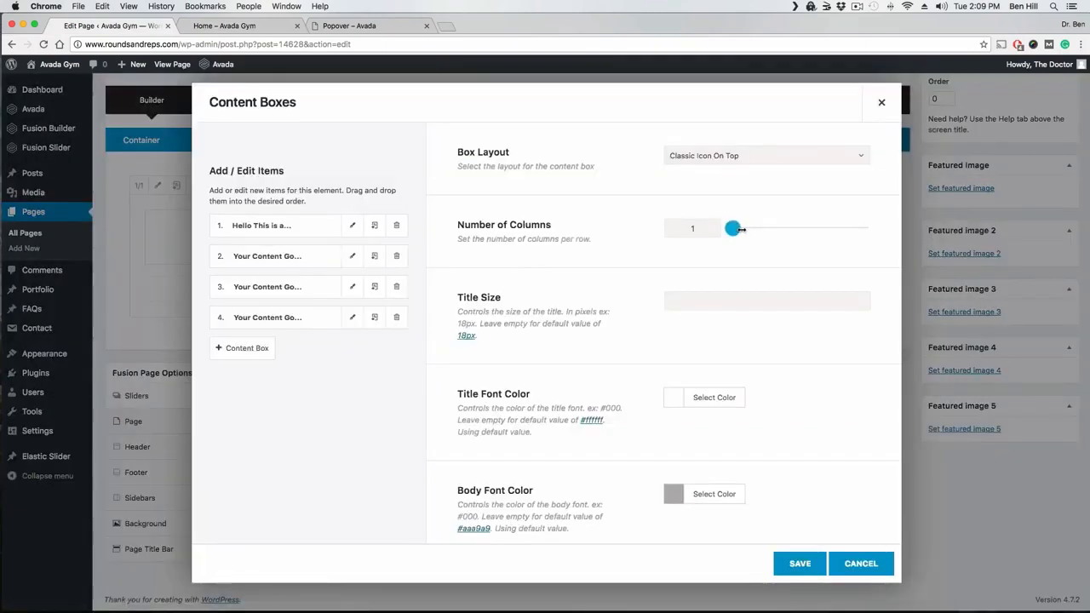
{"action": "left_click_drag", "start_coordinate": [740, 229], "coordinate": [811, 228]}
{"action": "left_click", "coordinate": [802, 568]}
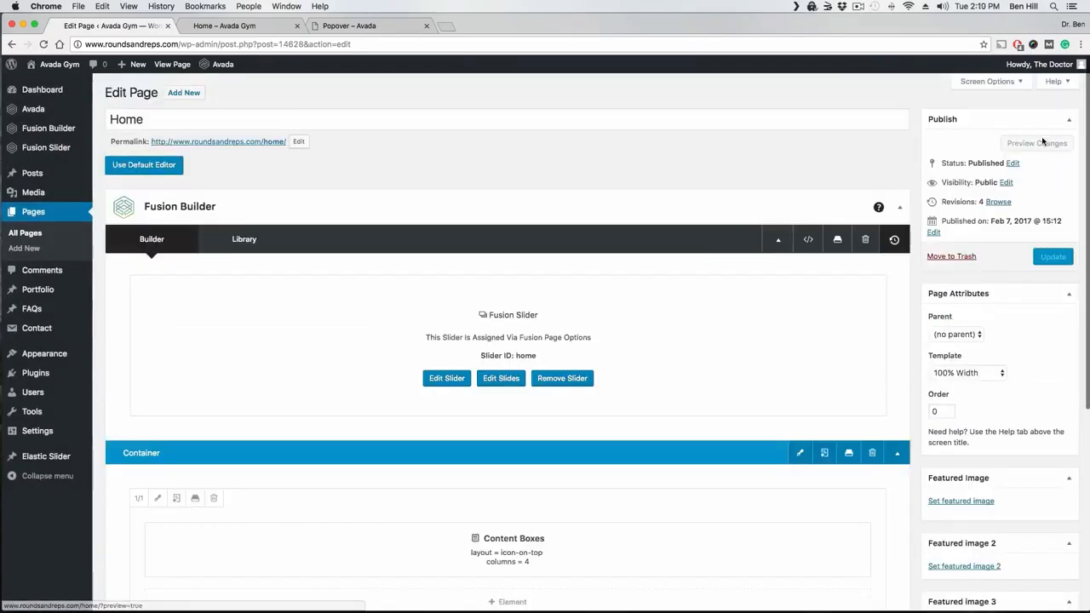
Step: Preview the Home page changes, examine the content boxes and footer, and return to the page editor
{"action": "left_click", "coordinate": [1038, 143]}
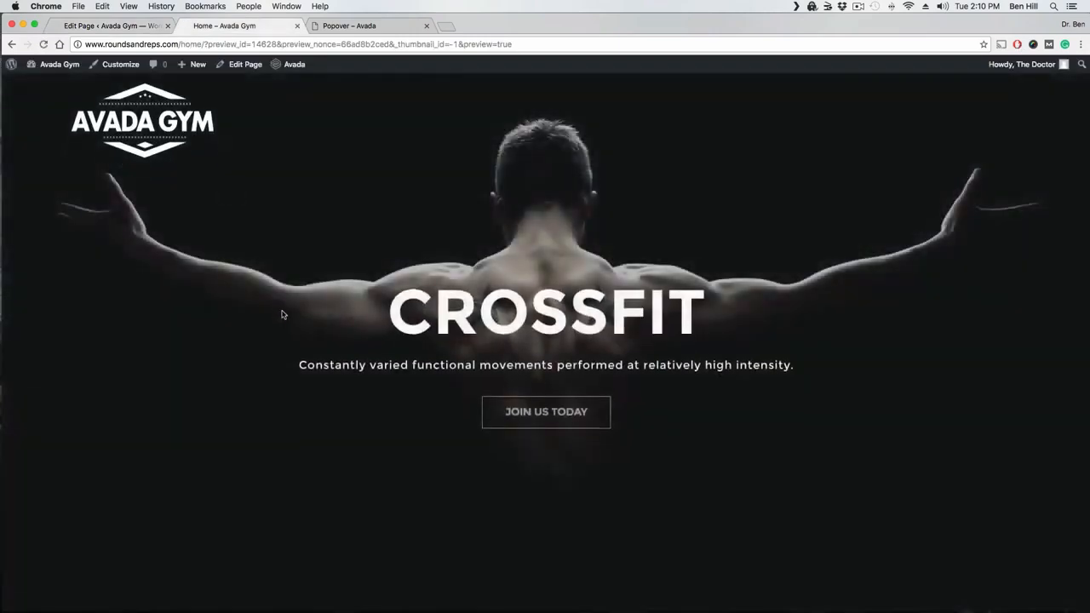
{"action": "scroll", "coordinate": [281, 310], "scroll_direction": "down", "scroll_amount": 10}
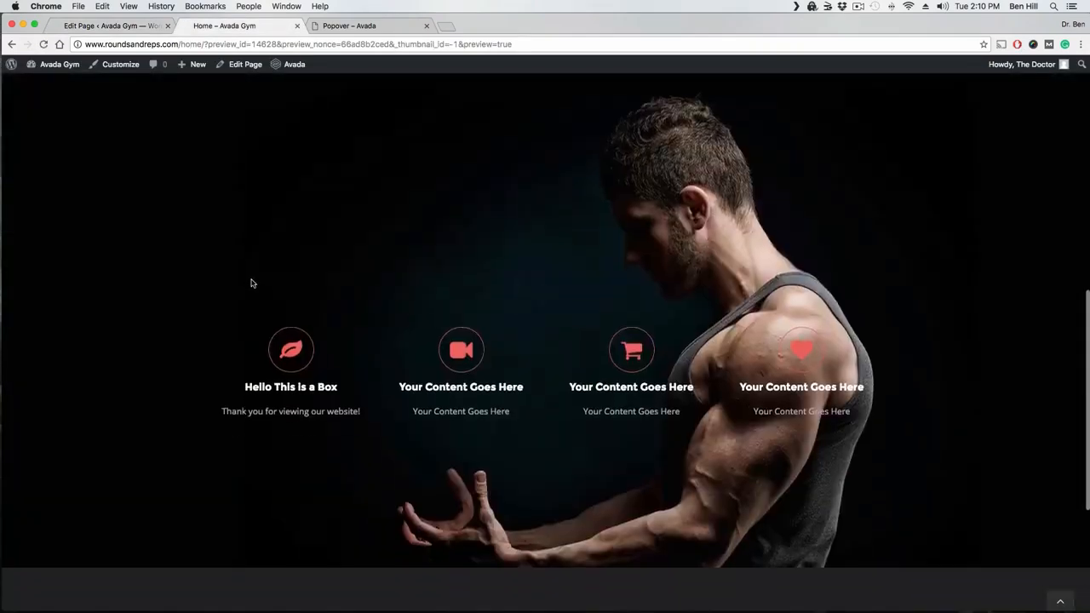
{"action": "scroll", "coordinate": [251, 282], "scroll_direction": "down", "scroll_amount": 1}
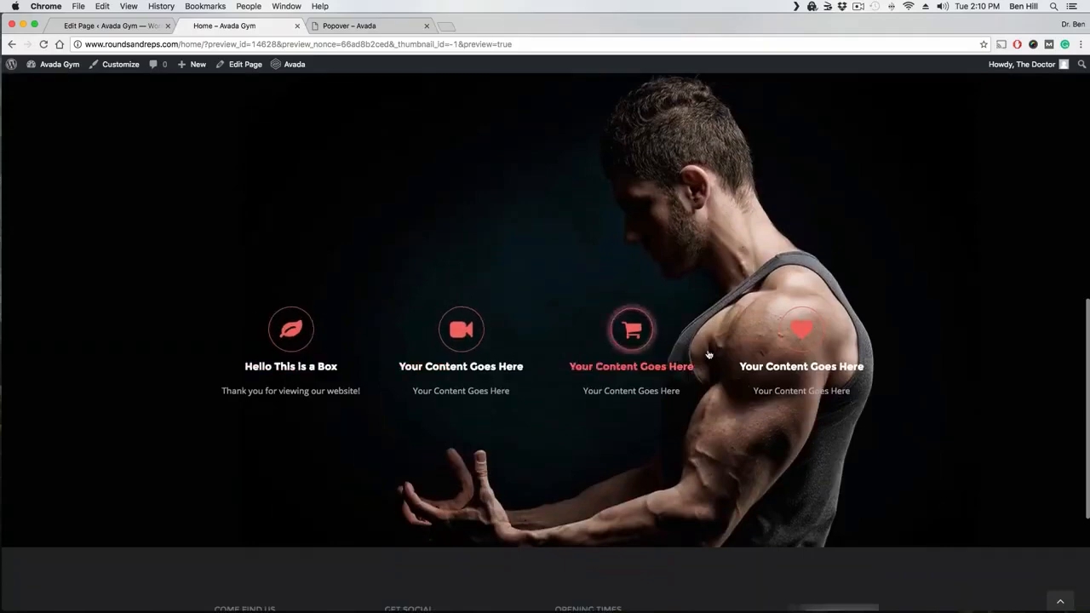
{"action": "scroll", "coordinate": [776, 366], "scroll_direction": "down", "scroll_amount": 4}
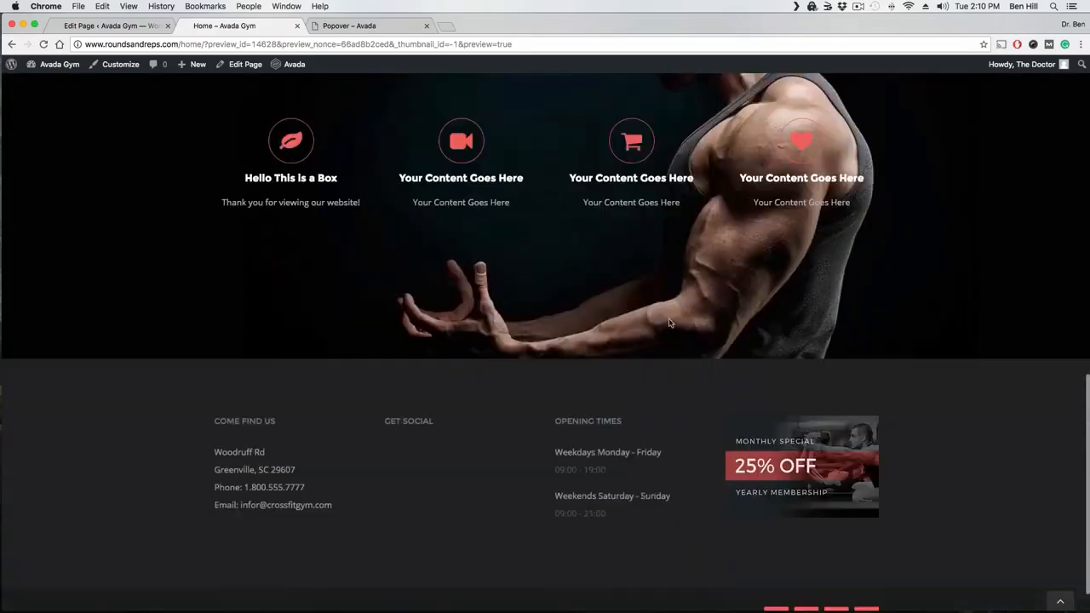
{"action": "scroll", "coordinate": [319, 244], "scroll_direction": "up", "scroll_amount": 7}
{"action": "left_click", "coordinate": [126, 27]}
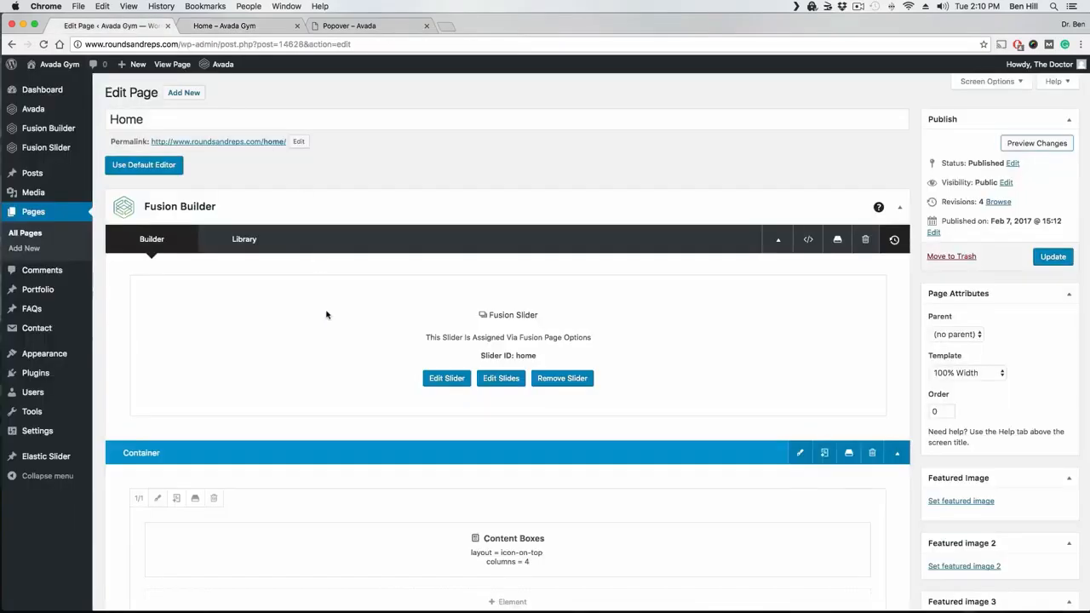
Step: Insert a new container with a single 1/1 column below the Content Boxes container
{"action": "scroll", "coordinate": [310, 348], "scroll_direction": "down", "scroll_amount": 5}
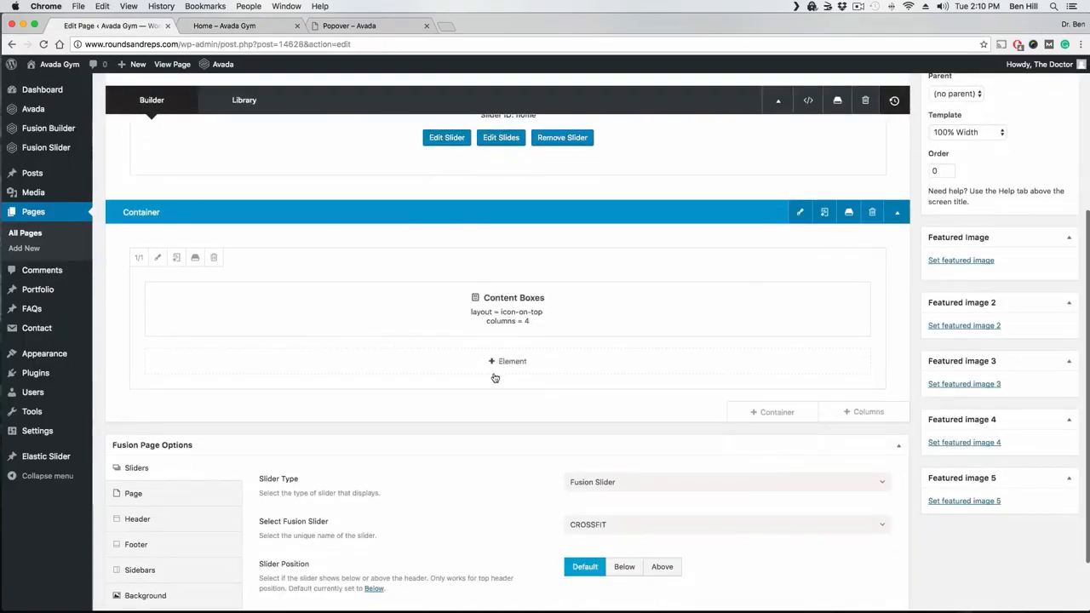
{"action": "left_click", "coordinate": [778, 418]}
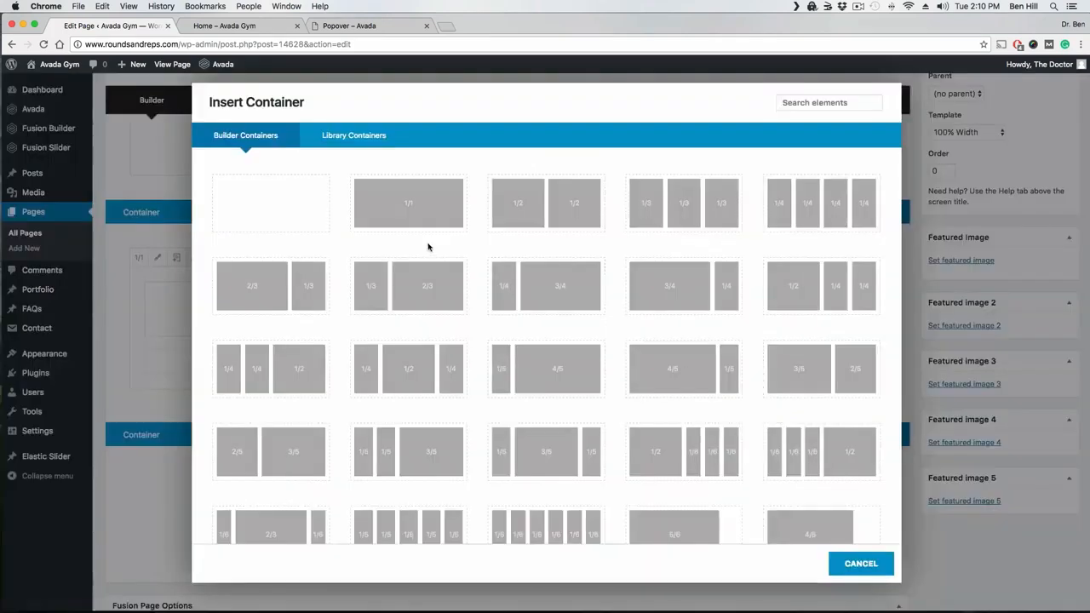
{"action": "left_click", "coordinate": [409, 215]}
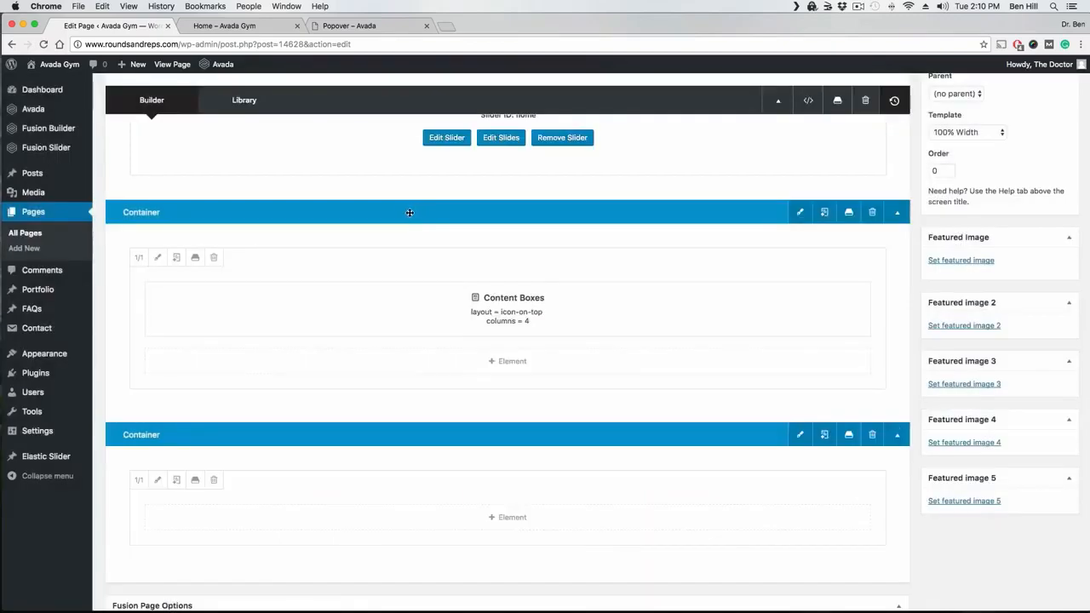
{"action": "left_click", "coordinate": [539, 311]}
{"action": "scroll", "coordinate": [594, 352], "scroll_direction": "up", "scroll_amount": 2}
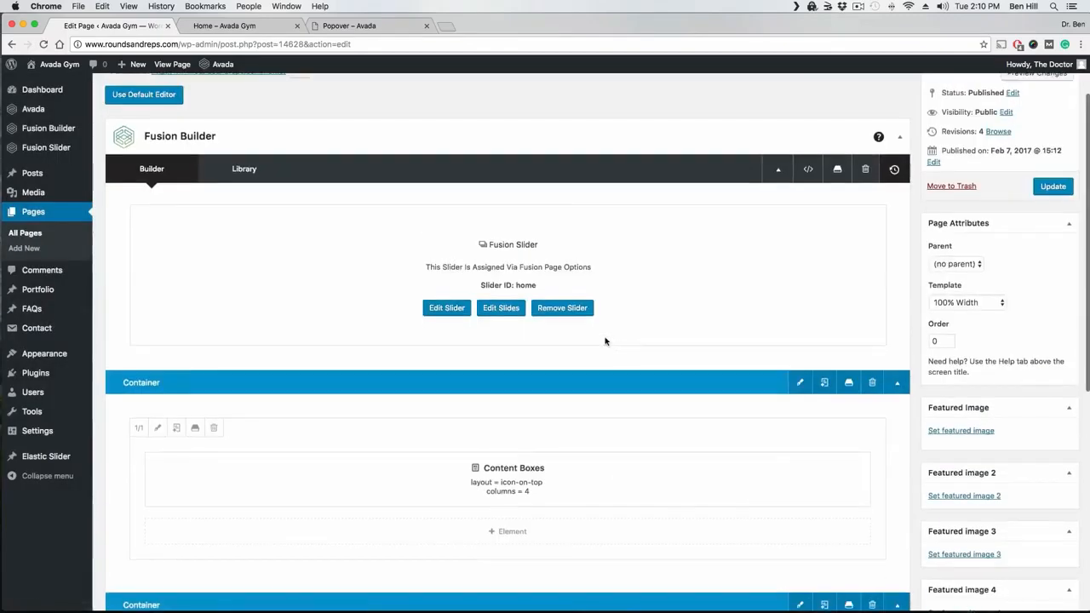
{"action": "scroll", "coordinate": [605, 338], "scroll_direction": "down", "scroll_amount": 3}
{"action": "scroll", "coordinate": [607, 338], "scroll_direction": "down", "scroll_amount": 1}
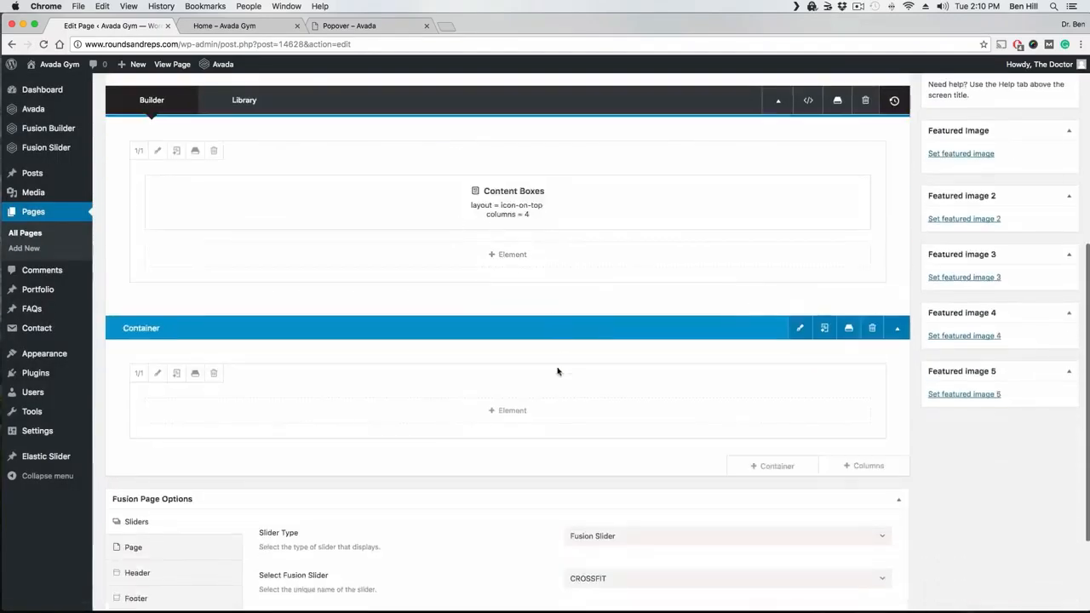
{"action": "scroll", "coordinate": [632, 390], "scroll_direction": "down", "scroll_amount": 2}
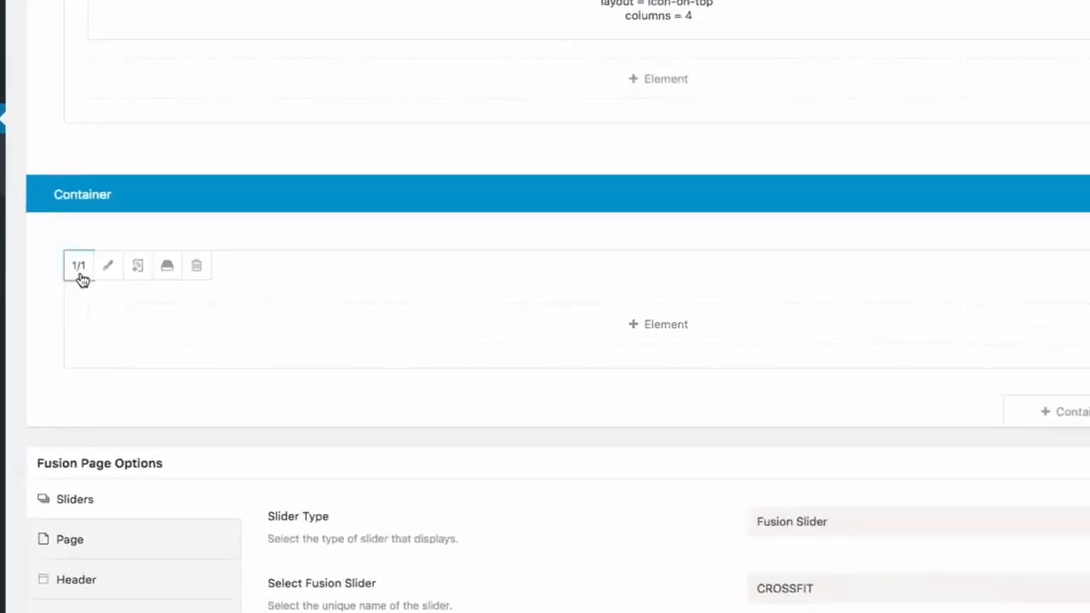
Step: Resize the new container's column to 1/2 width and duplicate it to make a second half-width column
{"action": "left_click", "coordinate": [81, 276]}
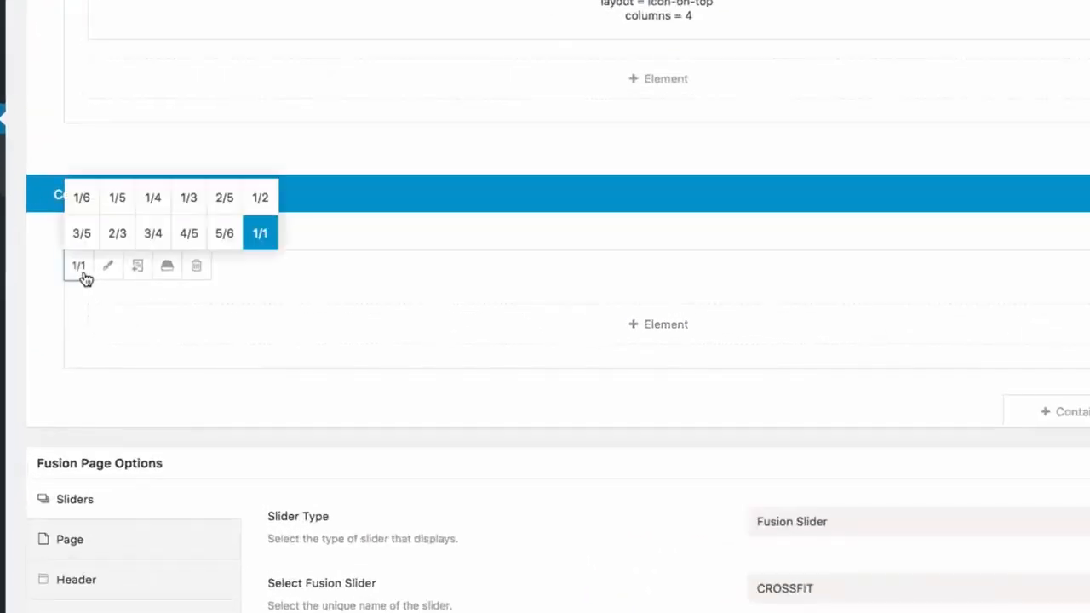
{"action": "left_click", "coordinate": [266, 202]}
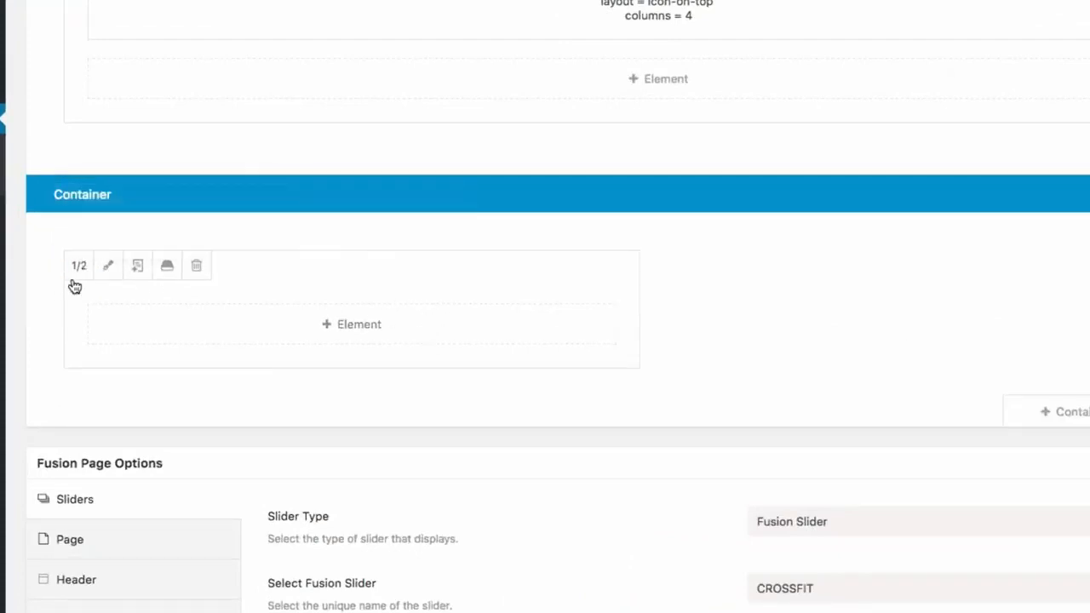
{"action": "left_click", "coordinate": [138, 266]}
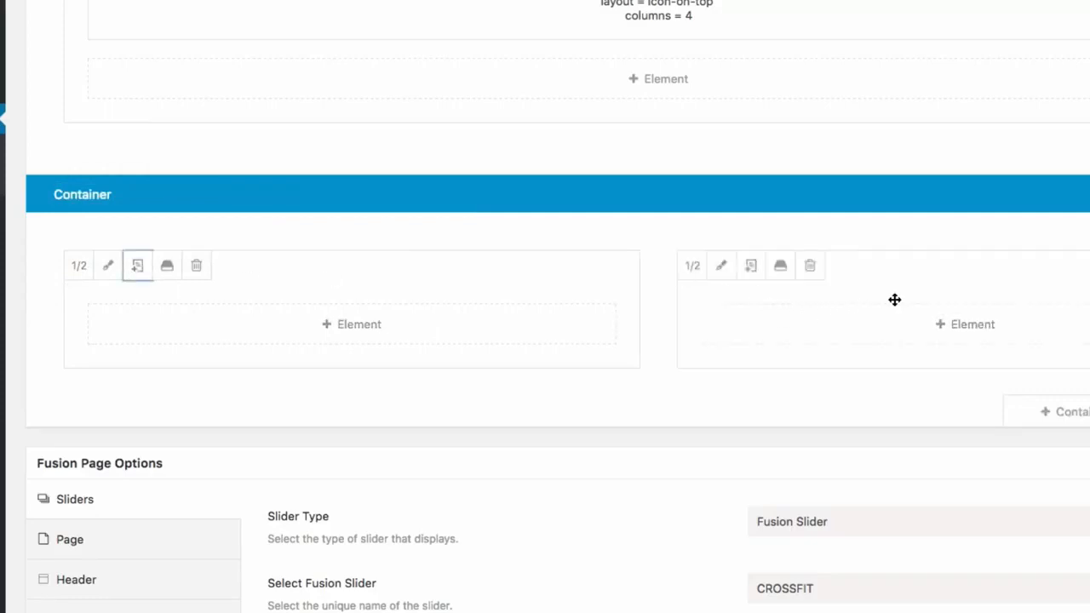
Step: Add a Checklist element to the first half-width column, replace its list item text with "Content", and save it
{"action": "left_click", "coordinate": [324, 323]}
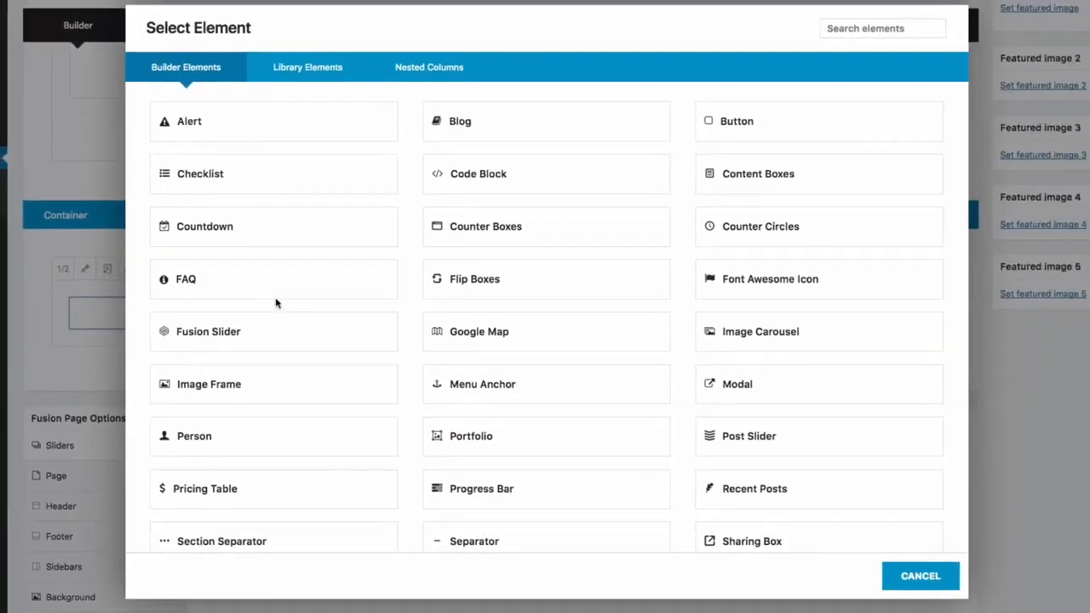
{"action": "left_click", "coordinate": [216, 176]}
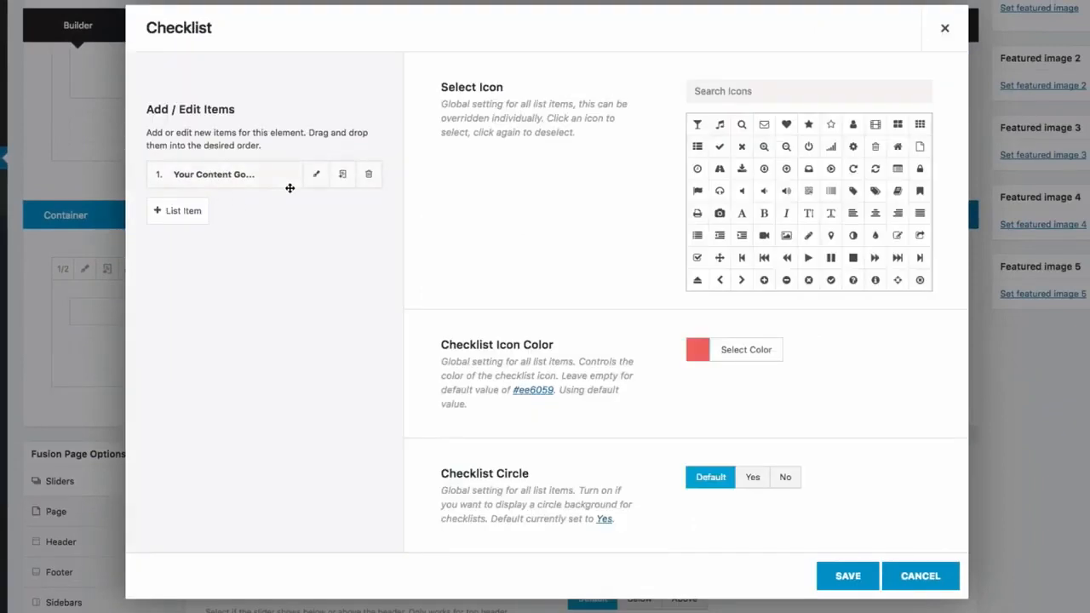
{"action": "left_click", "coordinate": [316, 176]}
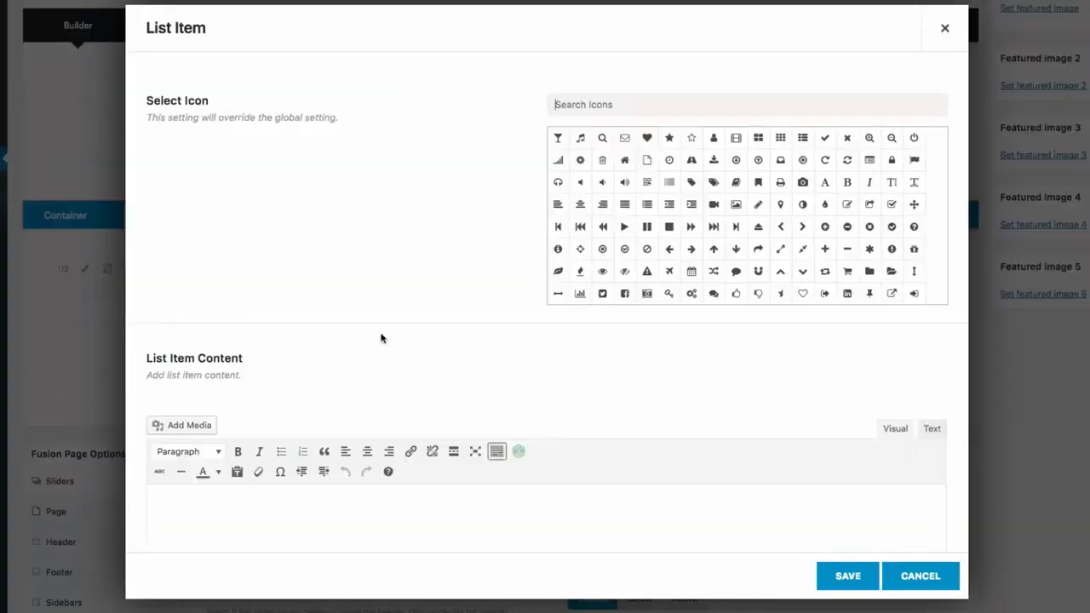
{"action": "scroll", "coordinate": [290, 401], "scroll_direction": "down", "scroll_amount": 3}
{"action": "triple_click", "coordinate": [276, 394]}
{"action": "key", "text": "BackSpace"}
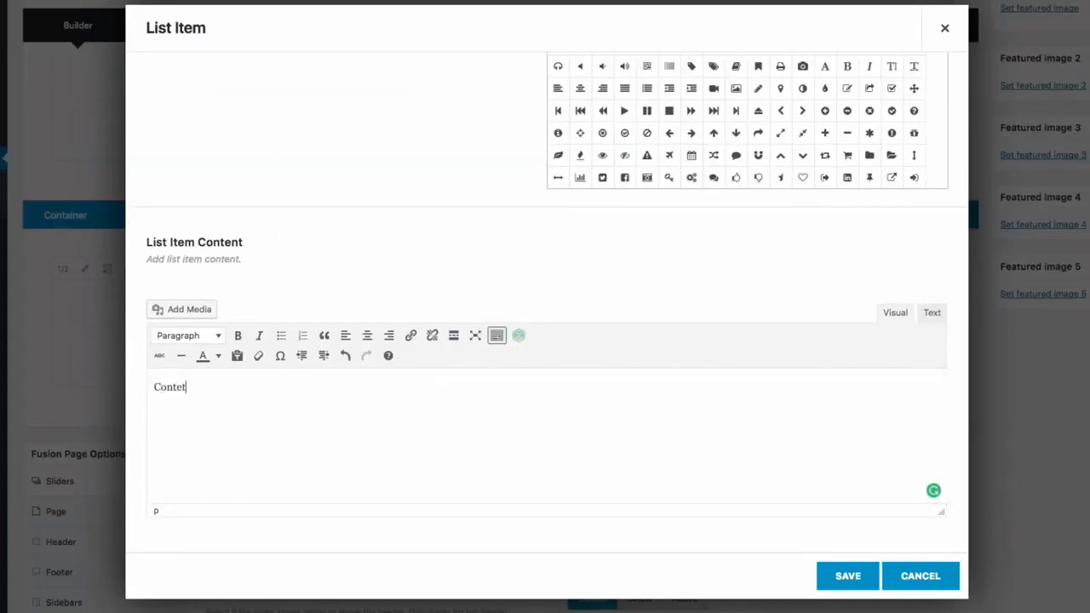
{"action": "left_click", "coordinate": [848, 577]}
{"action": "left_click", "coordinate": [852, 581]}
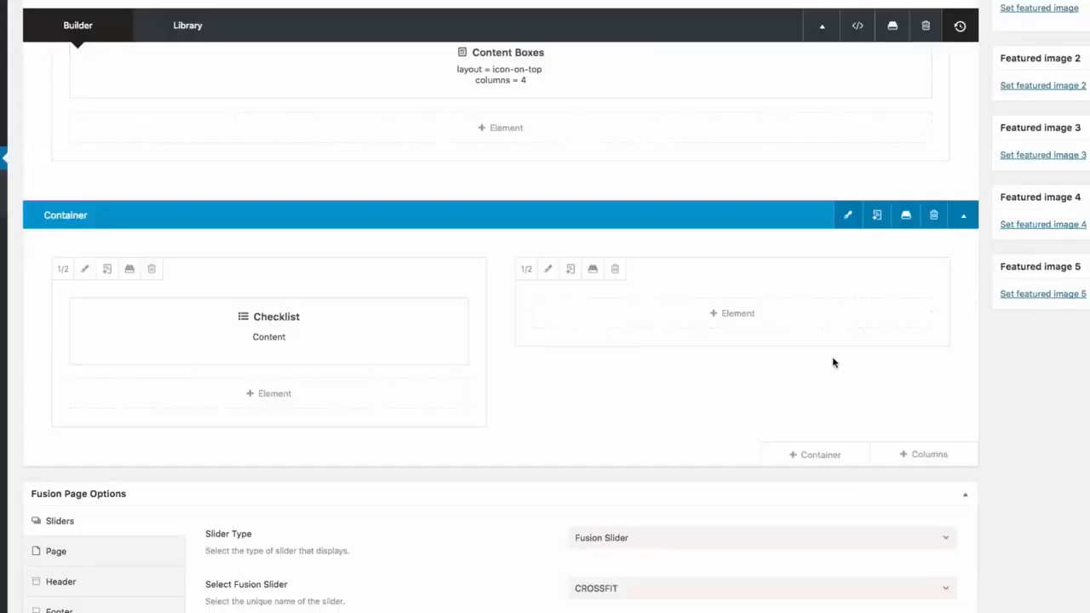
Step: Add a Progress Bar element with its default settings to the second half-width column
{"action": "left_click", "coordinate": [751, 327]}
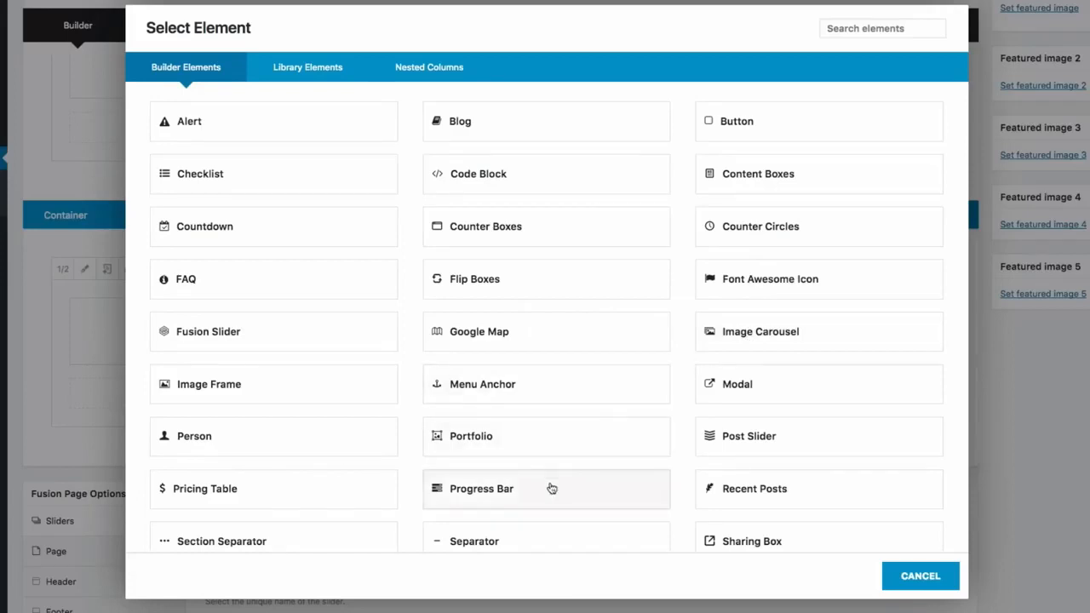
{"action": "left_click", "coordinate": [478, 492]}
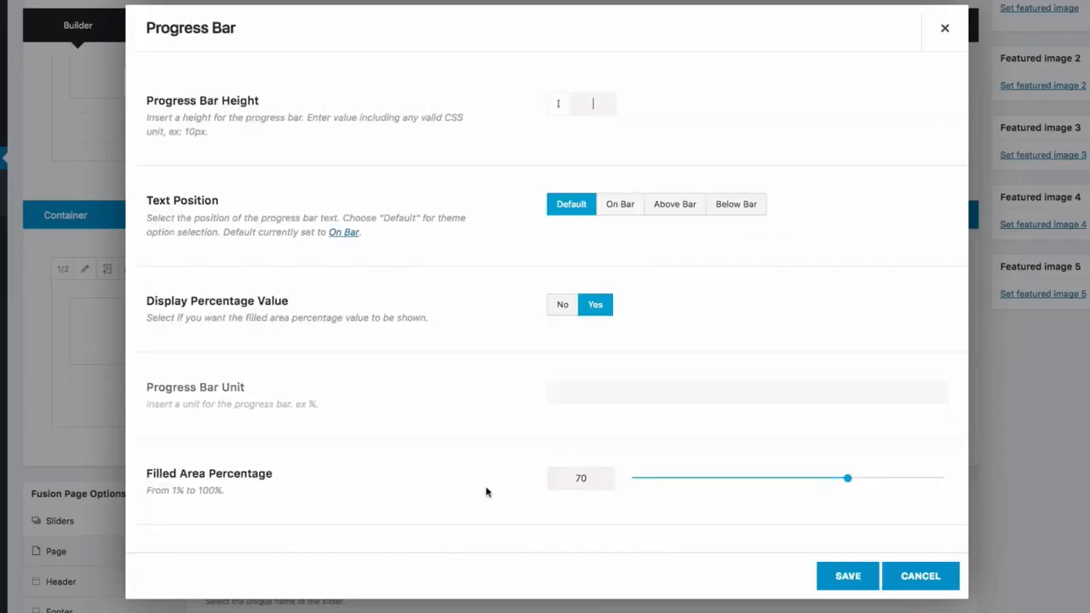
{"action": "left_click", "coordinate": [847, 577]}
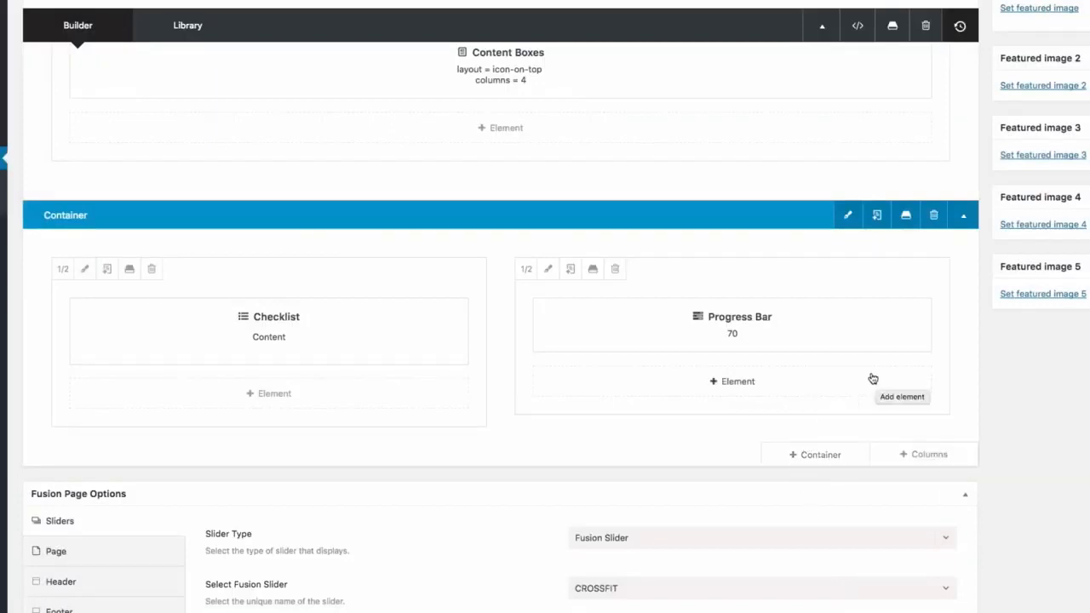
Step: Set the background color of the Checklist column to black (#000000) and save the column settings
{"action": "left_click", "coordinate": [86, 270]}
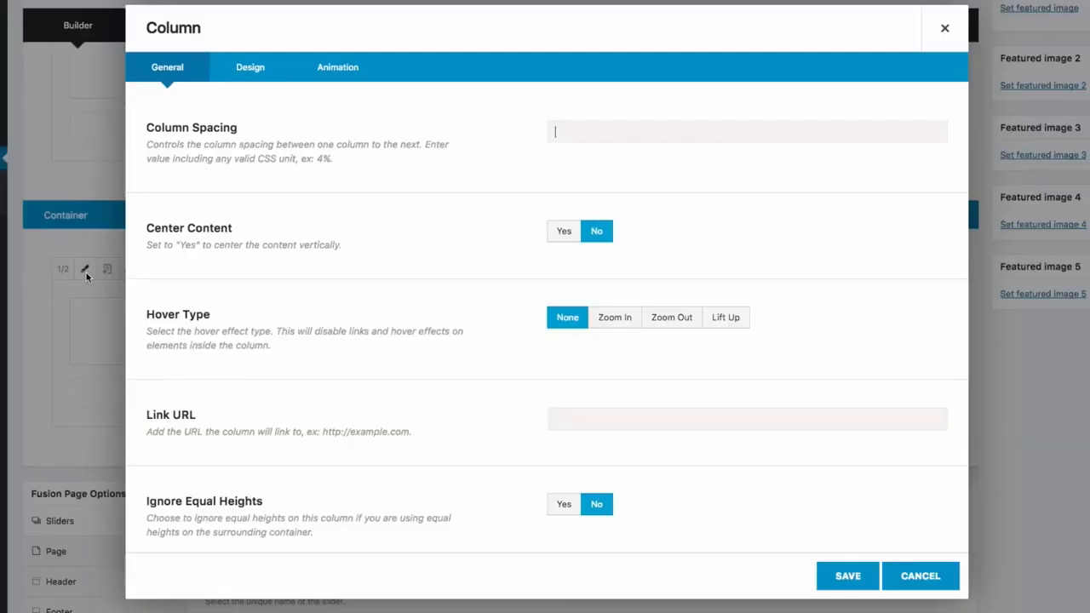
{"action": "left_click", "coordinate": [253, 75]}
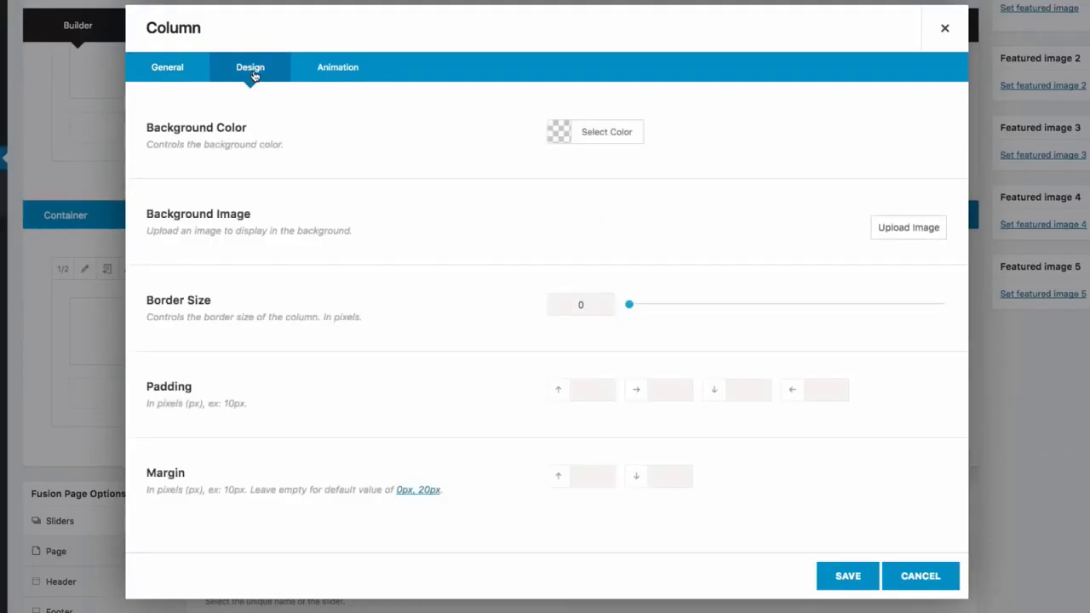
{"action": "left_click", "coordinate": [561, 140]}
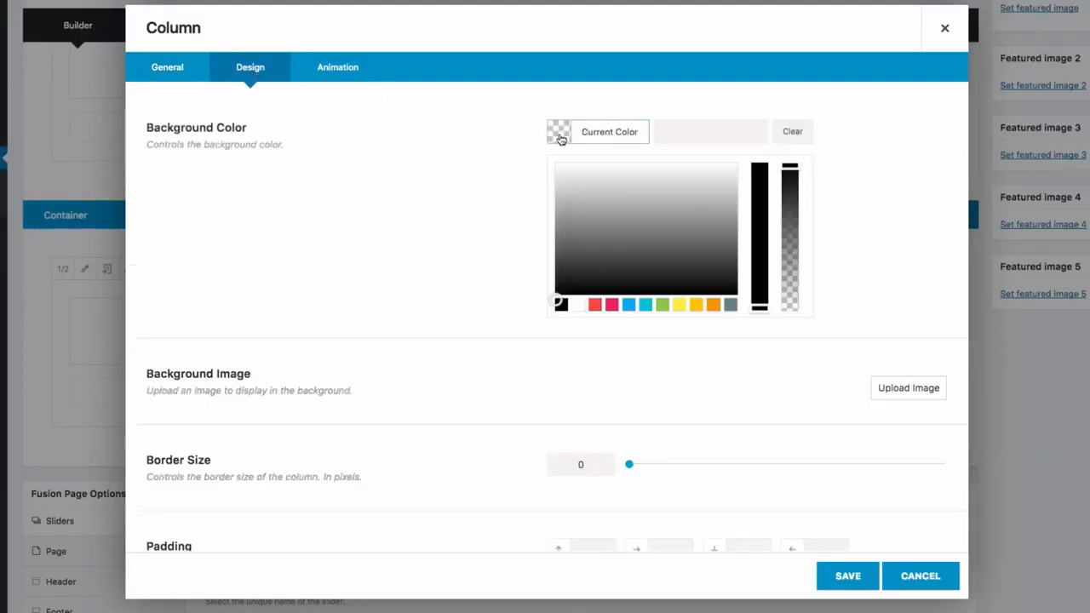
{"action": "left_click", "coordinate": [763, 175]}
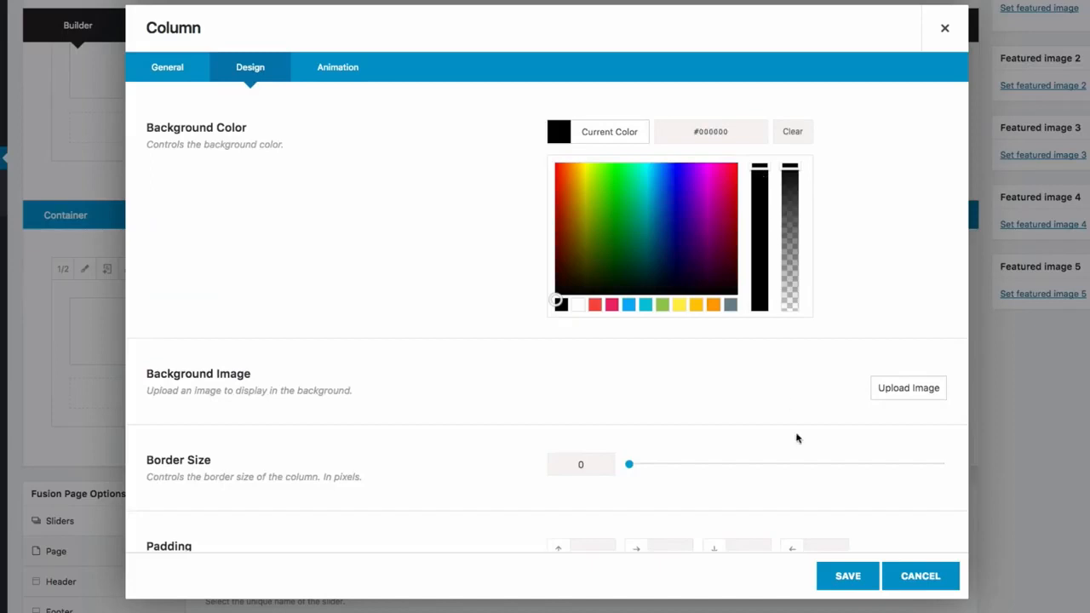
{"action": "left_click", "coordinate": [847, 577]}
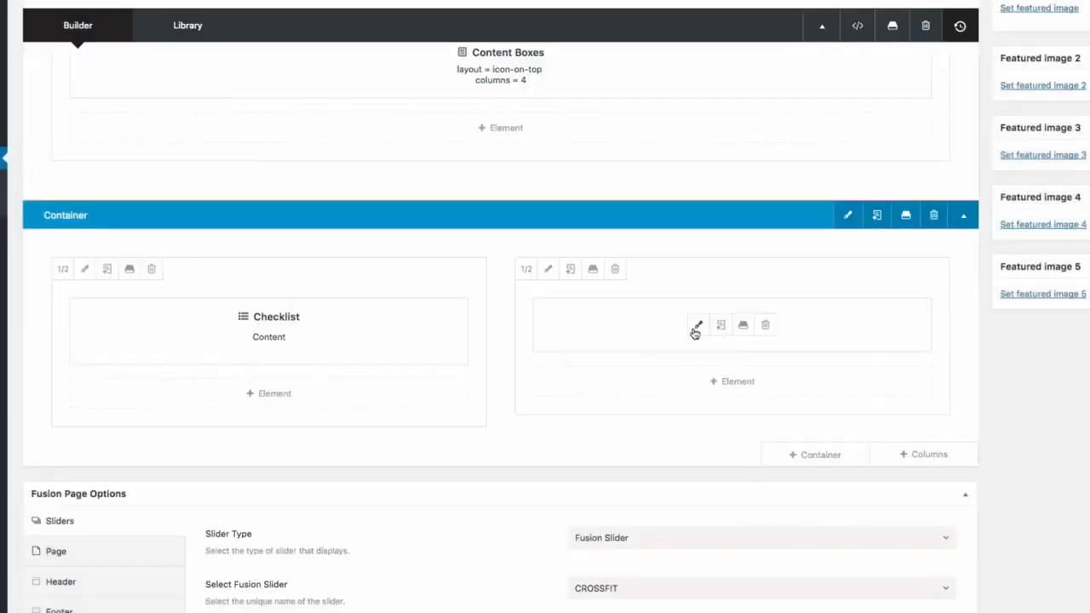
Step: Try to give the Progress Bar column a black background color
{"action": "left_click", "coordinate": [550, 270]}
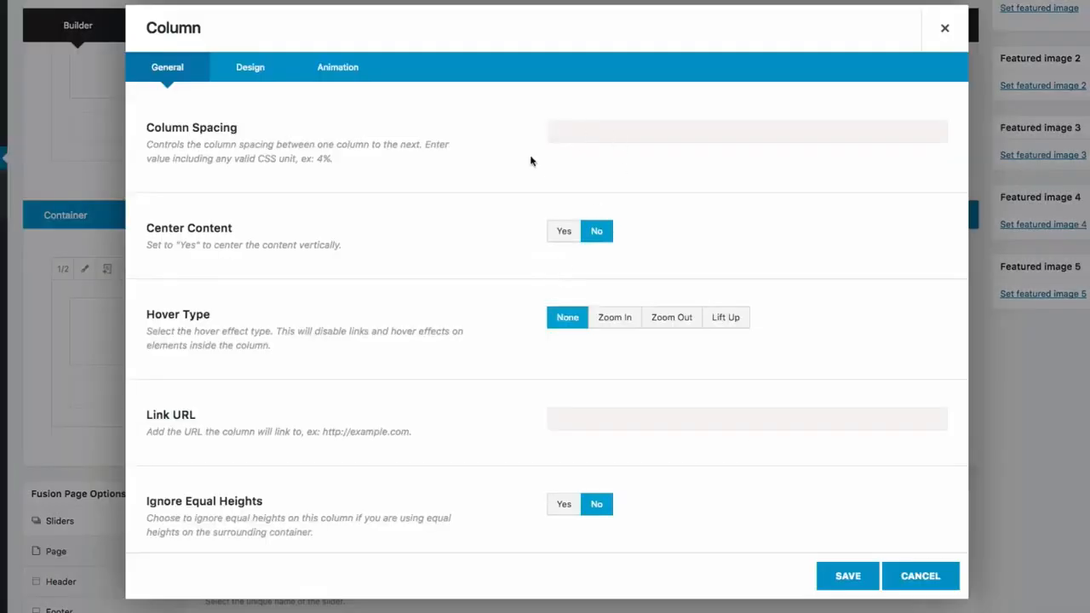
{"action": "left_click", "coordinate": [259, 72]}
{"action": "left_click", "coordinate": [554, 132]}
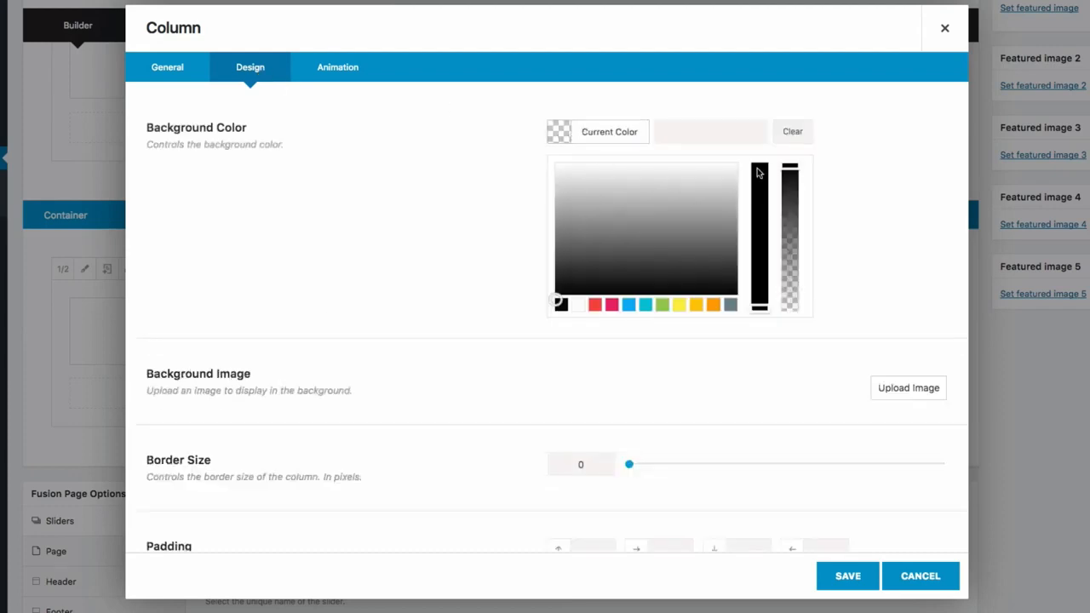
{"action": "left_click", "coordinate": [848, 576]}
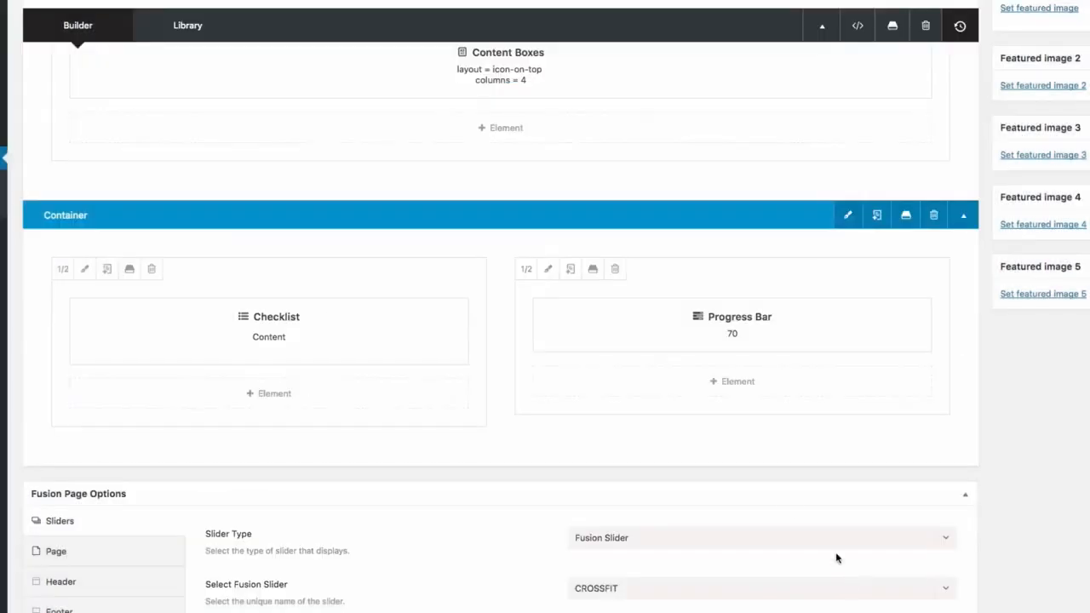
Step: Set the background color of the Progress Bar column to black (#000000) and save the column settings
{"action": "left_click", "coordinate": [548, 269]}
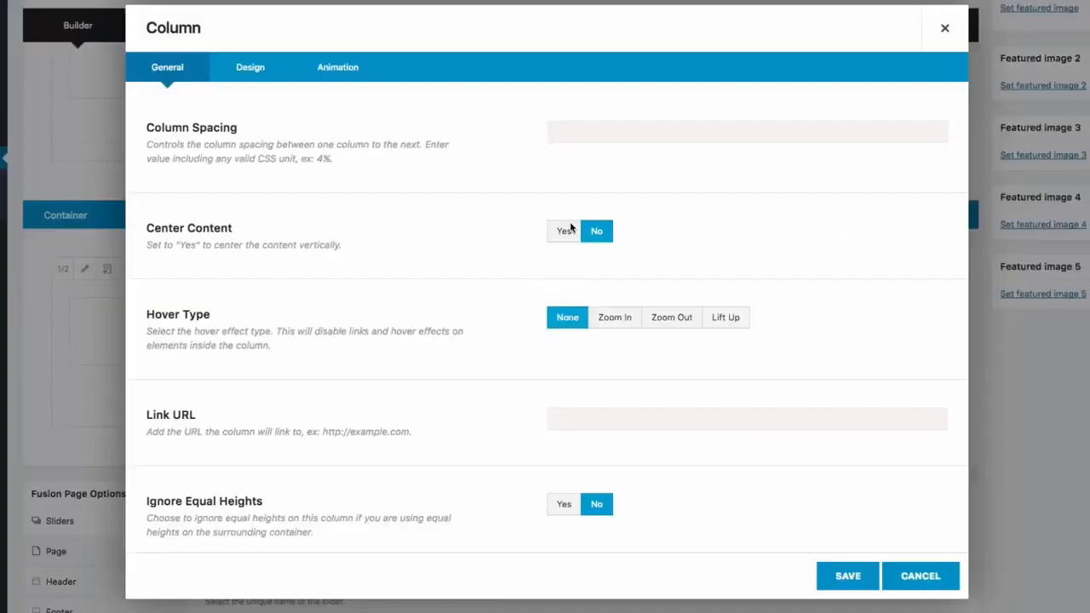
{"action": "left_click", "coordinate": [260, 70]}
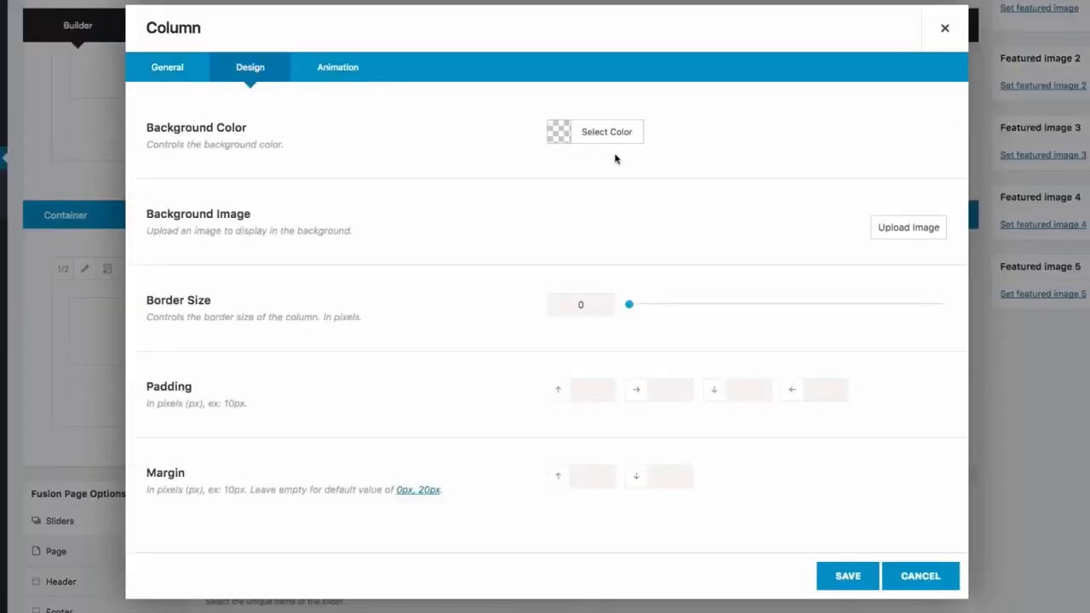
{"action": "left_click", "coordinate": [608, 140]}
{"action": "left_click", "coordinate": [760, 172]}
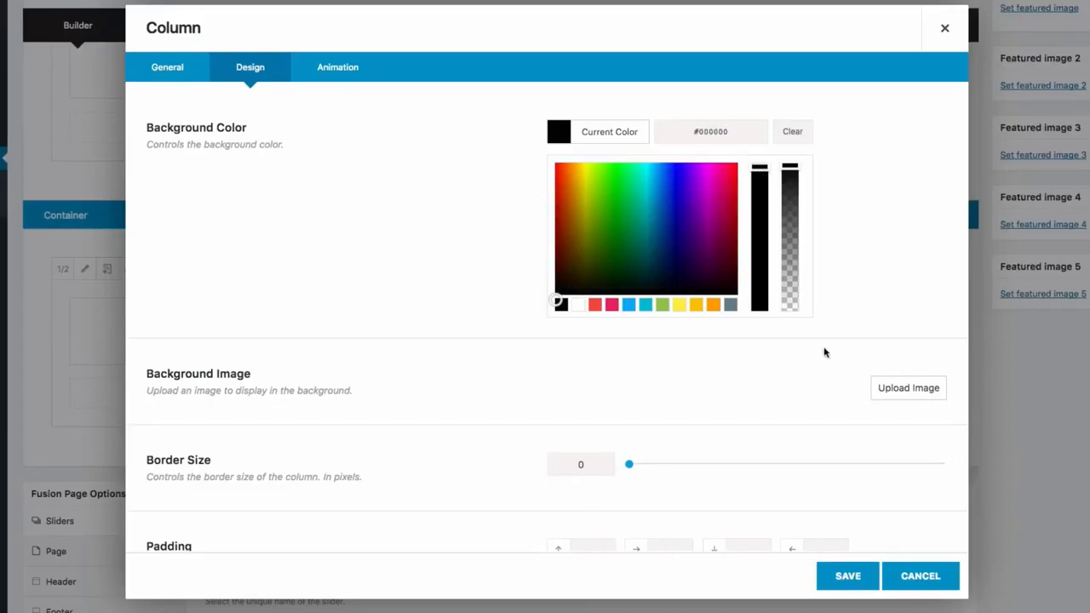
{"action": "left_click", "coordinate": [848, 576]}
Step: Review the live home page from the Crossfit slider down through the content boxes and the sections below
{"action": "scroll", "coordinate": [1042, 182], "scroll_direction": "up", "scroll_amount": 6}
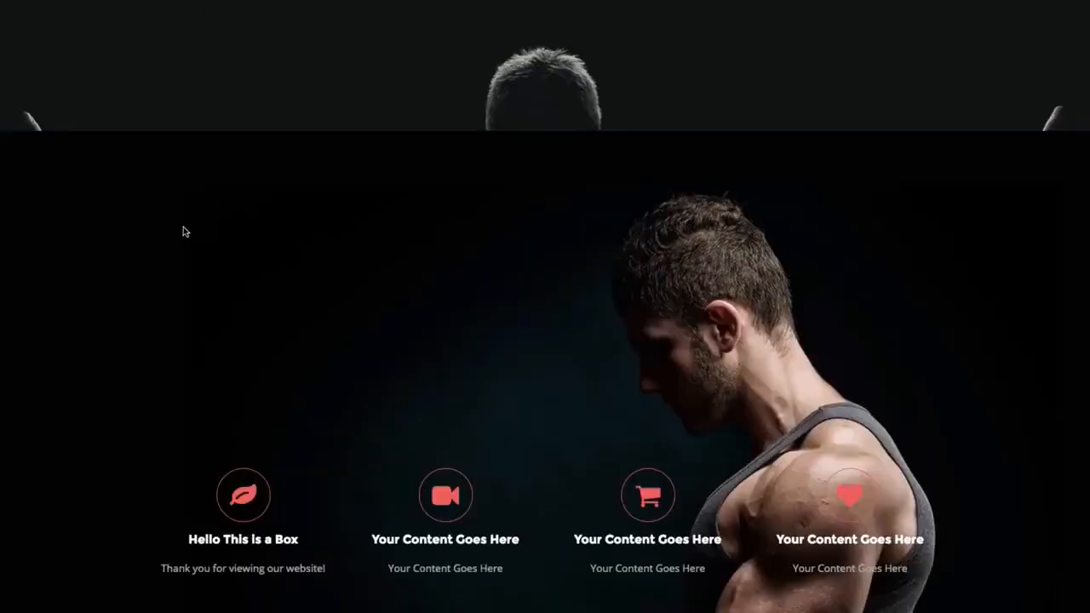
{"action": "scroll", "coordinate": [177, 220], "scroll_direction": "down", "scroll_amount": 5}
{"action": "scroll", "coordinate": [104, 178], "scroll_direction": "up", "scroll_amount": 10}
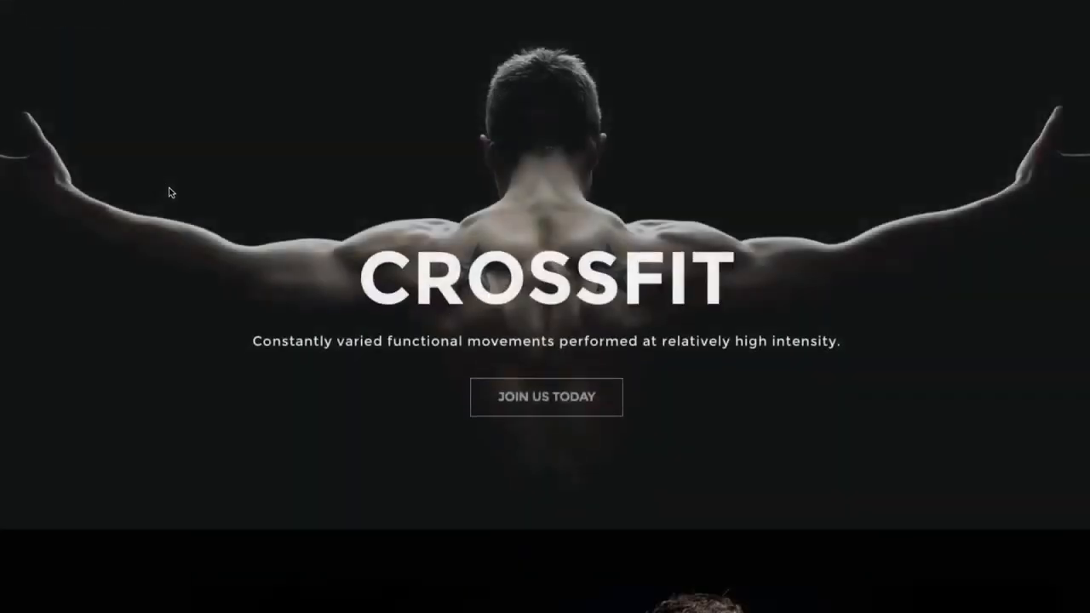
{"action": "scroll", "coordinate": [170, 190], "scroll_direction": "down", "scroll_amount": 8}
{"action": "scroll", "coordinate": [170, 188], "scroll_direction": "down", "scroll_amount": 3}
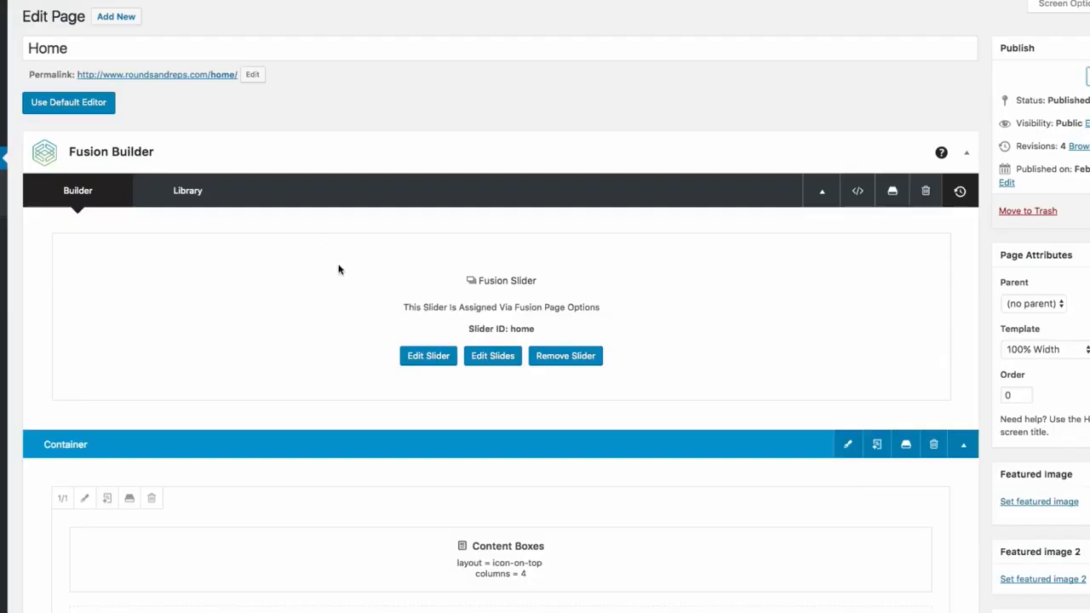
Step: Bring up the selection of available builder elements for the Checklist column
{"action": "scroll", "coordinate": [338, 270], "scroll_direction": "down", "scroll_amount": 6}
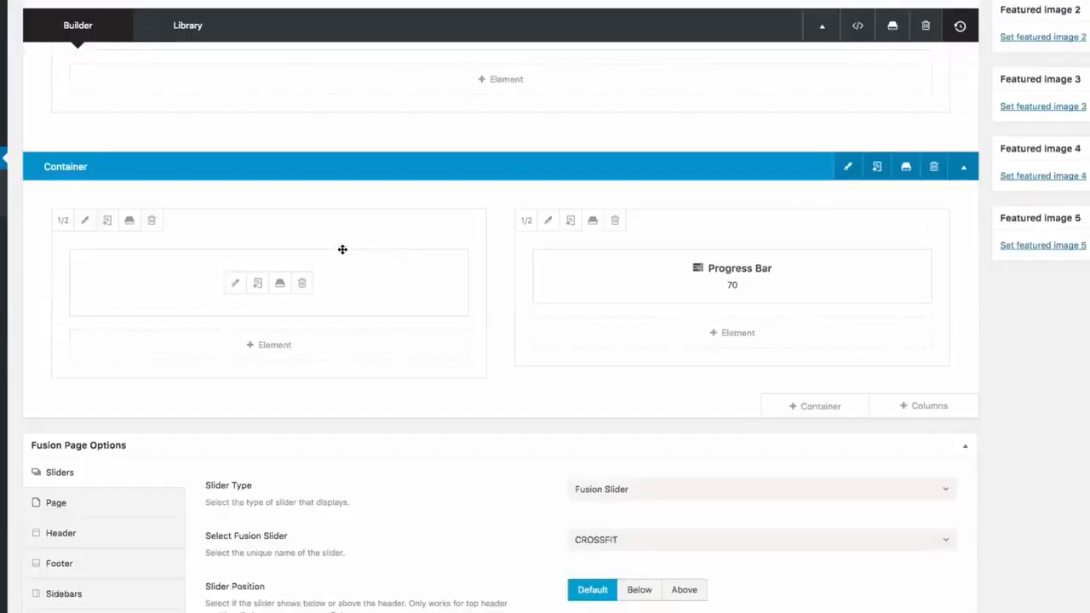
{"action": "scroll", "coordinate": [350, 248], "scroll_direction": "down", "scroll_amount": 1}
{"action": "left_click", "coordinate": [339, 302]}
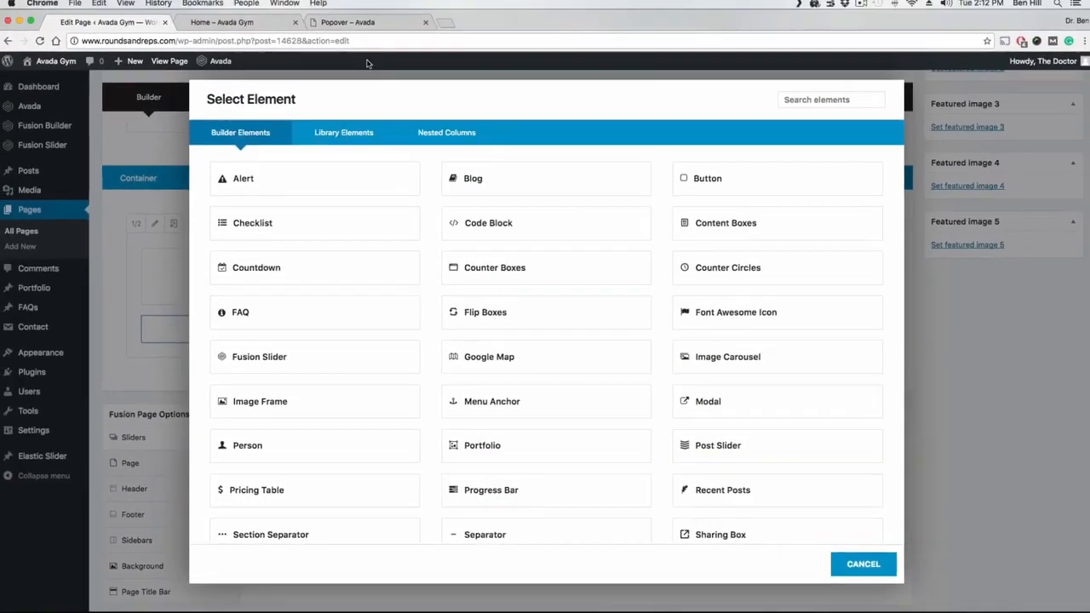
Step: Switch to the Avada theme demo site and go from the Popover page to its home page
{"action": "left_click", "coordinate": [348, 22]}
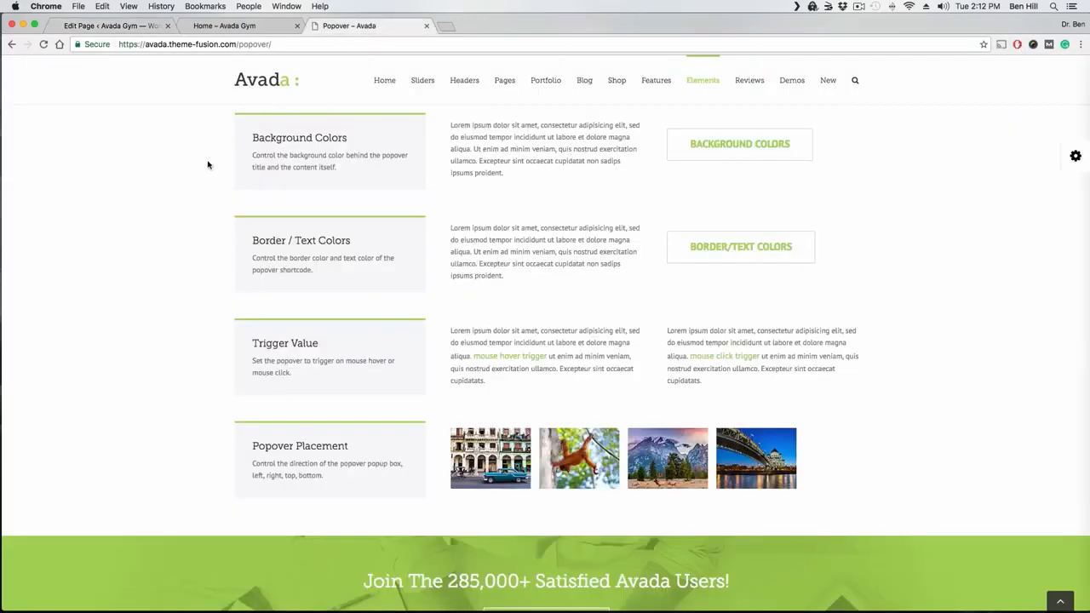
{"action": "scroll", "coordinate": [188, 136], "scroll_direction": "up", "scroll_amount": 10}
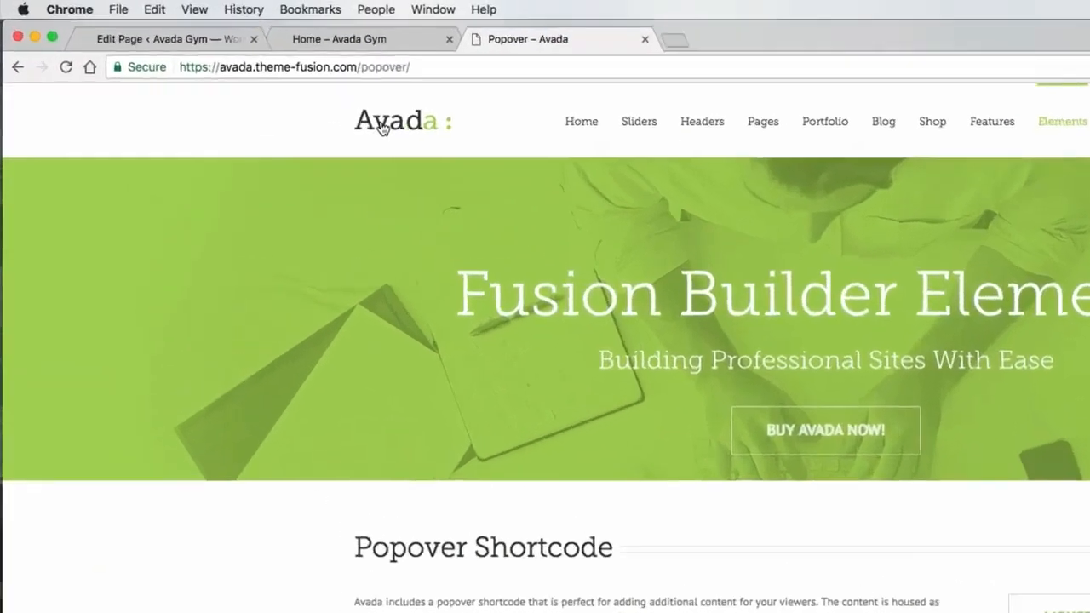
{"action": "left_click", "coordinate": [256, 82]}
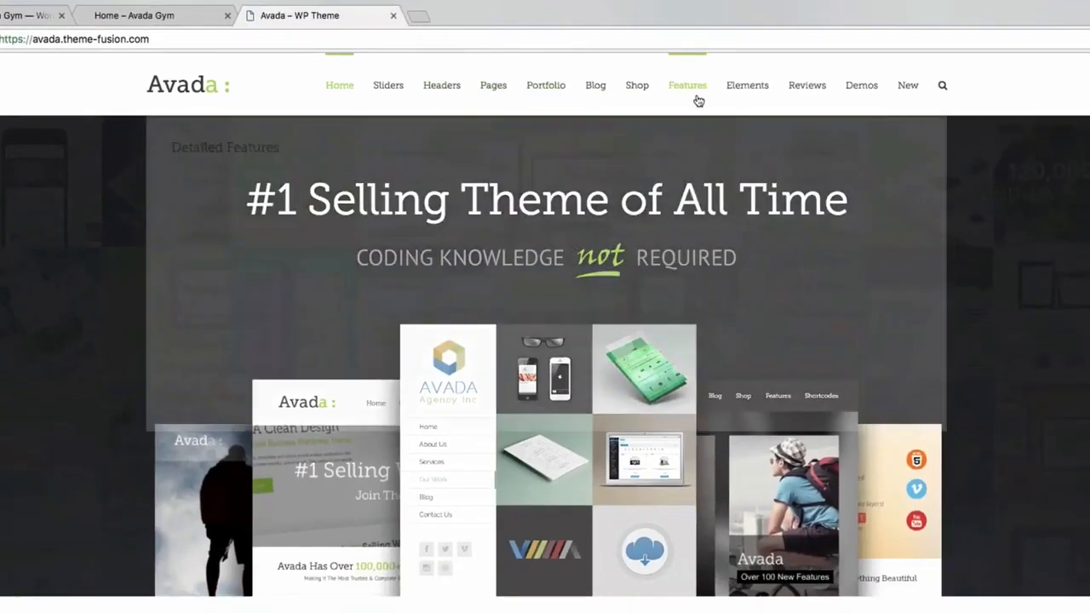
Step: Go to the demo site's Dividers element page and examine the divider styles
{"action": "mouse_move", "coordinate": [742, 97]}
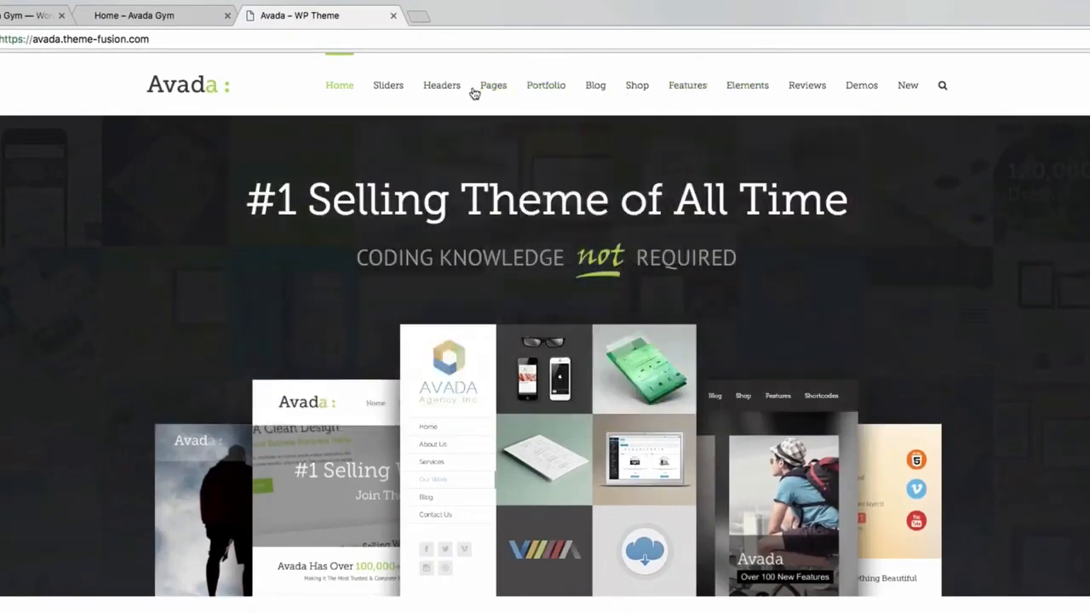
{"action": "mouse_move", "coordinate": [487, 93]}
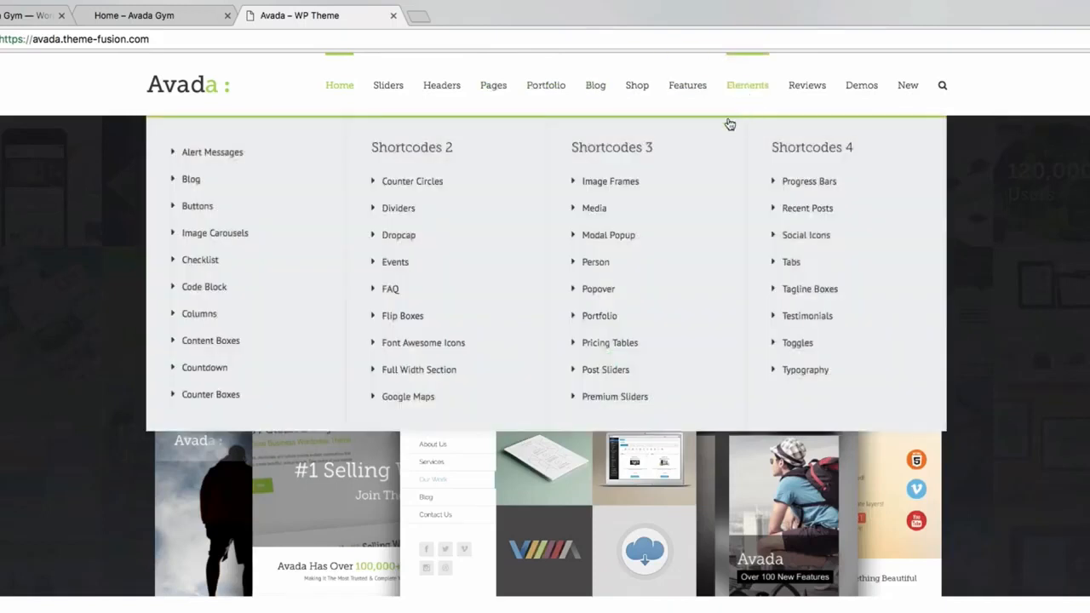
{"action": "left_click", "coordinate": [389, 211]}
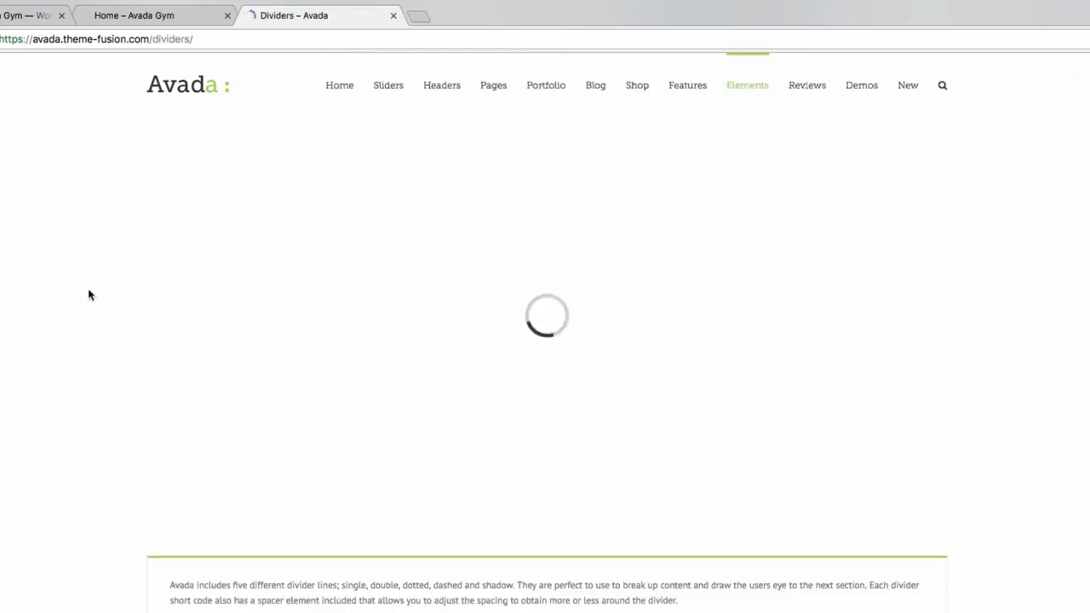
{"action": "scroll", "coordinate": [90, 284], "scroll_direction": "down", "scroll_amount": 4}
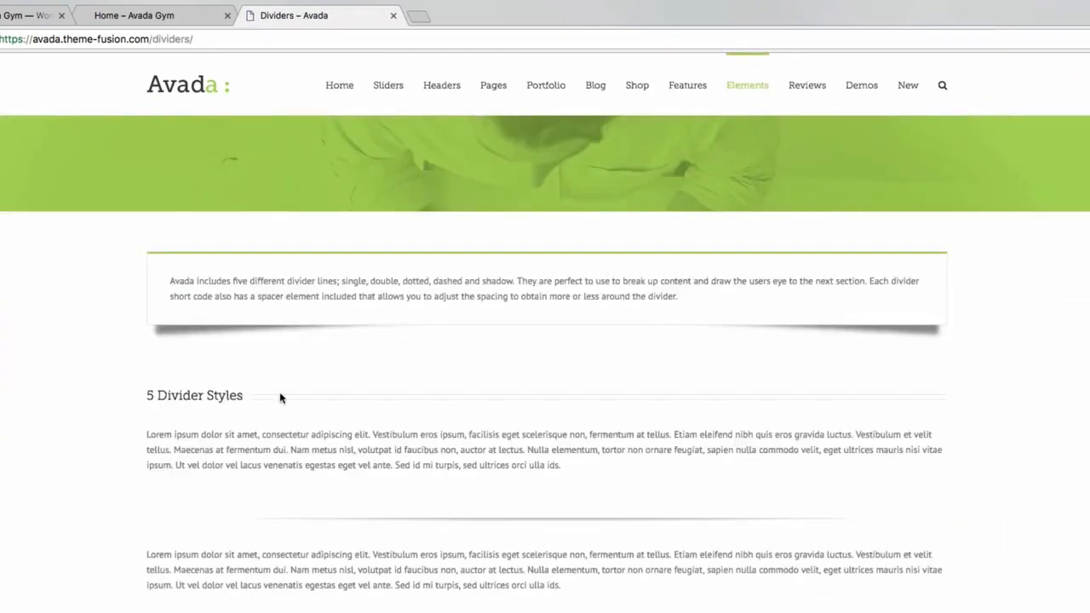
{"action": "scroll", "coordinate": [291, 394], "scroll_direction": "down", "scroll_amount": 1}
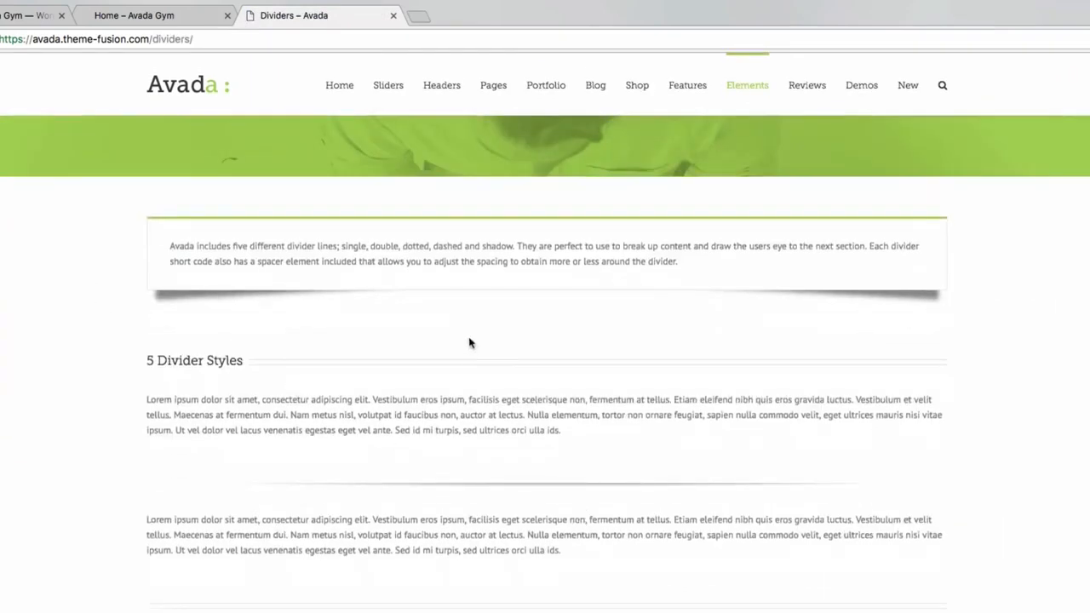
{"action": "scroll", "coordinate": [421, 464], "scroll_direction": "down", "scroll_amount": 10}
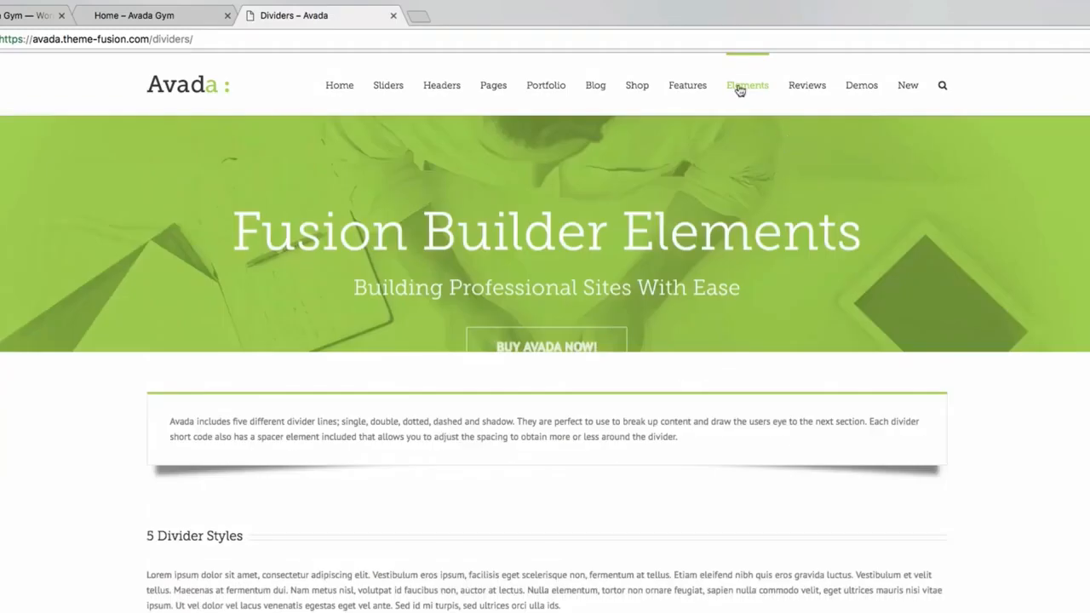
Step: Go to the demo site's Person element page and examine the team member layouts in different column sizes
{"action": "mouse_move", "coordinate": [756, 92]}
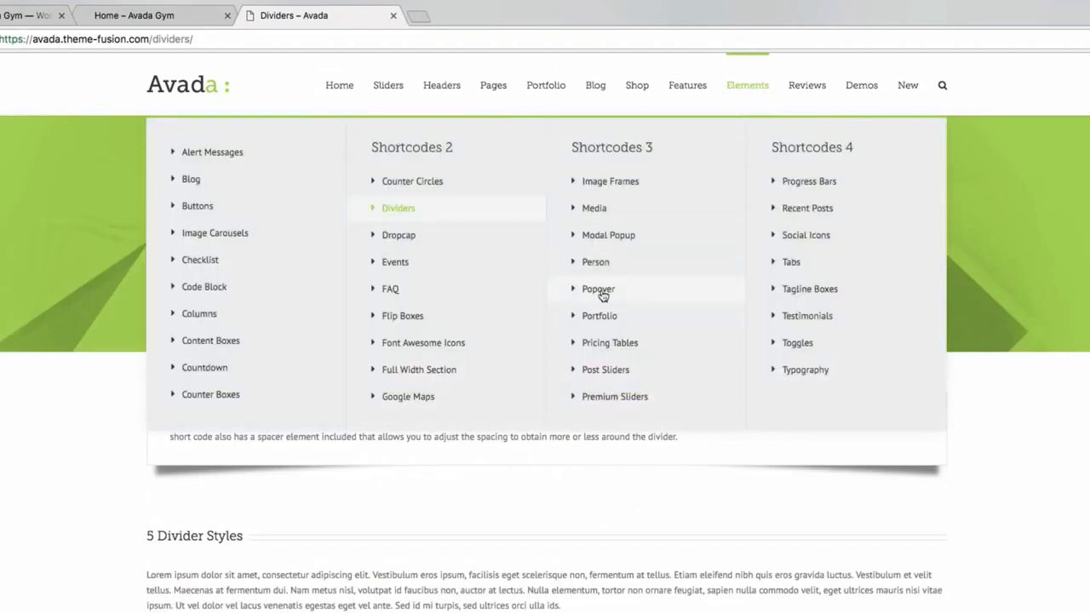
{"action": "left_click", "coordinate": [600, 266]}
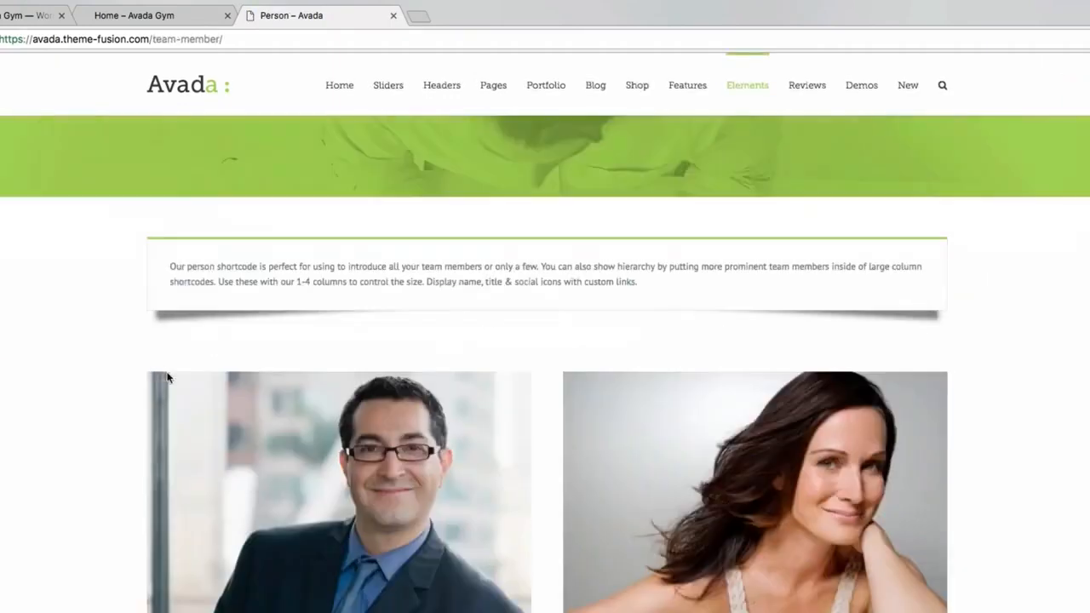
{"action": "scroll", "coordinate": [131, 354], "scroll_direction": "down", "scroll_amount": 3}
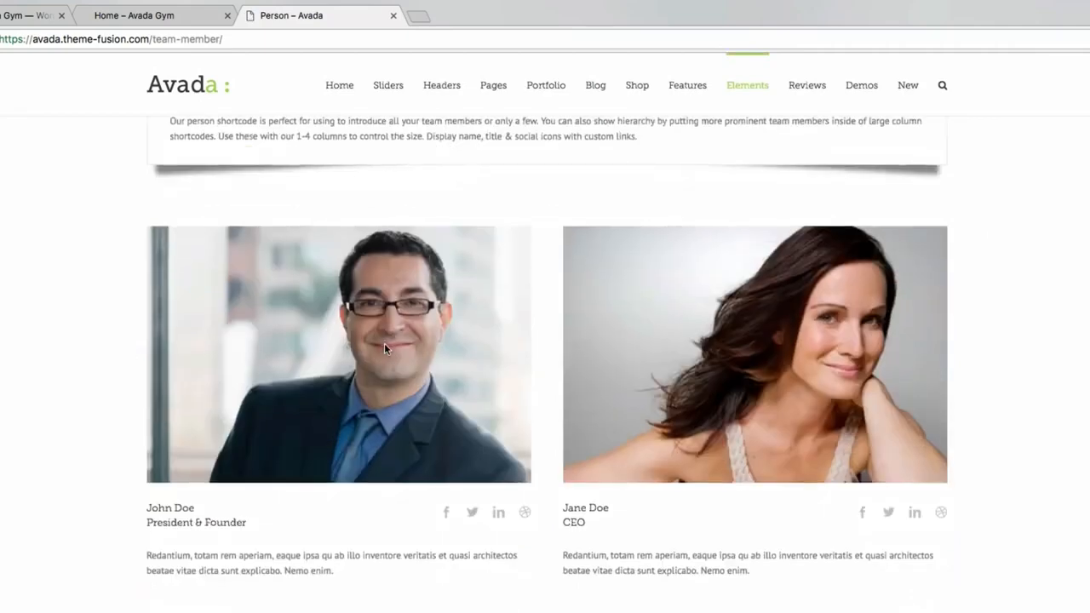
{"action": "scroll", "coordinate": [384, 343], "scroll_direction": "down", "scroll_amount": 5}
{"action": "scroll", "coordinate": [432, 503], "scroll_direction": "down", "scroll_amount": 3}
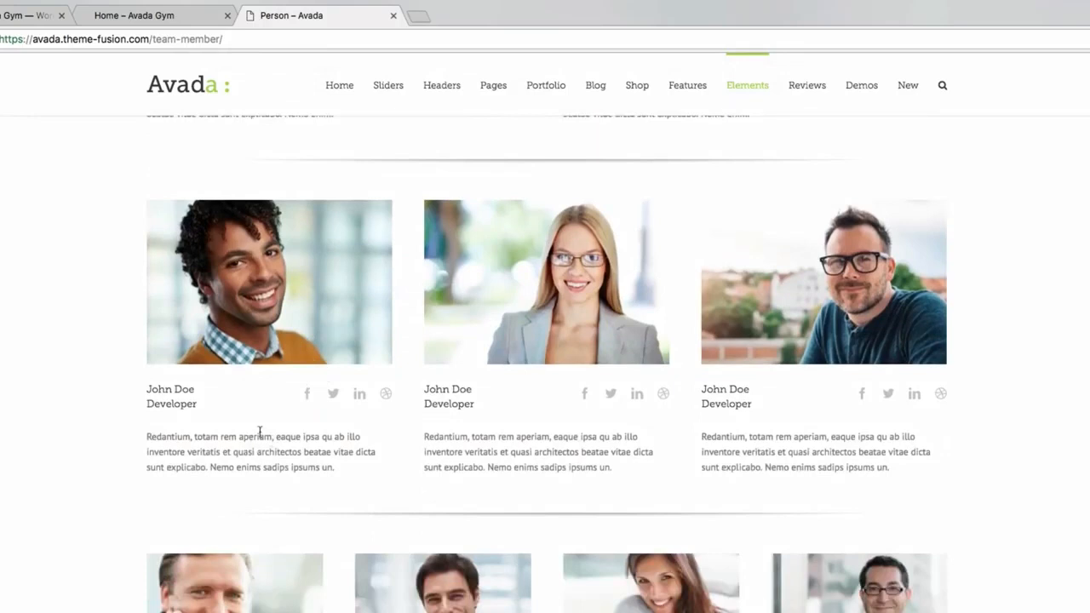
{"action": "scroll", "coordinate": [257, 395], "scroll_direction": "down", "scroll_amount": 3}
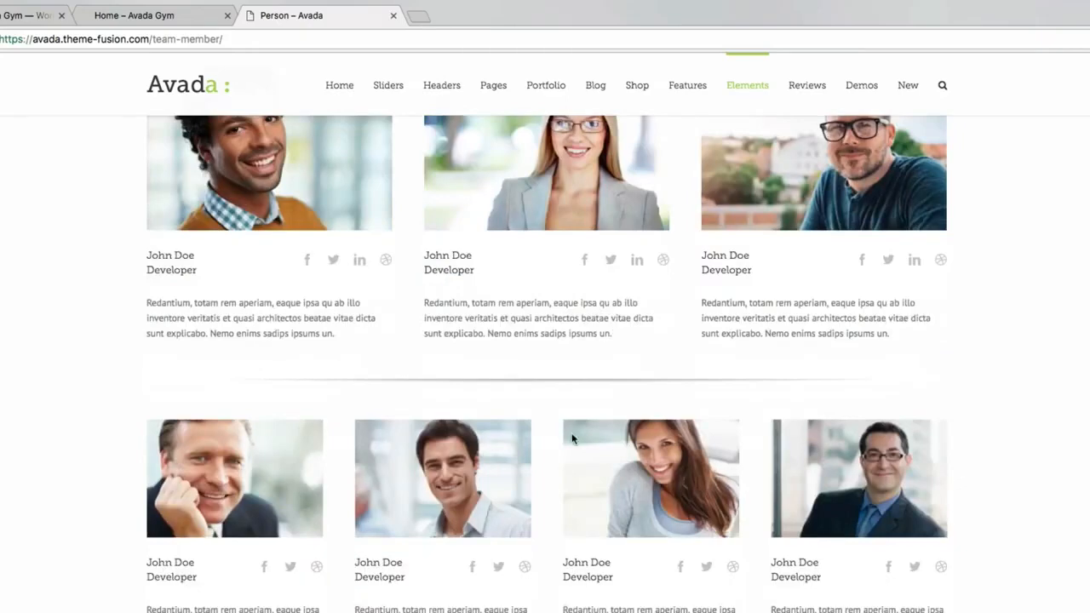
{"action": "scroll", "coordinate": [289, 390], "scroll_direction": "down", "scroll_amount": 5}
{"action": "scroll", "coordinate": [643, 267], "scroll_direction": "up", "scroll_amount": 15}
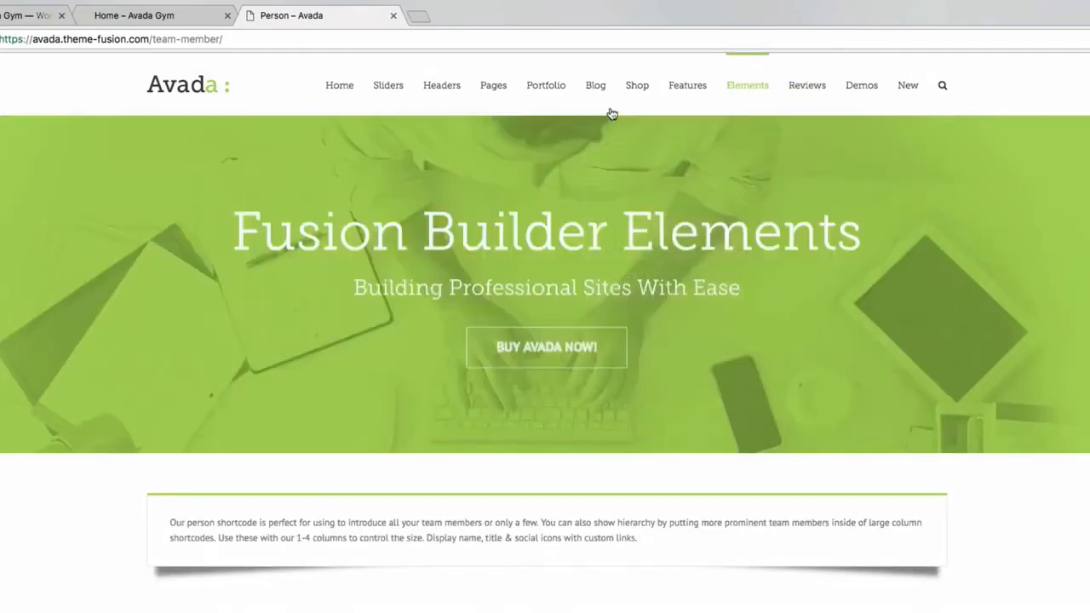
Step: Go to the demo site's Buttons element page and examine the button colors, sizes, types, shapes and borders
{"action": "mouse_move", "coordinate": [670, 99]}
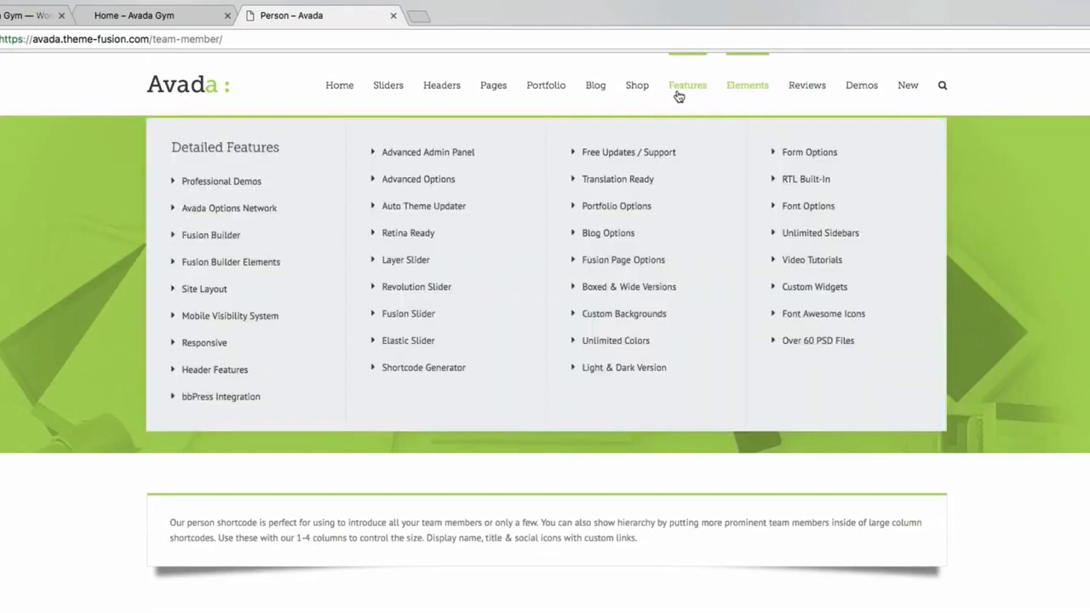
{"action": "mouse_move", "coordinate": [748, 97]}
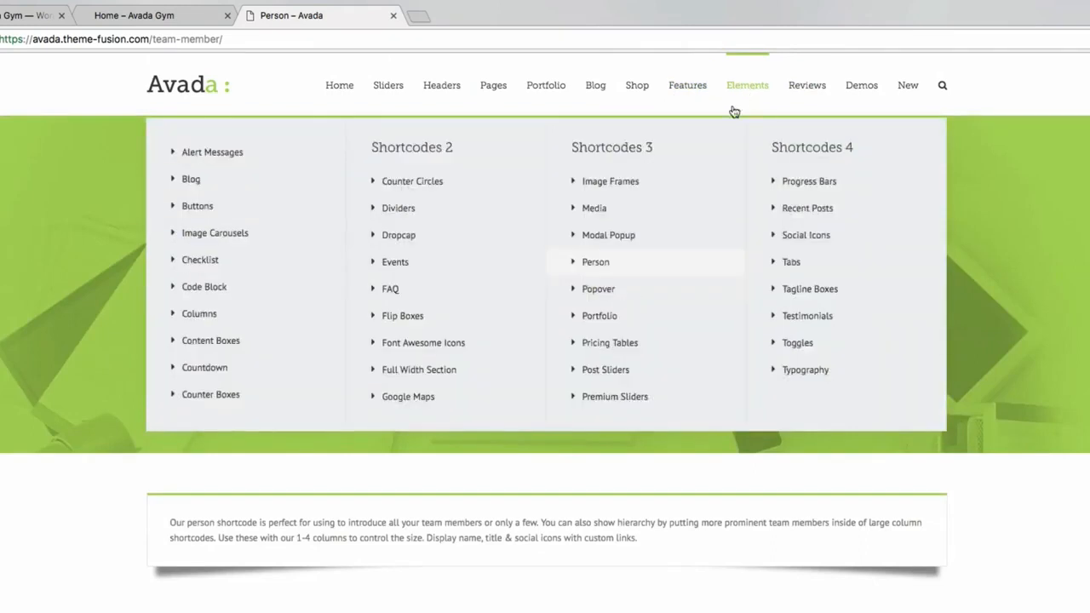
{"action": "left_click", "coordinate": [204, 206]}
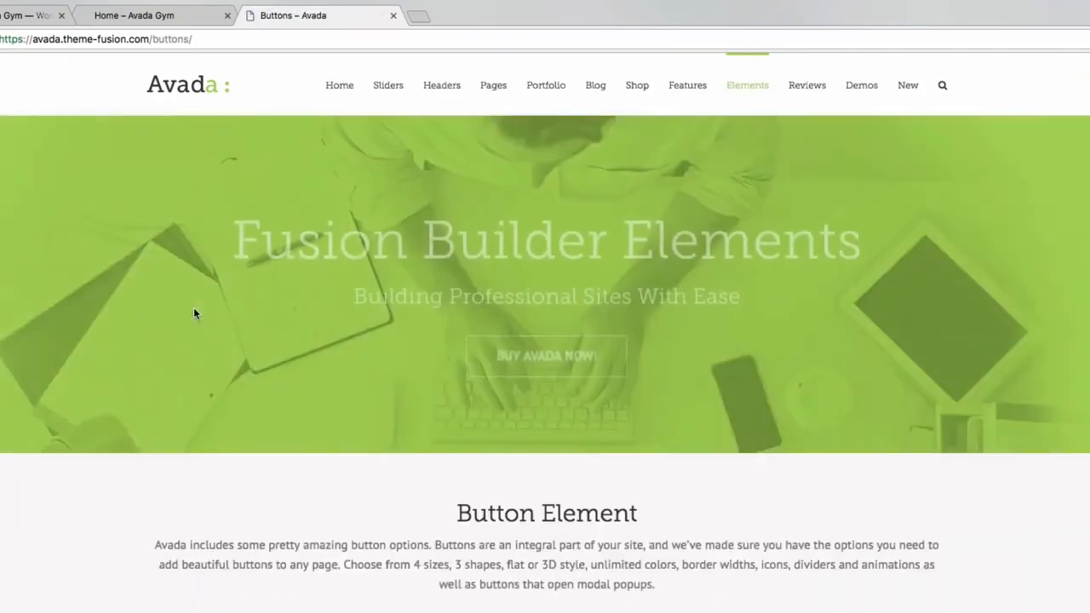
{"action": "scroll", "coordinate": [194, 309], "scroll_direction": "down", "scroll_amount": 5}
{"action": "scroll", "coordinate": [217, 321], "scroll_direction": "down", "scroll_amount": 8}
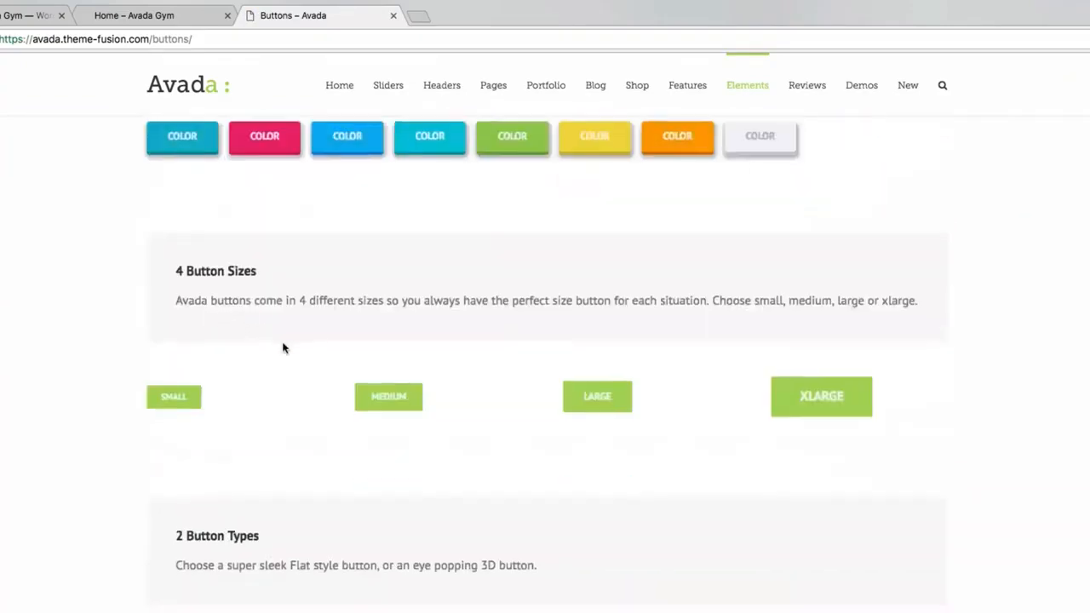
{"action": "scroll", "coordinate": [282, 346], "scroll_direction": "down", "scroll_amount": 9}
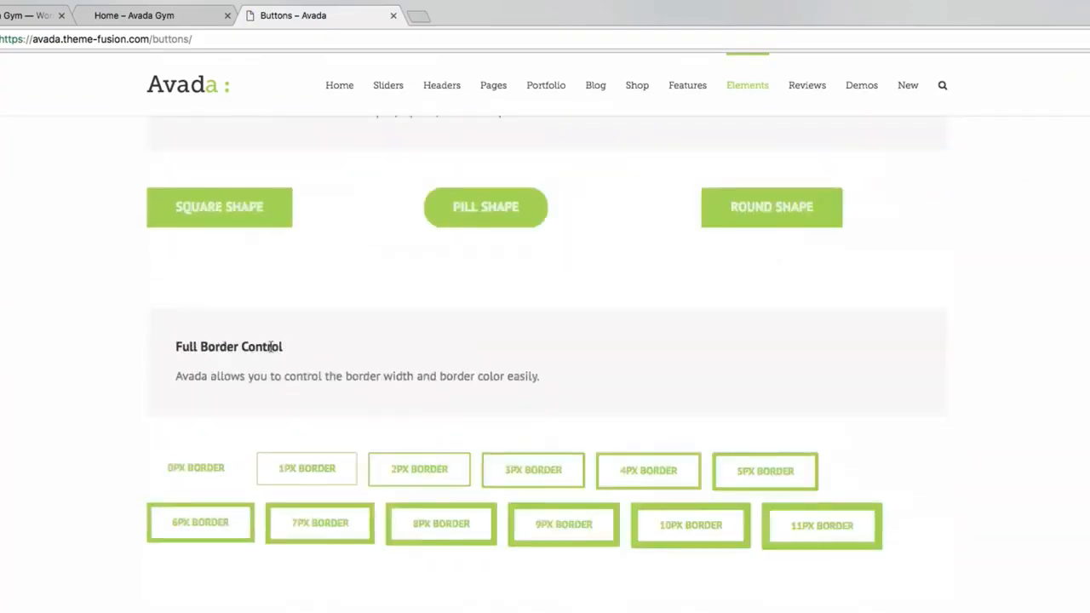
{"action": "scroll", "coordinate": [308, 364], "scroll_direction": "up", "scroll_amount": 20}
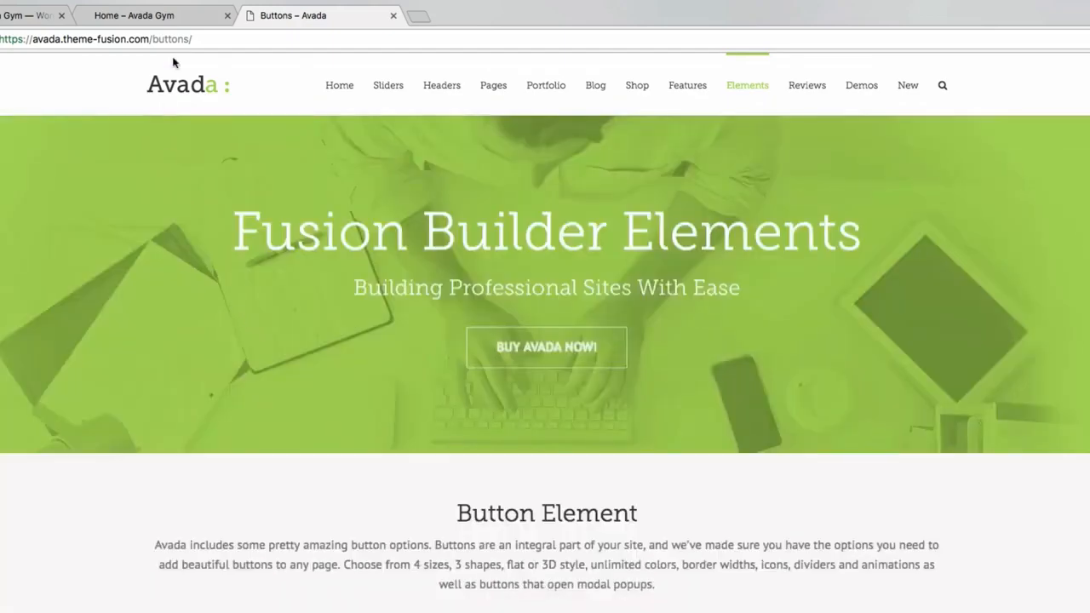
Step: Return to the Home page editor and dismiss the element selection without adding anything
{"action": "left_click", "coordinate": [4, 17]}
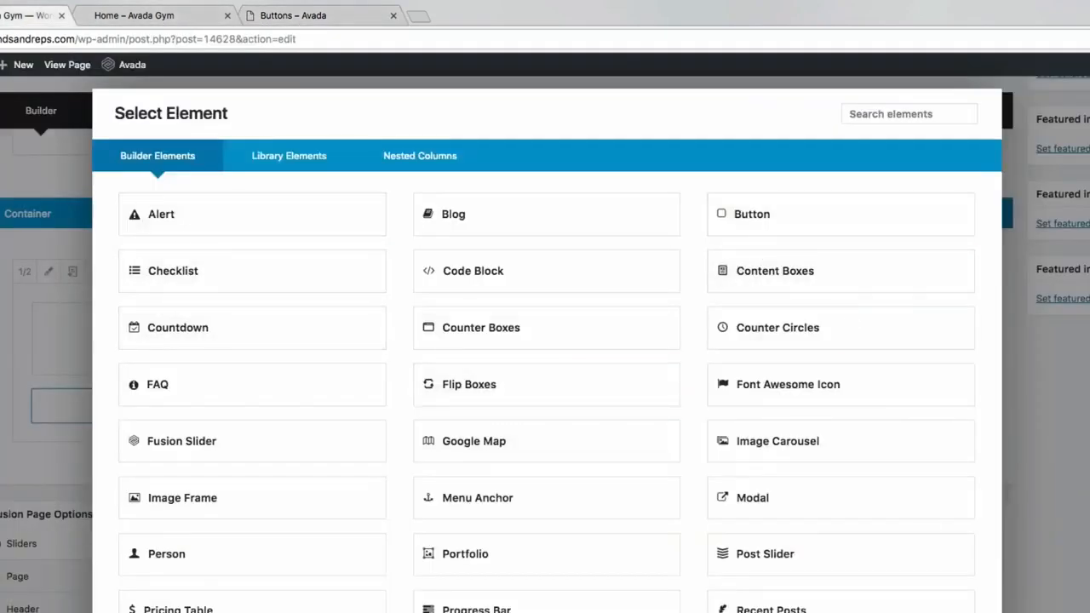
{"action": "left_click", "coordinate": [587, 612]}
{"action": "scroll", "coordinate": [627, 505], "scroll_direction": "down", "scroll_amount": 2}
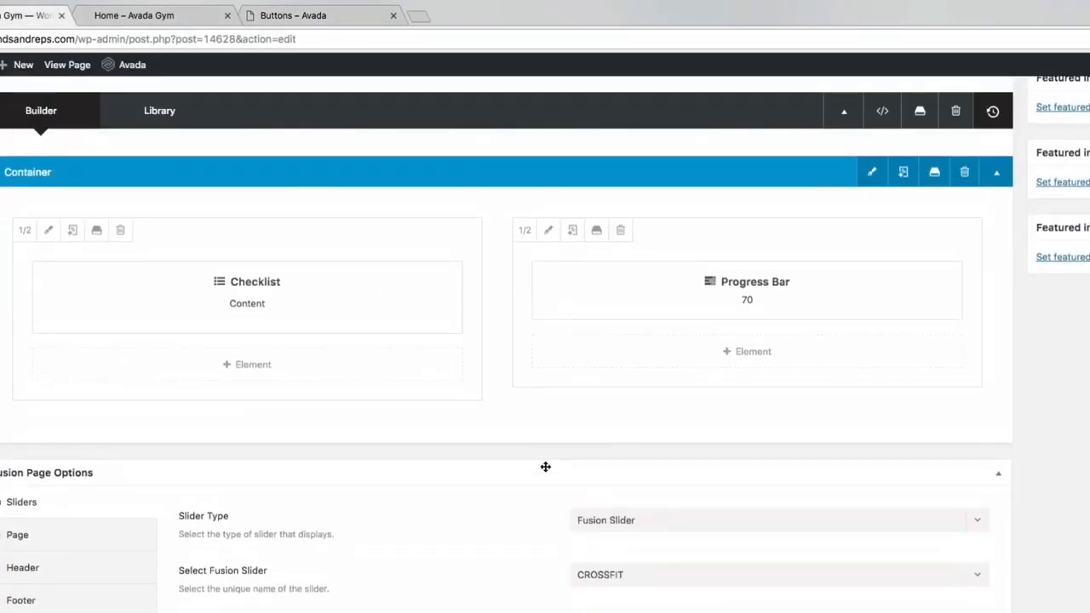
Step: Insert a full-width 1/1 column below the Checklist and Progress Bar columns in the same container
{"action": "mouse_move", "coordinate": [604, 437]}
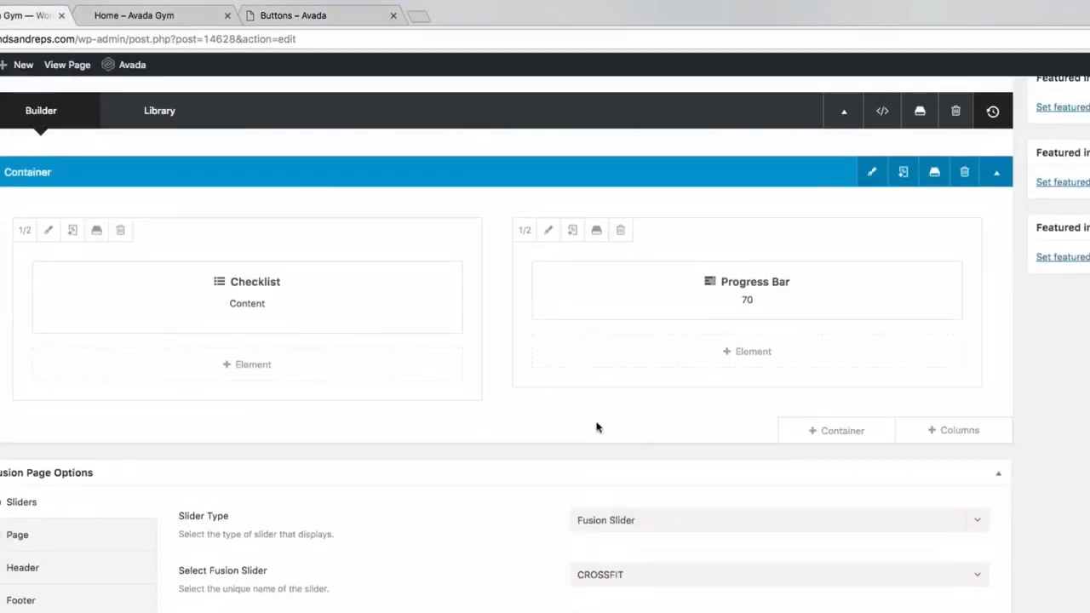
{"action": "scroll", "coordinate": [557, 418], "scroll_direction": "up", "scroll_amount": 5}
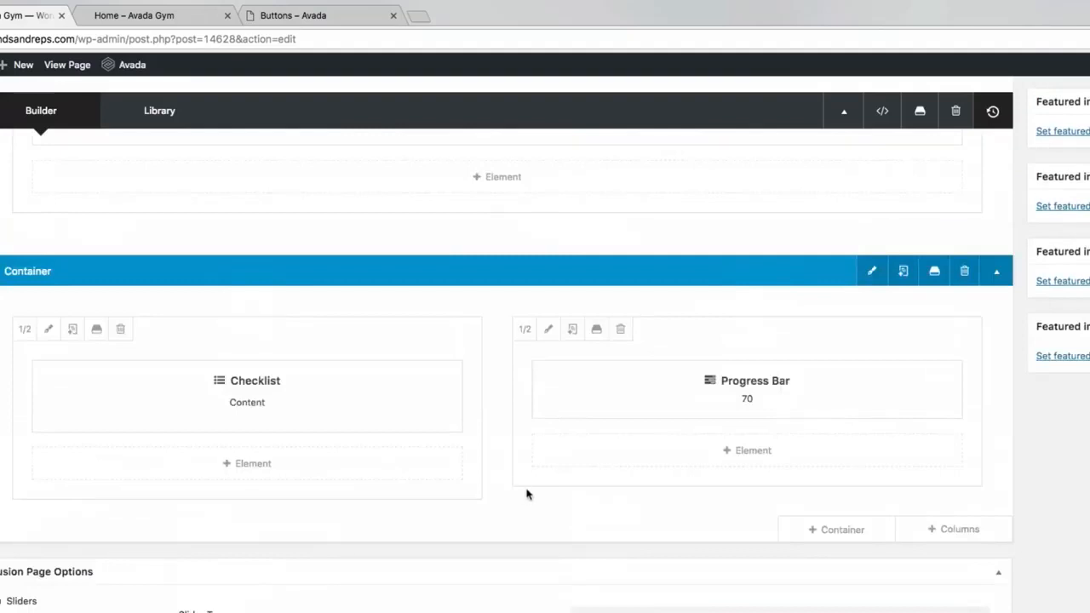
{"action": "left_click", "coordinate": [930, 530]}
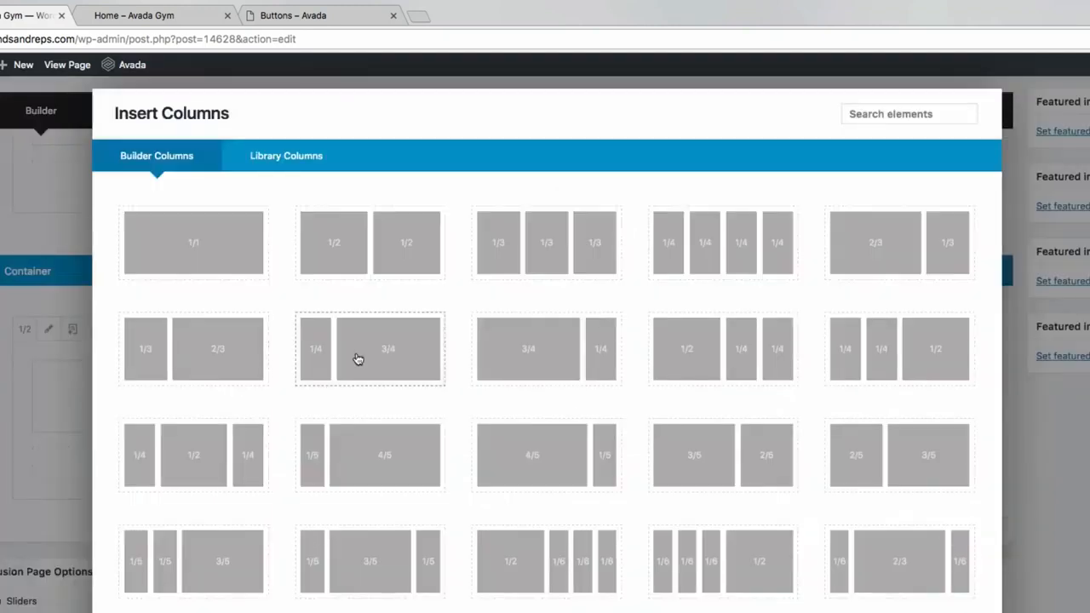
{"action": "left_click", "coordinate": [210, 236]}
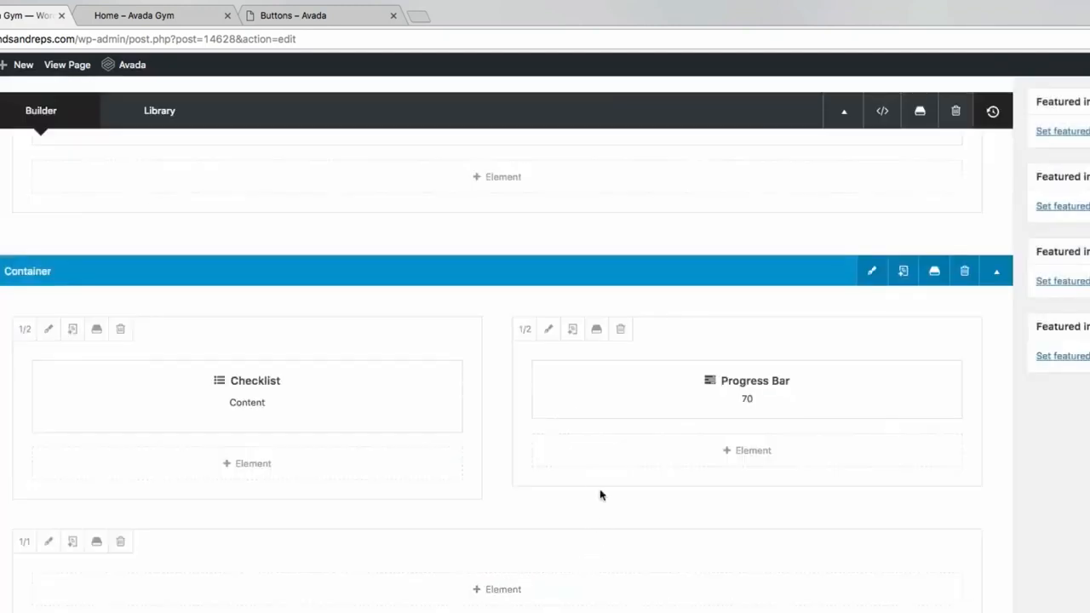
Step: Add a Countdown element with its default settings to the empty 1/1 column below the Checklist and Progress Bar columns
{"action": "scroll", "coordinate": [600, 495], "scroll_direction": "down", "scroll_amount": 3}
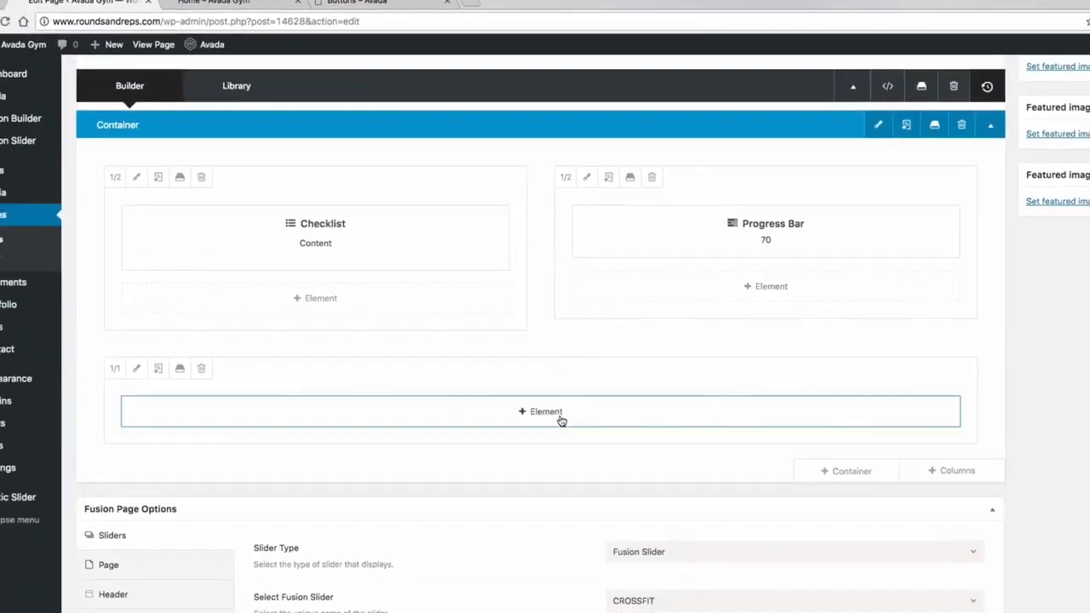
{"action": "left_click", "coordinate": [561, 420]}
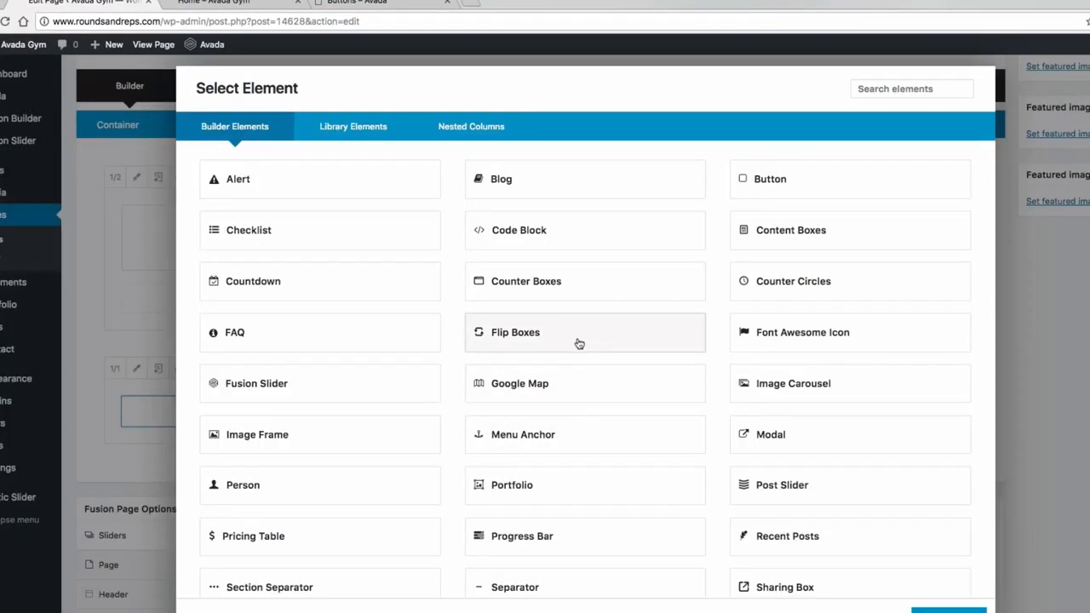
{"action": "left_click", "coordinate": [294, 290]}
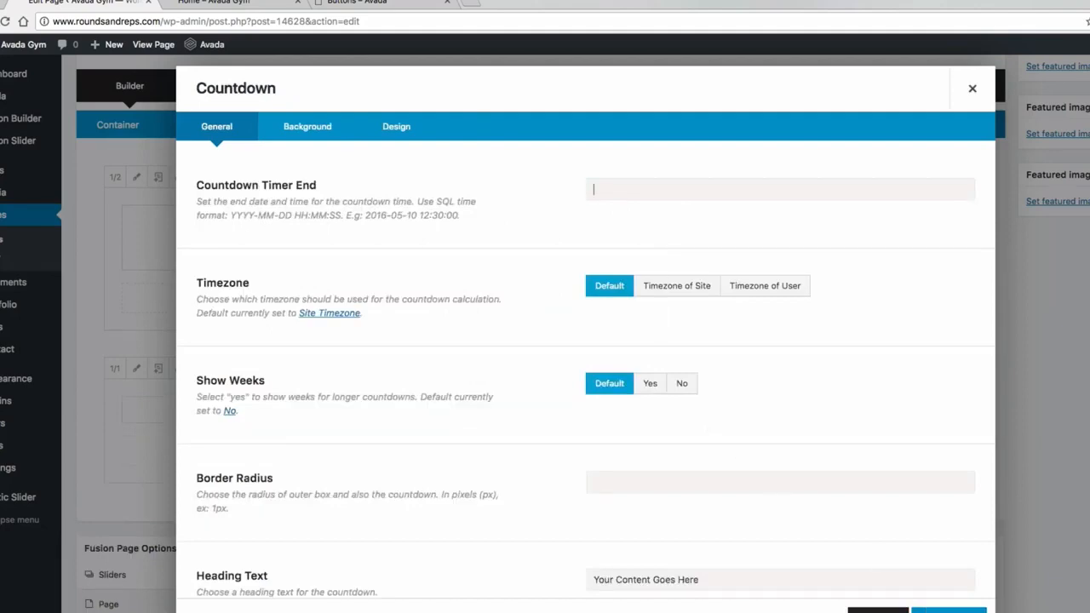
{"action": "left_click", "coordinate": [894, 610]}
Step: Preview the Home page and examine how the Countdown section displays below the Checklist and Progress Bar
{"action": "scroll", "coordinate": [905, 596], "scroll_direction": "up", "scroll_amount": 5}
{"action": "scroll", "coordinate": [541, 340], "scroll_direction": "up", "scroll_amount": 3}
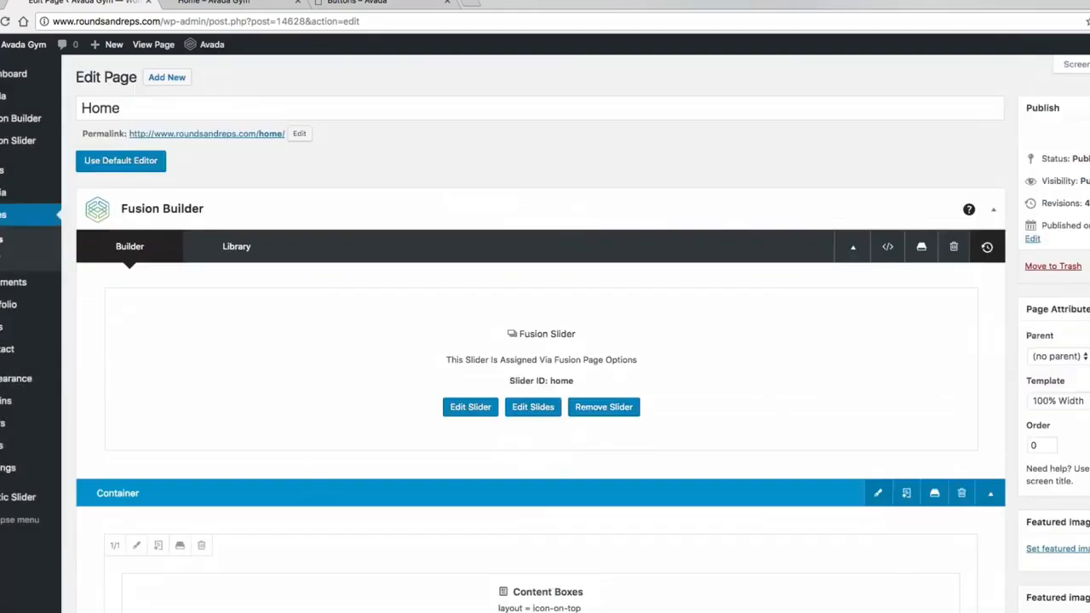
{"action": "left_click", "coordinate": [242, 4]}
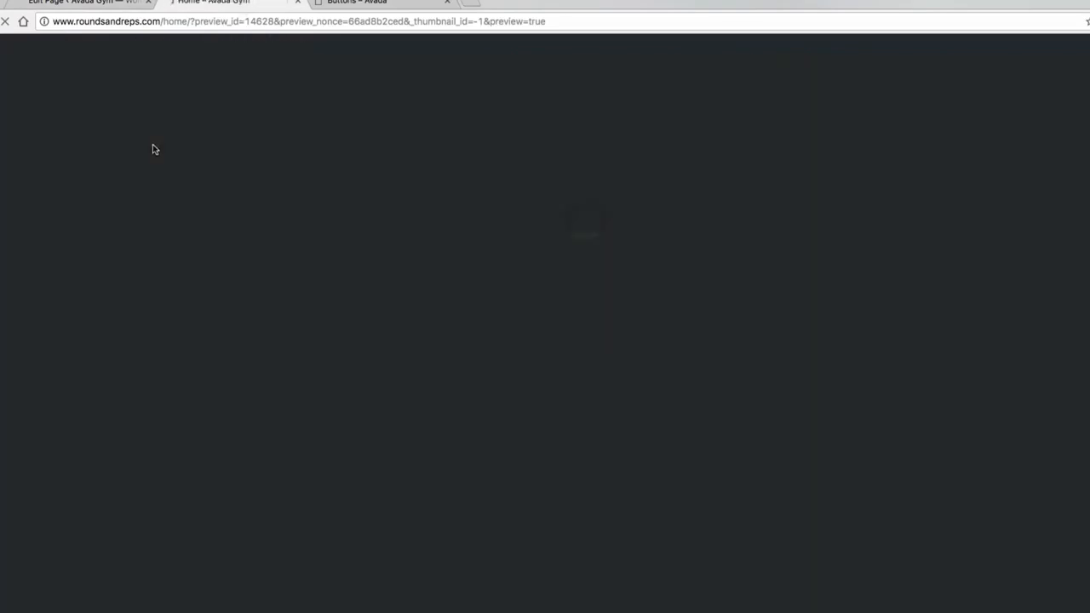
{"action": "scroll", "coordinate": [189, 190], "scroll_direction": "down", "scroll_amount": 5}
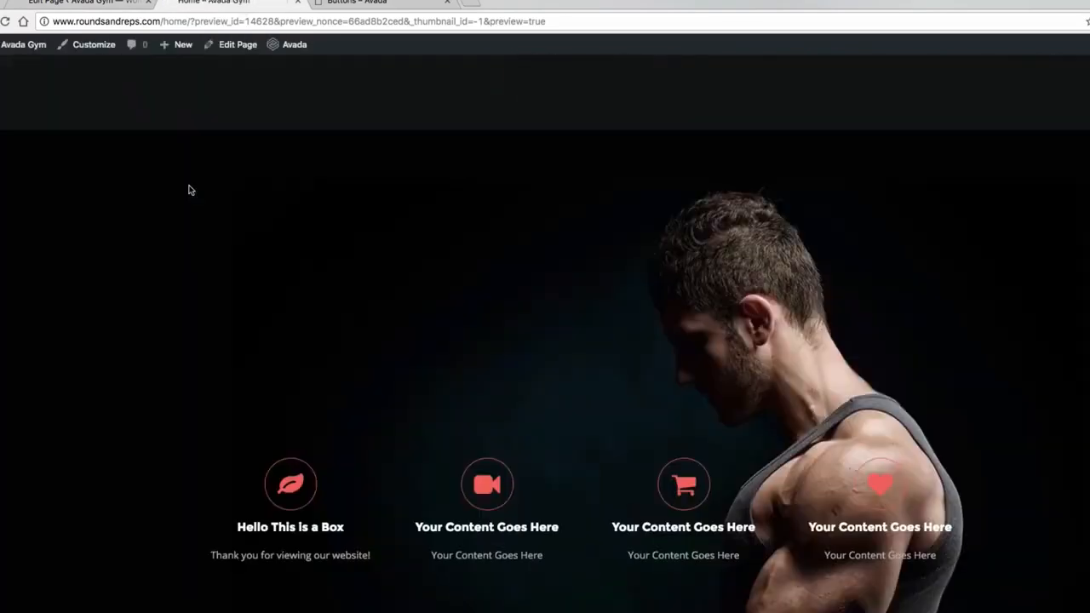
{"action": "scroll", "coordinate": [189, 188], "scroll_direction": "down", "scroll_amount": 3}
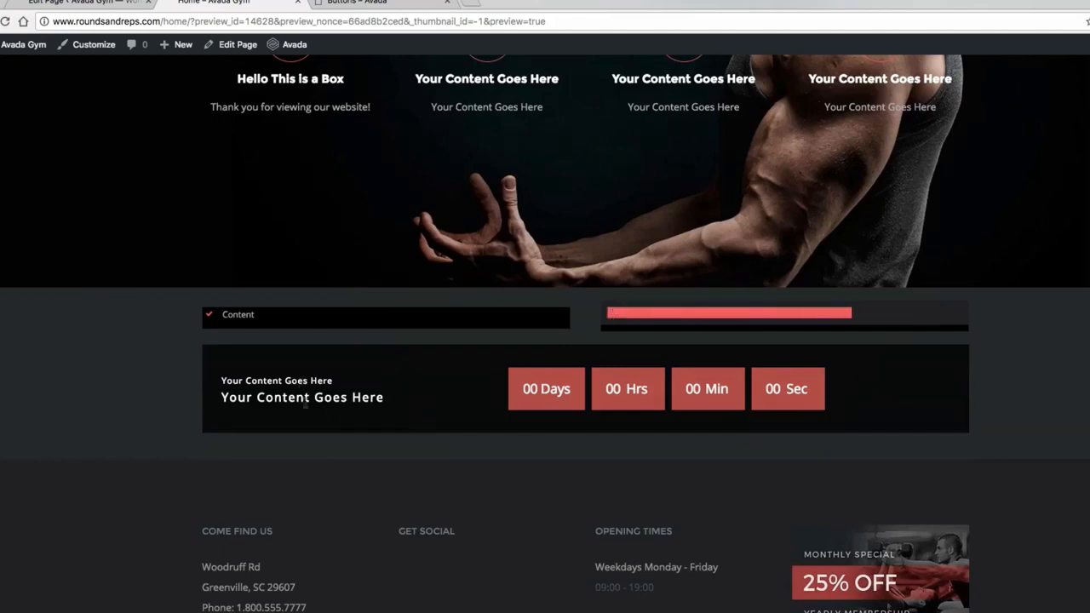
Step: Return to the Home page editor and insert a new container with 1/5 and 4/5 columns below the Countdown container
{"action": "left_click", "coordinate": [81, 4]}
{"action": "scroll", "coordinate": [533, 357], "scroll_direction": "down", "scroll_amount": 3}
{"action": "scroll", "coordinate": [533, 358], "scroll_direction": "down", "scroll_amount": 4}
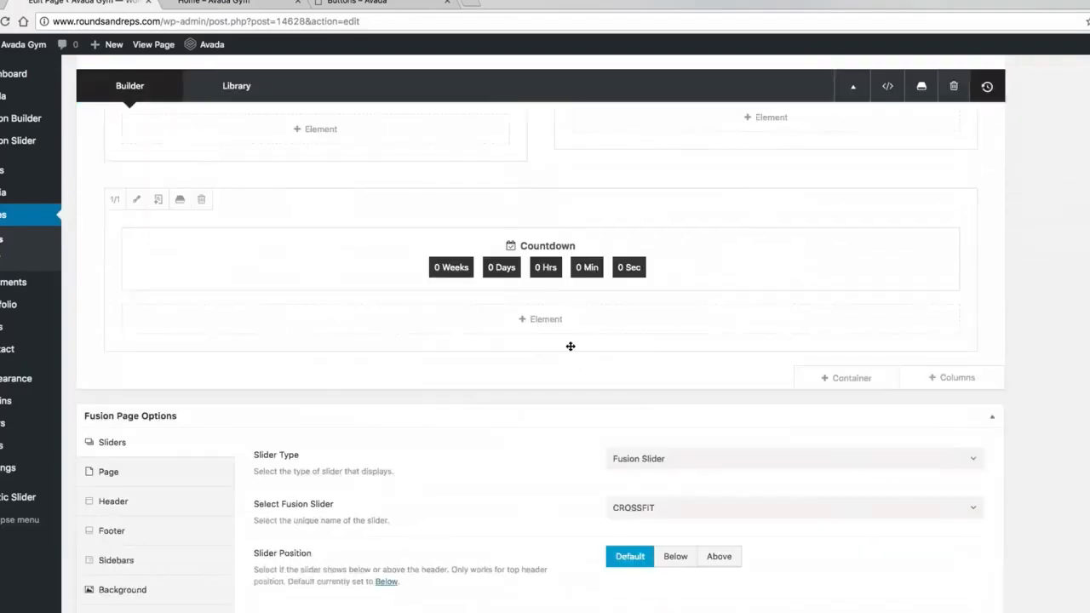
{"action": "scroll", "coordinate": [571, 346], "scroll_direction": "up", "scroll_amount": 1}
{"action": "scroll", "coordinate": [715, 272], "scroll_direction": "up", "scroll_amount": 1}
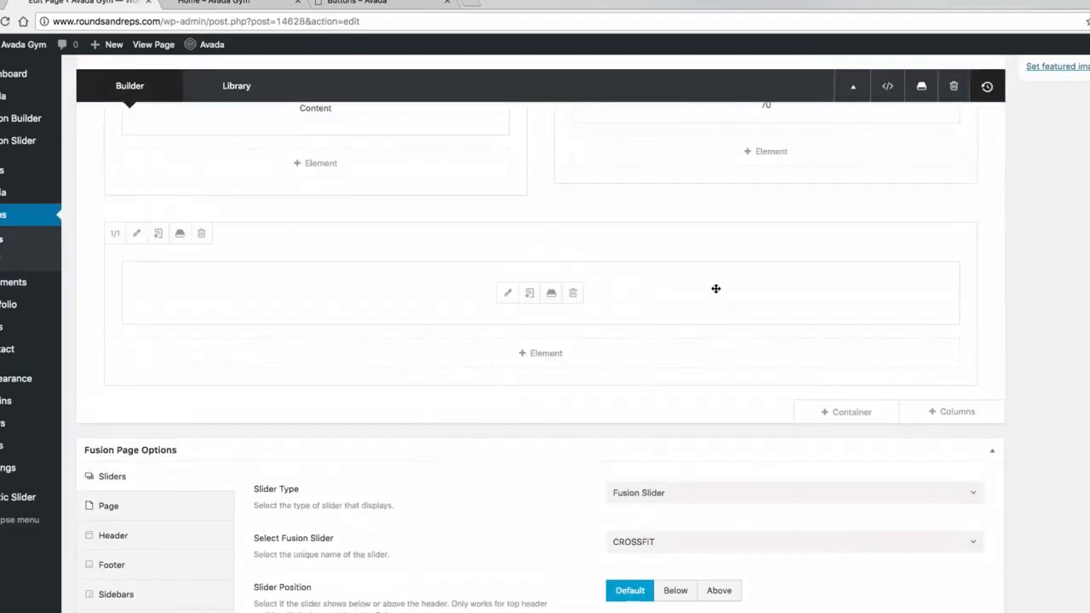
{"action": "scroll", "coordinate": [818, 383], "scroll_direction": "down", "scroll_amount": 1}
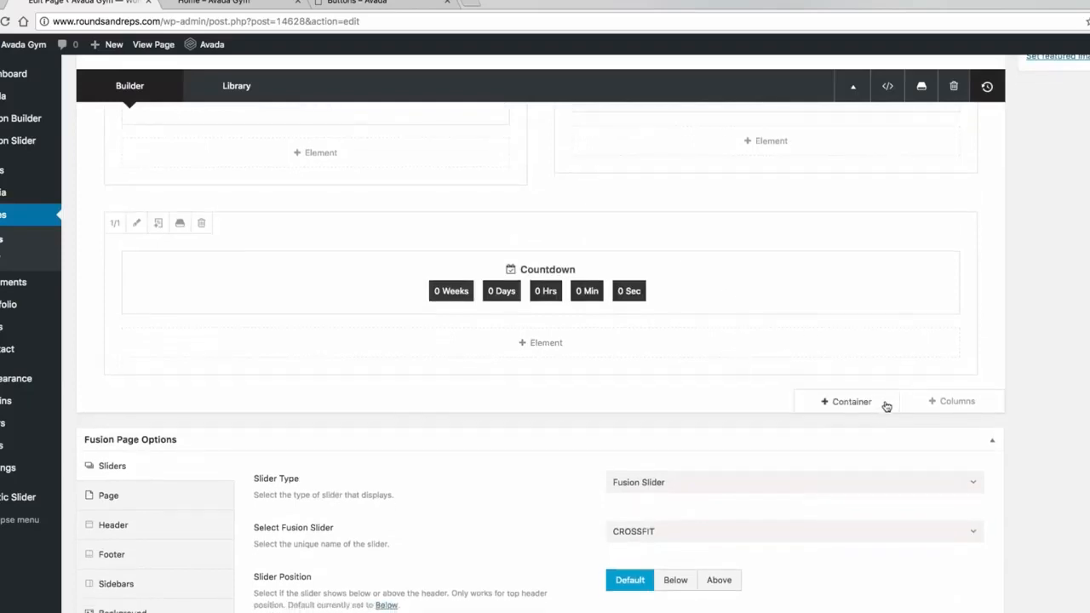
{"action": "left_click", "coordinate": [851, 402]}
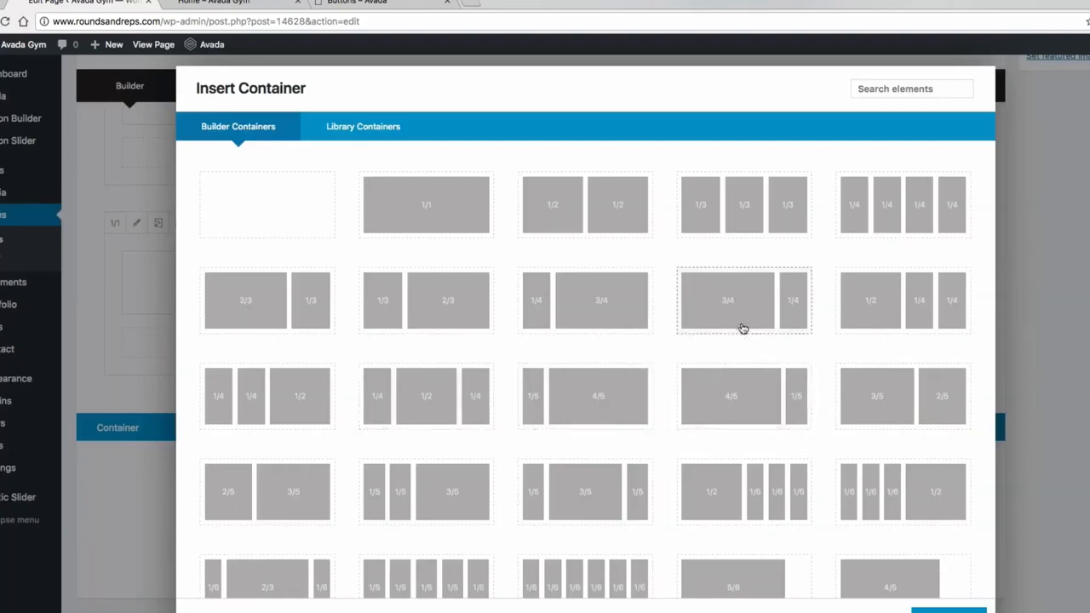
{"action": "scroll", "coordinate": [691, 342], "scroll_direction": "down", "scroll_amount": 3}
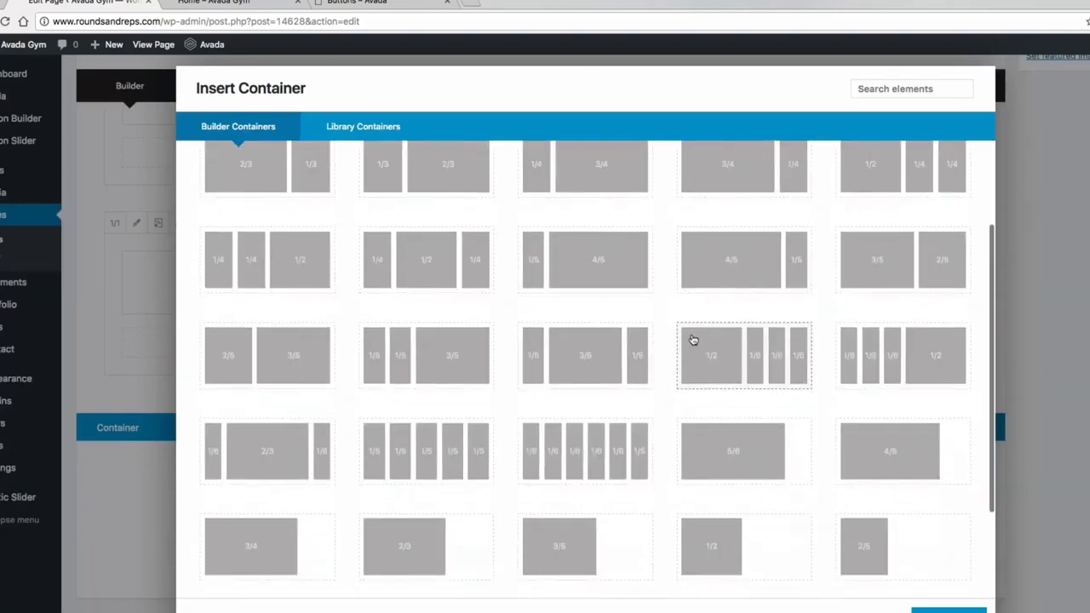
{"action": "scroll", "coordinate": [667, 364], "scroll_direction": "up", "scroll_amount": 1}
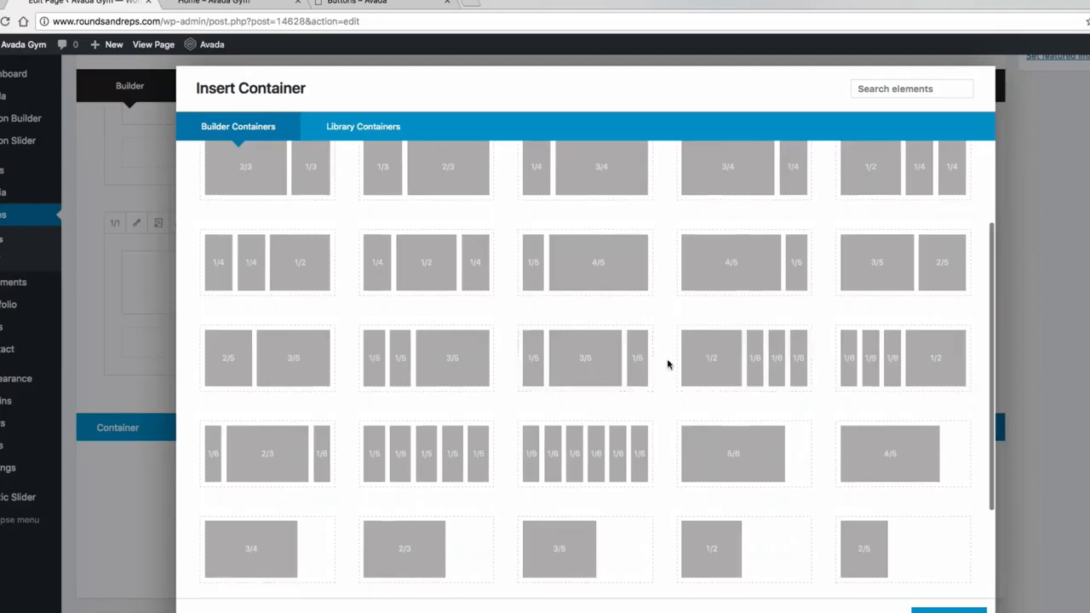
{"action": "scroll", "coordinate": [668, 365], "scroll_direction": "up", "scroll_amount": 1}
{"action": "left_click", "coordinate": [604, 294]}
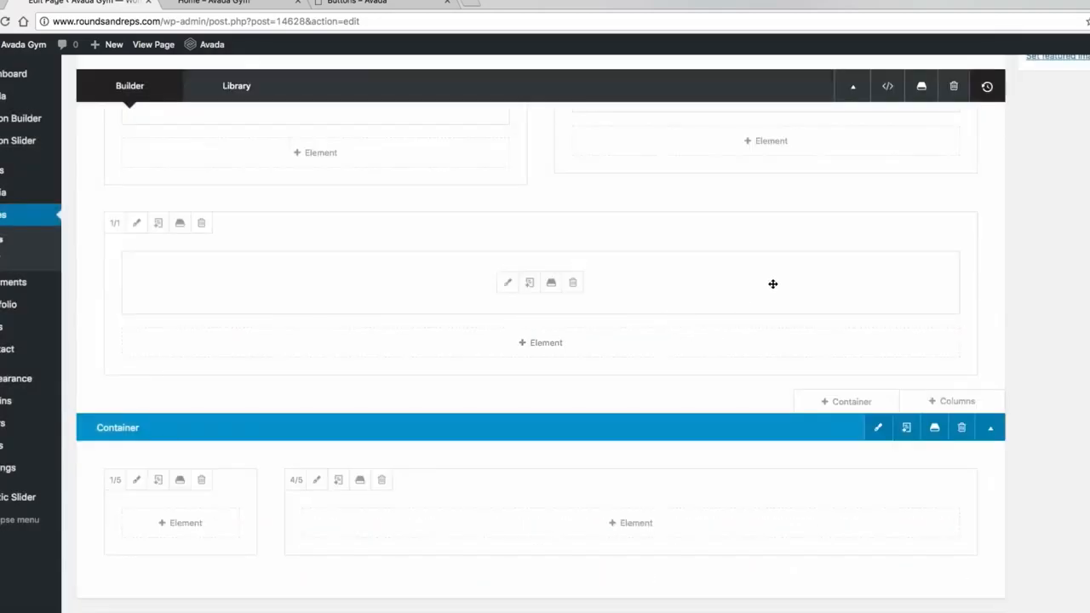
Step: Resize the new container's 1/5 column to 3/5 and its 4/5 column to 2/5
{"action": "scroll", "coordinate": [773, 284], "scroll_direction": "down", "scroll_amount": 3}
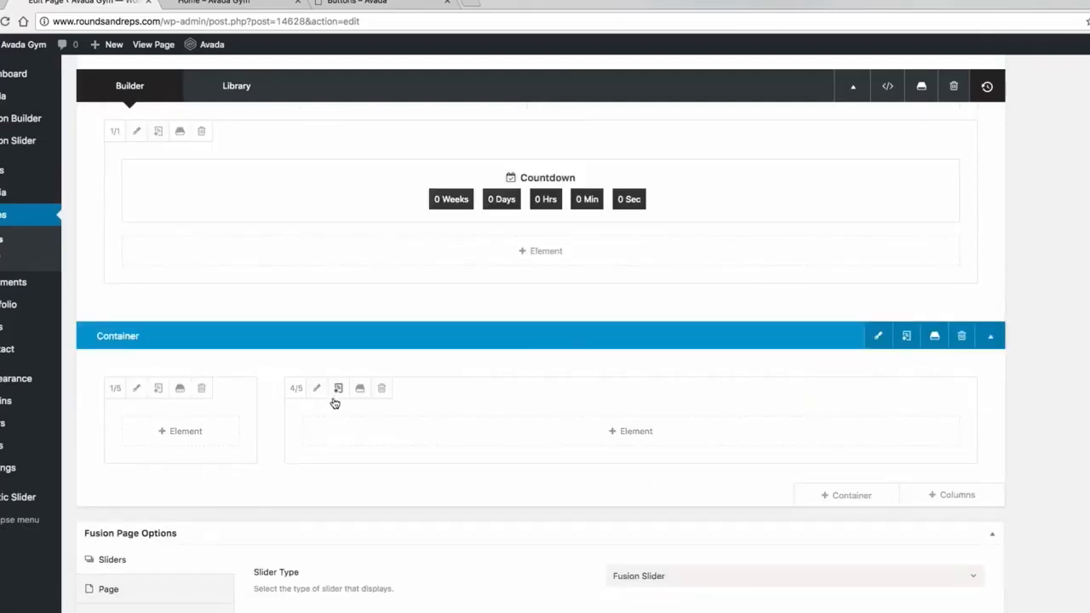
{"action": "left_click", "coordinate": [115, 389]}
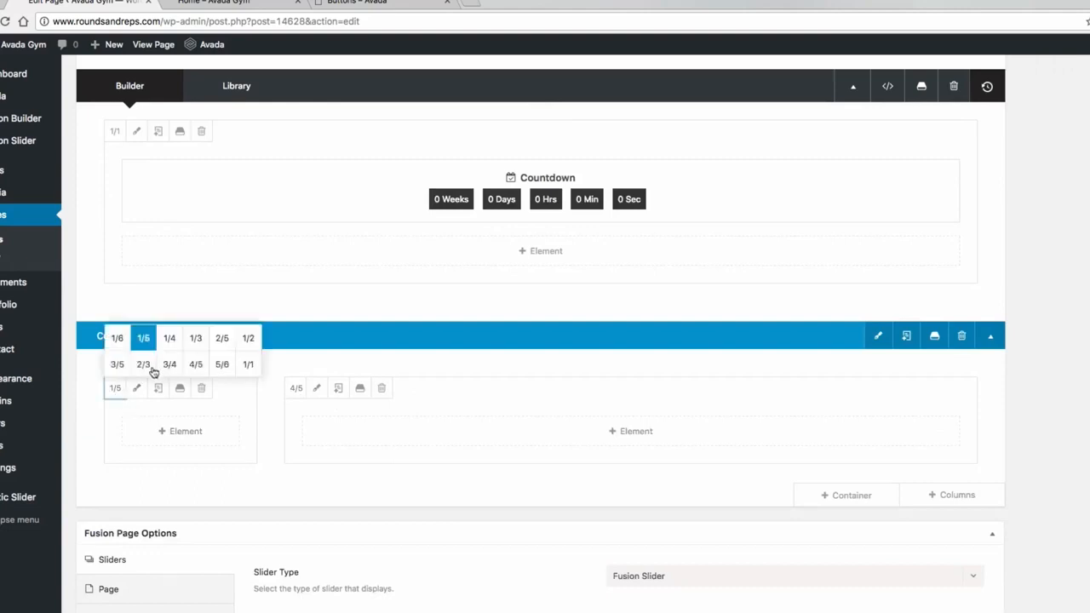
{"action": "left_click", "coordinate": [117, 364]}
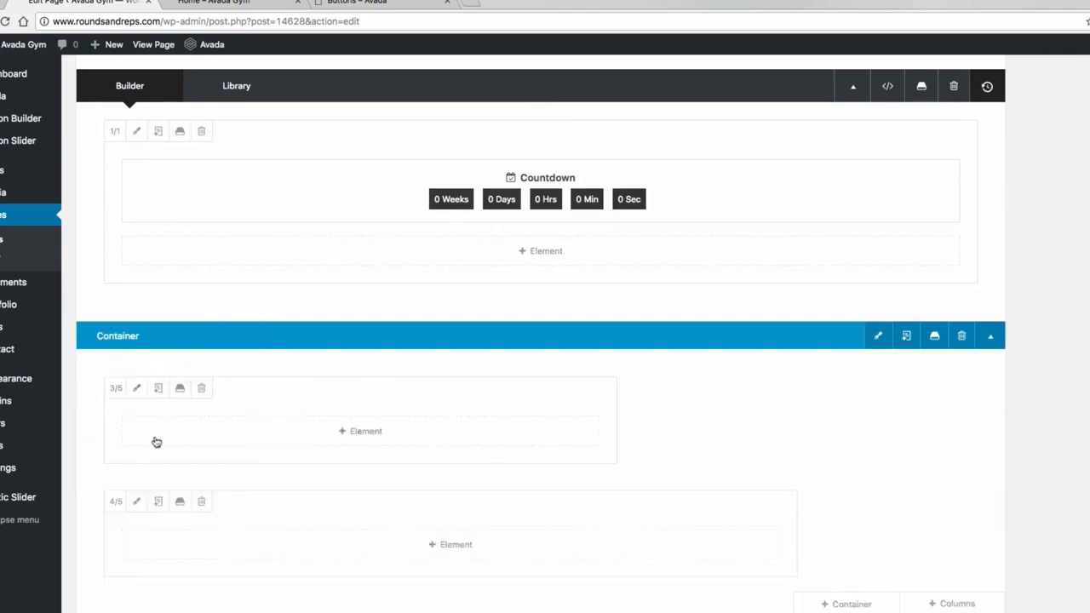
{"action": "scroll", "coordinate": [772, 440], "scroll_direction": "down", "scroll_amount": 2}
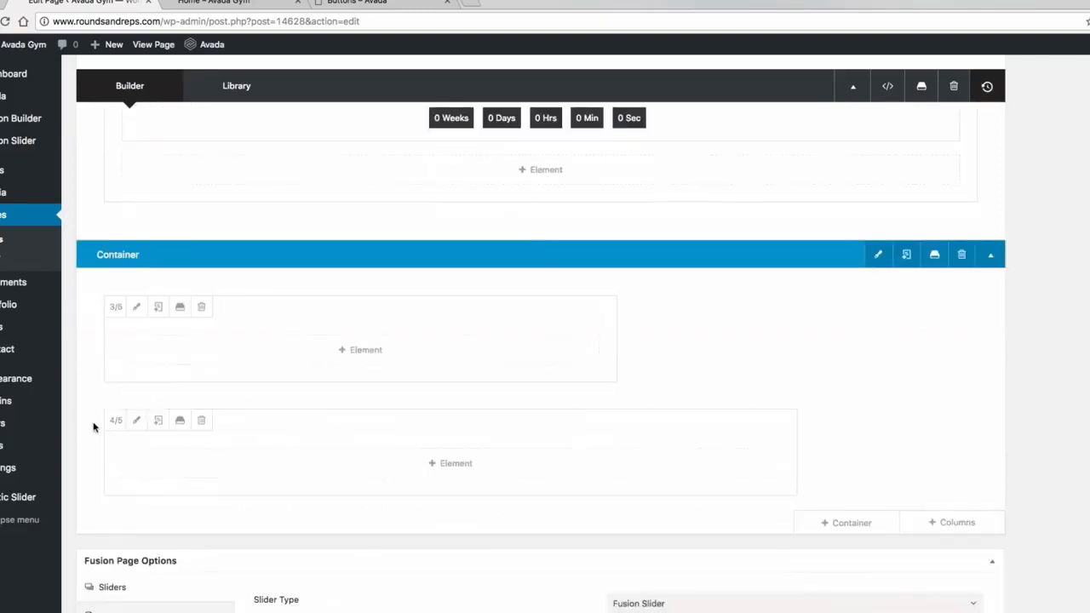
{"action": "left_click", "coordinate": [115, 421]}
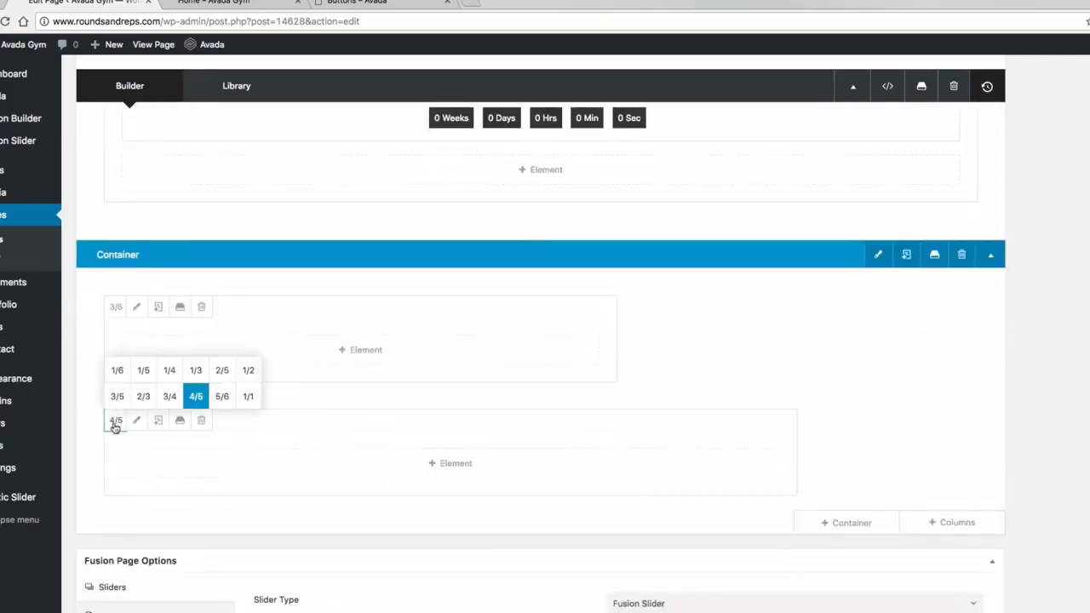
{"action": "left_click", "coordinate": [223, 371]}
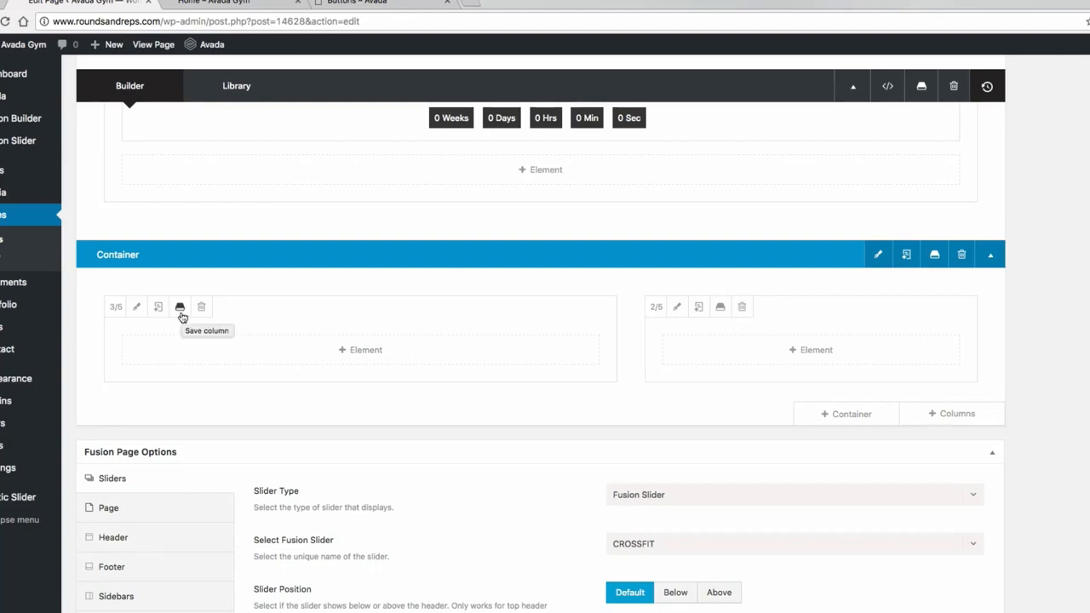
Step: Save the container with the 3/5 and 2/5 columns to the library under the name "element"
{"action": "left_click", "coordinate": [934, 254]}
{"action": "left_click", "coordinate": [361, 183]}
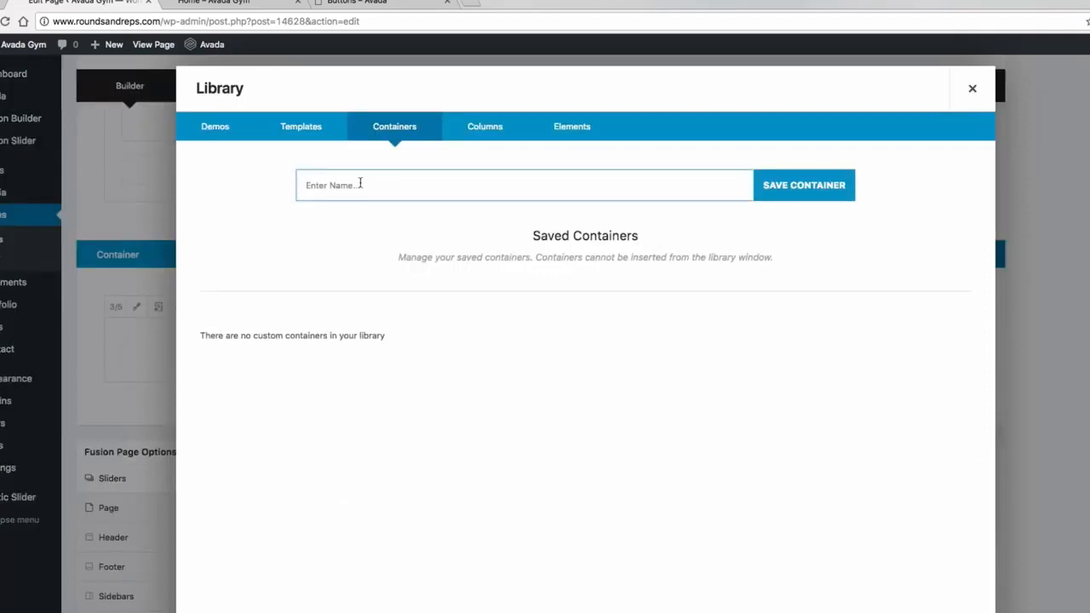
{"action": "type", "text": "element"}
{"action": "left_click", "coordinate": [801, 197]}
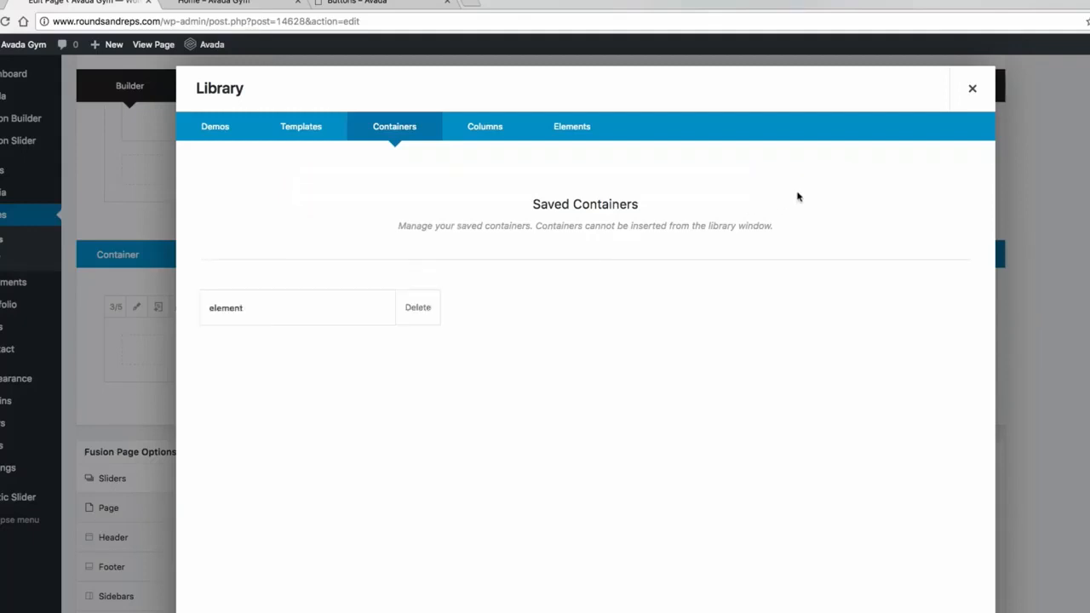
{"action": "left_click", "coordinate": [971, 89]}
Step: Insert the saved "element" container from the library below the container with the 3/5 and 2/5 columns
{"action": "scroll", "coordinate": [877, 341], "scroll_direction": "down", "scroll_amount": 2}
{"action": "left_click", "coordinate": [852, 490]}
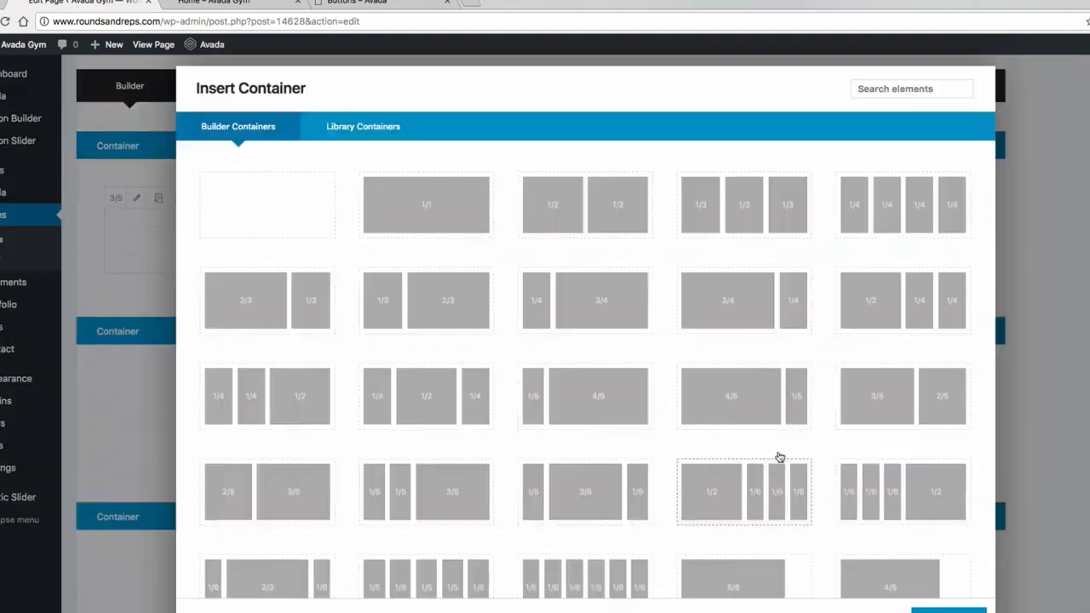
{"action": "left_click", "coordinate": [364, 128]}
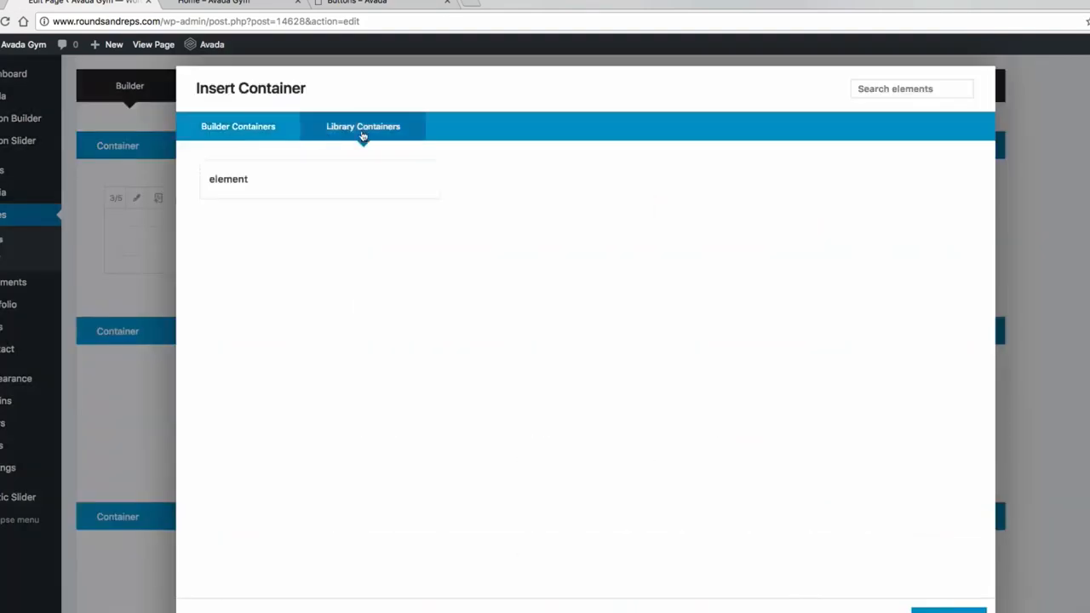
{"action": "left_click", "coordinate": [276, 186]}
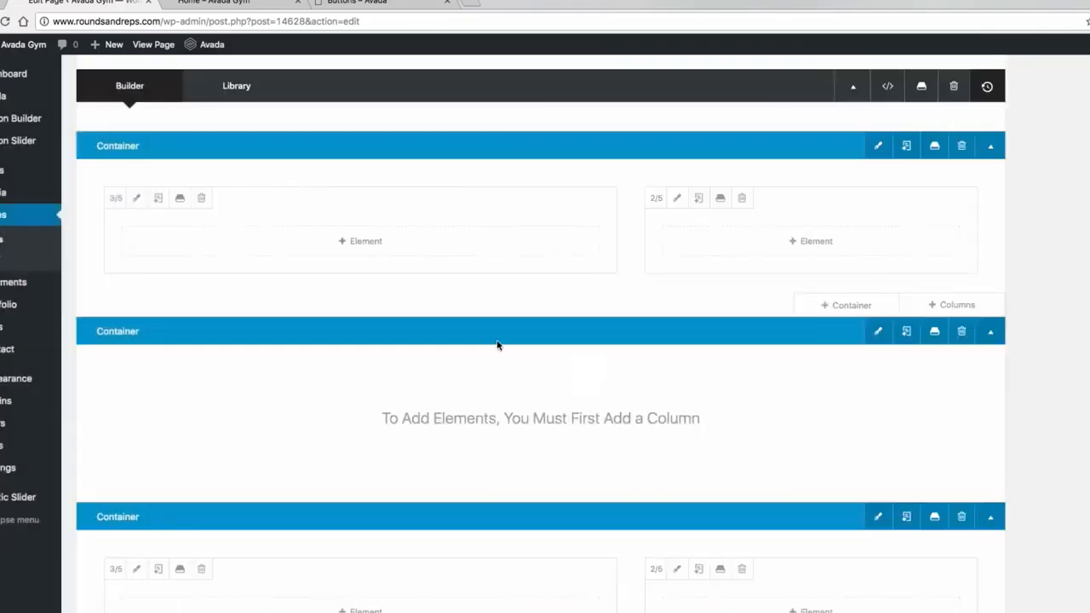
Step: Delete the two empty containers that have no columns around the inserted library container
{"action": "scroll", "coordinate": [643, 394], "scroll_direction": "up", "scroll_amount": 1}
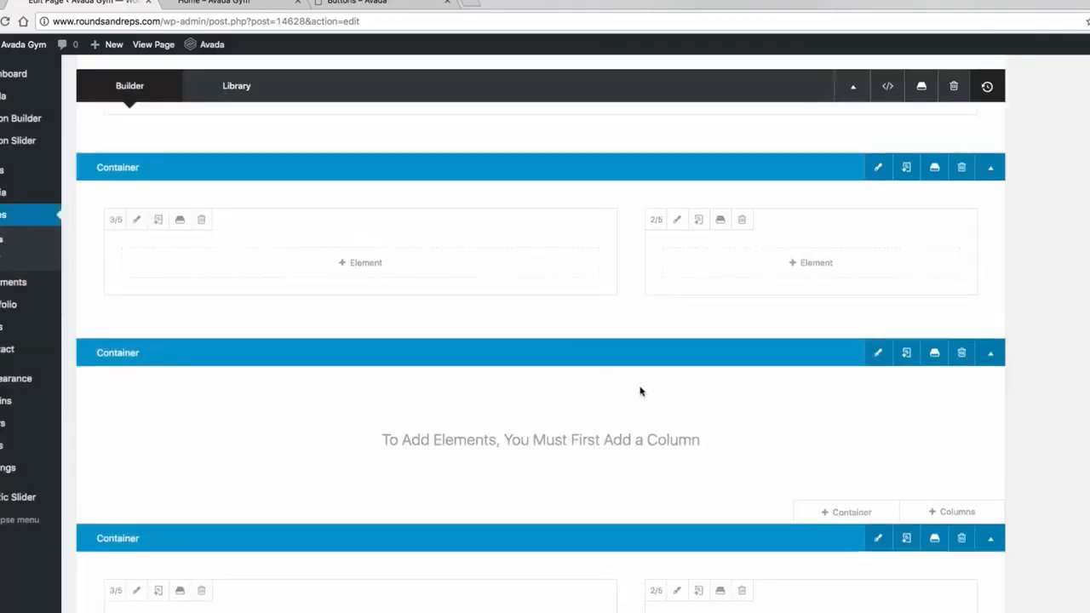
{"action": "scroll", "coordinate": [641, 391], "scroll_direction": "down", "scroll_amount": 5}
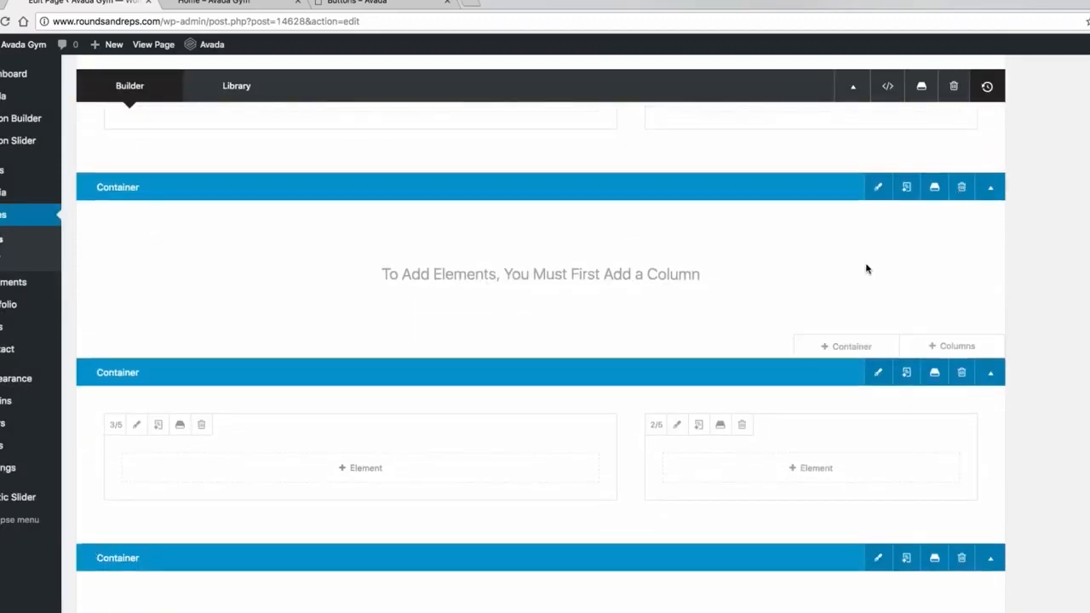
{"action": "scroll", "coordinate": [866, 270], "scroll_direction": "up", "scroll_amount": 3}
{"action": "left_click", "coordinate": [962, 263]}
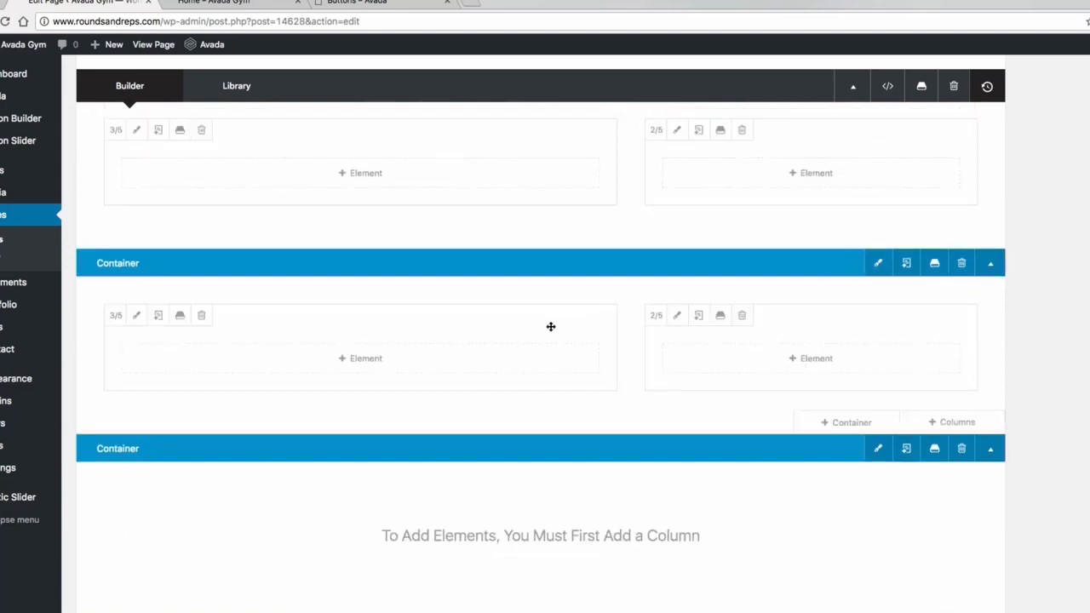
{"action": "left_click", "coordinate": [962, 472]}
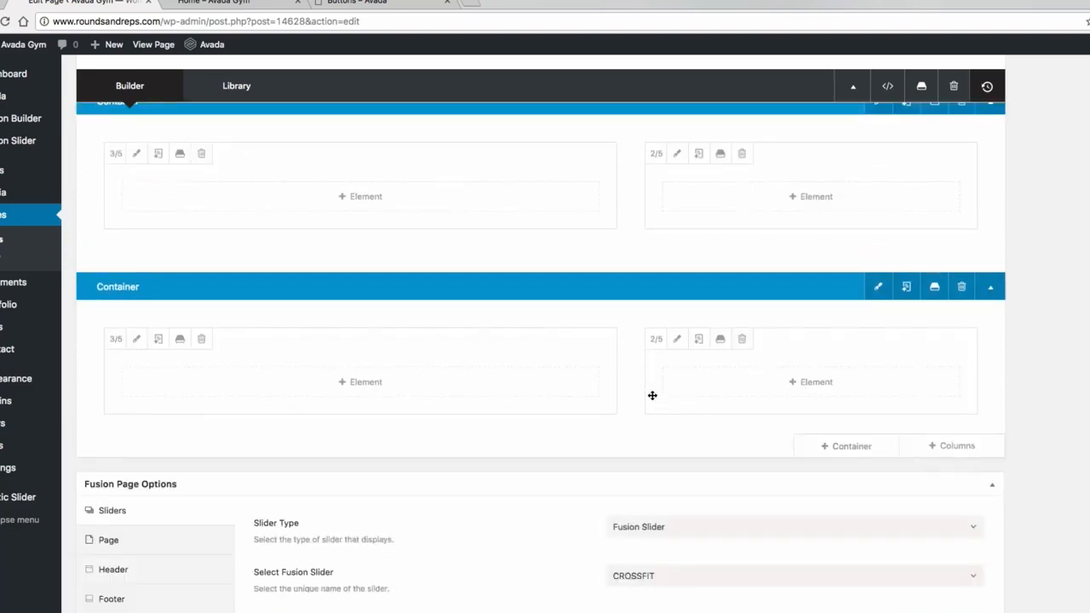
Step: Review the Home page's builder layout against the page preview and return to the editor
{"action": "scroll", "coordinate": [652, 395], "scroll_direction": "up", "scroll_amount": 5}
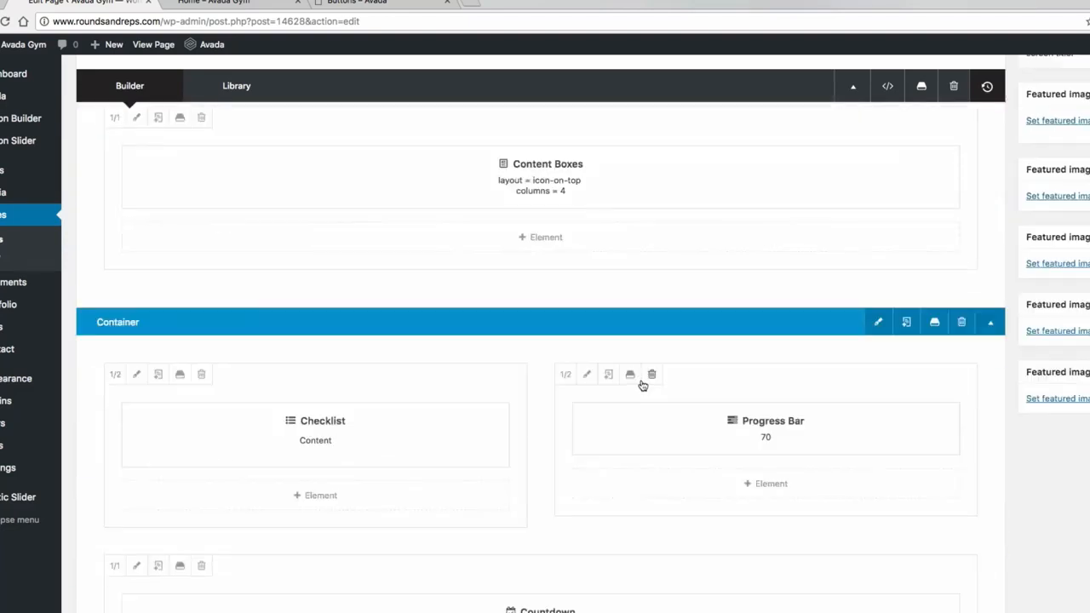
{"action": "scroll", "coordinate": [643, 385], "scroll_direction": "up", "scroll_amount": 5}
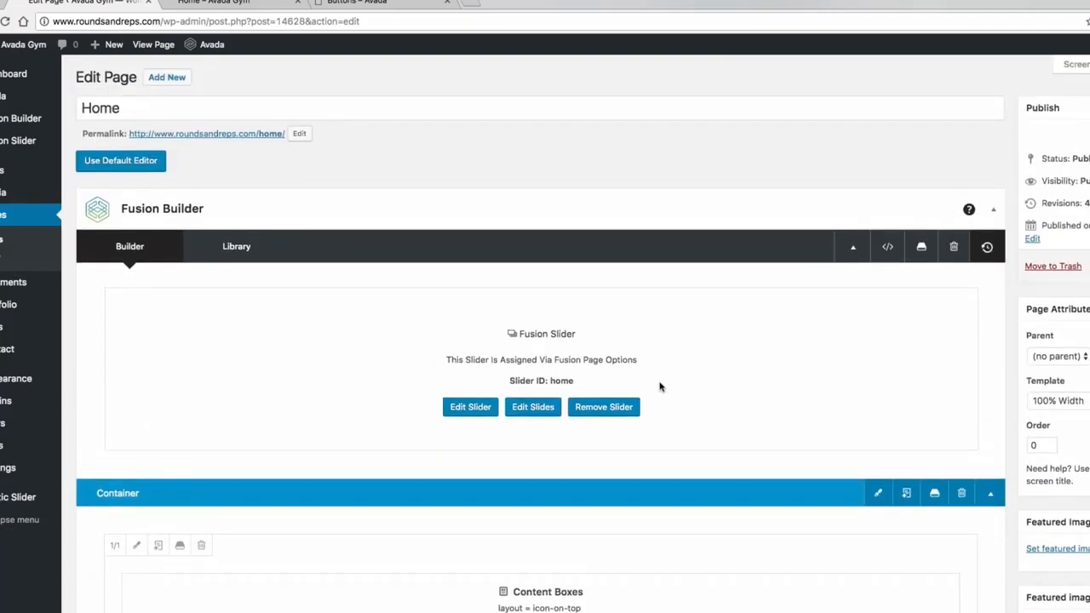
{"action": "scroll", "coordinate": [661, 385], "scroll_direction": "down", "scroll_amount": 3}
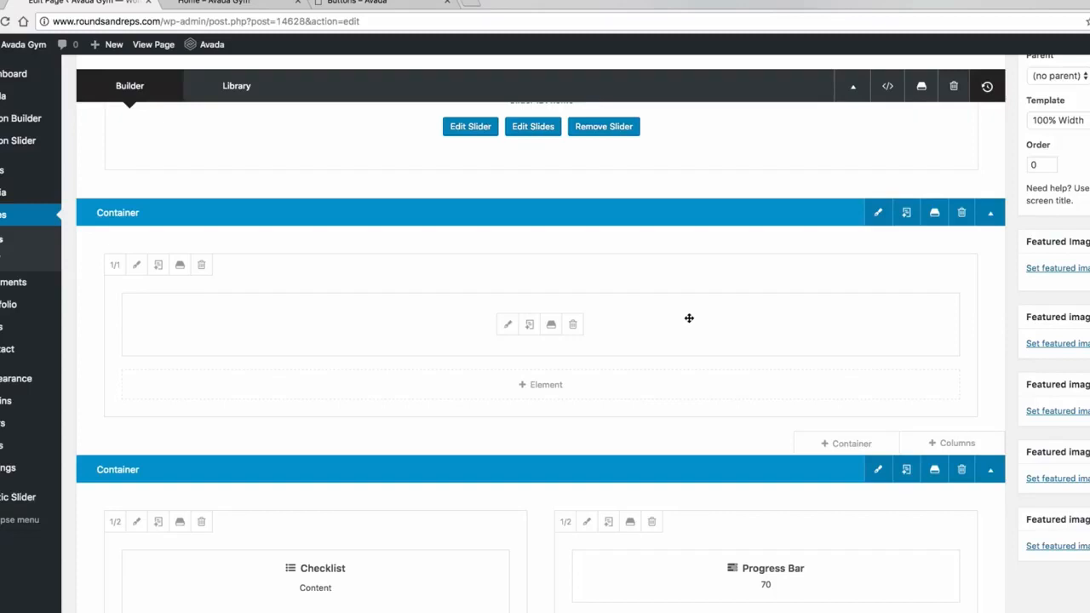
{"action": "scroll", "coordinate": [717, 321], "scroll_direction": "up", "scroll_amount": 1}
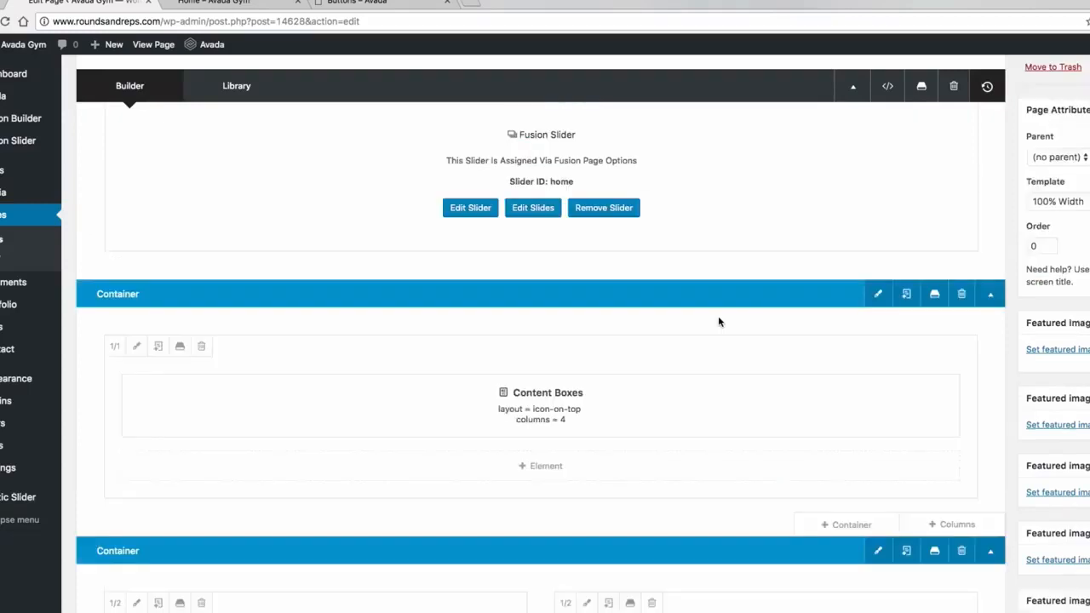
{"action": "scroll", "coordinate": [720, 321], "scroll_direction": "up", "scroll_amount": 1}
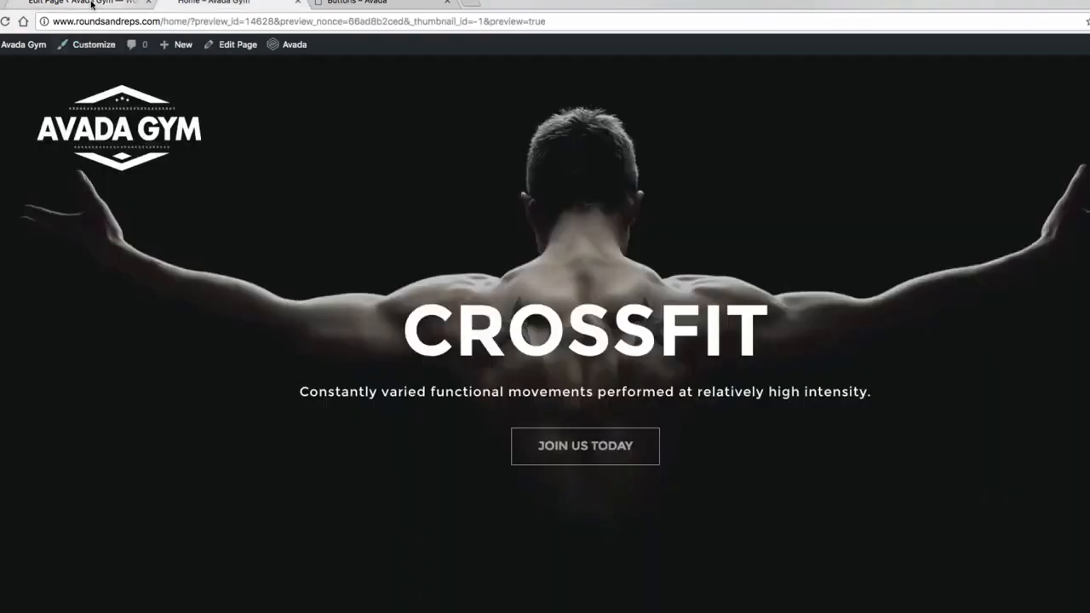
{"action": "left_click", "coordinate": [91, 3]}
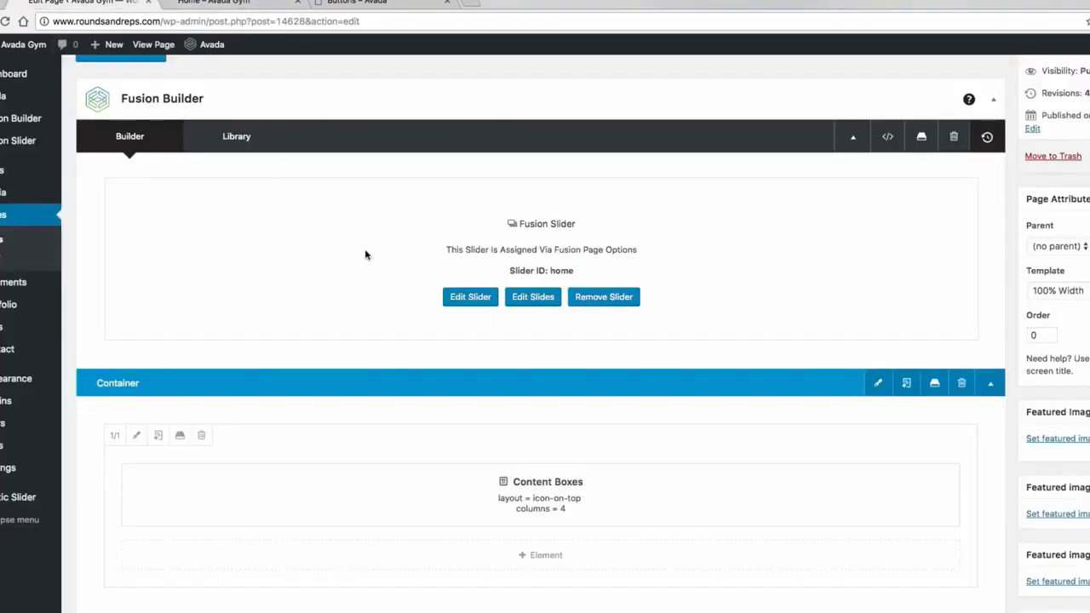
Step: Examine the CROSSFIT slider at the top of the Home page preview and return to the page editor
{"action": "left_click", "coordinate": [238, 4]}
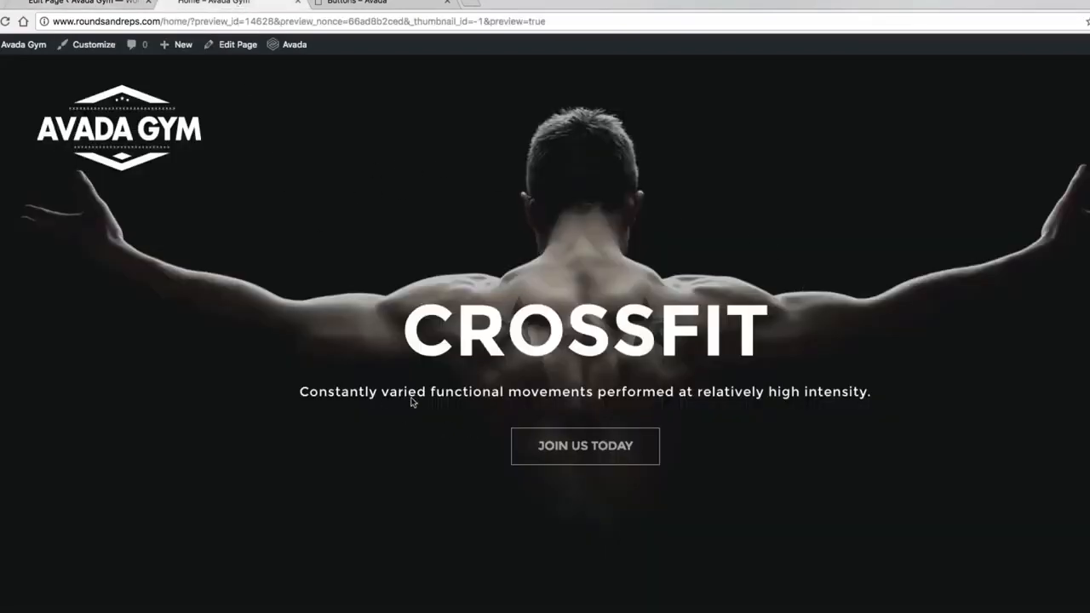
{"action": "scroll", "coordinate": [338, 364], "scroll_direction": "down", "scroll_amount": 3}
{"action": "scroll", "coordinate": [335, 357], "scroll_direction": "up", "scroll_amount": 2}
{"action": "scroll", "coordinate": [335, 354], "scroll_direction": "up", "scroll_amount": 1}
{"action": "left_click", "coordinate": [106, 3]}
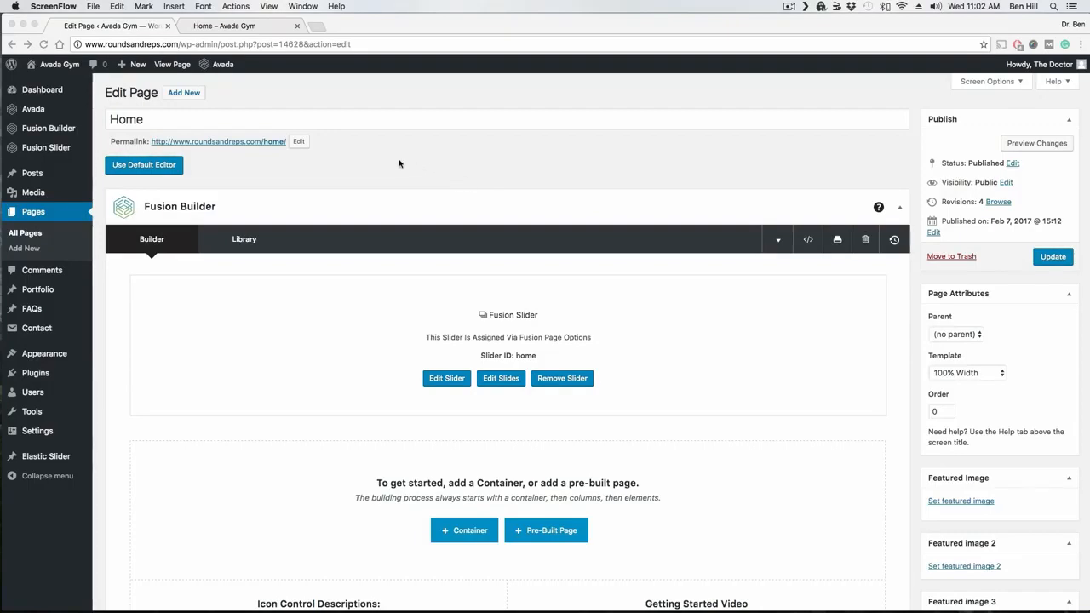
{"action": "left_click", "coordinate": [258, 26]}
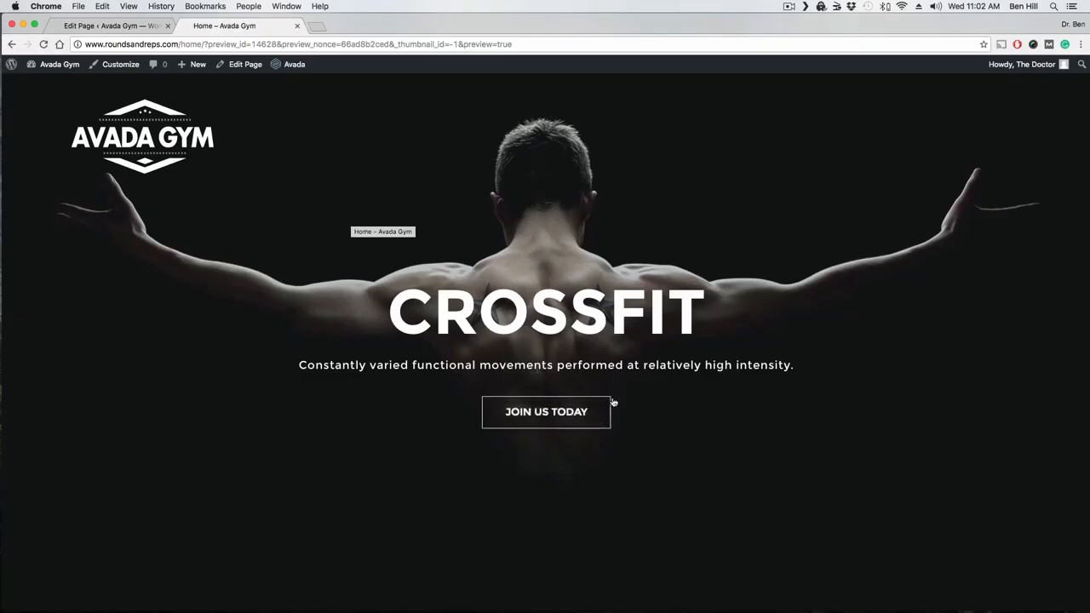
{"action": "scroll", "coordinate": [673, 292], "scroll_direction": "down", "scroll_amount": 2}
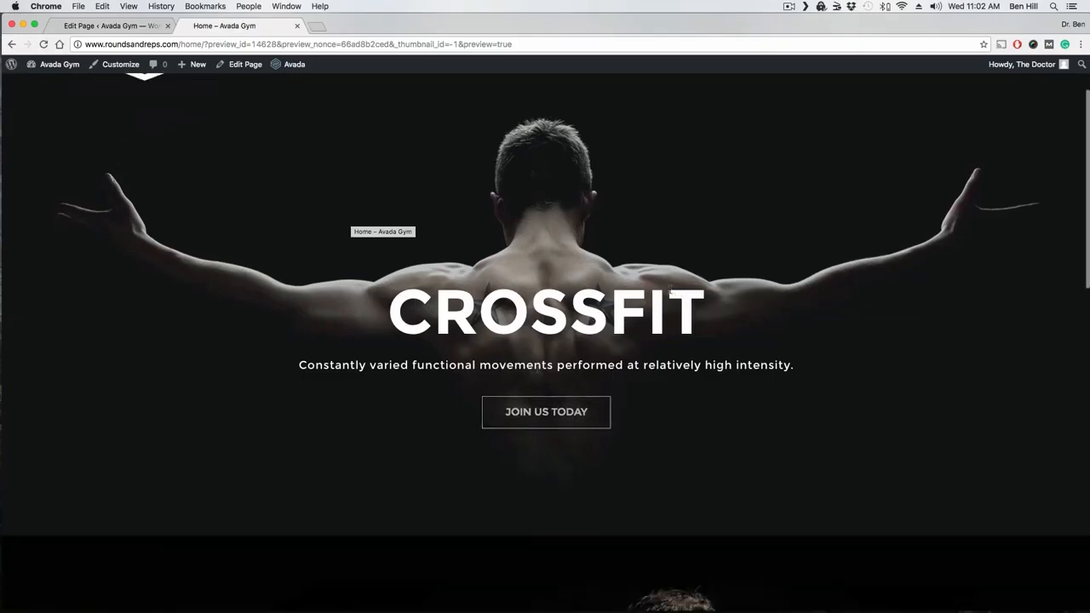
{"action": "scroll", "coordinate": [671, 292], "scroll_direction": "up", "scroll_amount": 2}
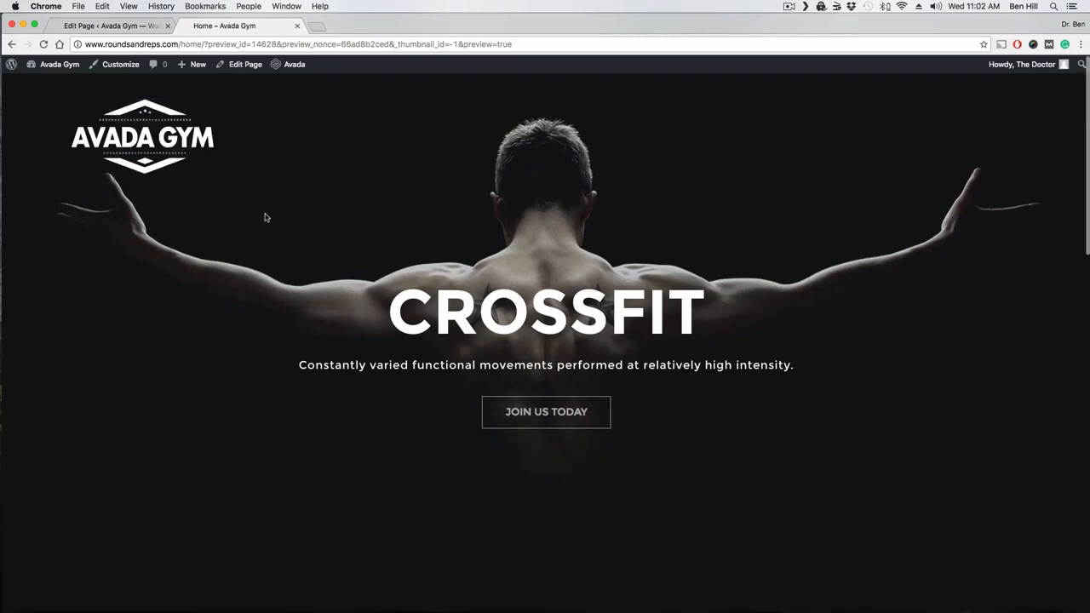
{"action": "left_click", "coordinate": [132, 33]}
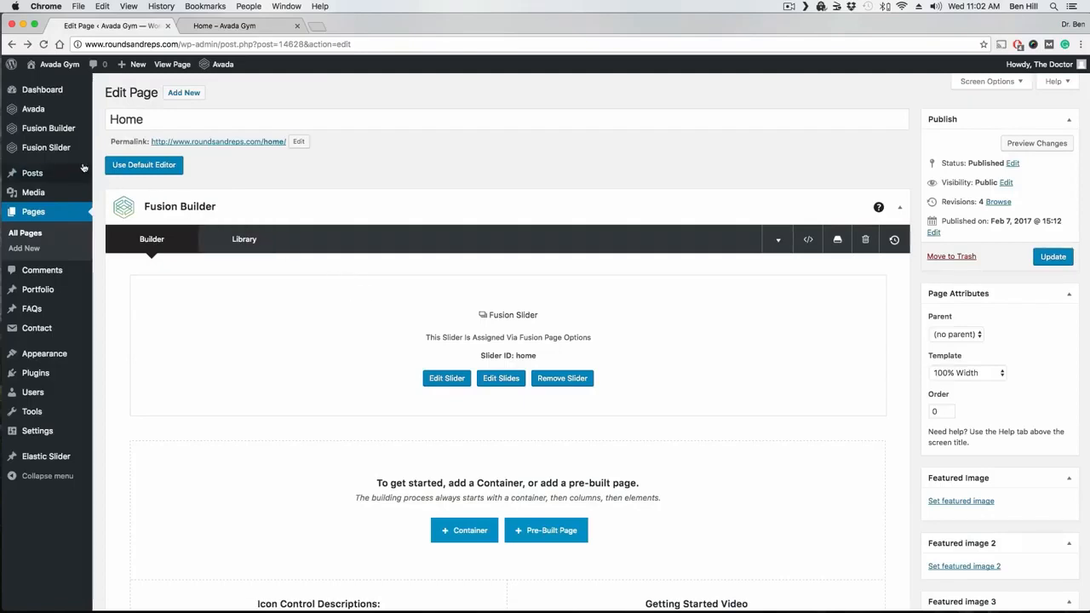
Step: Open the Fusion Sliders management page and look through the list of existing sliders
{"action": "mouse_move", "coordinate": [82, 168]}
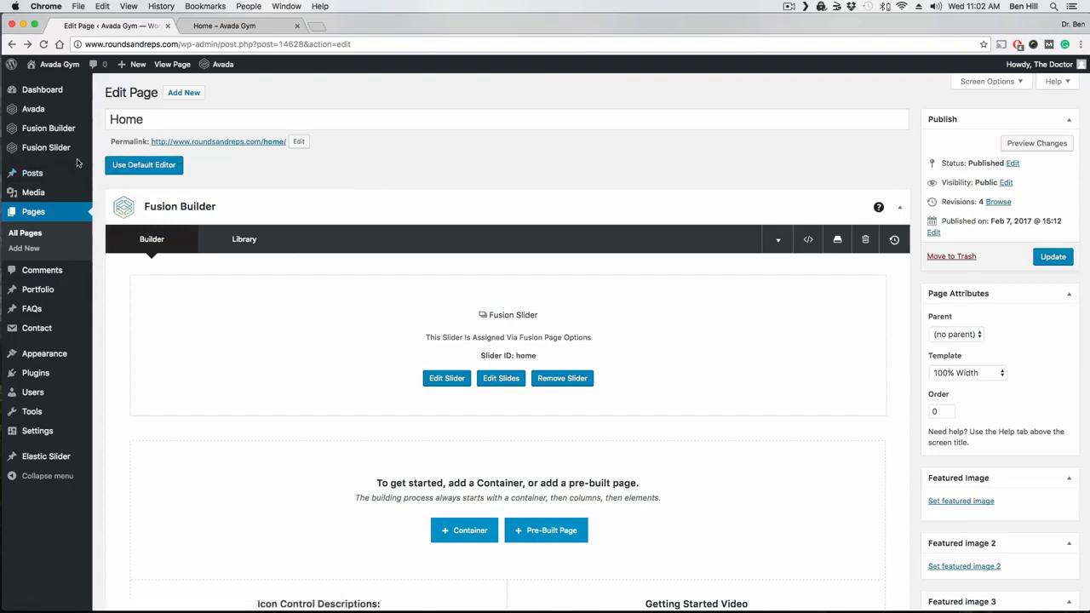
{"action": "mouse_move", "coordinate": [64, 153]}
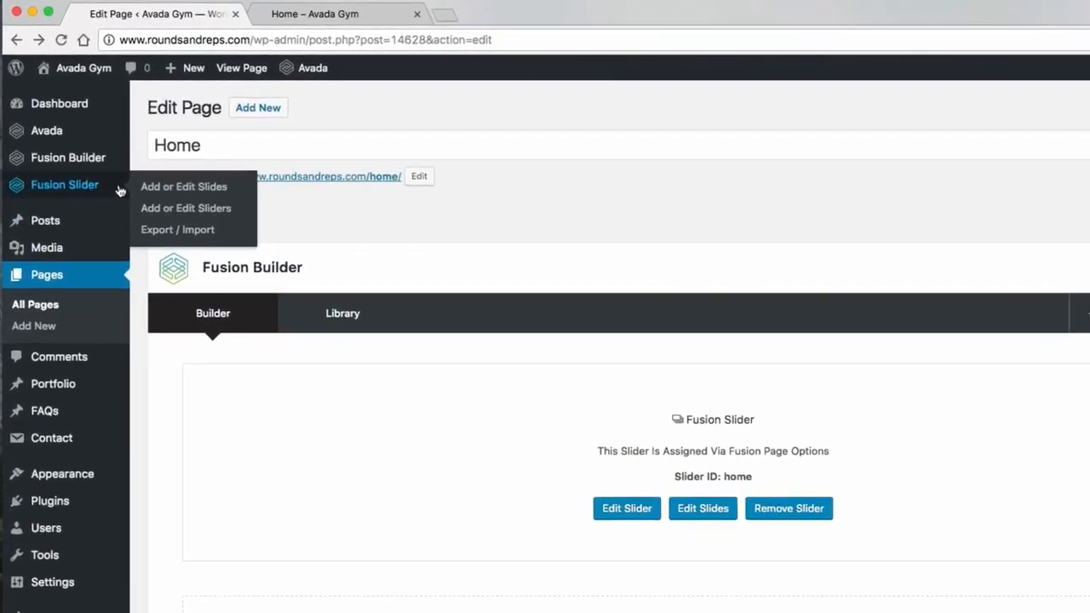
{"action": "left_click", "coordinate": [172, 214]}
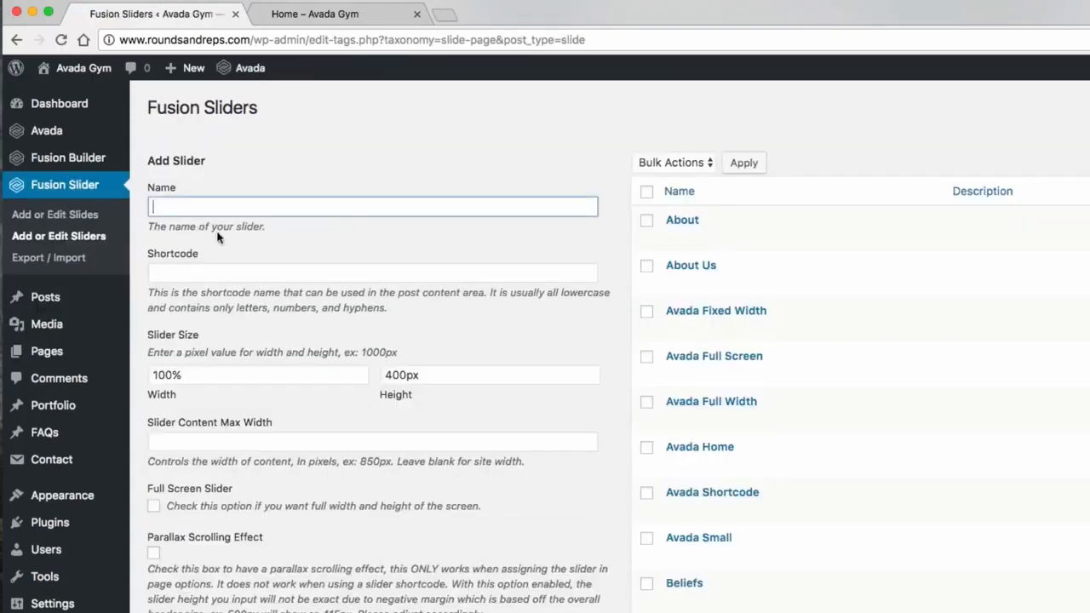
{"action": "mouse_move", "coordinate": [715, 330]}
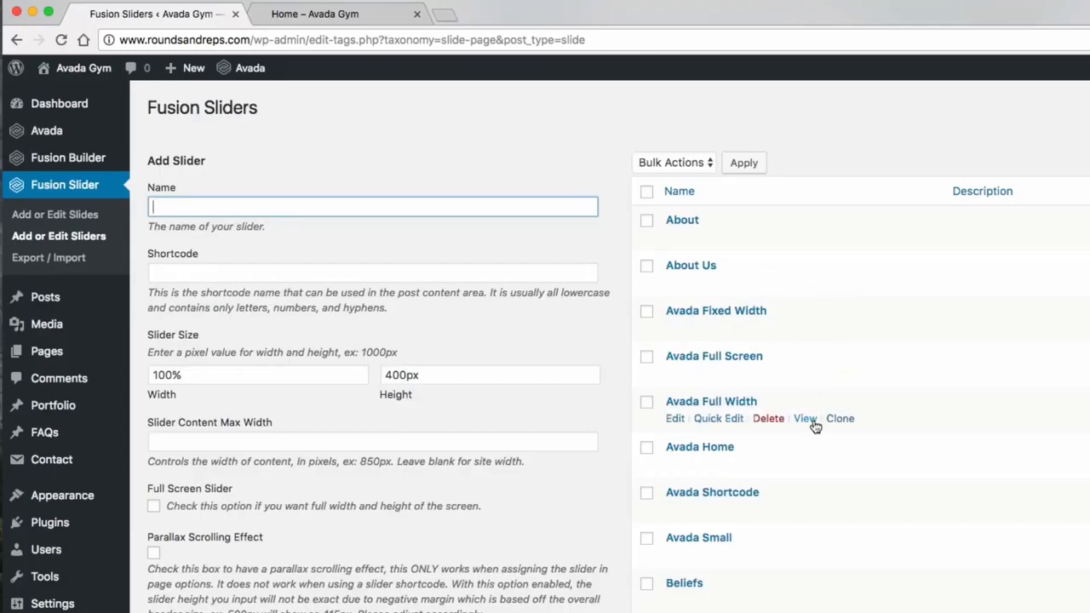
{"action": "scroll", "coordinate": [809, 421], "scroll_direction": "down", "scroll_amount": 2}
{"action": "scroll", "coordinate": [815, 426], "scroll_direction": "down", "scroll_amount": 5}
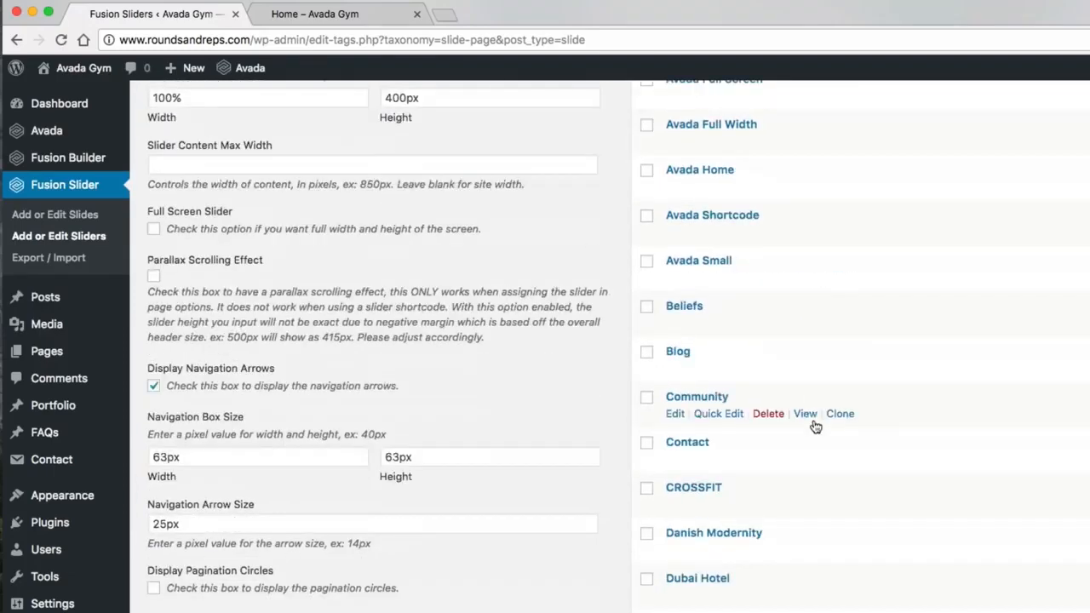
{"action": "scroll", "coordinate": [815, 426], "scroll_direction": "up", "scroll_amount": 6}
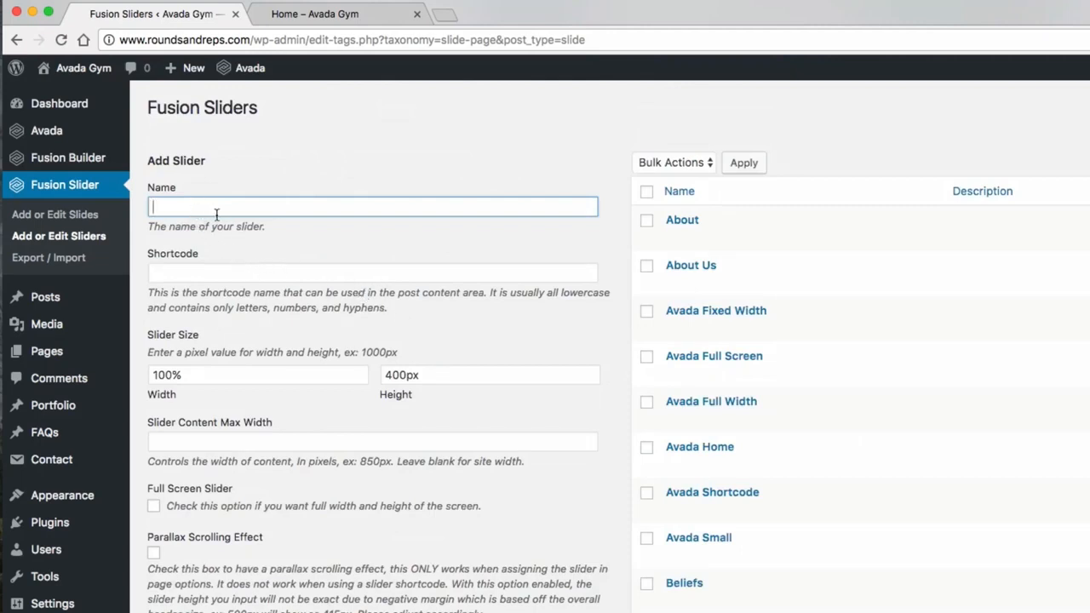
Step: Examine the Add Slider settings, from slider size, parallax and navigation arrows to autoplay, animation, speeds and minimum font size factor
{"action": "scroll", "coordinate": [273, 298], "scroll_direction": "down", "scroll_amount": 1}
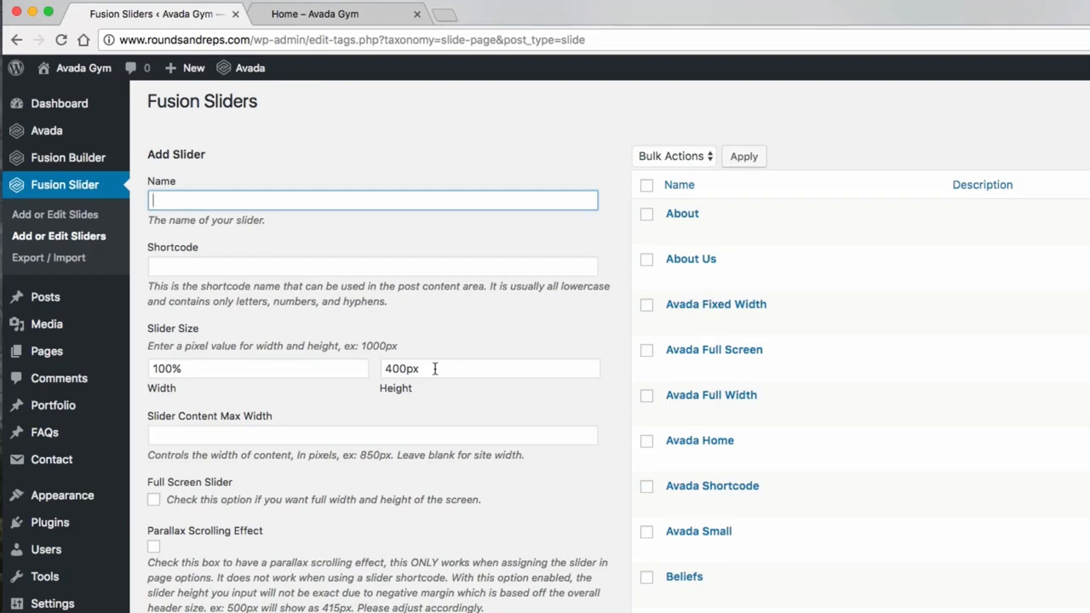
{"action": "scroll", "coordinate": [434, 368], "scroll_direction": "down", "scroll_amount": 1}
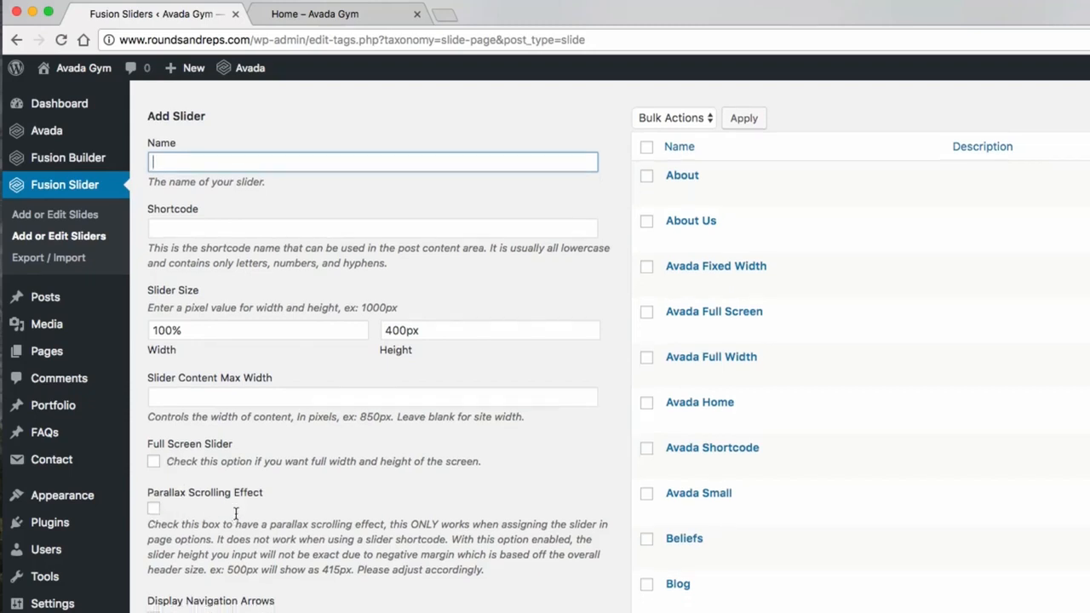
{"action": "scroll", "coordinate": [235, 526], "scroll_direction": "down", "scroll_amount": 3}
{"action": "scroll", "coordinate": [236, 494], "scroll_direction": "down", "scroll_amount": 3}
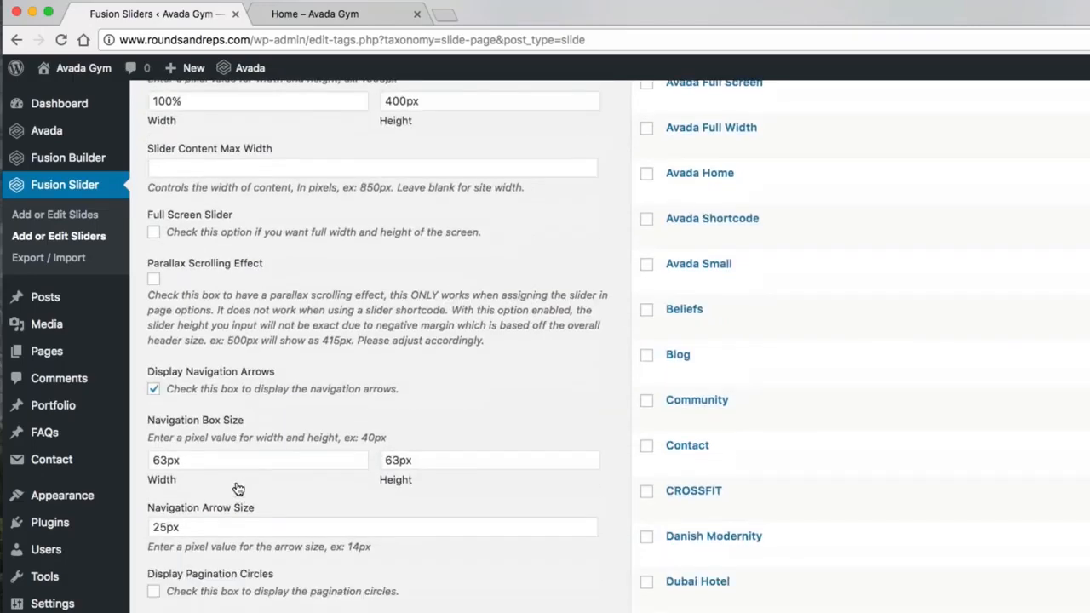
{"action": "scroll", "coordinate": [236, 489], "scroll_direction": "down", "scroll_amount": 1}
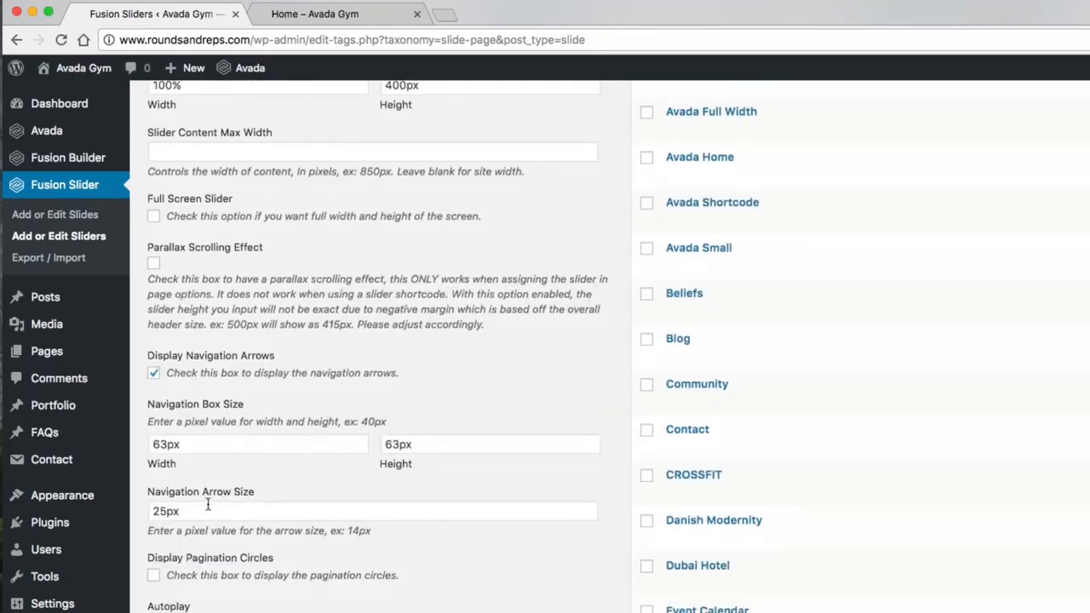
{"action": "scroll", "coordinate": [228, 502], "scroll_direction": "down", "scroll_amount": 2}
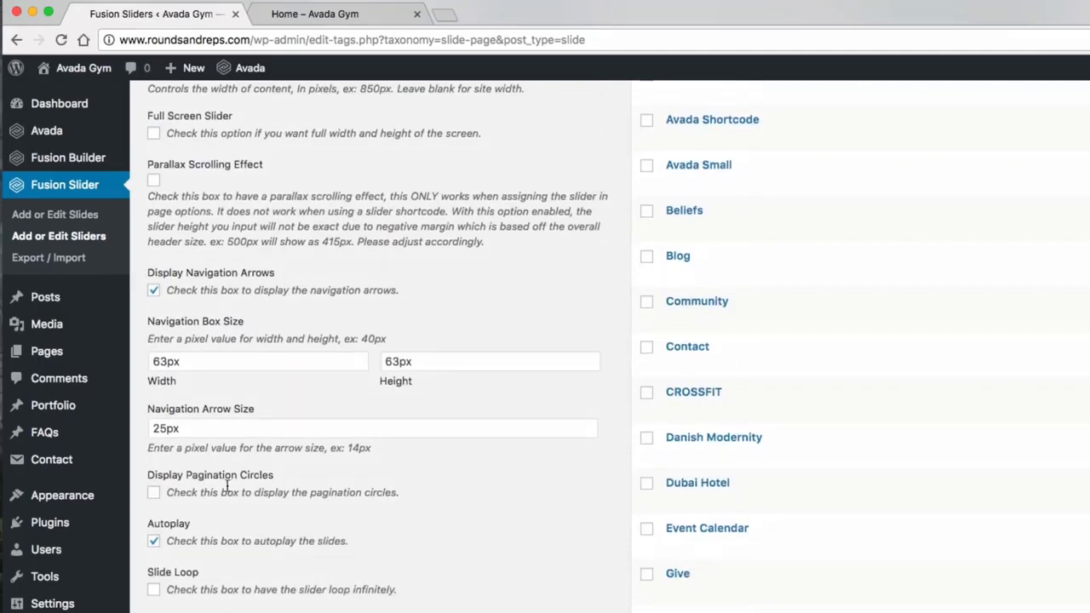
{"action": "scroll", "coordinate": [213, 493], "scroll_direction": "down", "scroll_amount": 2}
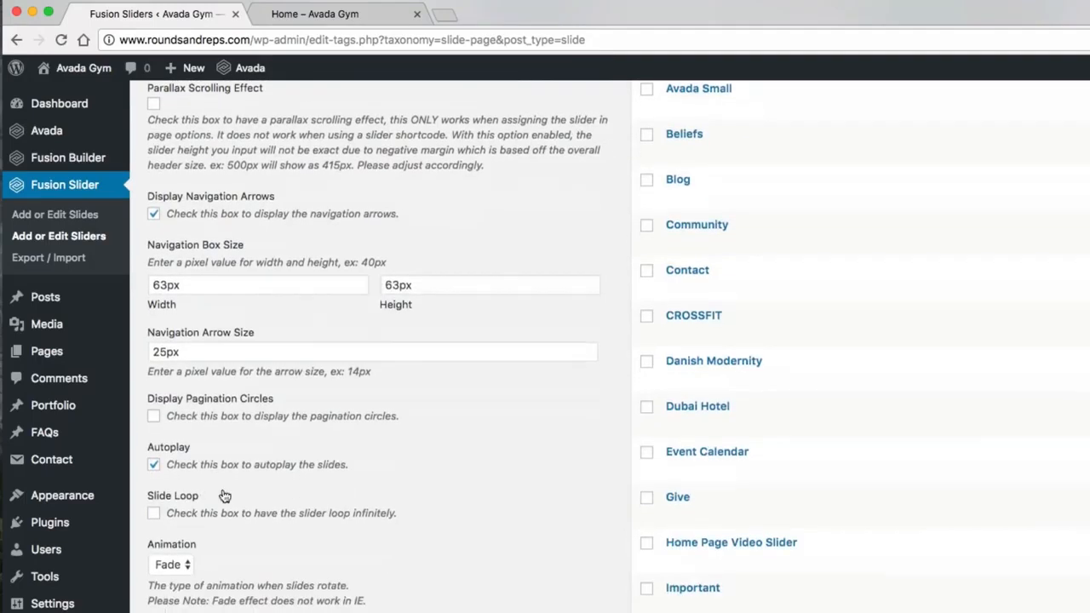
{"action": "scroll", "coordinate": [224, 495], "scroll_direction": "down", "scroll_amount": 4}
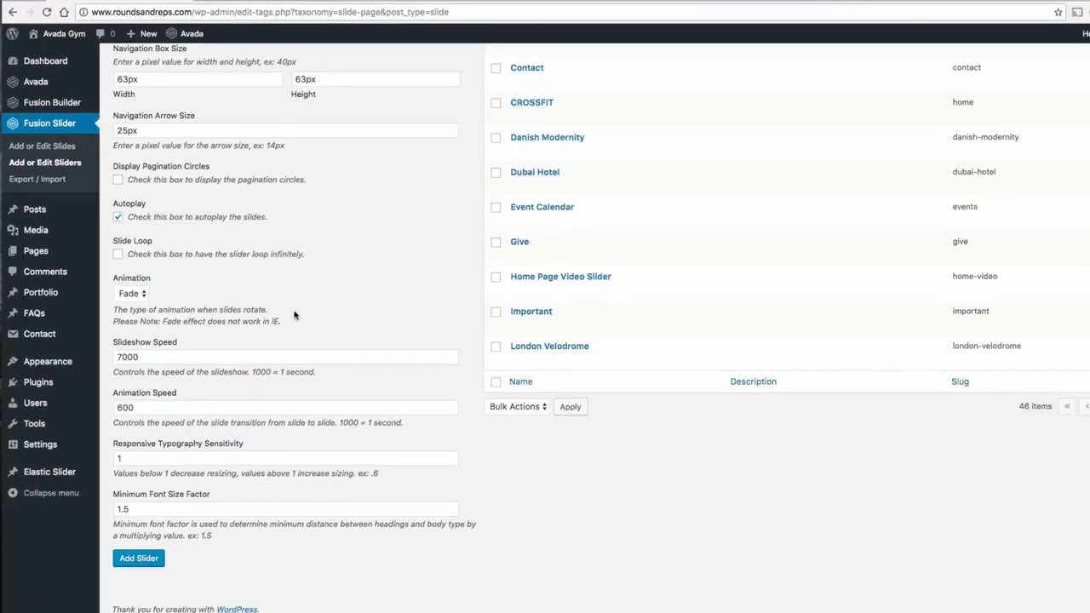
{"action": "scroll", "coordinate": [301, 309], "scroll_direction": "up", "scroll_amount": 7}
{"action": "scroll", "coordinate": [303, 323], "scroll_direction": "up", "scroll_amount": 5}
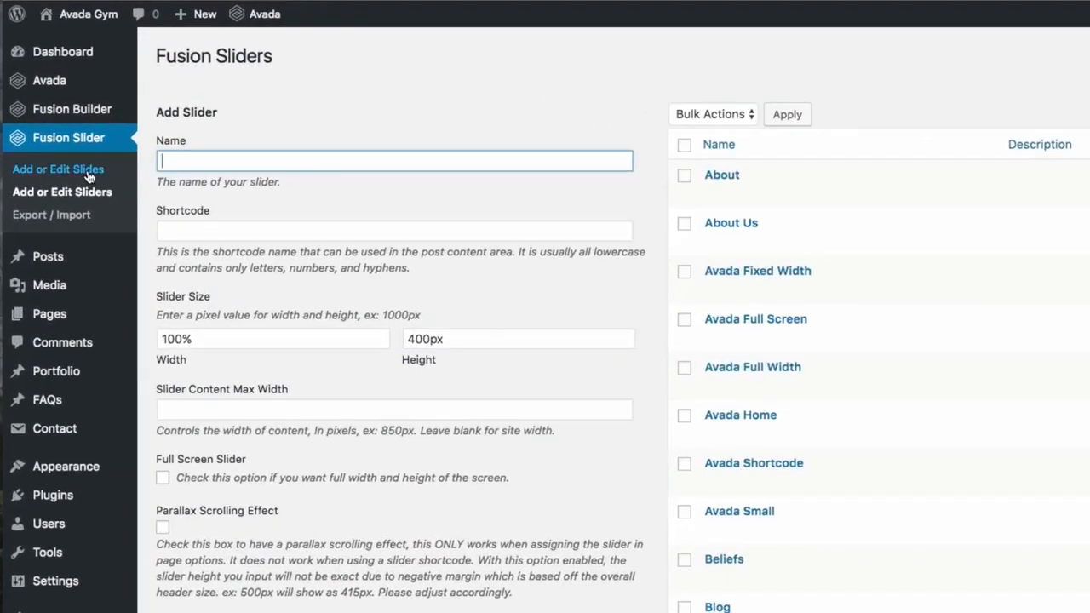
Step: Start a new Fusion slide and set its background type to Self-Hosted Video
{"action": "left_click", "coordinate": [91, 172]}
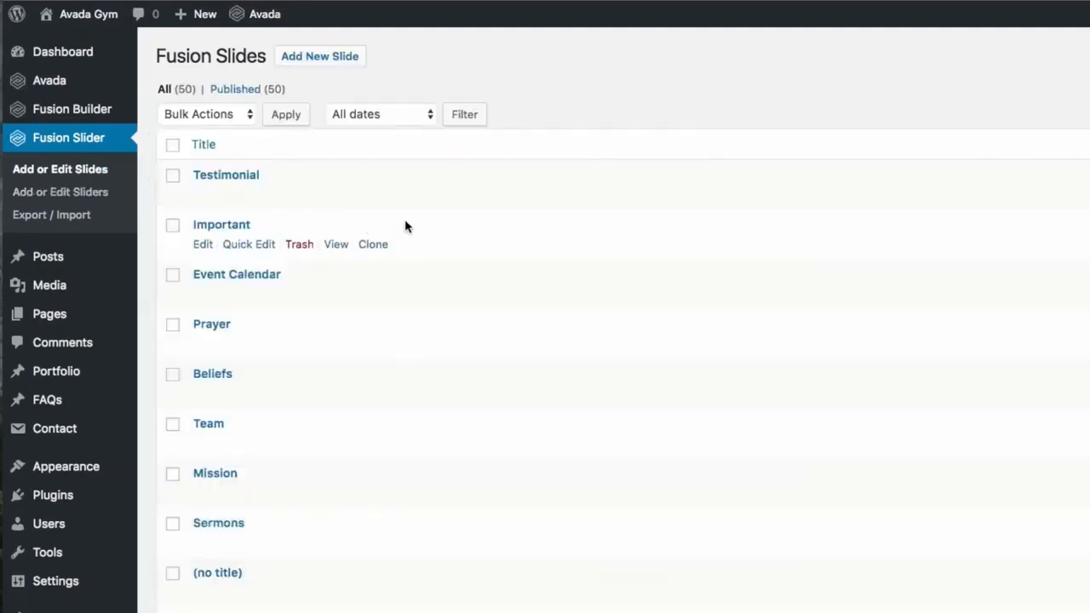
{"action": "left_click", "coordinate": [340, 66]}
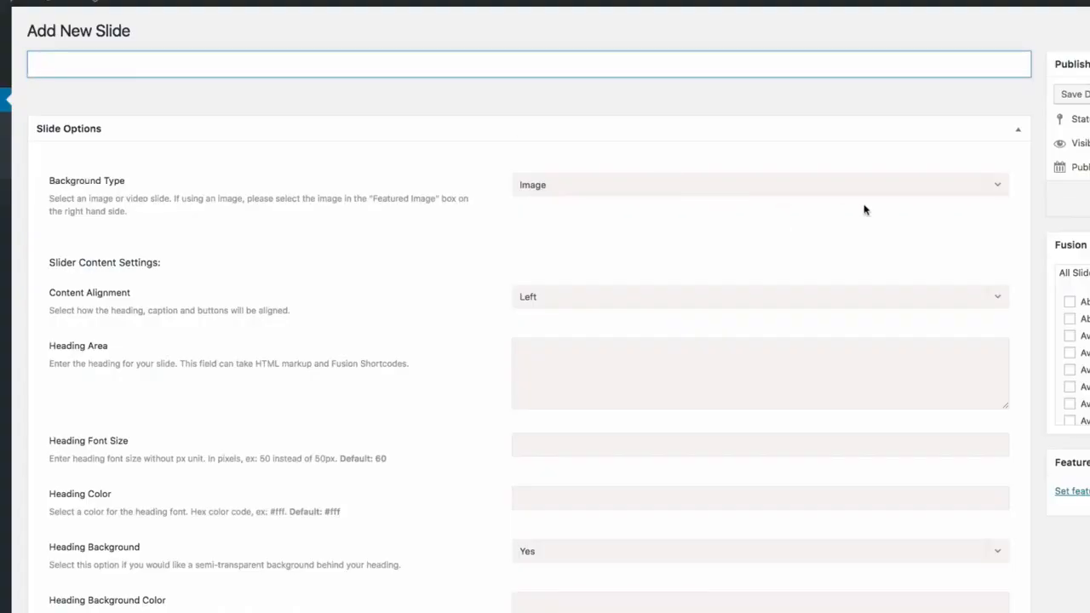
{"action": "left_click", "coordinate": [995, 190]}
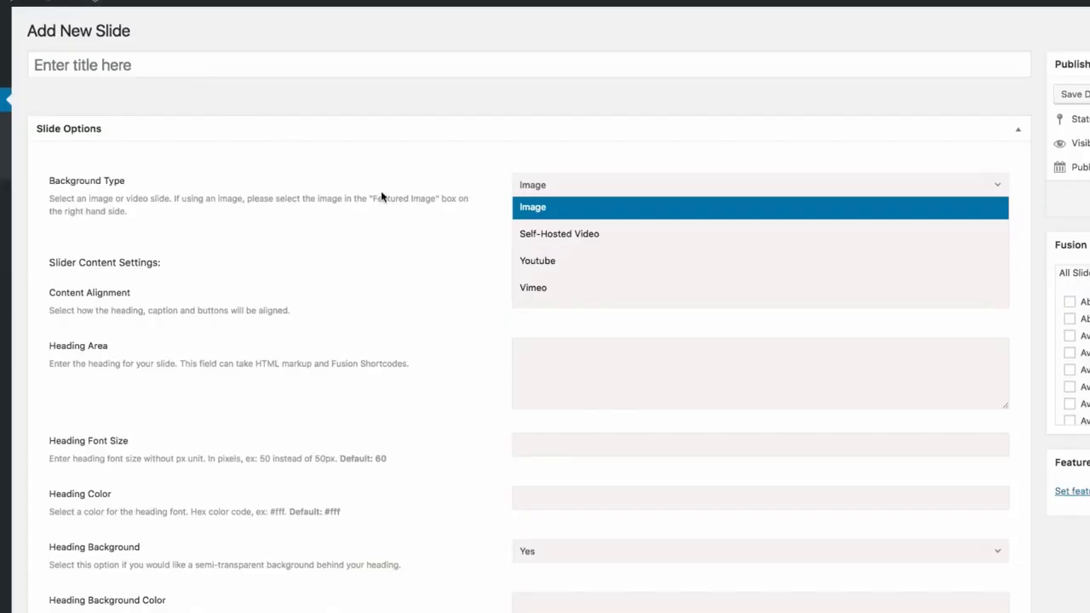
{"action": "left_click", "coordinate": [439, 281]}
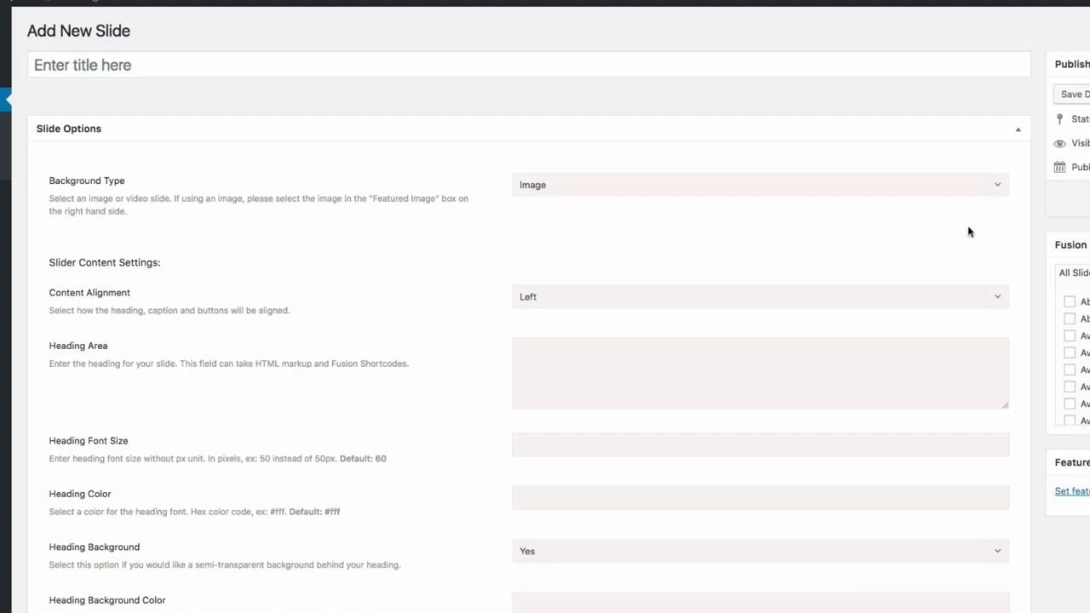
{"action": "left_click", "coordinate": [998, 188]}
{"action": "left_click", "coordinate": [610, 242]}
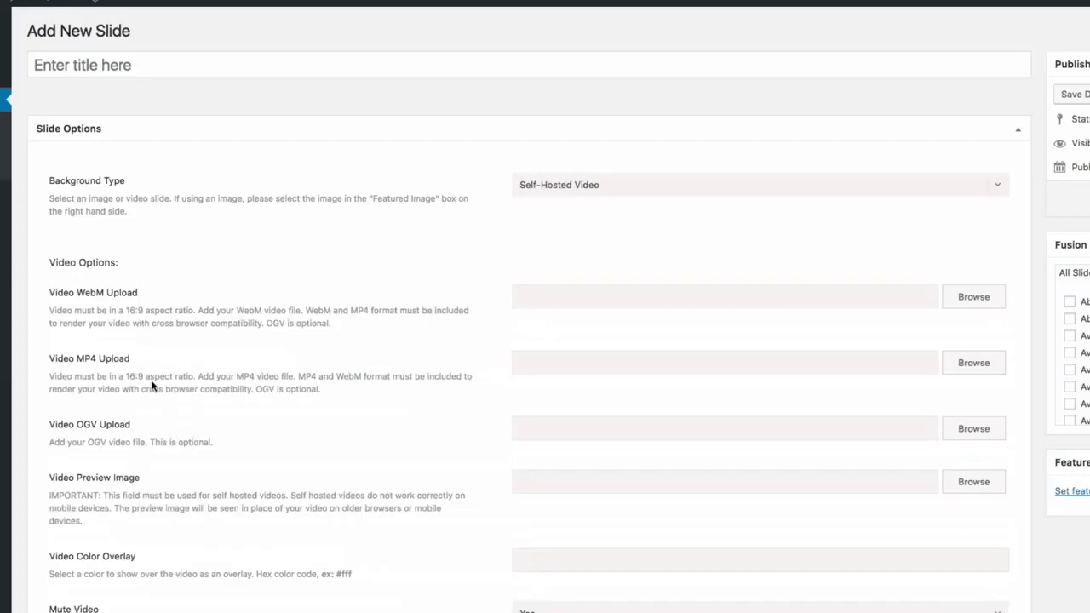
Step: Examine the new slide's video options, from the WebM, MP4 and OGV uploads to mute, autoplay, loop and hidden controls
{"action": "scroll", "coordinate": [212, 361], "scroll_direction": "down", "scroll_amount": 1}
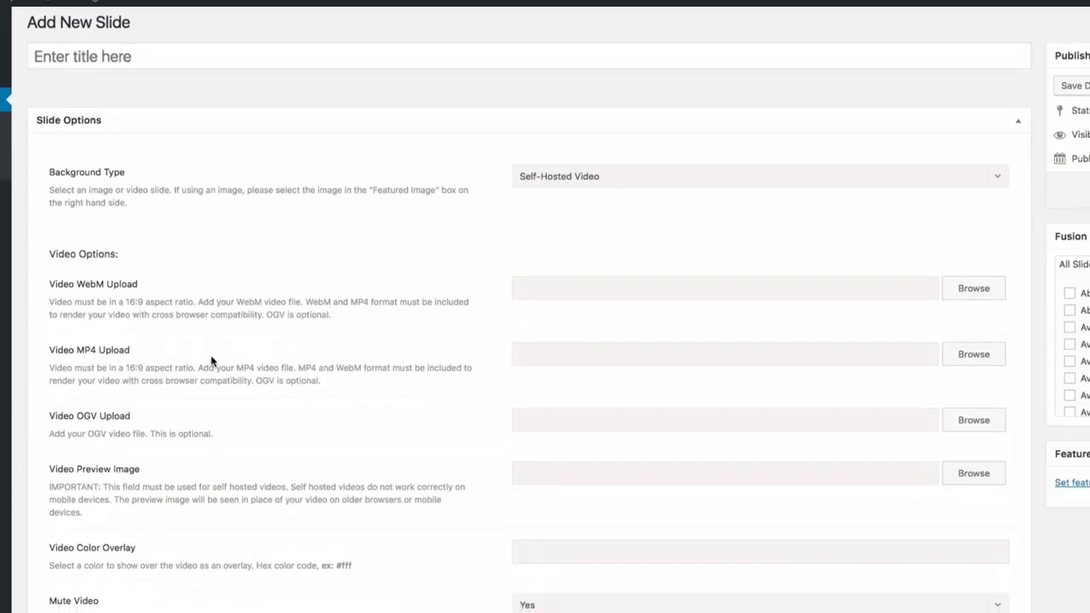
{"action": "scroll", "coordinate": [212, 355], "scroll_direction": "down", "scroll_amount": 1}
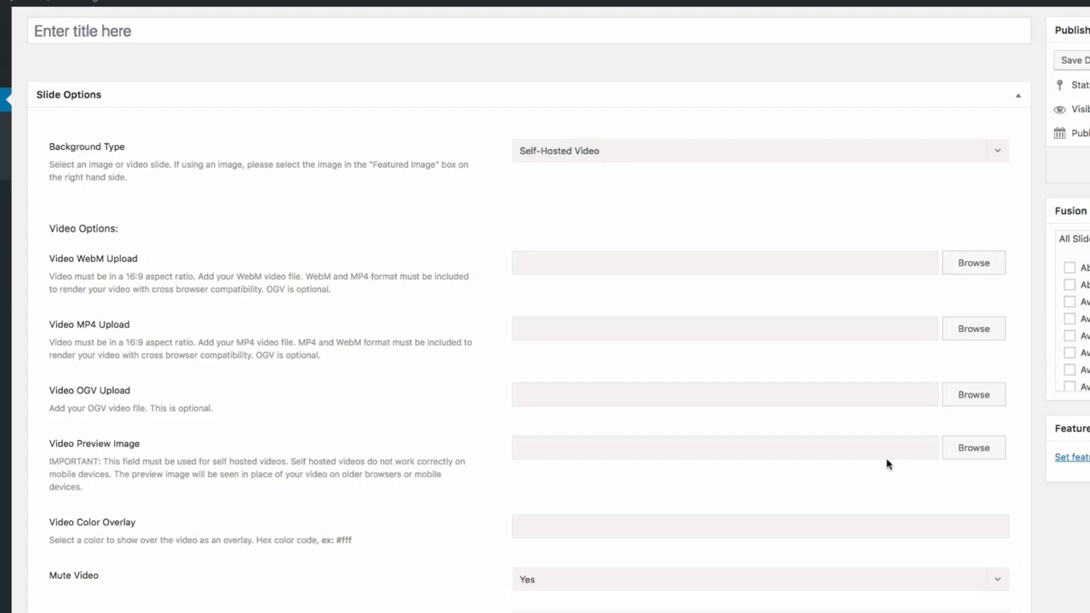
{"action": "scroll", "coordinate": [449, 313], "scroll_direction": "down", "scroll_amount": 2}
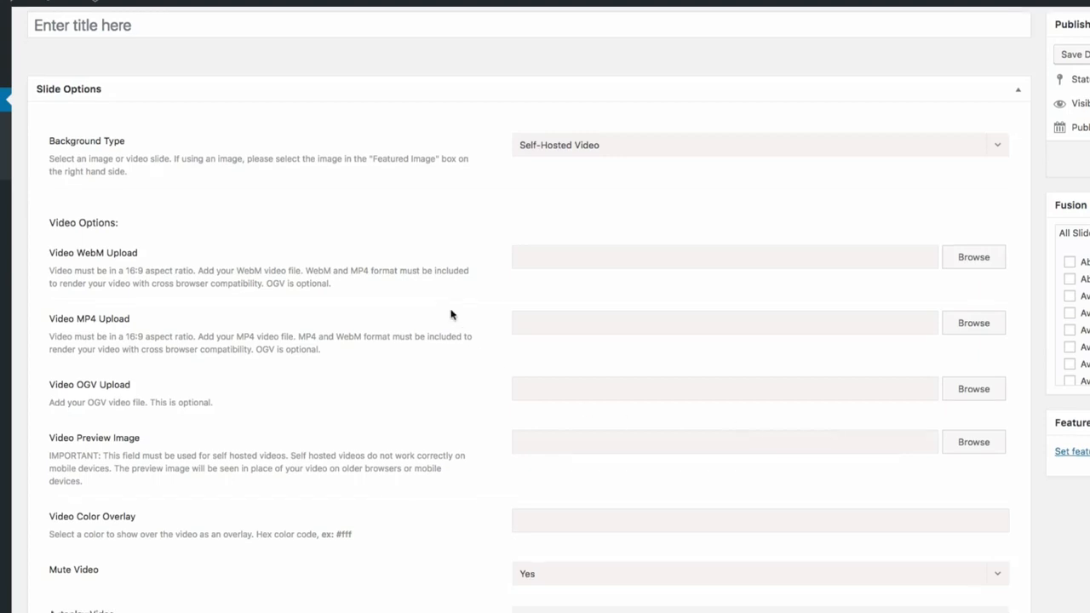
{"action": "scroll", "coordinate": [434, 308], "scroll_direction": "down", "scroll_amount": 5}
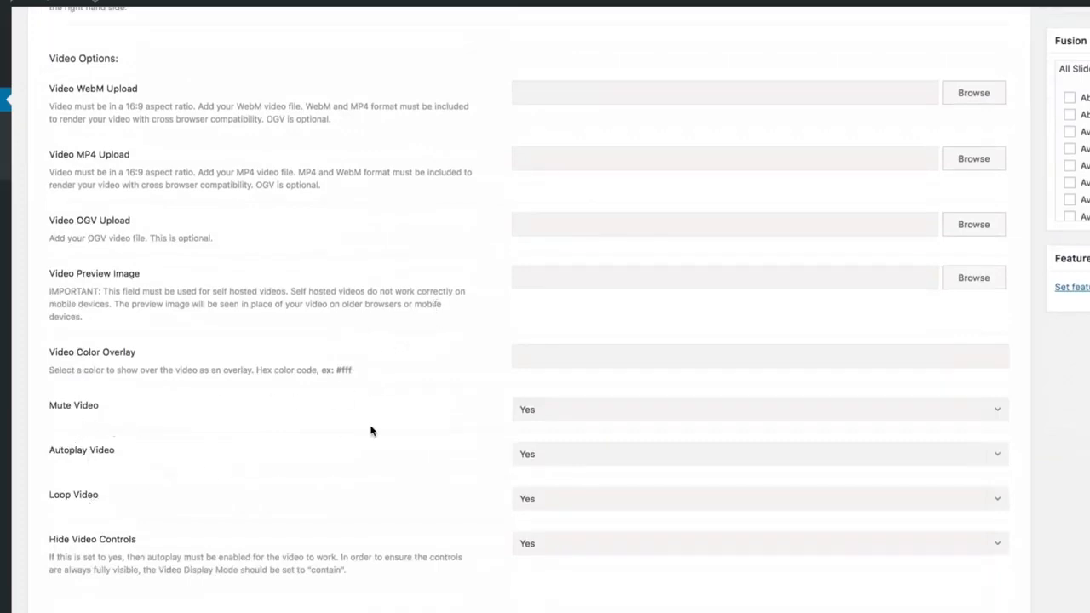
{"action": "scroll", "coordinate": [507, 416], "scroll_direction": "down", "scroll_amount": 1}
{"action": "scroll", "coordinate": [495, 412], "scroll_direction": "down", "scroll_amount": 5}
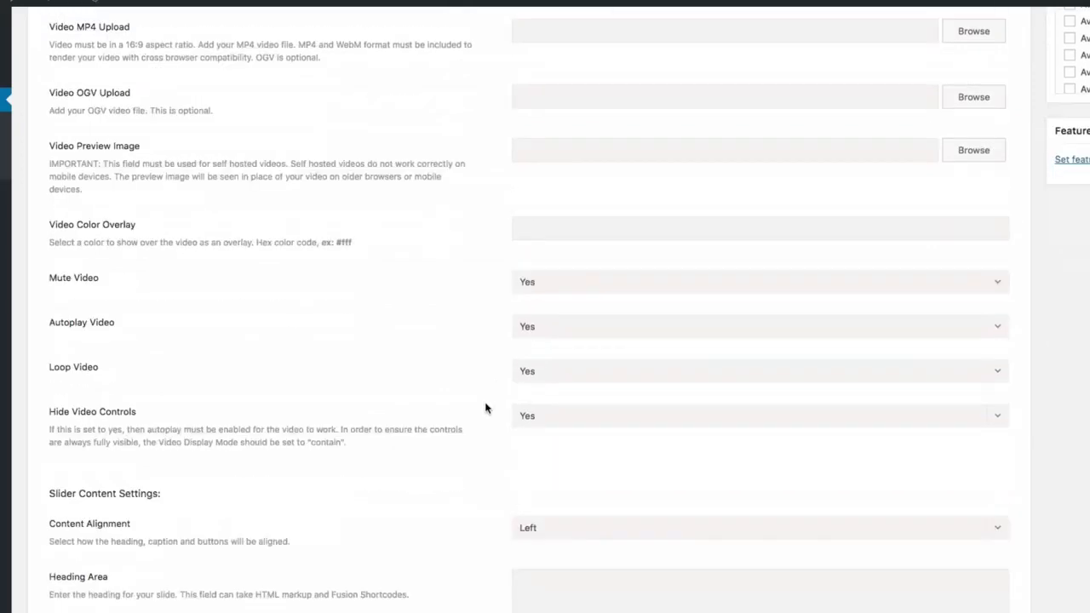
Step: Examine the slide's content settings, from content alignment and heading options to caption font size, color and background
{"action": "scroll", "coordinate": [408, 387], "scroll_direction": "down", "scroll_amount": 4}
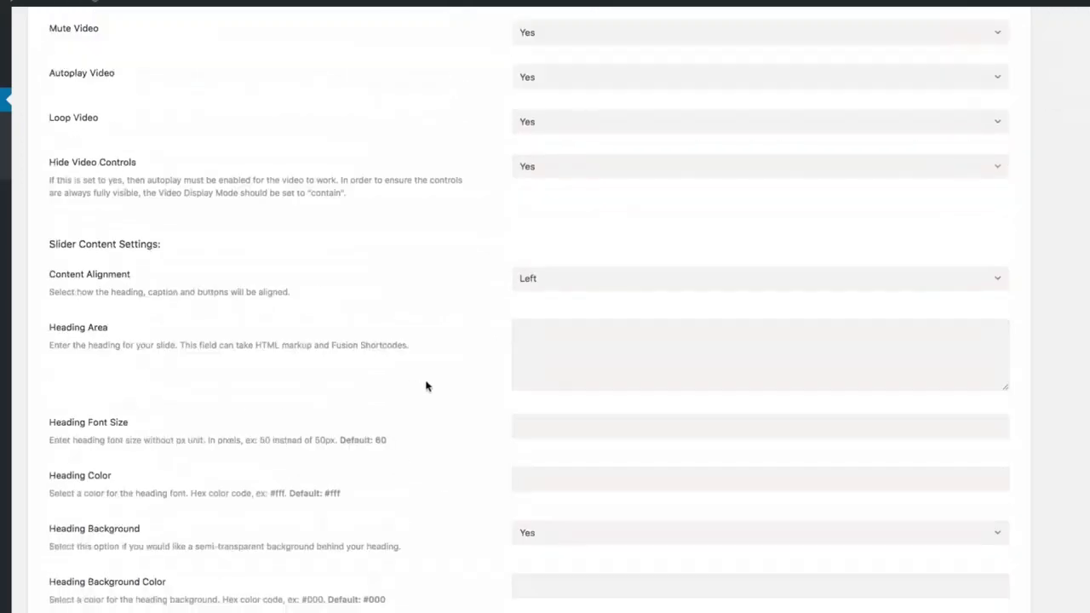
{"action": "scroll", "coordinate": [375, 411], "scroll_direction": "down", "scroll_amount": 1}
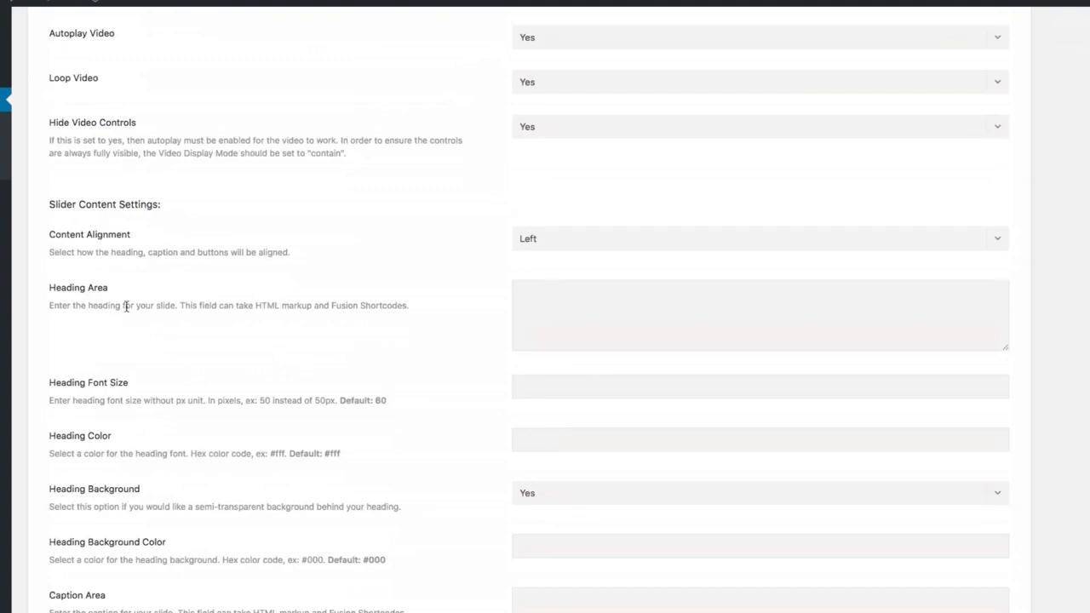
{"action": "left_click", "coordinate": [649, 332]}
{"action": "scroll", "coordinate": [415, 354], "scroll_direction": "down", "scroll_amount": 1}
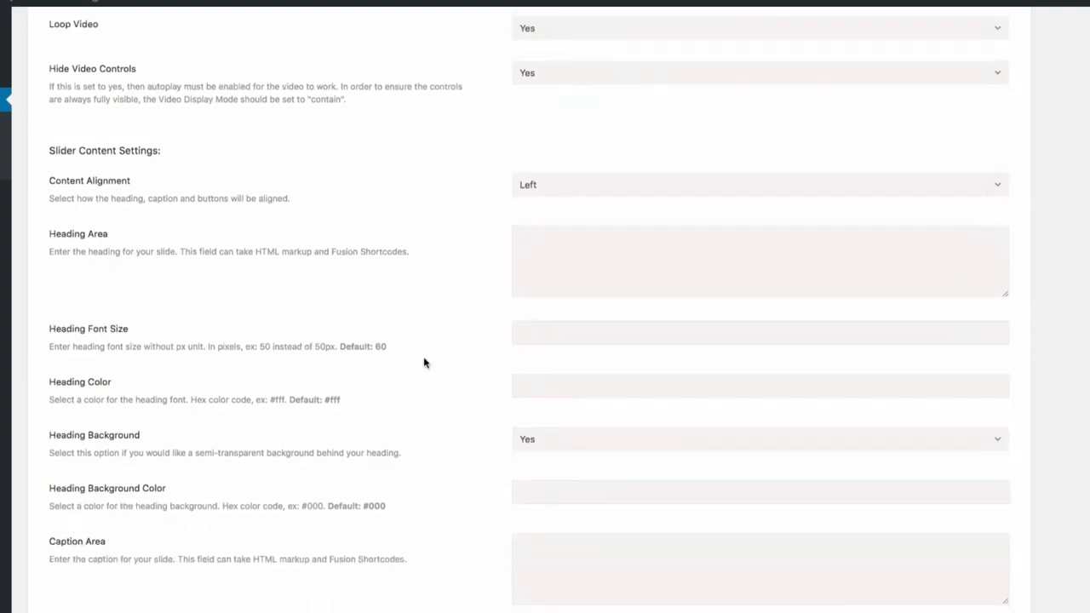
{"action": "scroll", "coordinate": [428, 358], "scroll_direction": "down", "scroll_amount": 3}
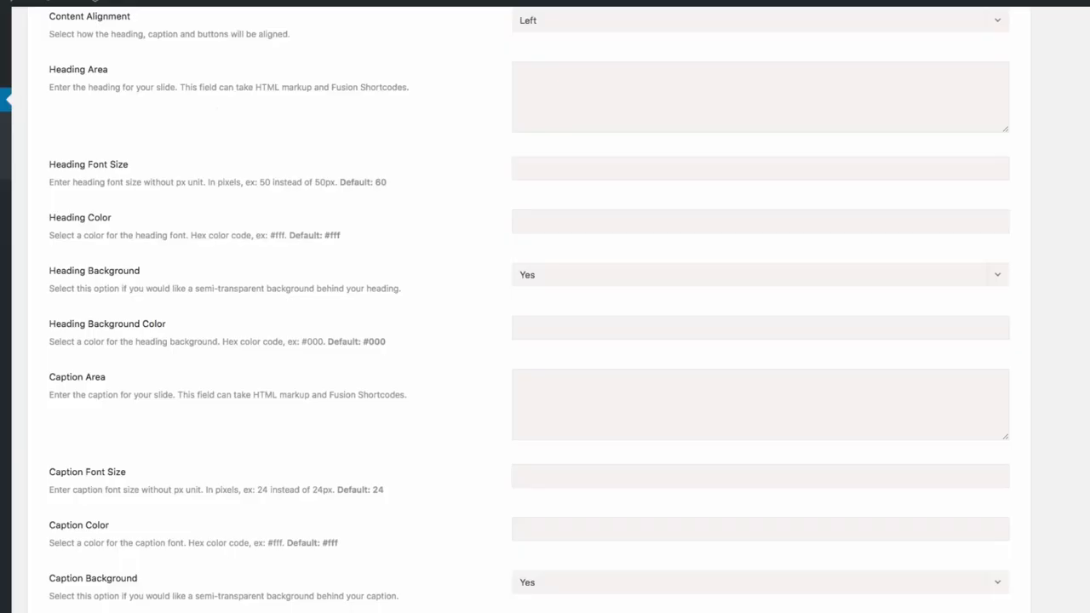
{"action": "scroll", "coordinate": [417, 430], "scroll_direction": "down", "scroll_amount": 1}
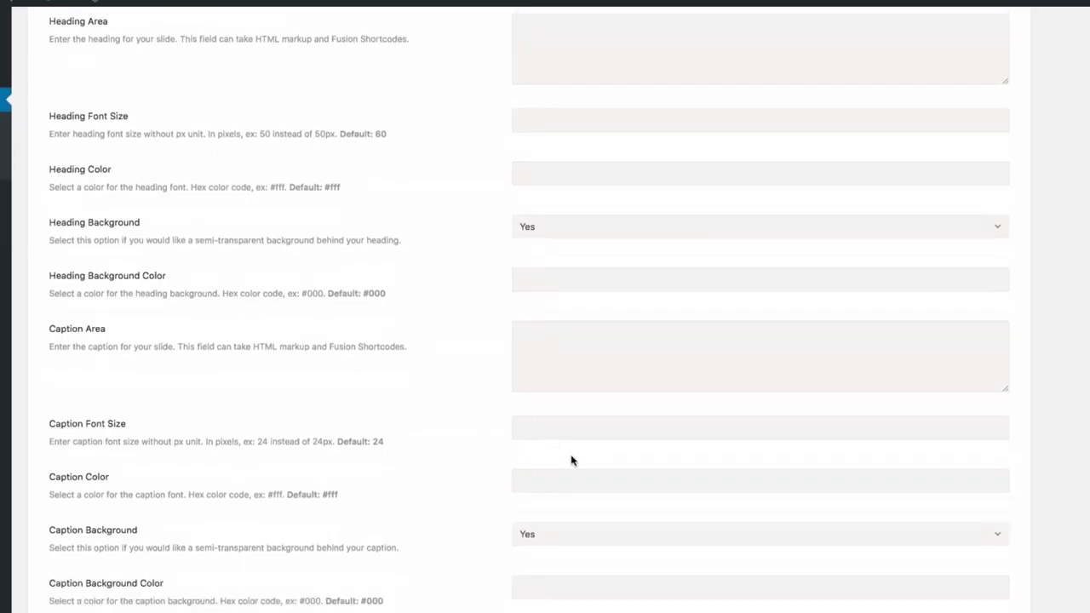
{"action": "scroll", "coordinate": [537, 423], "scroll_direction": "down", "scroll_amount": 3}
{"action": "scroll", "coordinate": [545, 360], "scroll_direction": "down", "scroll_amount": 5}
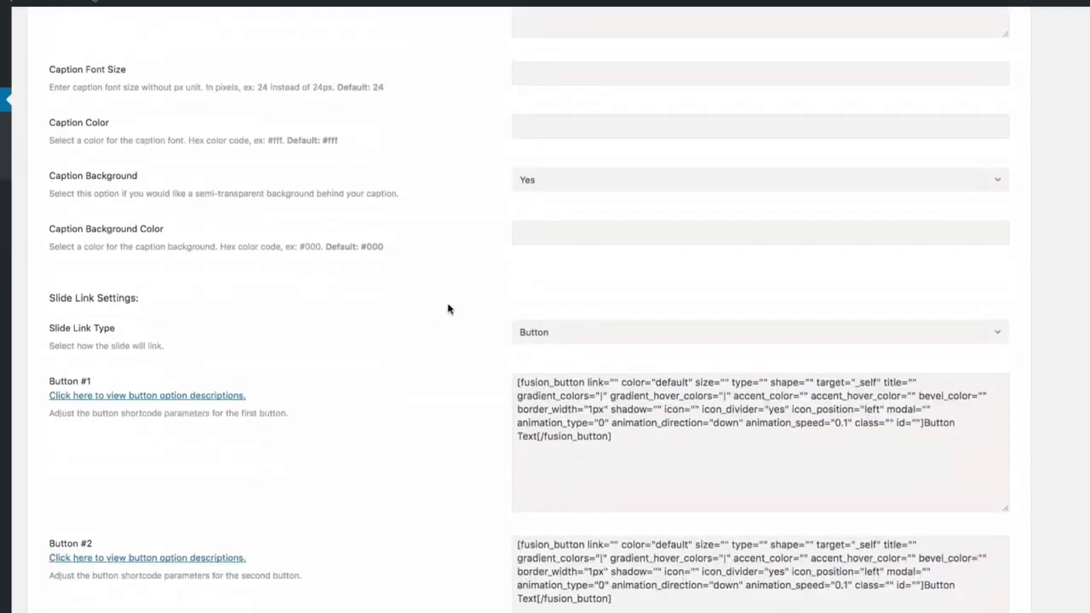
Step: Examine the slide link settings, including the Button and Full Slide link types and the two button shortcode fields
{"action": "scroll", "coordinate": [451, 311], "scroll_direction": "down", "scroll_amount": 1}
{"action": "left_click", "coordinate": [1005, 312]}
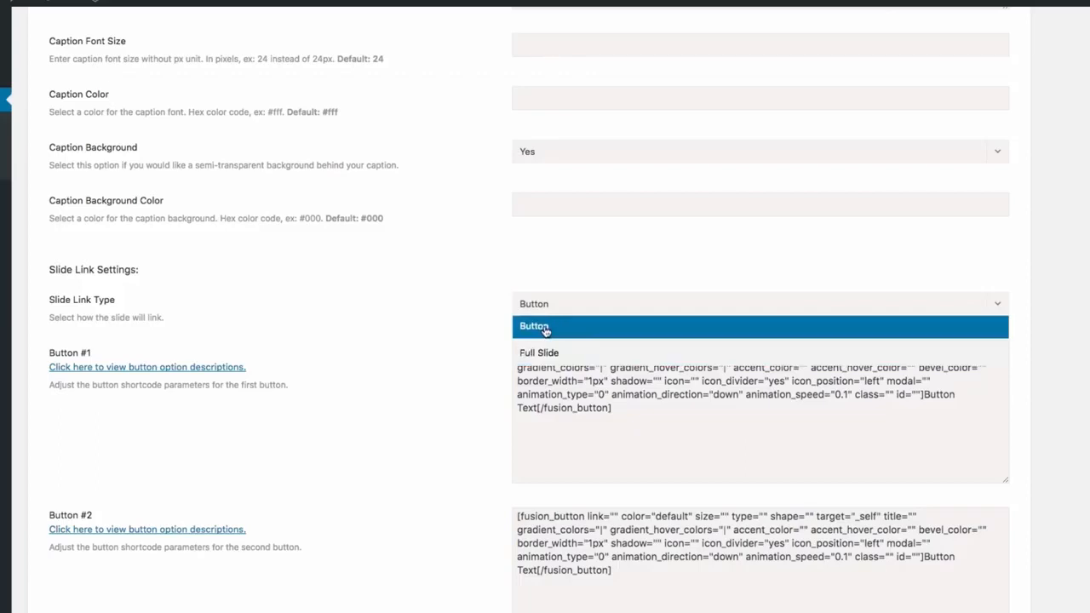
{"action": "left_click", "coordinate": [451, 338]}
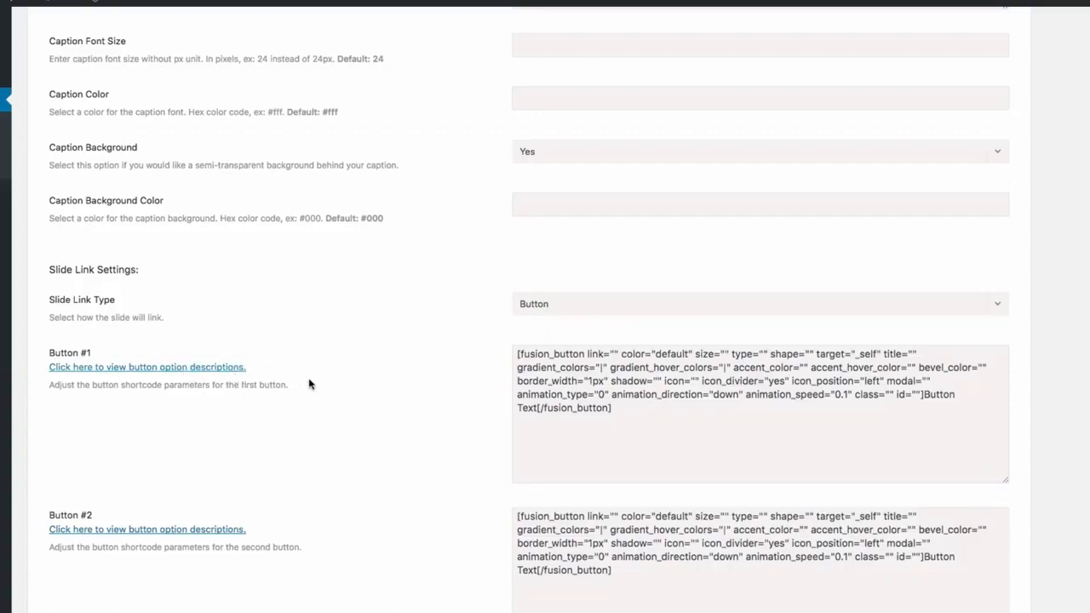
{"action": "scroll", "coordinate": [309, 384], "scroll_direction": "down", "scroll_amount": 1}
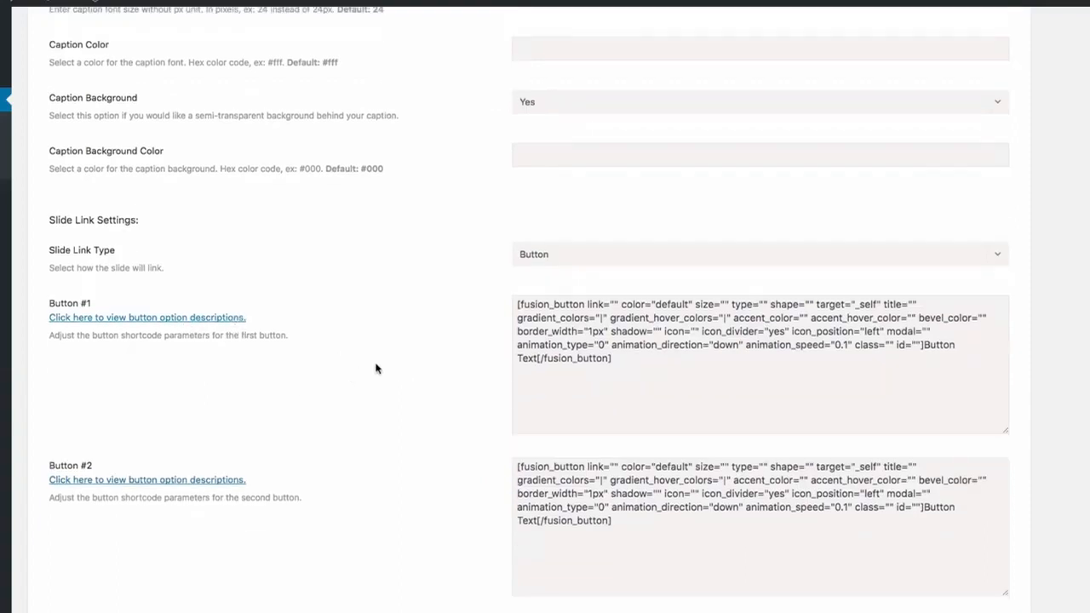
Step: Look through the list of Fusion Sliders to which the new slide can be assigned
{"action": "scroll", "coordinate": [374, 368], "scroll_direction": "up", "scroll_amount": 15}
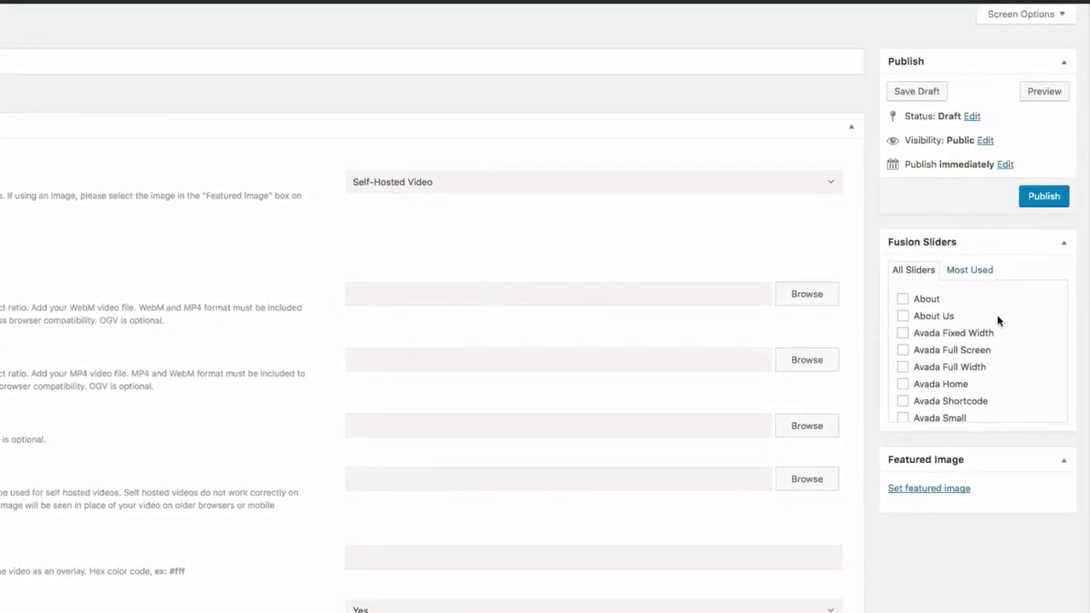
{"action": "scroll", "coordinate": [996, 332], "scroll_direction": "down", "scroll_amount": 3}
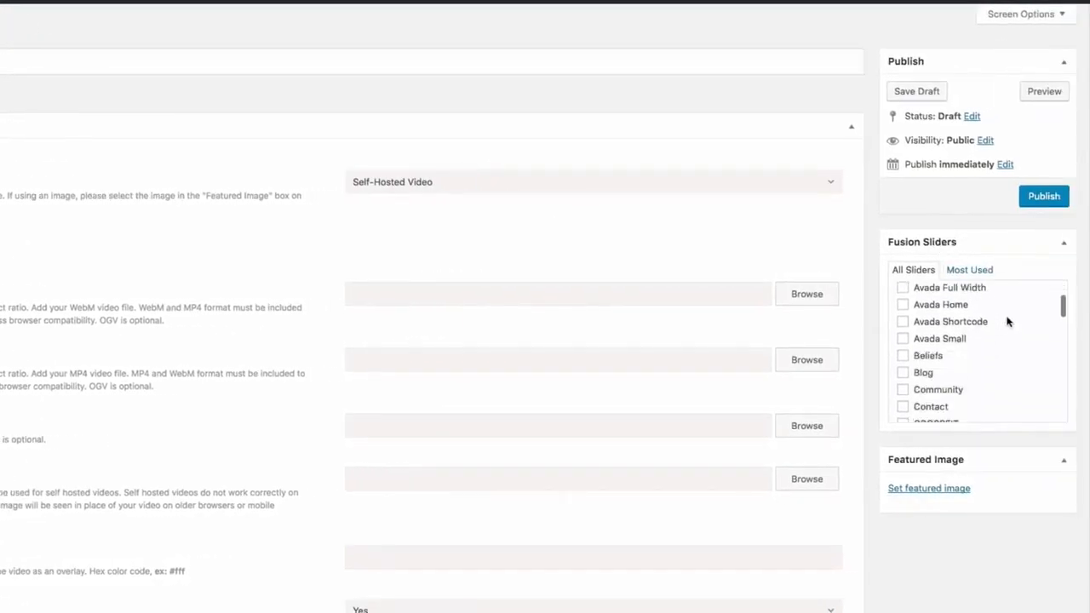
{"action": "scroll", "coordinate": [1008, 321], "scroll_direction": "up", "scroll_amount": 3}
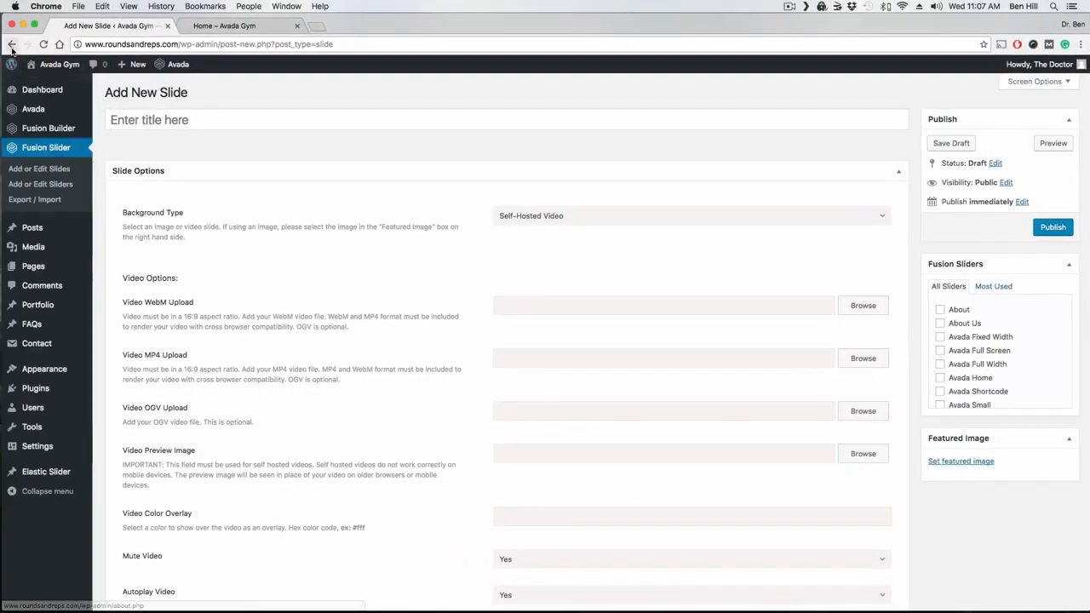
Step: Go back to the Home page editor and bring up the slider settings in Fusion Page Options
{"action": "left_click", "coordinate": [11, 44]}
{"action": "left_click", "coordinate": [11, 45]}
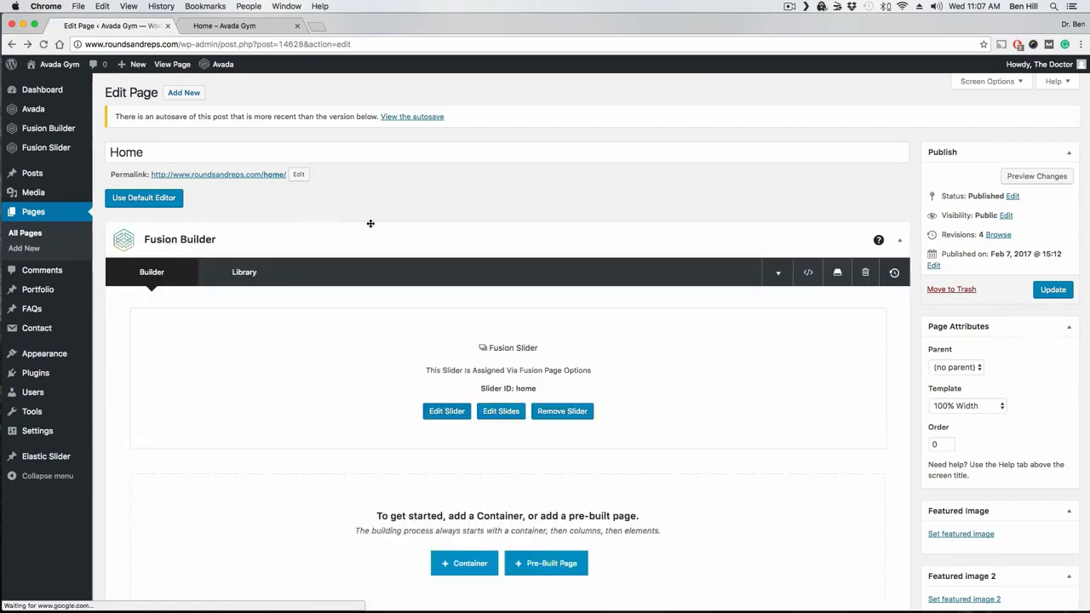
{"action": "scroll", "coordinate": [408, 230], "scroll_direction": "down", "scroll_amount": 3}
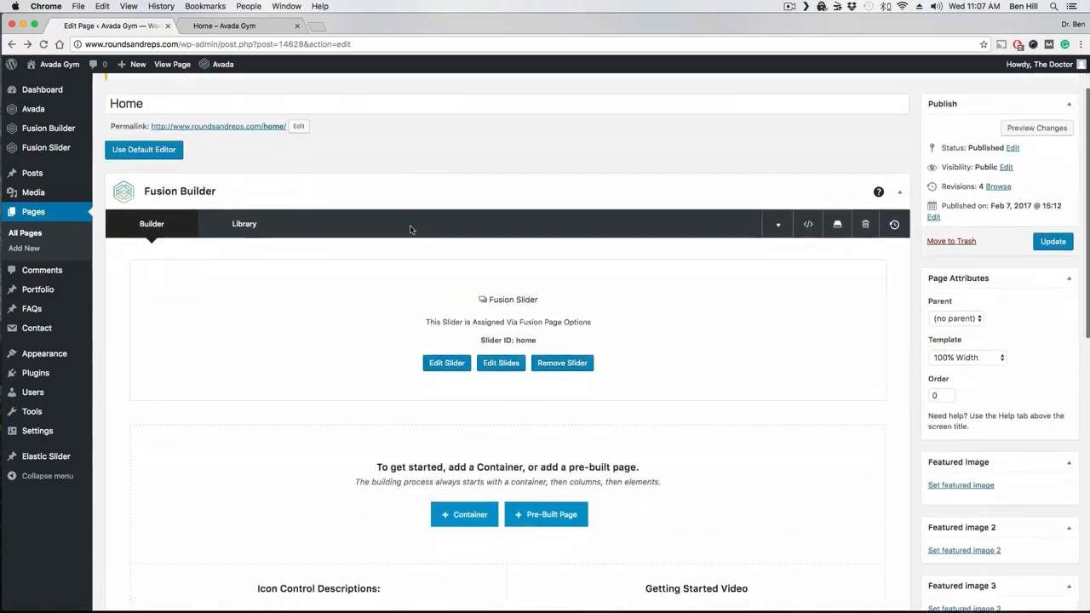
{"action": "scroll", "coordinate": [410, 230], "scroll_direction": "down", "scroll_amount": 3}
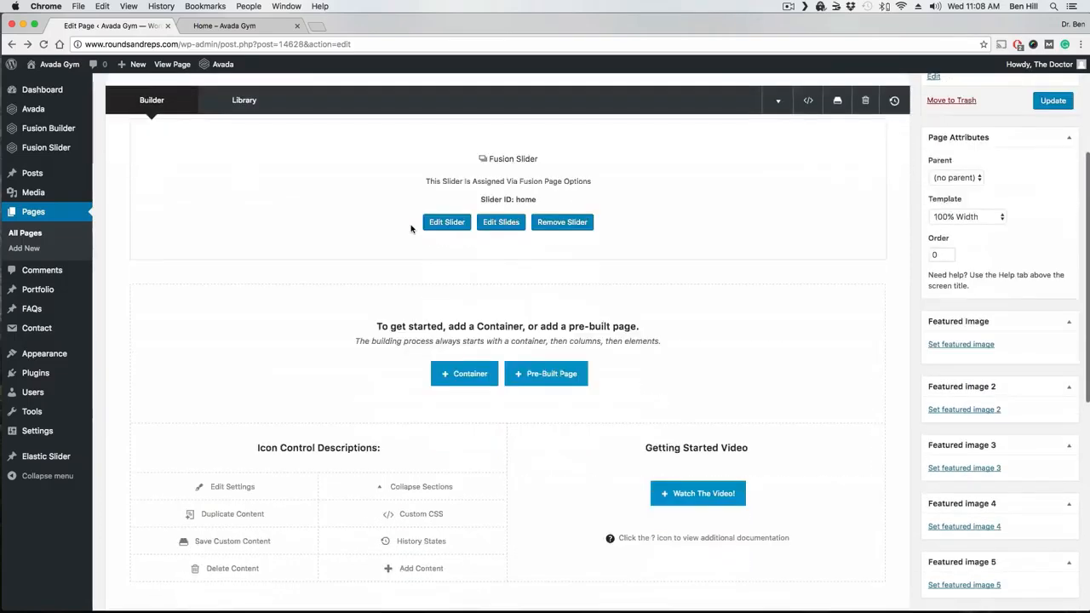
{"action": "scroll", "coordinate": [411, 228], "scroll_direction": "down", "scroll_amount": 2}
{"action": "scroll", "coordinate": [411, 228], "scroll_direction": "down", "scroll_amount": 3}
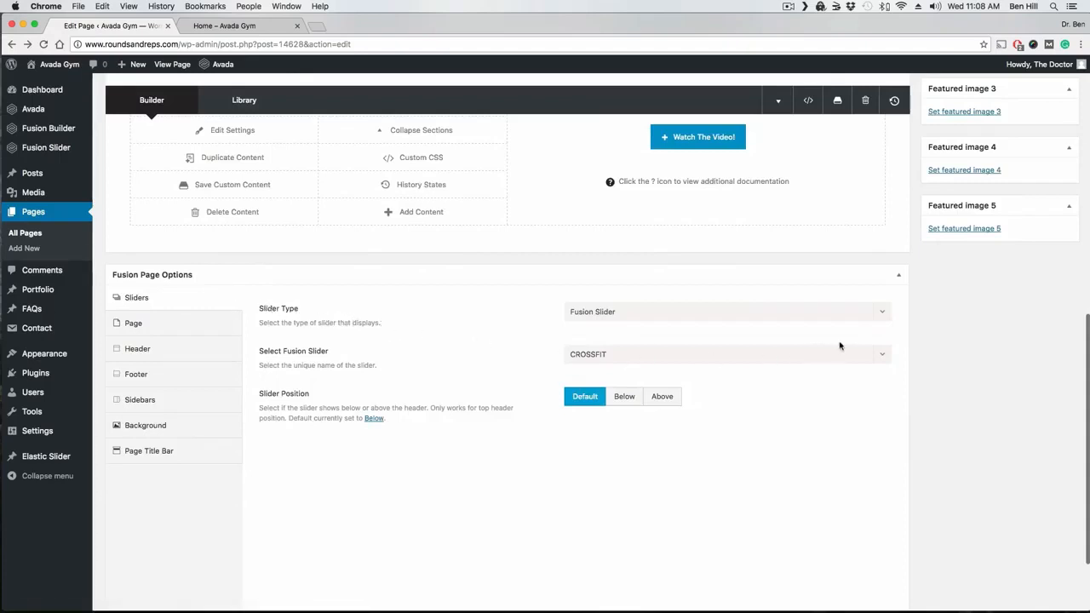
Step: Review the slider types and Fusion sliders available for the Home page, keeping Fusion Slider as the type
{"action": "left_click", "coordinate": [883, 317]}
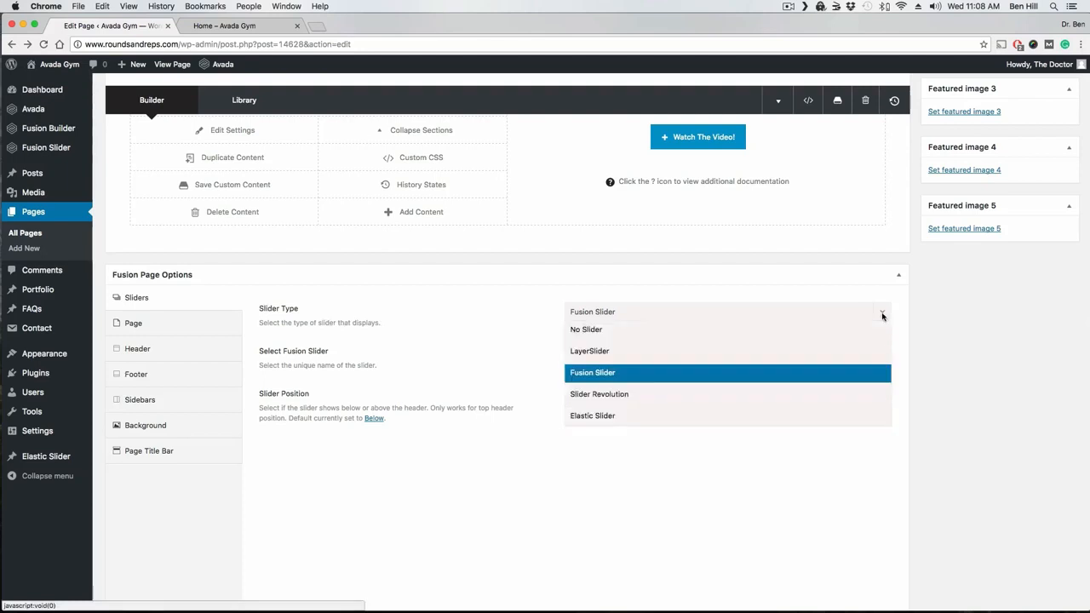
{"action": "left_click", "coordinate": [613, 378]}
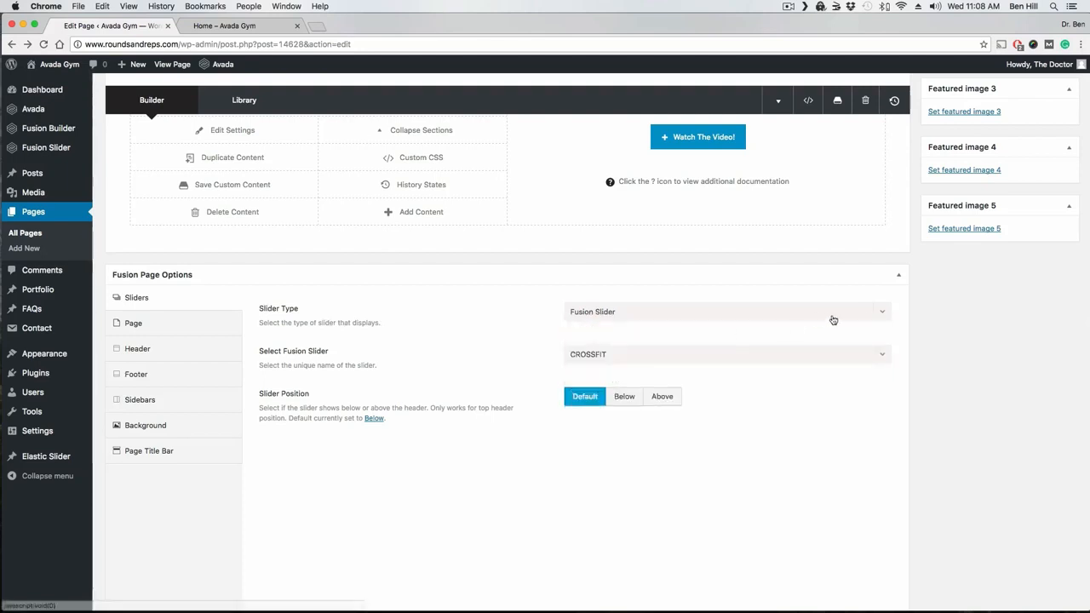
{"action": "left_click", "coordinate": [879, 315]}
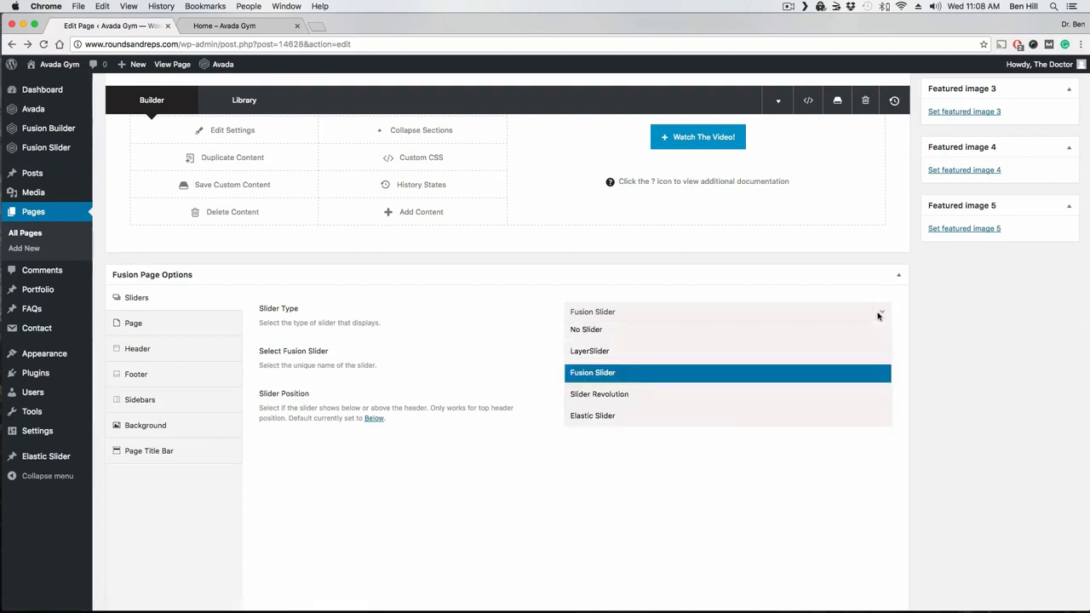
{"action": "left_click", "coordinate": [611, 377]}
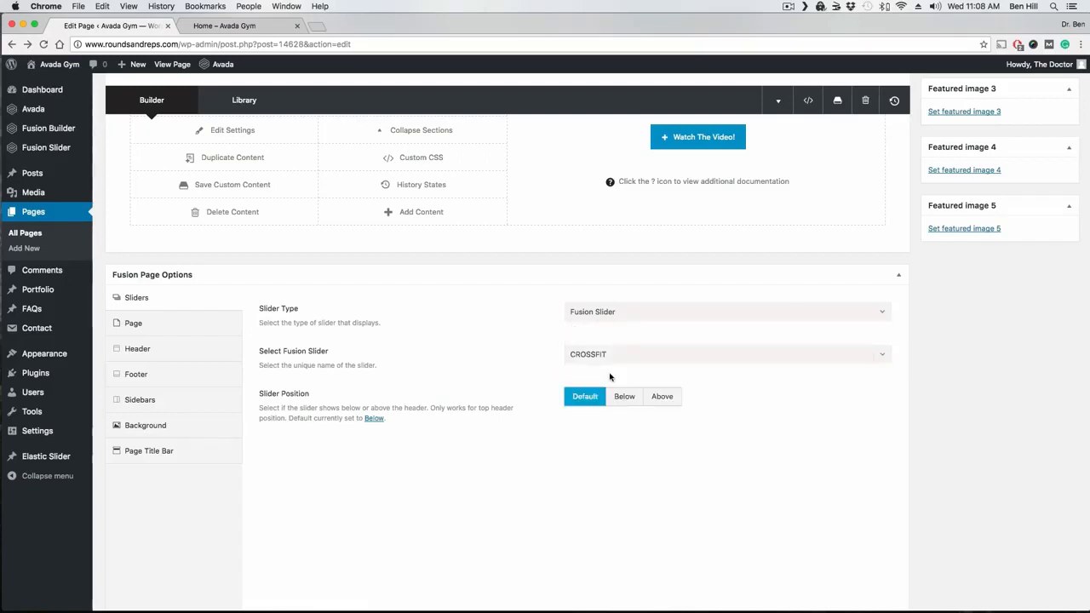
{"action": "left_click", "coordinate": [886, 360]}
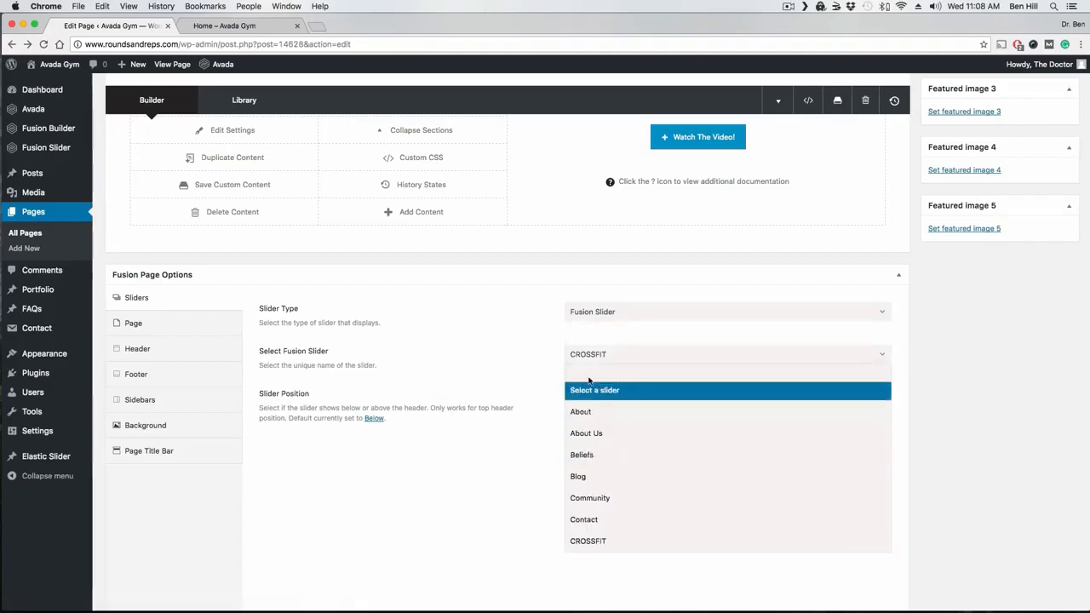
{"action": "left_click", "coordinate": [528, 357]}
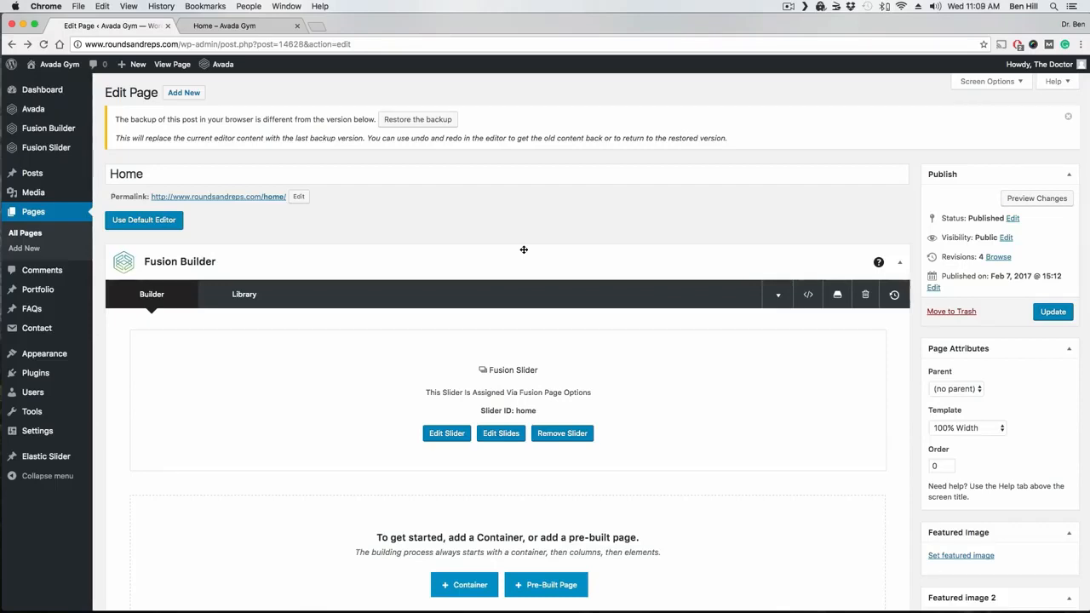
Step: Open the WordPress menu editor and add the Blog and Home pages to Main Menu
{"action": "left_click", "coordinate": [260, 27]}
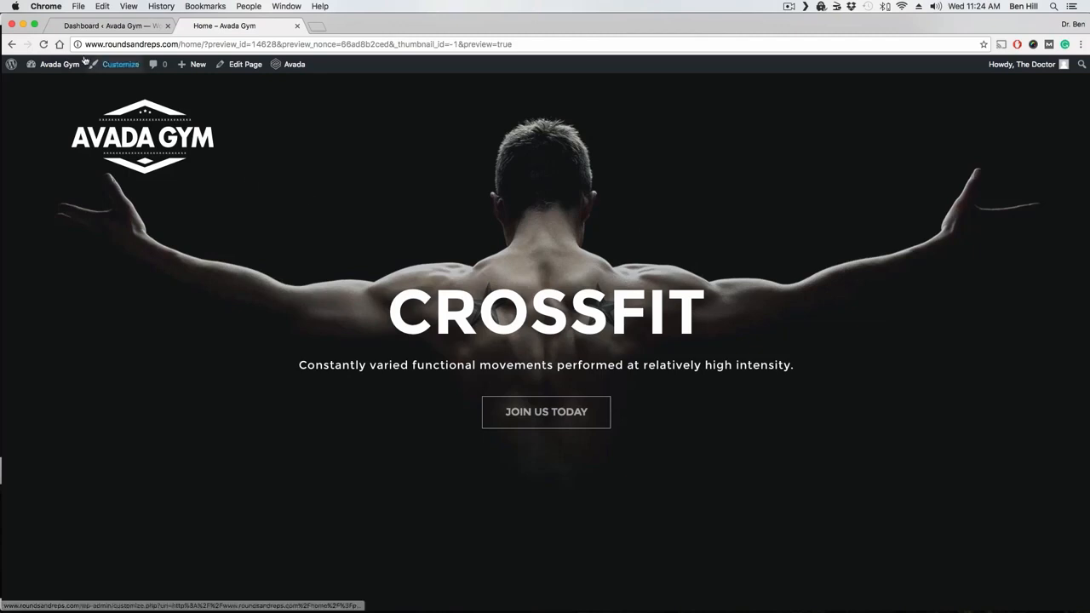
{"action": "left_click", "coordinate": [115, 26]}
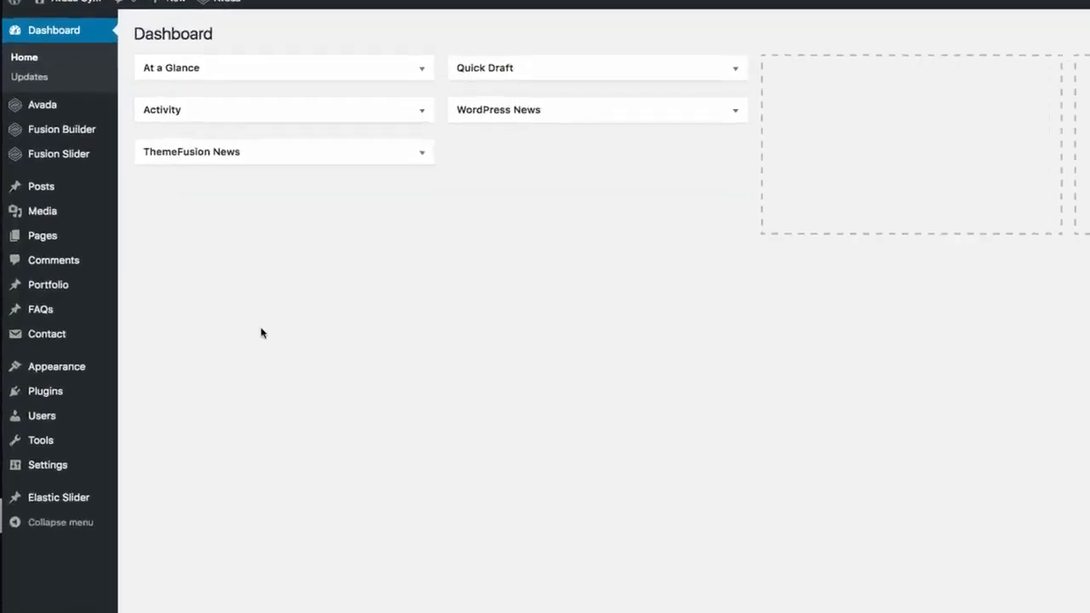
{"action": "mouse_move", "coordinate": [86, 363]}
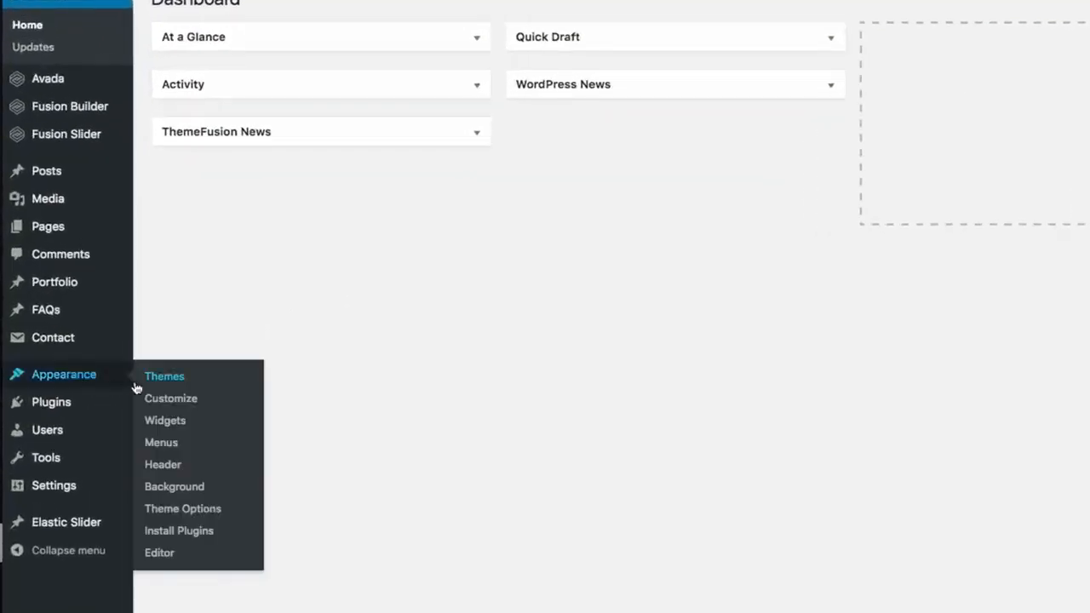
{"action": "left_click", "coordinate": [161, 443]}
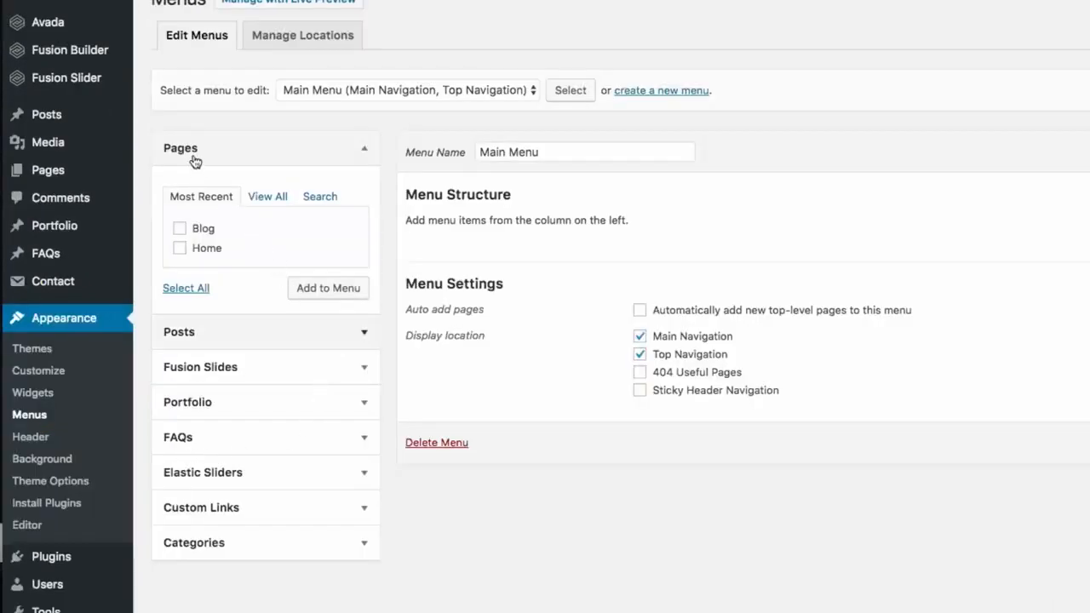
{"action": "left_click", "coordinate": [181, 250]}
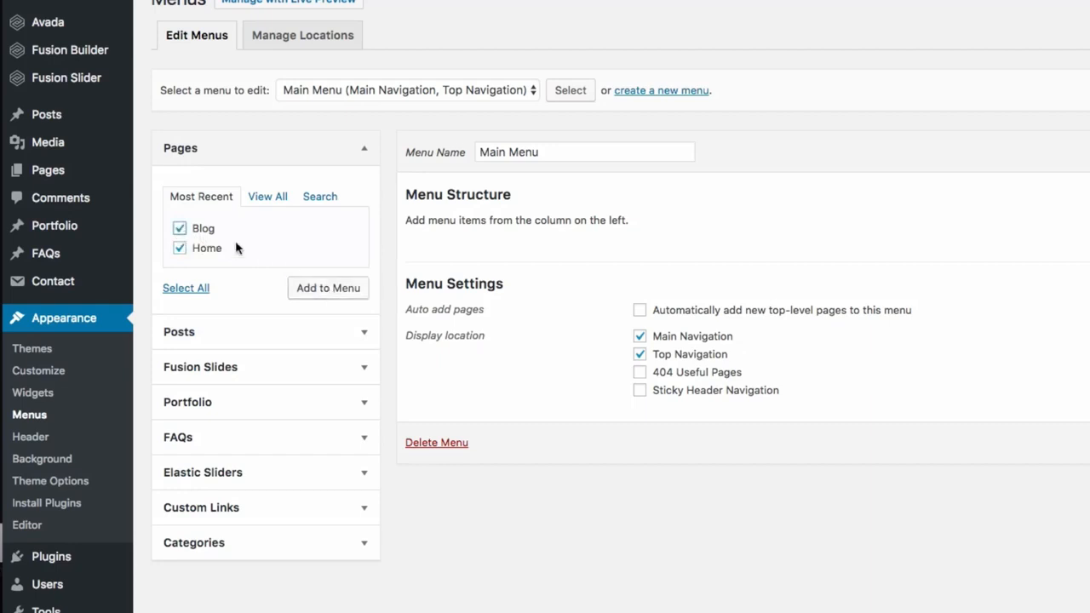
{"action": "left_click", "coordinate": [325, 293]}
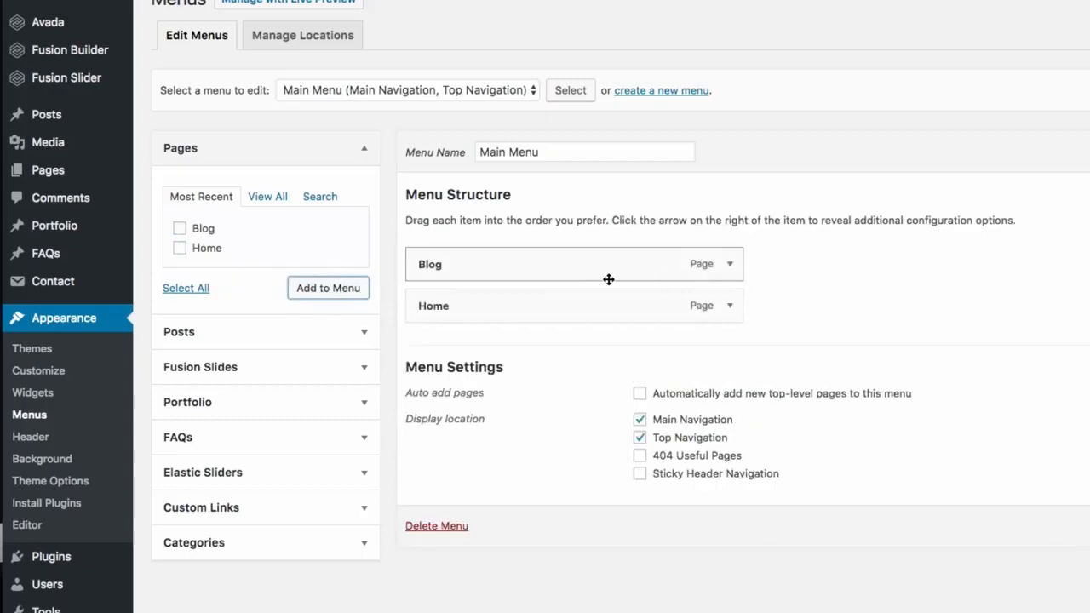
Step: Examine the Blog menu item's settings, such as navigation label, first level style, icon and Fusion Mega Menu option
{"action": "left_click", "coordinate": [730, 270]}
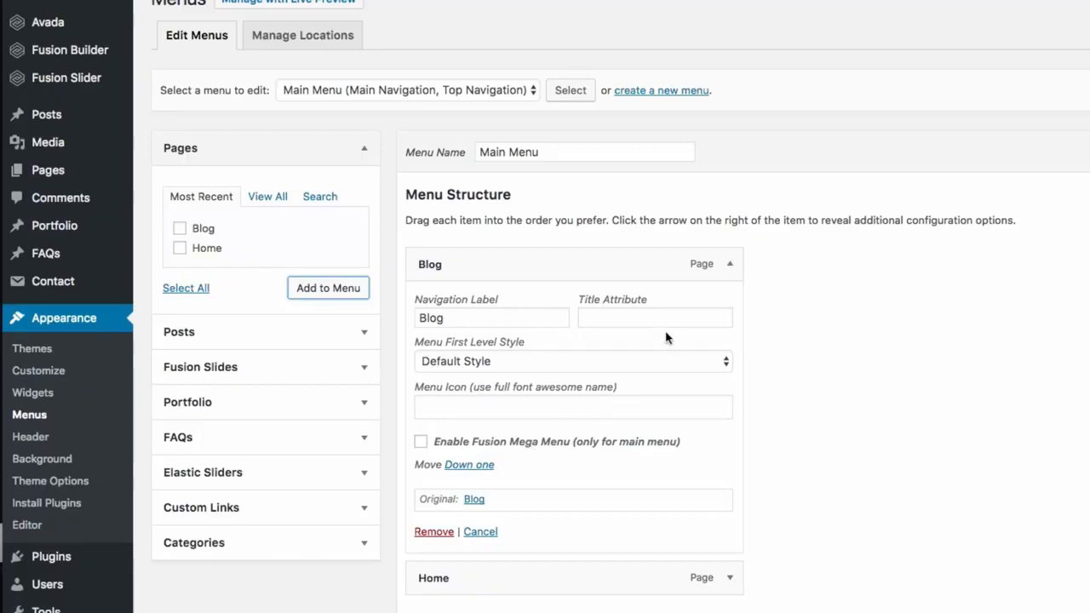
{"action": "left_click", "coordinate": [731, 269]}
{"action": "left_click", "coordinate": [731, 269]}
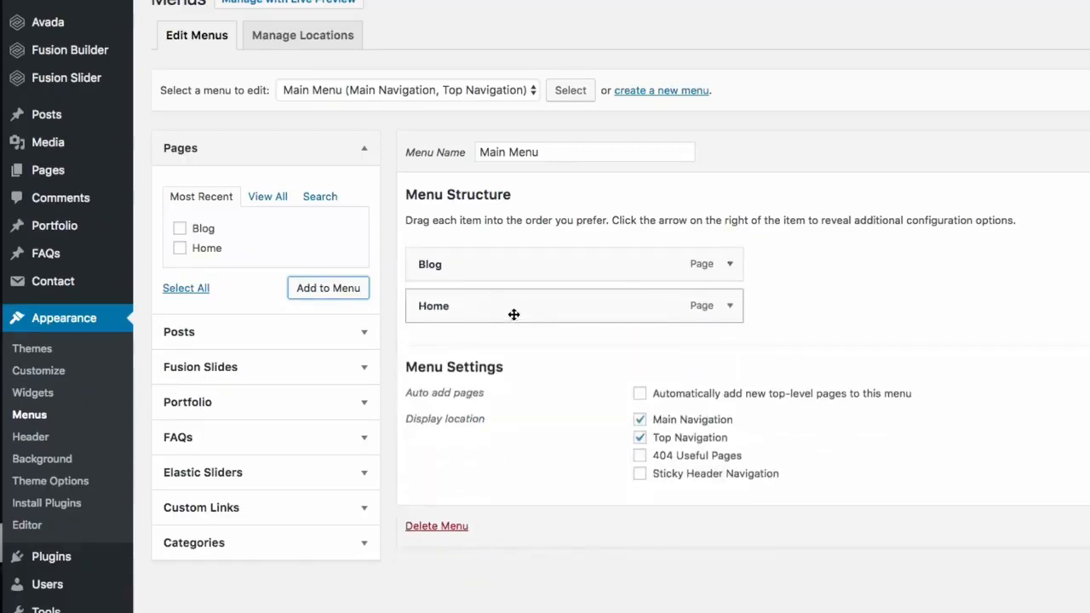
Step: Try Home as a sub item of Blog, place it above Blog at the top level, and save the menu
{"action": "left_click_drag", "start_coordinate": [512, 313], "coordinate": [546, 312]}
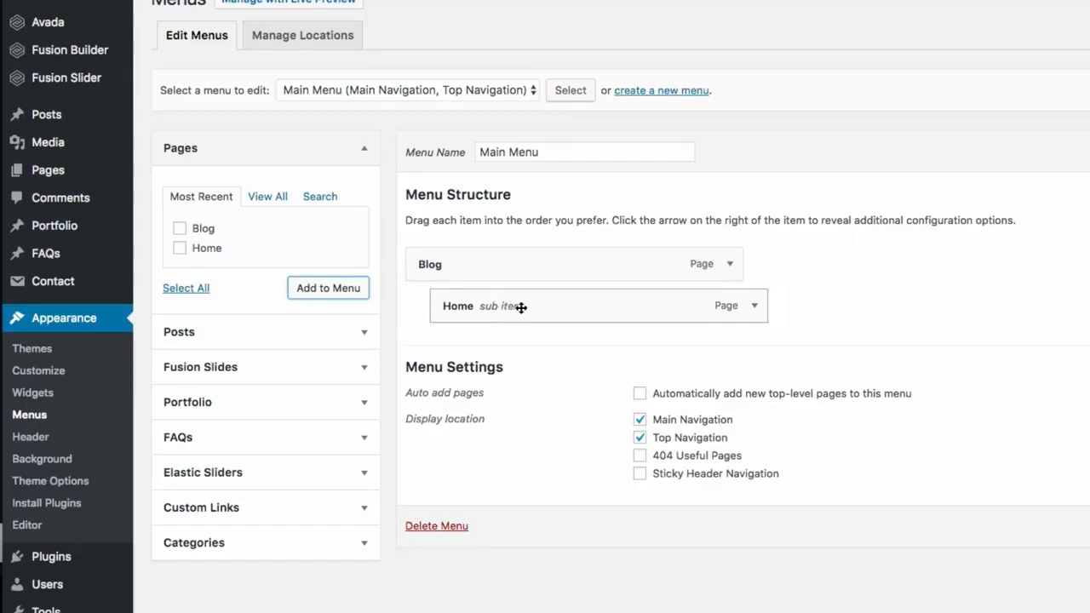
{"action": "left_click_drag", "start_coordinate": [518, 307], "coordinate": [486, 253]}
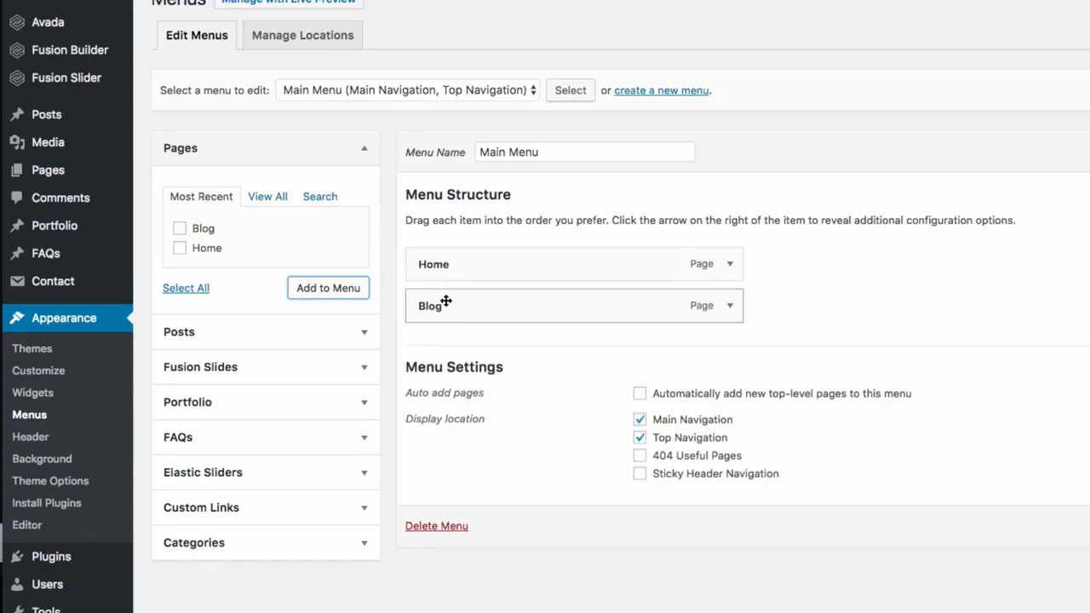
{"action": "left_click", "coordinate": [640, 437]}
{"action": "left_click", "coordinate": [641, 438]}
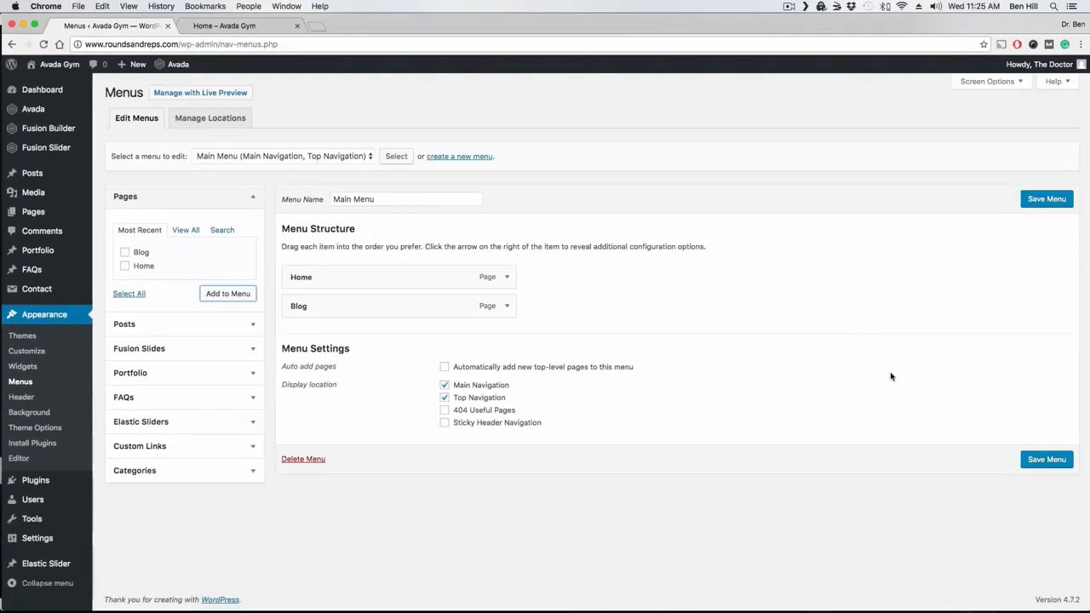
{"action": "left_click", "coordinate": [1047, 460]}
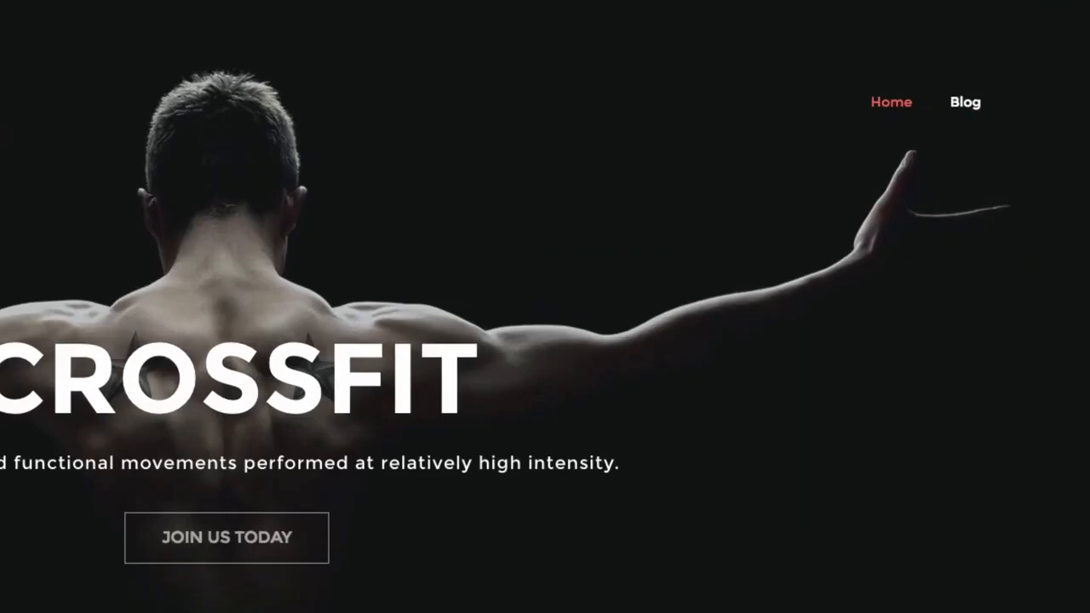
Step: Open the Header Content settings in Avada's Theme Options and look over the available header layouts
{"action": "left_click", "coordinate": [137, 29]}
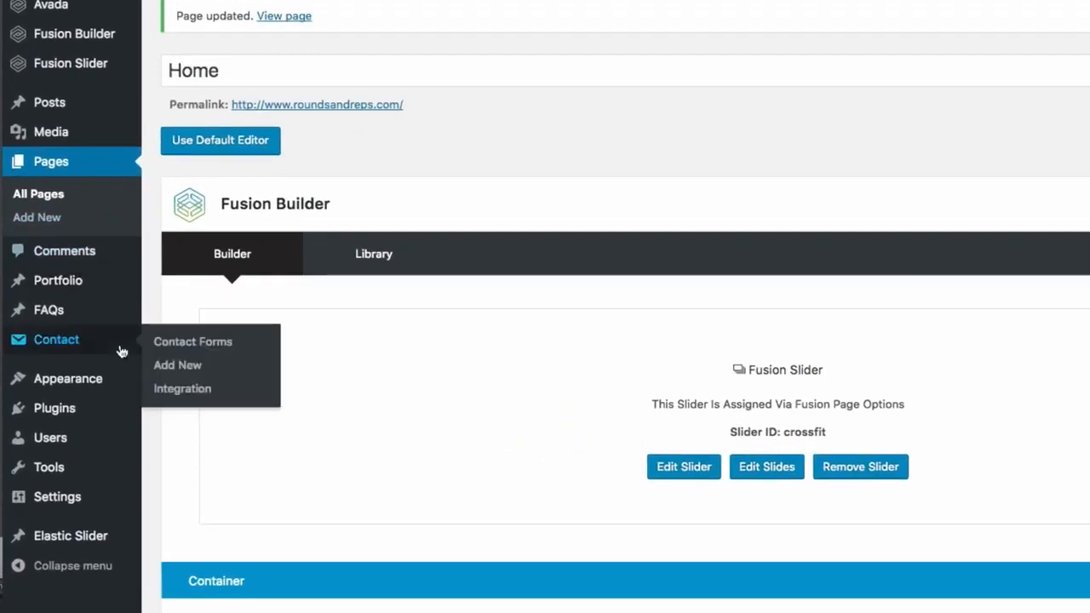
{"action": "mouse_move", "coordinate": [51, 353]}
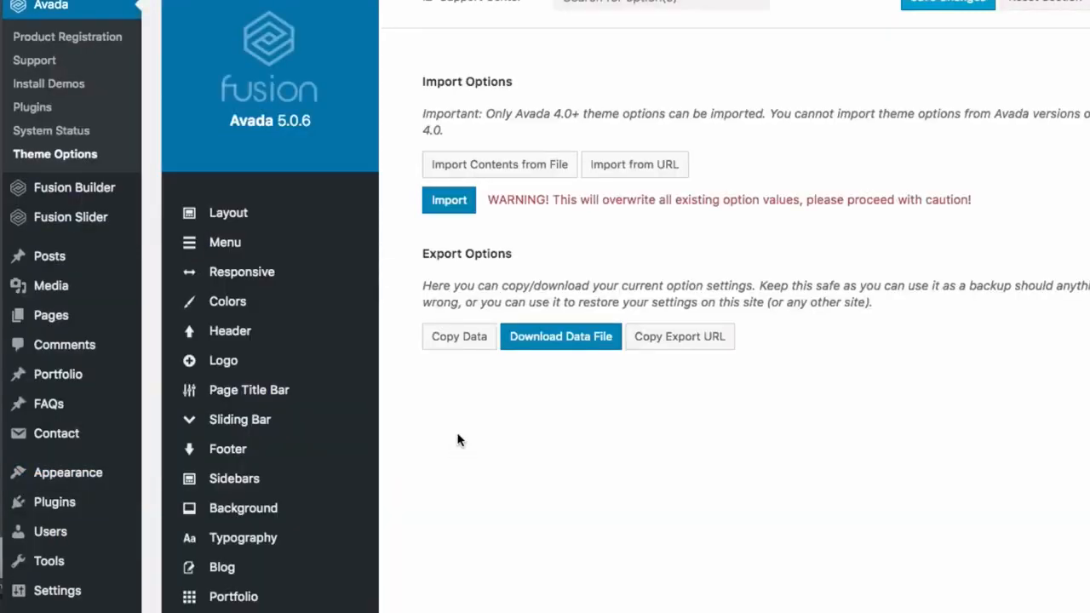
{"action": "left_click", "coordinate": [231, 337]}
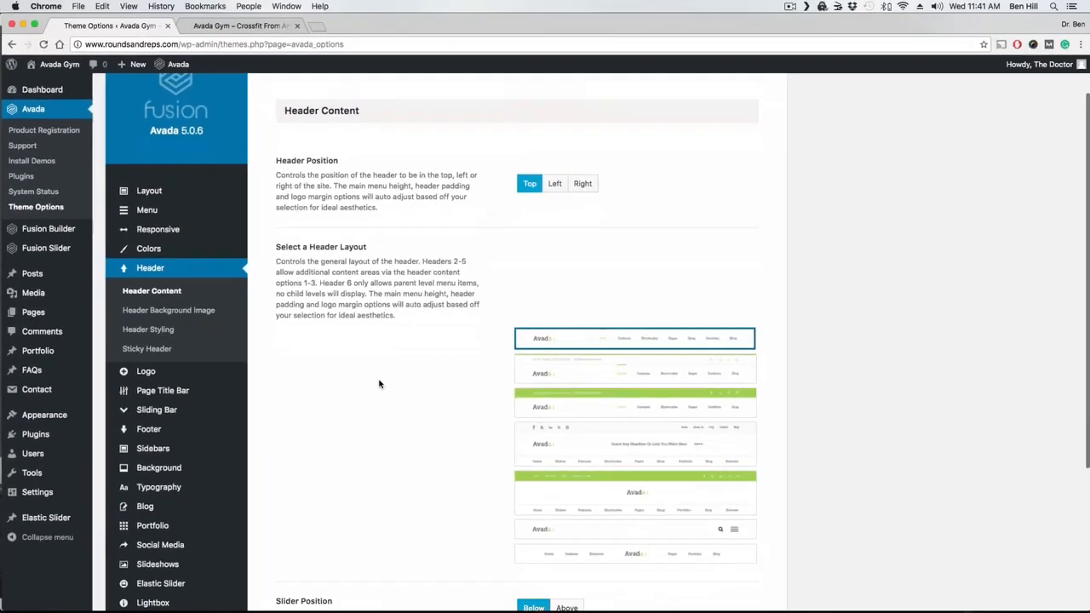
{"action": "scroll", "coordinate": [569, 416], "scroll_direction": "down", "scroll_amount": 3}
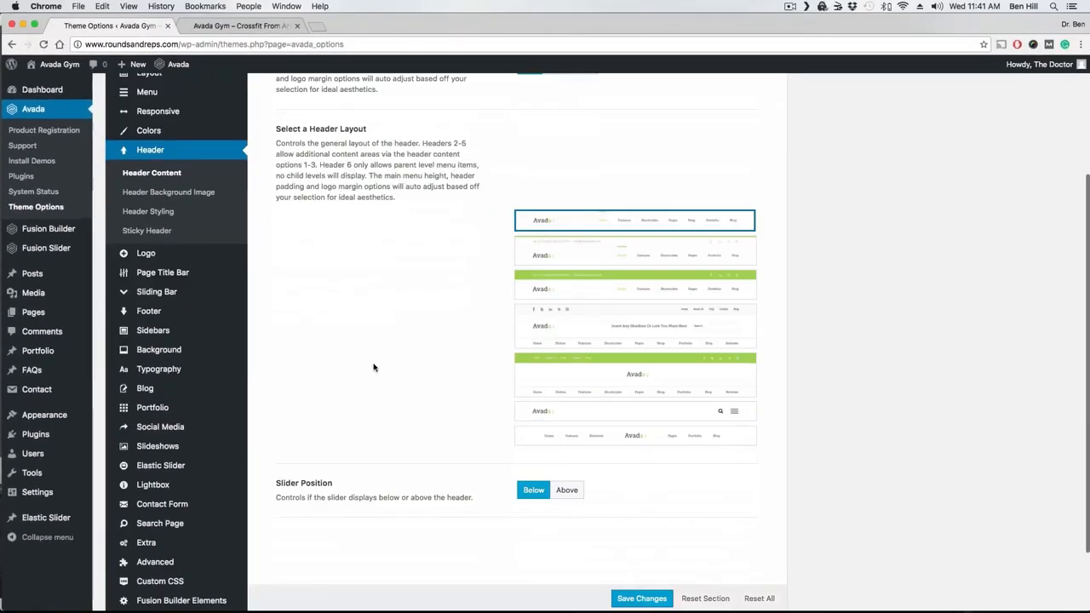
{"action": "scroll", "coordinate": [373, 366], "scroll_direction": "up", "scroll_amount": 2}
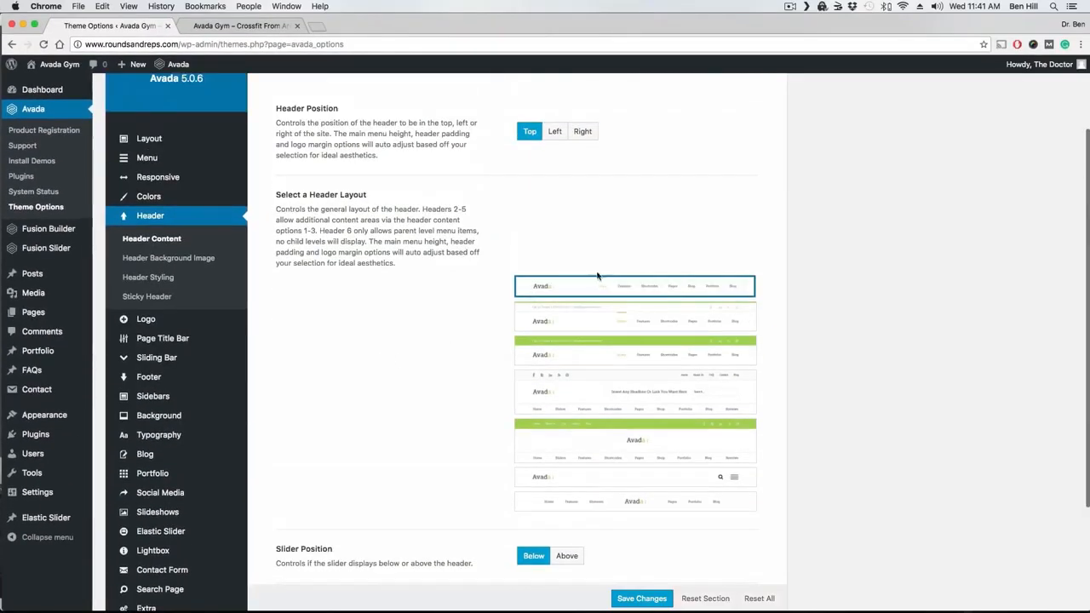
Step: Choose the header layout with the logo centred between the menu items, save it, and reload the home page preview
{"action": "mouse_move", "coordinate": [584, 288]}
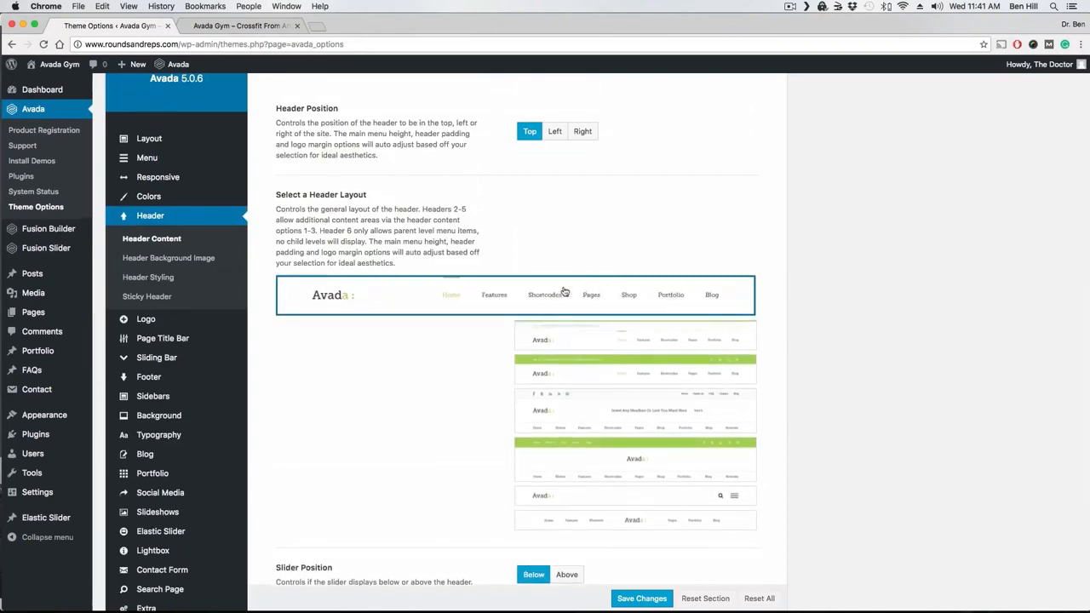
{"action": "scroll", "coordinate": [423, 331], "scroll_direction": "down", "scroll_amount": 1}
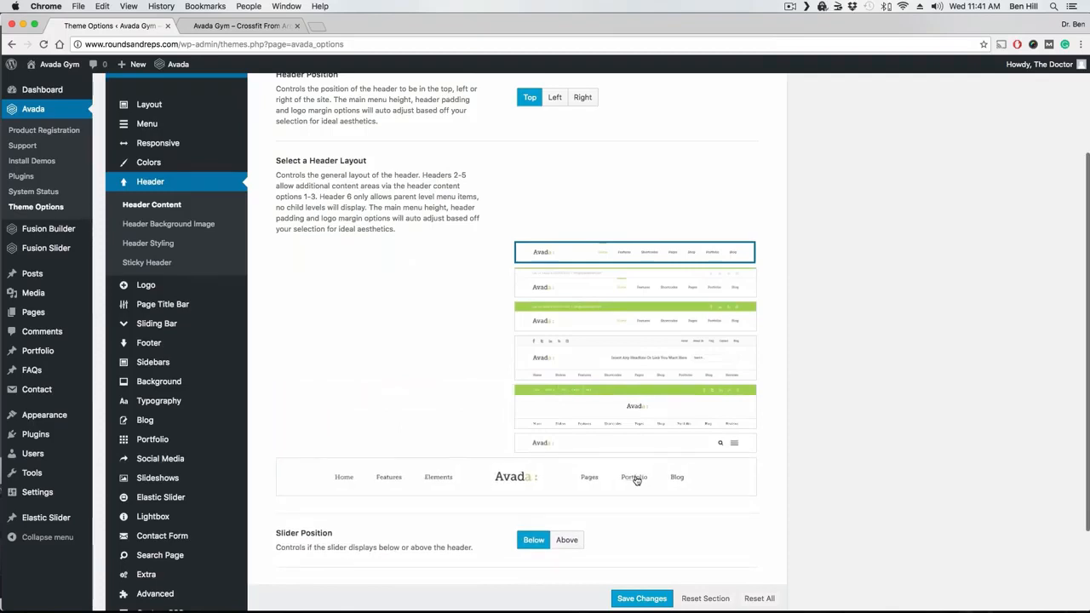
{"action": "left_click", "coordinate": [634, 482]}
{"action": "scroll", "coordinate": [428, 347], "scroll_direction": "down", "scroll_amount": 1}
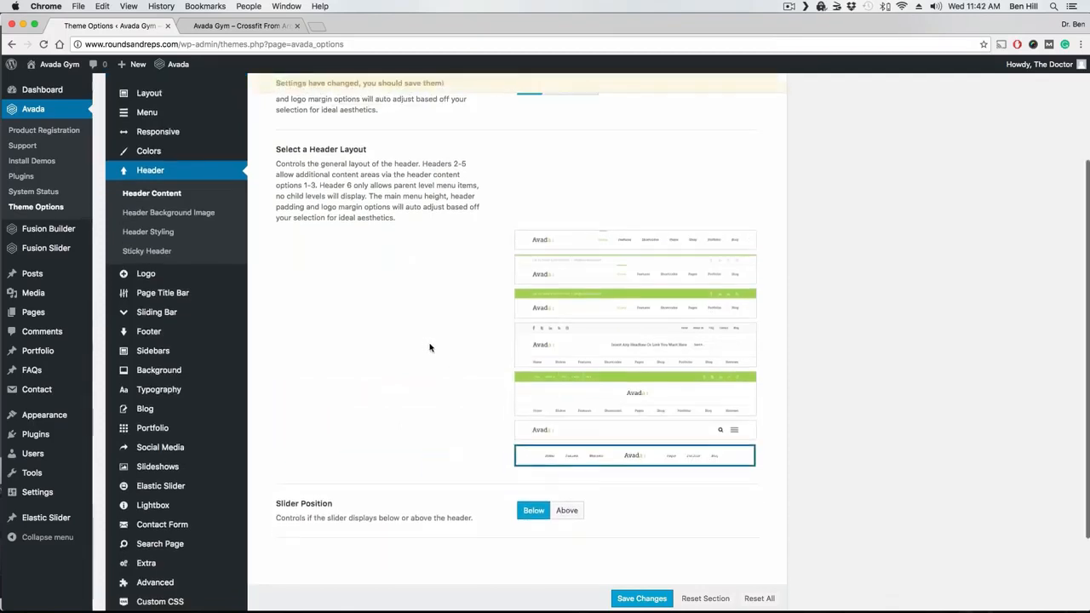
{"action": "left_click", "coordinate": [648, 601]}
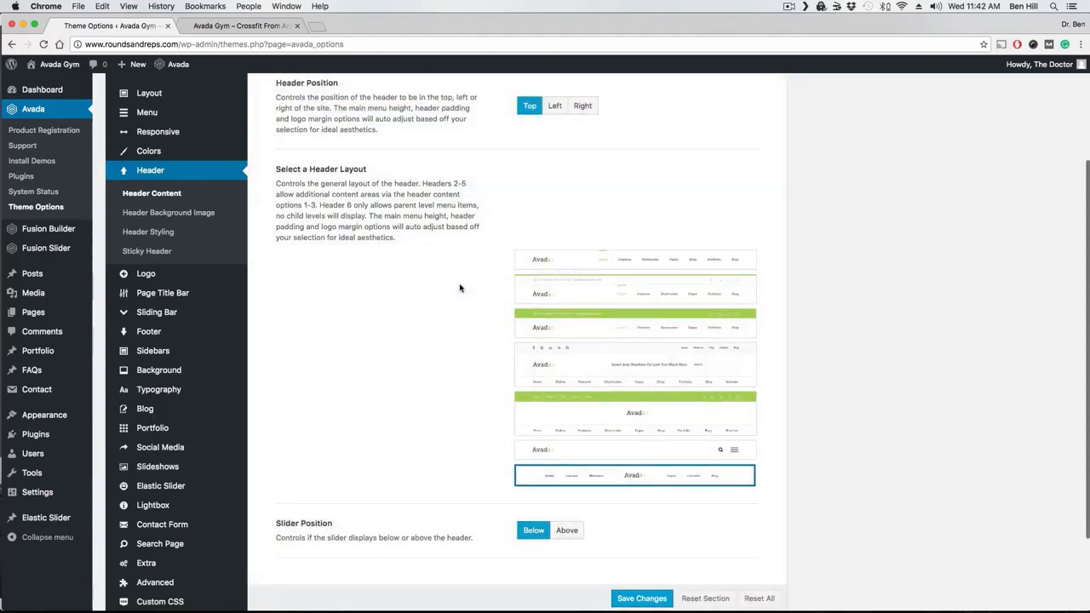
{"action": "left_click", "coordinate": [256, 29]}
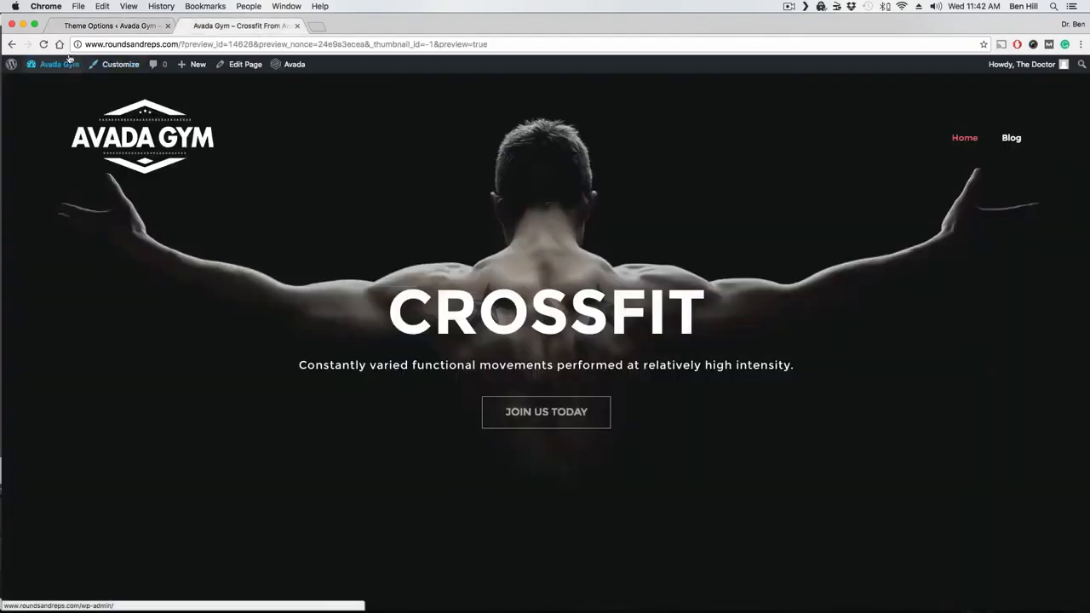
{"action": "left_click", "coordinate": [44, 45]}
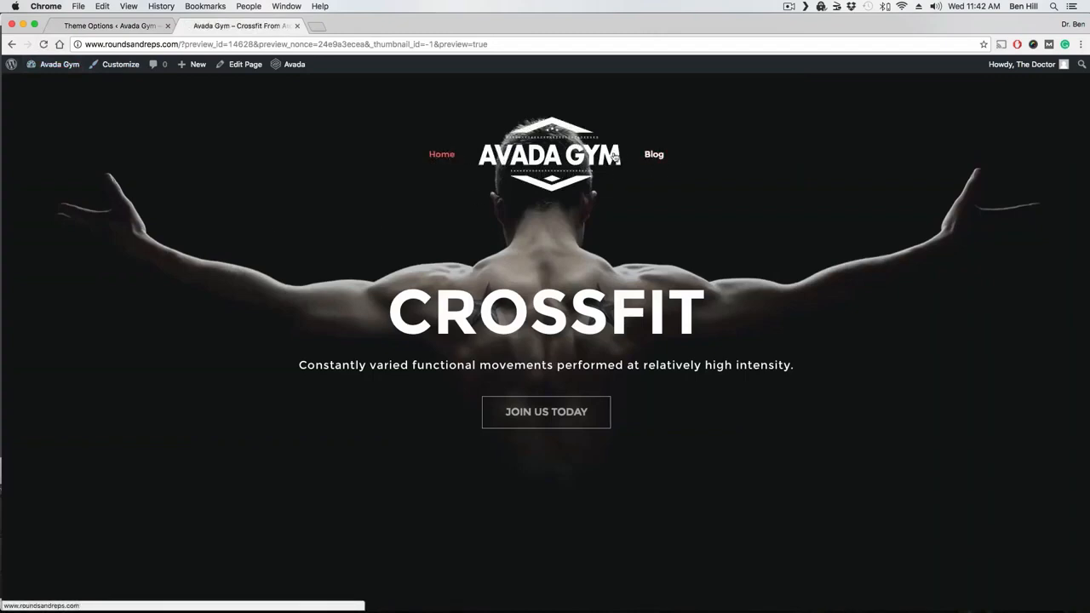
Step: Return to Theme Options and look through the Header Background Image, Header Styling and Sticky Header settings
{"action": "left_click", "coordinate": [127, 26]}
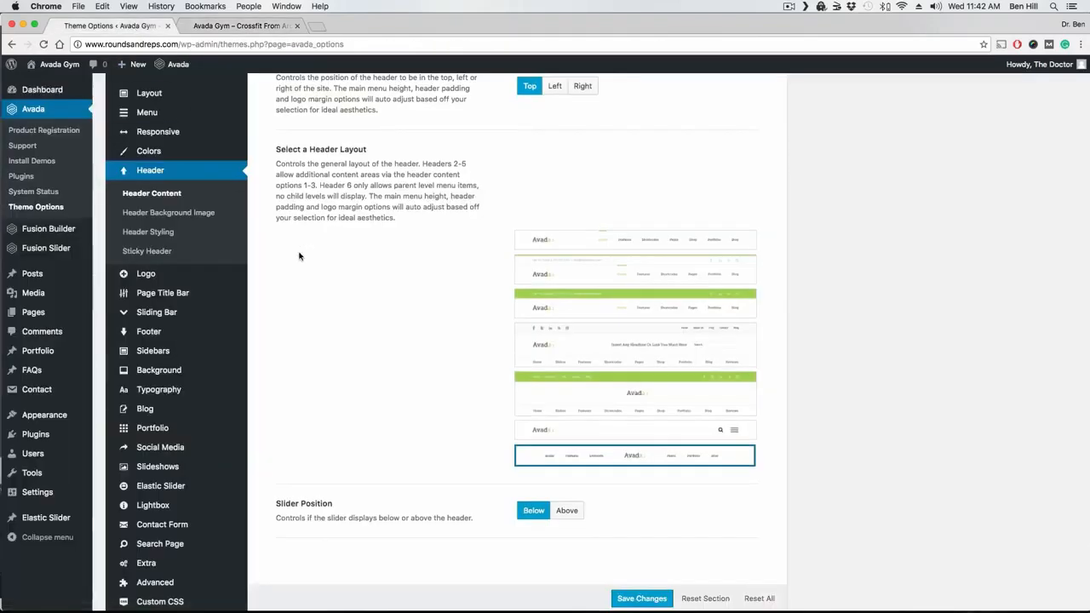
{"action": "left_click", "coordinate": [203, 217]}
{"action": "scroll", "coordinate": [401, 292], "scroll_direction": "up", "scroll_amount": 3}
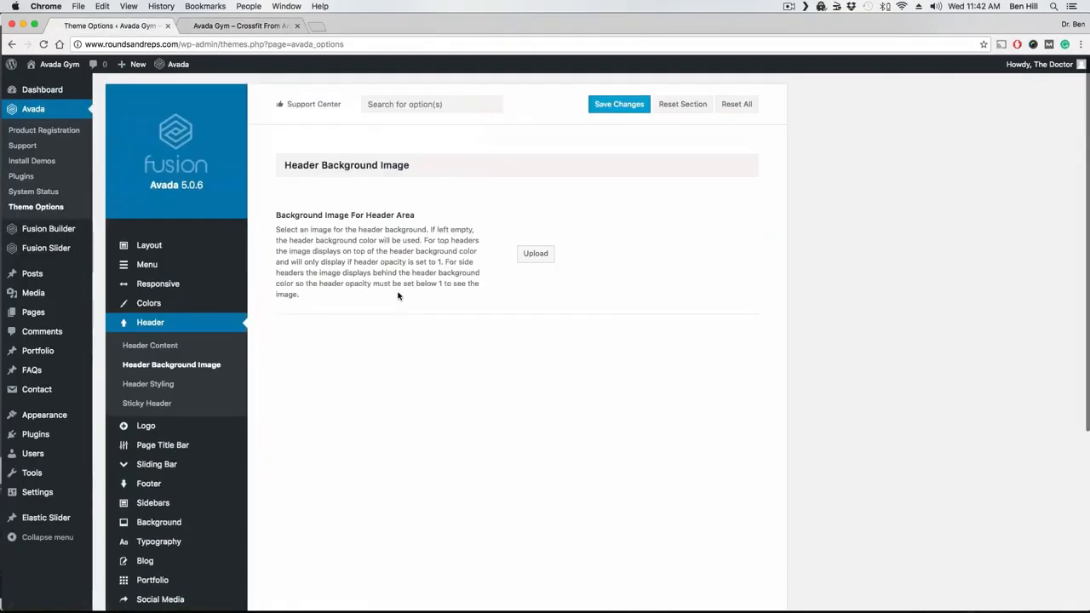
{"action": "left_click", "coordinate": [164, 384]}
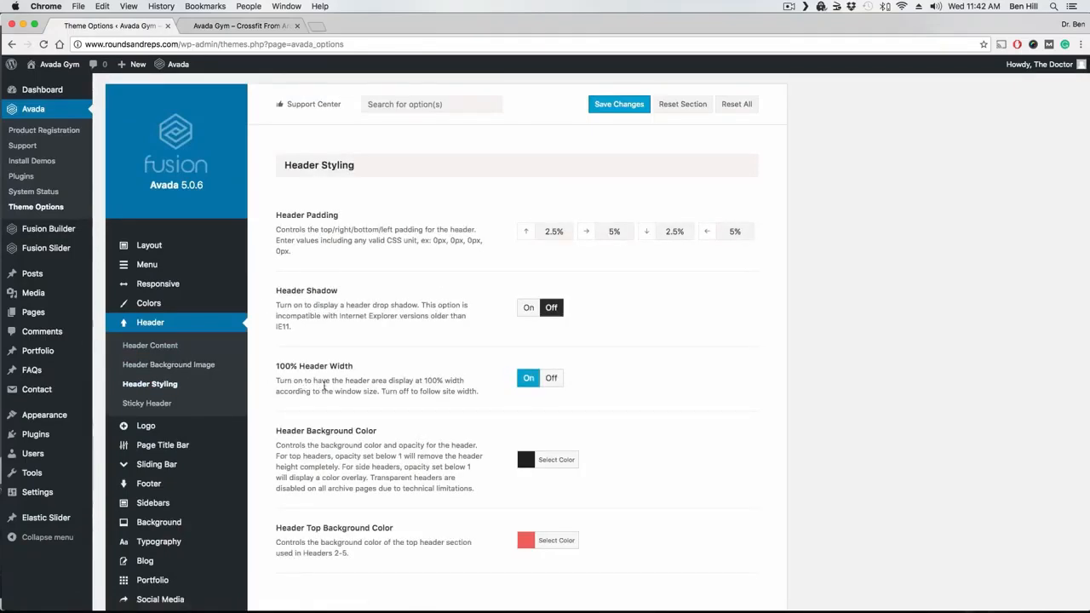
{"action": "left_click", "coordinate": [153, 405]}
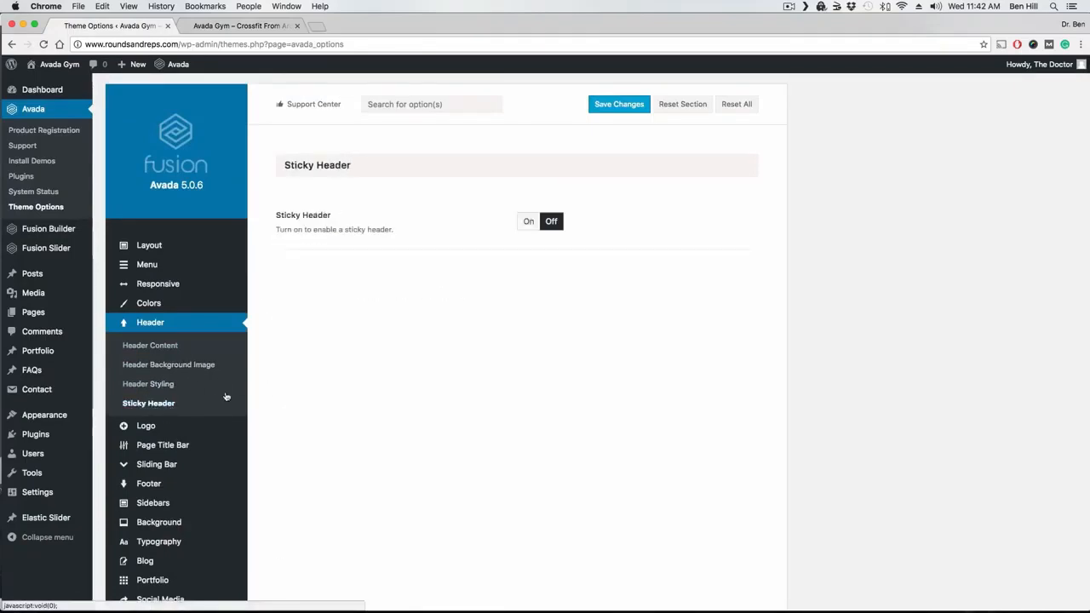
Step: Turn on the sticky header and save the theme options
{"action": "left_click", "coordinate": [531, 223]}
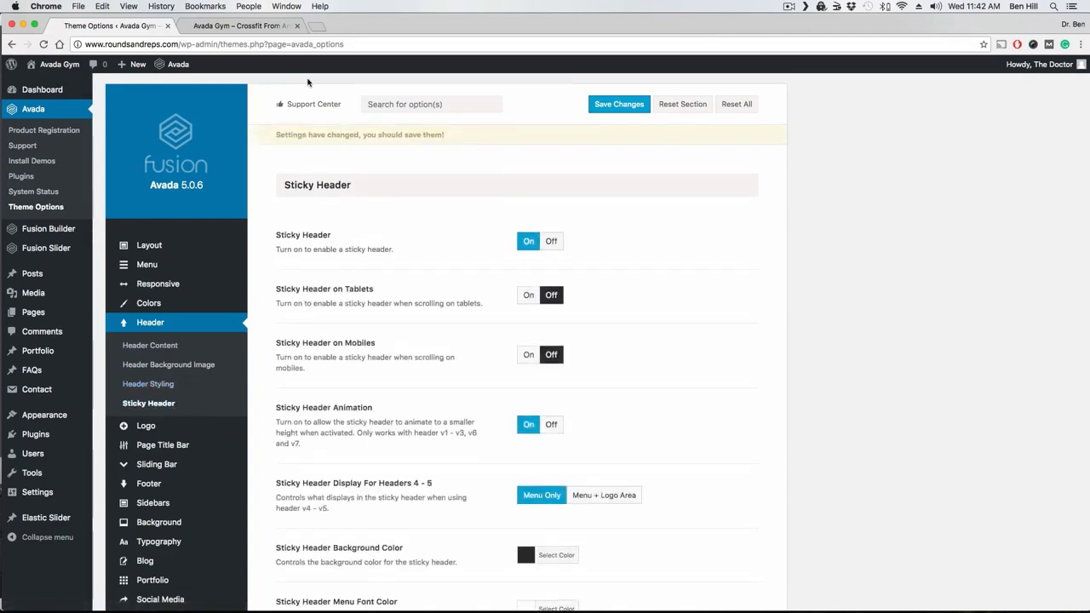
{"action": "left_click", "coordinate": [247, 26]}
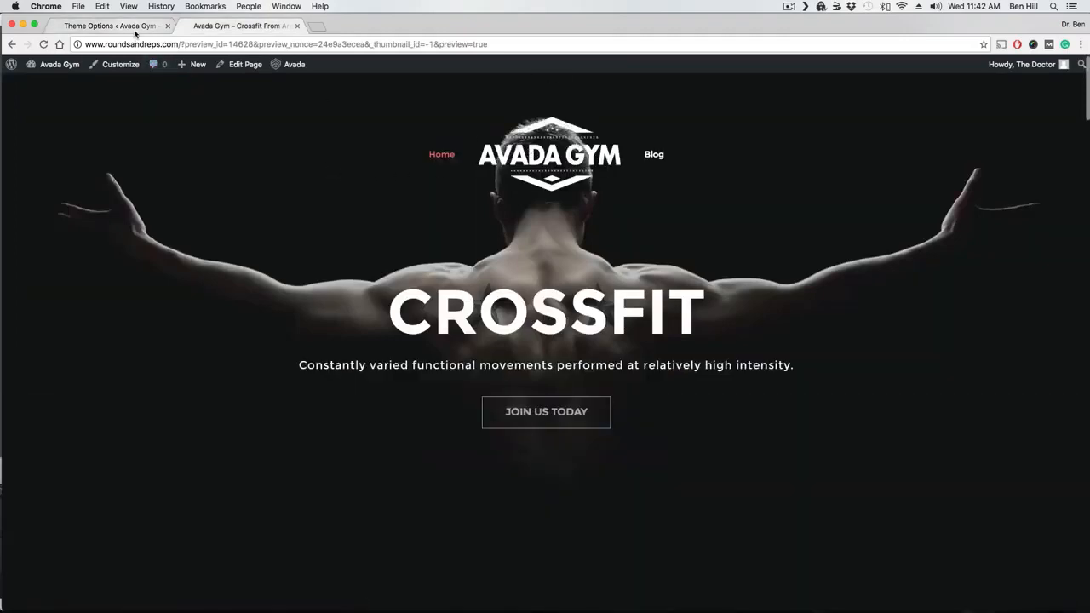
{"action": "left_click", "coordinate": [135, 28]}
{"action": "left_click", "coordinate": [627, 110]}
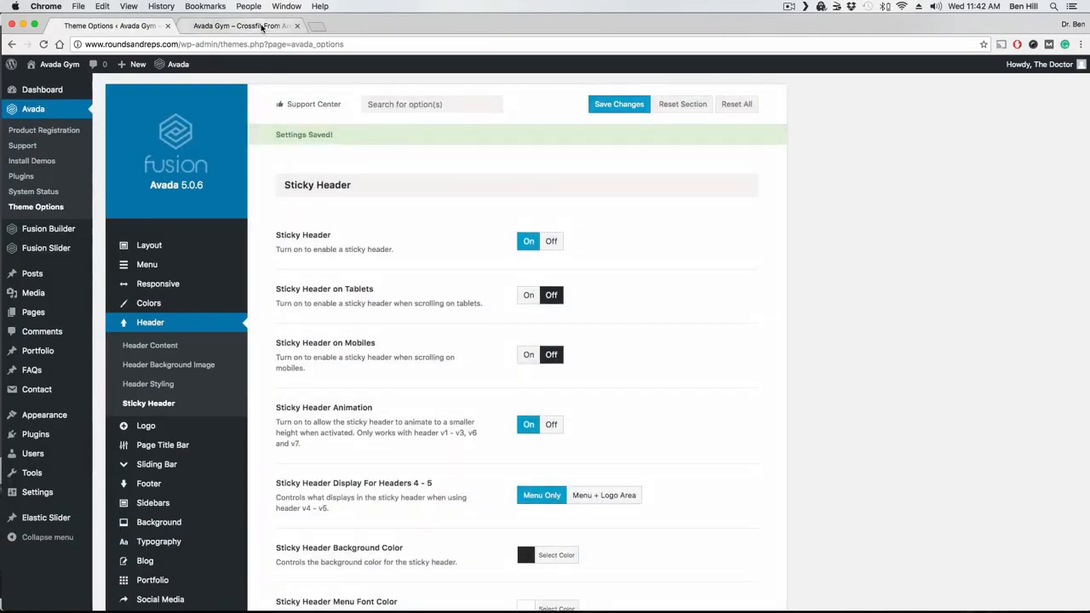
Step: Reload the home page preview and check how the header behaves while scrolling
{"action": "left_click", "coordinate": [262, 28]}
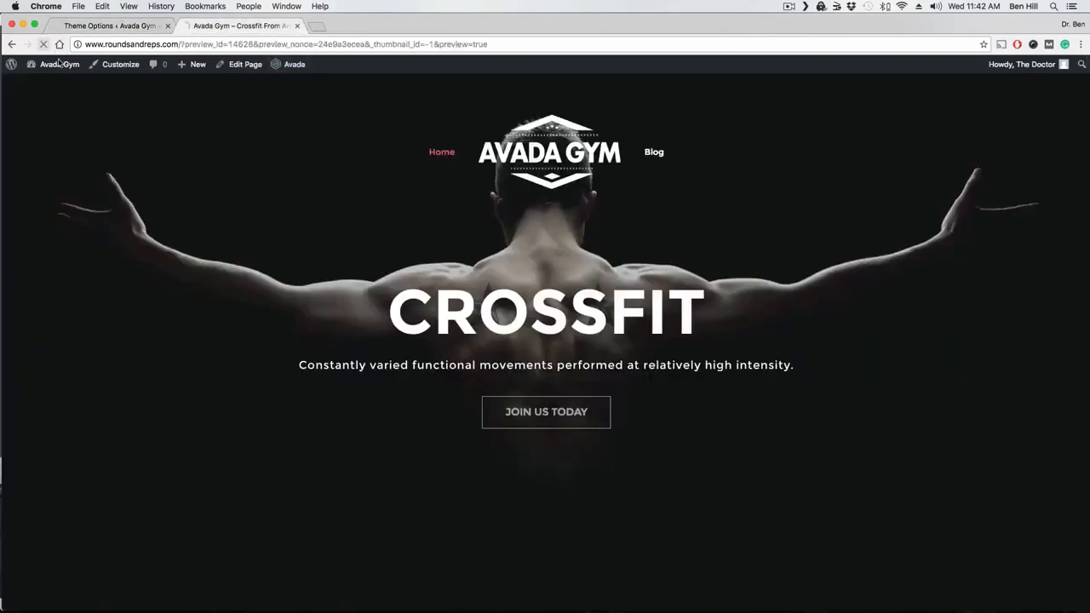
{"action": "left_click", "coordinate": [43, 44]}
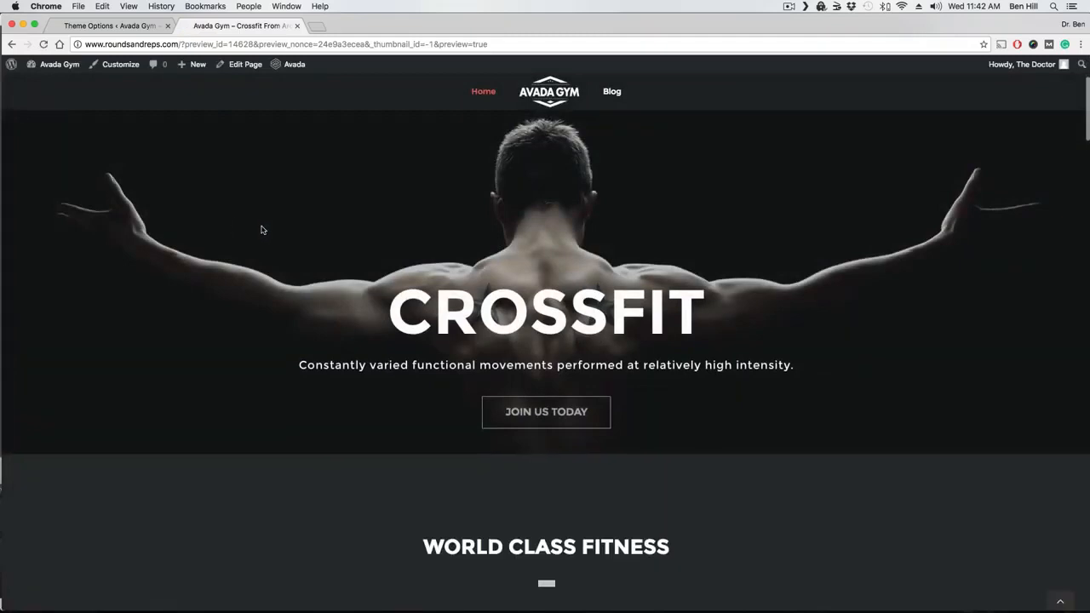
{"action": "scroll", "coordinate": [265, 231], "scroll_direction": "up", "scroll_amount": 2}
{"action": "scroll", "coordinate": [268, 231], "scroll_direction": "down", "scroll_amount": 3}
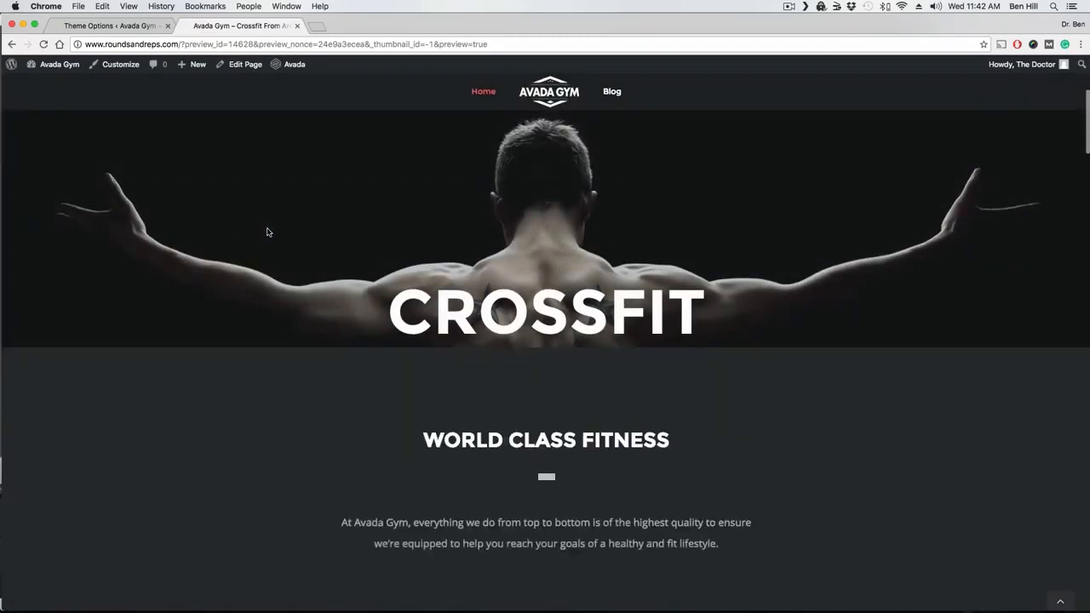
{"action": "scroll", "coordinate": [267, 232], "scroll_direction": "down", "scroll_amount": 2}
{"action": "scroll", "coordinate": [266, 232], "scroll_direction": "up", "scroll_amount": 4}
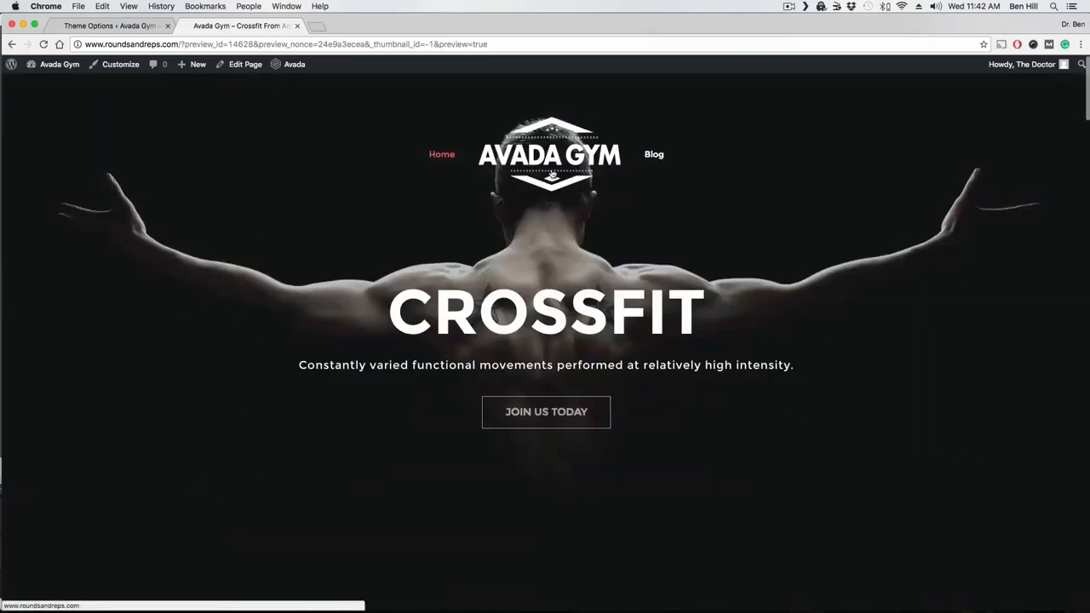
Step: In Header Content, select the layout with a green top bar and centred logo above the menu row, and save
{"action": "left_click", "coordinate": [111, 25]}
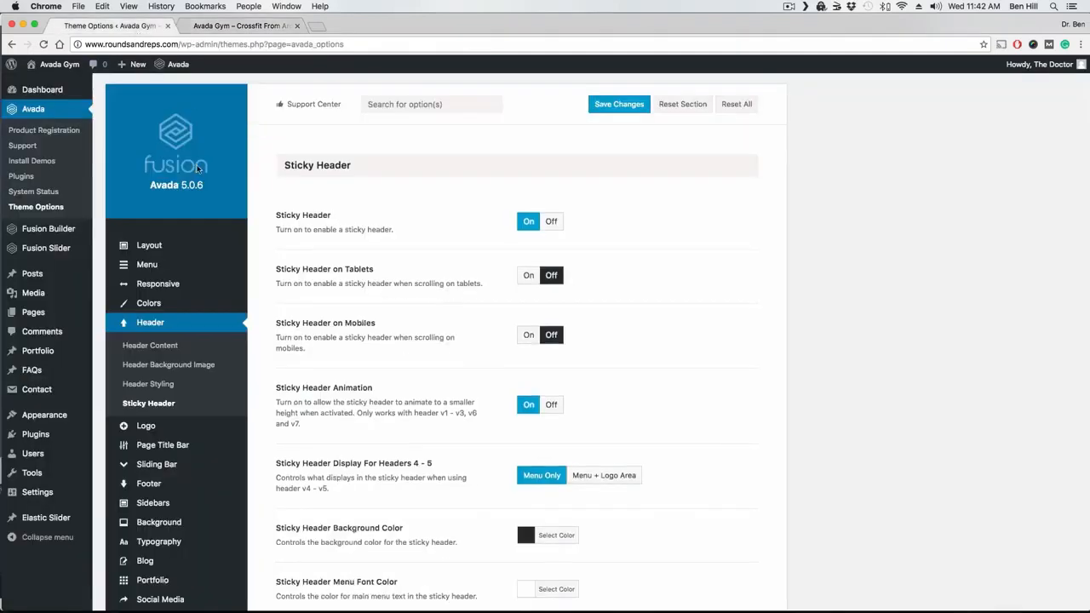
{"action": "left_click", "coordinate": [170, 348]}
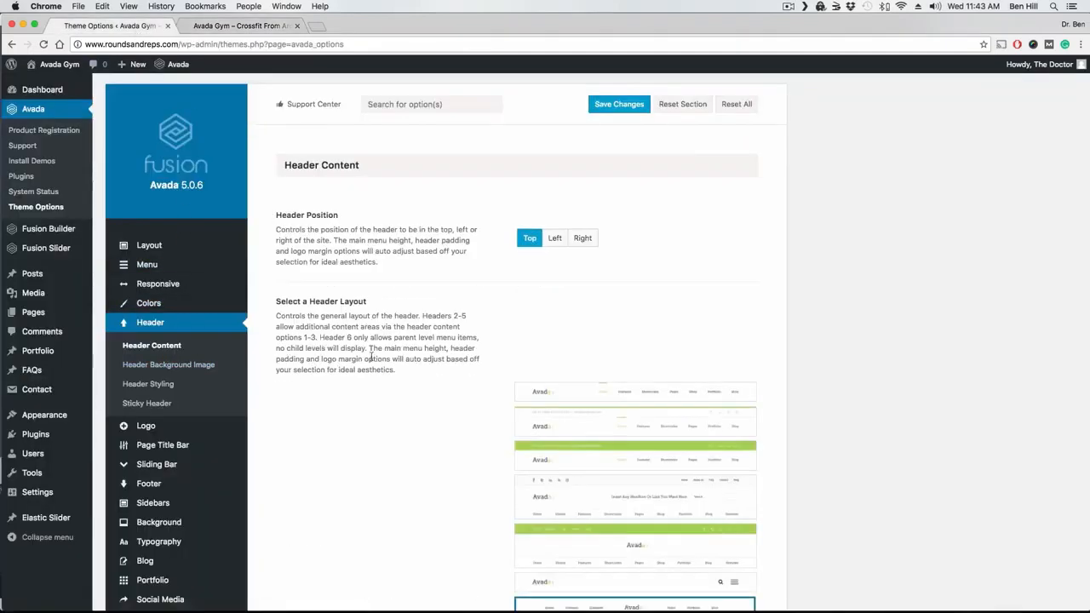
{"action": "scroll", "coordinate": [423, 356], "scroll_direction": "down", "scroll_amount": 1}
{"action": "scroll", "coordinate": [425, 407], "scroll_direction": "down", "scroll_amount": 1}
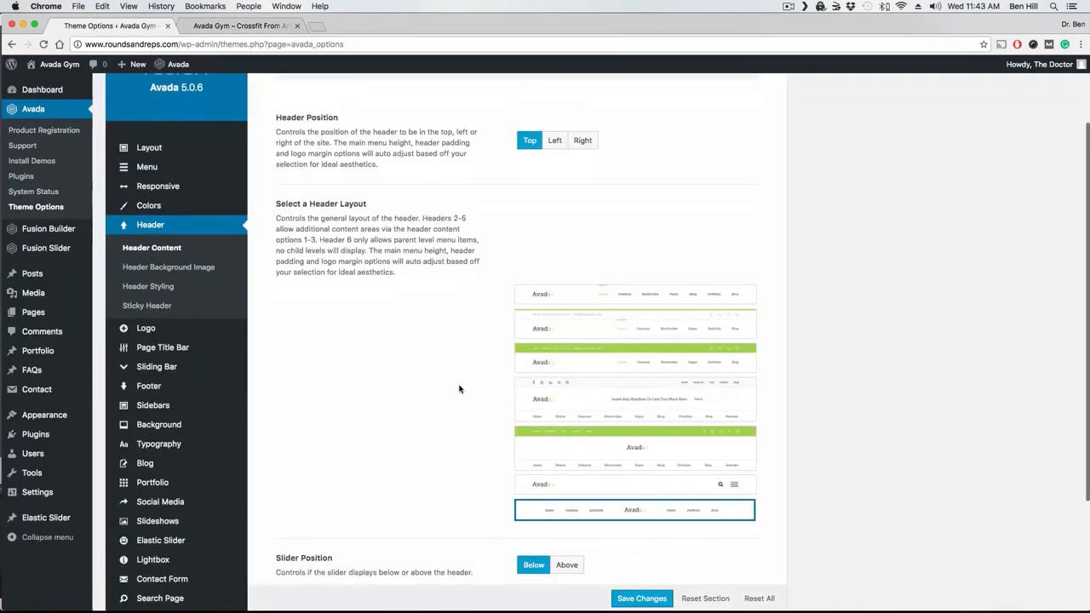
{"action": "left_click", "coordinate": [616, 449]}
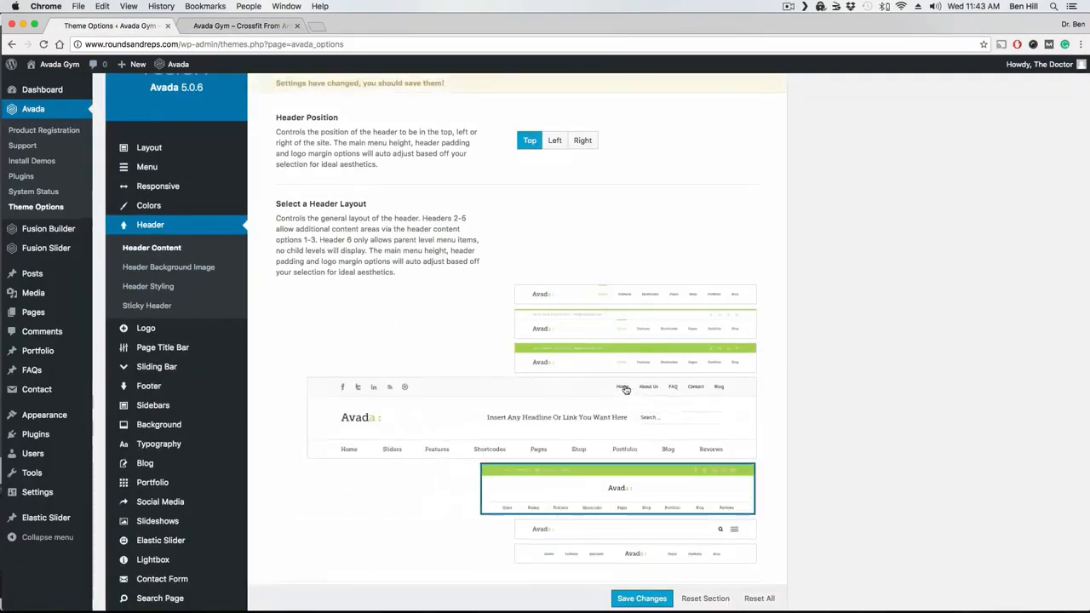
{"action": "left_click", "coordinate": [640, 600]}
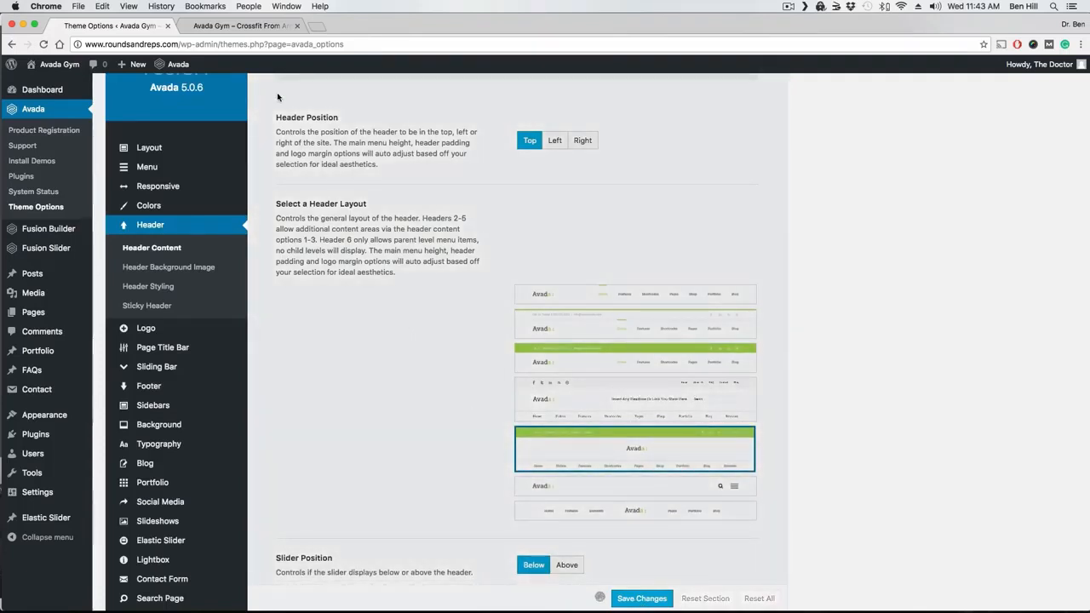
Step: Check the new header layout on the home page preview, including the sticky menu while scrolling
{"action": "left_click", "coordinate": [255, 26]}
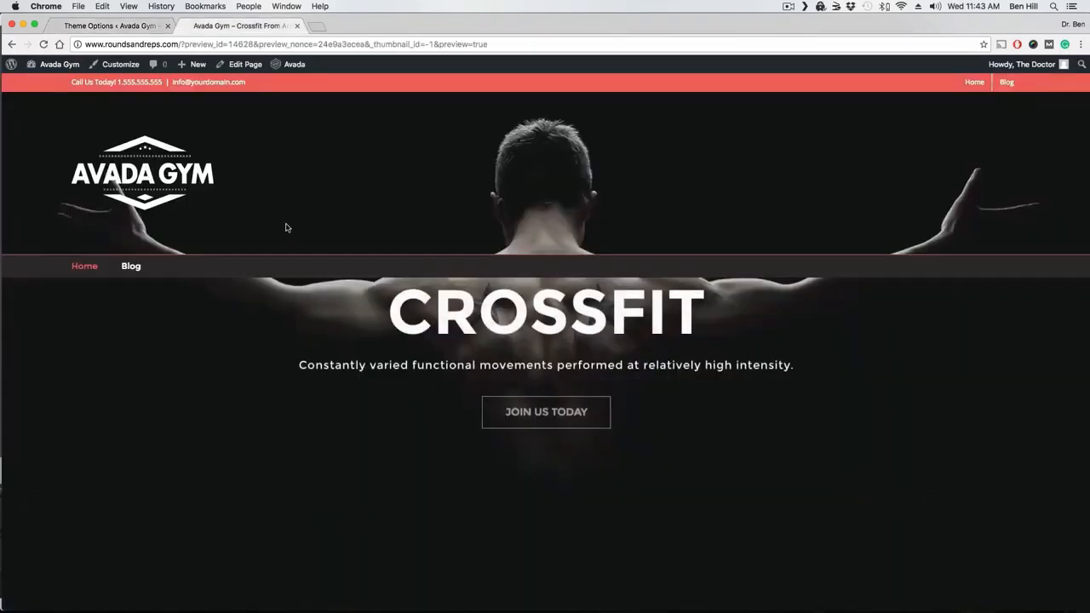
{"action": "scroll", "coordinate": [288, 226], "scroll_direction": "down", "scroll_amount": 5}
{"action": "scroll", "coordinate": [293, 225], "scroll_direction": "up", "scroll_amount": 5}
{"action": "left_click", "coordinate": [136, 26]}
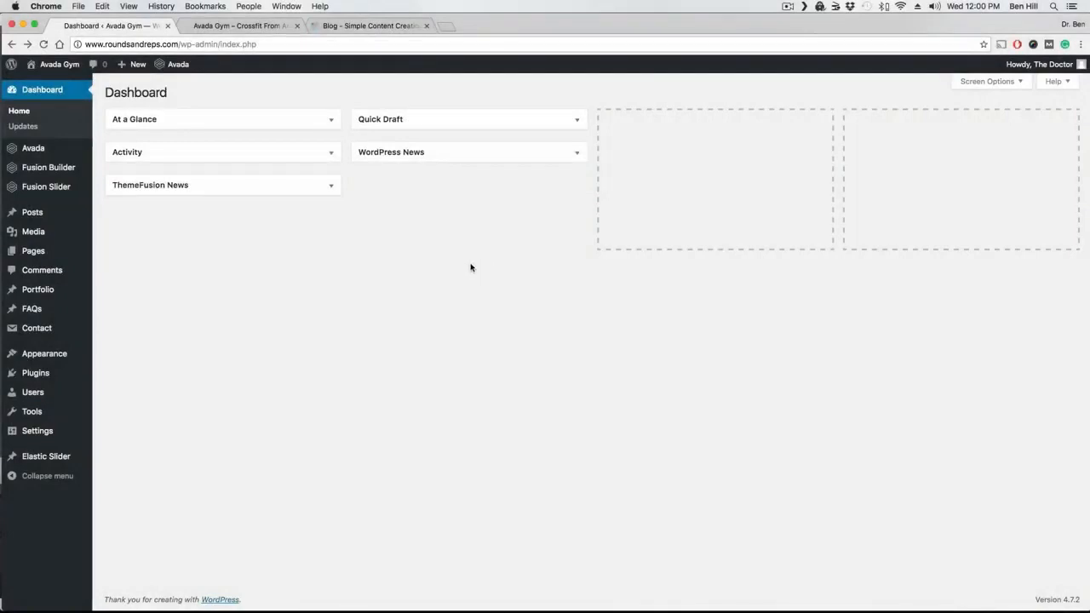
Step: Open the Static Front Page settings in the WordPress Customizer
{"action": "mouse_move", "coordinate": [85, 354]}
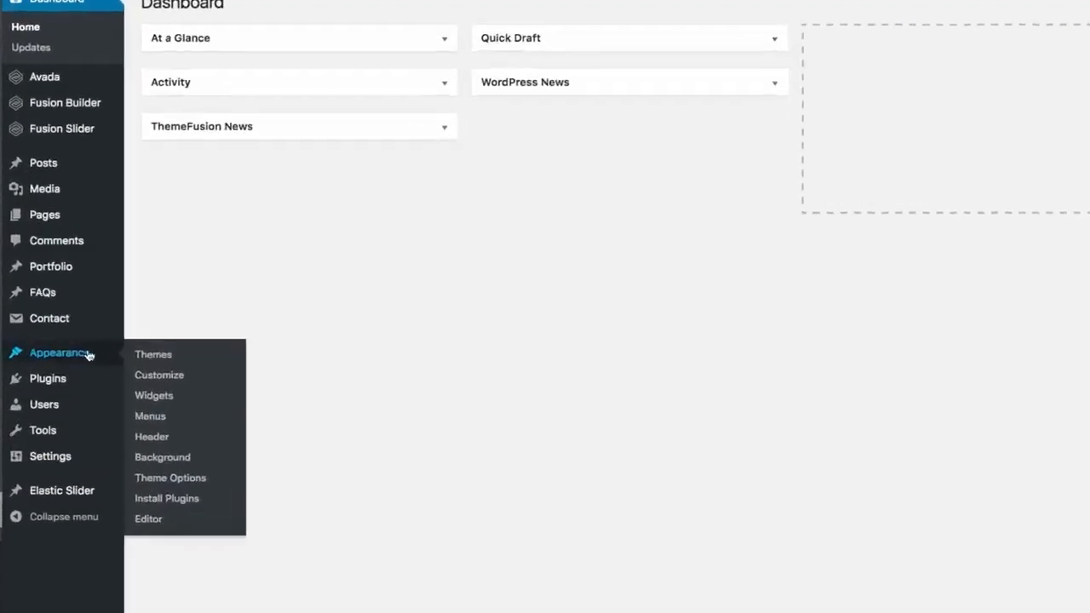
{"action": "left_click", "coordinate": [204, 384]}
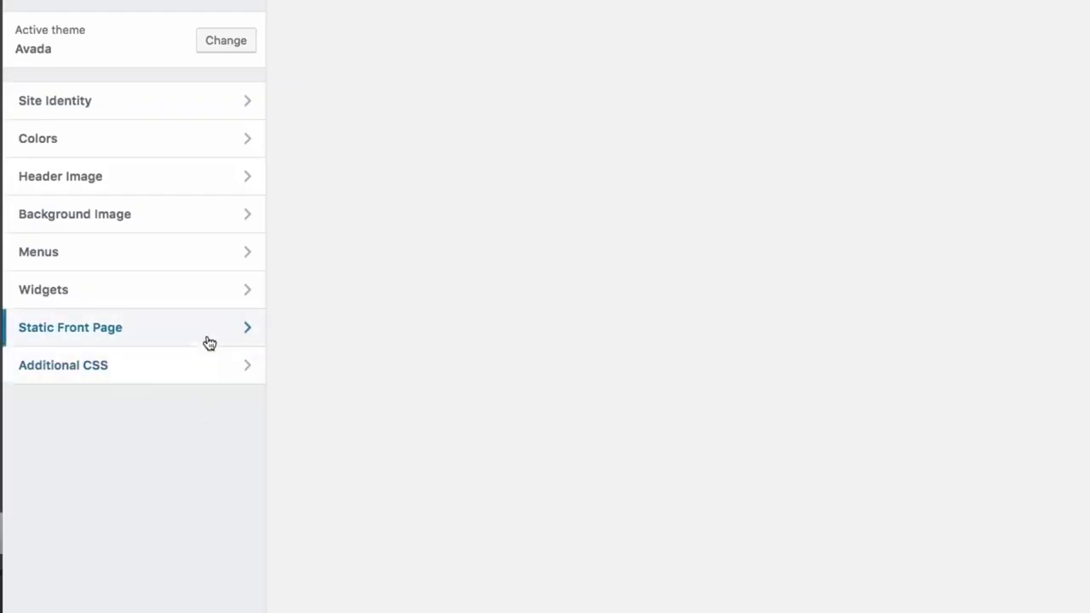
{"action": "left_click", "coordinate": [209, 343]}
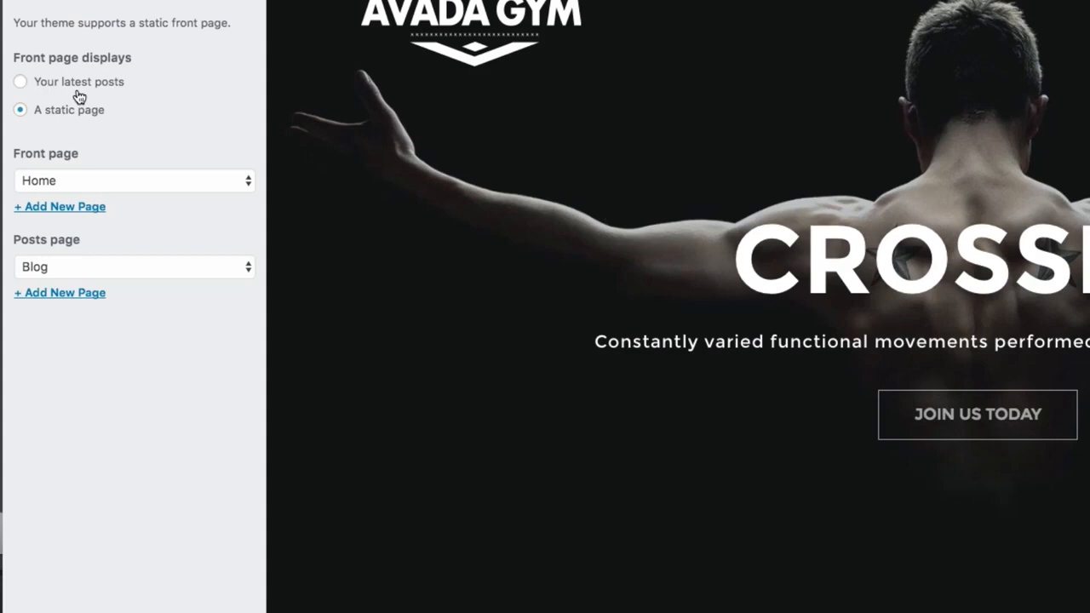
Step: Try the latest posts option for the front page, and set it back to a static page with Home as the front page
{"action": "left_click", "coordinate": [21, 83]}
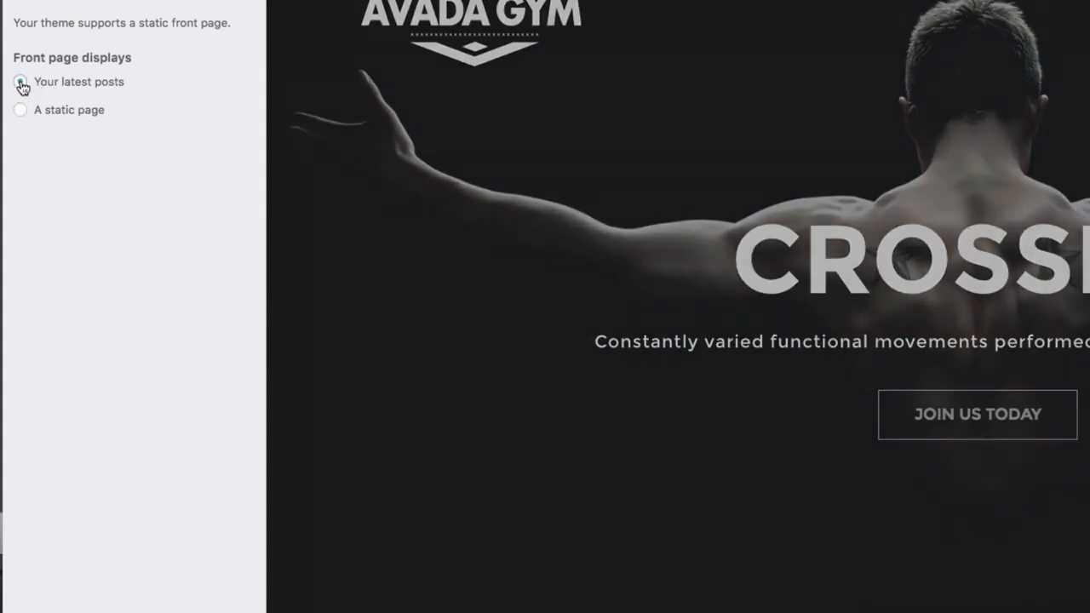
{"action": "left_click", "coordinate": [21, 110]}
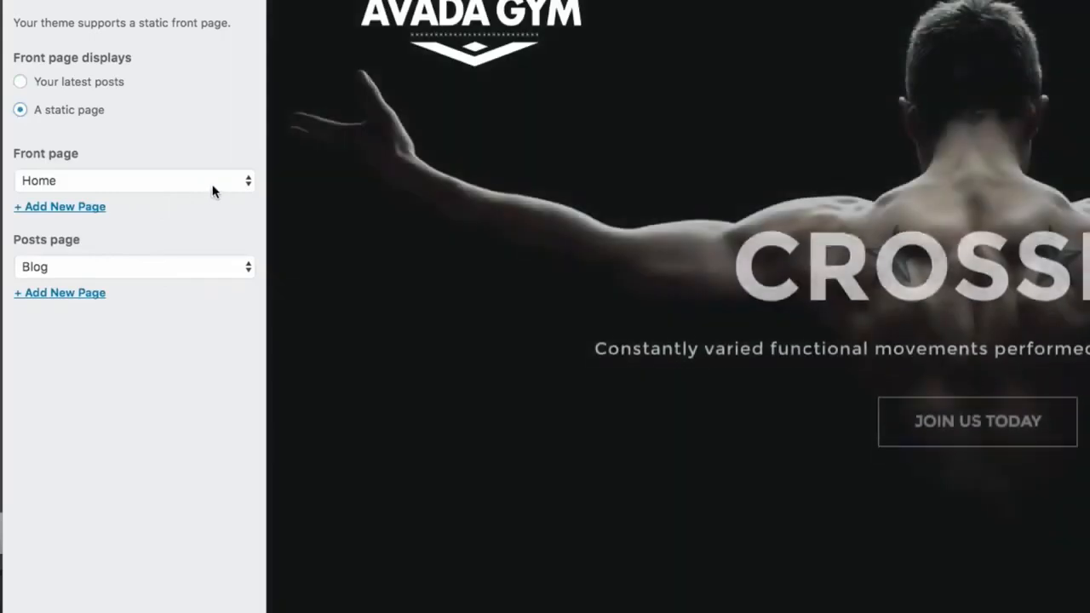
{"action": "left_click", "coordinate": [213, 182]}
{"action": "left_click", "coordinate": [94, 182]}
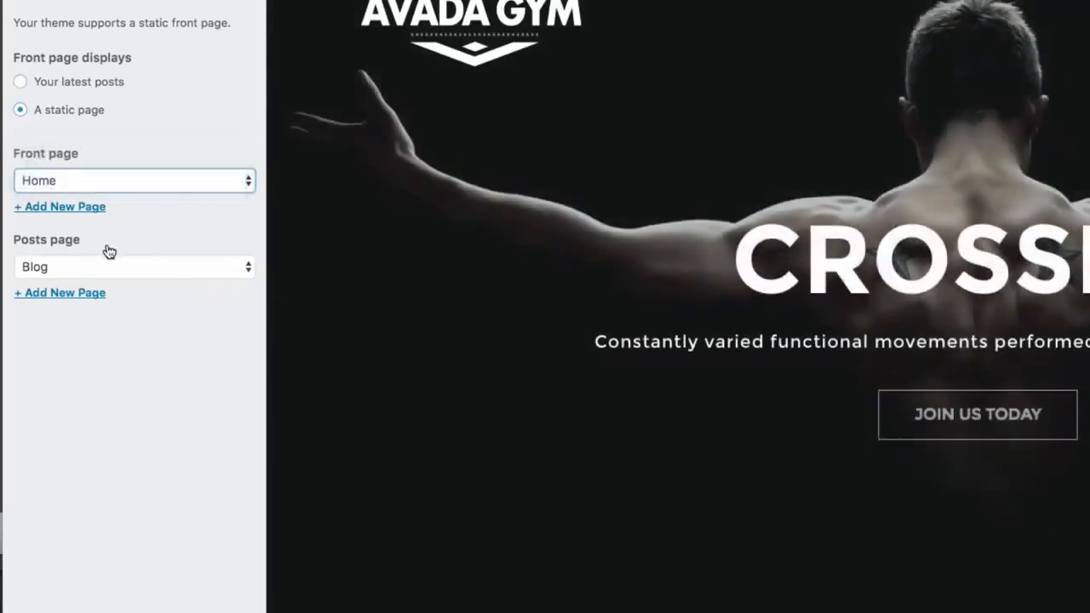
Step: Keep Blog selected as the posts page and close the Customizer
{"action": "left_click", "coordinate": [175, 271]}
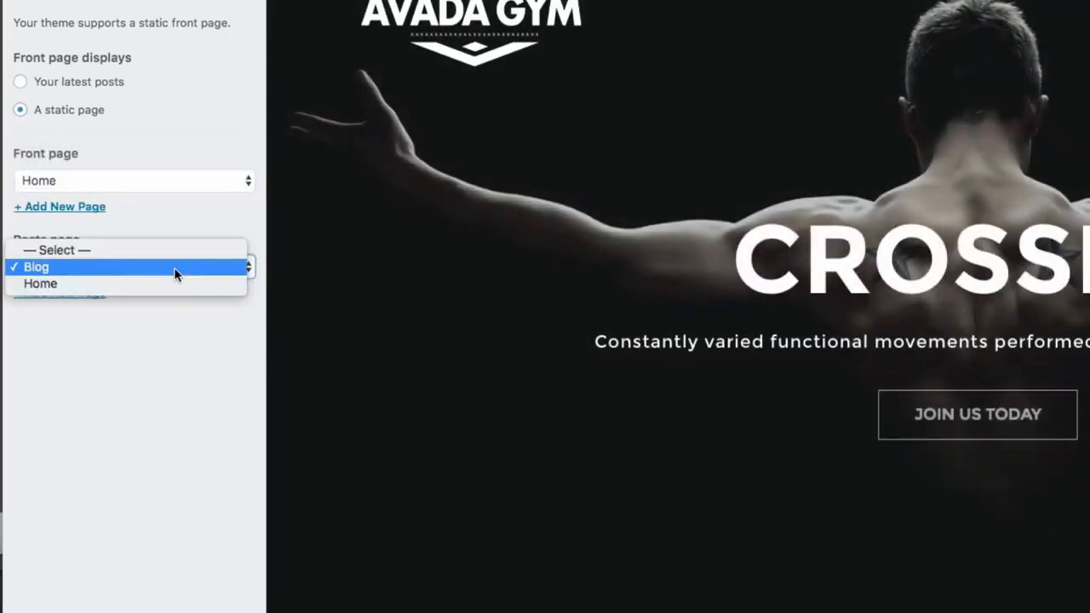
{"action": "left_click", "coordinate": [173, 268]}
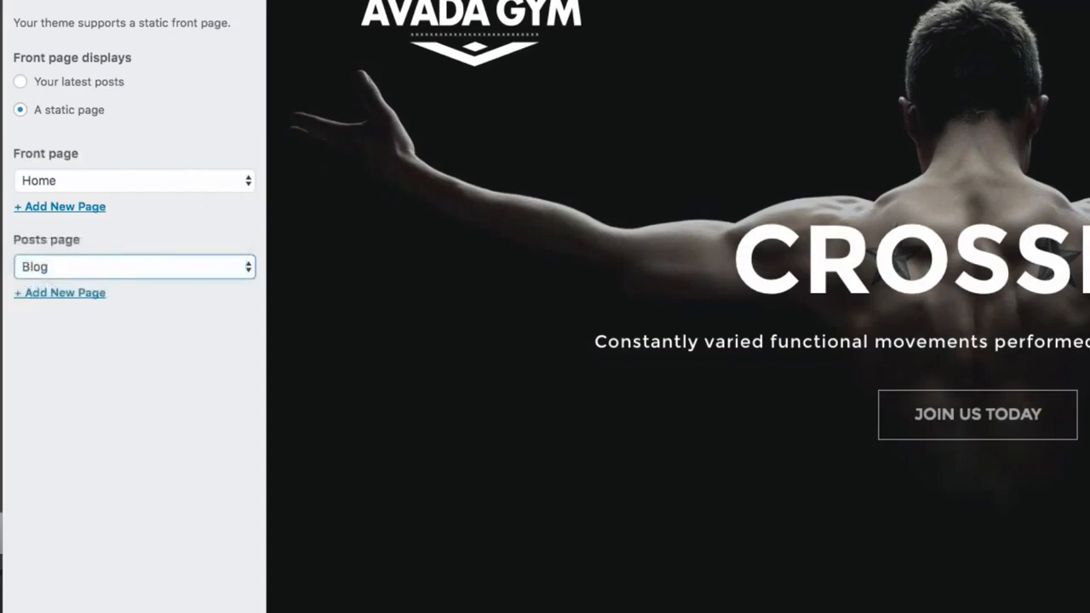
{"action": "left_click", "coordinate": [22, 2]}
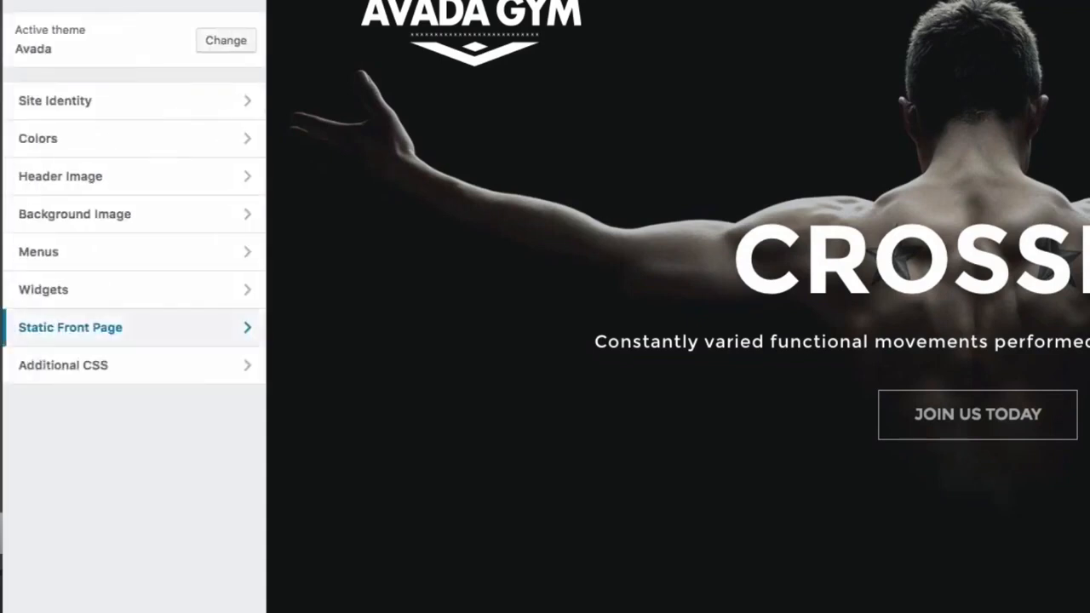
{"action": "left_click", "coordinate": [22, 0]}
{"action": "left_click", "coordinate": [976, 132]}
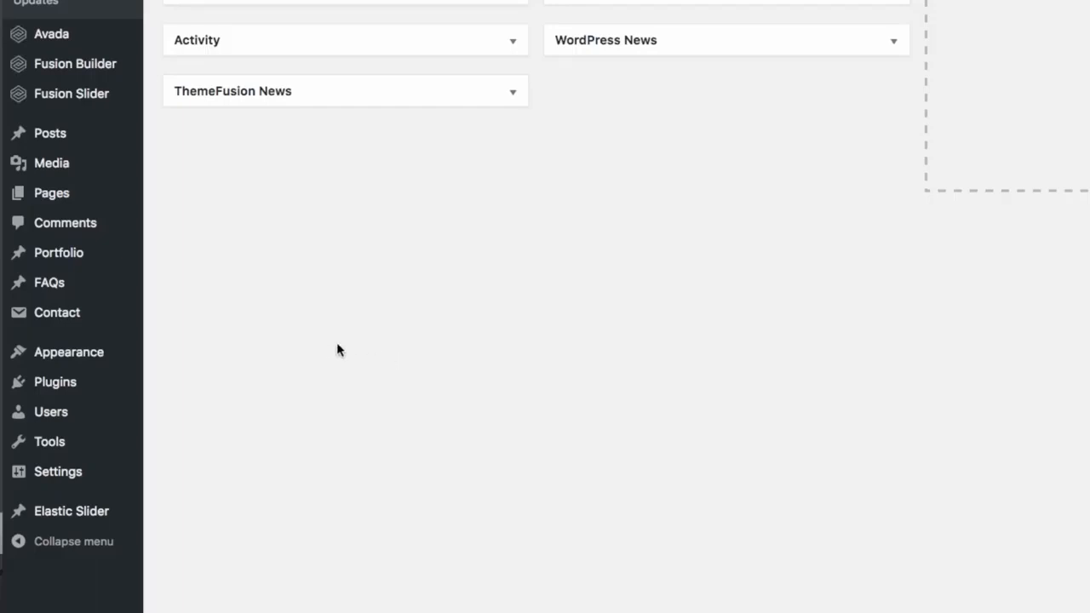
Step: Open the General Blog settings in the Avada theme options
{"action": "mouse_move", "coordinate": [83, 362]}
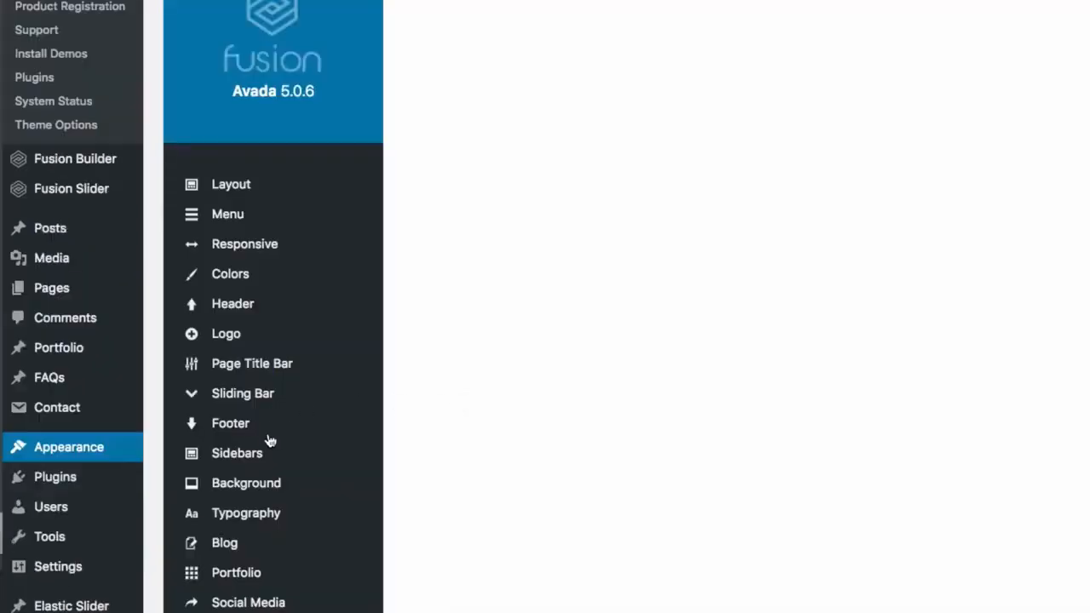
{"action": "left_click", "coordinate": [224, 546]}
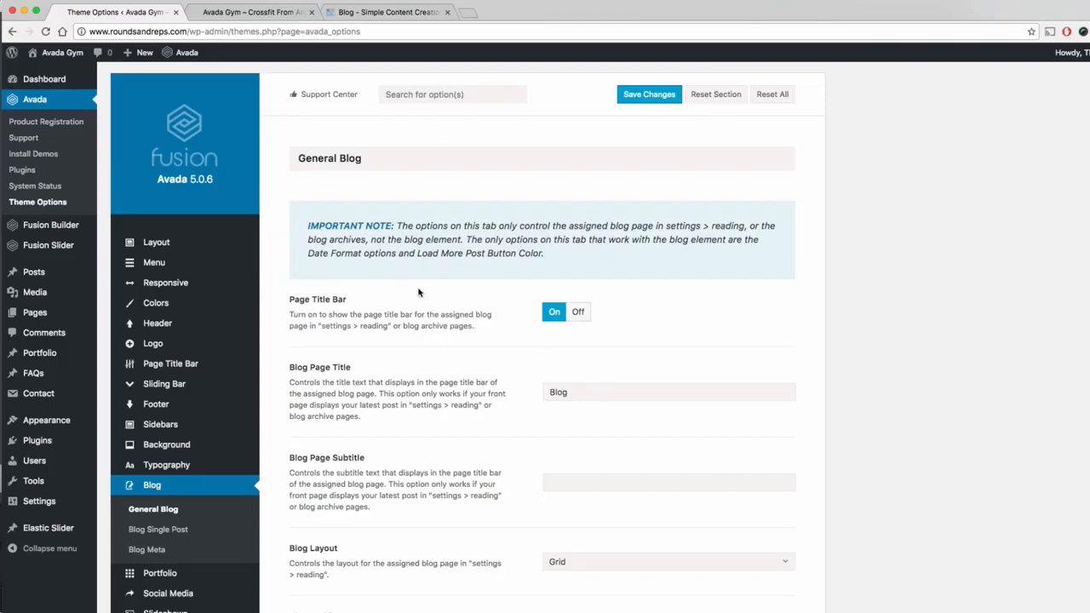
Step: Examine the post listing on the Simple Content Creation blog page as a layout example
{"action": "left_click", "coordinate": [407, 16]}
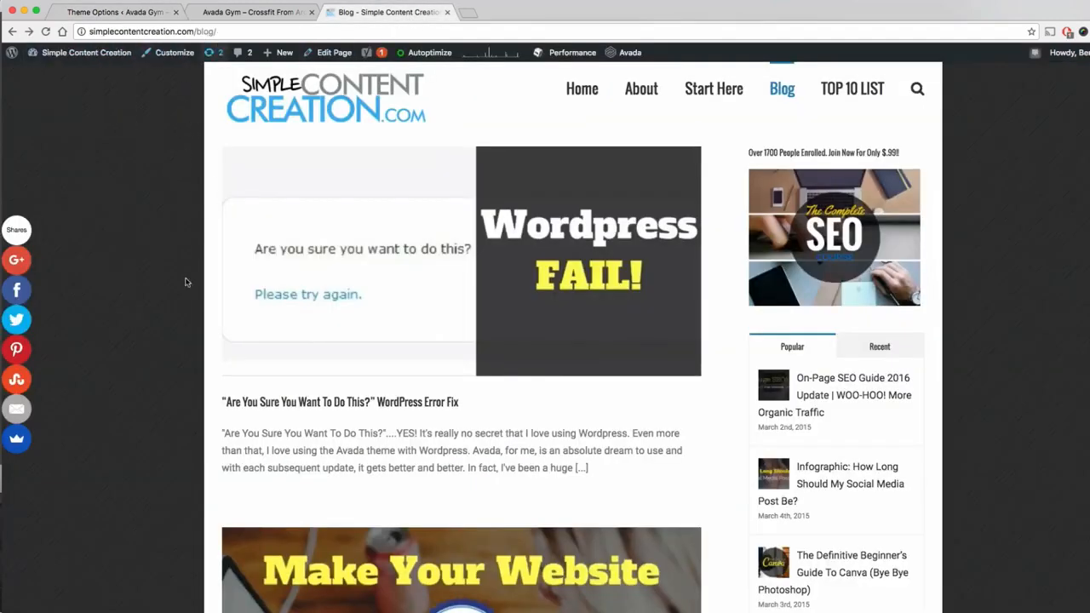
{"action": "scroll", "coordinate": [283, 290], "scroll_direction": "down", "scroll_amount": 2}
{"action": "scroll", "coordinate": [284, 290], "scroll_direction": "down", "scroll_amount": 7}
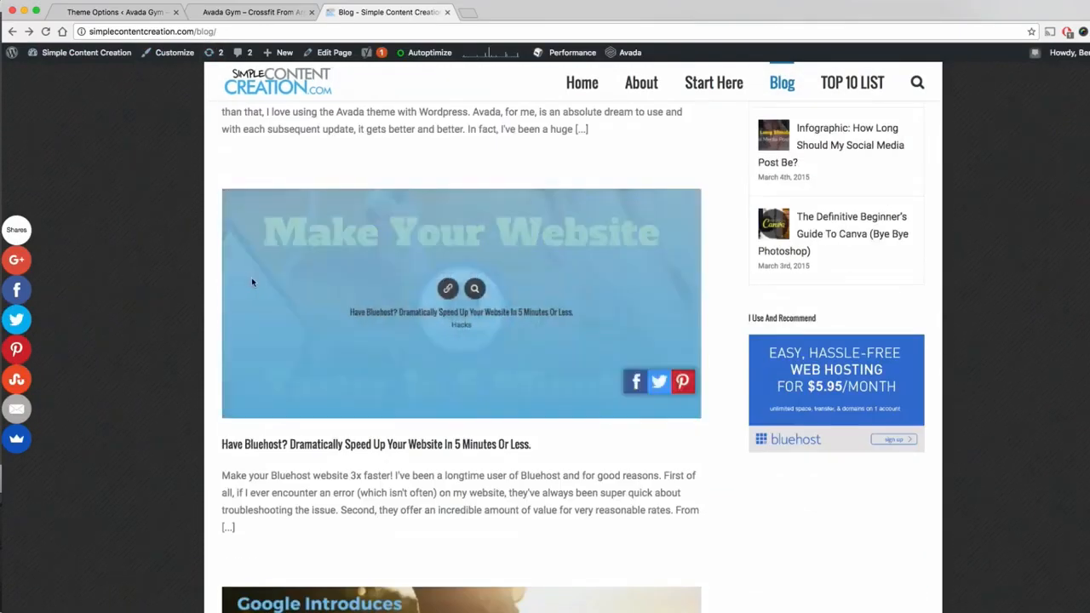
{"action": "scroll", "coordinate": [256, 289], "scroll_direction": "up", "scroll_amount": 8}
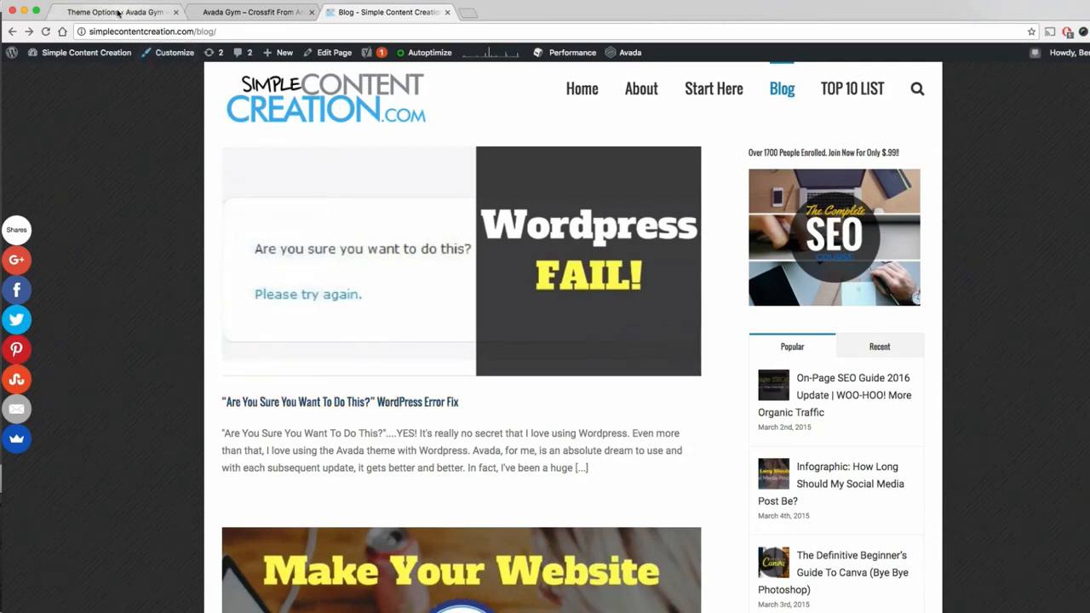
Step: Open the "Are You Sure You Want To Do This?" post and examine its single-post layout down to the comment form
{"action": "left_click", "coordinate": [362, 402]}
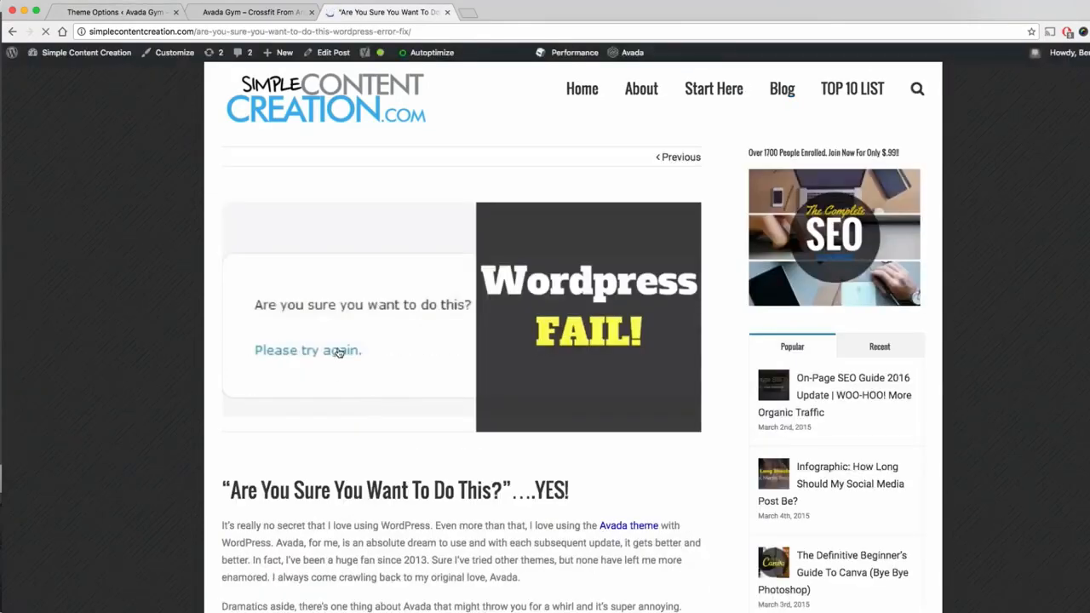
{"action": "scroll", "coordinate": [339, 354], "scroll_direction": "down", "scroll_amount": 4}
{"action": "scroll", "coordinate": [339, 345], "scroll_direction": "down", "scroll_amount": 6}
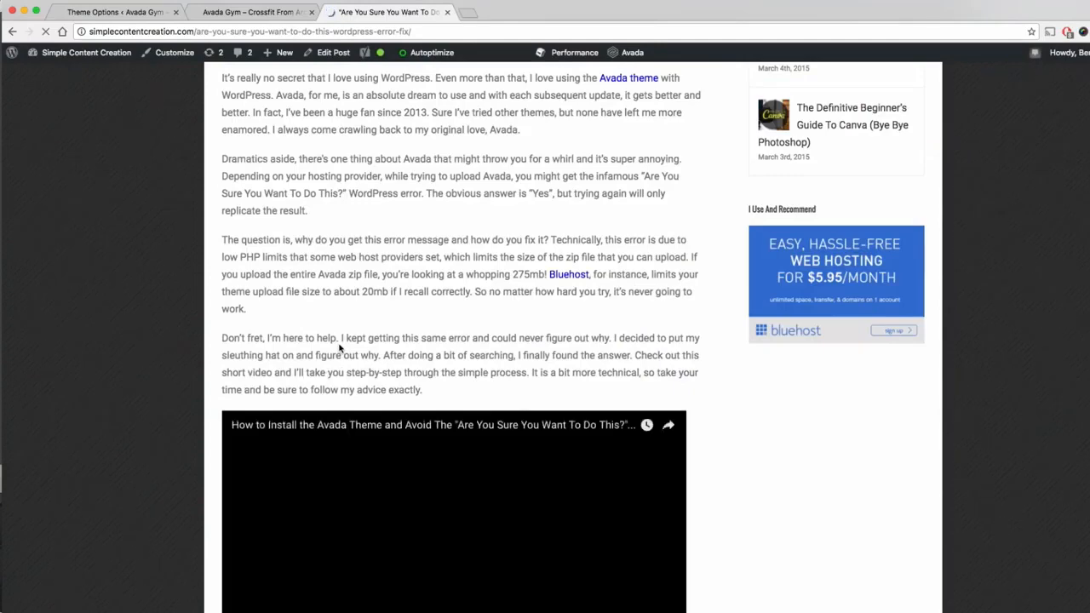
{"action": "scroll", "coordinate": [344, 333], "scroll_direction": "down", "scroll_amount": 10}
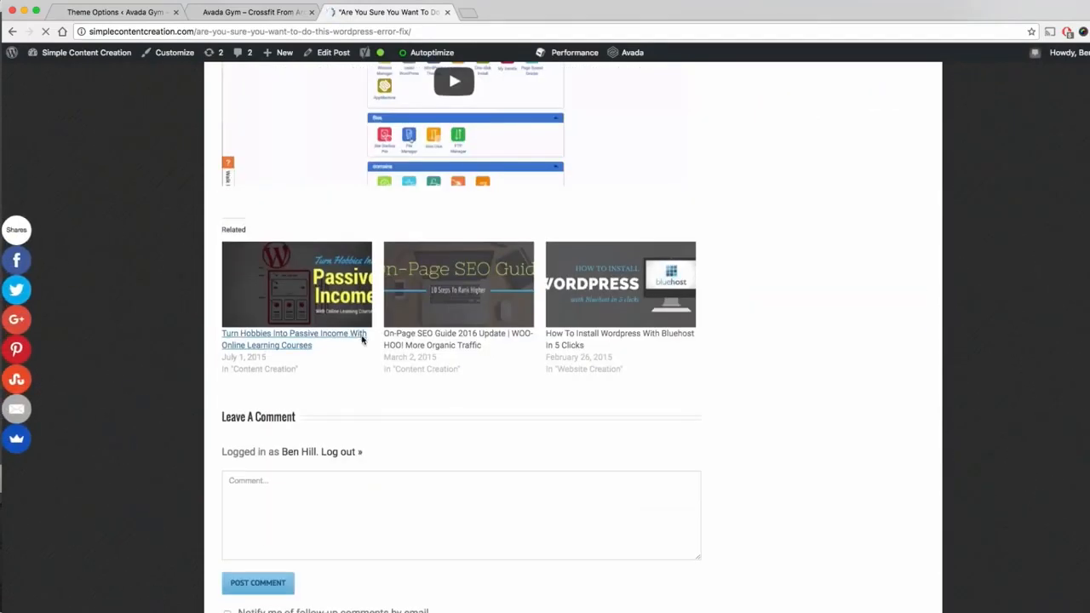
{"action": "scroll", "coordinate": [365, 337], "scroll_direction": "down", "scroll_amount": 2}
{"action": "scroll", "coordinate": [390, 346], "scroll_direction": "up", "scroll_amount": 2}
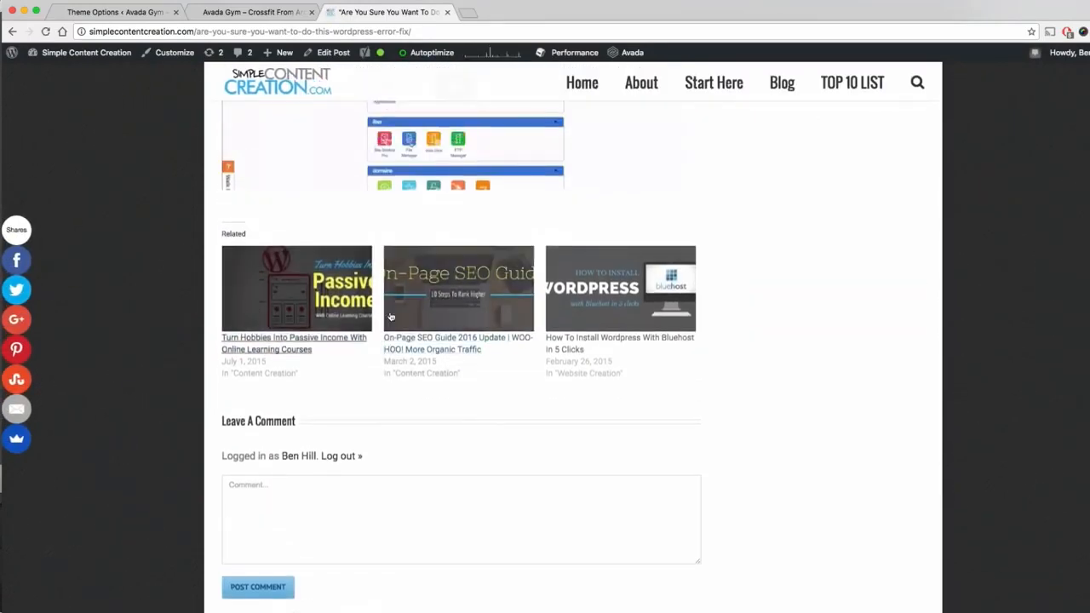
{"action": "scroll", "coordinate": [365, 457], "scroll_direction": "down", "scroll_amount": 3}
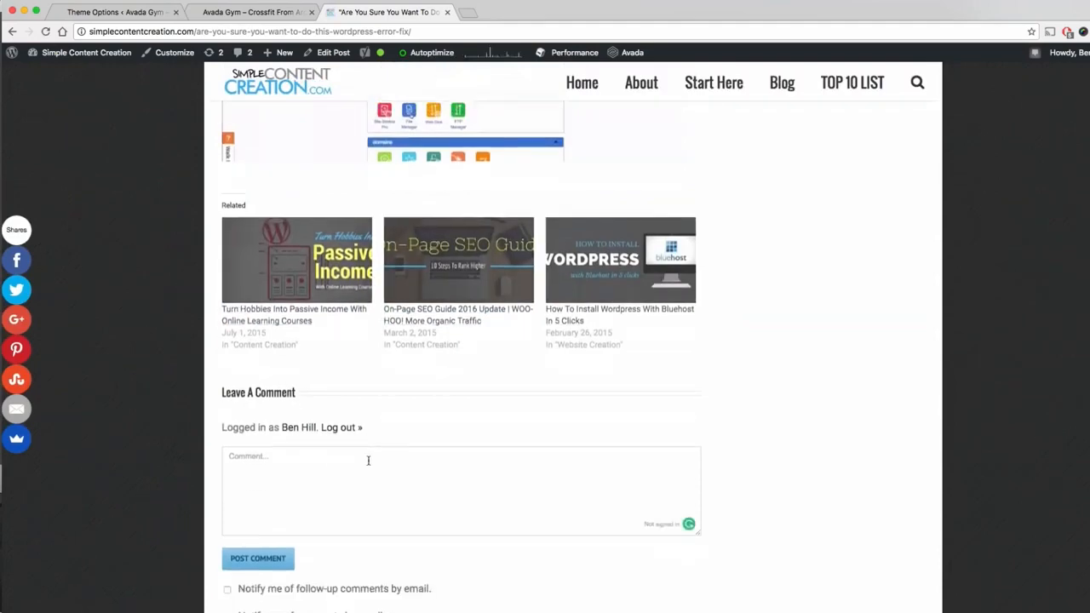
{"action": "scroll", "coordinate": [379, 448], "scroll_direction": "up", "scroll_amount": 4}
{"action": "scroll", "coordinate": [390, 441], "scroll_direction": "up", "scroll_amount": 2}
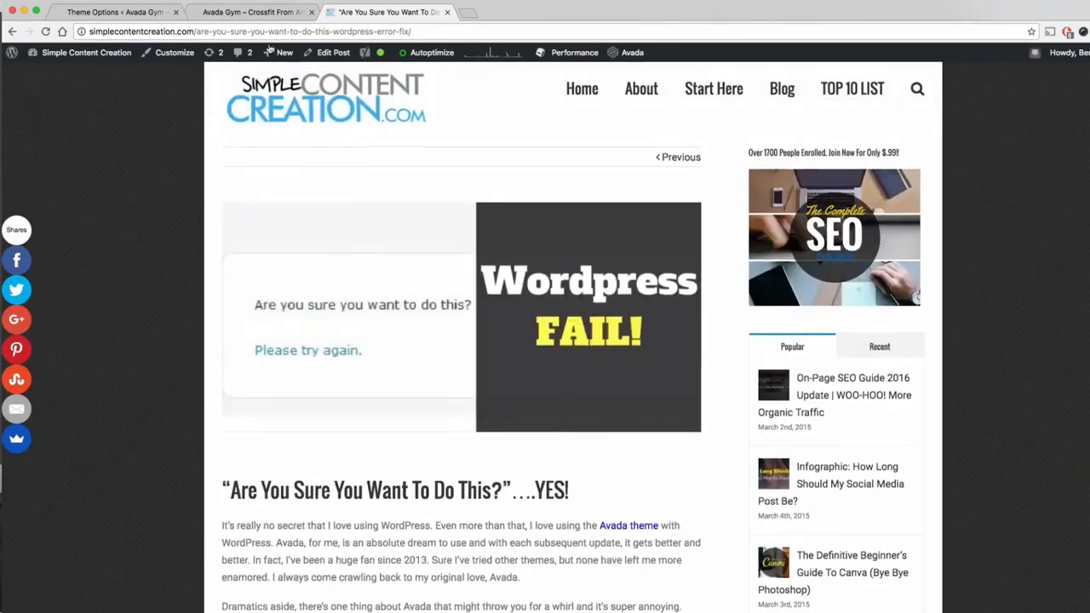
Step: Review the General Blog options in the Avada theme options, including the available Blog Layout choices
{"action": "left_click", "coordinate": [122, 13]}
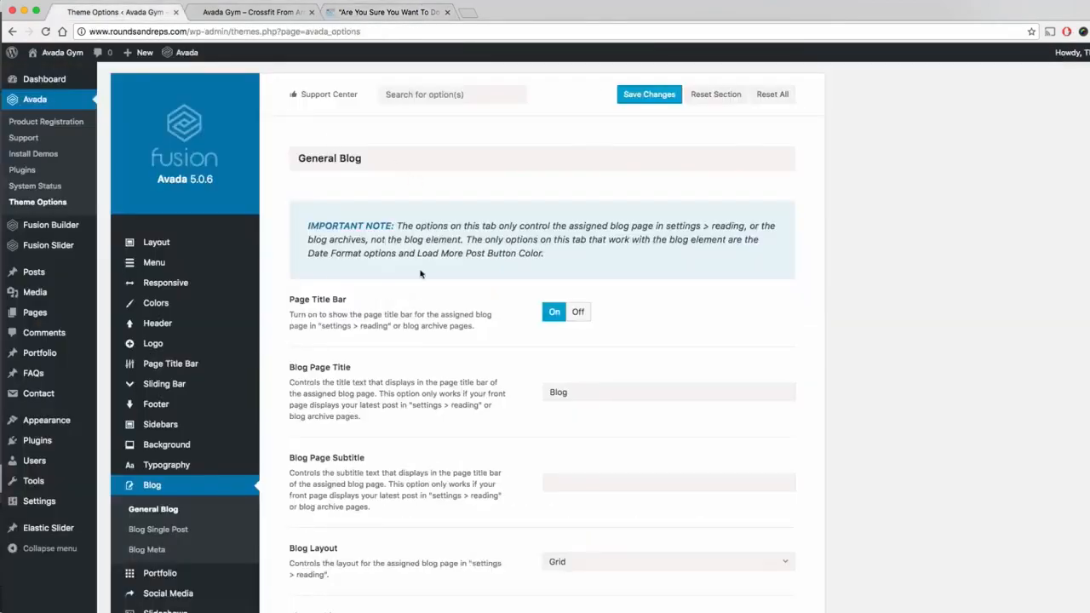
{"action": "scroll", "coordinate": [421, 341], "scroll_direction": "down", "scroll_amount": 1}
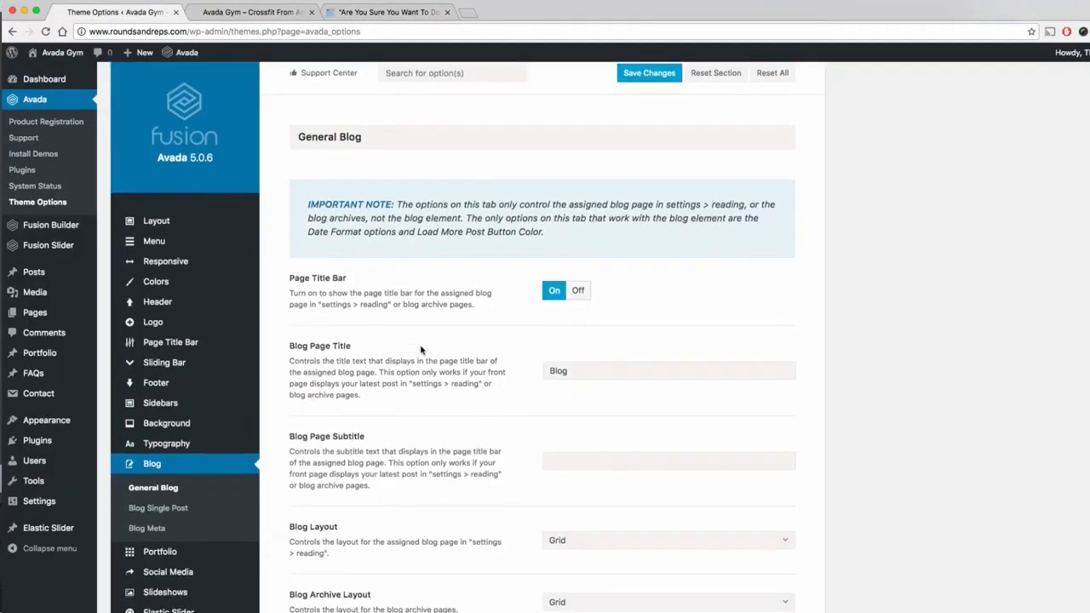
{"action": "scroll", "coordinate": [428, 338], "scroll_direction": "down", "scroll_amount": 2}
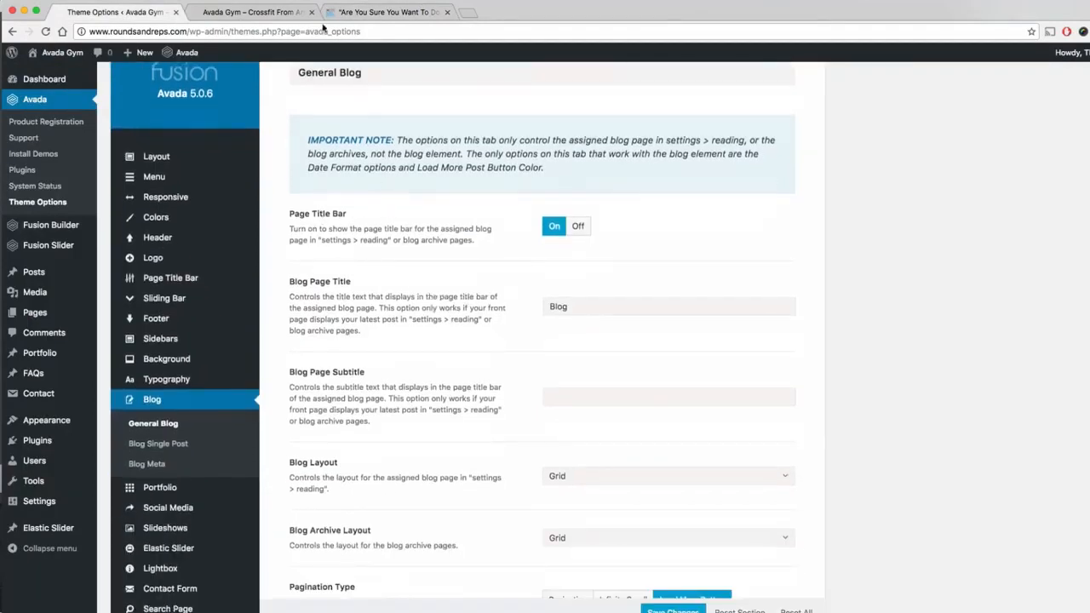
{"action": "left_click", "coordinate": [374, 16]}
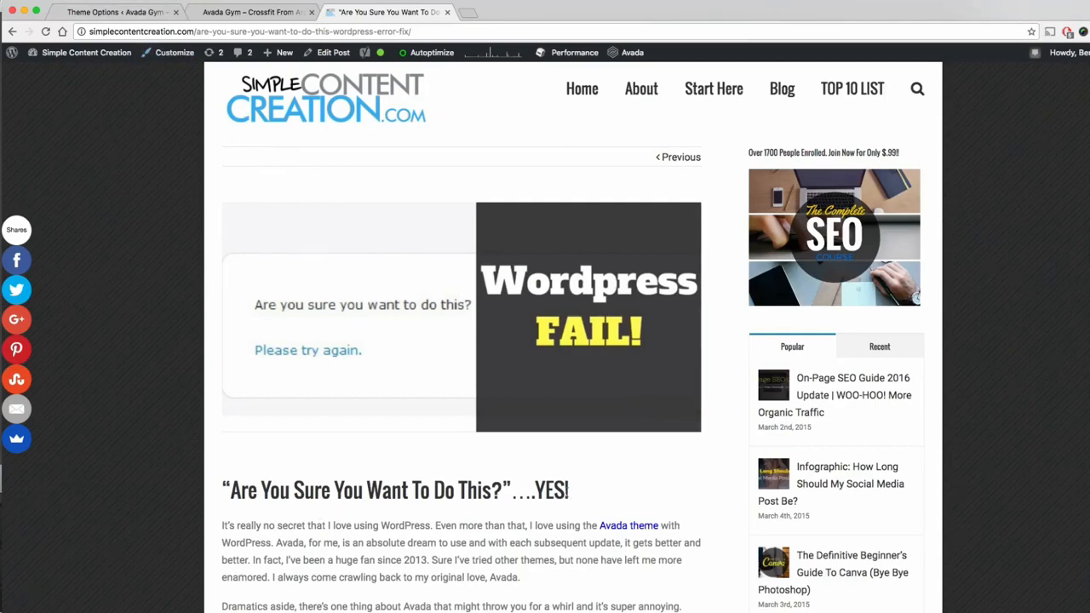
{"action": "left_click", "coordinate": [127, 13]}
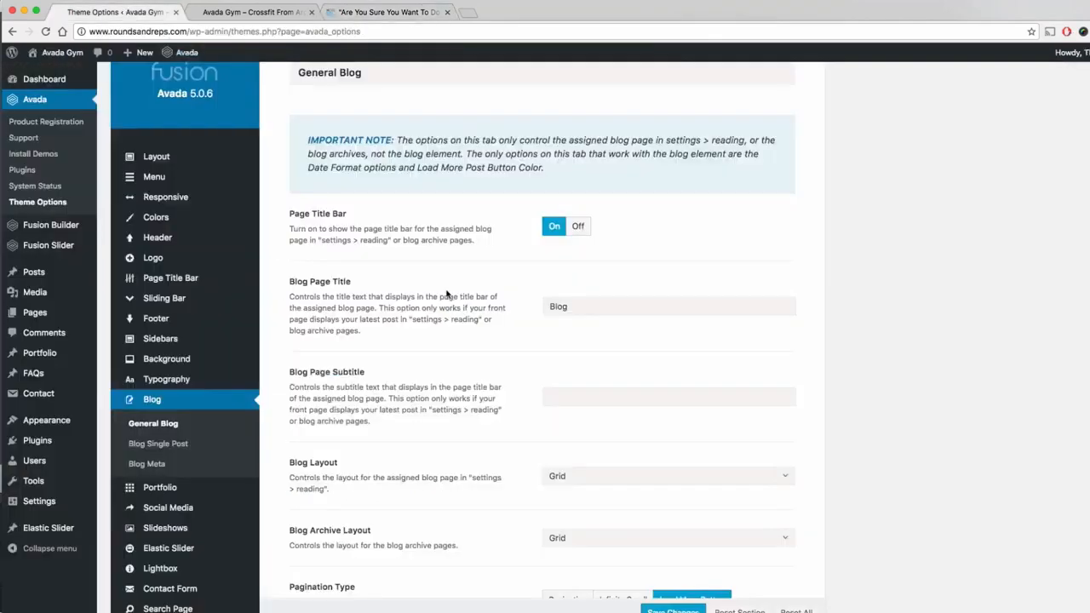
{"action": "scroll", "coordinate": [447, 294], "scroll_direction": "down", "scroll_amount": 1}
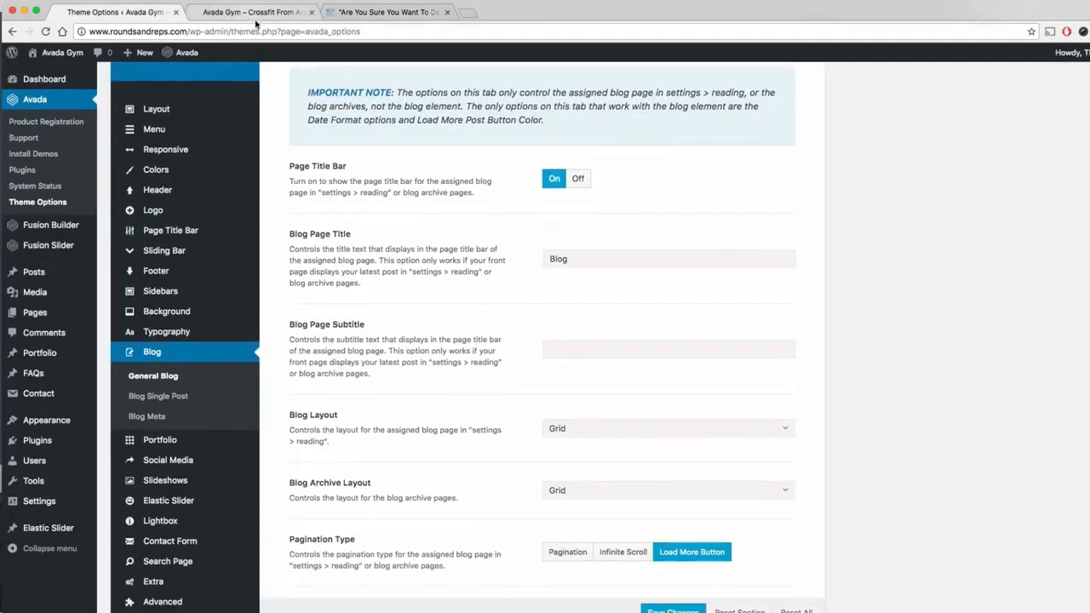
{"action": "left_click", "coordinate": [778, 436]}
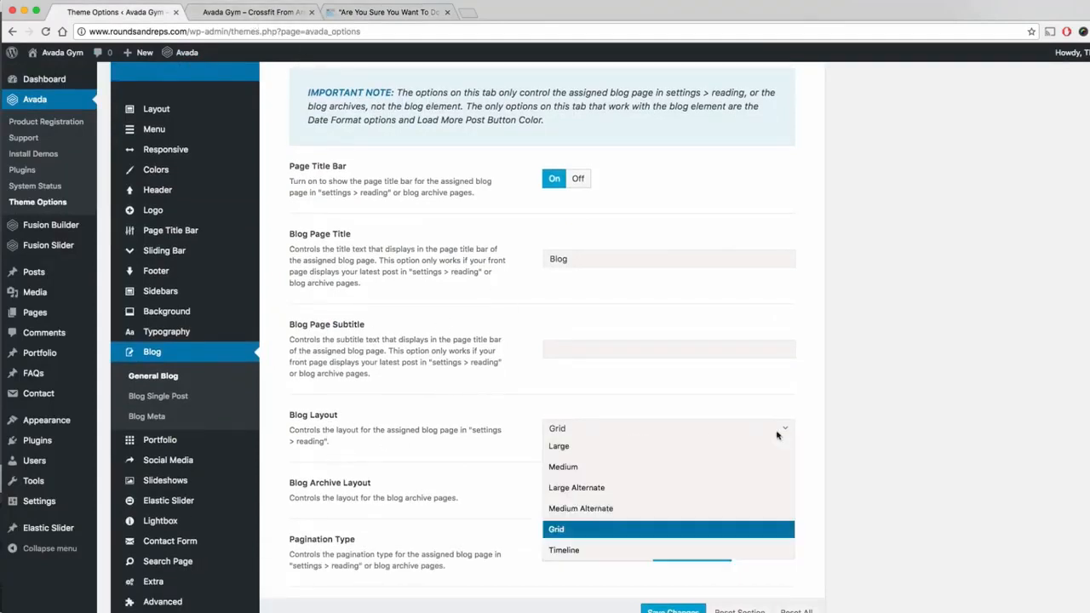
{"action": "left_click", "coordinate": [508, 482]}
Step: Return from the example post to its blog listing and compare that layout with the Blog Layout setting
{"action": "left_click", "coordinate": [388, 11]}
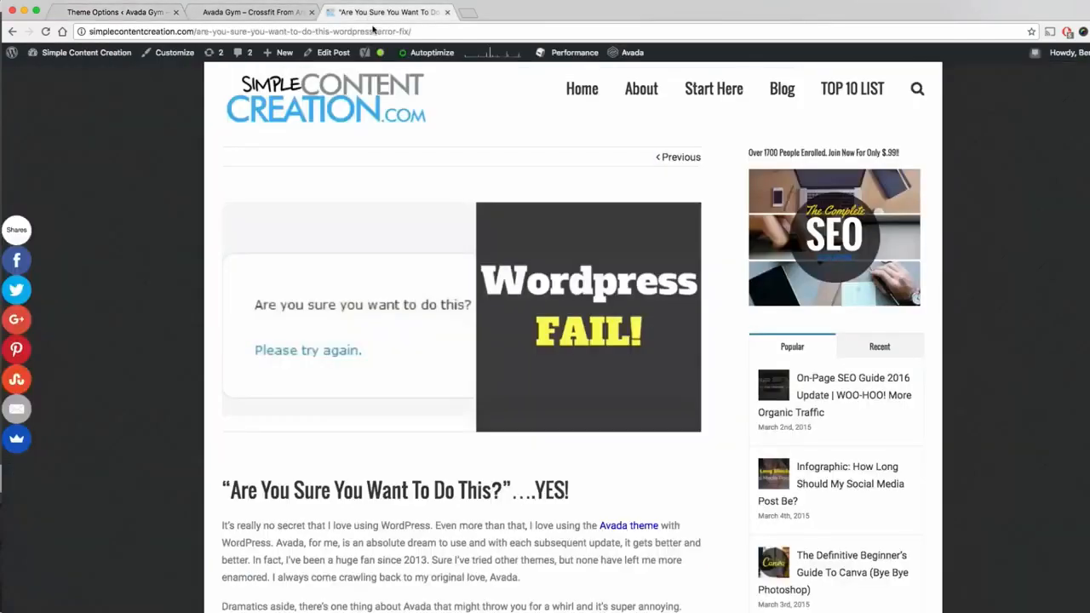
{"action": "left_click", "coordinate": [13, 33]}
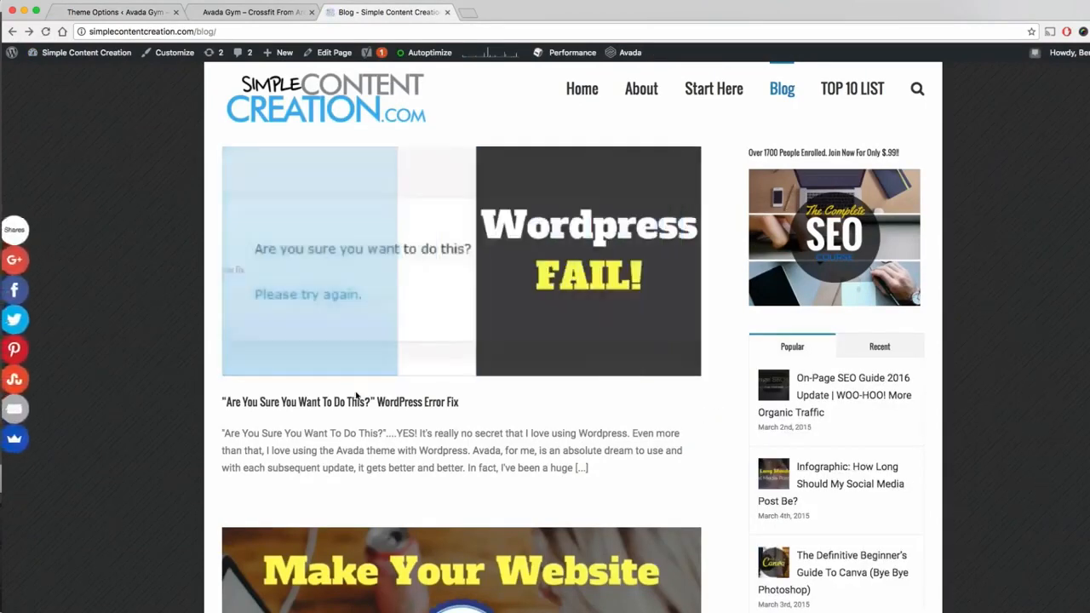
{"action": "left_click", "coordinate": [146, 14]}
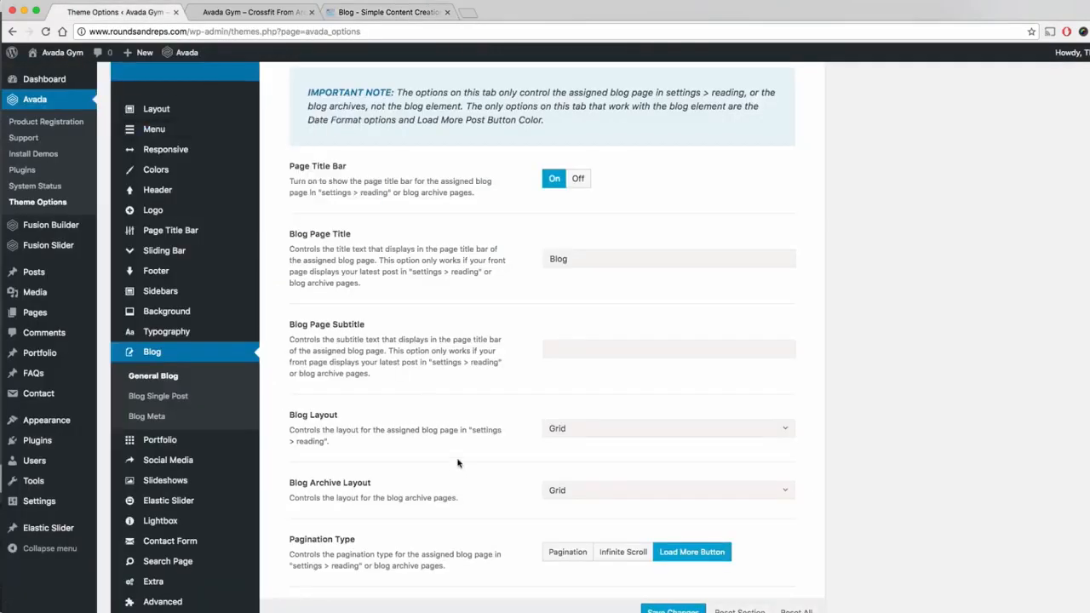
Step: Compare the Pagination Type options with how posts load further down the example blog listing
{"action": "scroll", "coordinate": [457, 463], "scroll_direction": "down", "scroll_amount": 3}
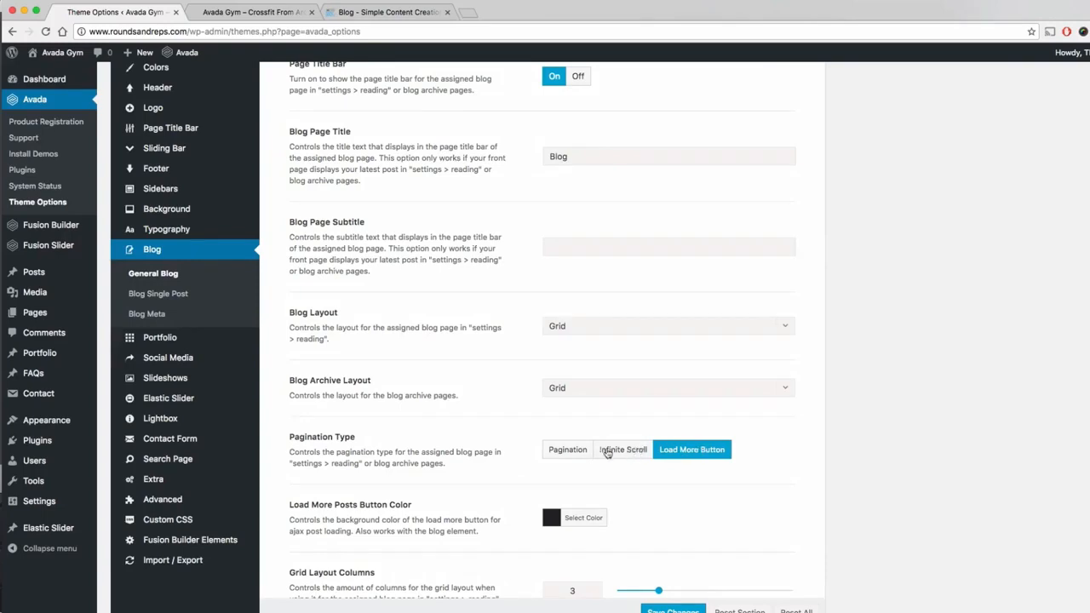
{"action": "left_click", "coordinate": [372, 13]}
{"action": "scroll", "coordinate": [461, 301], "scroll_direction": "down", "scroll_amount": 10}
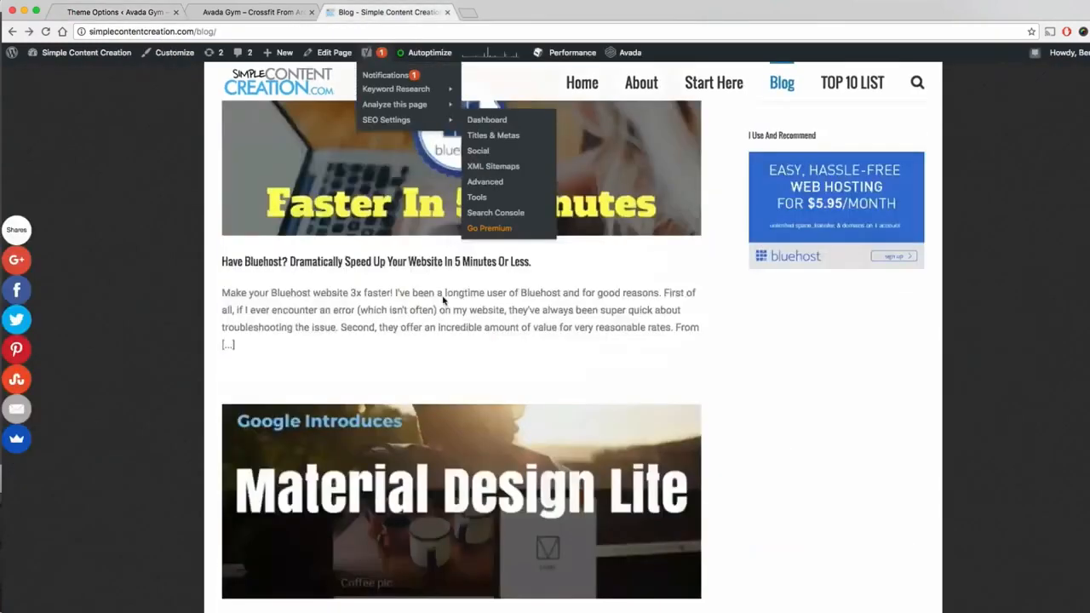
{"action": "scroll", "coordinate": [401, 275], "scroll_direction": "up", "scroll_amount": 10}
{"action": "left_click", "coordinate": [144, 19]}
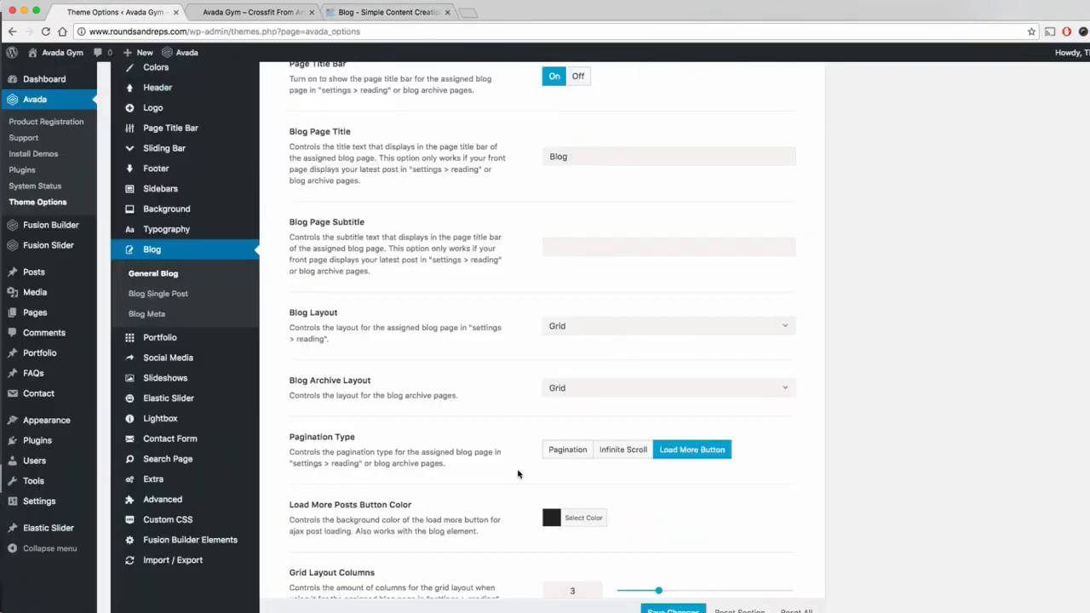
Step: Review the grid column, Blog Content Display and Excerpt Length settings, comparing them with the excerpts on the example blog
{"action": "scroll", "coordinate": [460, 464], "scroll_direction": "down", "scroll_amount": 2}
{"action": "scroll", "coordinate": [455, 452], "scroll_direction": "down", "scroll_amount": 5}
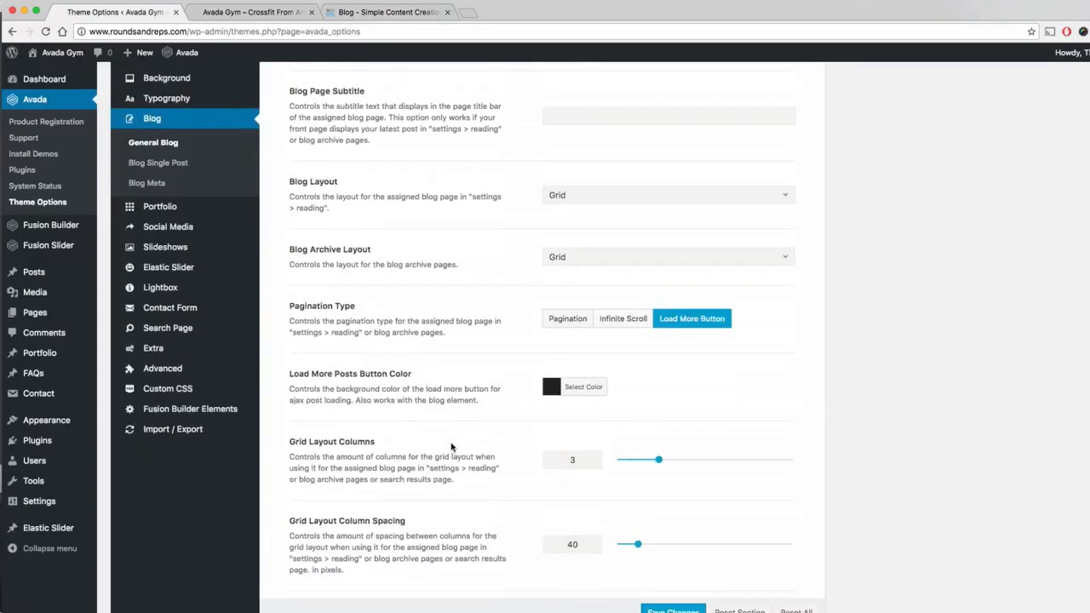
{"action": "scroll", "coordinate": [450, 421], "scroll_direction": "down", "scroll_amount": 4}
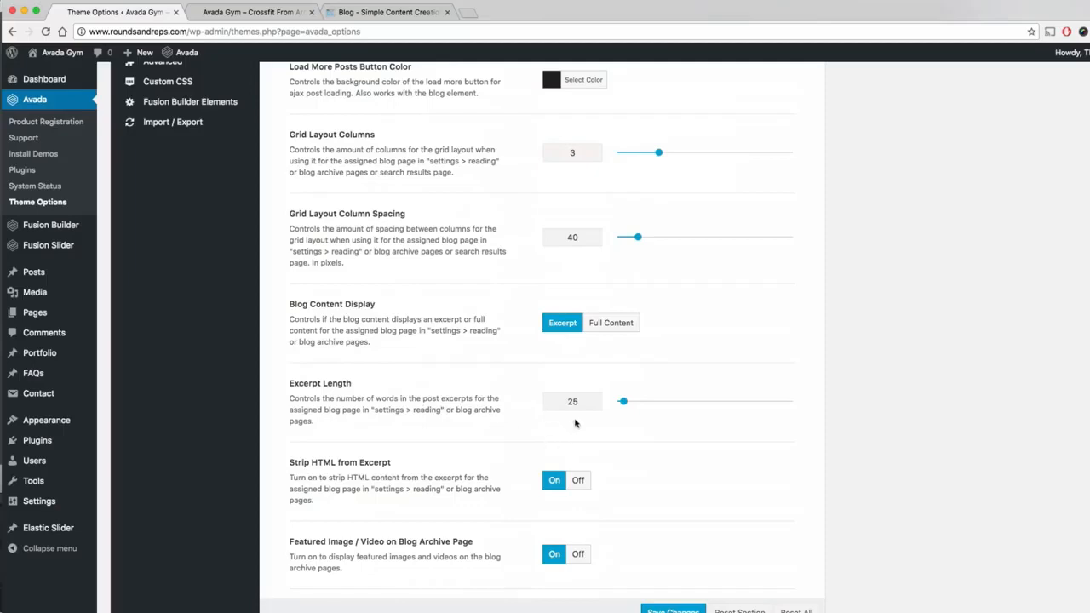
{"action": "left_click", "coordinate": [383, 12]}
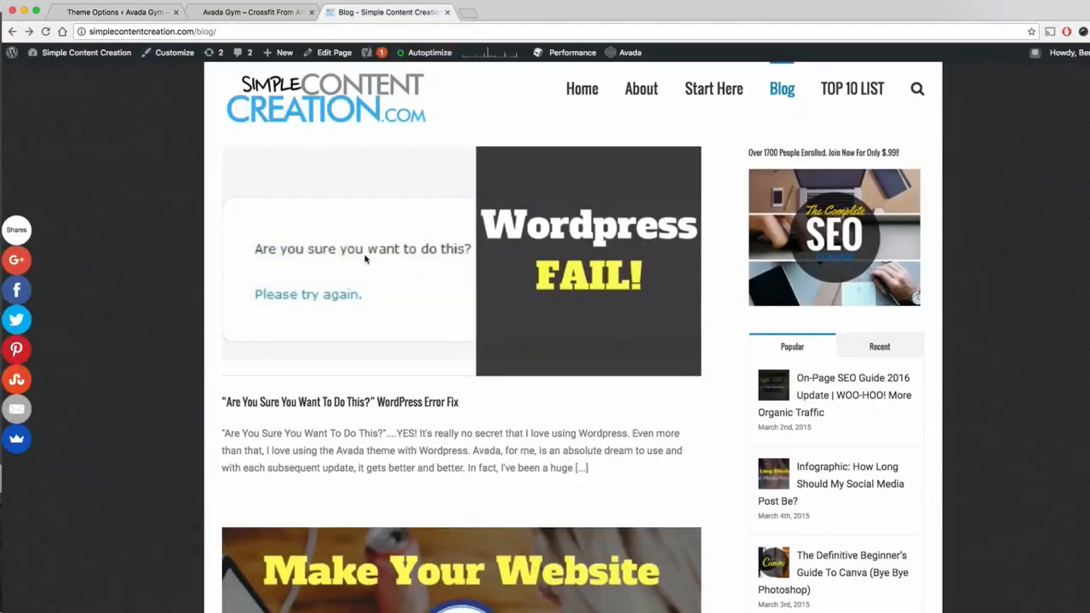
{"action": "left_click", "coordinate": [162, 12]}
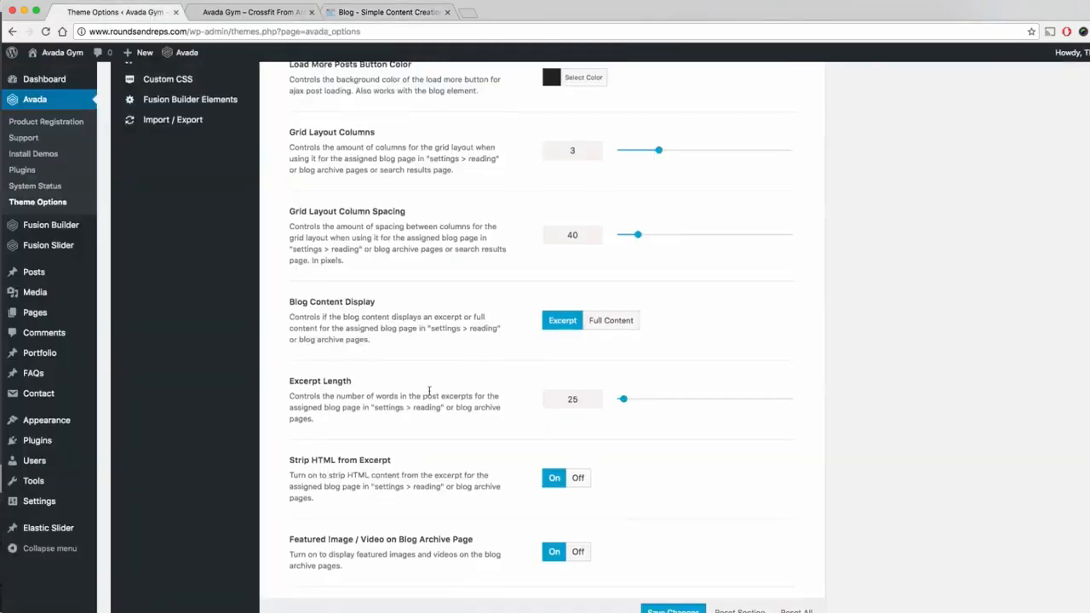
Step: Check the Strip HTML and featured image settings for the blog archive against the example blog's post images
{"action": "scroll", "coordinate": [434, 378], "scroll_direction": "down", "scroll_amount": 4}
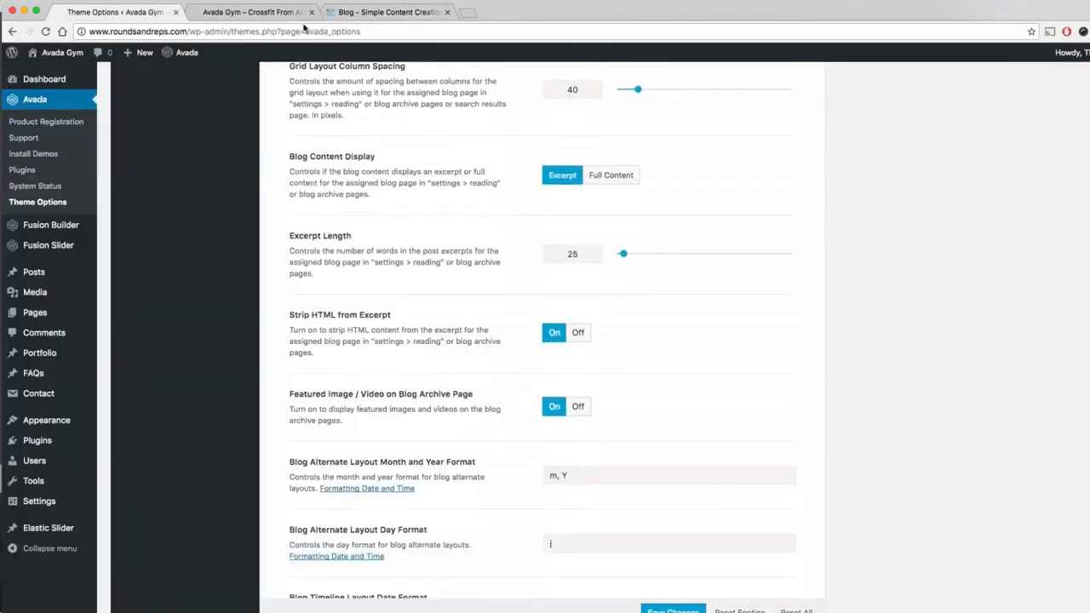
{"action": "left_click", "coordinate": [388, 12]}
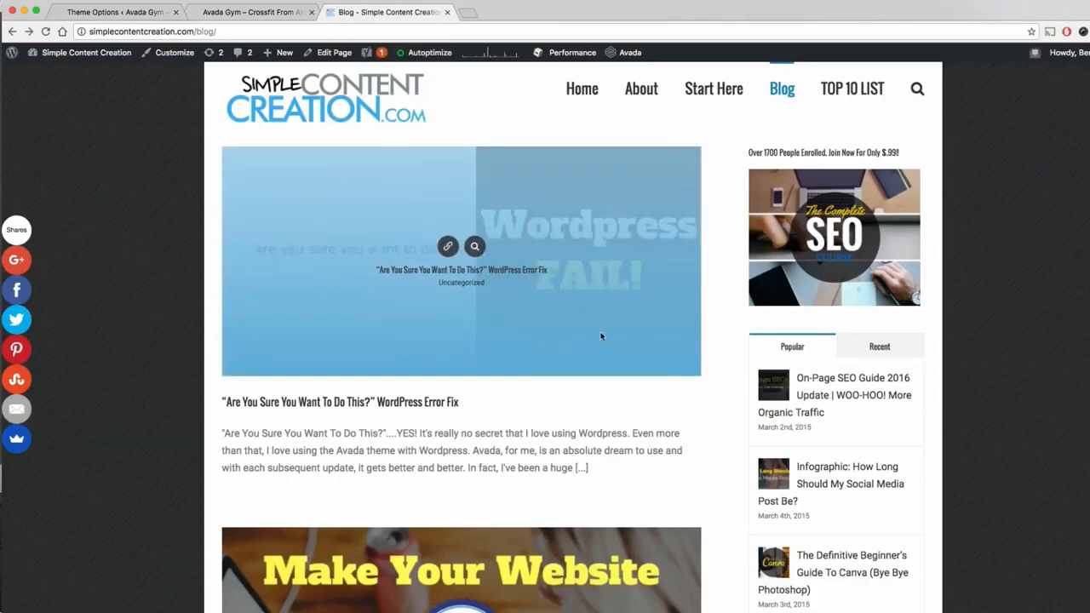
{"action": "left_click", "coordinate": [150, 14]}
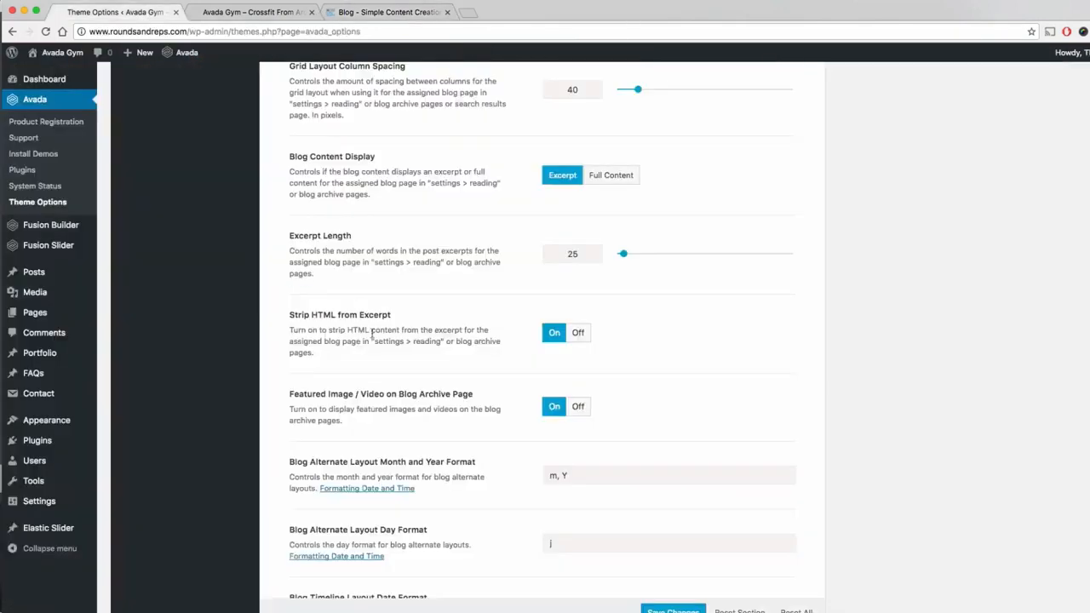
Step: Review the month, day and timeline date format settings at the end of the general blog options
{"action": "scroll", "coordinate": [379, 331], "scroll_direction": "down", "scroll_amount": 1}
{"action": "scroll", "coordinate": [385, 329], "scroll_direction": "down", "scroll_amount": 2}
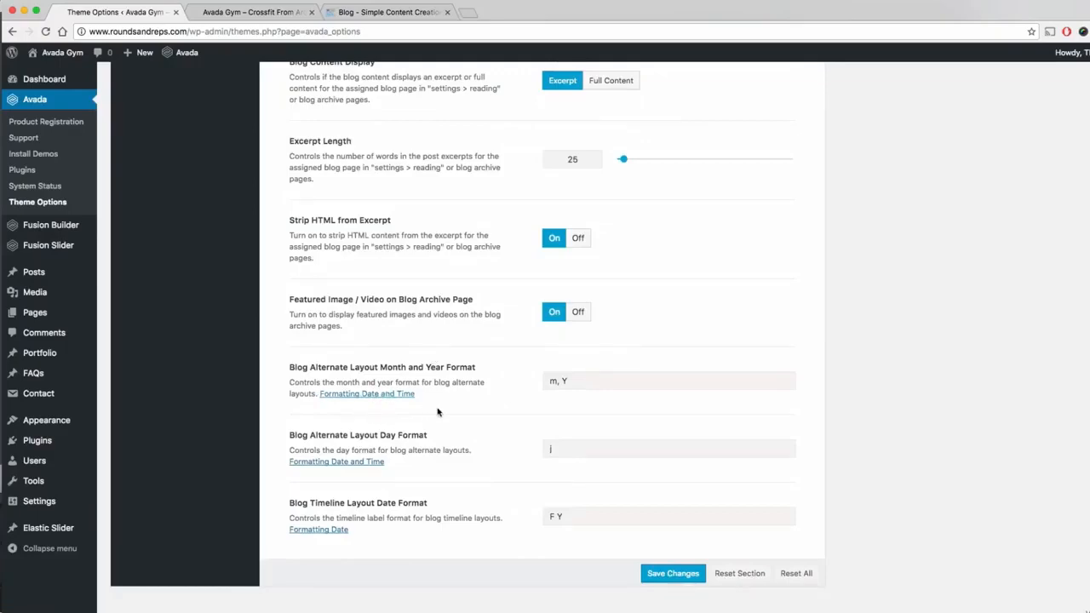
{"action": "scroll", "coordinate": [443, 402], "scroll_direction": "up", "scroll_amount": 10}
{"action": "scroll", "coordinate": [441, 398], "scroll_direction": "up", "scroll_amount": 11}
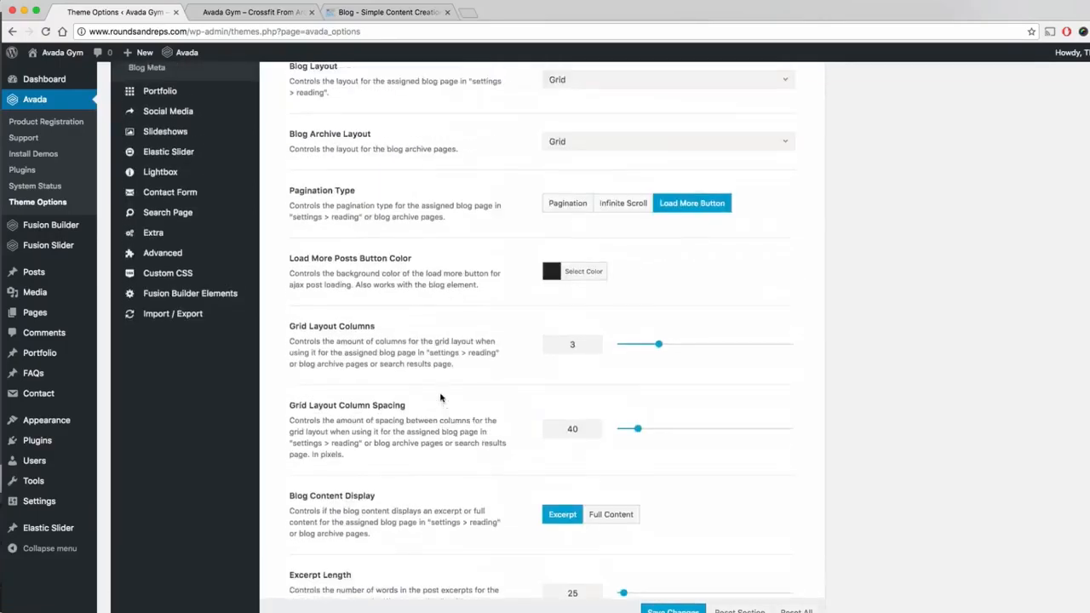
Step: Open the Blog Single Post options and review the featured image, pagination, post title, author box, sharing, related posts and comments settings
{"action": "left_click", "coordinate": [142, 384]}
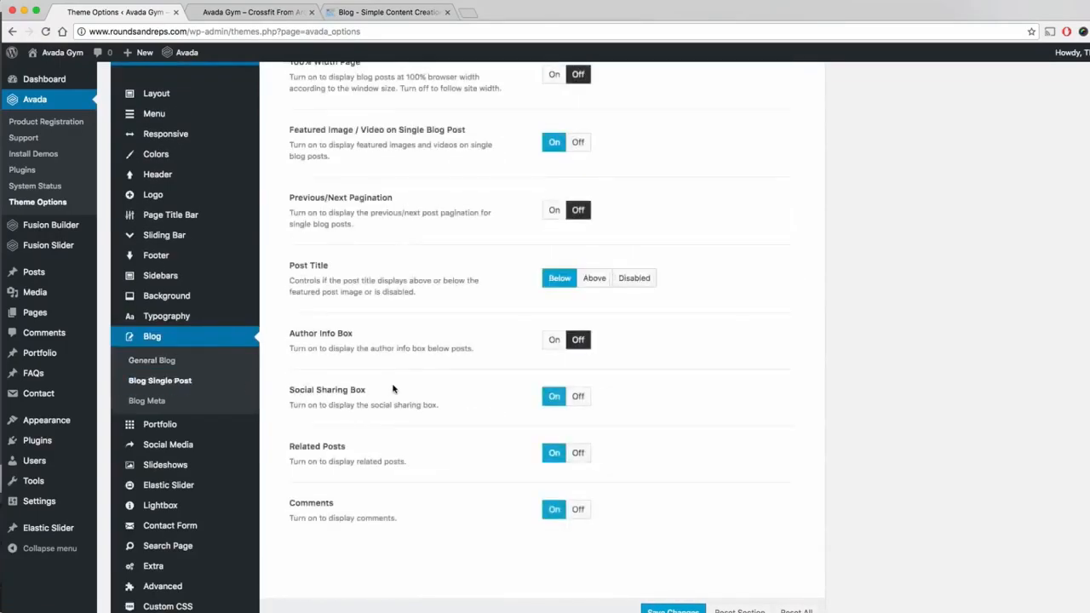
{"action": "scroll", "coordinate": [395, 366], "scroll_direction": "up", "scroll_amount": 5}
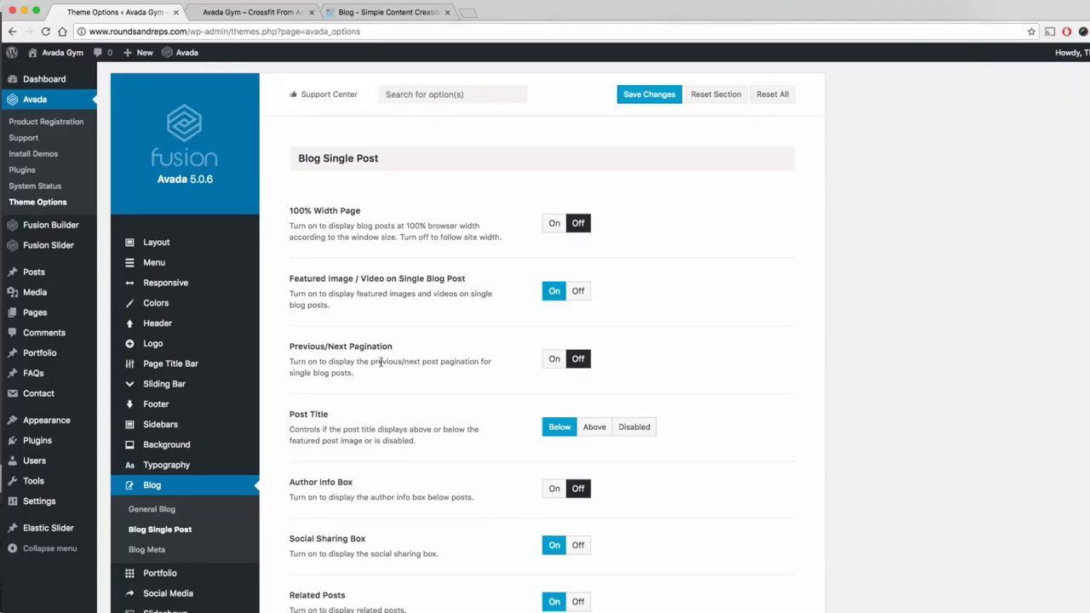
{"action": "scroll", "coordinate": [439, 286], "scroll_direction": "down", "scroll_amount": 5}
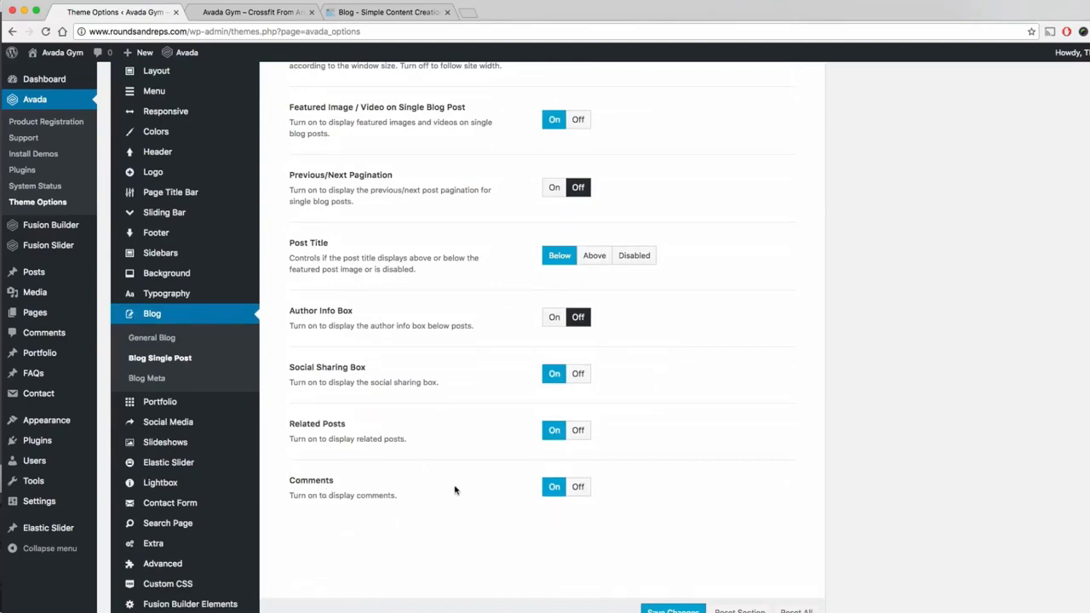
Step: Open the Blog Meta options, then examine the example blog's "Are You Sure You Want To Do This?" post through its related posts and comment area
{"action": "left_click", "coordinate": [151, 380]}
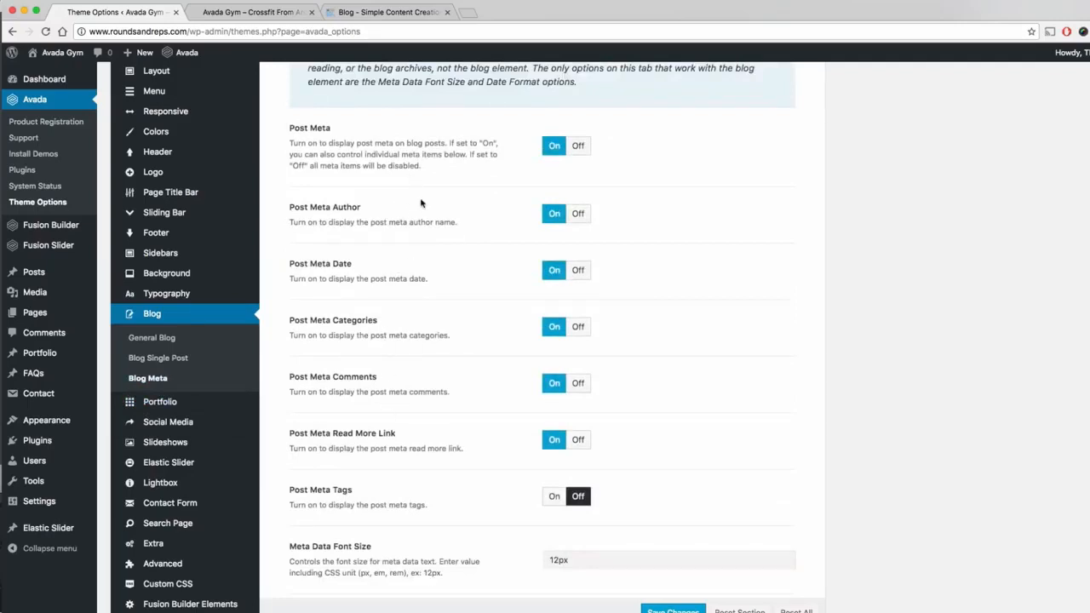
{"action": "left_click", "coordinate": [388, 12]}
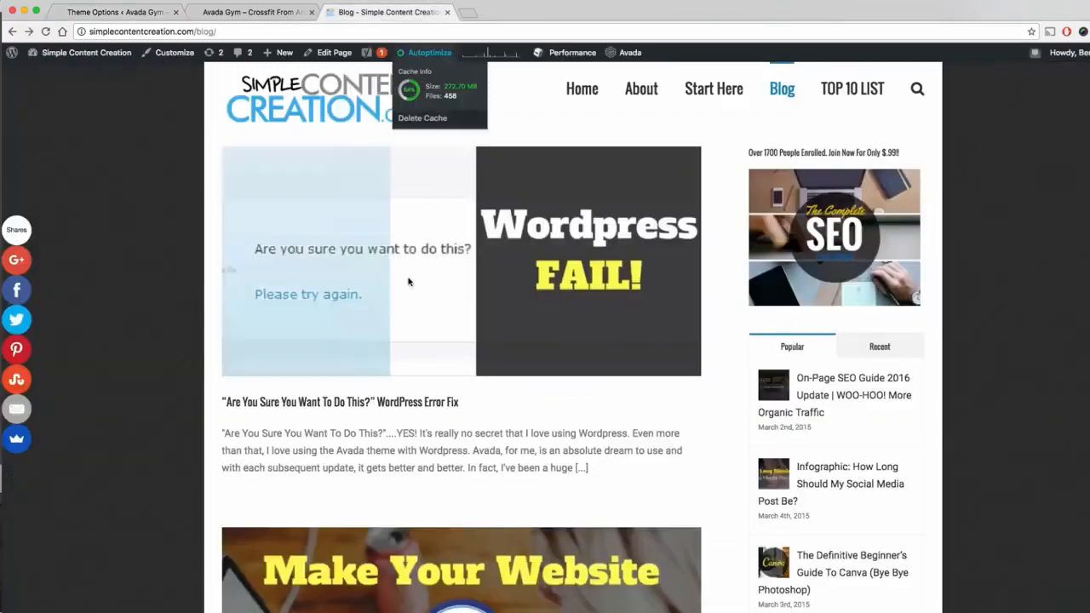
{"action": "left_click", "coordinate": [313, 407]}
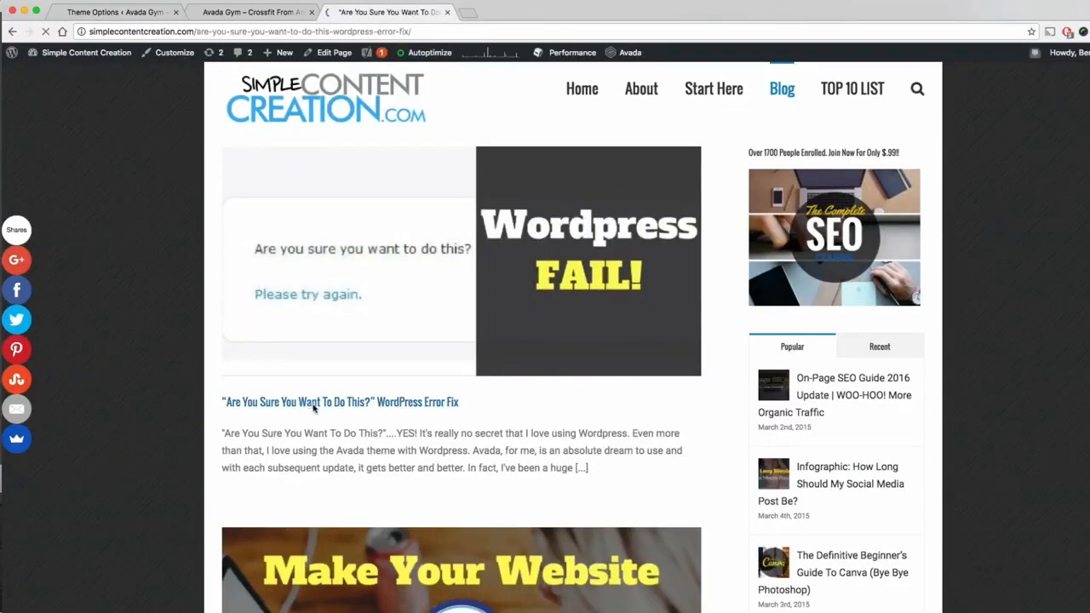
{"action": "scroll", "coordinate": [326, 397], "scroll_direction": "down", "scroll_amount": 10}
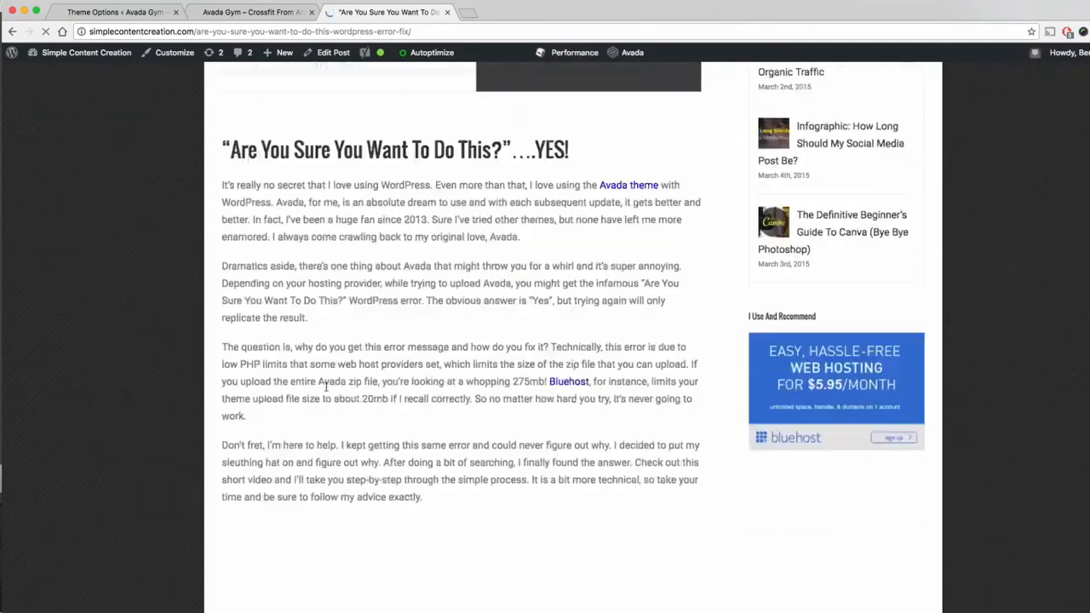
{"action": "scroll", "coordinate": [326, 385], "scroll_direction": "down", "scroll_amount": 6}
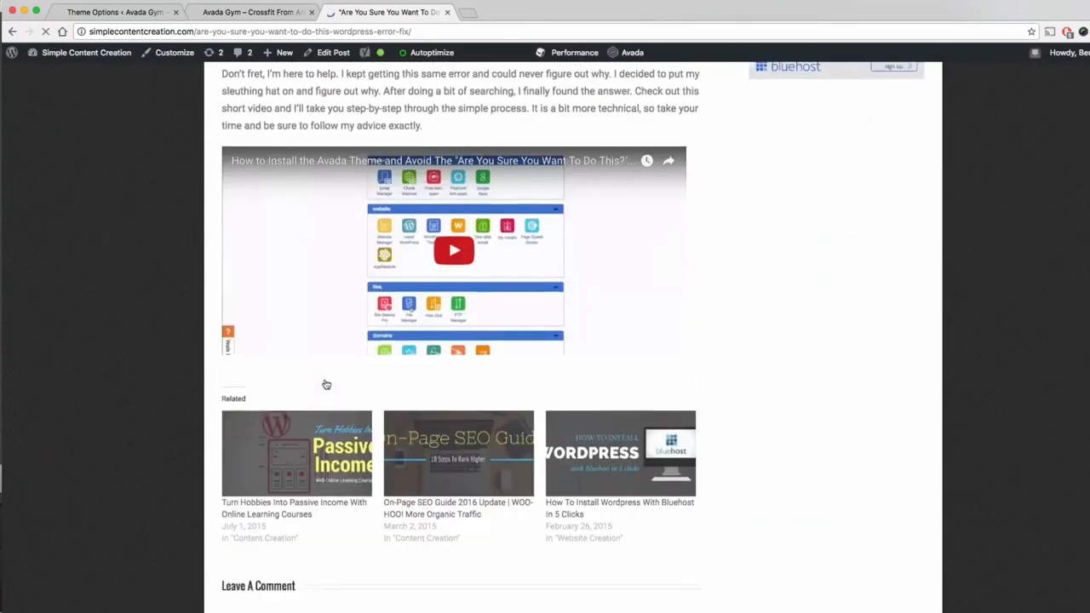
{"action": "scroll", "coordinate": [405, 438], "scroll_direction": "up", "scroll_amount": 3}
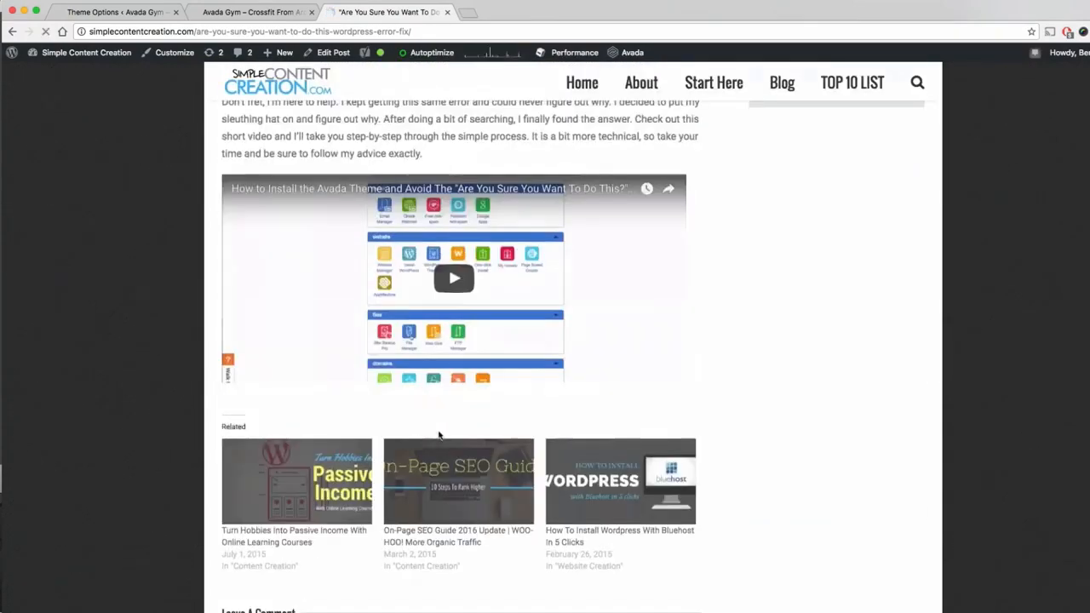
{"action": "scroll", "coordinate": [540, 420], "scroll_direction": "down", "scroll_amount": 1}
{"action": "scroll", "coordinate": [540, 419], "scroll_direction": "up", "scroll_amount": 10}
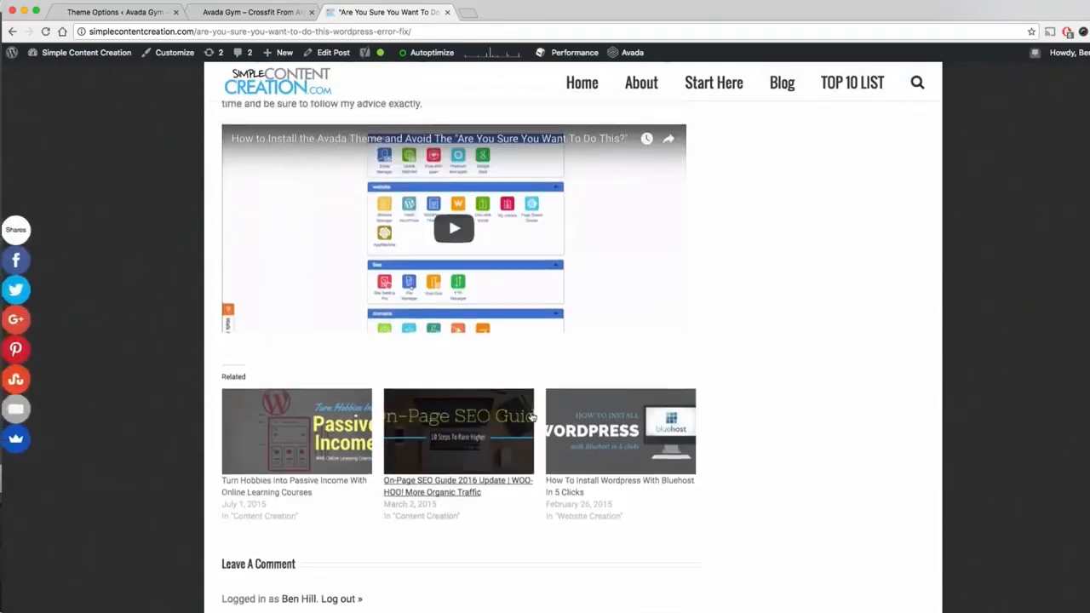
Step: Return to the Avada Gym dashboard, start a new post and switch its editor to Fusion Builder
{"action": "left_click", "coordinate": [170, 17]}
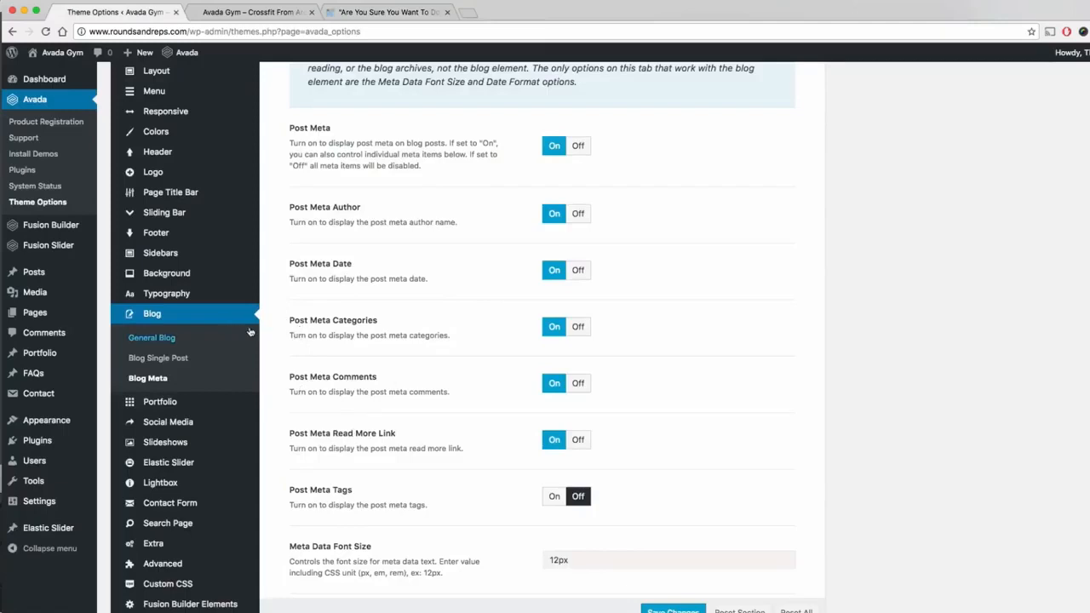
{"action": "mouse_move", "coordinate": [28, 276]}
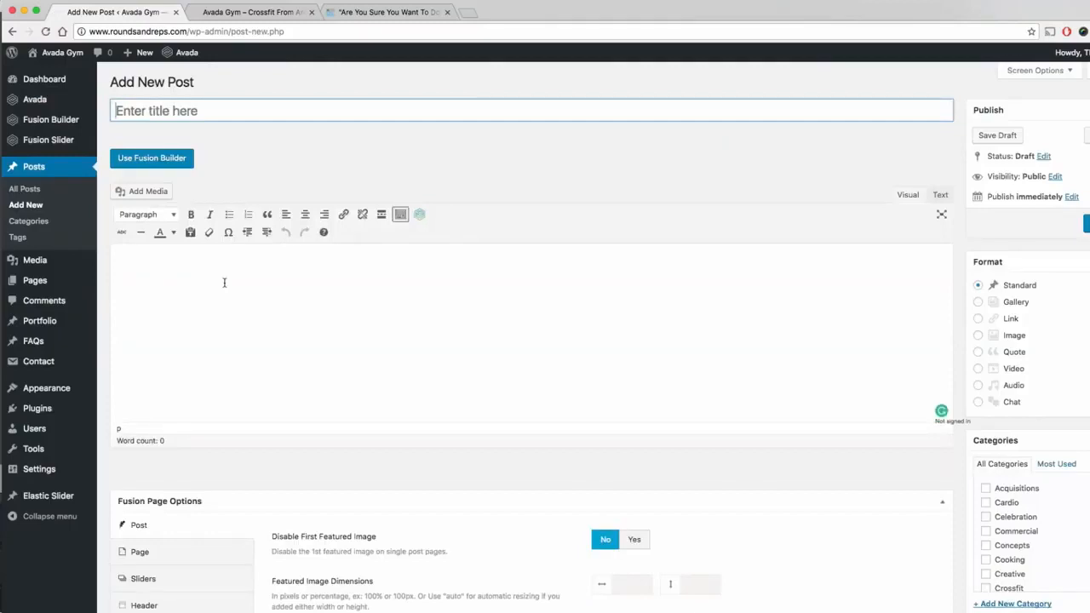
{"action": "left_click", "coordinate": [162, 162]}
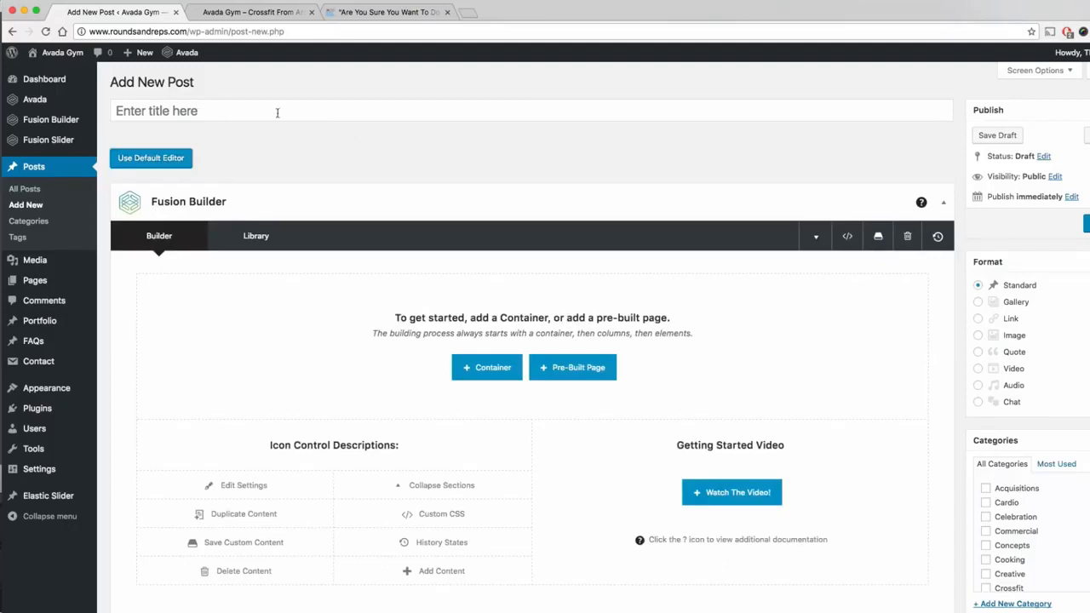
Step: Review the new post's builder area and the Post settings in Fusion Page Options, including featured image, video embed and related posts
{"action": "scroll", "coordinate": [311, 146], "scroll_direction": "down", "scroll_amount": 3}
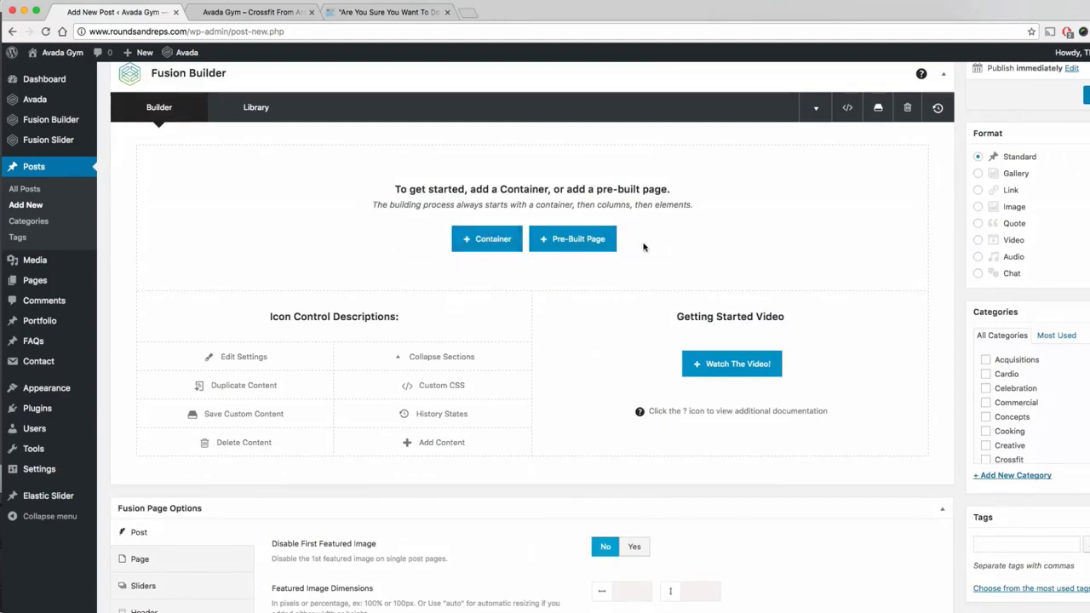
{"action": "scroll", "coordinate": [644, 247], "scroll_direction": "down", "scroll_amount": 6}
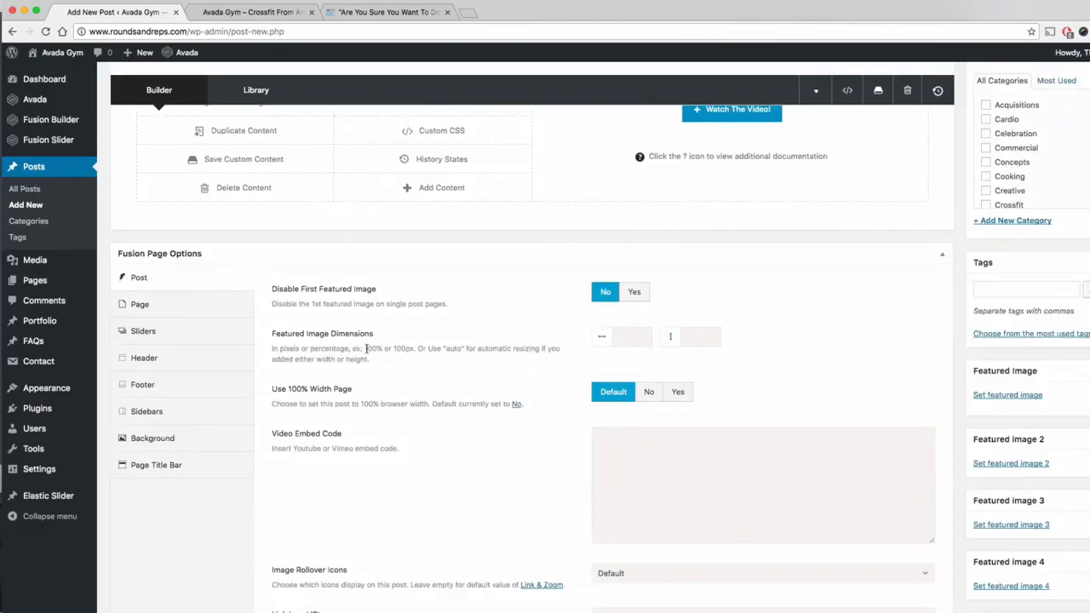
{"action": "scroll", "coordinate": [367, 348], "scroll_direction": "down", "scroll_amount": 4}
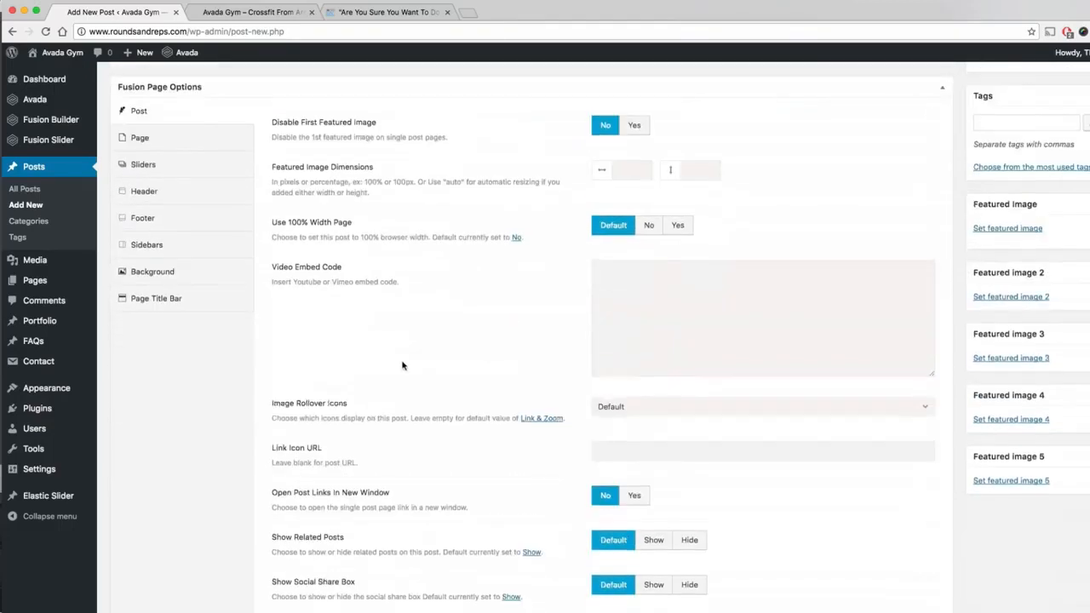
{"action": "scroll", "coordinate": [403, 366], "scroll_direction": "down", "scroll_amount": 3}
{"action": "scroll", "coordinate": [463, 454], "scroll_direction": "down", "scroll_amount": 1}
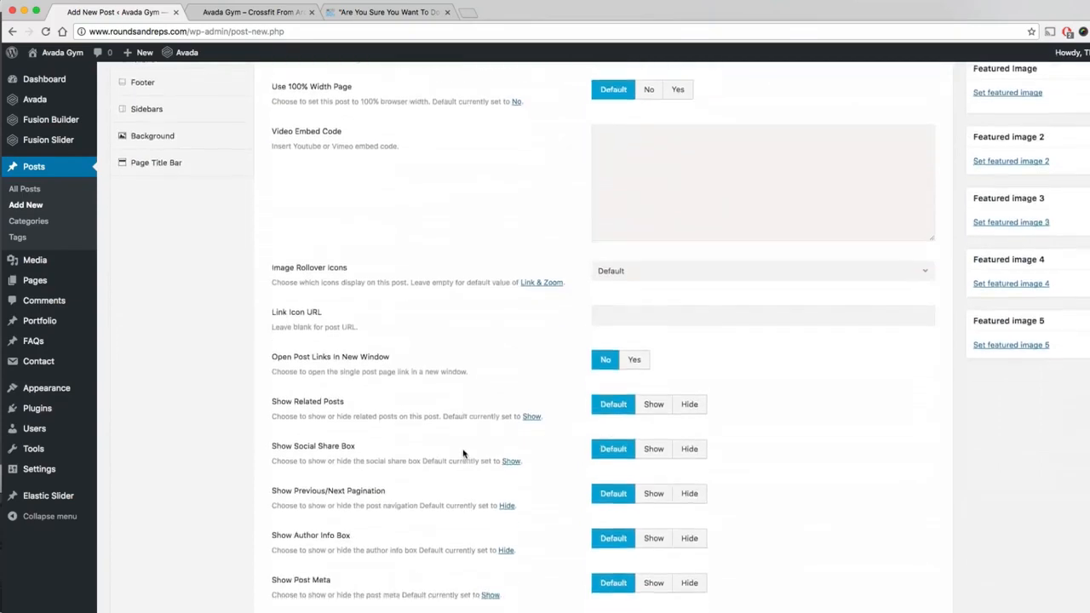
{"action": "scroll", "coordinate": [464, 454], "scroll_direction": "up", "scroll_amount": 1}
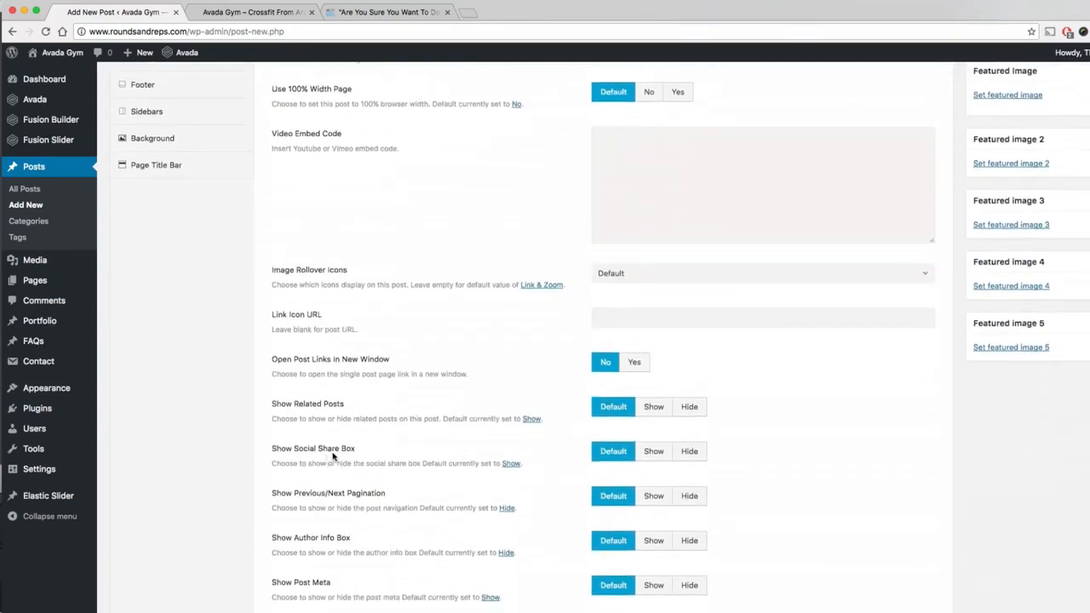
Step: Compare the related posts and comment form on the example post with the new post's show or hide settings
{"action": "left_click", "coordinate": [388, 12]}
{"action": "scroll", "coordinate": [344, 336], "scroll_direction": "down", "scroll_amount": 10}
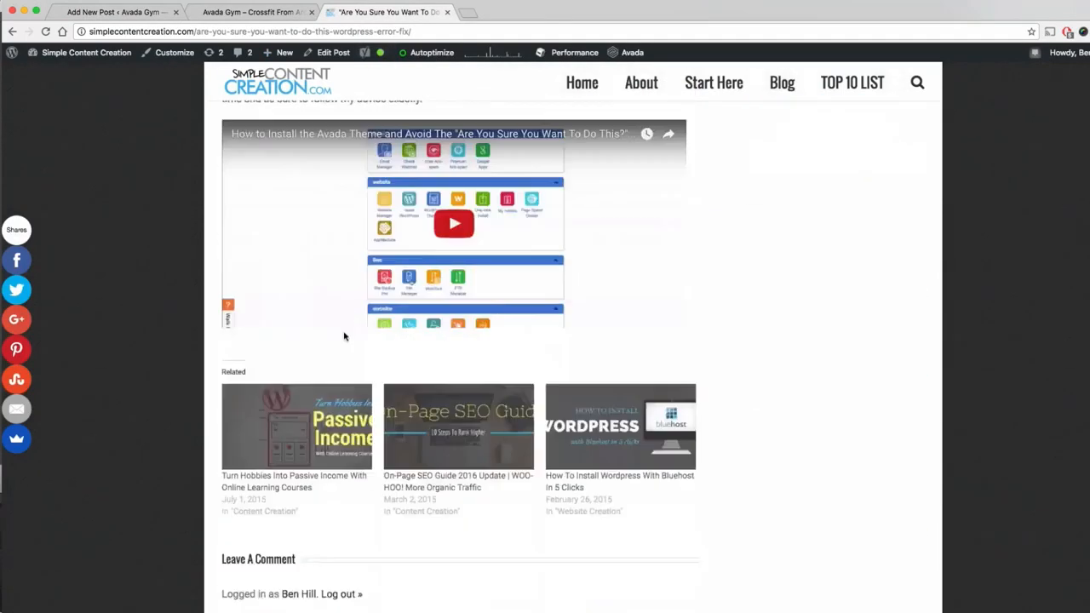
{"action": "scroll", "coordinate": [344, 337], "scroll_direction": "down", "scroll_amount": 5}
{"action": "scroll", "coordinate": [287, 294], "scroll_direction": "up", "scroll_amount": 1}
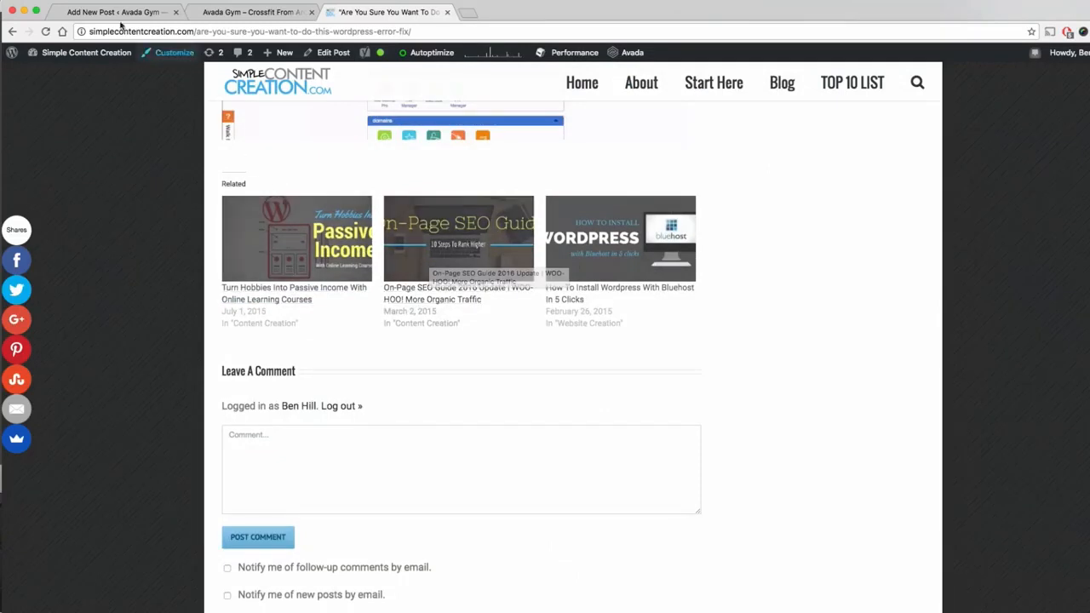
{"action": "left_click", "coordinate": [126, 16]}
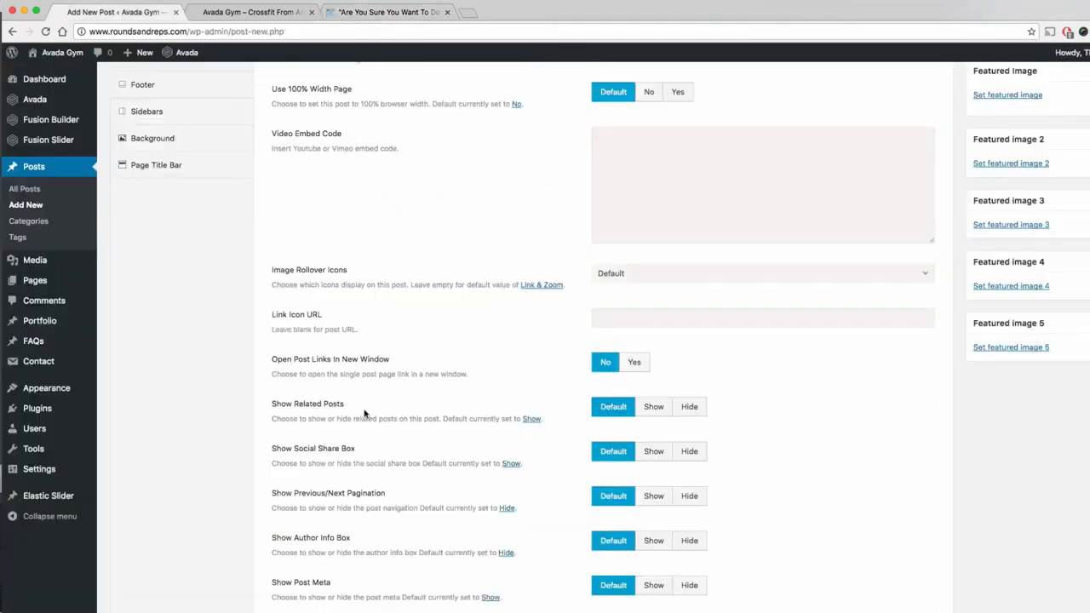
{"action": "scroll", "coordinate": [365, 414], "scroll_direction": "down", "scroll_amount": 2}
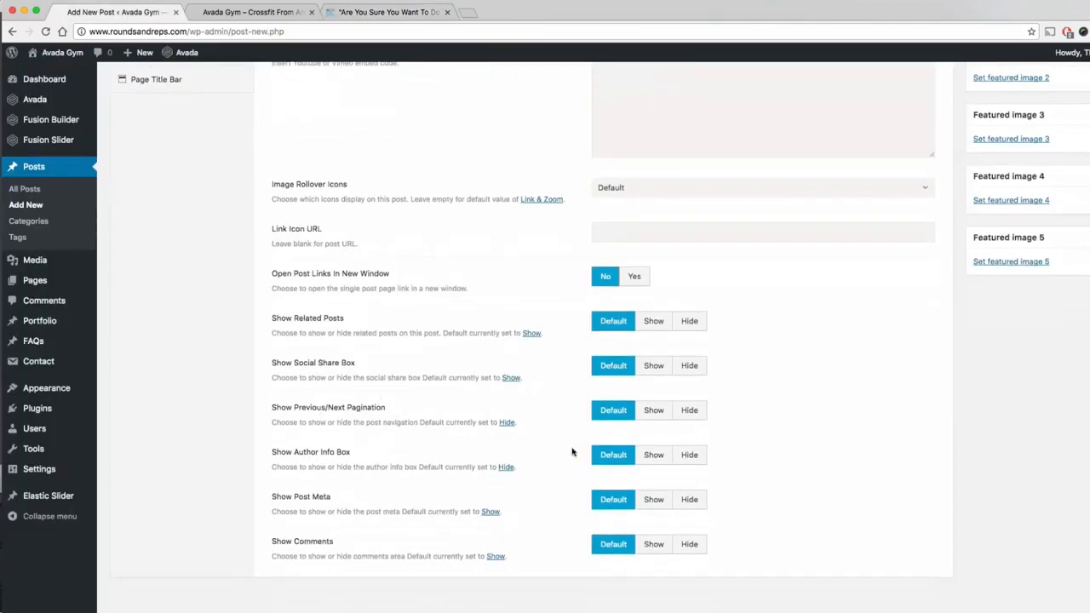
Step: Review the Footer and Header settings in the new post's Fusion Page Options
{"action": "scroll", "coordinate": [471, 409], "scroll_direction": "up", "scroll_amount": 5}
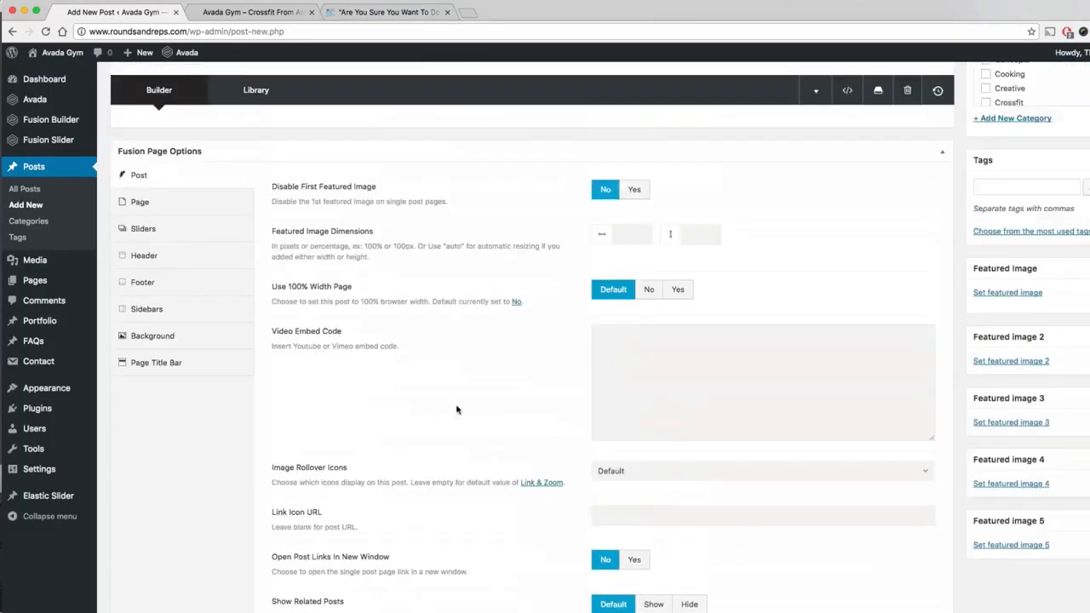
{"action": "left_click", "coordinate": [172, 291]}
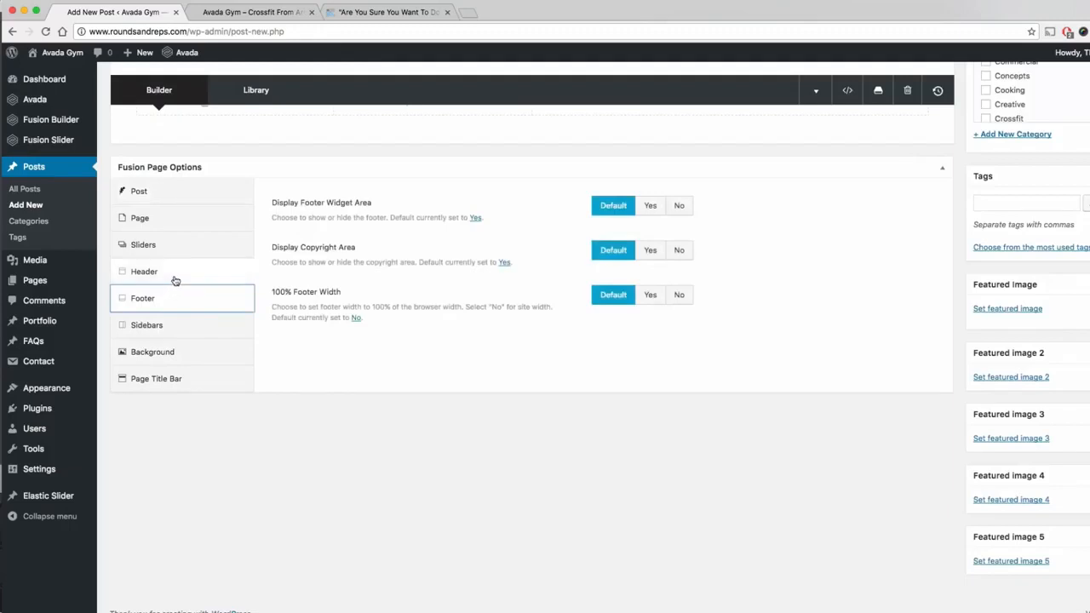
{"action": "left_click", "coordinate": [176, 273]}
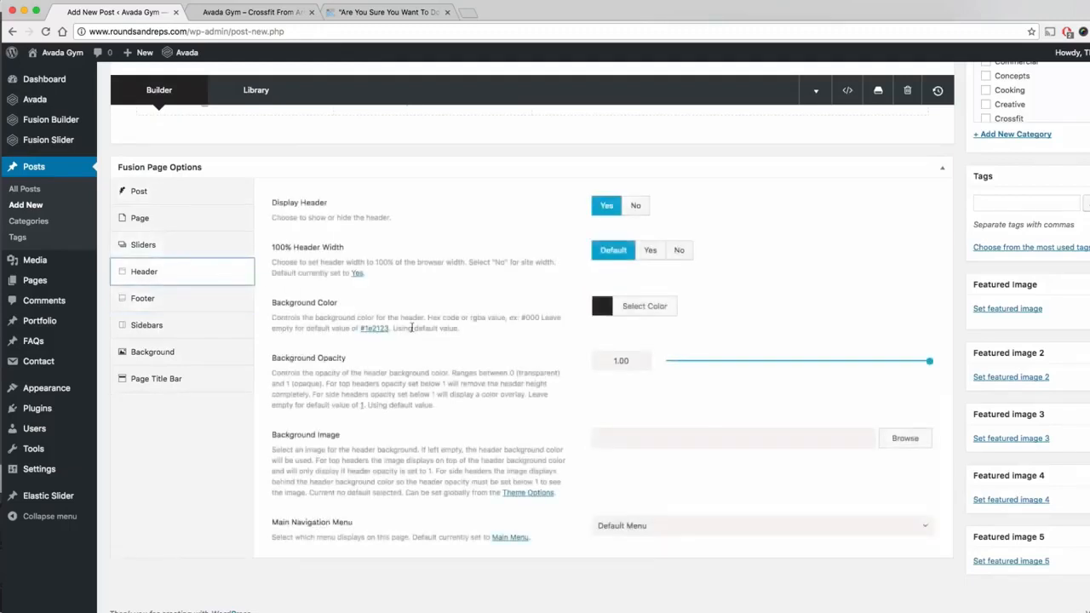
{"action": "scroll", "coordinate": [862, 328], "scroll_direction": "up", "scroll_amount": 3}
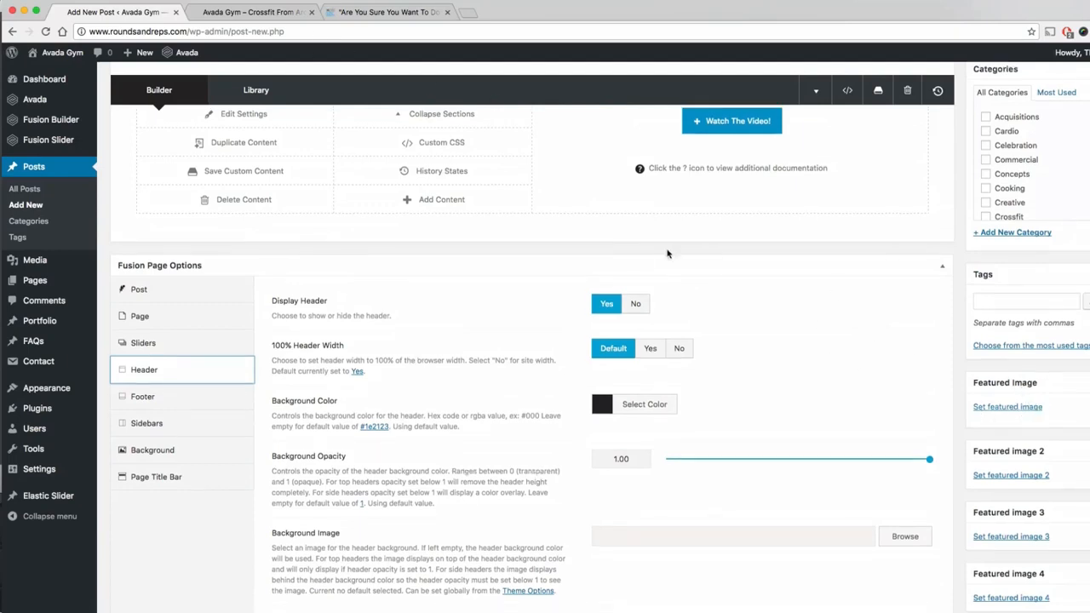
Step: View the example post's featured image, then inspect the new post's featured image upload and media library choices and close them without selecting one
{"action": "left_click", "coordinate": [381, 14]}
{"action": "scroll", "coordinate": [443, 443], "scroll_direction": "up", "scroll_amount": 15}
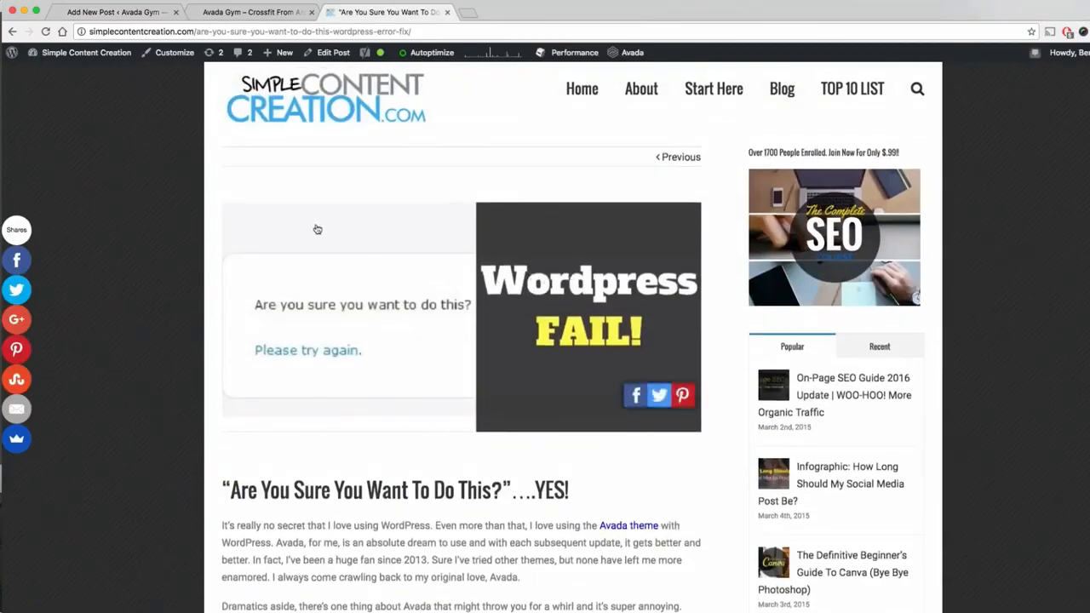
{"action": "left_click", "coordinate": [134, 12]}
{"action": "left_click", "coordinate": [1016, 408]}
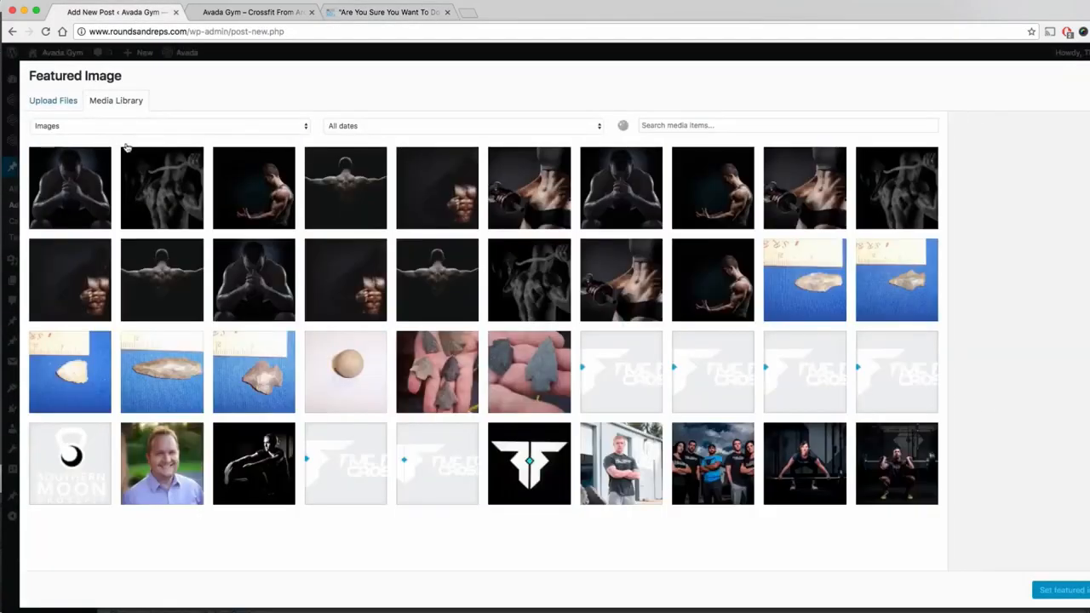
{"action": "left_click", "coordinate": [52, 104]}
{"action": "left_click", "coordinate": [109, 103]}
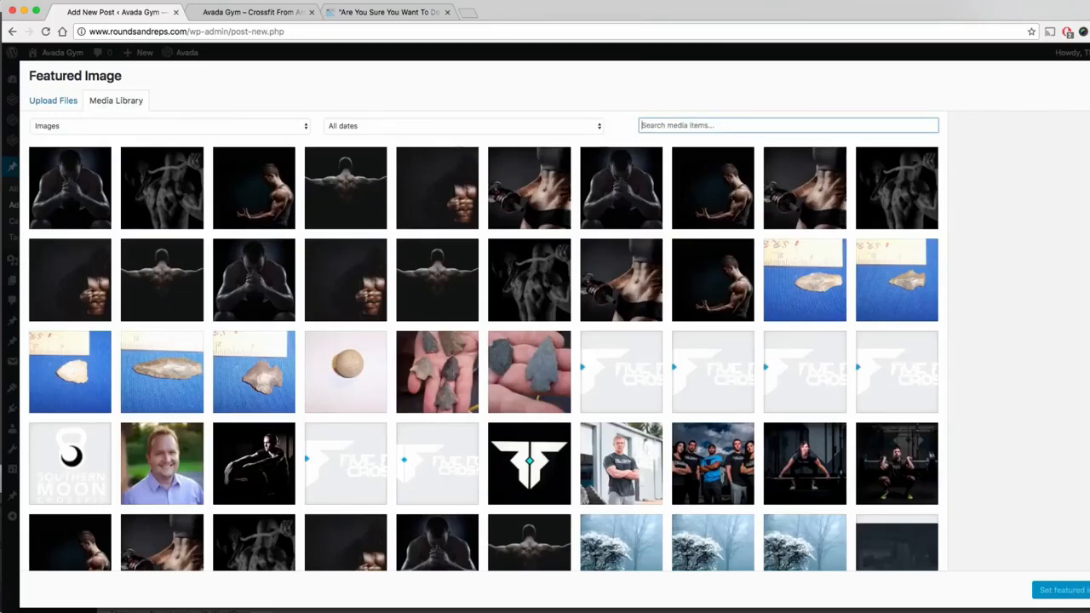
{"action": "left_click", "coordinate": [1089, 76]}
Step: Look over the new post's tags, categories, format and publishing settings, then switch back to the example post
{"action": "scroll", "coordinate": [824, 380], "scroll_direction": "up", "scroll_amount": 1}
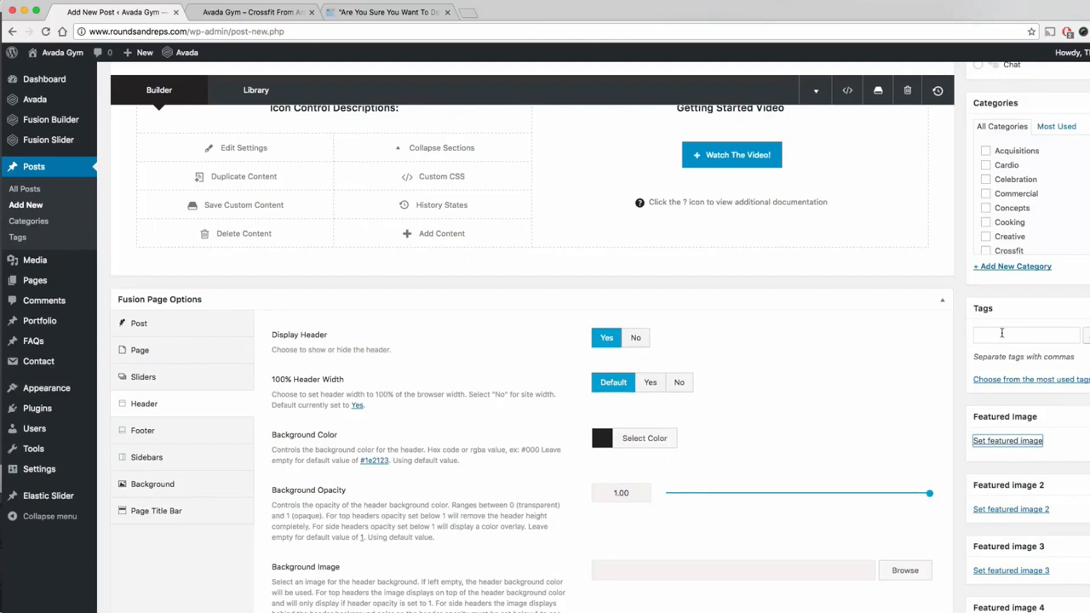
{"action": "scroll", "coordinate": [1028, 239], "scroll_direction": "up", "scroll_amount": 3}
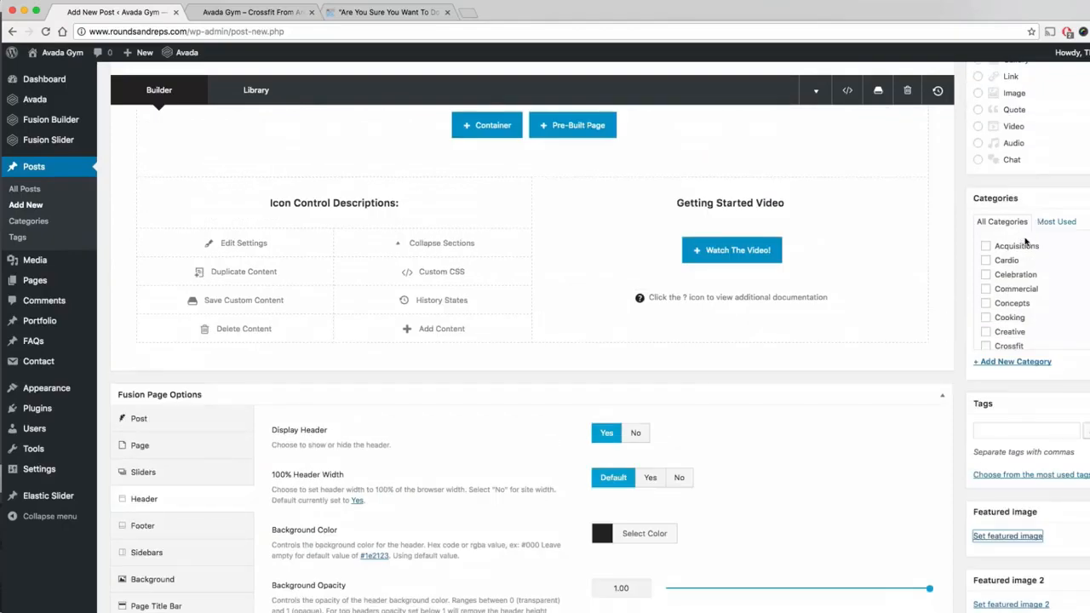
{"action": "scroll", "coordinate": [1036, 259], "scroll_direction": "up", "scroll_amount": 7}
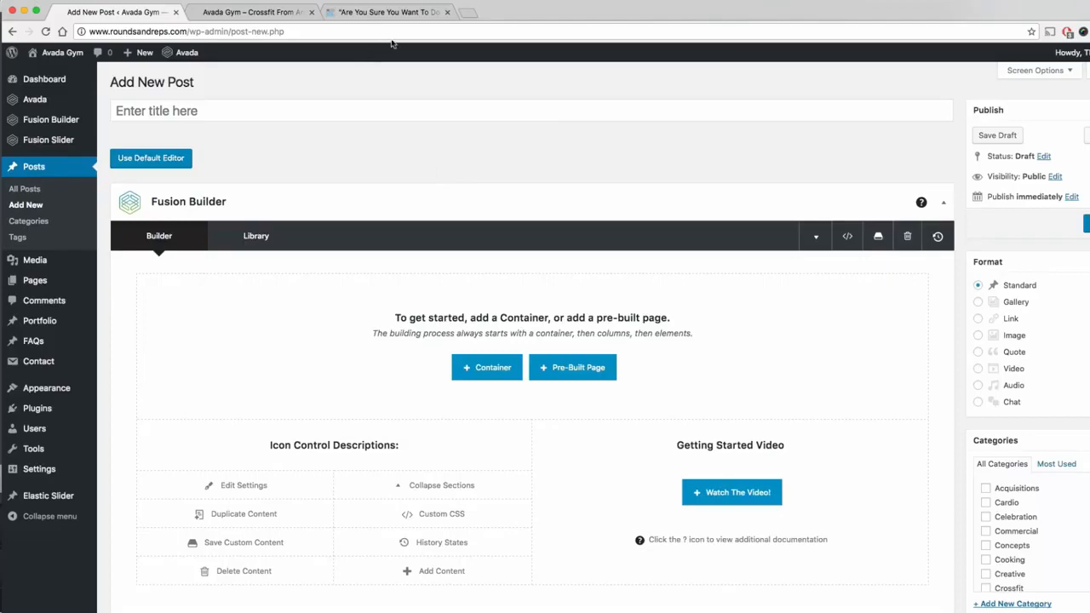
{"action": "left_click", "coordinate": [399, 13]}
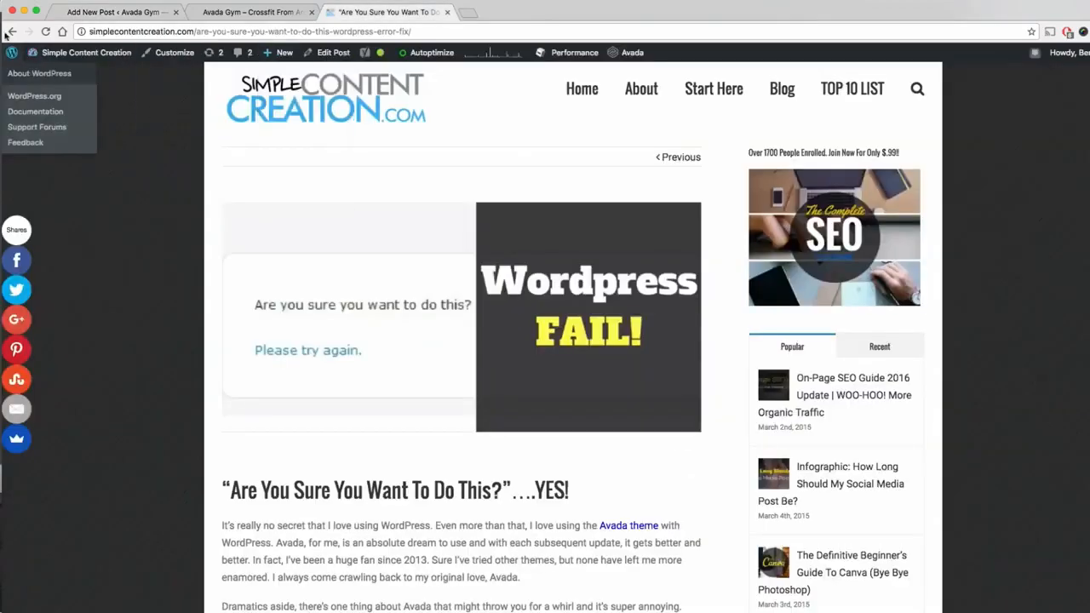
Step: Return from the example post to the blog listing and look at how its featured image and excerpt are displayed
{"action": "left_click", "coordinate": [11, 32]}
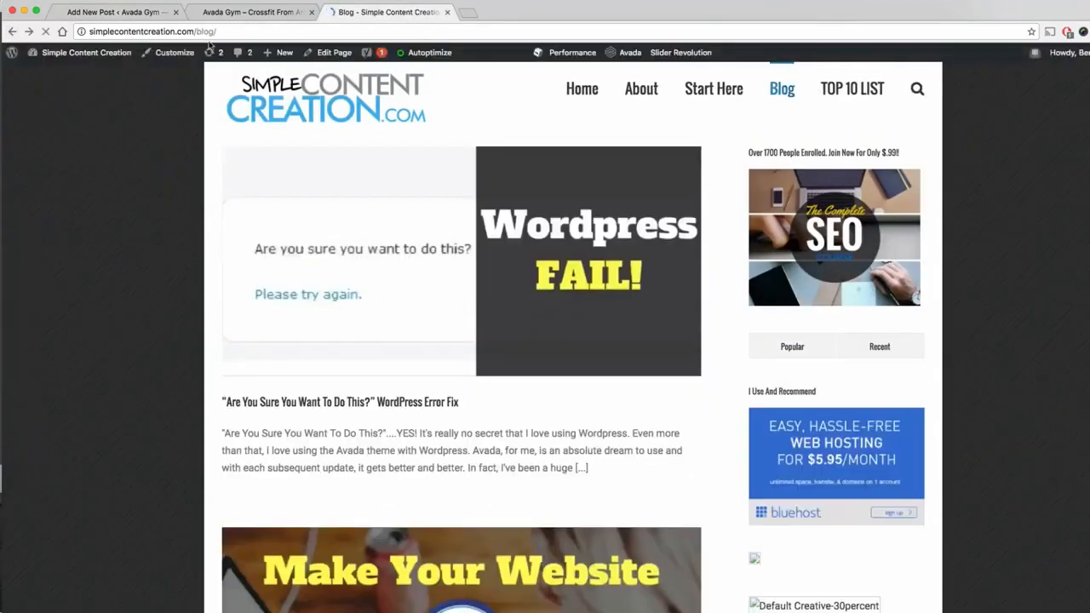
{"action": "mouse_move", "coordinate": [549, 252]}
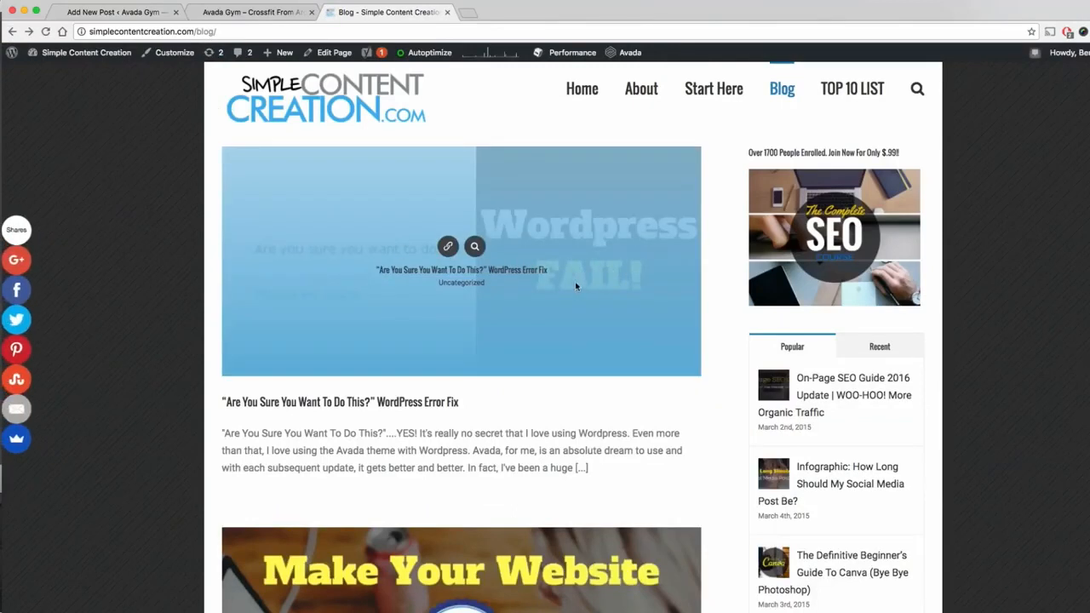
{"action": "scroll", "coordinate": [499, 364], "scroll_direction": "down", "scroll_amount": 3}
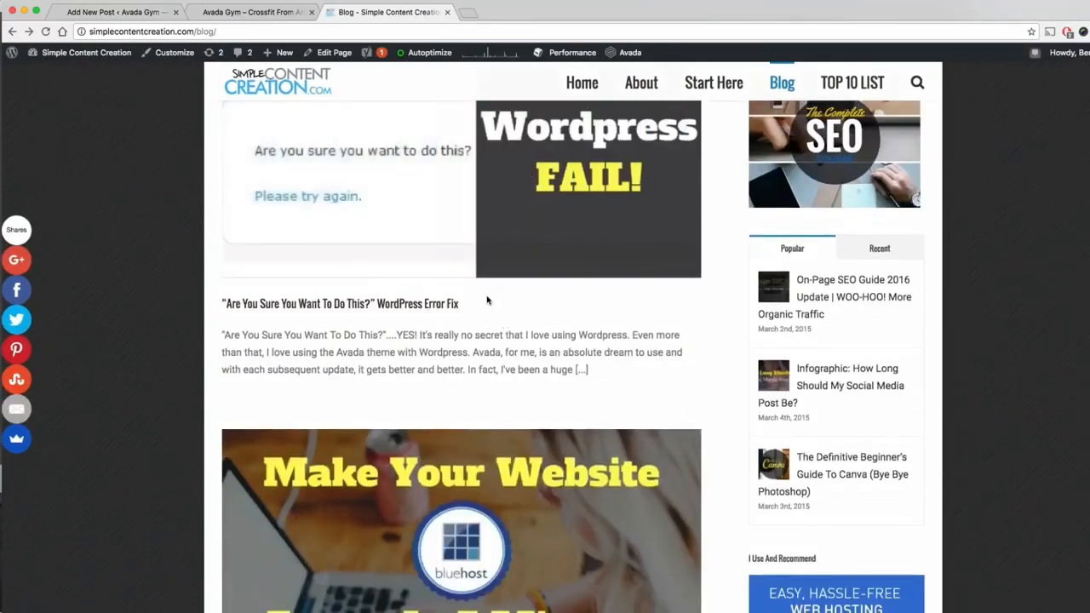
{"action": "scroll", "coordinate": [494, 293], "scroll_direction": "up", "scroll_amount": 3}
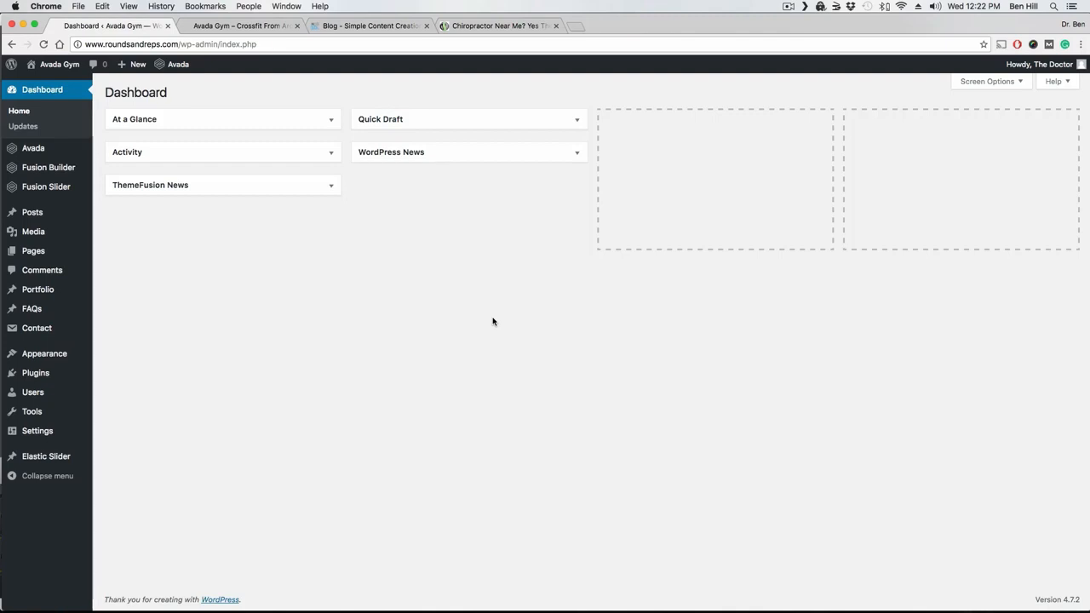
Step: View the example chiropractic site's contact page, including its map, location text and appointment request form
{"action": "left_click", "coordinate": [509, 26]}
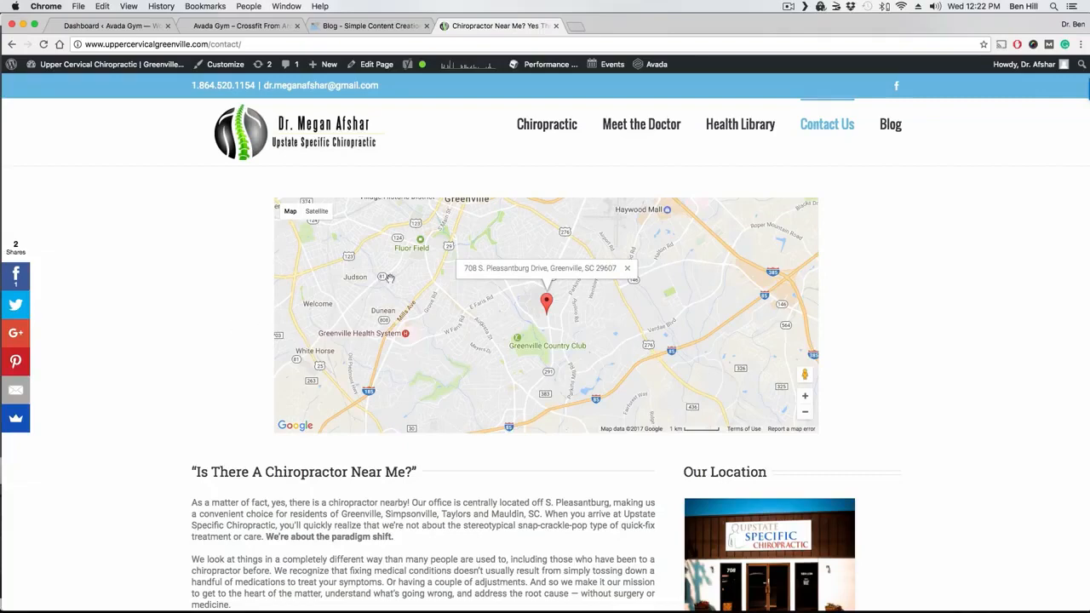
{"action": "scroll", "coordinate": [185, 283], "scroll_direction": "down", "scroll_amount": 8}
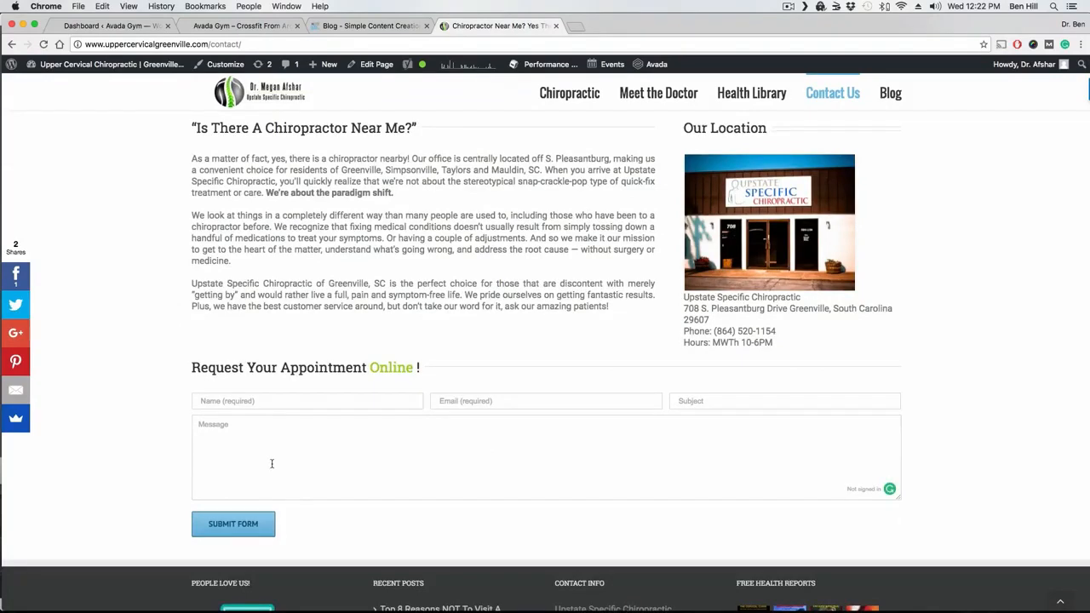
{"action": "scroll", "coordinate": [268, 460], "scroll_direction": "up", "scroll_amount": 8}
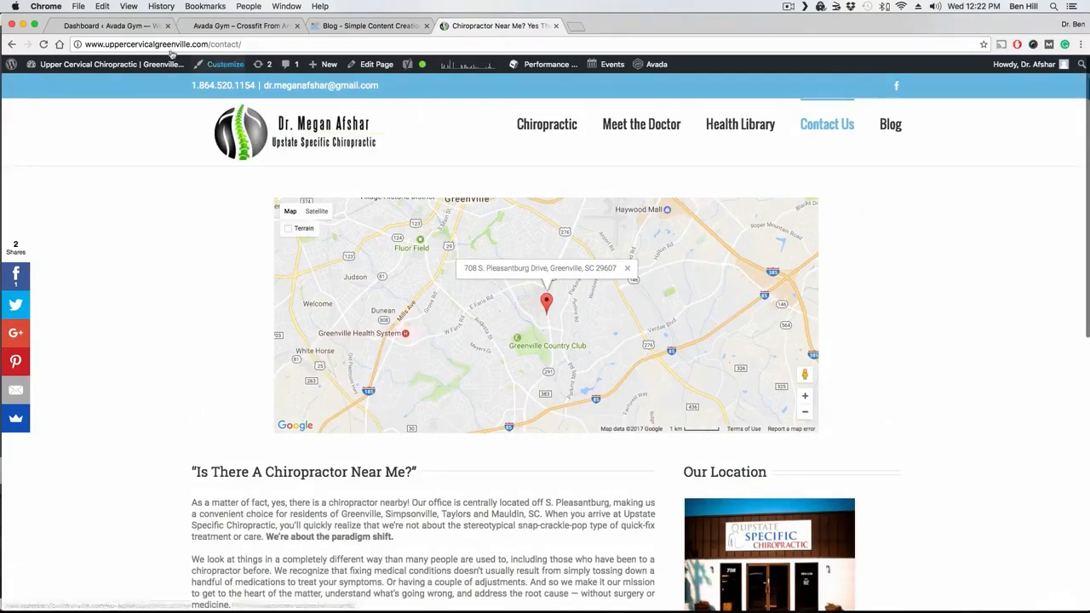
Step: Go back to the Avada Gym dashboard and review the Contact Form section of the theme options, including email address and ReCaptcha settings
{"action": "left_click", "coordinate": [111, 26]}
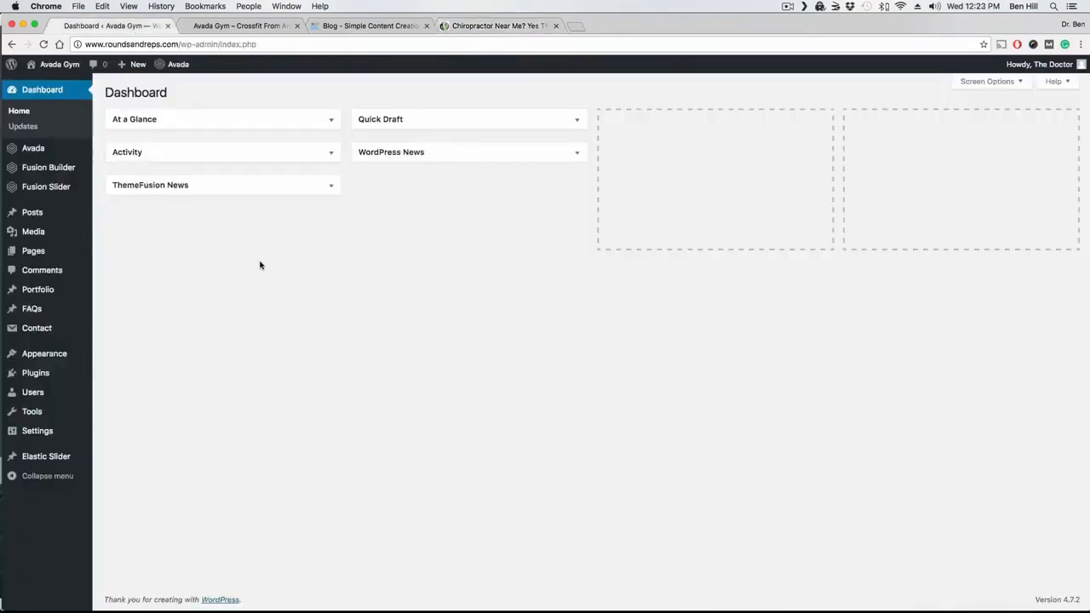
{"action": "mouse_move", "coordinate": [55, 356]}
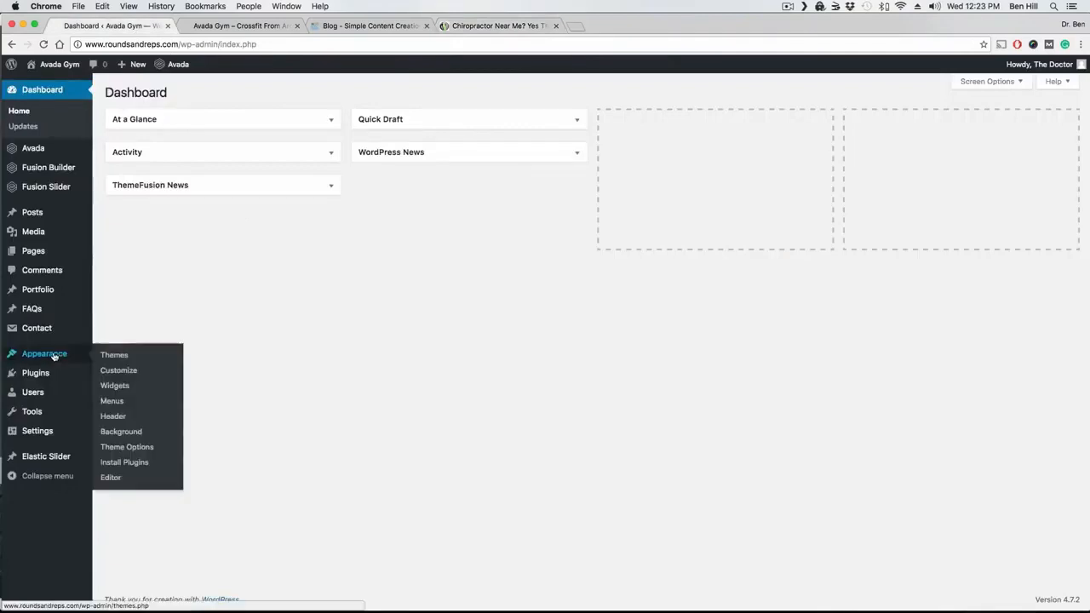
{"action": "left_click", "coordinate": [136, 461]}
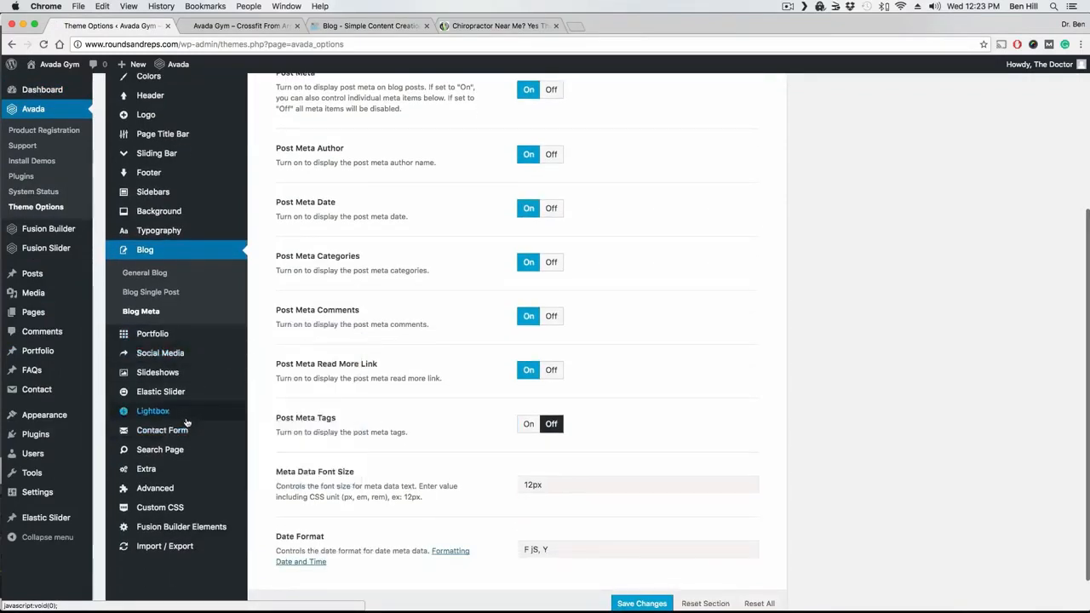
{"action": "mouse_move", "coordinate": [177, 434]}
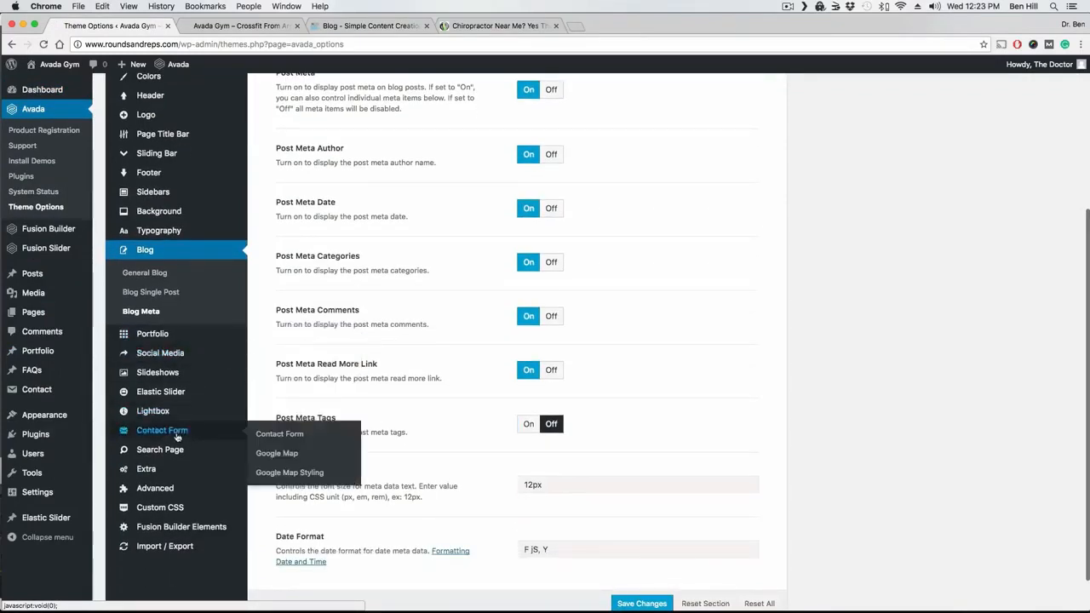
{"action": "left_click", "coordinate": [271, 435]}
{"action": "scroll", "coordinate": [434, 442], "scroll_direction": "up", "scroll_amount": 2}
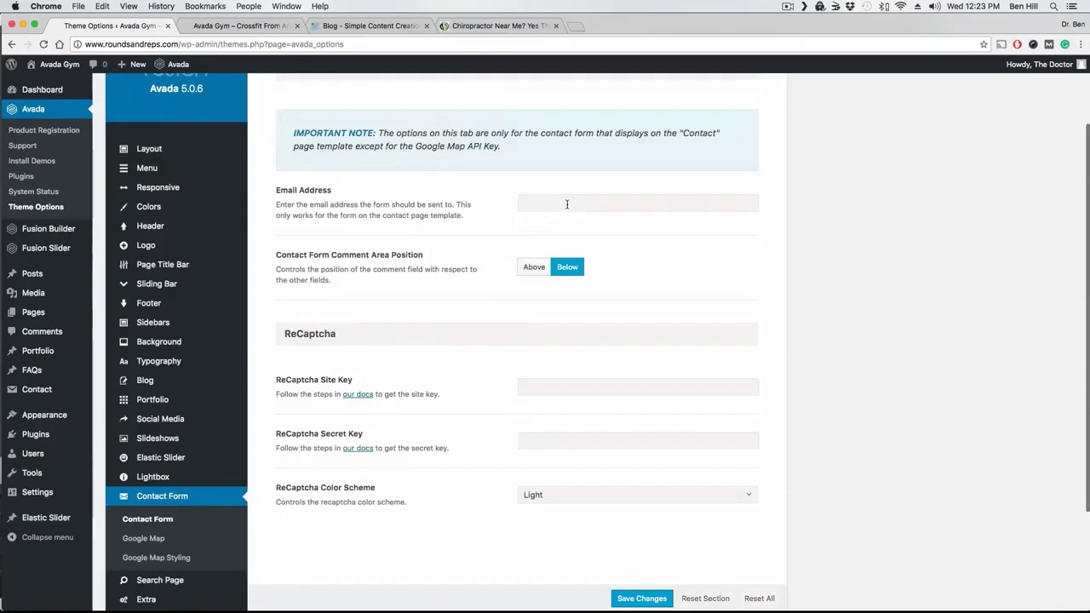
{"action": "scroll", "coordinate": [477, 239], "scroll_direction": "down", "scroll_amount": 2}
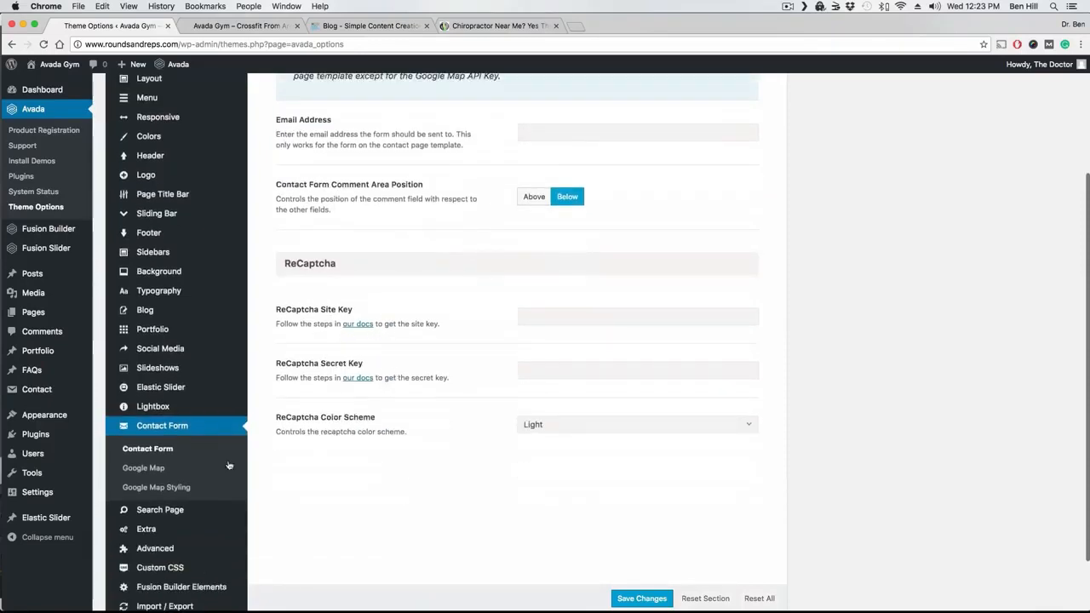
Step: Review the contact page's Google Map API key and address options, and inspect the available map types without changing the selection
{"action": "left_click", "coordinate": [153, 469]}
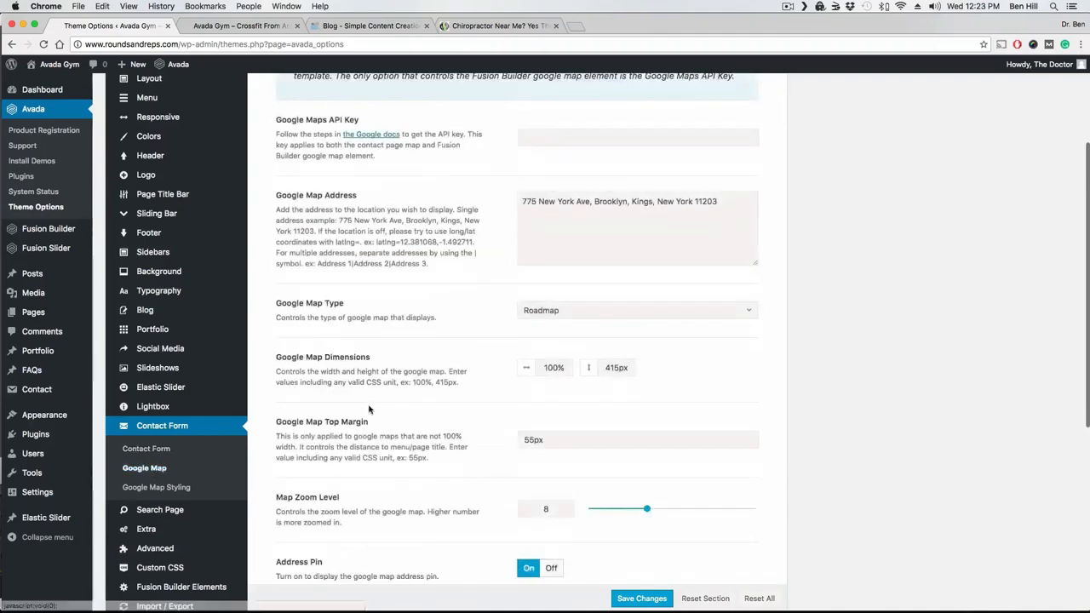
{"action": "scroll", "coordinate": [369, 407], "scroll_direction": "up", "scroll_amount": 2}
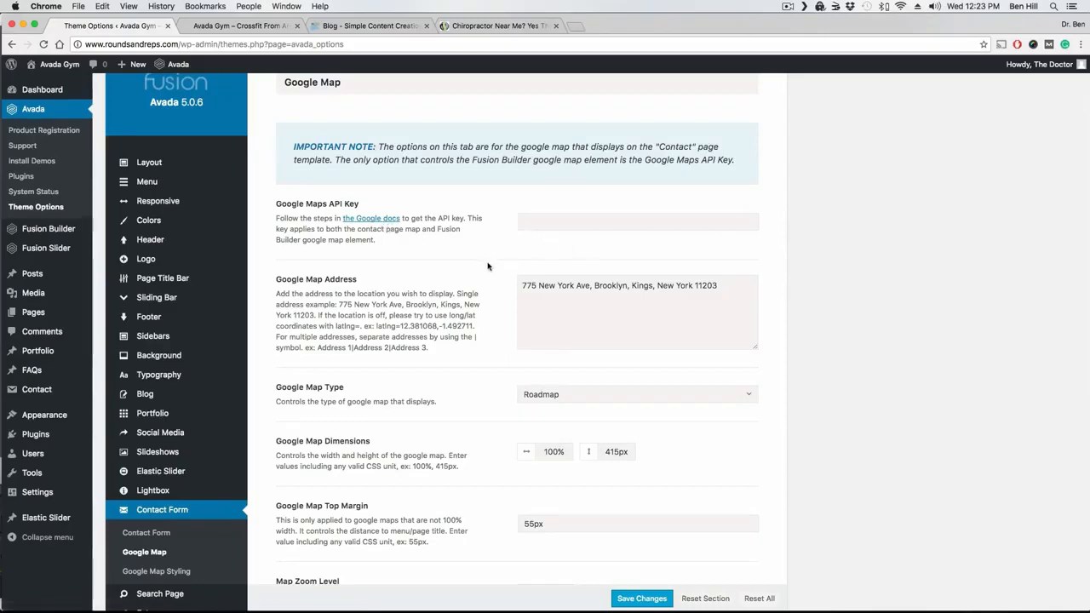
{"action": "left_click", "coordinate": [524, 297]}
{"action": "scroll", "coordinate": [511, 307], "scroll_direction": "down", "scroll_amount": 3}
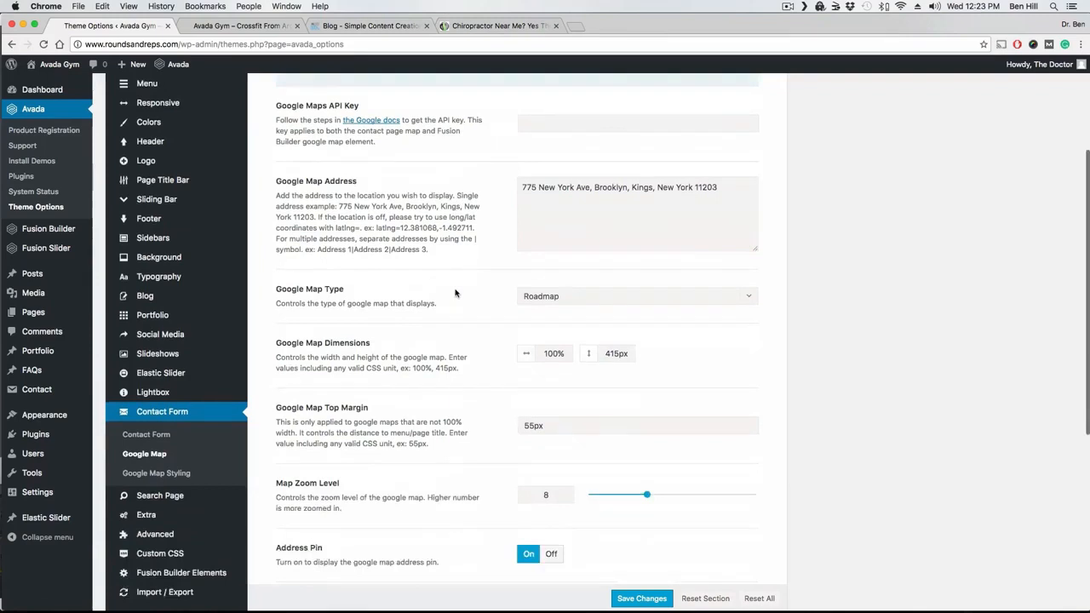
{"action": "left_click", "coordinate": [749, 299]}
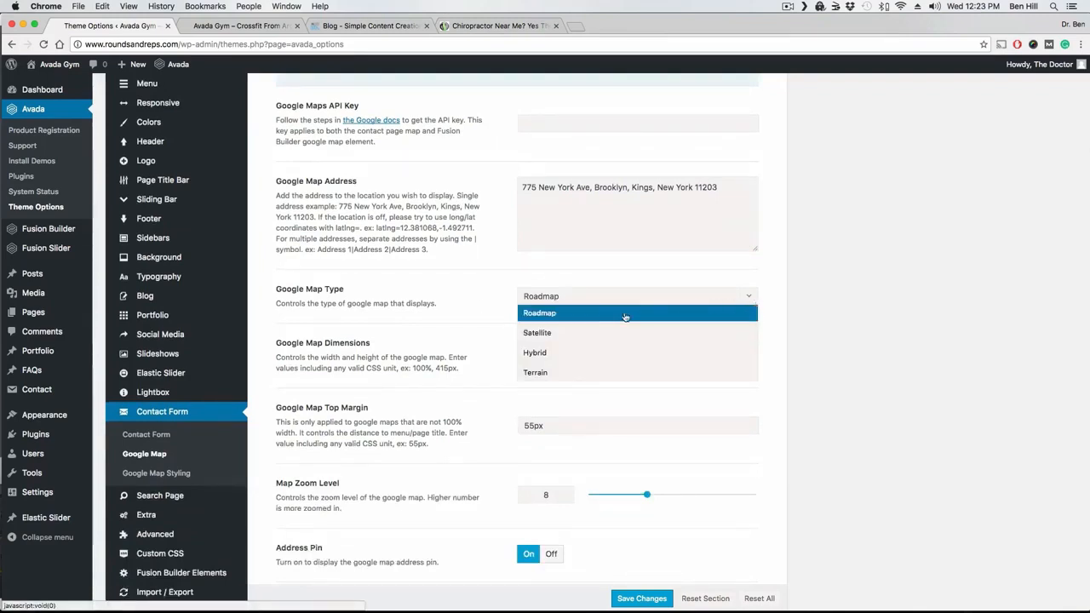
{"action": "left_click", "coordinate": [486, 305]}
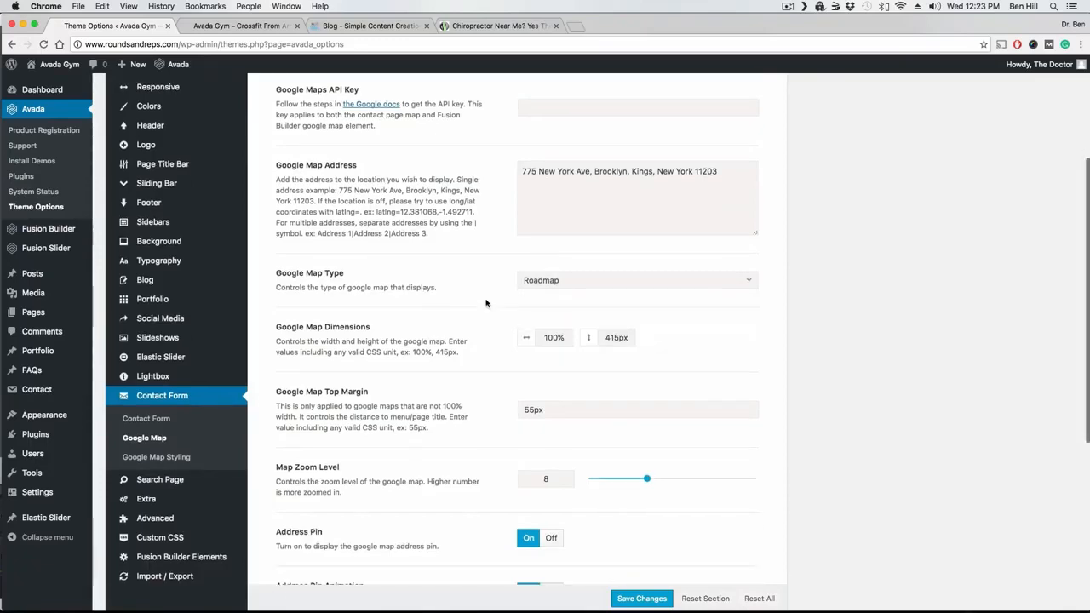
Step: Compare the example contact page's map with the theme's Google Map dimensions, margin, zoom, address pin, popup and control options
{"action": "scroll", "coordinate": [486, 305], "scroll_direction": "down", "scroll_amount": 1}
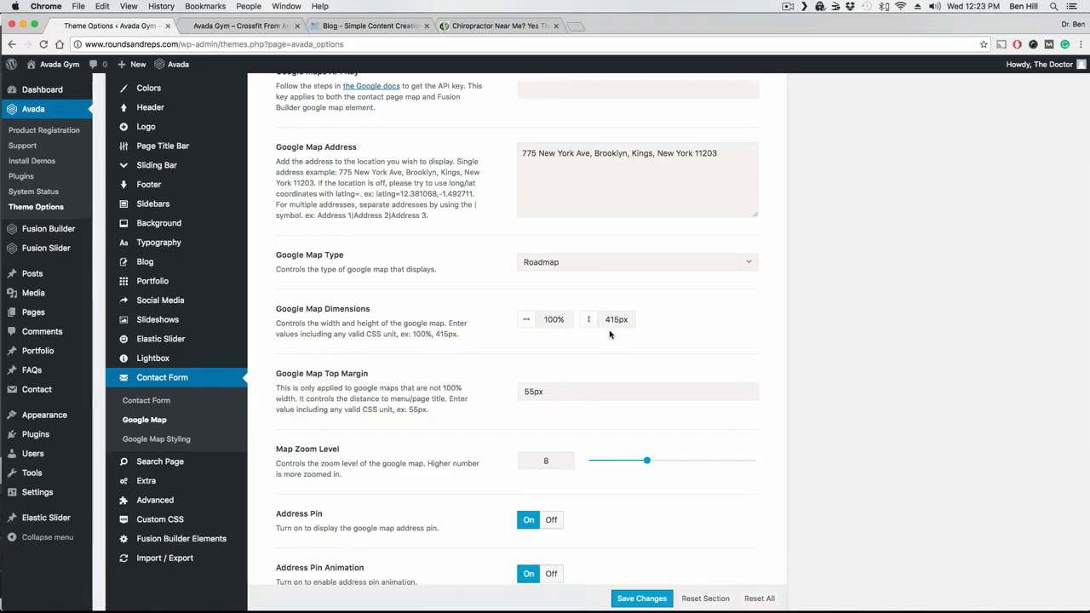
{"action": "scroll", "coordinate": [501, 328], "scroll_direction": "down", "scroll_amount": 1}
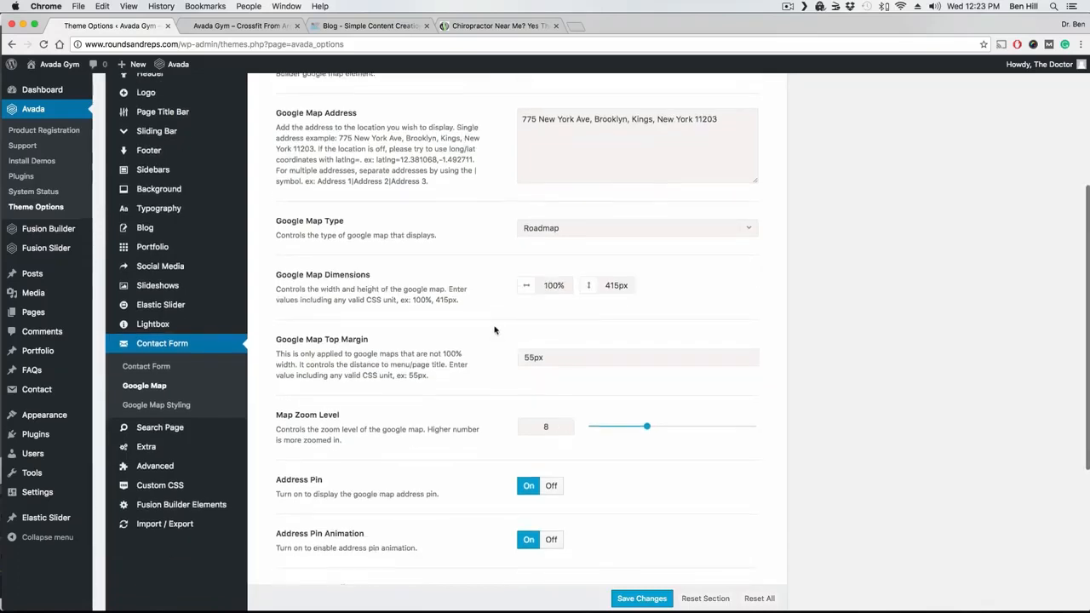
{"action": "scroll", "coordinate": [494, 328], "scroll_direction": "down", "scroll_amount": 2}
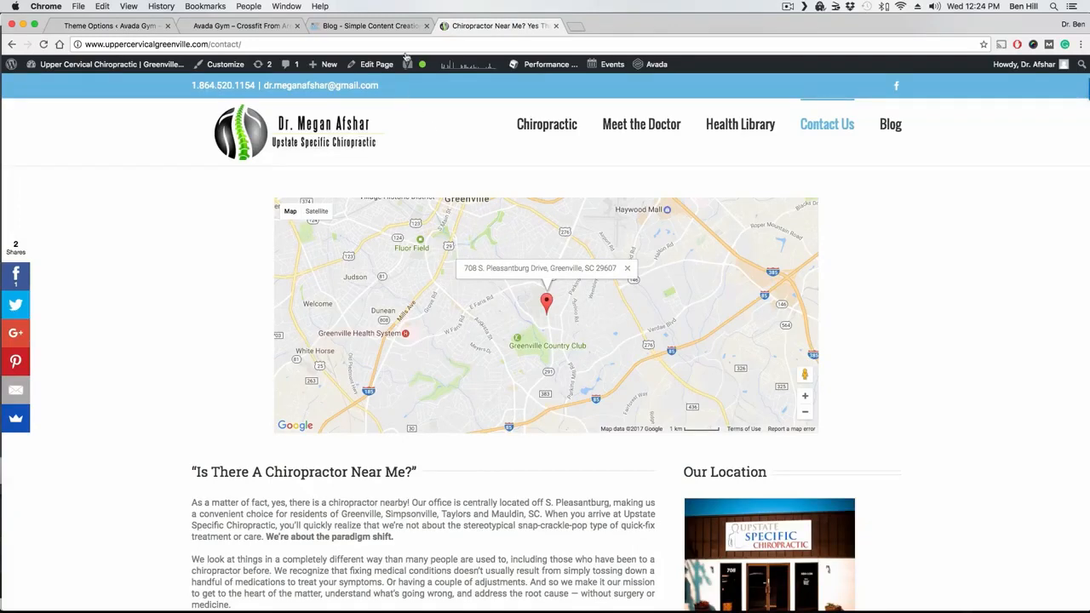
{"action": "left_click", "coordinate": [115, 25]}
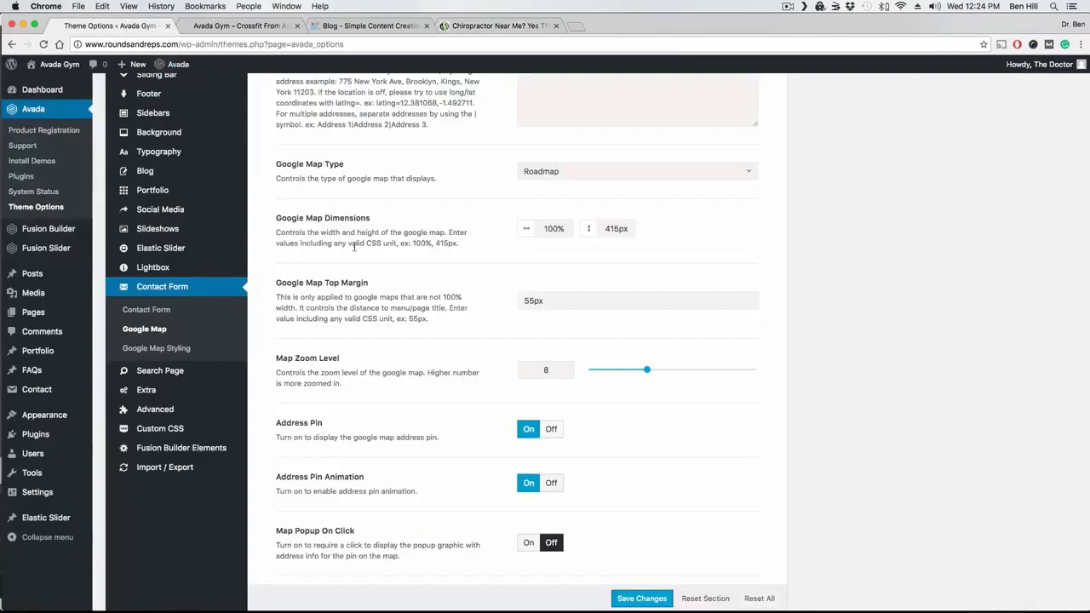
{"action": "scroll", "coordinate": [354, 246], "scroll_direction": "down", "scroll_amount": 3}
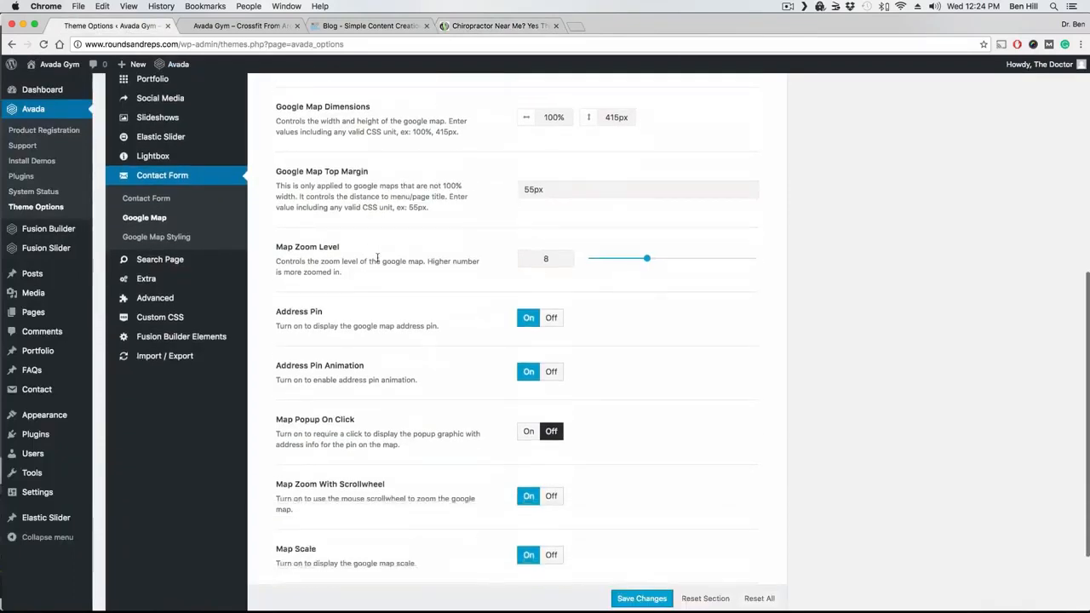
{"action": "scroll", "coordinate": [377, 258], "scroll_direction": "down", "scroll_amount": 3}
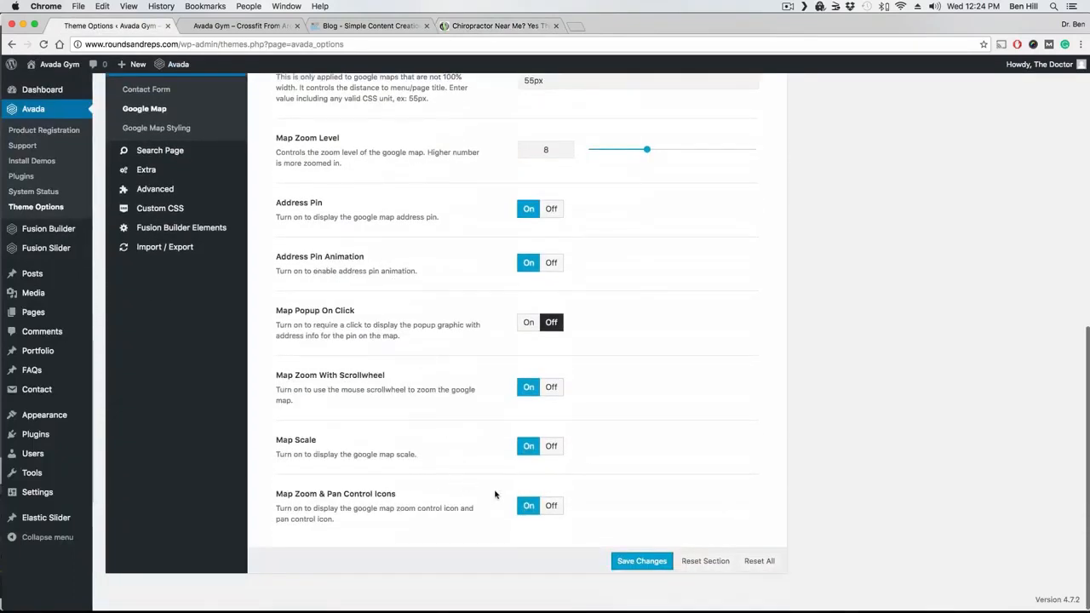
{"action": "scroll", "coordinate": [452, 332], "scroll_direction": "up", "scroll_amount": 2}
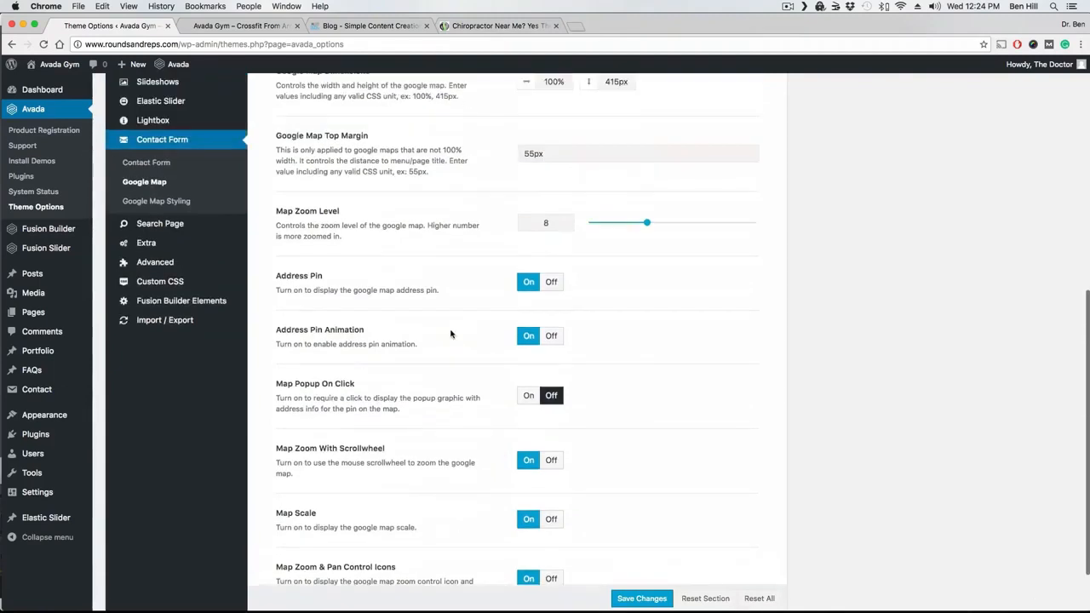
Step: Inspect the Google Map Styling choices for the contact page and keep Default Styling
{"action": "left_click", "coordinate": [167, 205]}
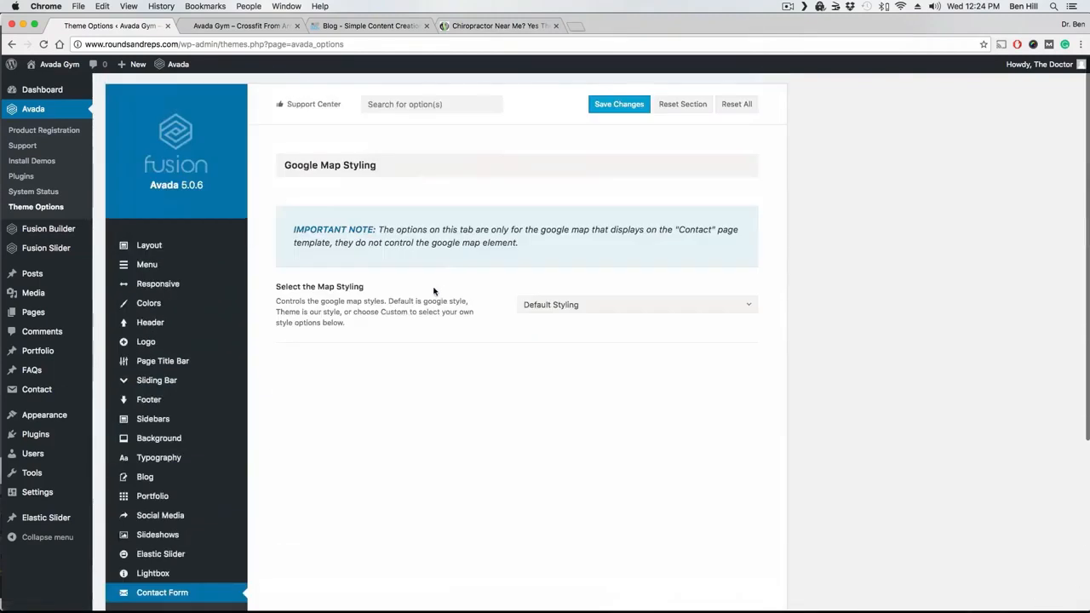
{"action": "left_click", "coordinate": [743, 309]}
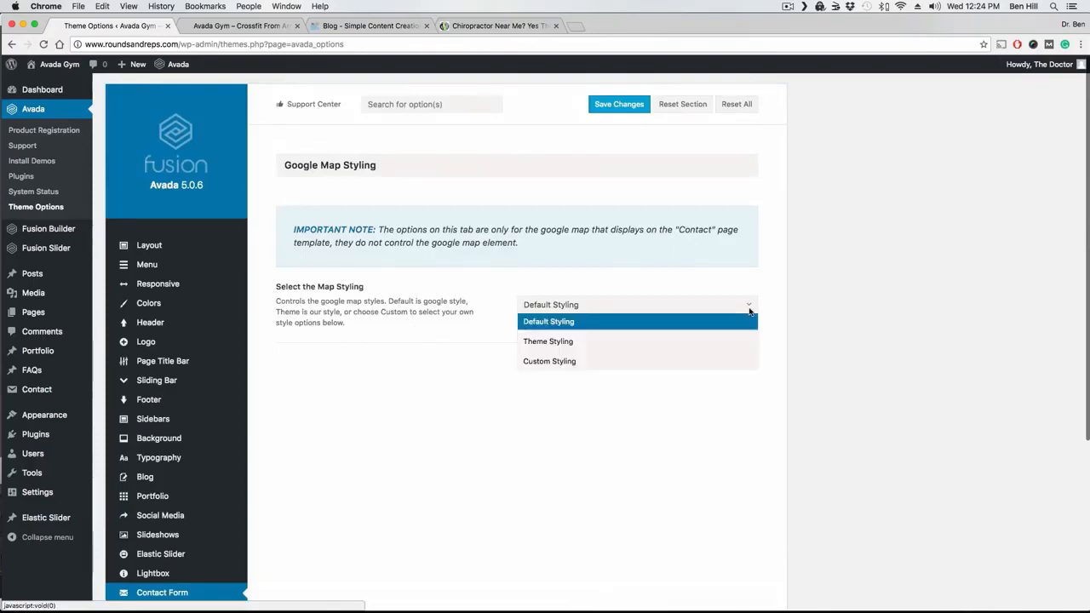
{"action": "left_click", "coordinate": [546, 324]}
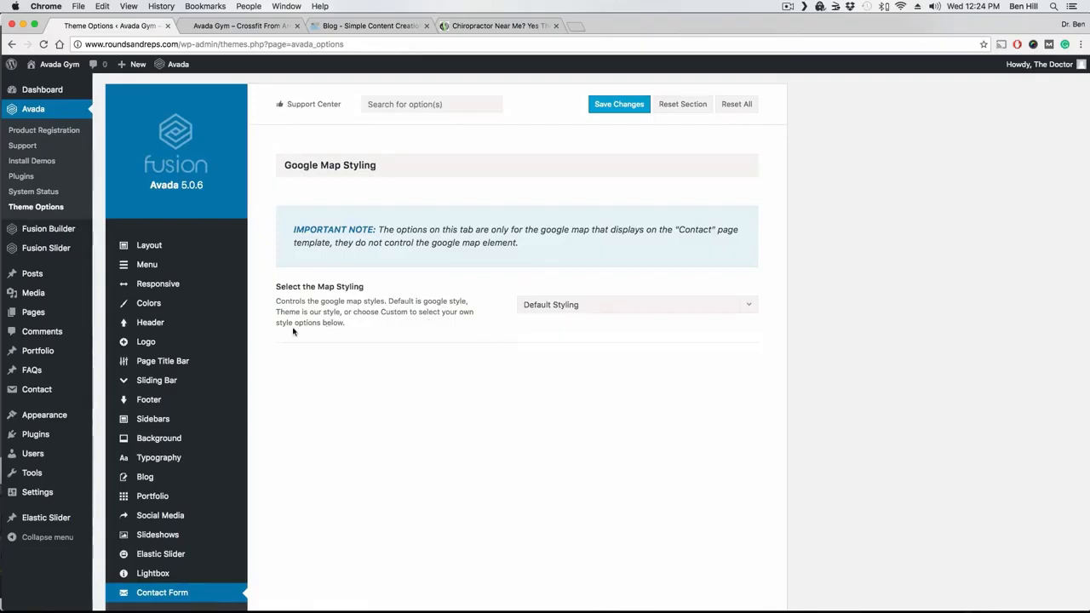
Step: Create a new page titled Contact with the Contact template and switch its editor to Fusion Builder
{"action": "mouse_move", "coordinate": [47, 314]}
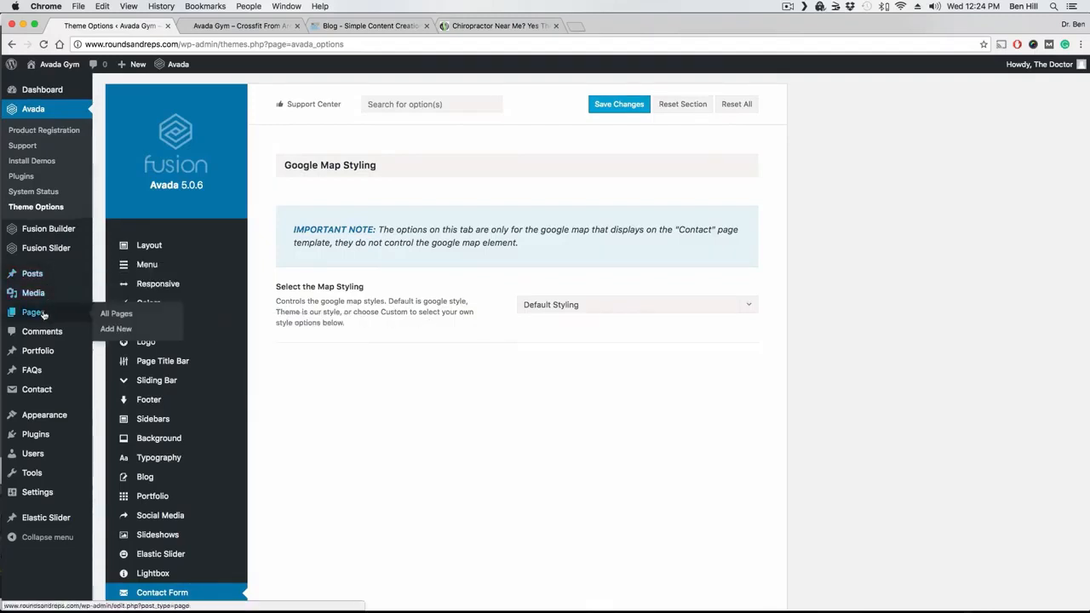
{"action": "left_click", "coordinate": [110, 329]}
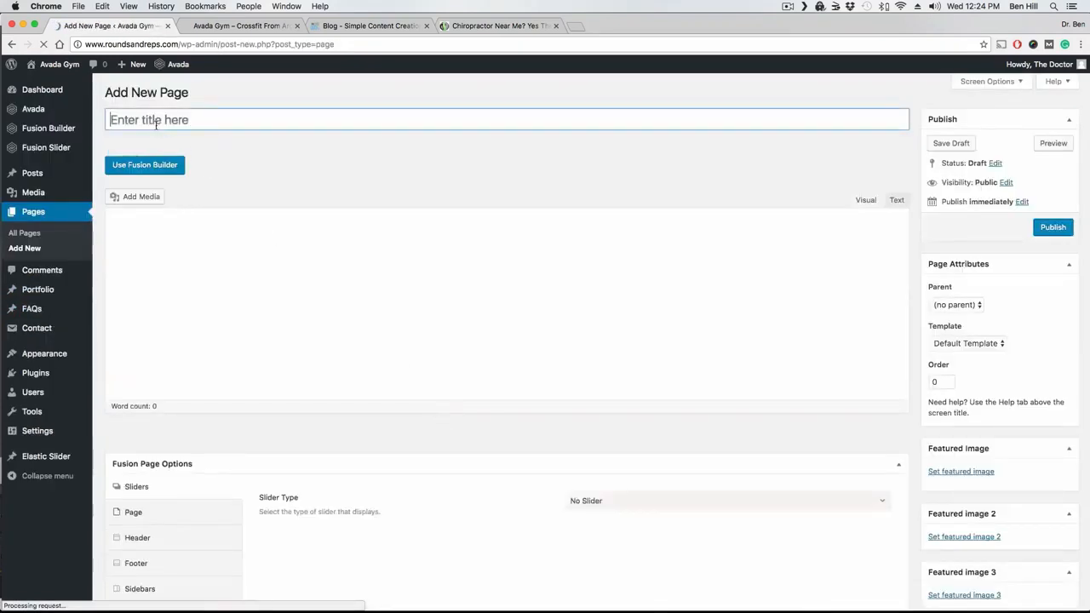
{"action": "type", "text": "CFontact"}
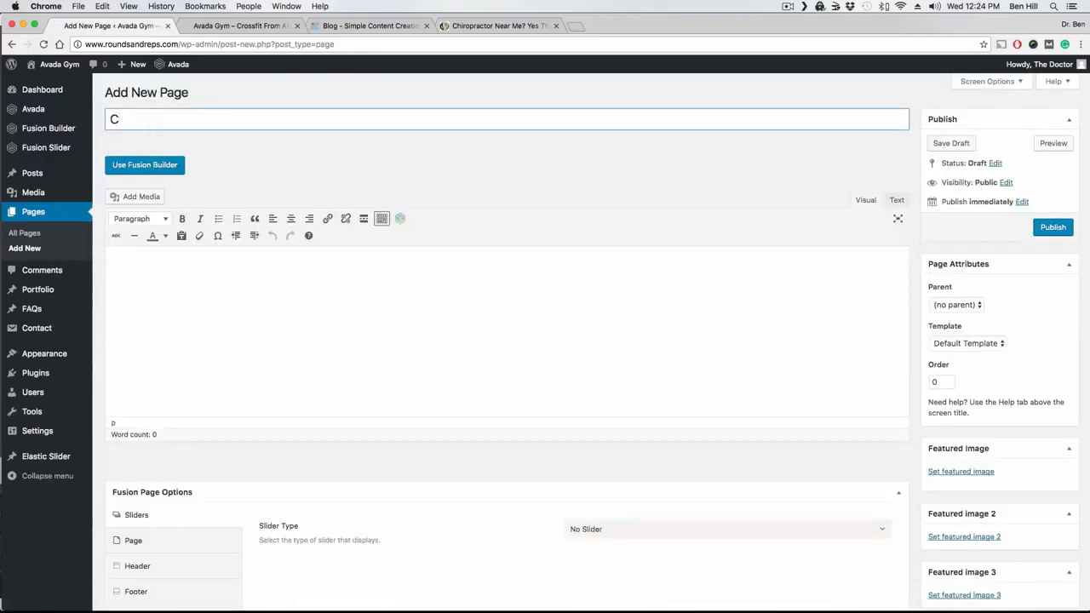
{"action": "scroll", "coordinate": [597, 213], "scroll_direction": "down", "scroll_amount": 1}
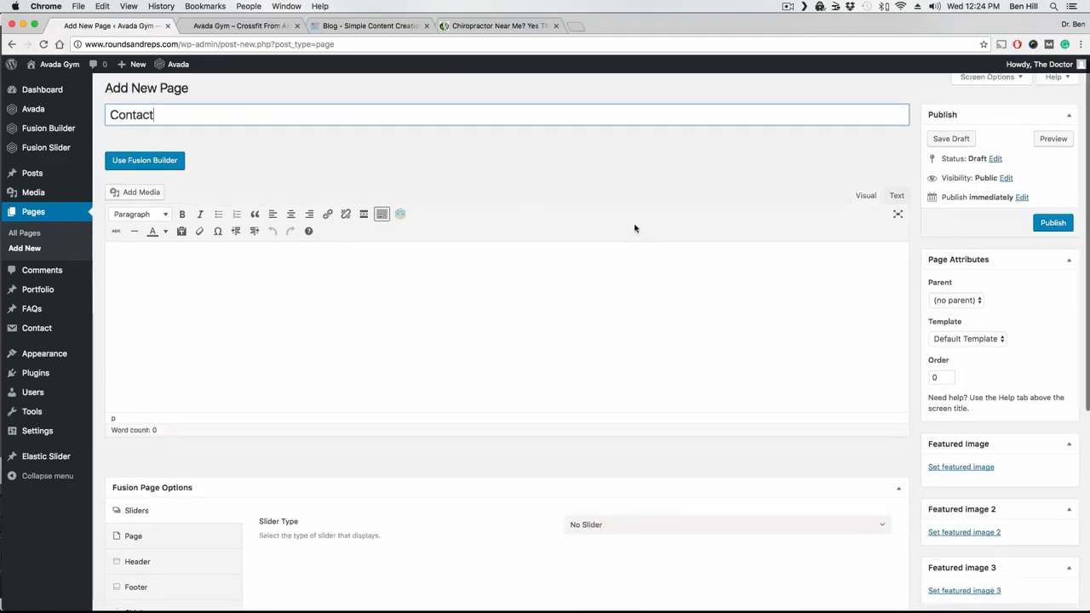
{"action": "left_click", "coordinate": [1001, 340]}
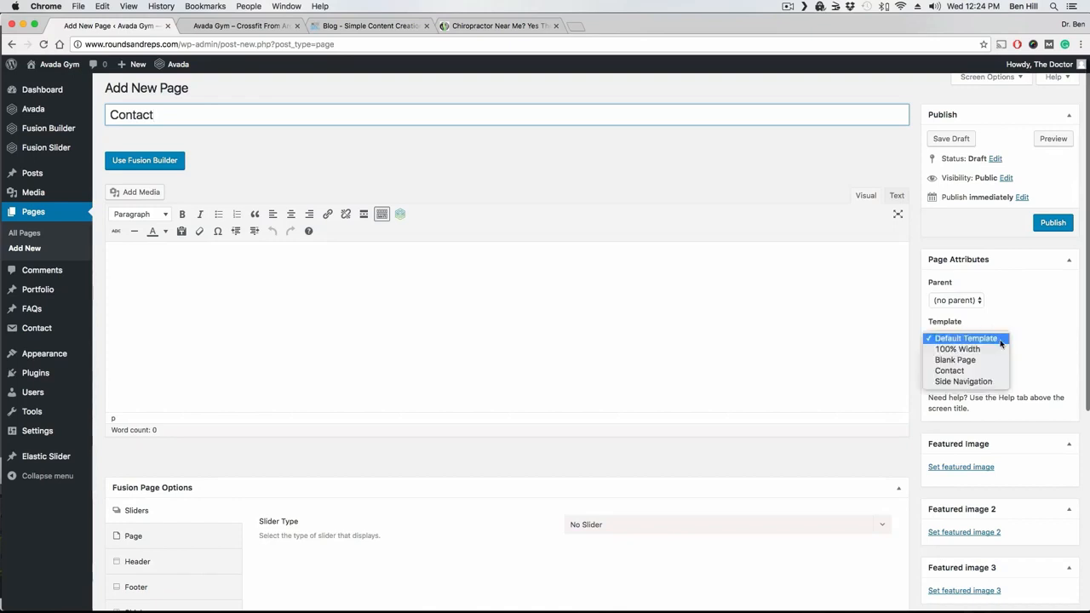
{"action": "left_click", "coordinate": [961, 372]}
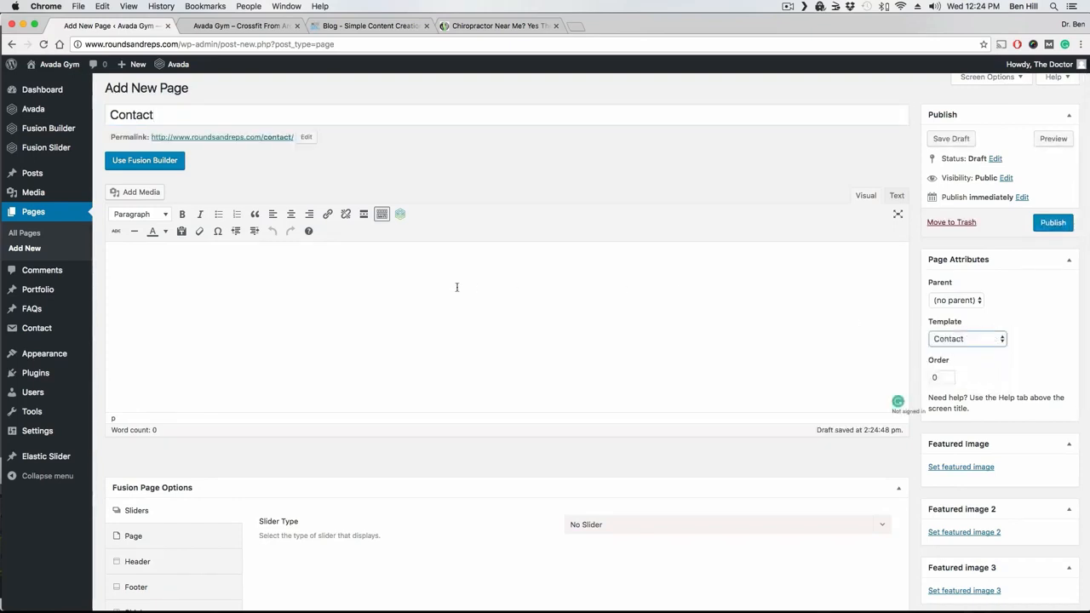
{"action": "left_click", "coordinate": [176, 165]}
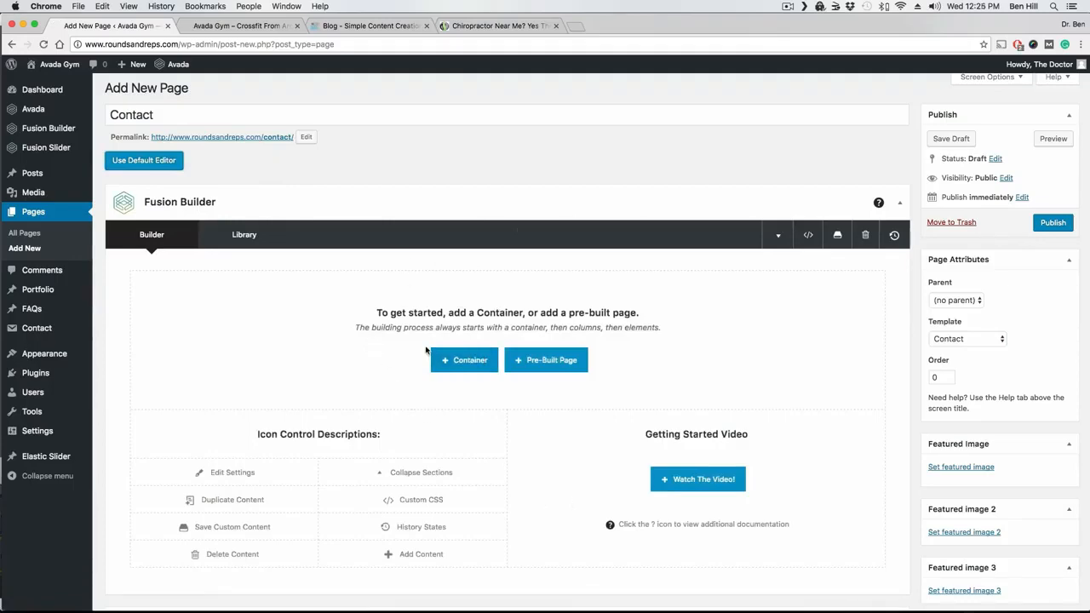
Step: Compare the example contact page's map, text, location block and appointment form with the new Contact page's empty Fusion Builder
{"action": "left_click", "coordinate": [506, 29]}
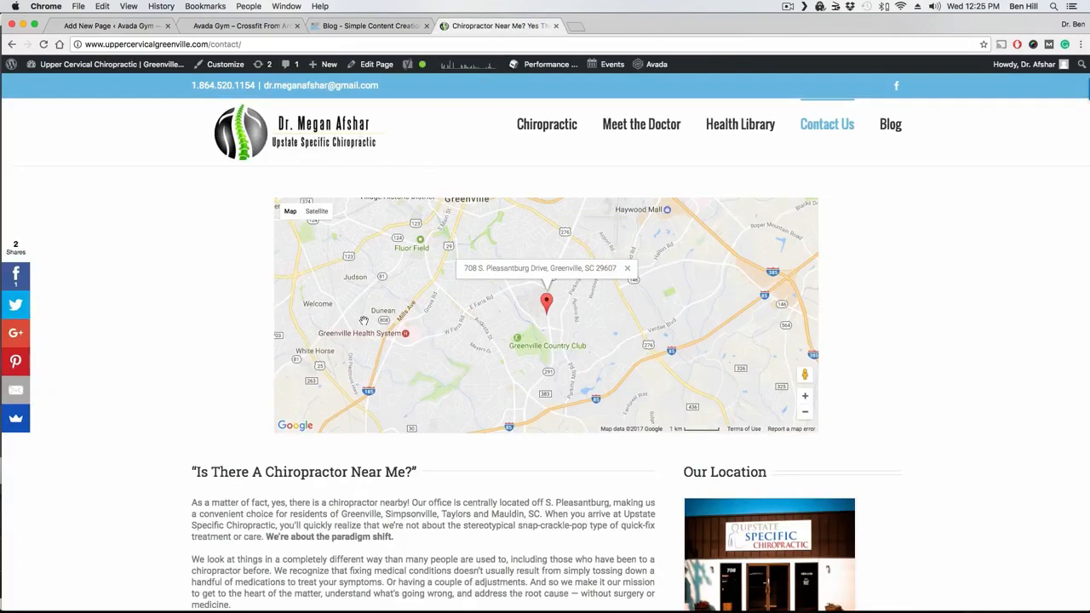
{"action": "scroll", "coordinate": [350, 310], "scroll_direction": "down", "scroll_amount": 2}
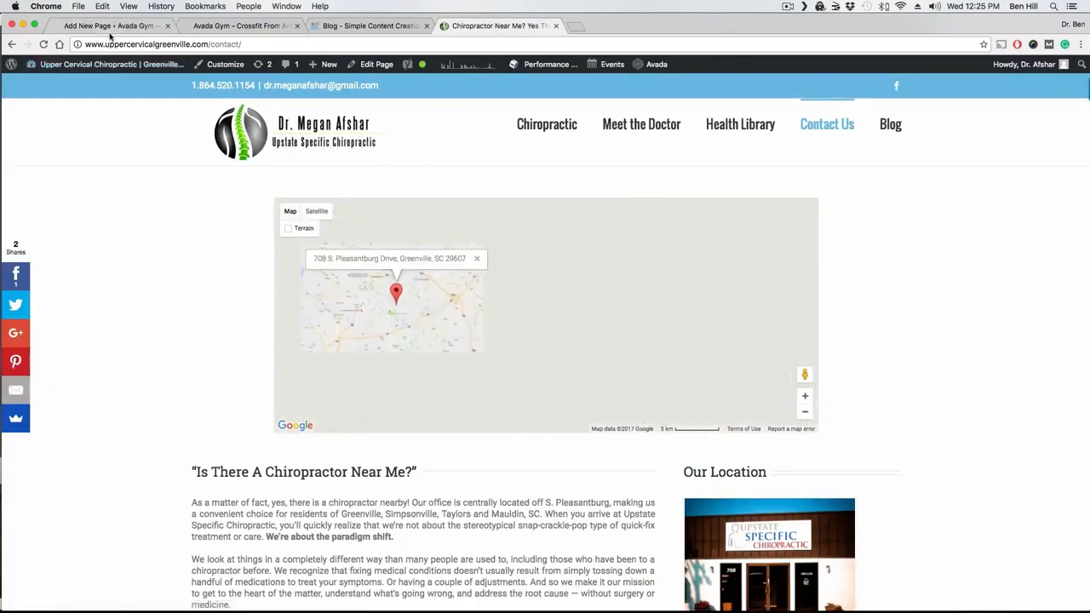
{"action": "left_click", "coordinate": [115, 33]}
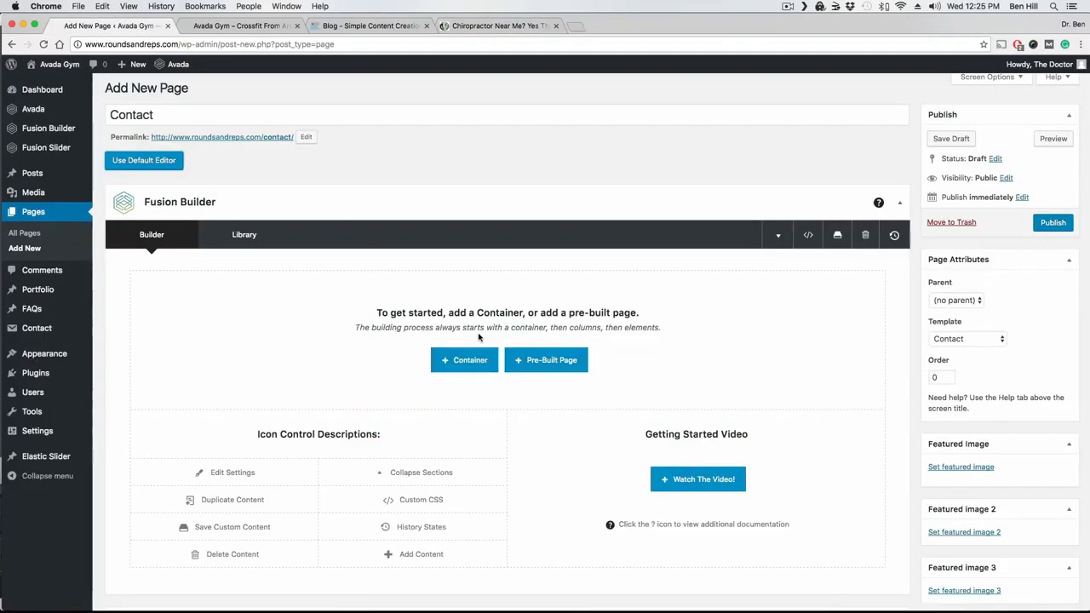
{"action": "left_click", "coordinate": [500, 25]}
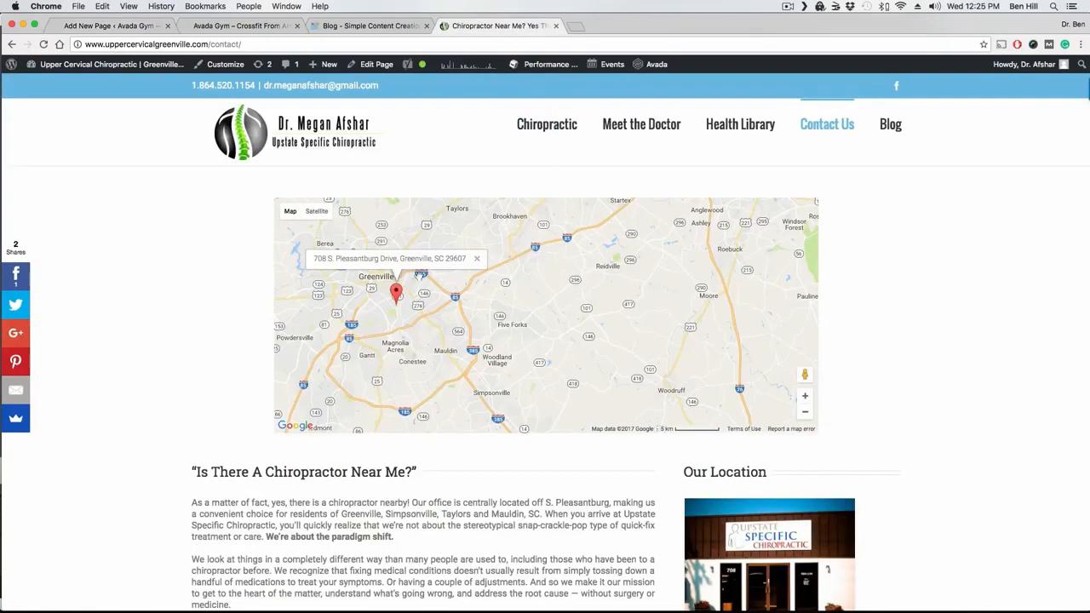
{"action": "scroll", "coordinate": [180, 316], "scroll_direction": "down", "scroll_amount": 8}
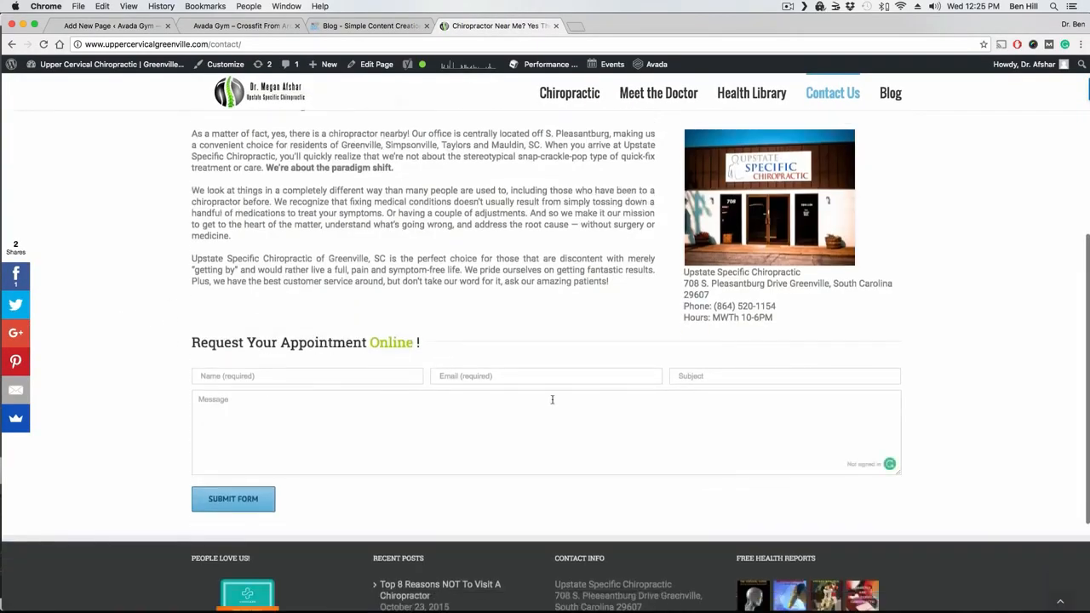
{"action": "scroll", "coordinate": [466, 391], "scroll_direction": "up", "scroll_amount": 3}
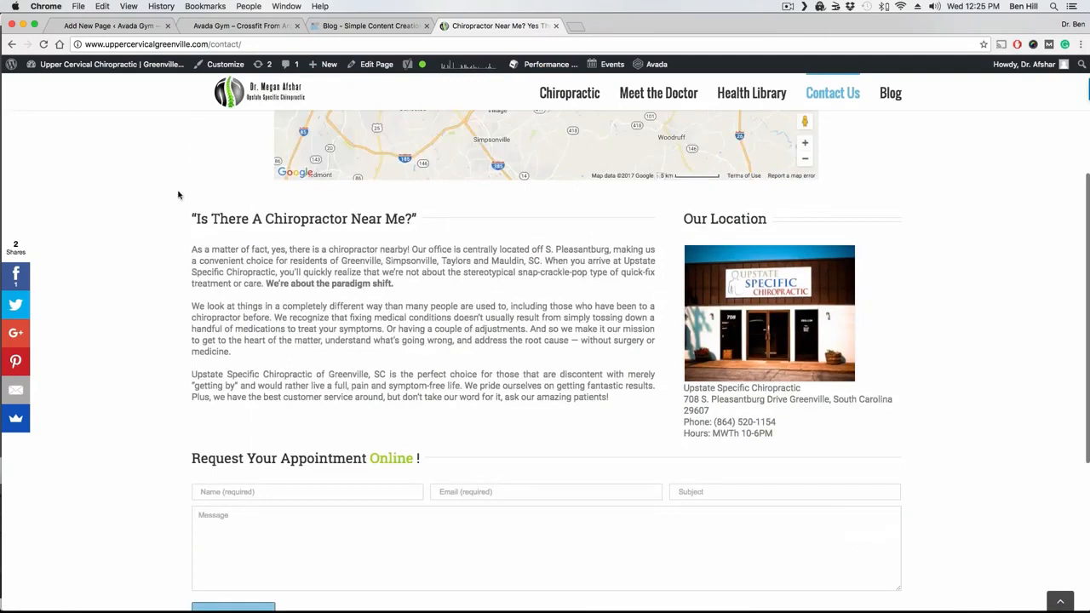
{"action": "left_click_drag", "start_coordinate": [174, 199], "coordinate": [551, 426]}
{"action": "left_click", "coordinate": [921, 352]}
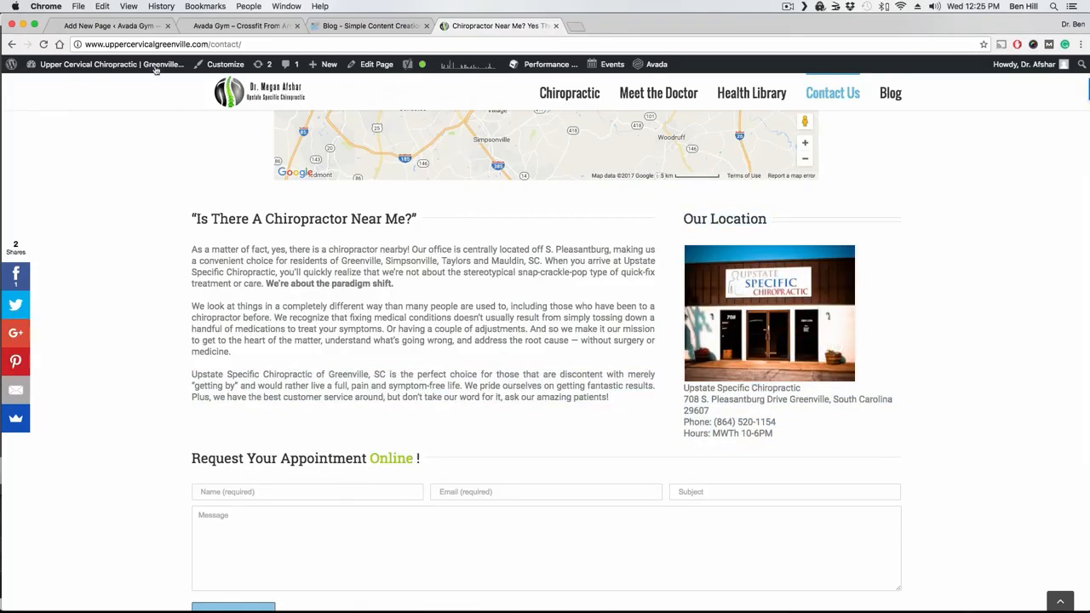
{"action": "left_click", "coordinate": [140, 26]}
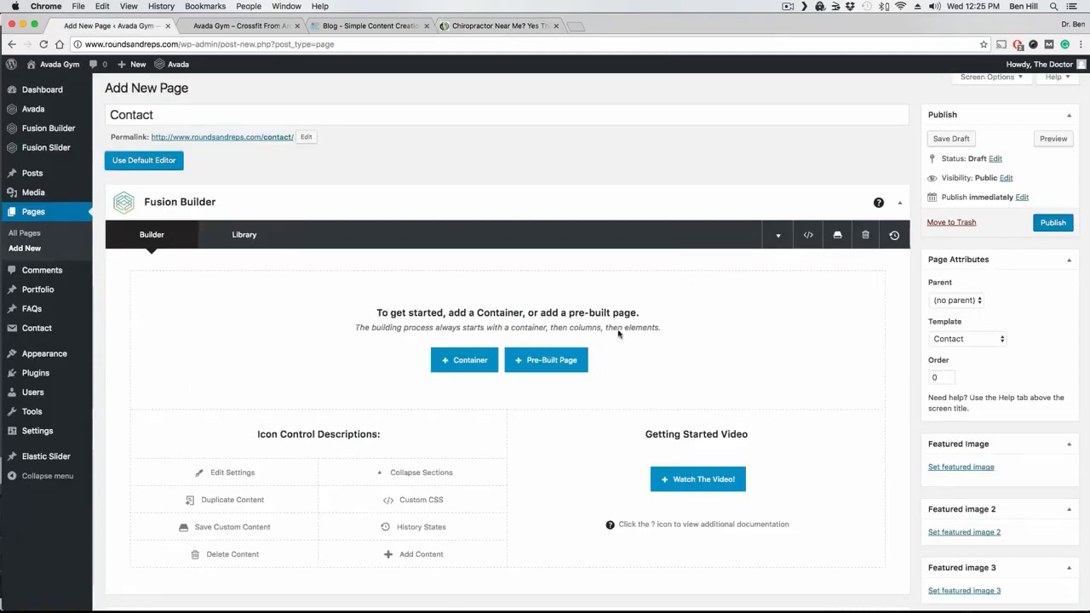
{"action": "scroll", "coordinate": [630, 329], "scroll_direction": "down", "scroll_amount": 3}
{"action": "scroll", "coordinate": [642, 326], "scroll_direction": "up", "scroll_amount": 2}
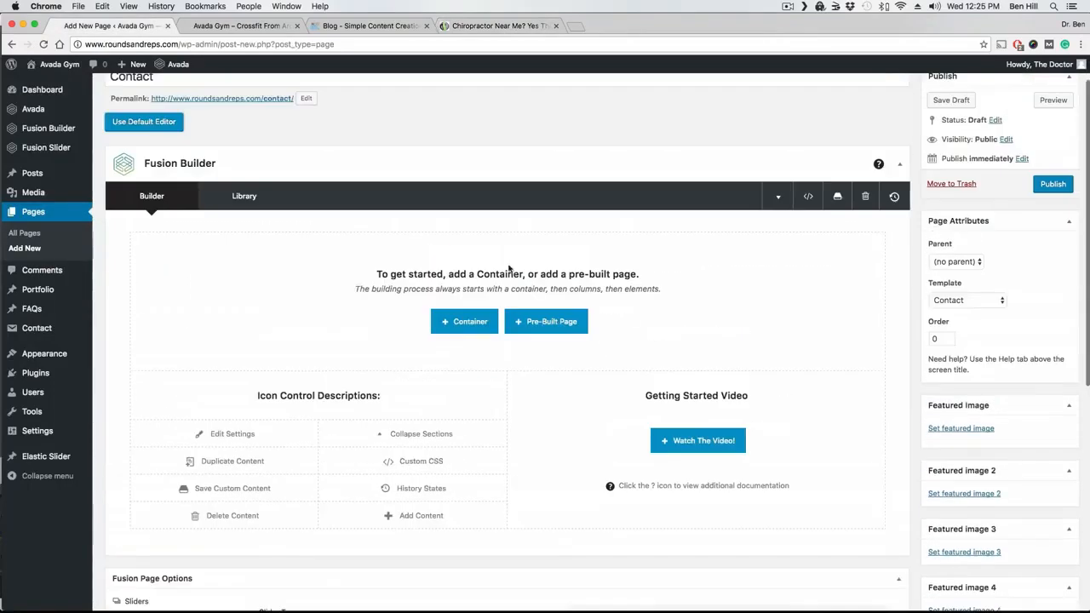
{"action": "scroll", "coordinate": [520, 281], "scroll_direction": "up", "scroll_amount": 1}
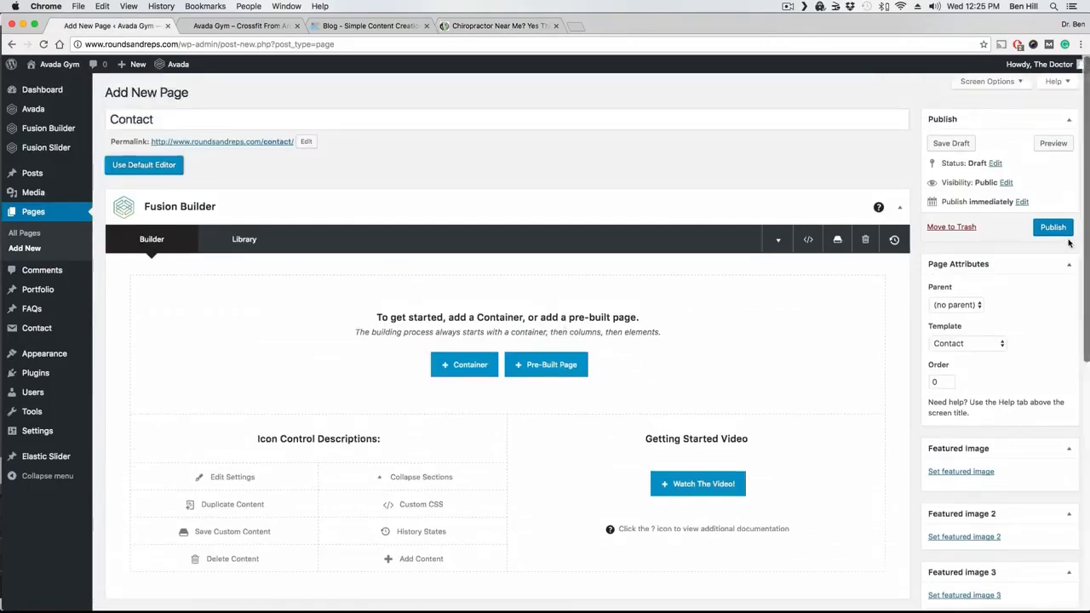
Step: Examine the map at the head of the example contact page and pan it to another area
{"action": "left_click", "coordinate": [498, 26]}
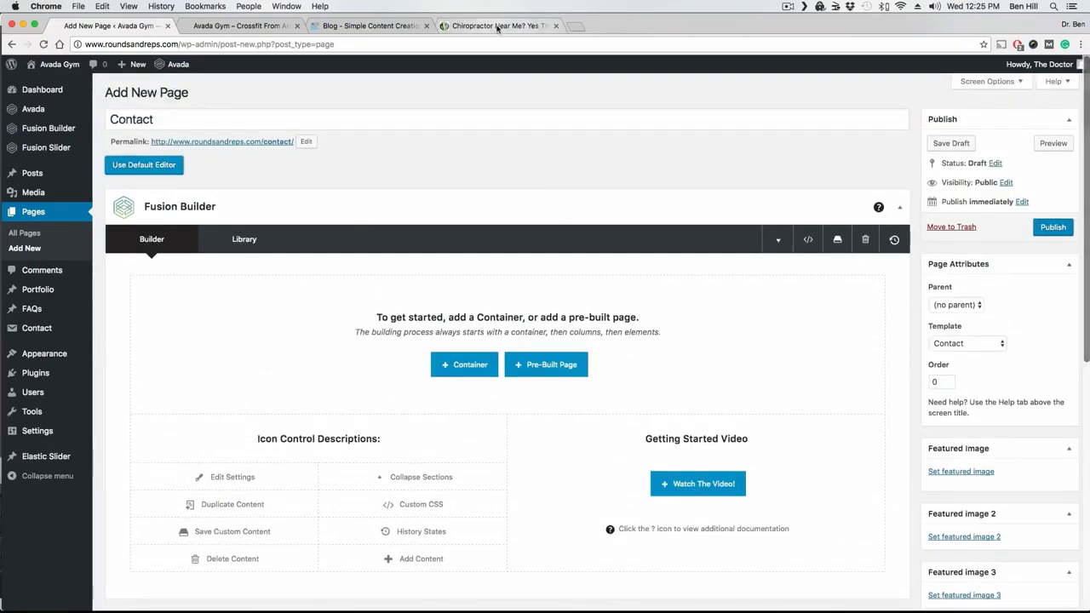
{"action": "scroll", "coordinate": [417, 296], "scroll_direction": "up", "scroll_amount": 3}
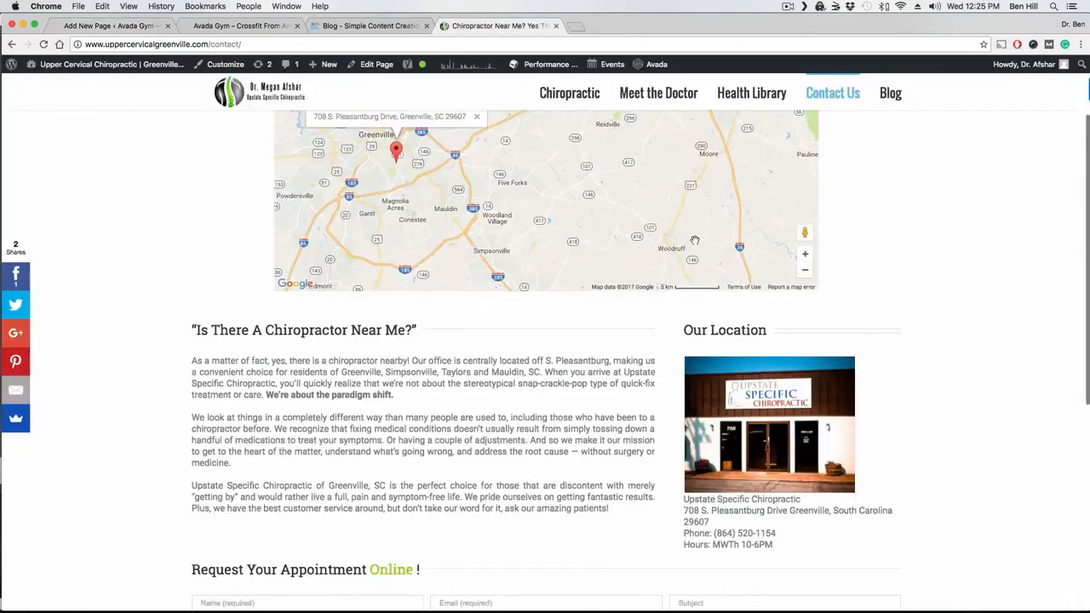
{"action": "scroll", "coordinate": [189, 228], "scroll_direction": "up", "scroll_amount": 1}
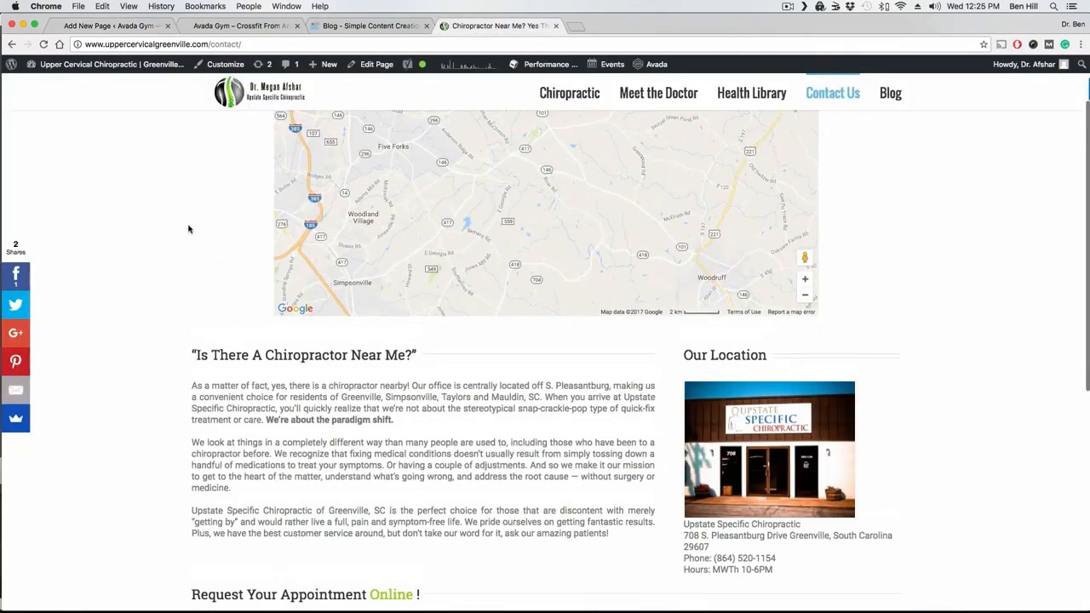
{"action": "scroll", "coordinate": [213, 247], "scroll_direction": "up", "scroll_amount": 3}
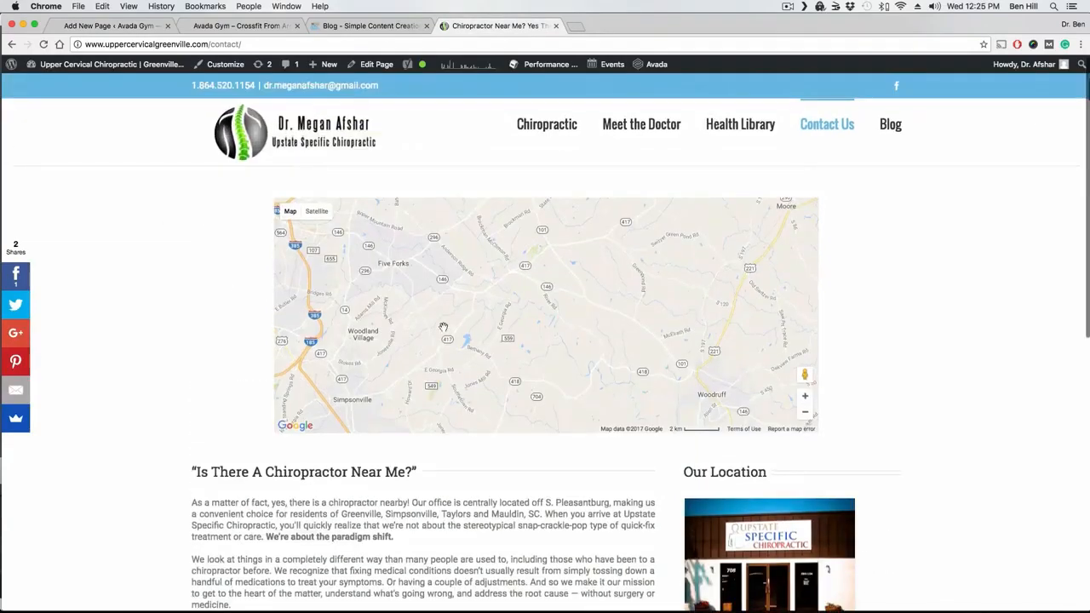
{"action": "left_click_drag", "start_coordinate": [443, 327], "coordinate": [641, 328]}
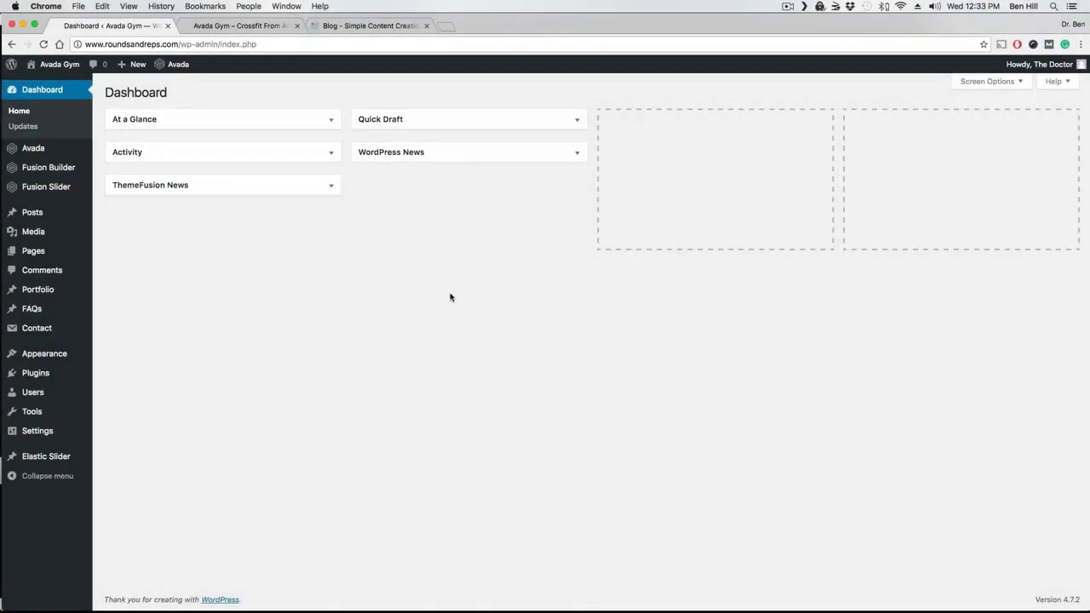
Step: Open Avada's Theme Options and review the Sidebar Styling and global Pages sidebar settings
{"action": "mouse_move", "coordinate": [65, 358]}
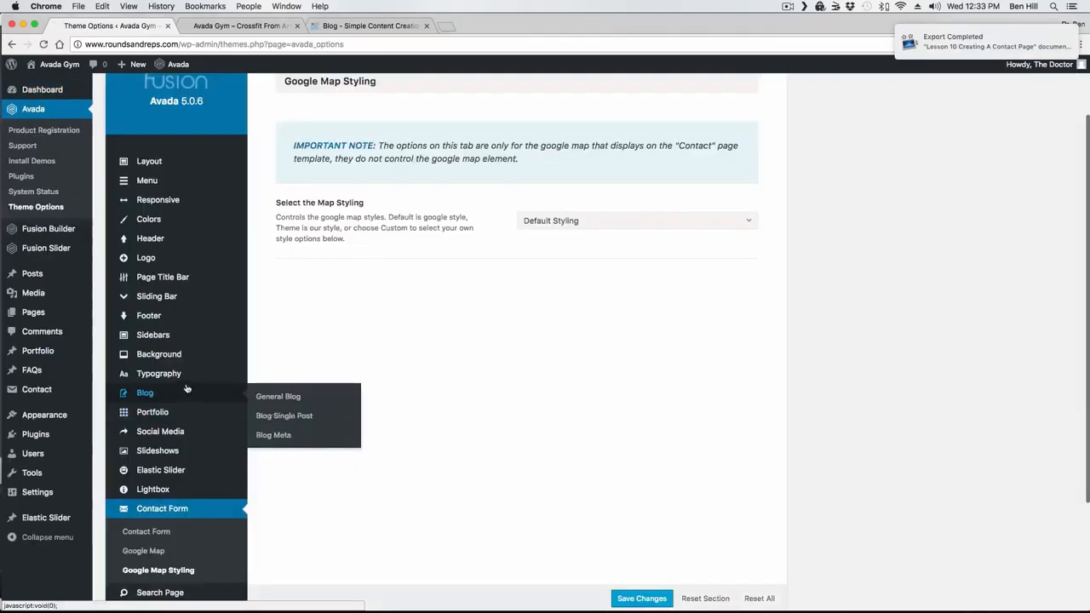
{"action": "left_click", "coordinate": [169, 341]}
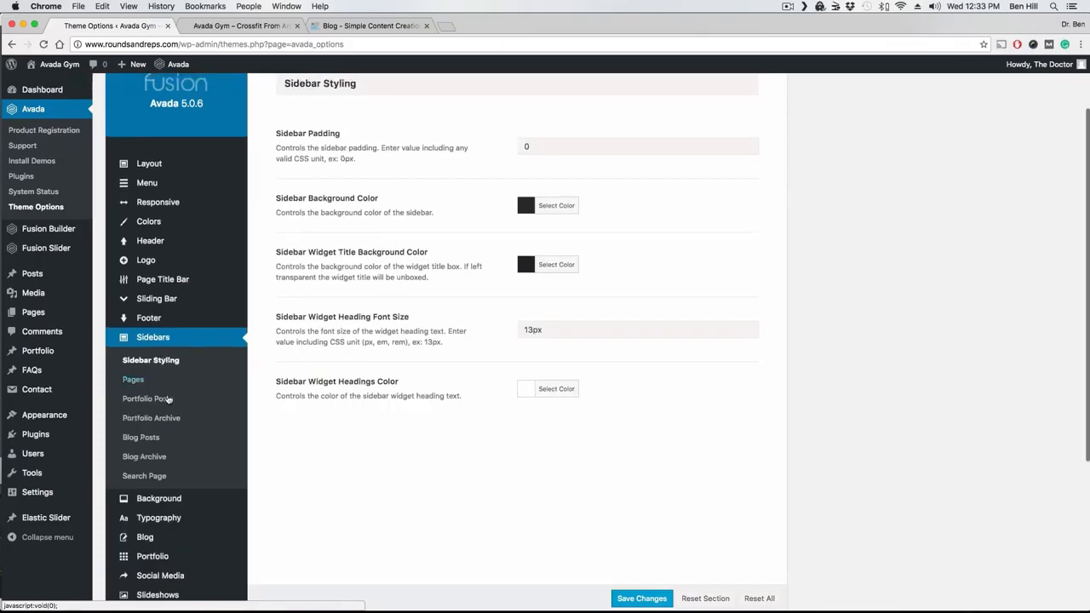
{"action": "left_click", "coordinate": [164, 382]}
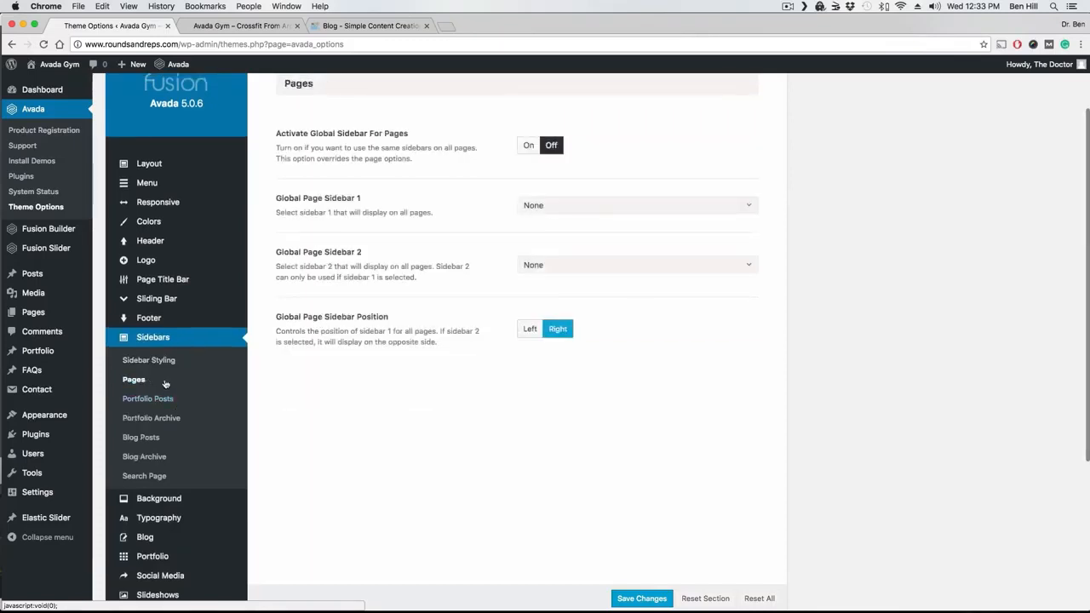
{"action": "scroll", "coordinate": [179, 368], "scroll_direction": "down", "scroll_amount": 2}
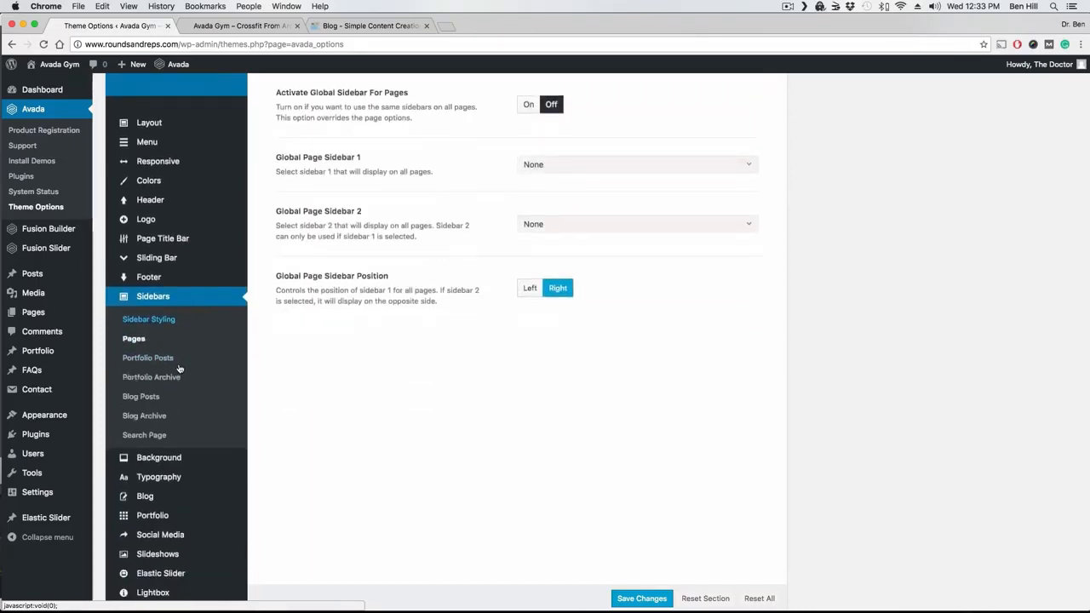
{"action": "scroll", "coordinate": [188, 348], "scroll_direction": "down", "scroll_amount": 1}
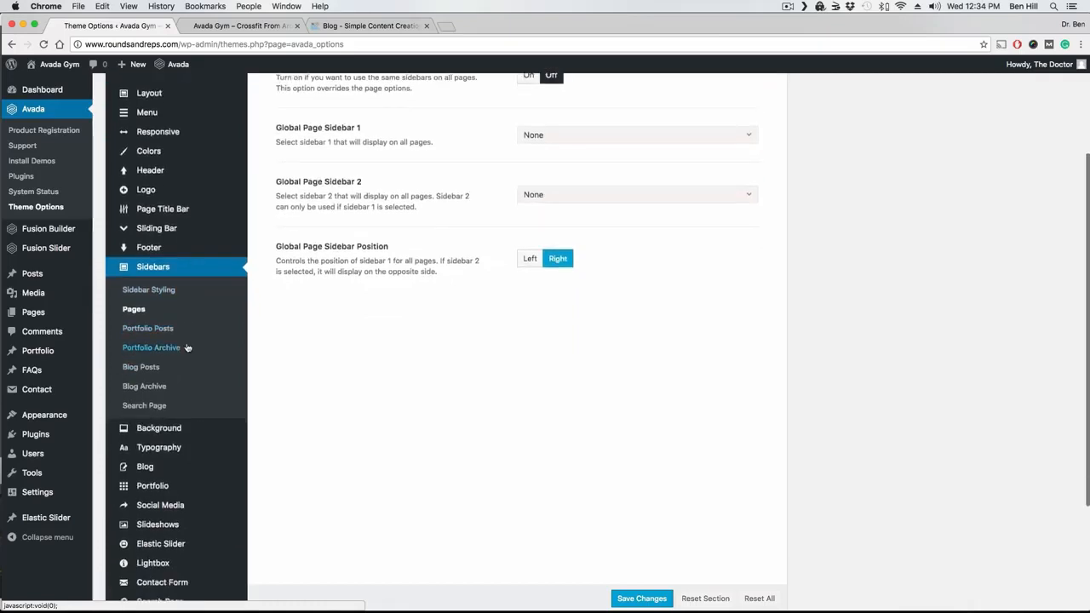
{"action": "scroll", "coordinate": [185, 345], "scroll_direction": "up", "scroll_amount": 6}
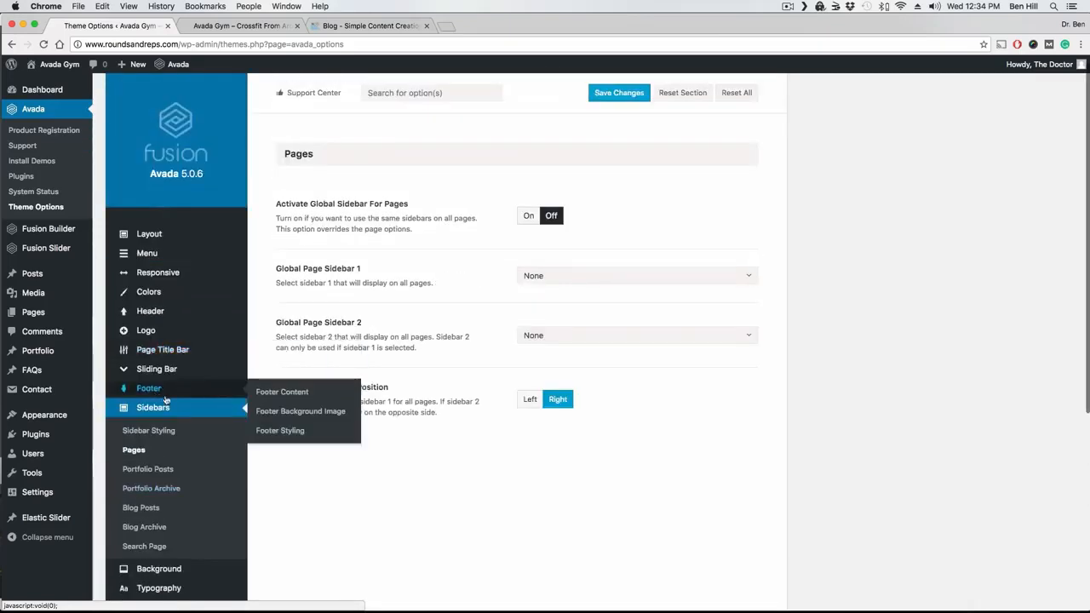
Step: Open the site's Widgets page and examine the footer widget areas in the Avada Gym home page preview
{"action": "mouse_move", "coordinate": [64, 415]}
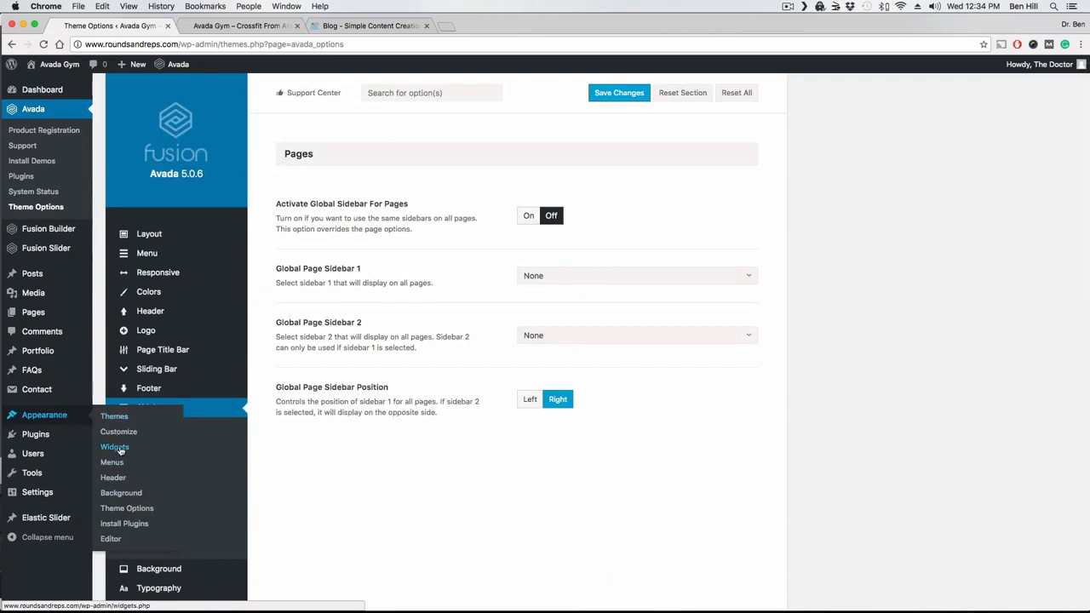
{"action": "left_click", "coordinate": [170, 448]}
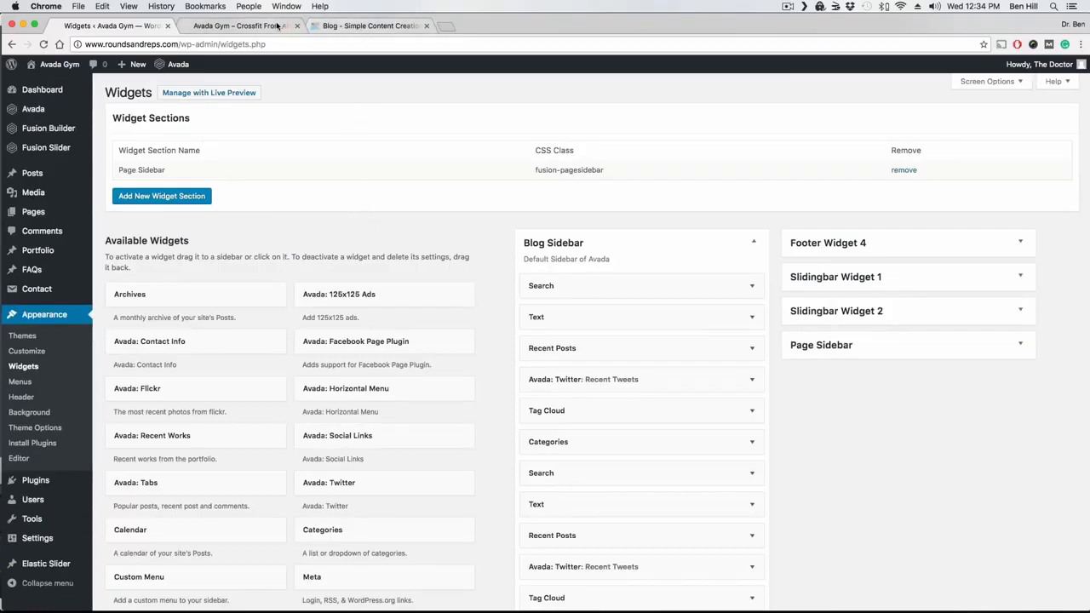
{"action": "left_click", "coordinate": [243, 25]}
{"action": "scroll", "coordinate": [194, 238], "scroll_direction": "down", "scroll_amount": 15}
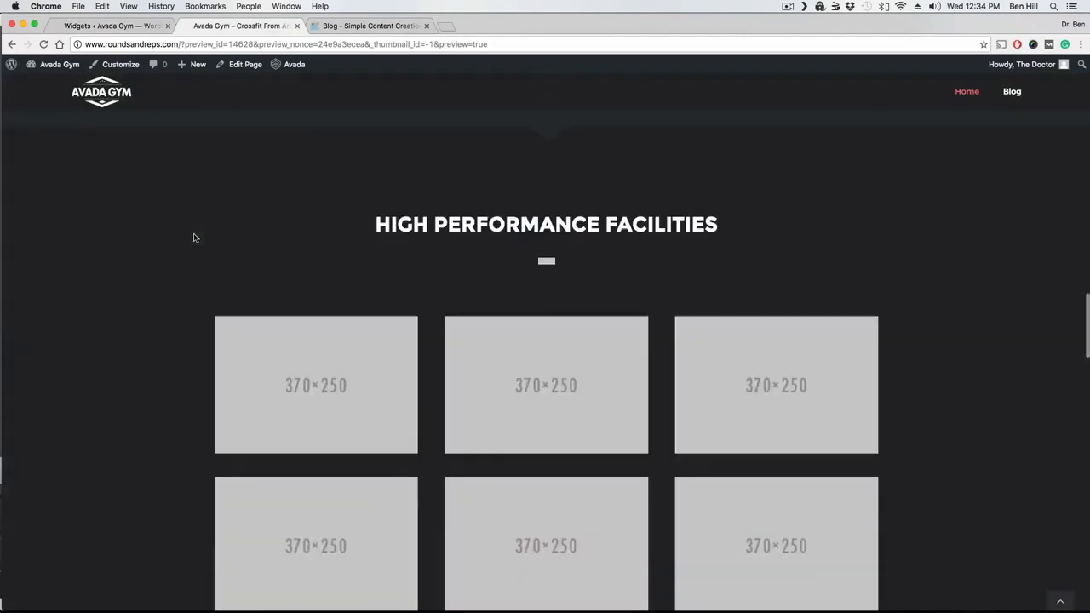
{"action": "scroll", "coordinate": [190, 236], "scroll_direction": "down", "scroll_amount": 10}
{"action": "scroll", "coordinate": [182, 233], "scroll_direction": "up", "scroll_amount": 5}
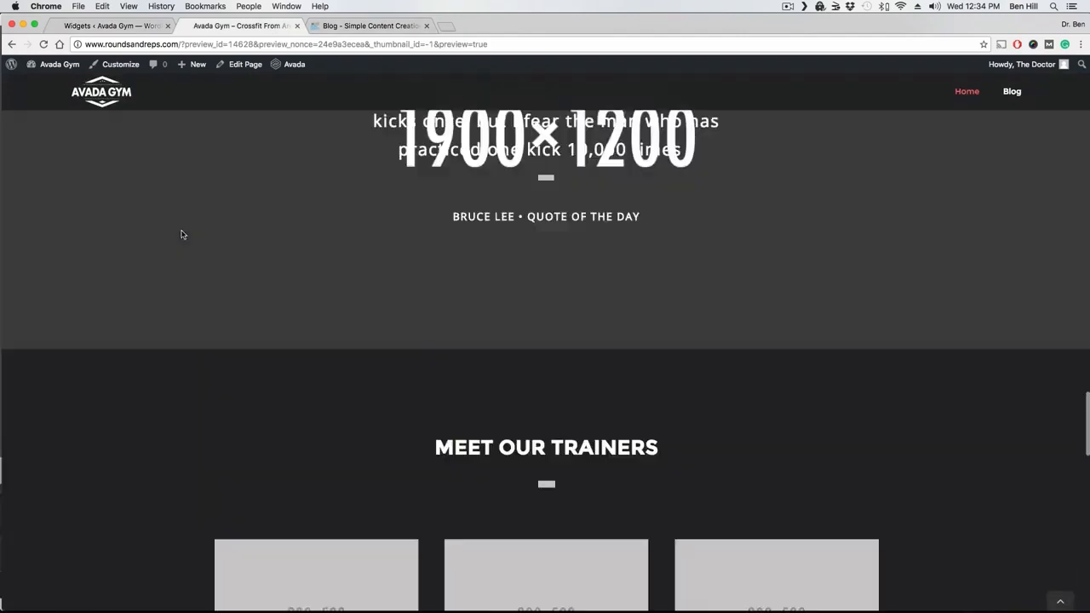
{"action": "scroll", "coordinate": [180, 232], "scroll_direction": "down", "scroll_amount": 5}
{"action": "scroll", "coordinate": [180, 233], "scroll_direction": "down", "scroll_amount": 10}
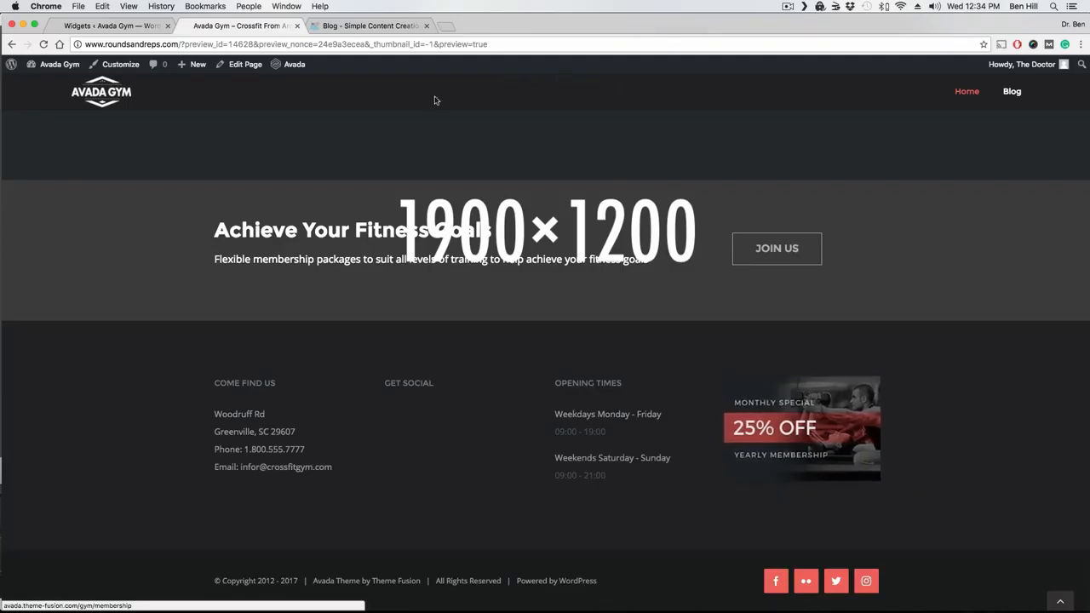
Step: Examine the sidebar widgets on the Simple Content Creation blog as an example
{"action": "left_click", "coordinate": [375, 25]}
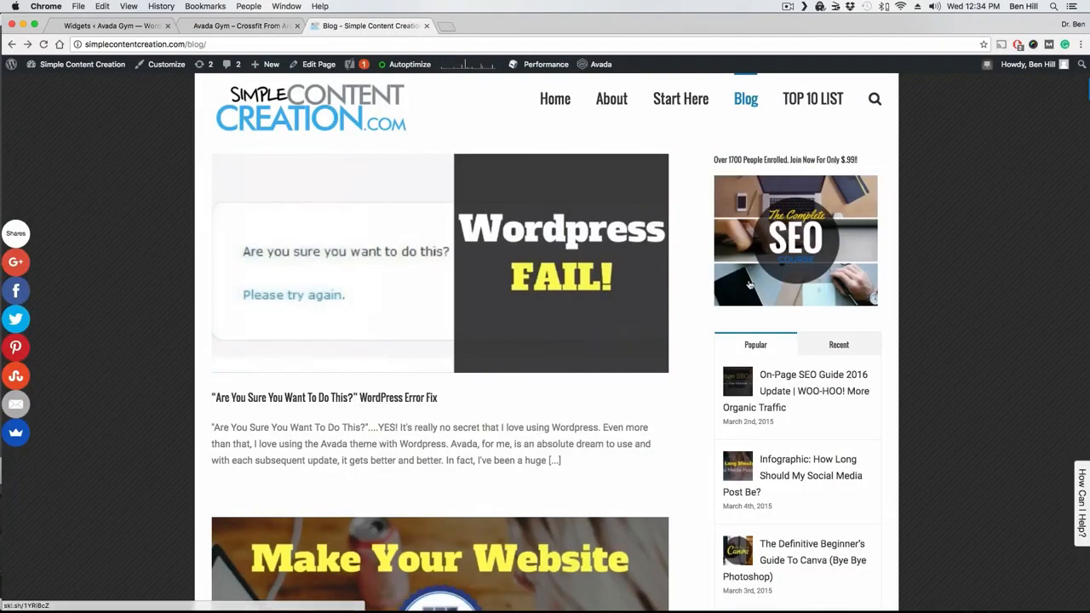
{"action": "scroll", "coordinate": [823, 278], "scroll_direction": "down", "scroll_amount": 5}
{"action": "scroll", "coordinate": [823, 277], "scroll_direction": "up", "scroll_amount": 5}
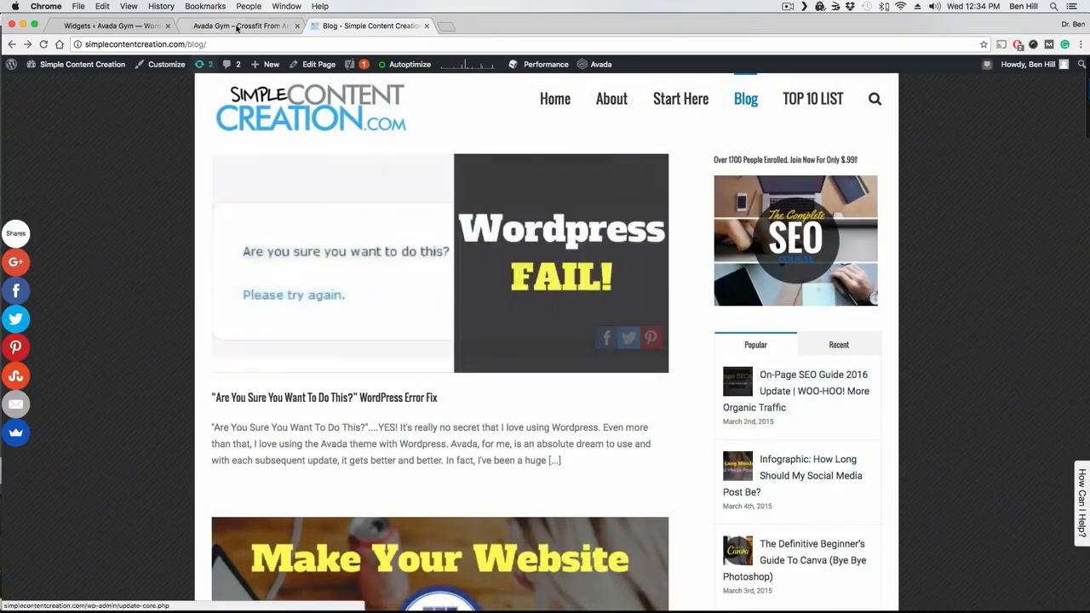
Step: Review the available and inactive widgets and those assigned to the Blog Sidebar on the Avada Gym Widgets page
{"action": "left_click", "coordinate": [130, 26]}
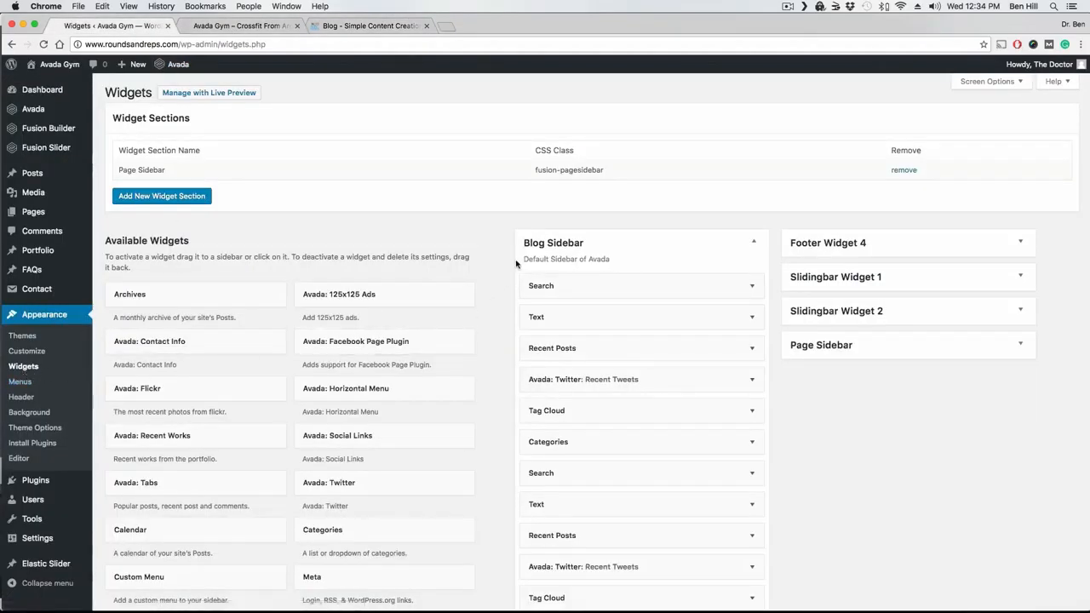
{"action": "scroll", "coordinate": [555, 247], "scroll_direction": "down", "scroll_amount": 2}
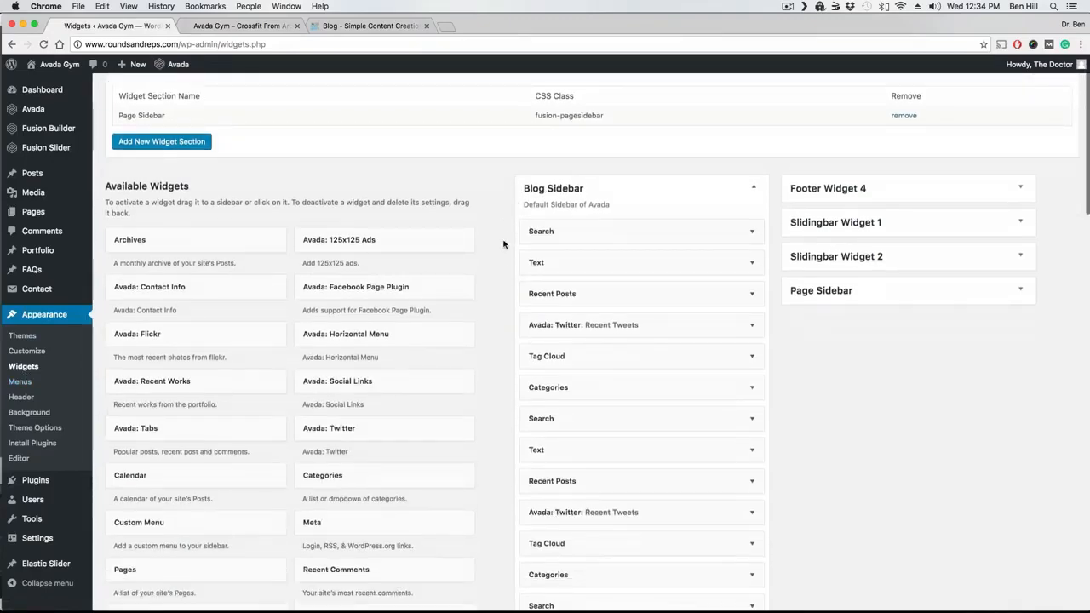
{"action": "scroll", "coordinate": [503, 245], "scroll_direction": "down", "scroll_amount": 10}
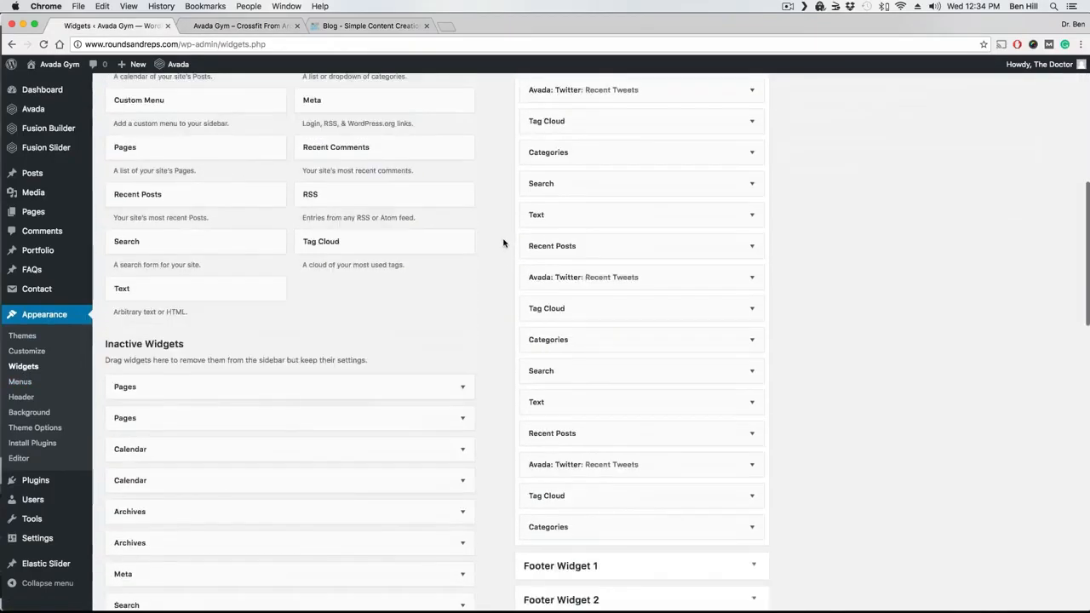
{"action": "scroll", "coordinate": [503, 244], "scroll_direction": "up", "scroll_amount": 12}
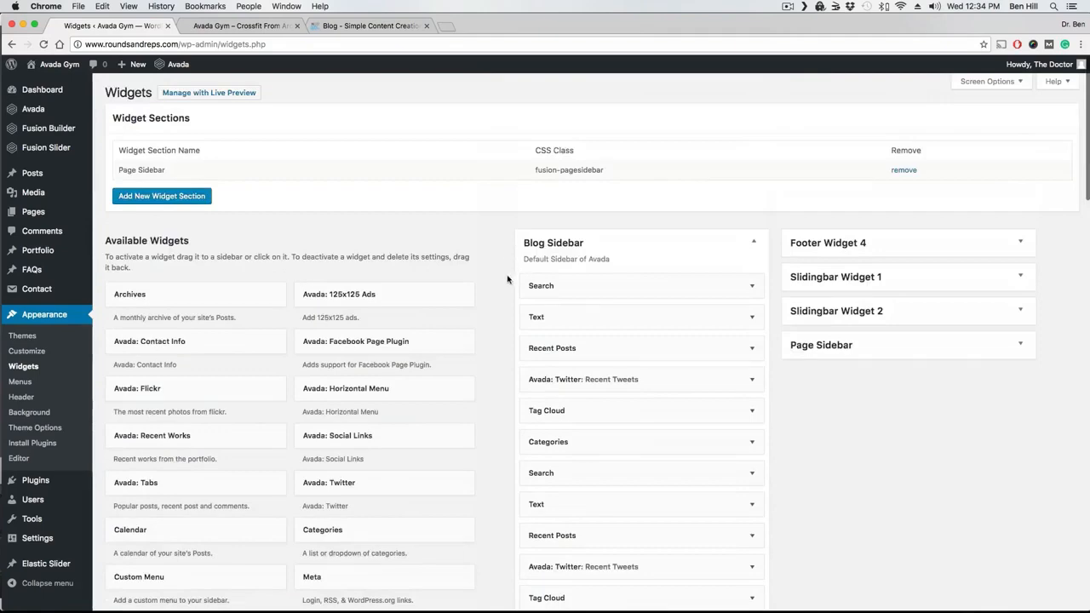
{"action": "scroll", "coordinate": [628, 302], "scroll_direction": "down", "scroll_amount": 1}
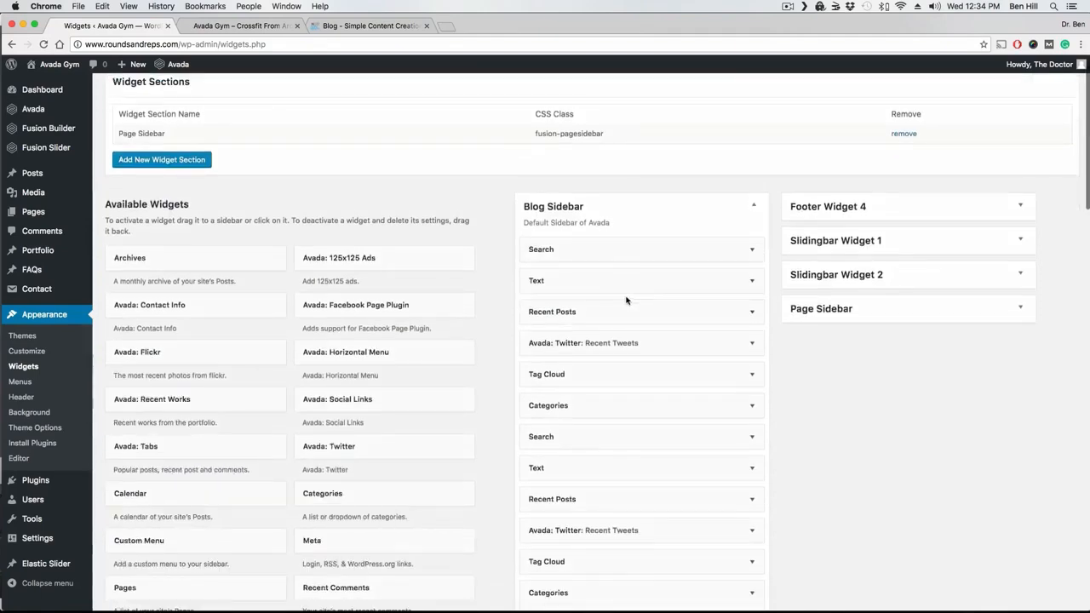
{"action": "scroll", "coordinate": [626, 300], "scroll_direction": "down", "scroll_amount": 5}
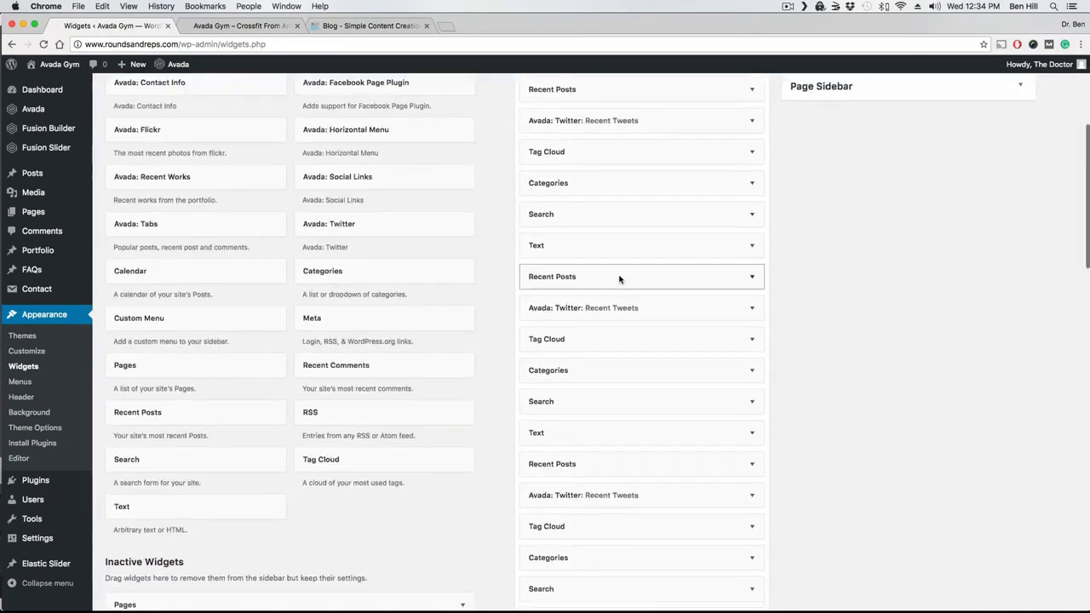
{"action": "scroll", "coordinate": [622, 283], "scroll_direction": "up", "scroll_amount": 6}
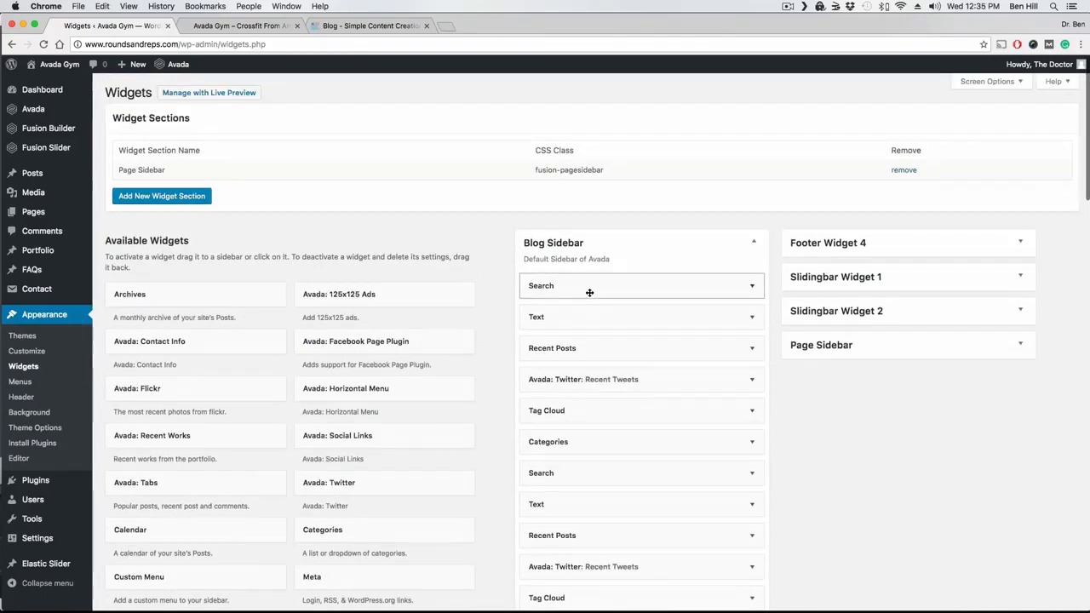
Step: Expand the first Search widget in the Blog Sidebar and look through the available widgets
{"action": "scroll", "coordinate": [621, 304], "scroll_direction": "down", "scroll_amount": 10}
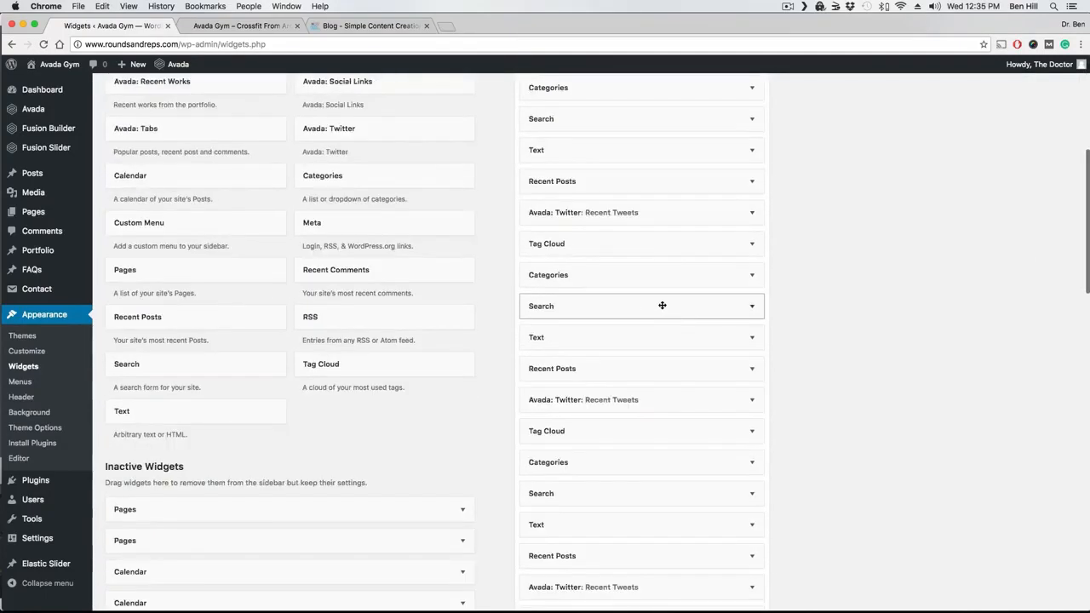
{"action": "scroll", "coordinate": [670, 308], "scroll_direction": "up", "scroll_amount": 6}
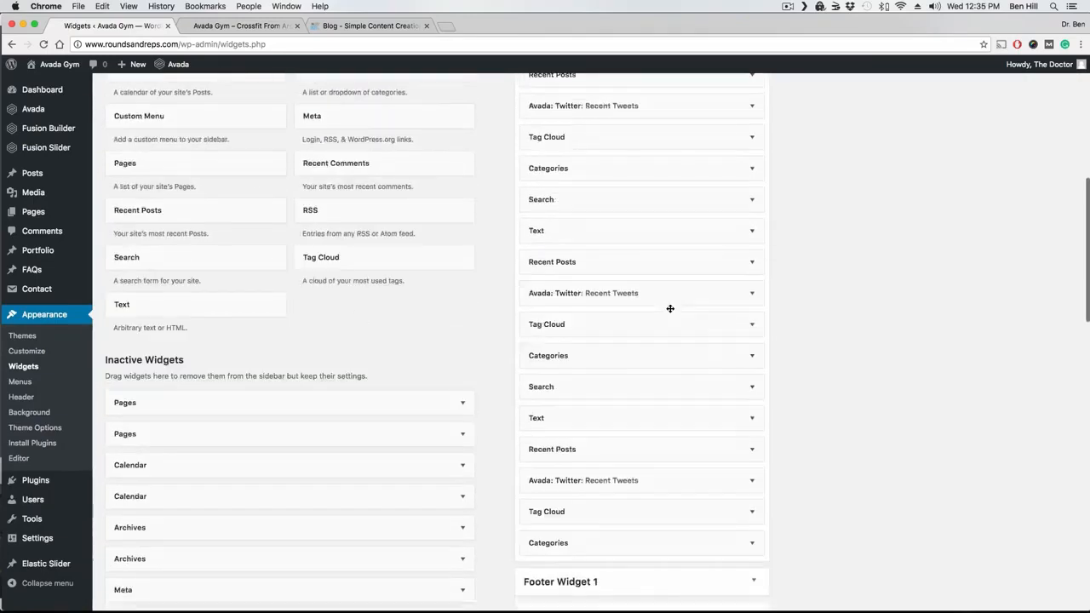
{"action": "scroll", "coordinate": [670, 307], "scroll_direction": "up", "scroll_amount": 5}
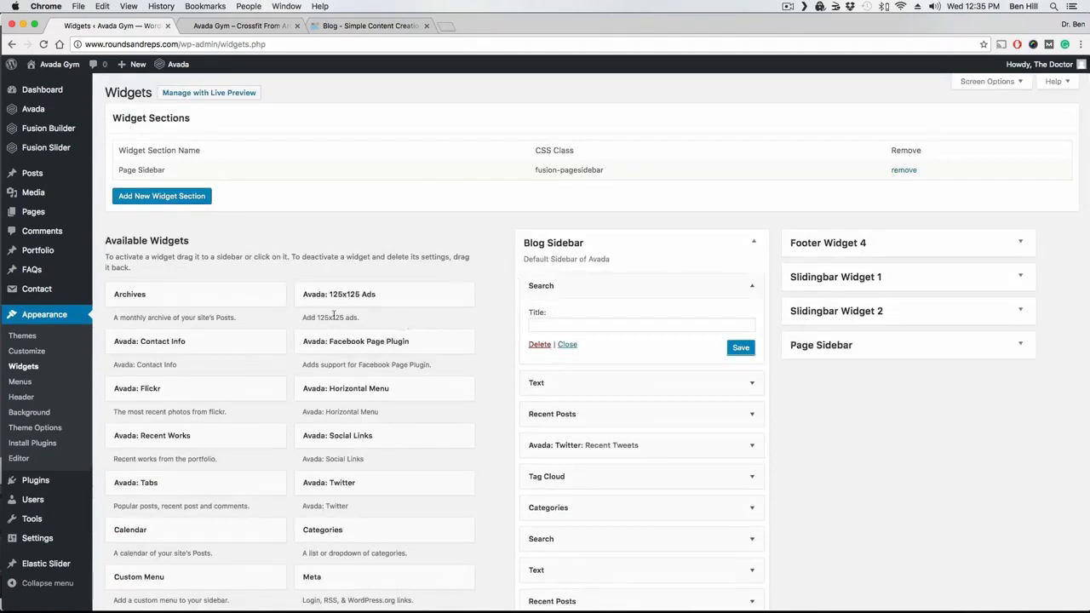
{"action": "scroll", "coordinate": [290, 304], "scroll_direction": "down", "scroll_amount": 3}
{"action": "scroll", "coordinate": [285, 303], "scroll_direction": "down", "scroll_amount": 6}
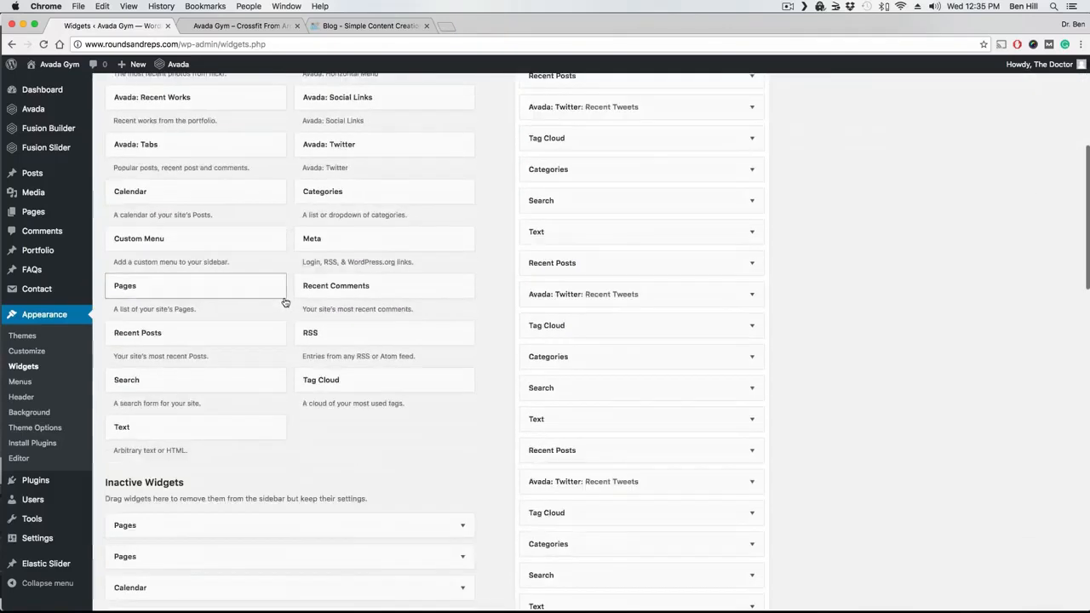
{"action": "scroll", "coordinate": [286, 299], "scroll_direction": "up", "scroll_amount": 9}
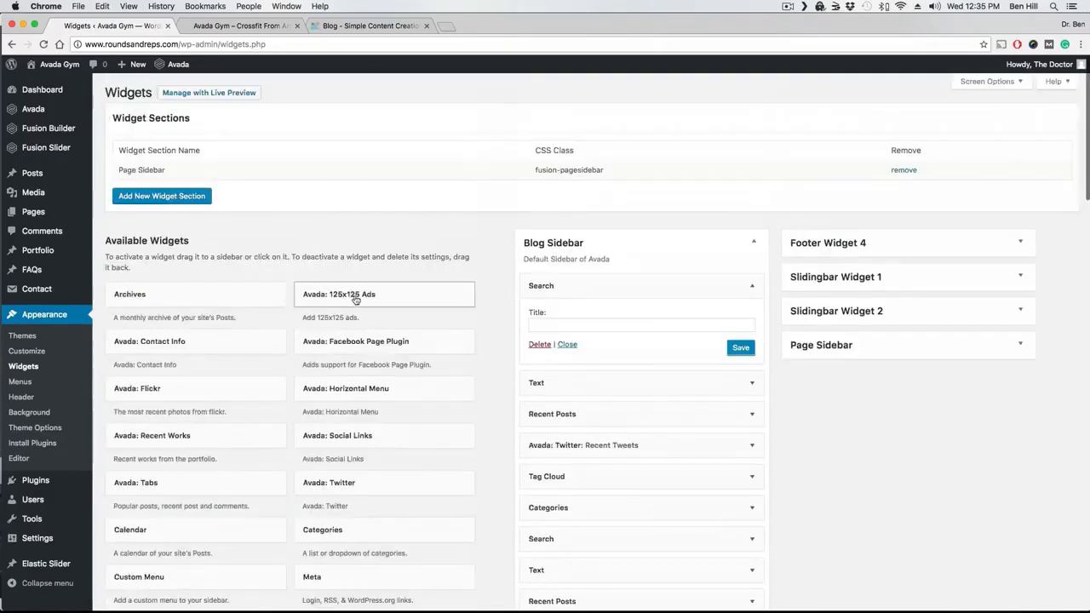
Step: Add the Avada: 125x125 Ads widget below Search in the Blog Sidebar, examine its ad link fields, and delete it again
{"action": "left_click_drag", "start_coordinate": [349, 294], "coordinate": [584, 377]}
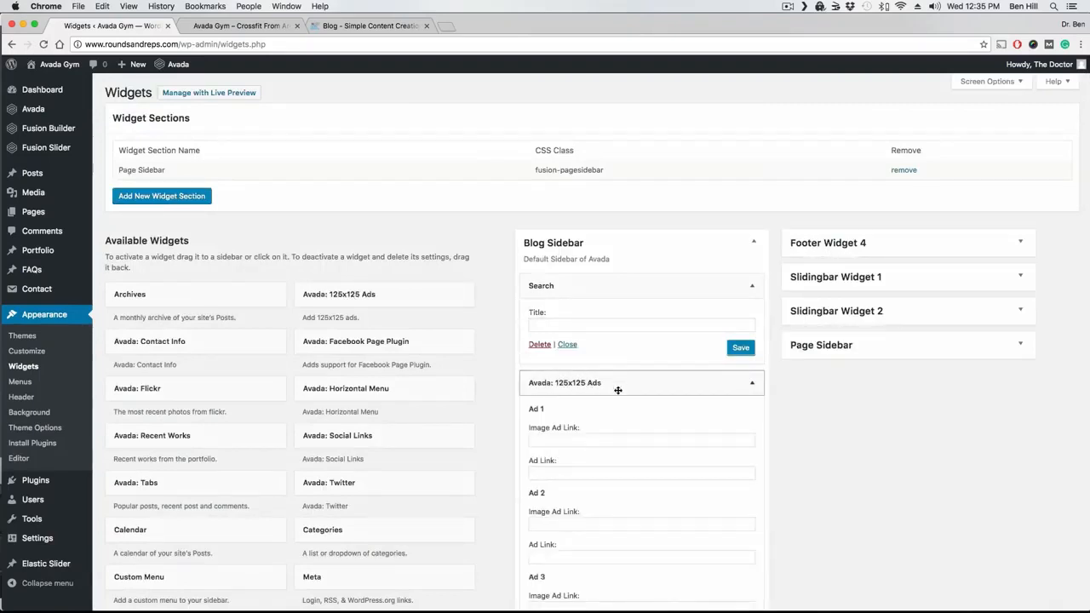
{"action": "scroll", "coordinate": [619, 383], "scroll_direction": "down", "scroll_amount": 3}
{"action": "scroll", "coordinate": [590, 321], "scroll_direction": "down", "scroll_amount": 1}
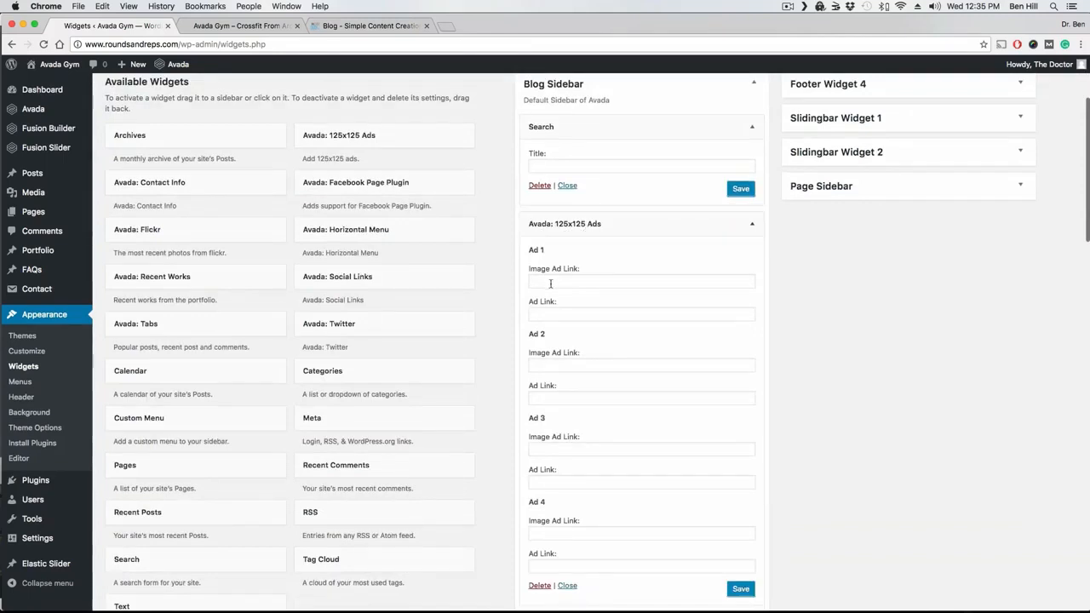
{"action": "scroll", "coordinate": [618, 287], "scroll_direction": "down", "scroll_amount": 3}
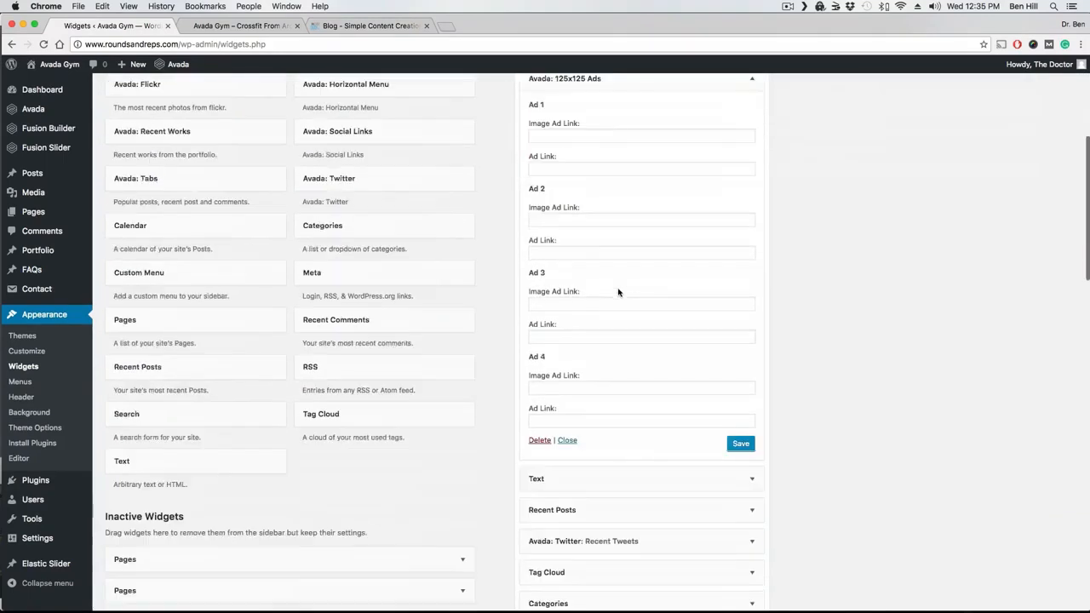
{"action": "left_click", "coordinate": [540, 441]}
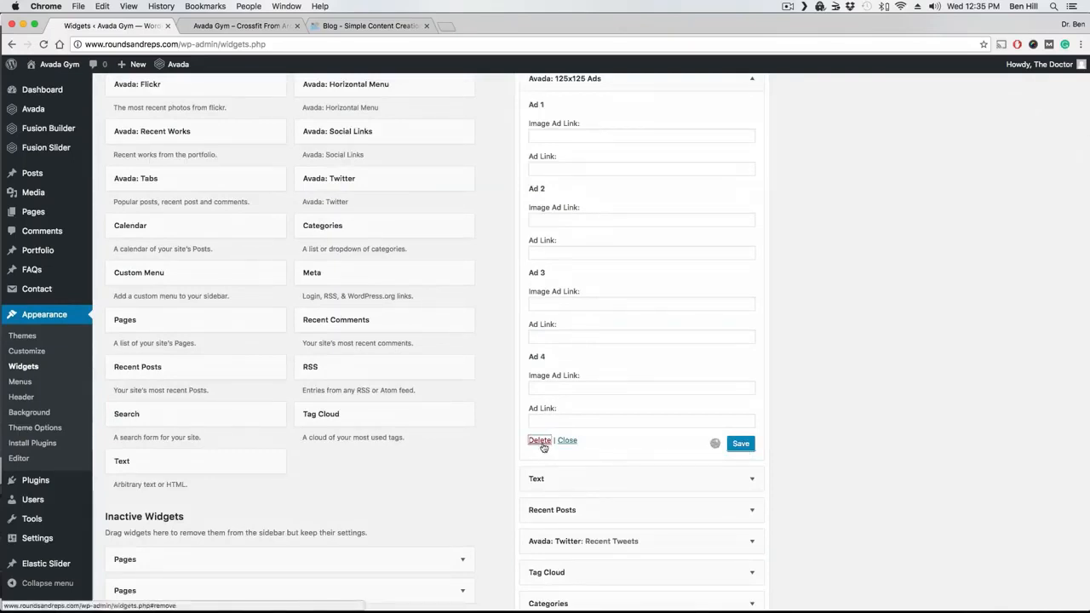
Step: Delete the second Text widget from the Blog Sidebar and move the Tag Cloud following it above Avada: Twitter
{"action": "left_click", "coordinate": [758, 275]}
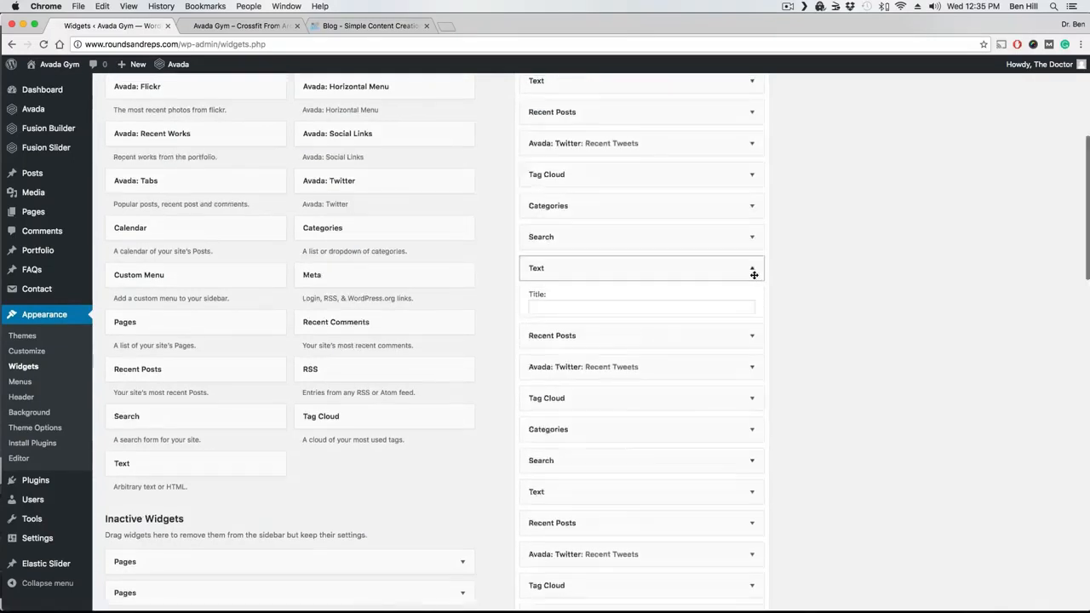
{"action": "left_click", "coordinate": [541, 543]}
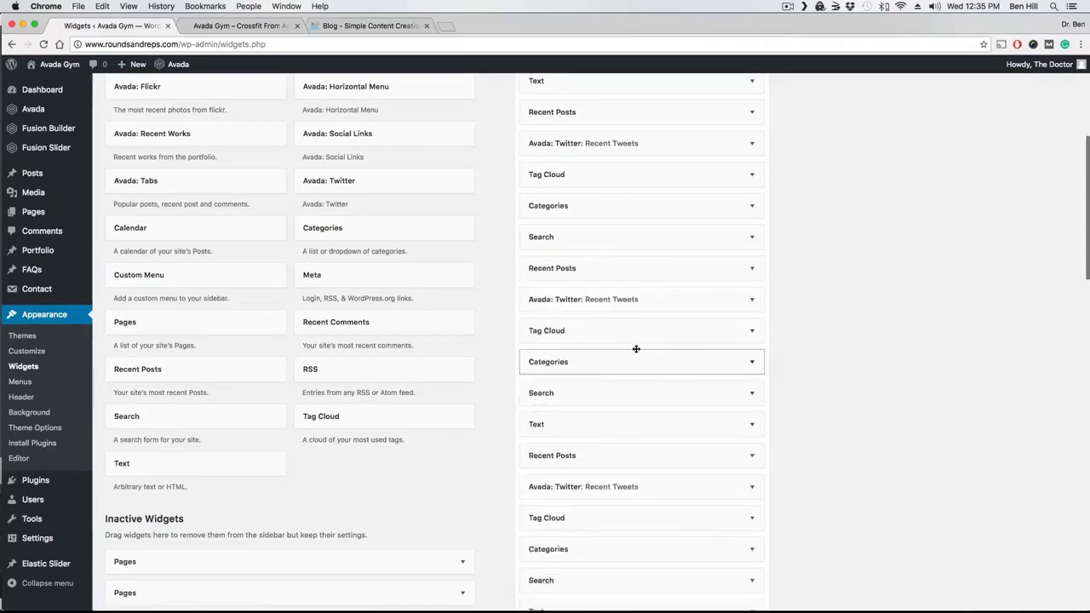
{"action": "mouse_move", "coordinate": [583, 315]}
{"action": "left_mouse_down"}
{"action": "mouse_move", "coordinate": [579, 290]}
{"action": "mouse_move", "coordinate": [577, 298]}
{"action": "left_mouse_up"}
{"action": "scroll", "coordinate": [619, 310], "scroll_direction": "up", "scroll_amount": 2}
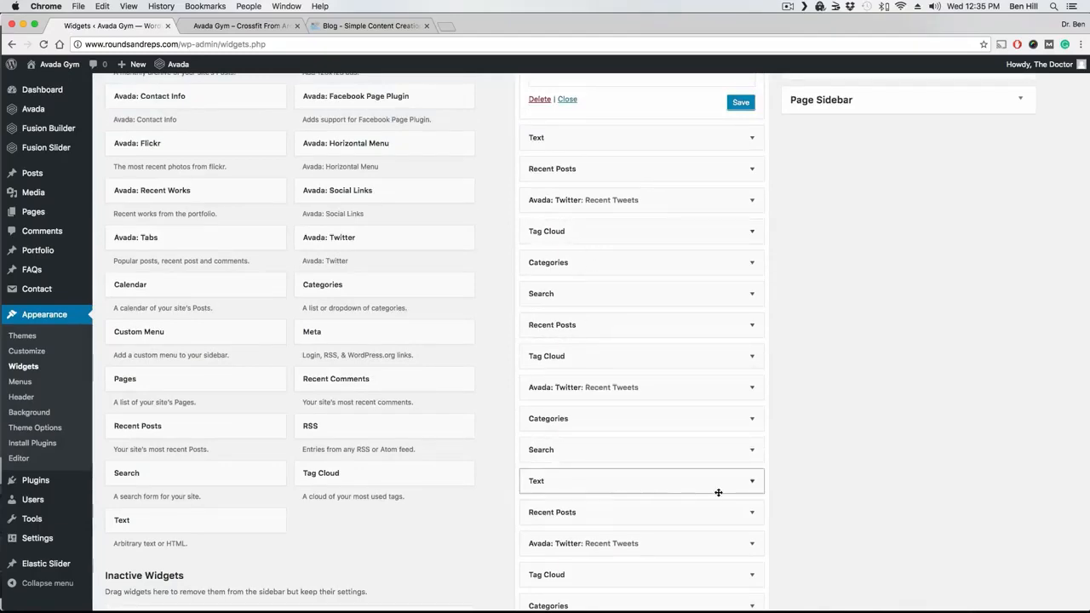
Step: Examine the image-frame code in the next Blog Sidebar Text widget and compare it with the sidebar ads on the Simple Content Creation blog
{"action": "left_click", "coordinate": [744, 486]}
{"action": "scroll", "coordinate": [732, 478], "scroll_direction": "down", "scroll_amount": 3}
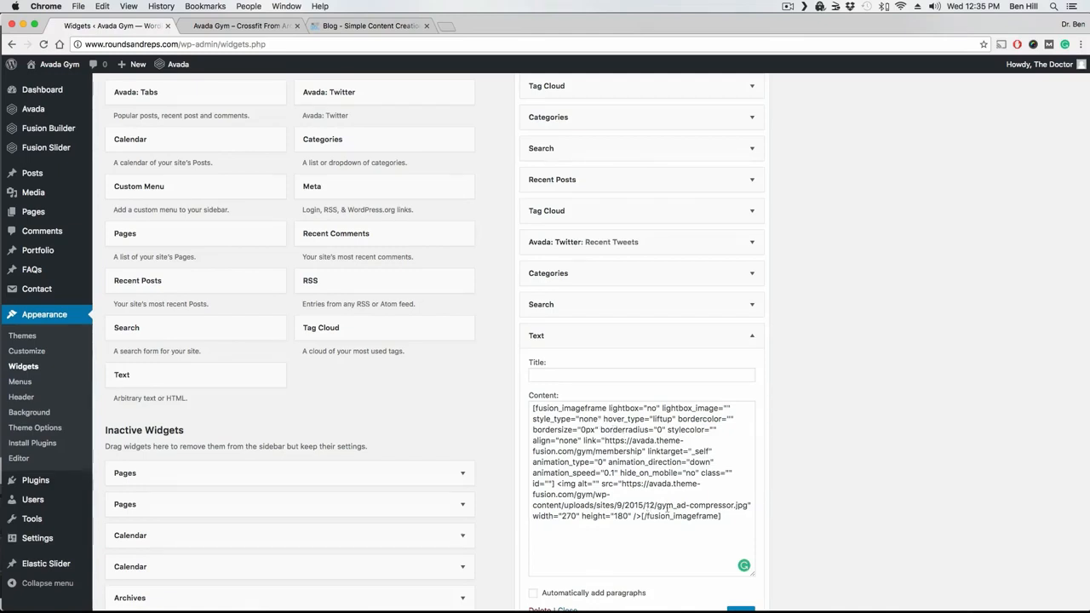
{"action": "left_click_drag", "start_coordinate": [731, 521], "coordinate": [550, 415]}
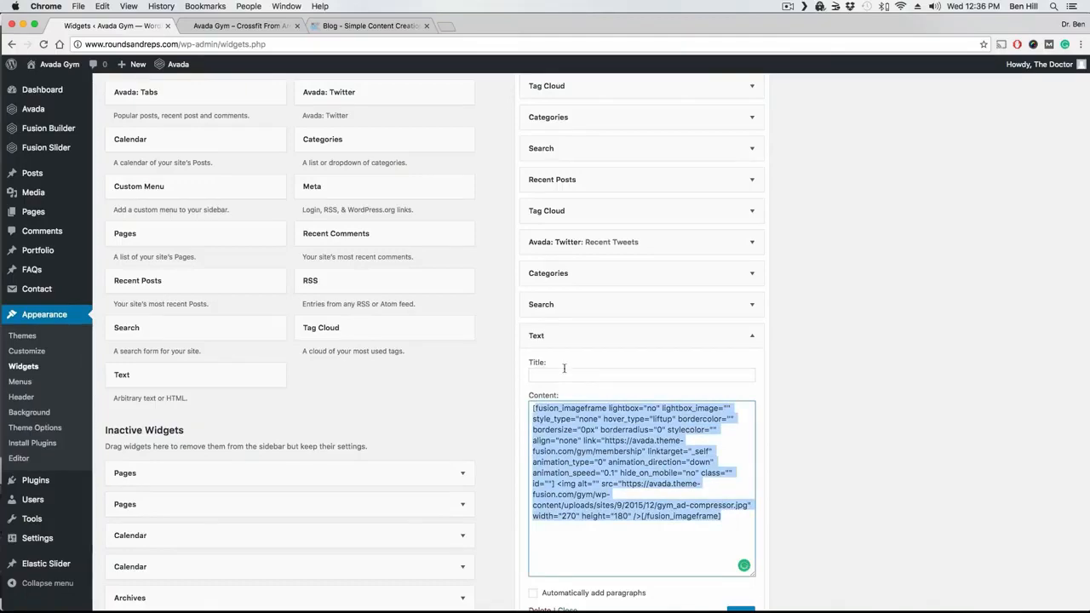
{"action": "left_click", "coordinate": [370, 26]}
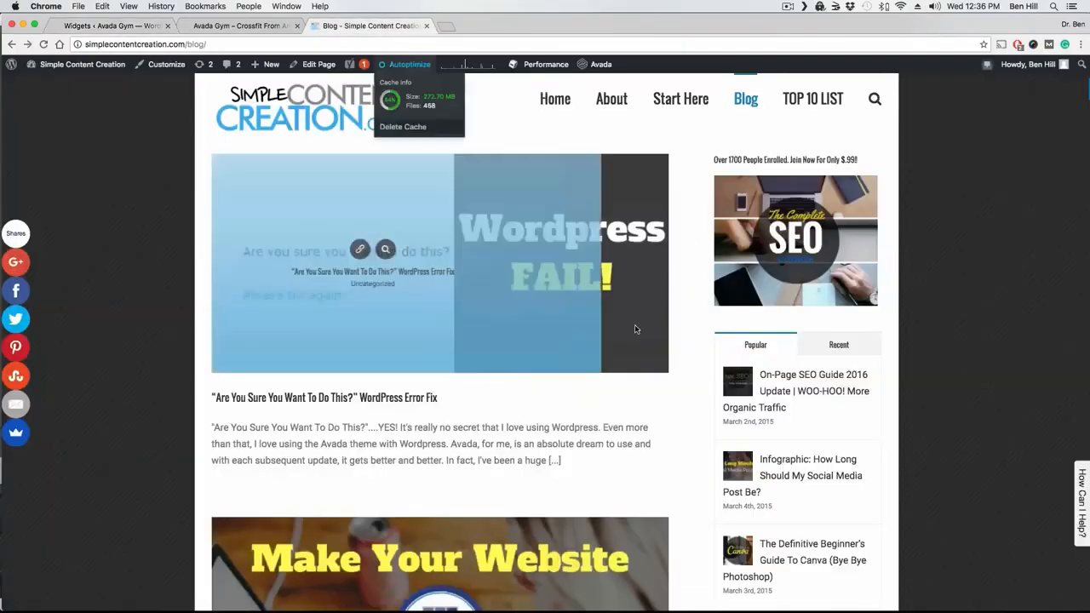
{"action": "scroll", "coordinate": [634, 328], "scroll_direction": "down", "scroll_amount": 5}
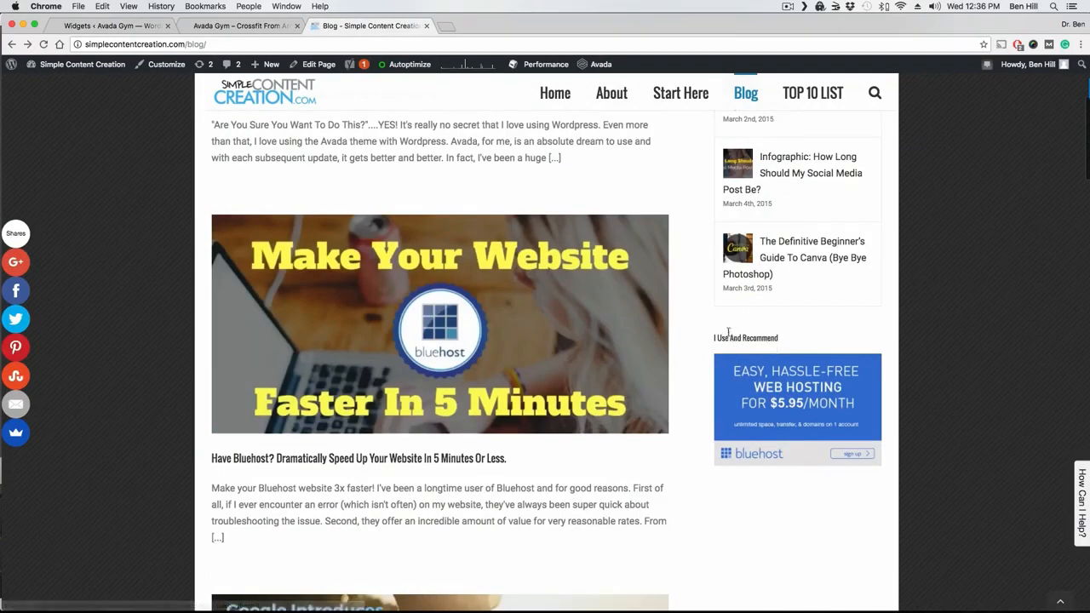
{"action": "left_click", "coordinate": [127, 25]}
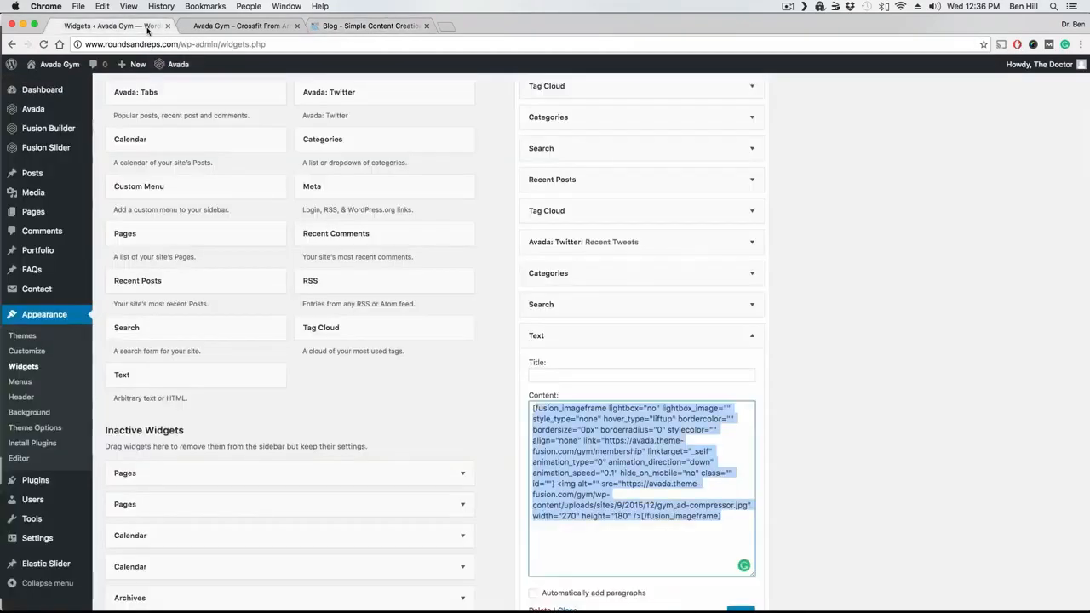
Step: Check the footer columns in the Avada Gym home page preview and expand the Footer Widget 1 area on the Widgets page
{"action": "scroll", "coordinate": [816, 359], "scroll_direction": "up", "scroll_amount": 15}
{"action": "scroll", "coordinate": [810, 366], "scroll_direction": "down", "scroll_amount": 15}
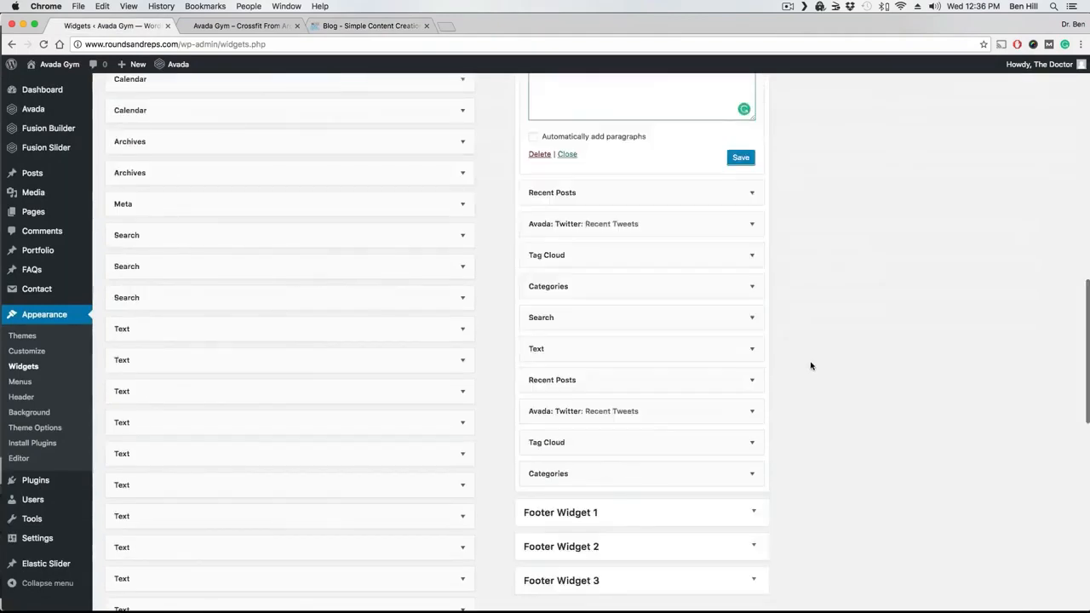
{"action": "left_click", "coordinate": [236, 27]}
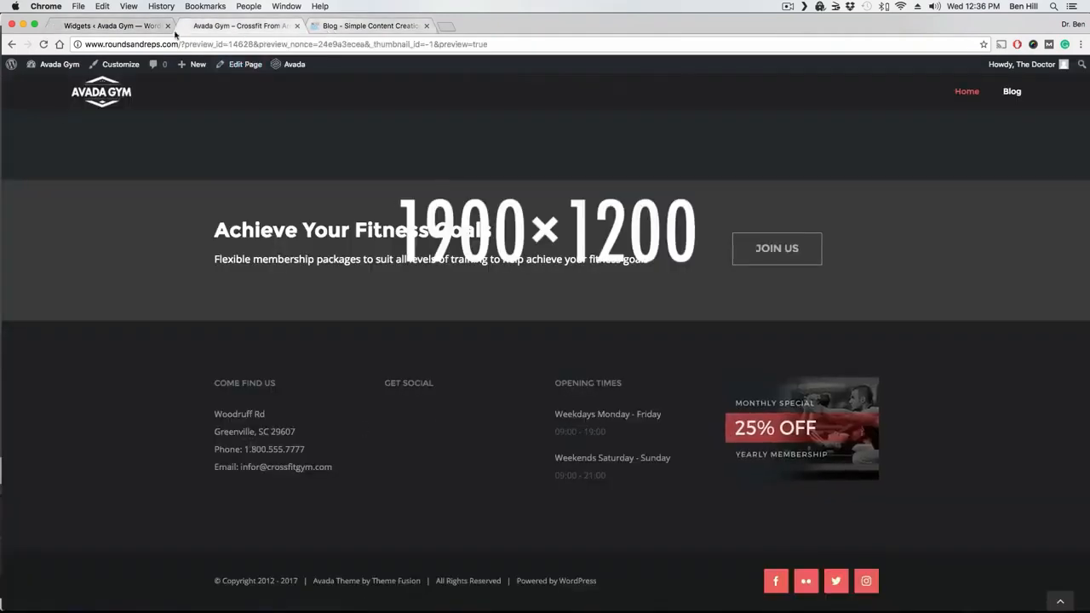
{"action": "left_click", "coordinate": [130, 26]}
{"action": "scroll", "coordinate": [857, 409], "scroll_direction": "down", "scroll_amount": 2}
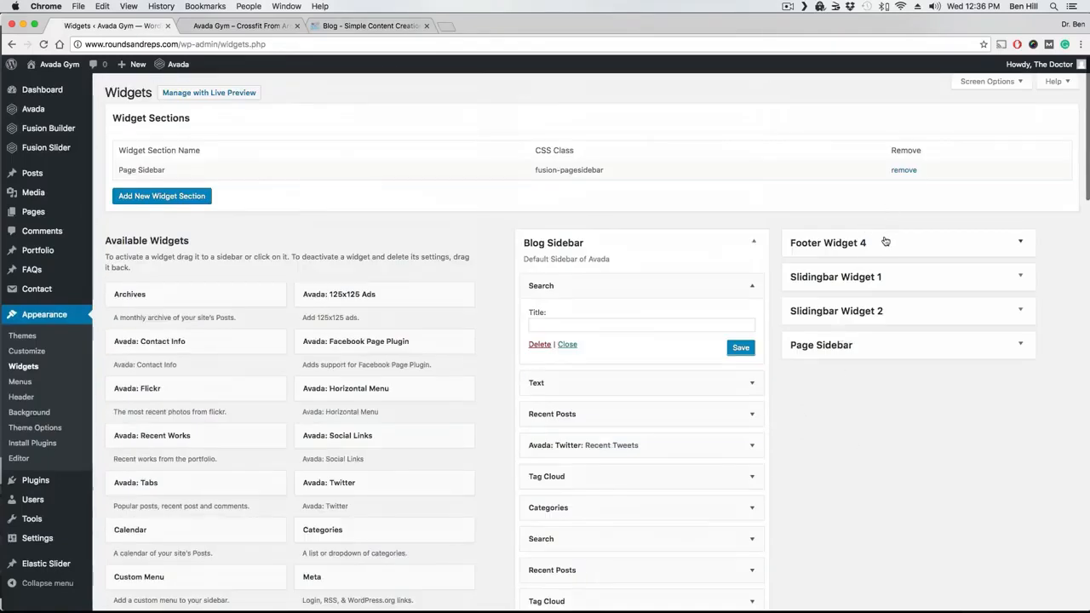
{"action": "scroll", "coordinate": [887, 240], "scroll_direction": "down", "scroll_amount": 2}
{"action": "scroll", "coordinate": [885, 241], "scroll_direction": "down", "scroll_amount": 3}
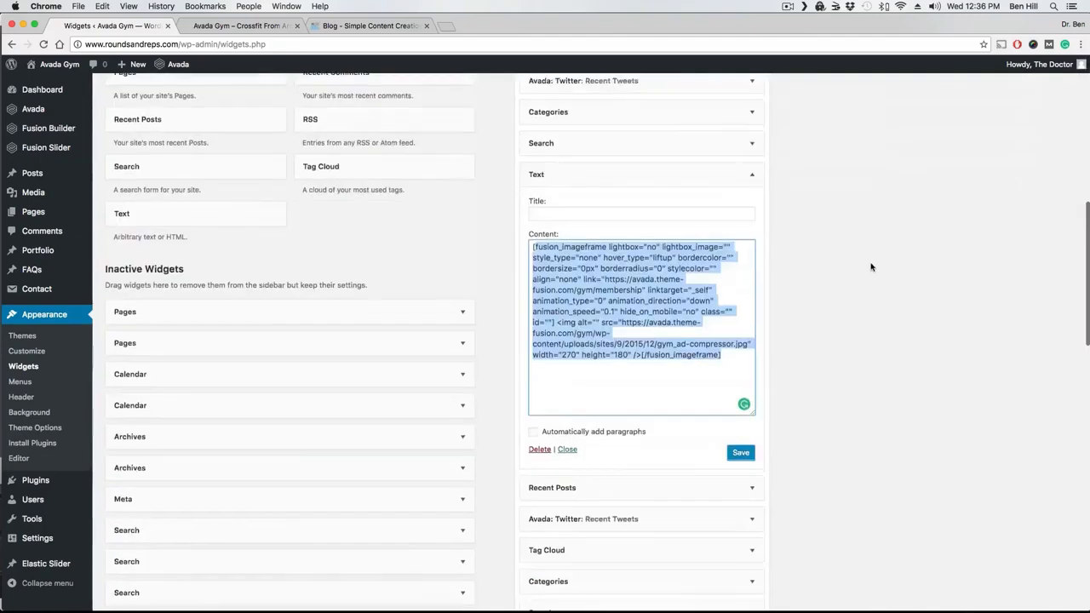
{"action": "scroll", "coordinate": [863, 312], "scroll_direction": "down", "scroll_amount": 5}
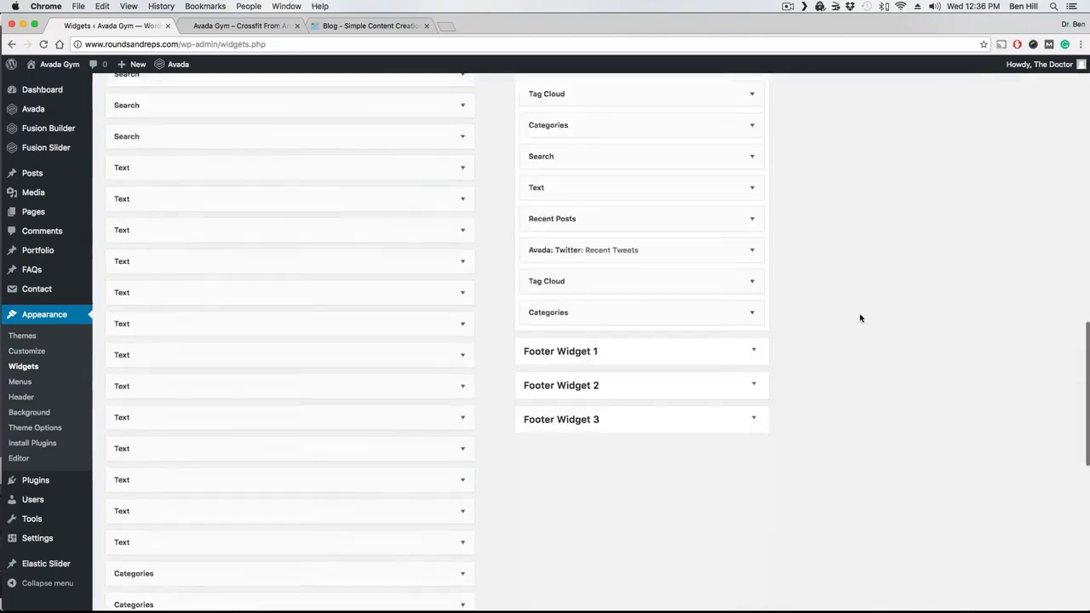
{"action": "left_click", "coordinate": [755, 357]}
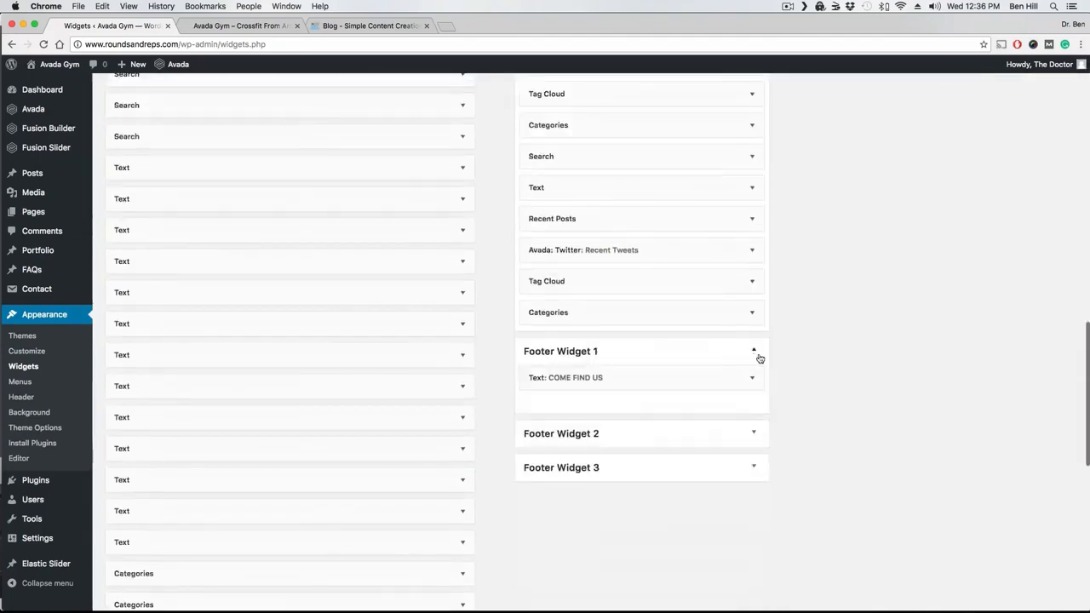
Step: Review the available and inactive widgets again and expand the Footer Widget 2 area to see its assigned widget
{"action": "scroll", "coordinate": [817, 360], "scroll_direction": "down", "scroll_amount": 1}
{"action": "scroll", "coordinate": [247, 298], "scroll_direction": "up", "scroll_amount": 8}
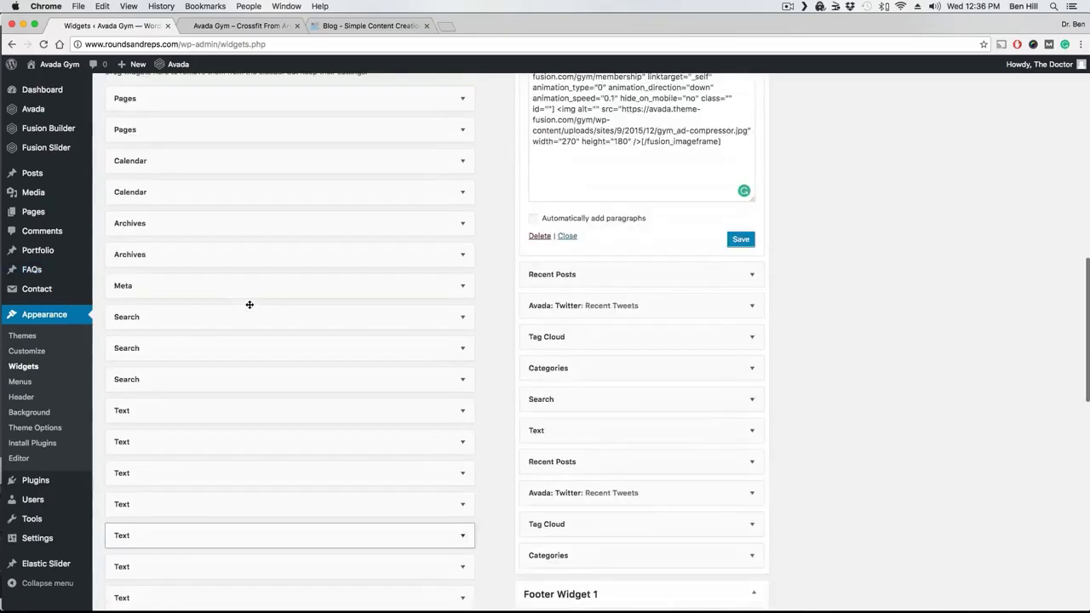
{"action": "scroll", "coordinate": [241, 286], "scroll_direction": "up", "scroll_amount": 10}
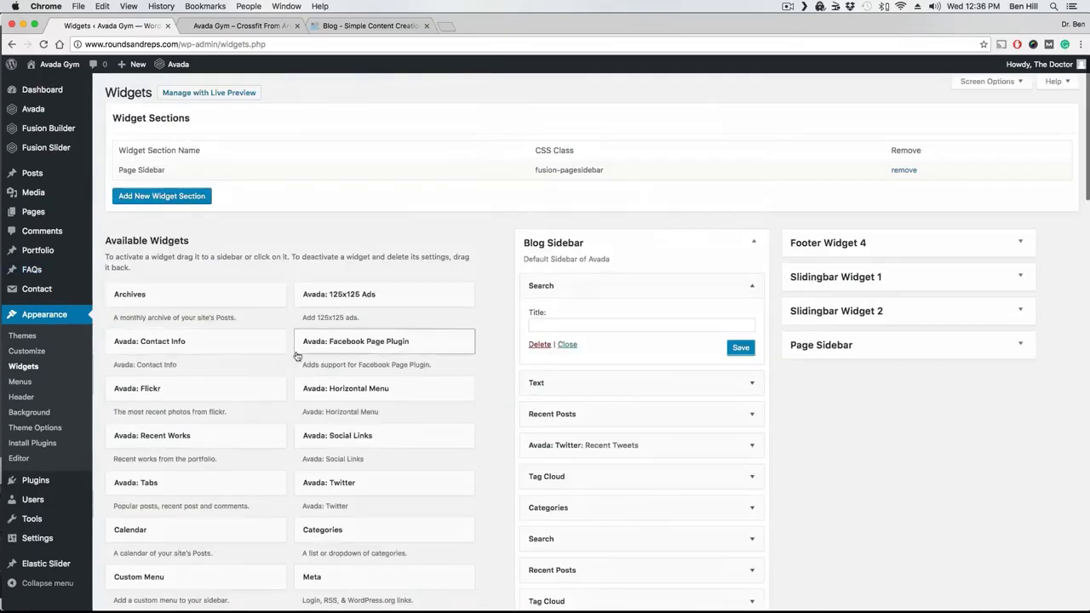
{"action": "scroll", "coordinate": [281, 353], "scroll_direction": "down", "scroll_amount": 3}
{"action": "scroll", "coordinate": [276, 349], "scroll_direction": "down", "scroll_amount": 2}
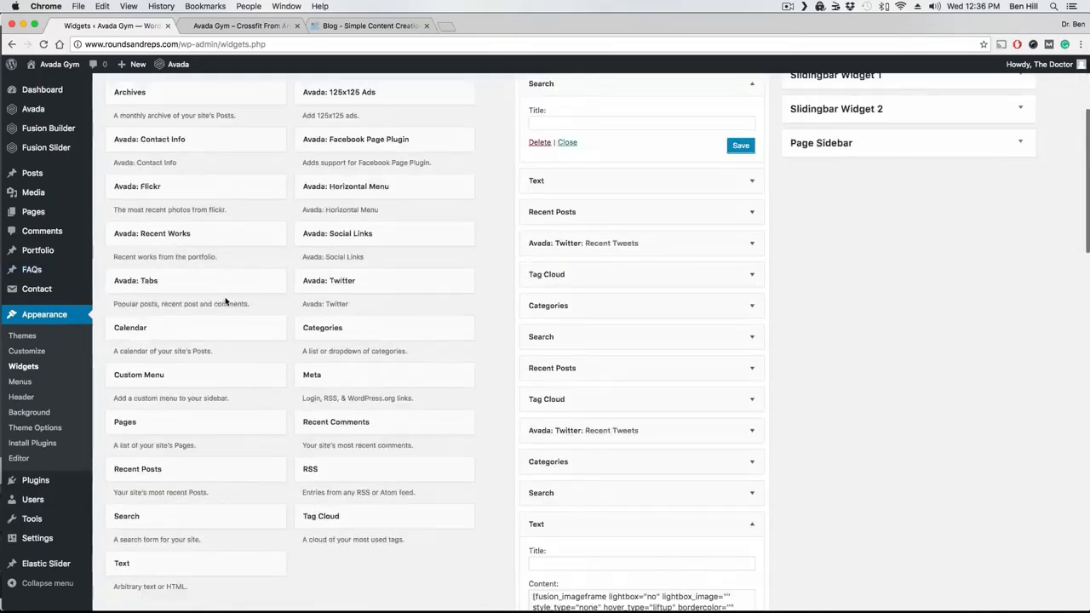
{"action": "scroll", "coordinate": [255, 290], "scroll_direction": "down", "scroll_amount": 4}
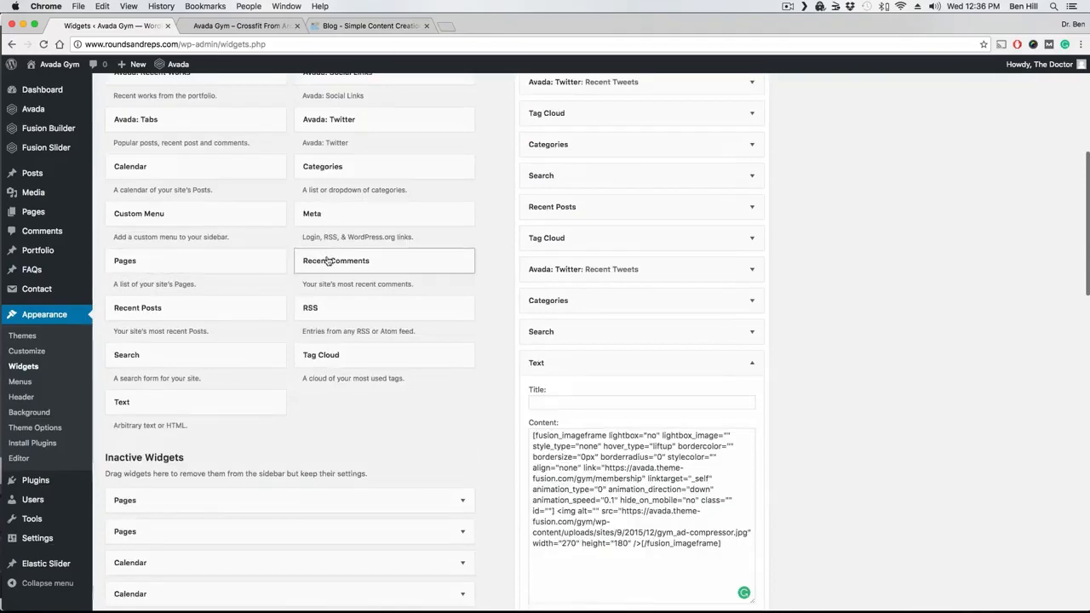
{"action": "scroll", "coordinate": [842, 428], "scroll_direction": "down", "scroll_amount": 15}
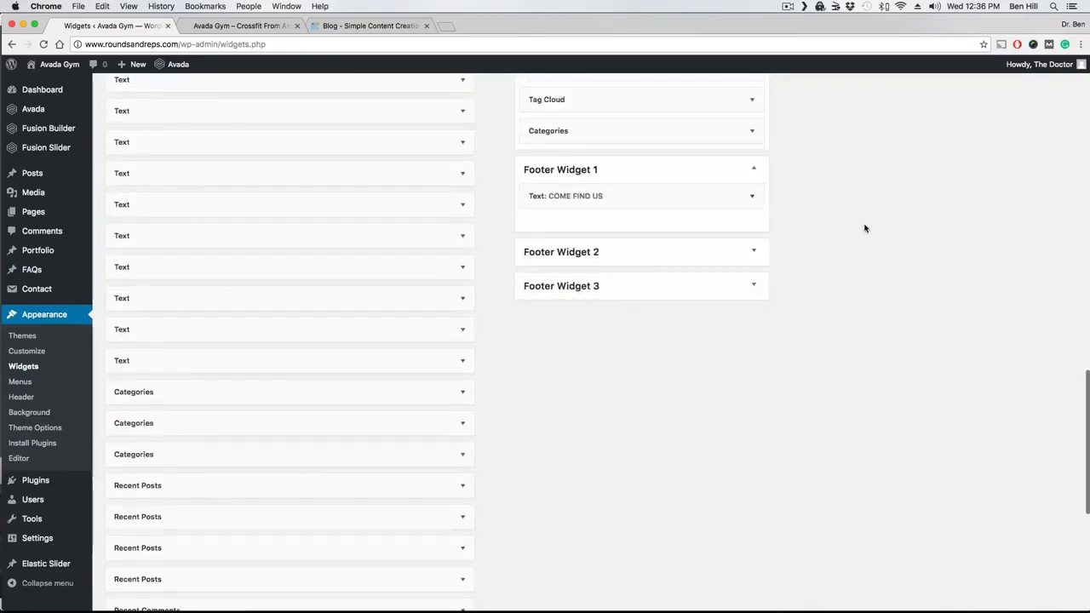
{"action": "scroll", "coordinate": [864, 229], "scroll_direction": "up", "scroll_amount": 1}
{"action": "scroll", "coordinate": [865, 228], "scroll_direction": "up", "scroll_amount": 2}
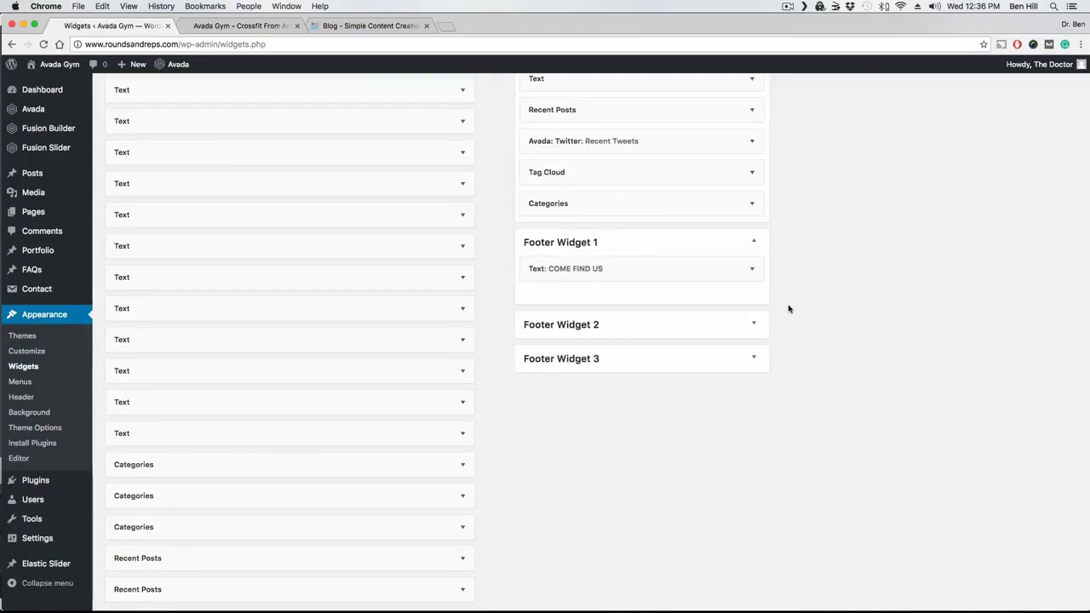
{"action": "left_click", "coordinate": [754, 326]}
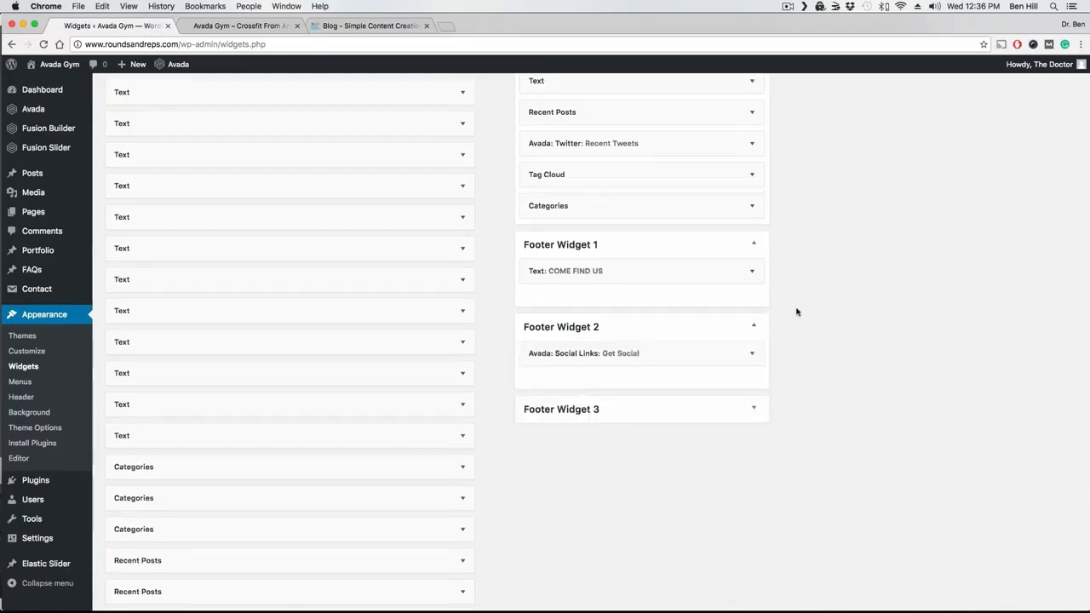
{"action": "scroll", "coordinate": [799, 319], "scroll_direction": "up", "scroll_amount": 10}
{"action": "scroll", "coordinate": [798, 311], "scroll_direction": "up", "scroll_amount": 5}
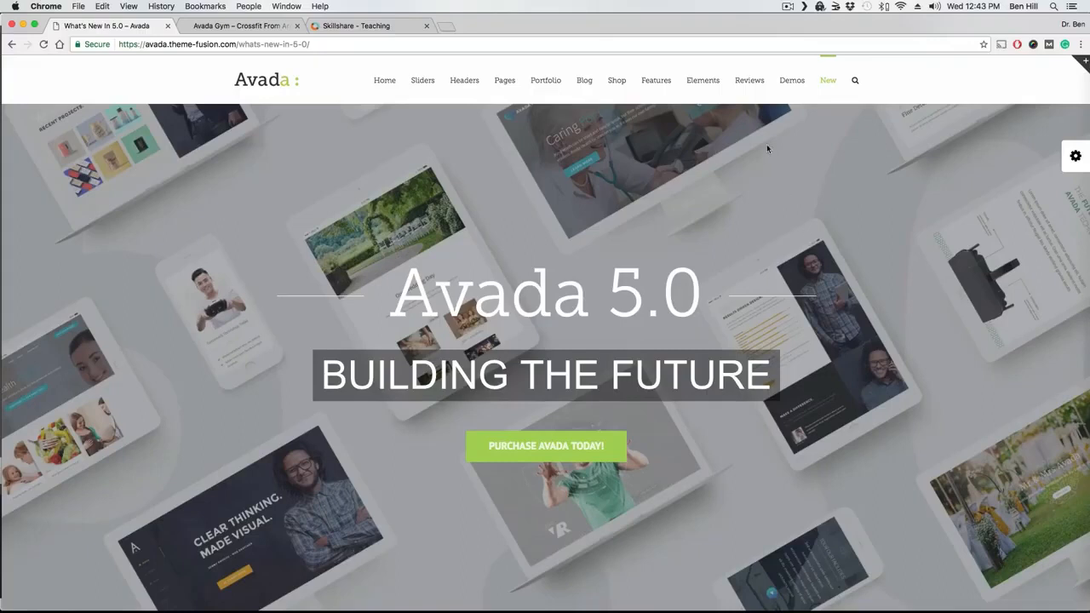
Step: Switch to the Skillshare Teaching page to view the published classes
{"action": "left_click", "coordinate": [379, 24]}
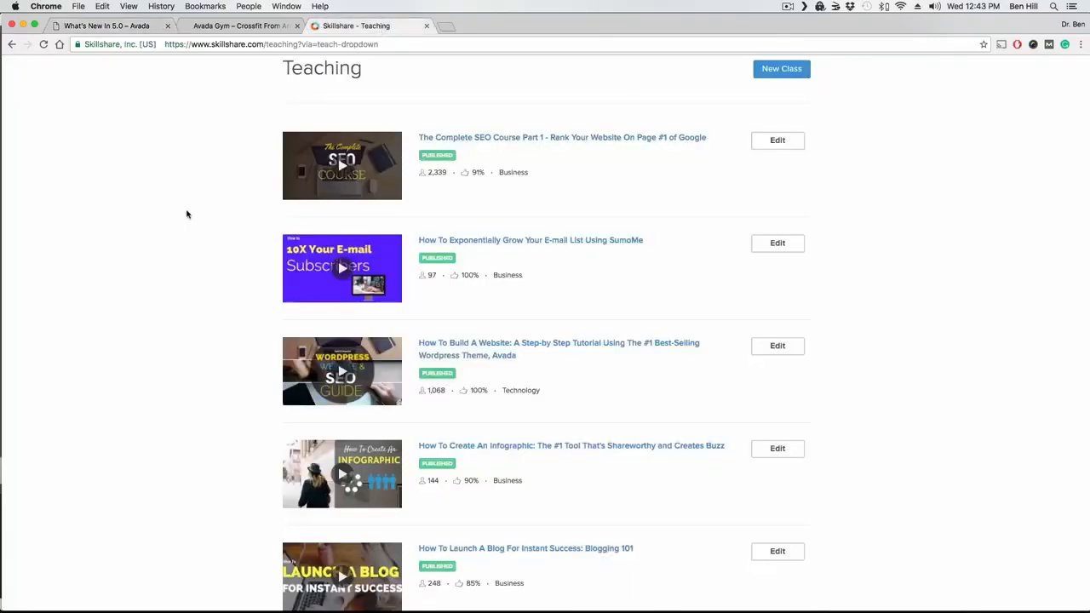